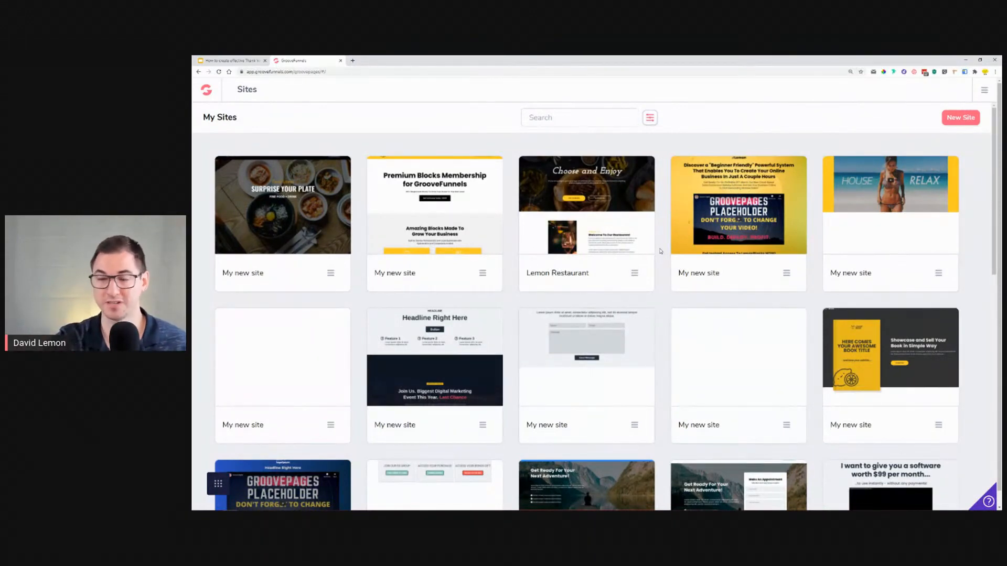
Step: Create a new site starting from the blank template
{"action": "mouse_move", "coordinate": [439, 203]}
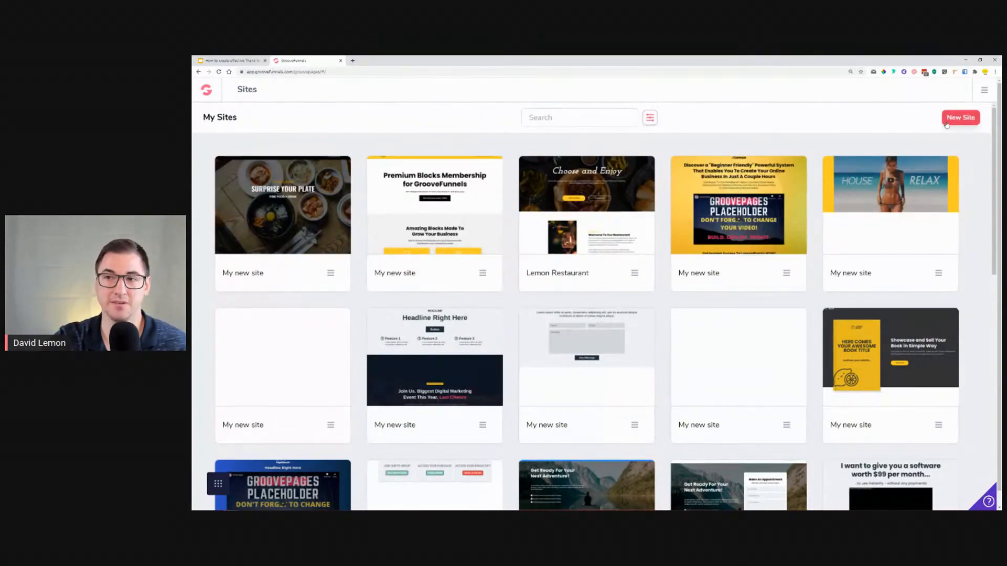
{"action": "left_click", "coordinate": [949, 118]}
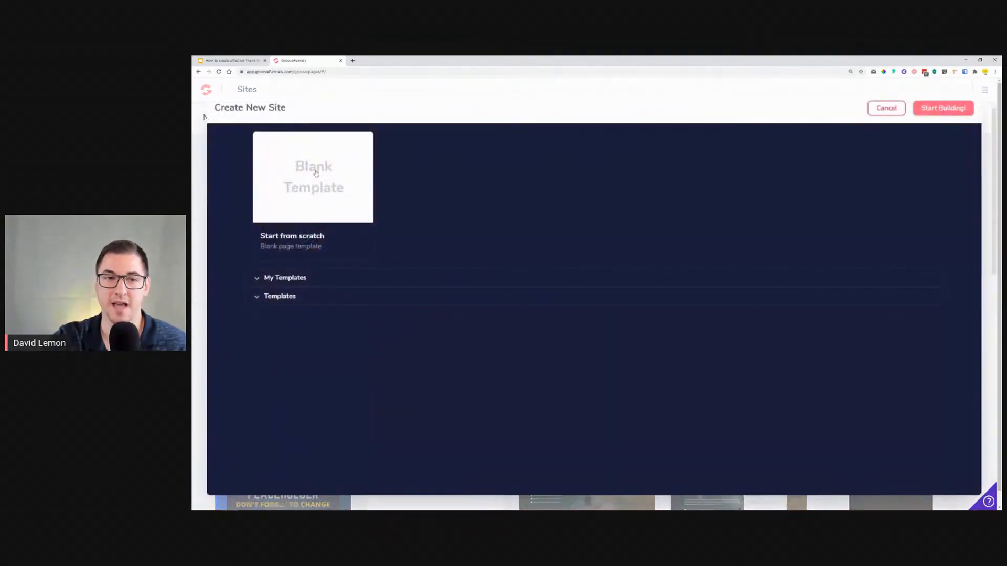
{"action": "left_click", "coordinate": [315, 173]}
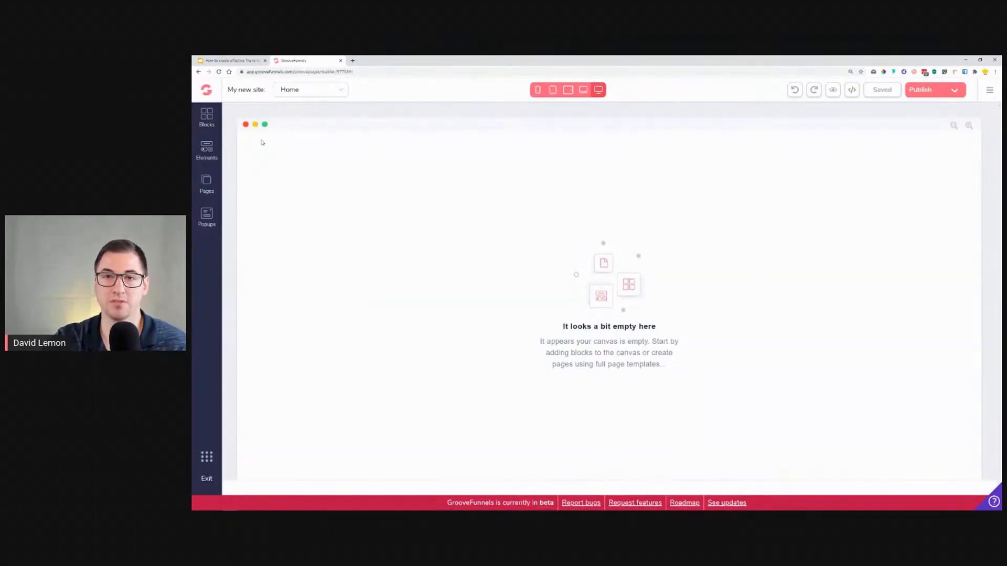
Step: Browse the designed blocks in the All blocks category of the Blocks library
{"action": "left_click", "coordinate": [207, 116]}
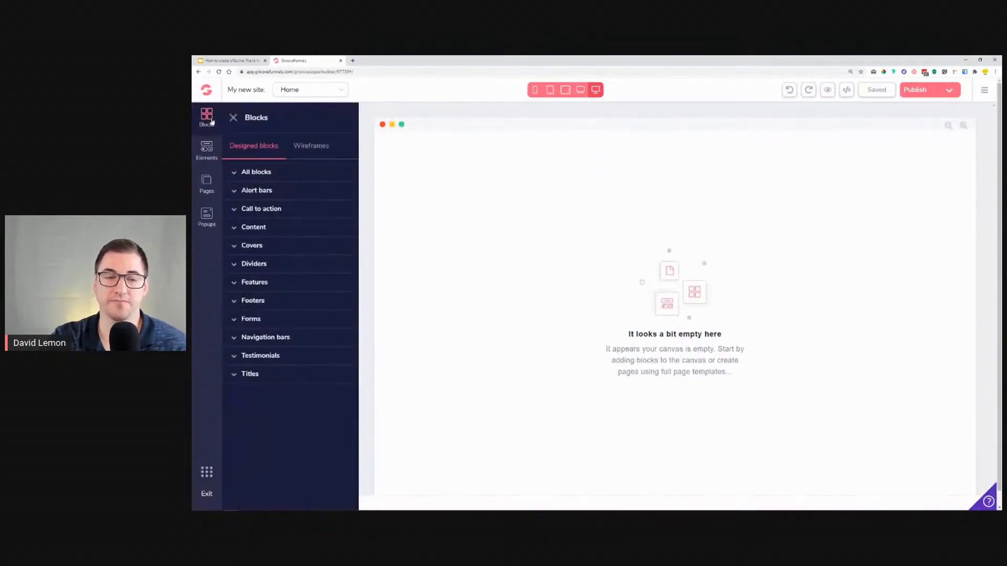
{"action": "left_click", "coordinate": [265, 172]}
{"action": "scroll", "coordinate": [280, 253], "scroll_direction": "down", "scroll_amount": 3}
{"action": "scroll", "coordinate": [280, 253], "scroll_direction": "down", "scroll_amount": 15}
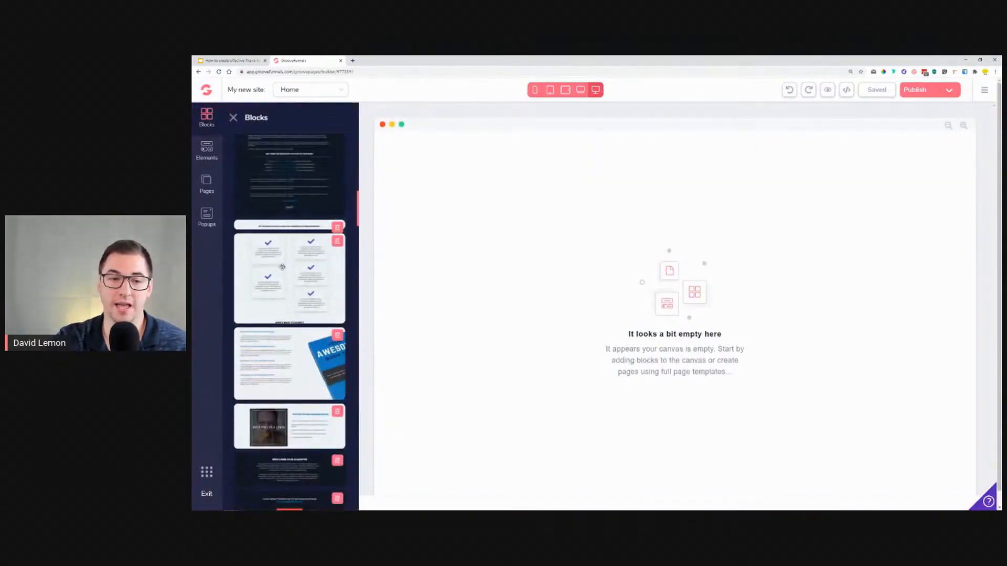
{"action": "scroll", "coordinate": [284, 261], "scroll_direction": "down", "scroll_amount": 12}
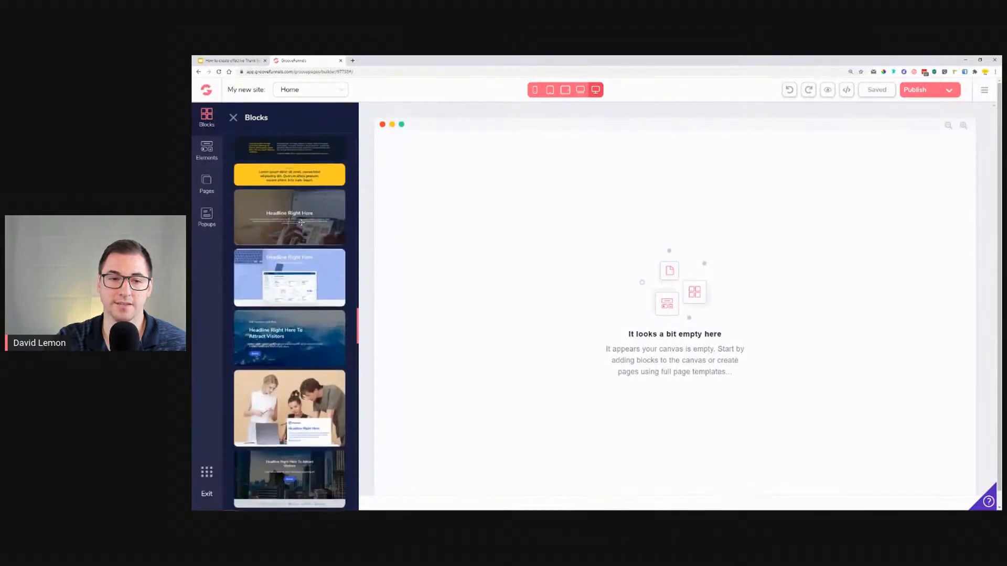
{"action": "scroll", "coordinate": [297, 239], "scroll_direction": "down", "scroll_amount": 3}
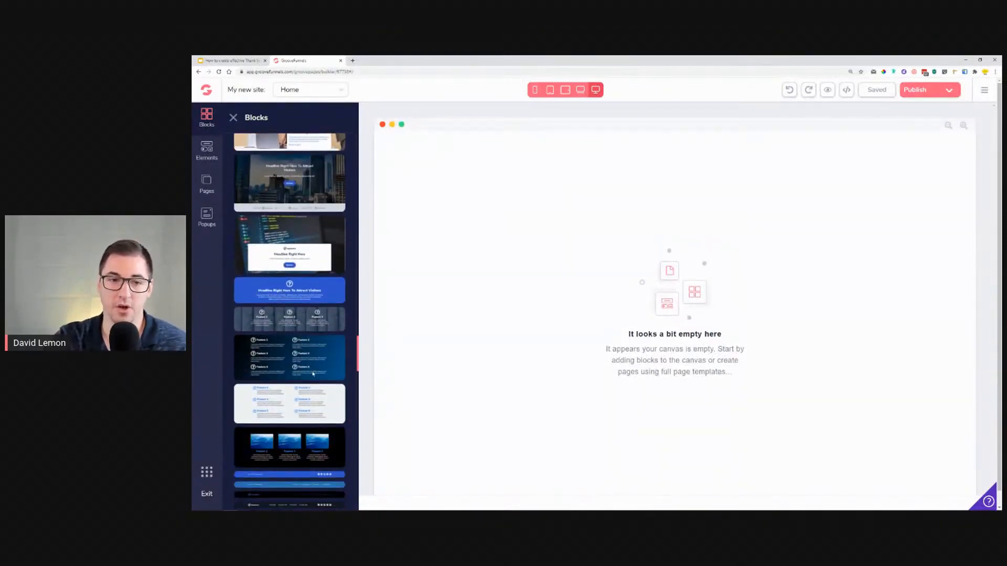
{"action": "scroll", "coordinate": [294, 336], "scroll_direction": "up", "scroll_amount": 15}
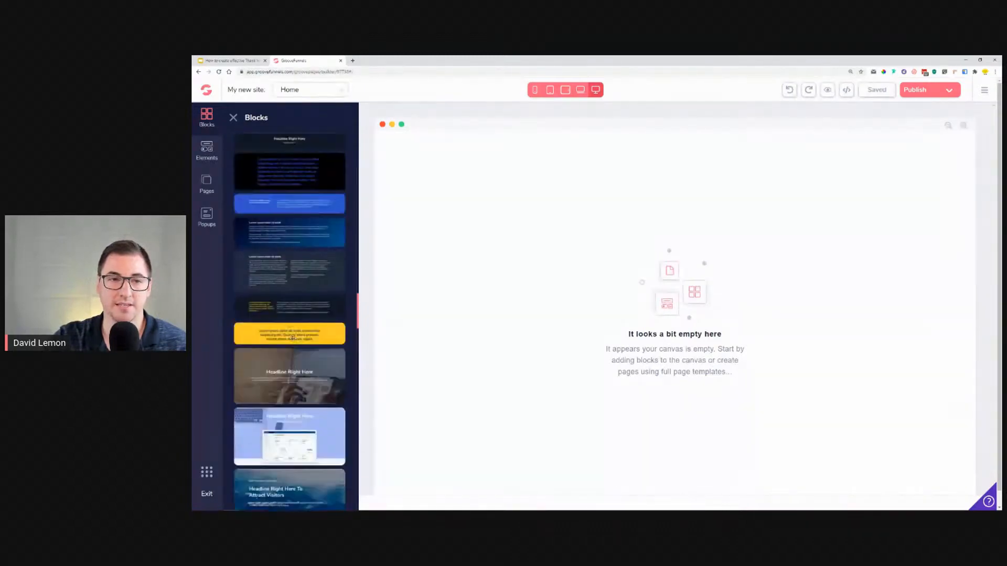
{"action": "scroll", "coordinate": [293, 339], "scroll_direction": "up", "scroll_amount": 15}
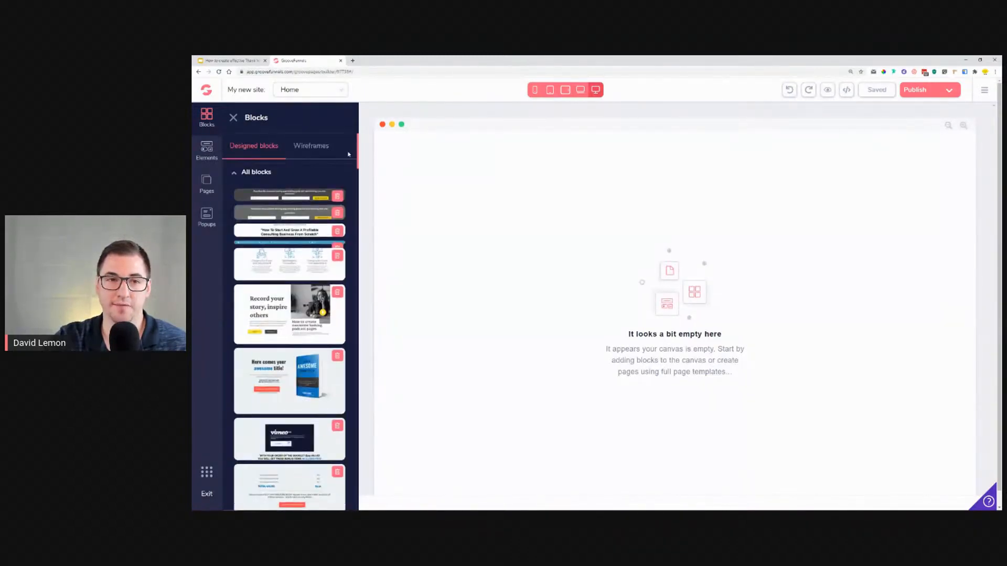
Step: Add an empty container wireframe block to the top of the canvas
{"action": "left_click", "coordinate": [305, 151]}
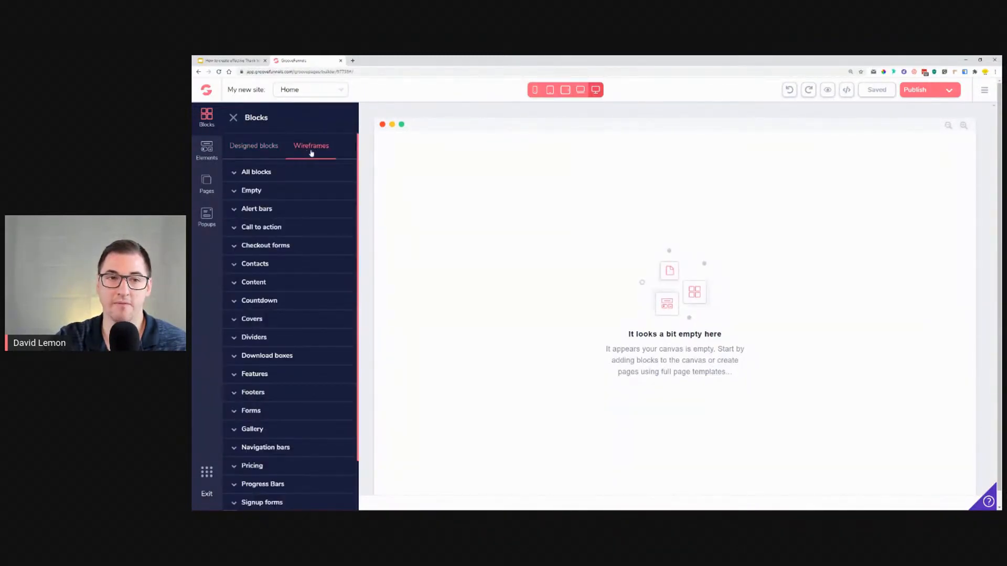
{"action": "left_click", "coordinate": [257, 197]}
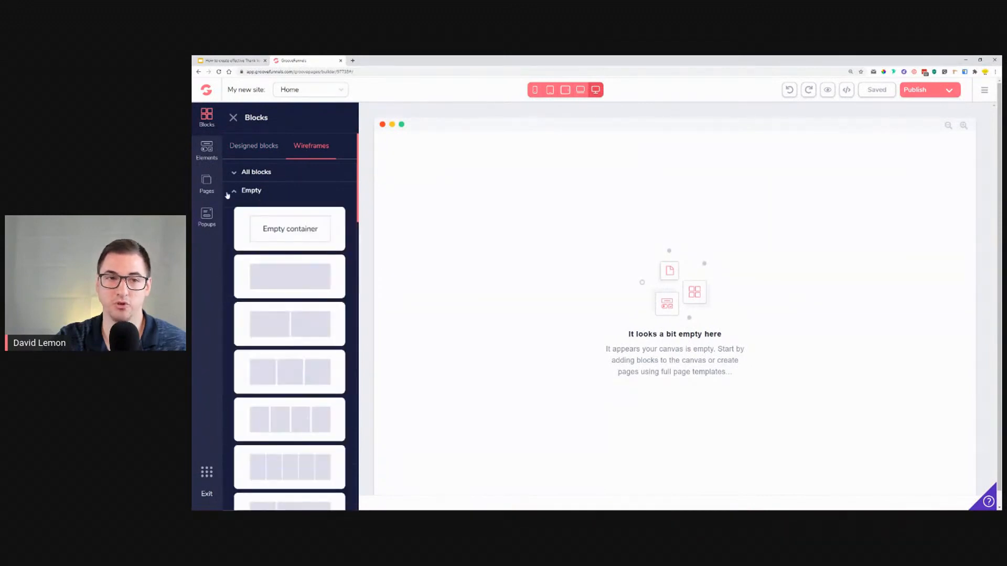
{"action": "left_click_drag", "start_coordinate": [269, 236], "coordinate": [610, 173]}
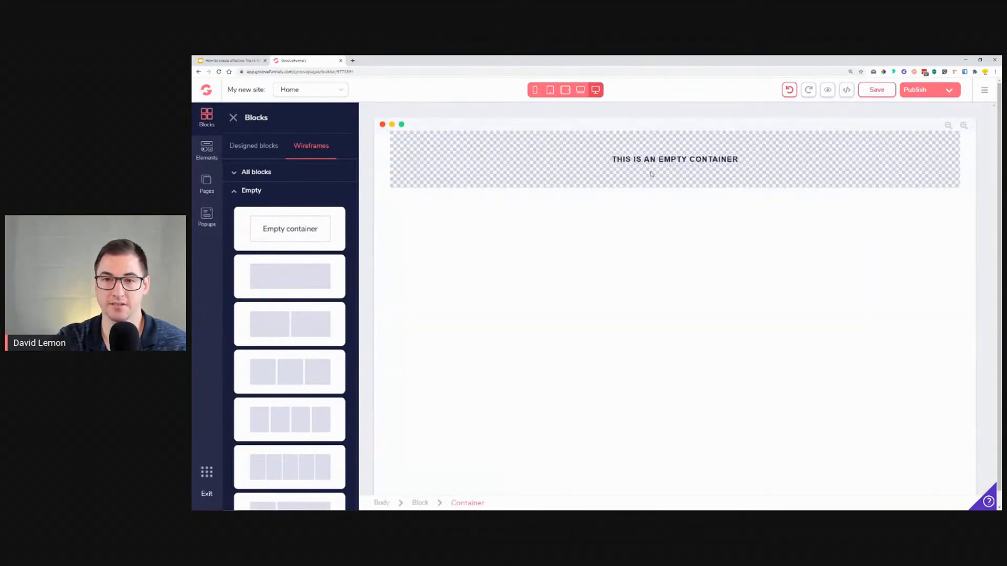
Step: Compare the page with the Thank You design on the reference slide
{"action": "left_click", "coordinate": [233, 118]}
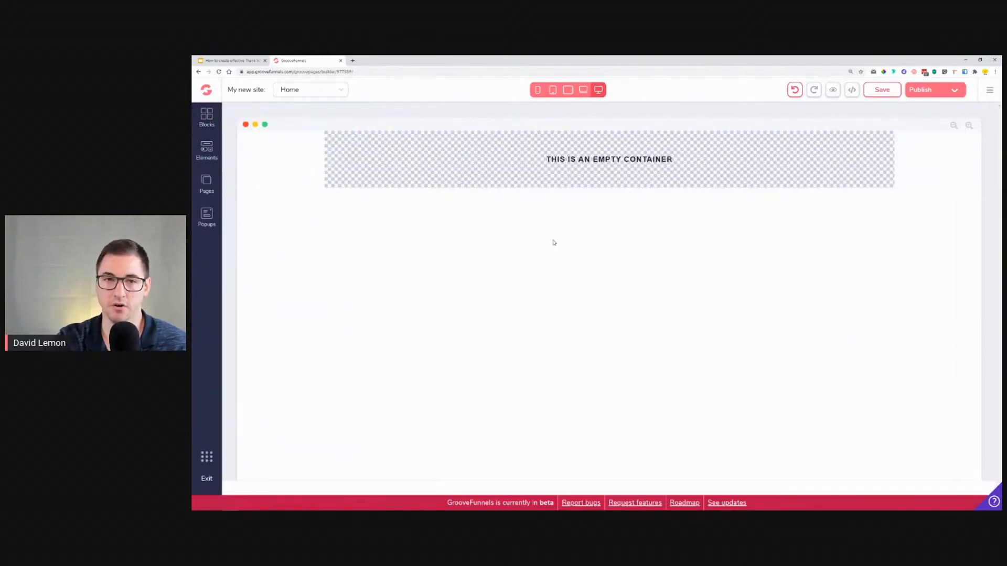
{"action": "left_click", "coordinate": [226, 60]}
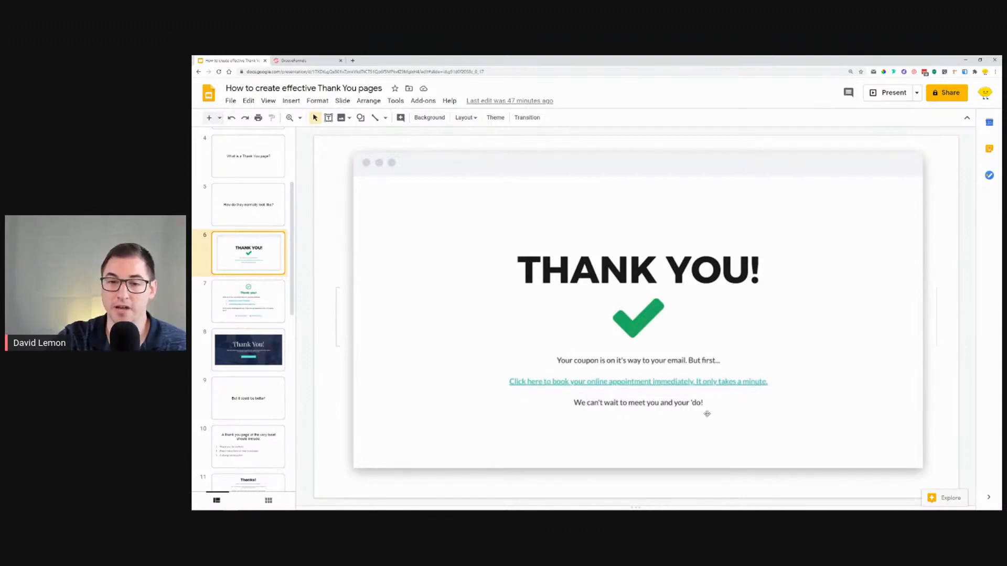
{"action": "left_click", "coordinate": [294, 60]}
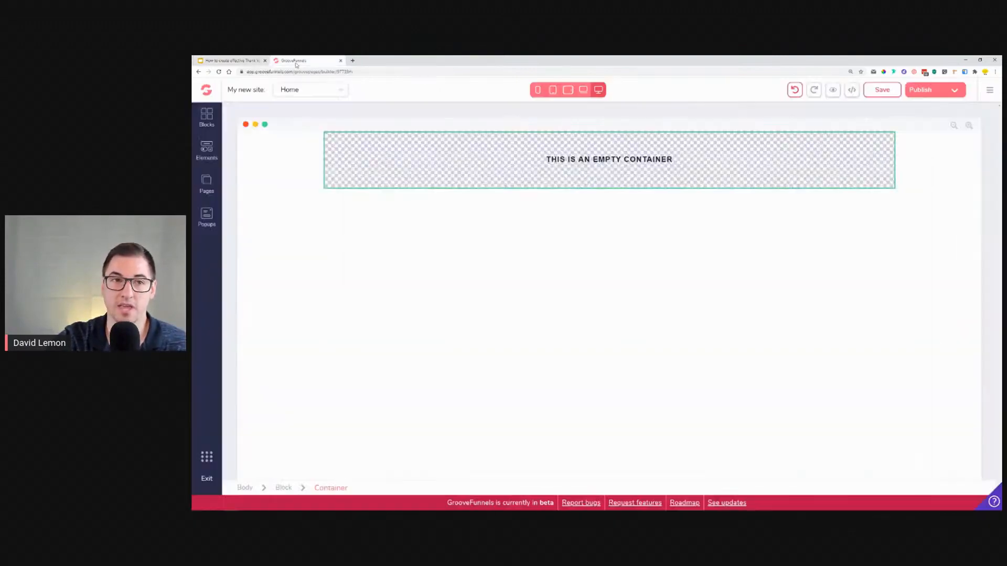
Step: Add an H1 heading element into the empty container
{"action": "left_click", "coordinate": [207, 149]}
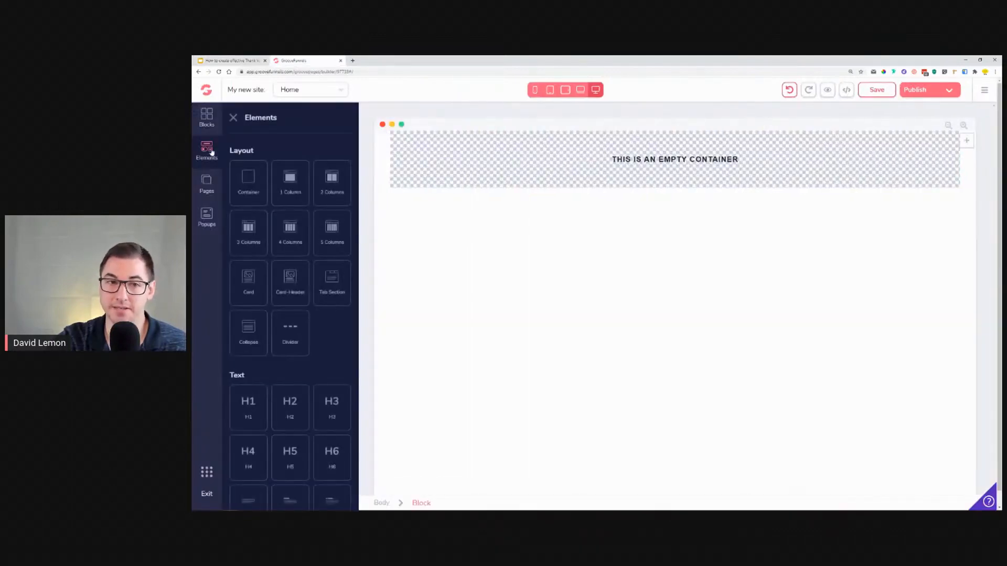
{"action": "scroll", "coordinate": [310, 241], "scroll_direction": "down", "scroll_amount": 3}
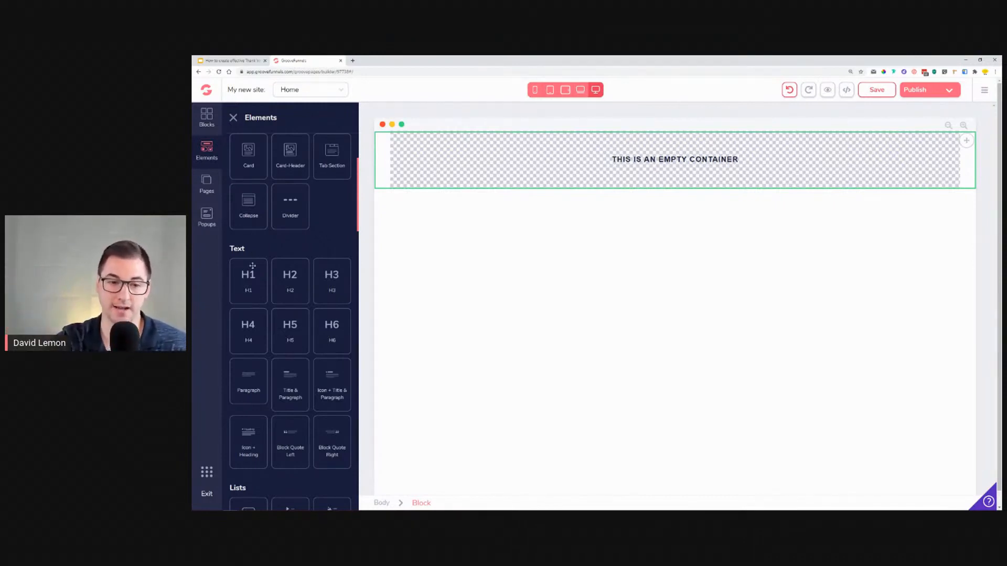
{"action": "scroll", "coordinate": [252, 266], "scroll_direction": "down", "scroll_amount": 8}
{"action": "scroll", "coordinate": [289, 381], "scroll_direction": "up", "scroll_amount": 4}
{"action": "scroll", "coordinate": [289, 381], "scroll_direction": "up", "scroll_amount": 5}
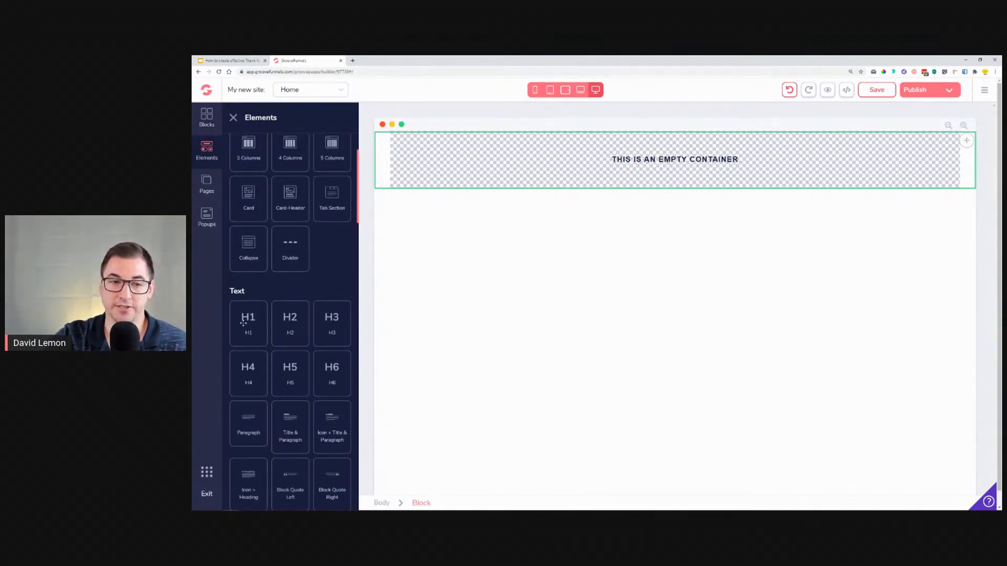
{"action": "left_click_drag", "start_coordinate": [243, 324], "coordinate": [660, 154]}
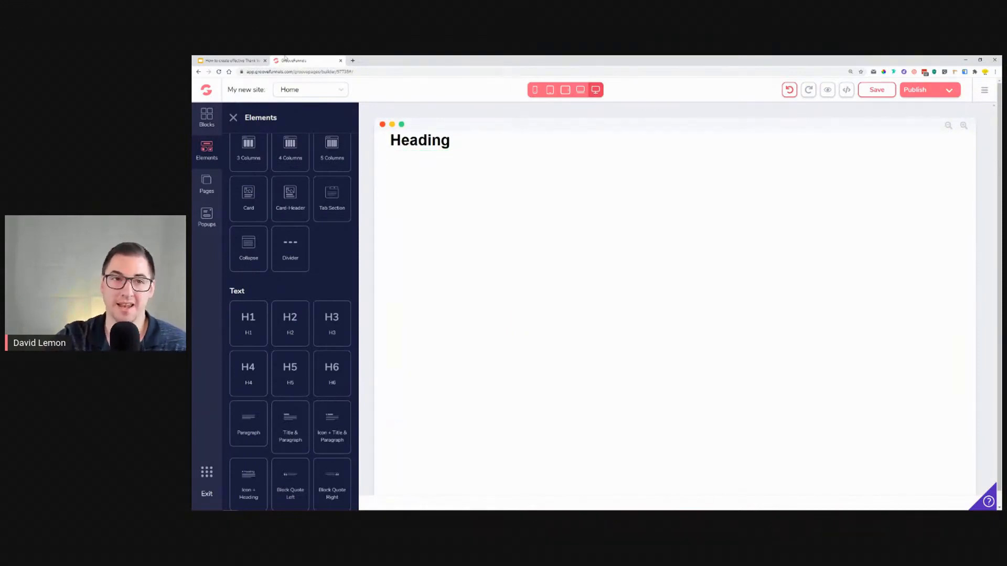
Step: Add an icon element below the heading, checking the reference slide first
{"action": "left_click", "coordinate": [231, 60]}
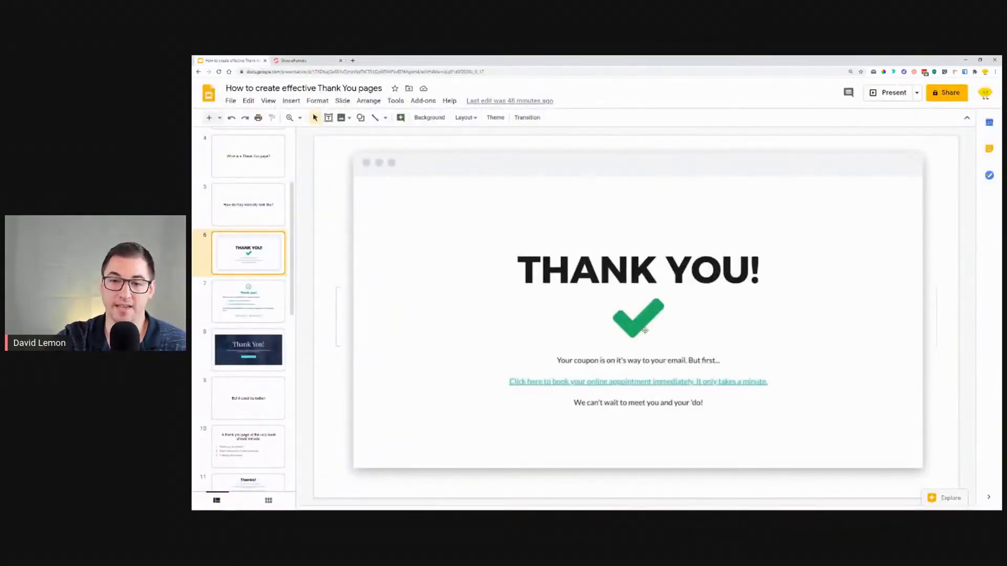
{"action": "left_click", "coordinate": [306, 61]}
{"action": "scroll", "coordinate": [312, 299], "scroll_direction": "down", "scroll_amount": 5}
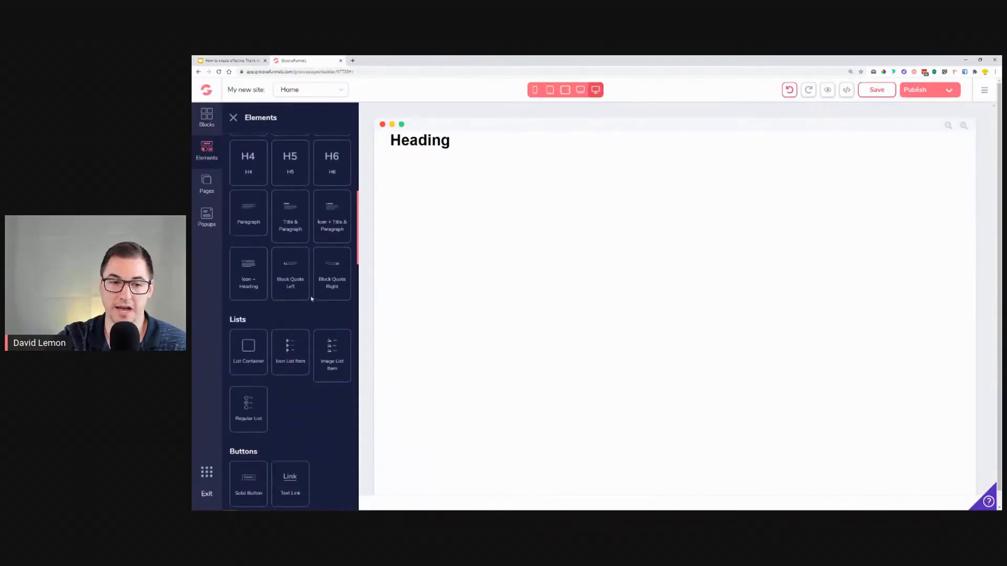
{"action": "scroll", "coordinate": [312, 298], "scroll_direction": "down", "scroll_amount": 4}
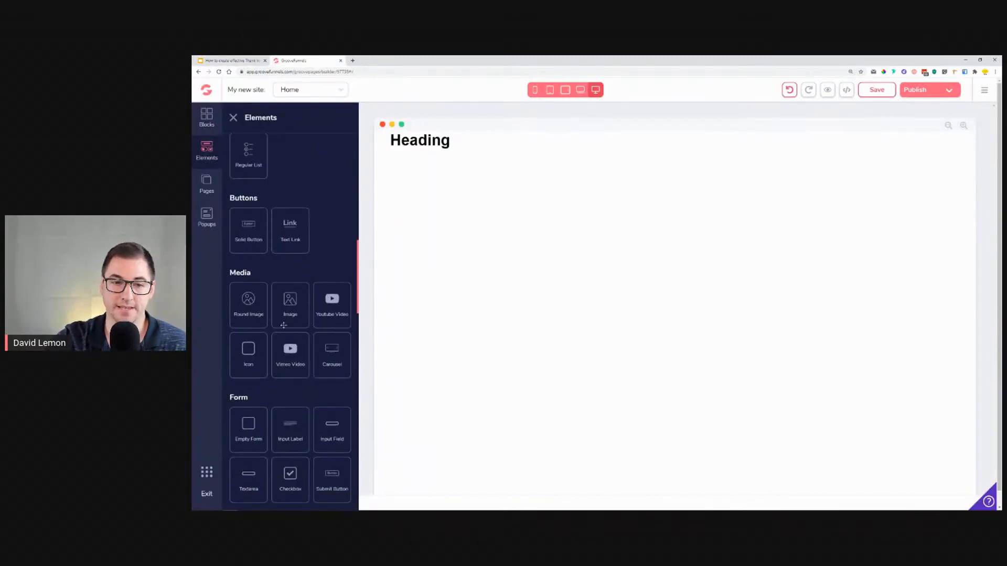
{"action": "left_click_drag", "start_coordinate": [248, 348], "coordinate": [421, 160]}
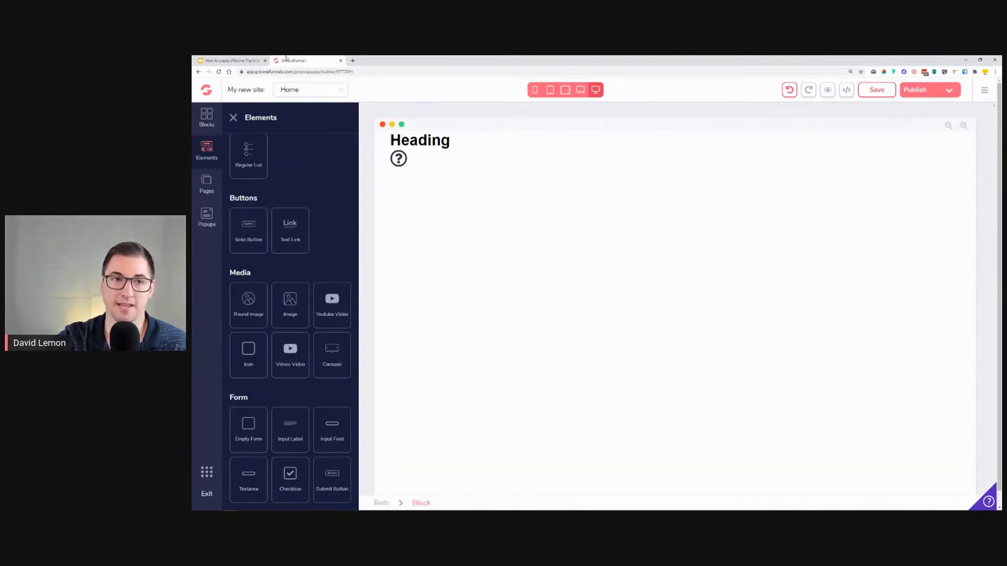
Step: Add a paragraph element below the icon, checking the reference slide first
{"action": "left_click", "coordinate": [243, 59]}
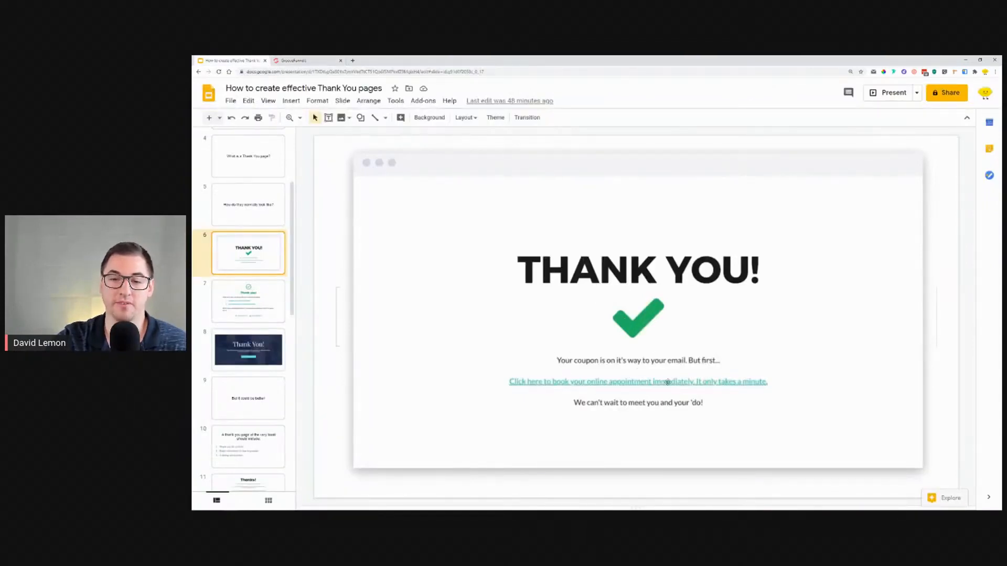
{"action": "left_click", "coordinate": [310, 60]}
{"action": "scroll", "coordinate": [297, 411], "scroll_direction": "down", "scroll_amount": 2}
{"action": "scroll", "coordinate": [298, 411], "scroll_direction": "up", "scroll_amount": 3}
{"action": "scroll", "coordinate": [297, 412], "scroll_direction": "up", "scroll_amount": 6}
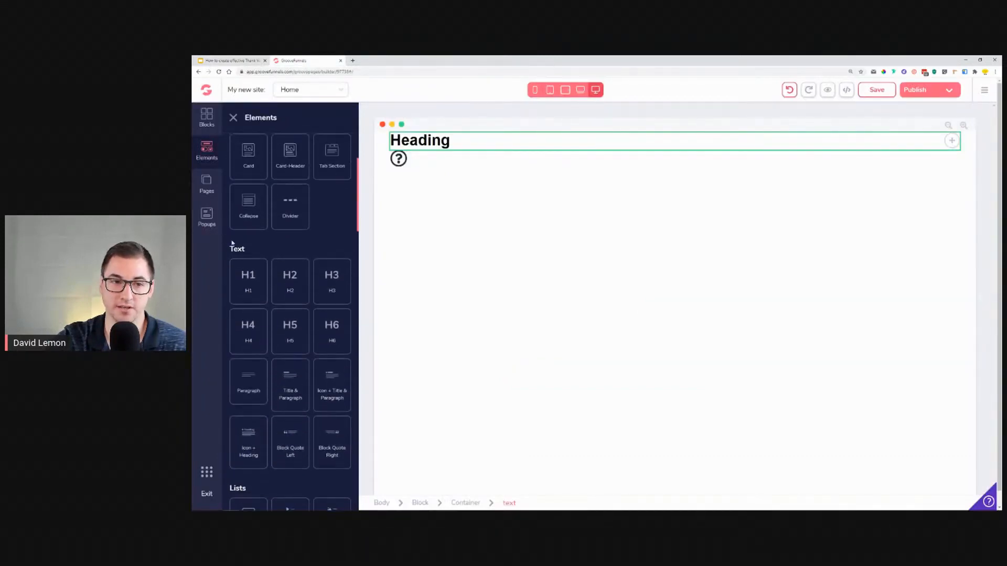
{"action": "left_click_drag", "start_coordinate": [250, 388], "coordinate": [419, 189]}
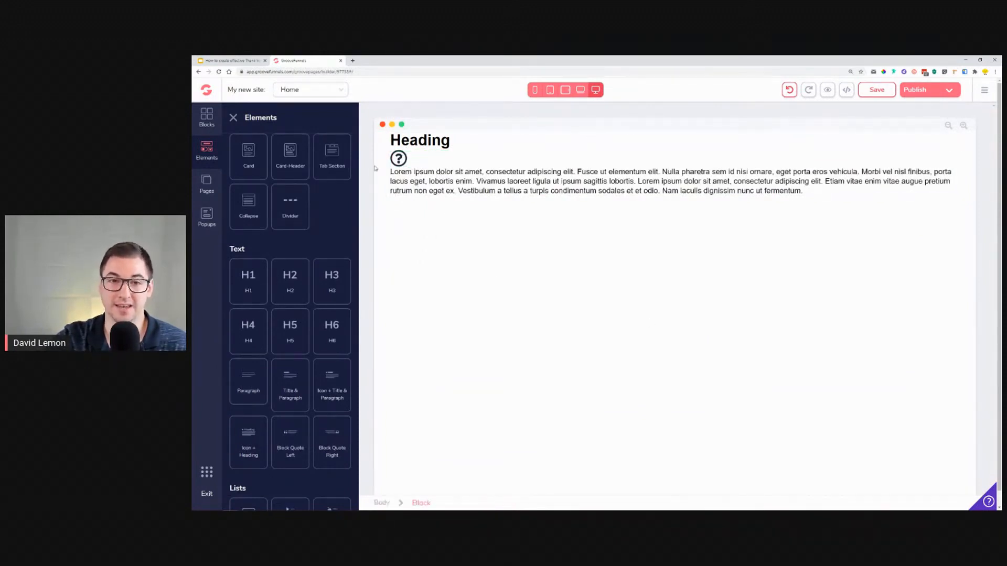
Step: Enable Expert mode on the container holding the heading, icon and paragraph, and open its Layout settings
{"action": "left_click", "coordinate": [251, 59]}
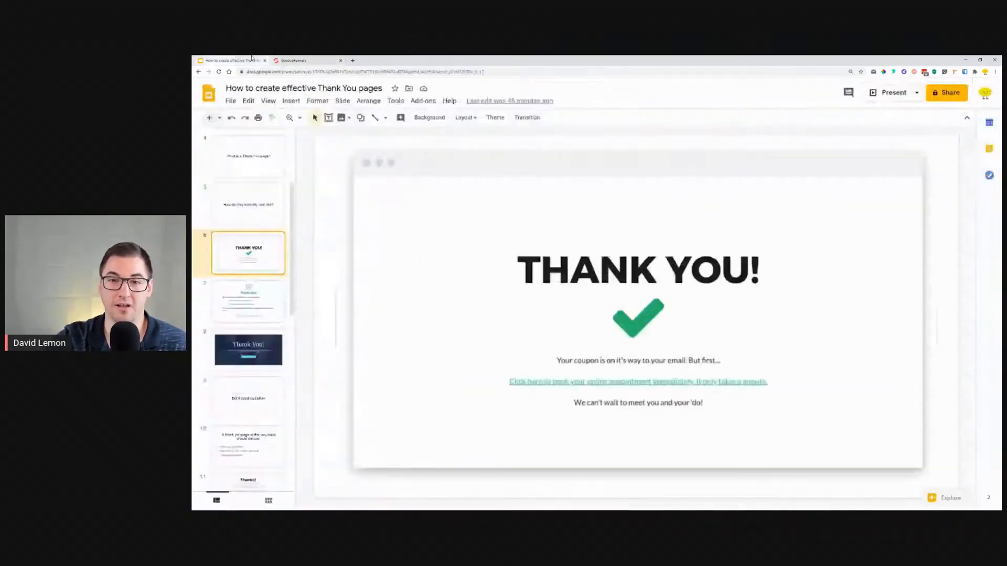
{"action": "left_click", "coordinate": [319, 59]}
{"action": "left_click", "coordinate": [760, 140]}
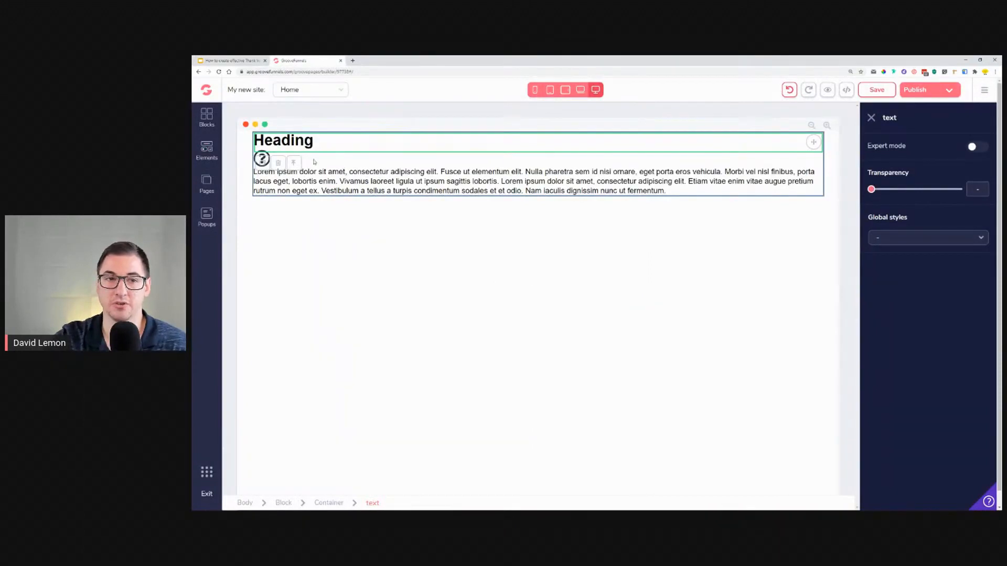
{"action": "left_click", "coordinate": [300, 164]}
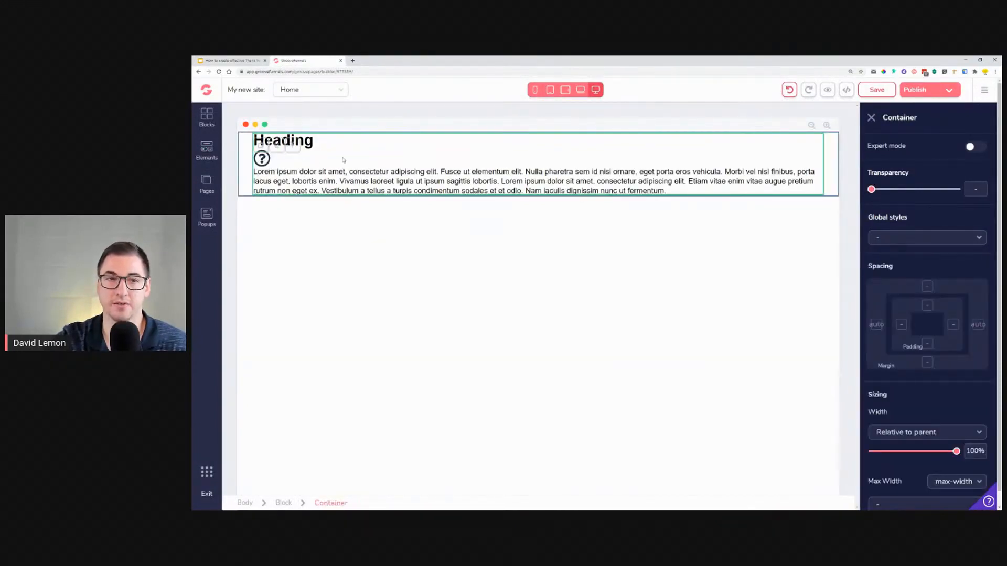
{"action": "left_click", "coordinate": [375, 178]}
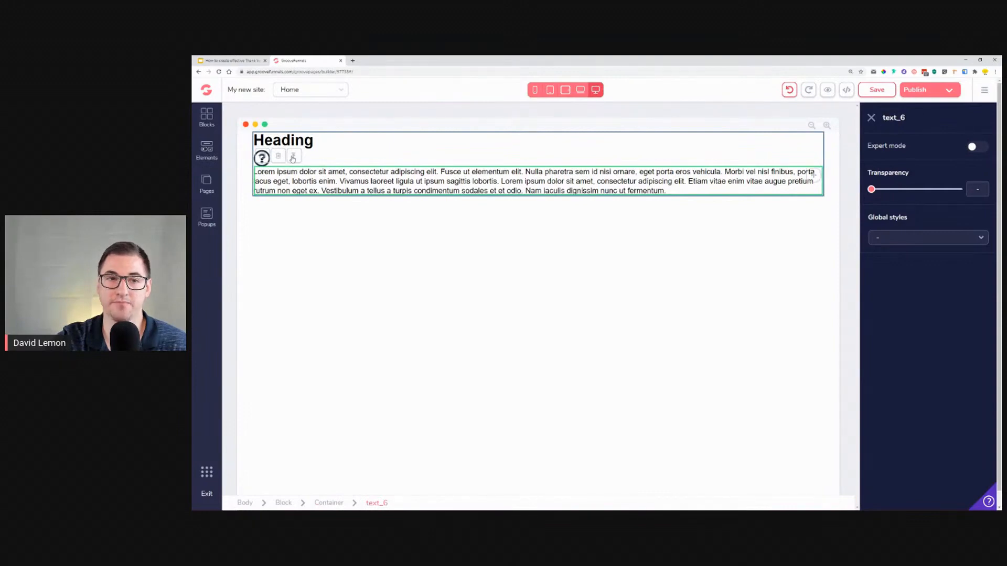
{"action": "left_click", "coordinate": [294, 158]}
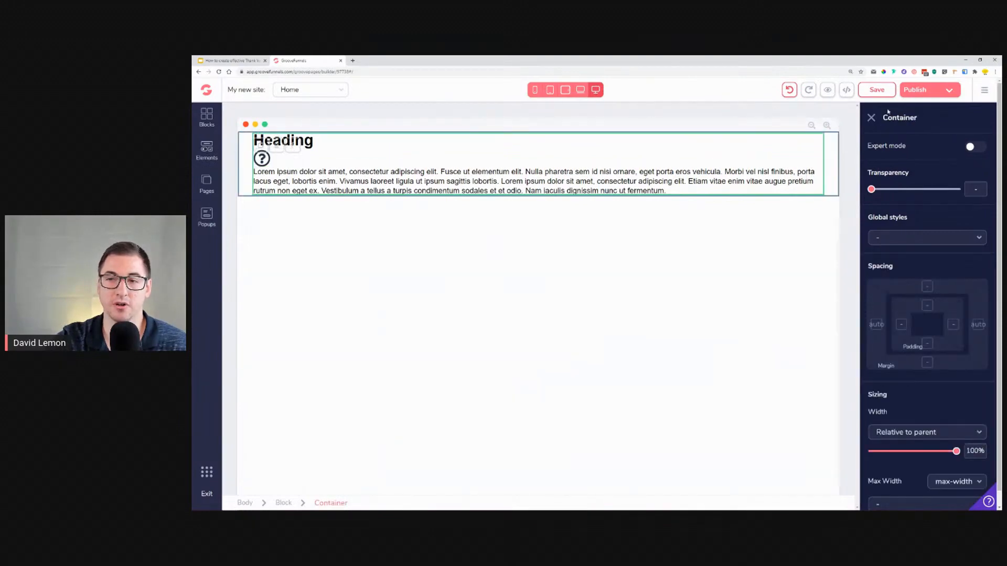
{"action": "left_click_drag", "start_coordinate": [911, 119], "coordinate": [881, 122]}
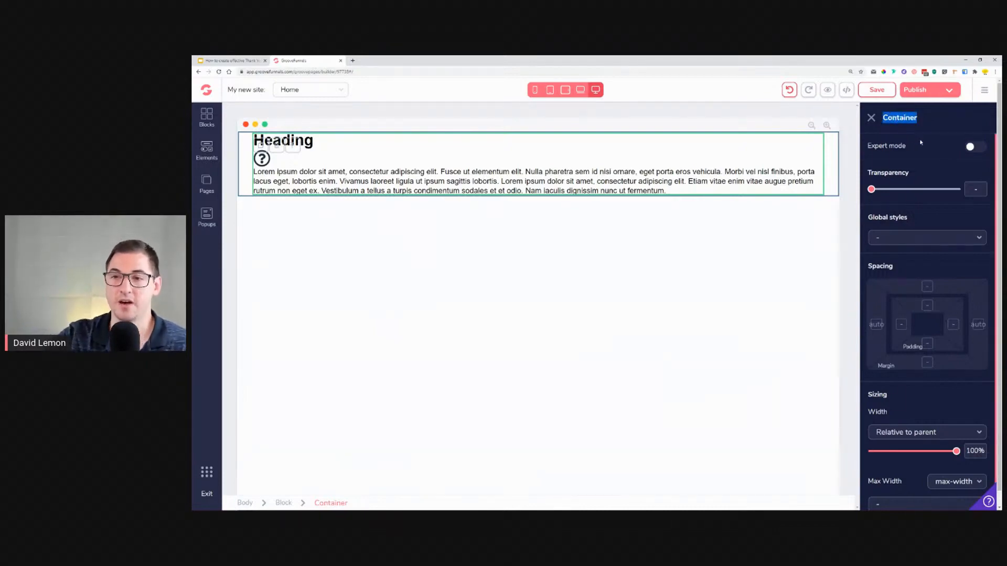
{"action": "scroll", "coordinate": [943, 272], "scroll_direction": "down", "scroll_amount": 1}
{"action": "scroll", "coordinate": [942, 265], "scroll_direction": "up", "scroll_amount": 1}
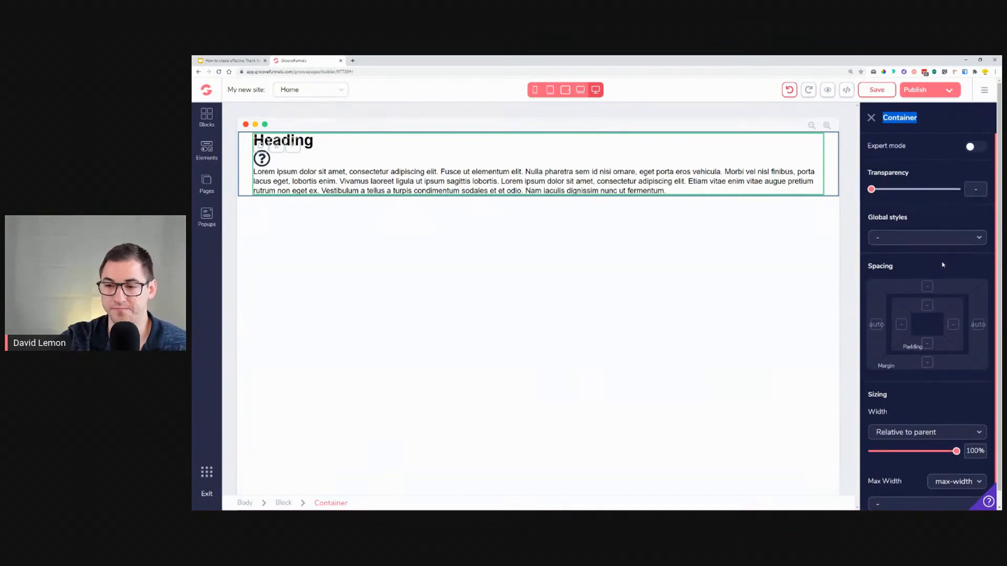
{"action": "left_click", "coordinate": [971, 147]}
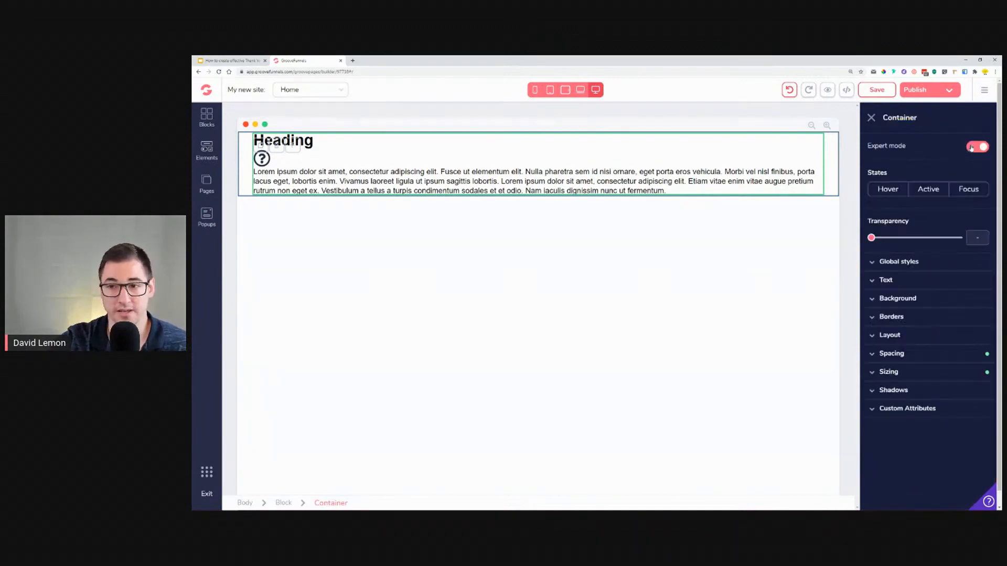
{"action": "left_click", "coordinate": [894, 338]}
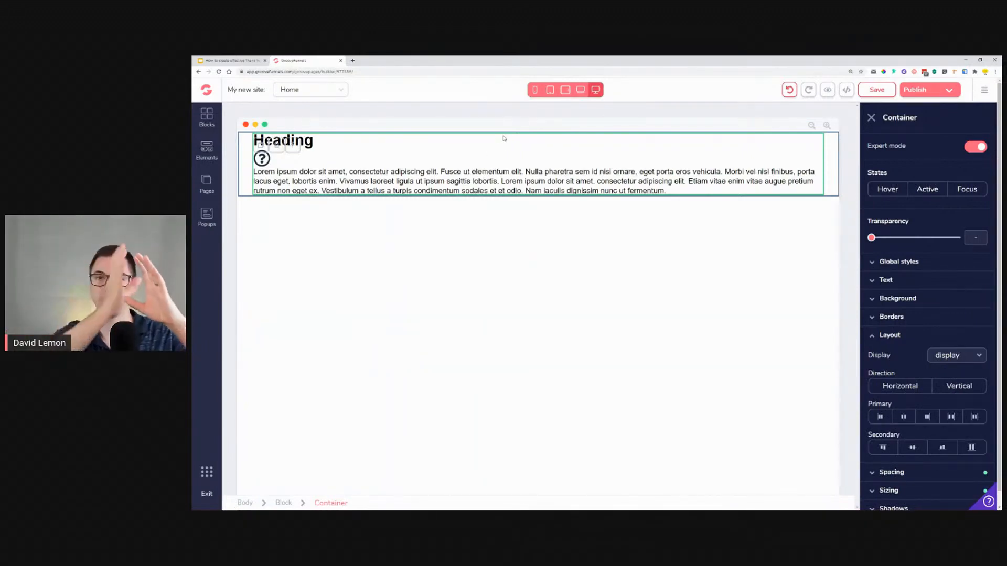
Step: Set the container's layout direction to vertical with centered secondary alignment, and compare it with the reference slide
{"action": "left_click", "coordinate": [964, 393]}
{"action": "left_click", "coordinate": [913, 448]}
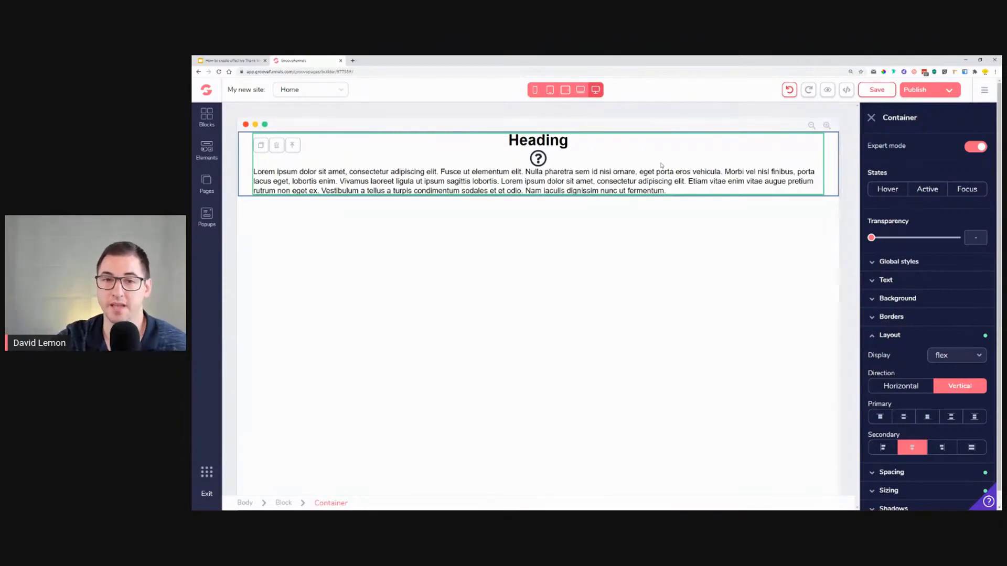
{"action": "left_click", "coordinate": [231, 60]}
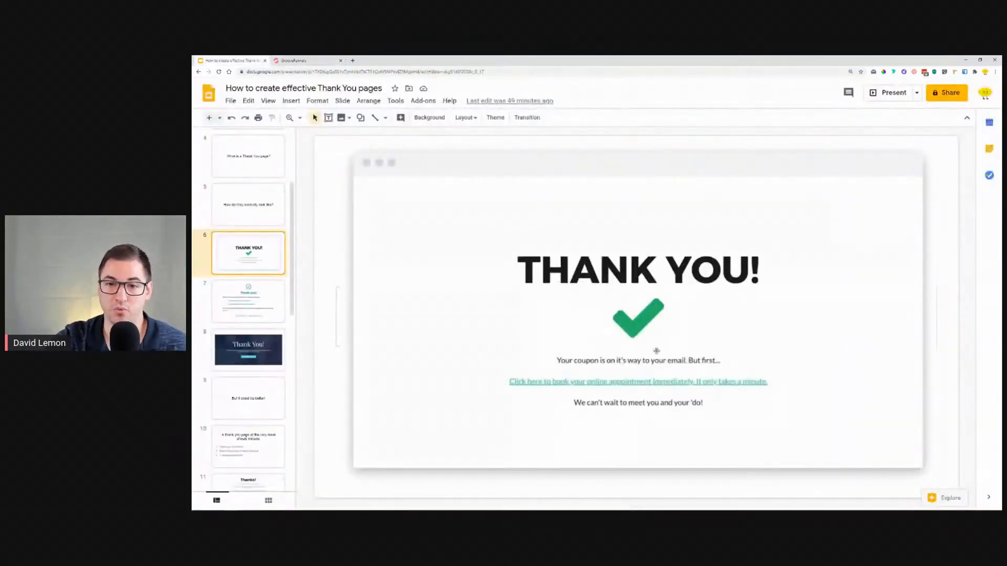
{"action": "left_click", "coordinate": [294, 61]}
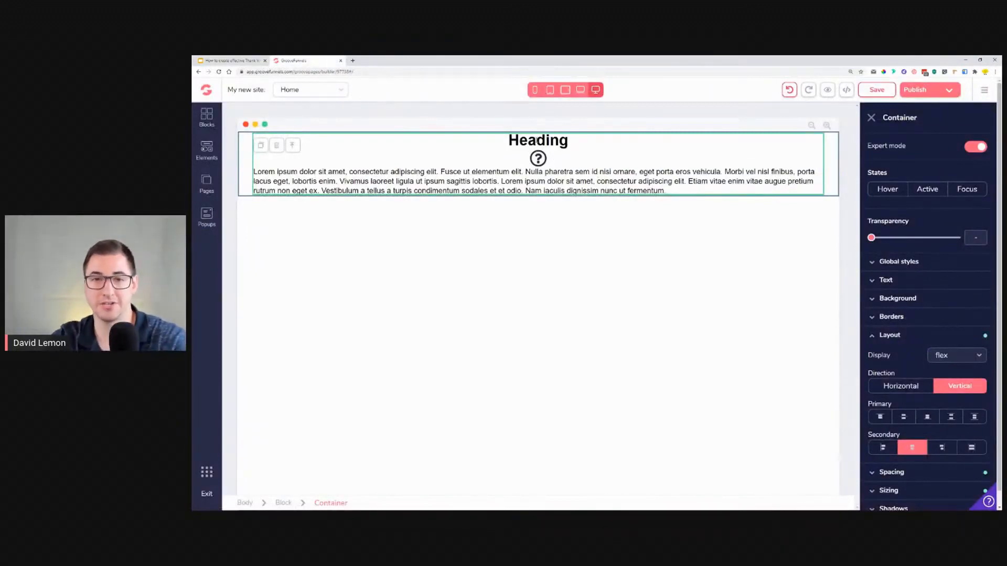
Step: Change the heading text to Thank You!
{"action": "double_click", "coordinate": [538, 140]}
{"action": "type", "text": "Taha"}
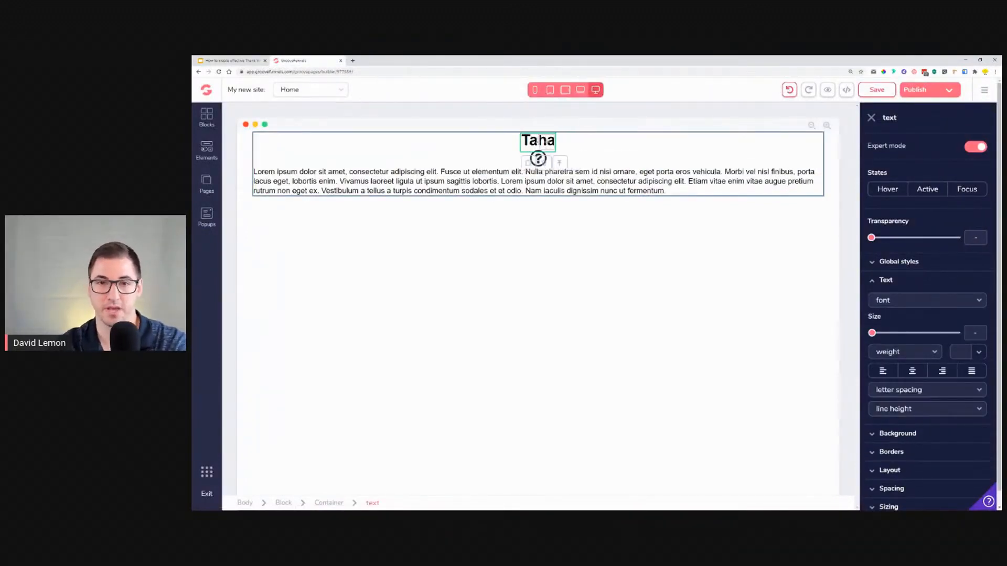
{"action": "key", "text": "BackSpace"}
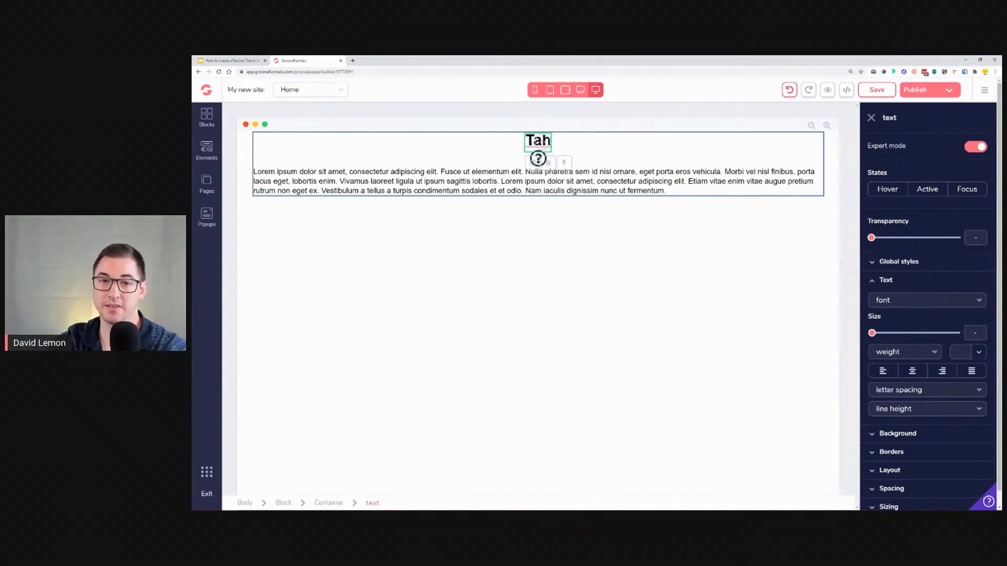
{"action": "double_click", "coordinate": [534, 140]}
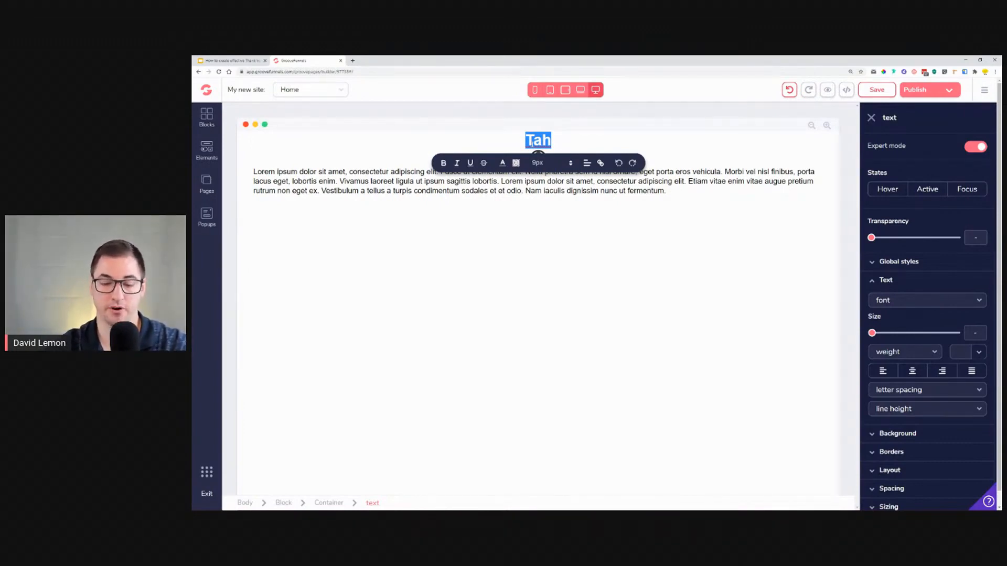
{"action": "type", "text": "THA"}
{"action": "key", "text": "BackSpace"}
{"action": "key", "text": "BackSpace"}
{"action": "type", "text": "hank You!"}
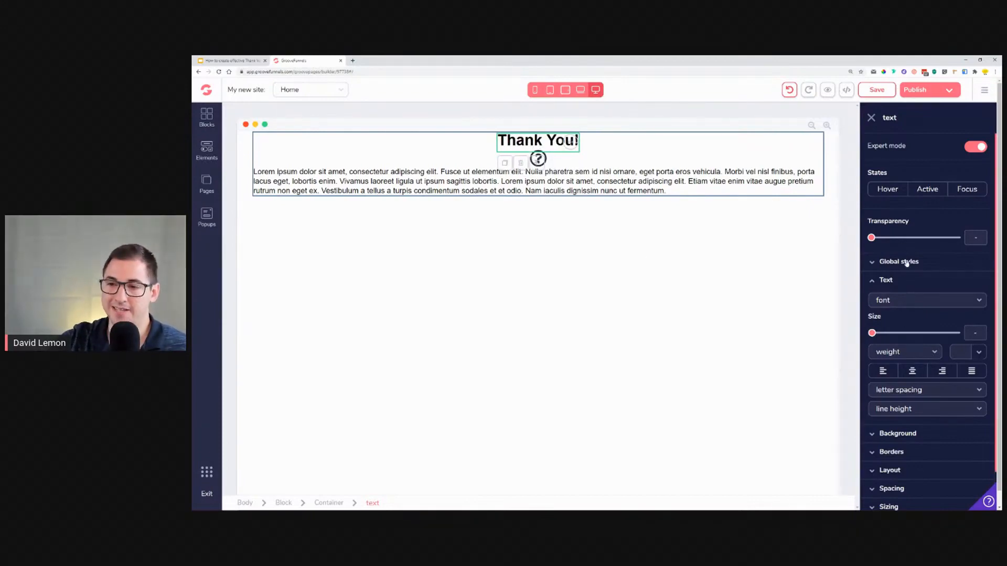
Step: Set the heading's text size to 4.5rem and its font to montserrat
{"action": "left_click_drag", "start_coordinate": [872, 333], "coordinate": [942, 334]}
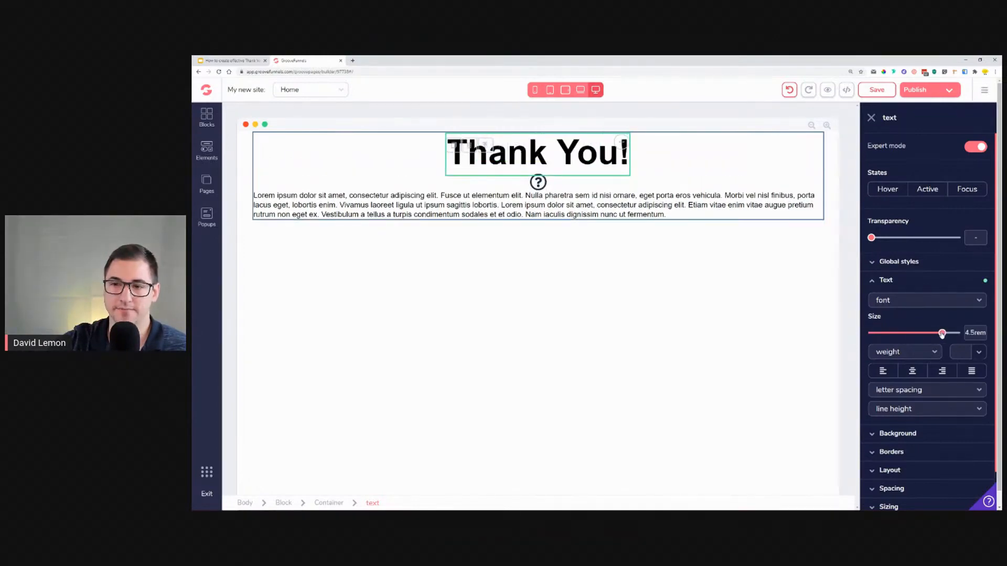
{"action": "left_click", "coordinate": [915, 302]}
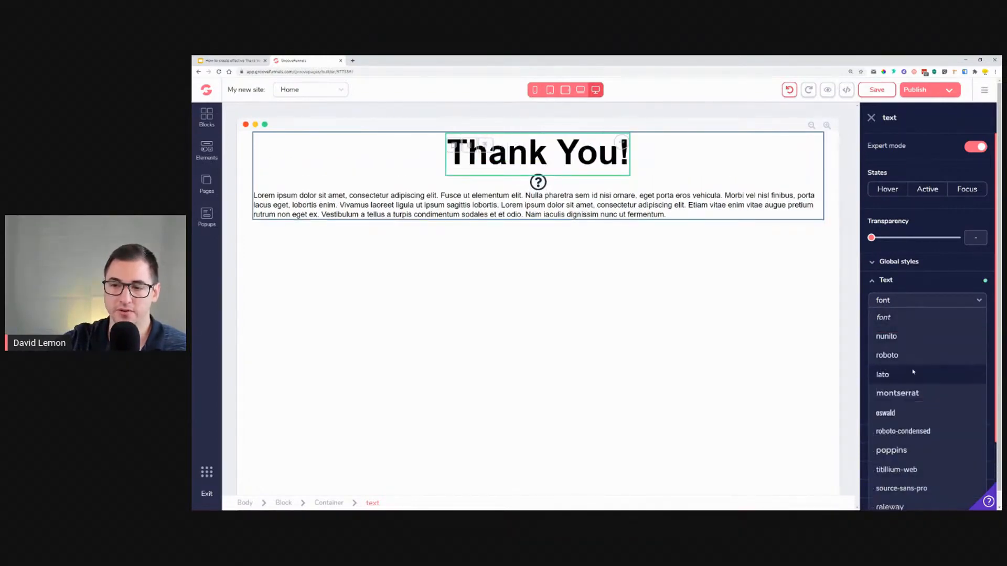
{"action": "left_click", "coordinate": [914, 393]}
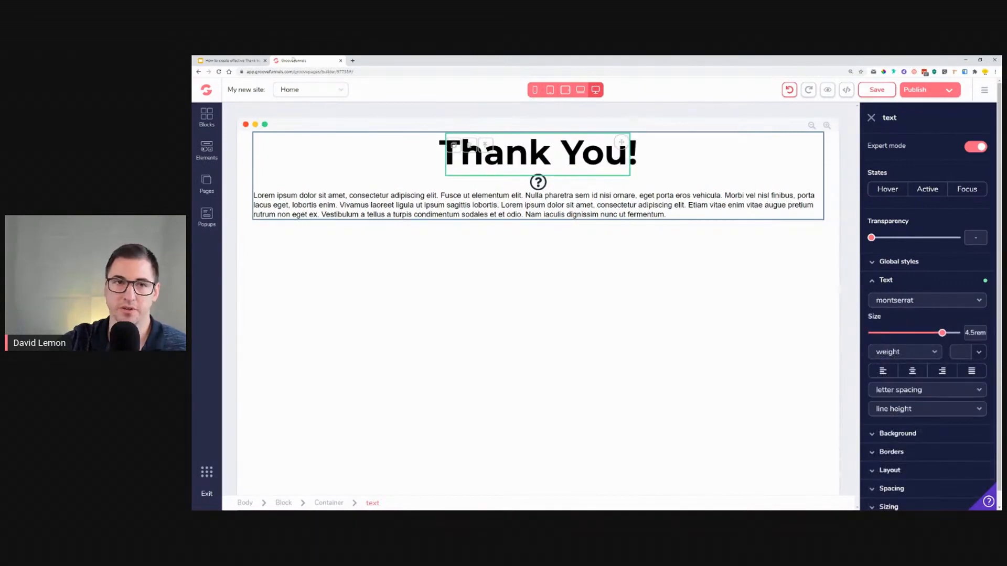
Step: Check the reference slide, then select the icon and open its configuration to replace the icon class
{"action": "left_click", "coordinate": [244, 59]}
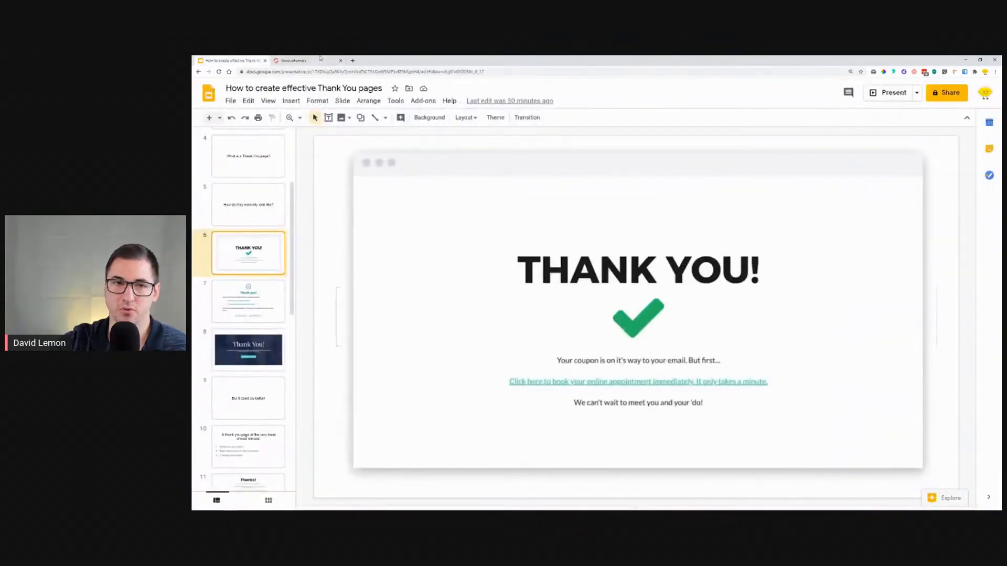
{"action": "left_click", "coordinate": [314, 59]}
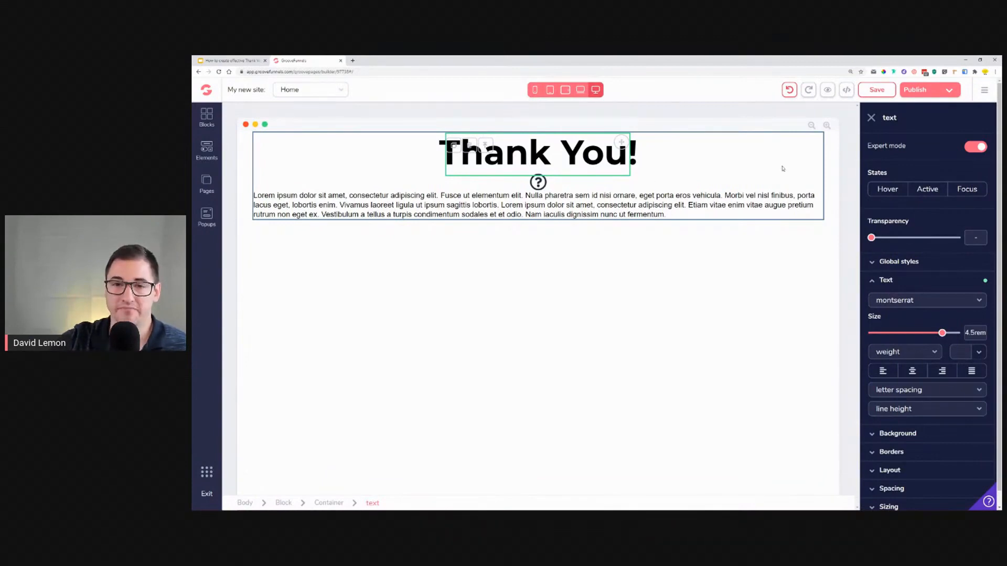
{"action": "left_click", "coordinate": [540, 184]}
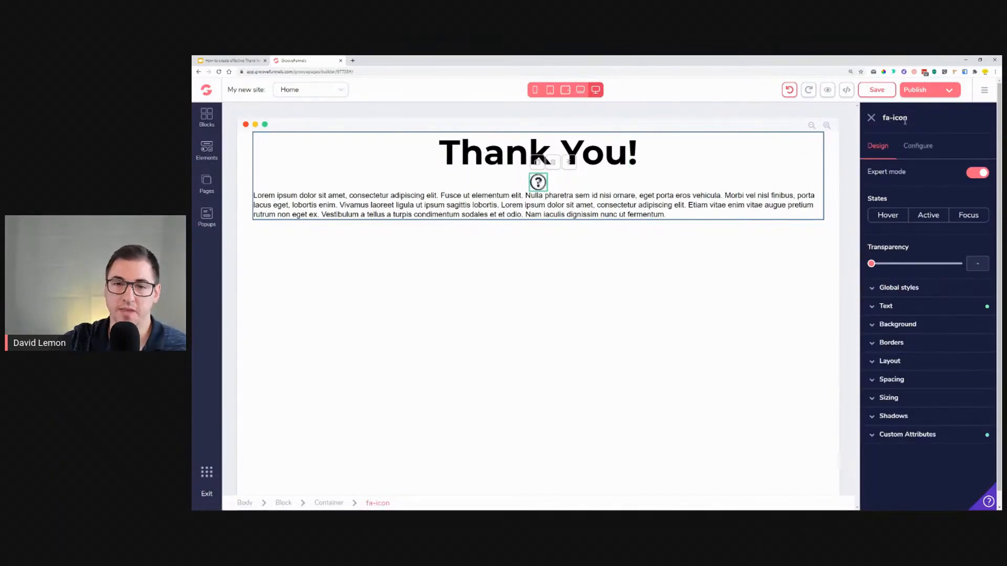
{"action": "left_click", "coordinate": [913, 150]}
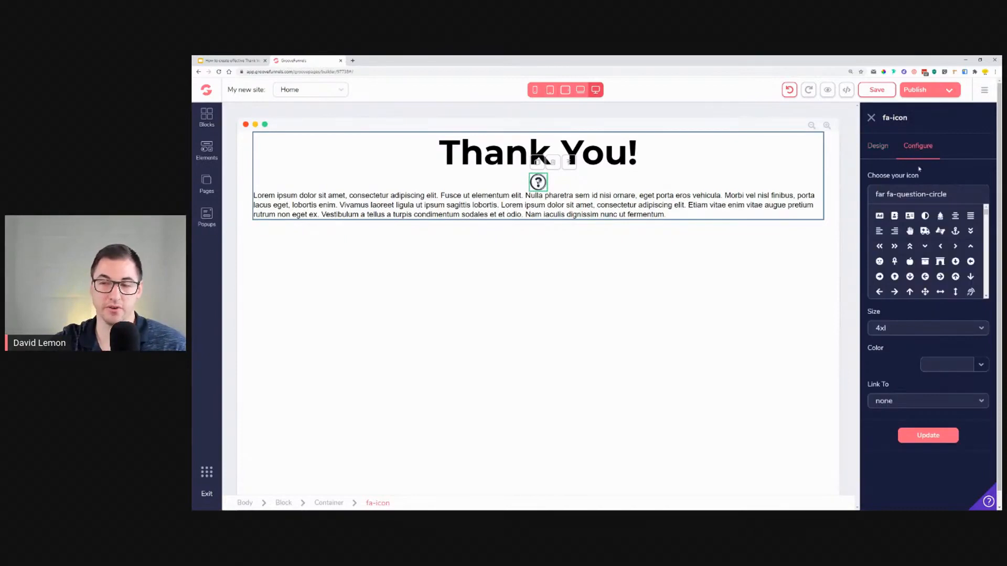
{"action": "triple_click", "coordinate": [957, 200]}
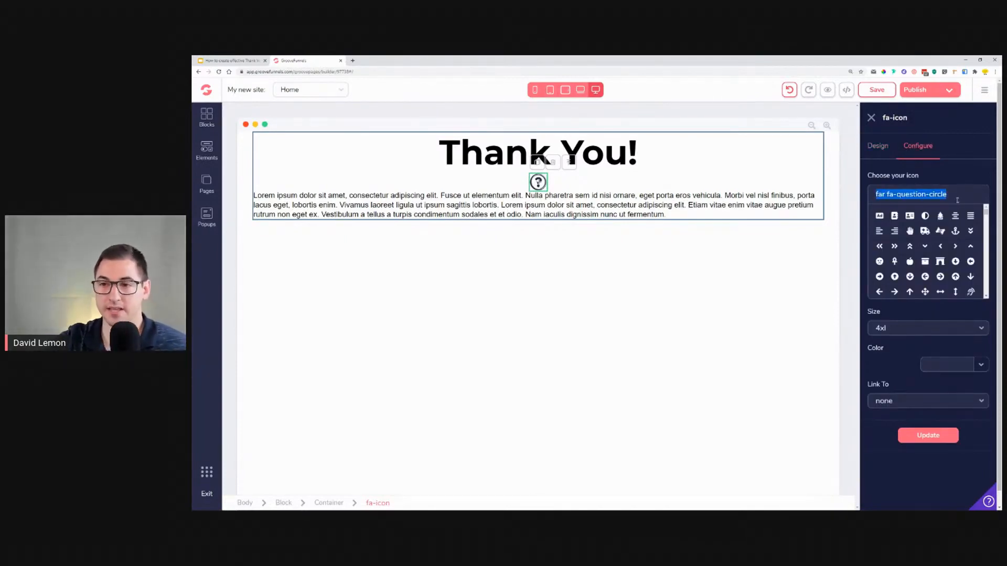
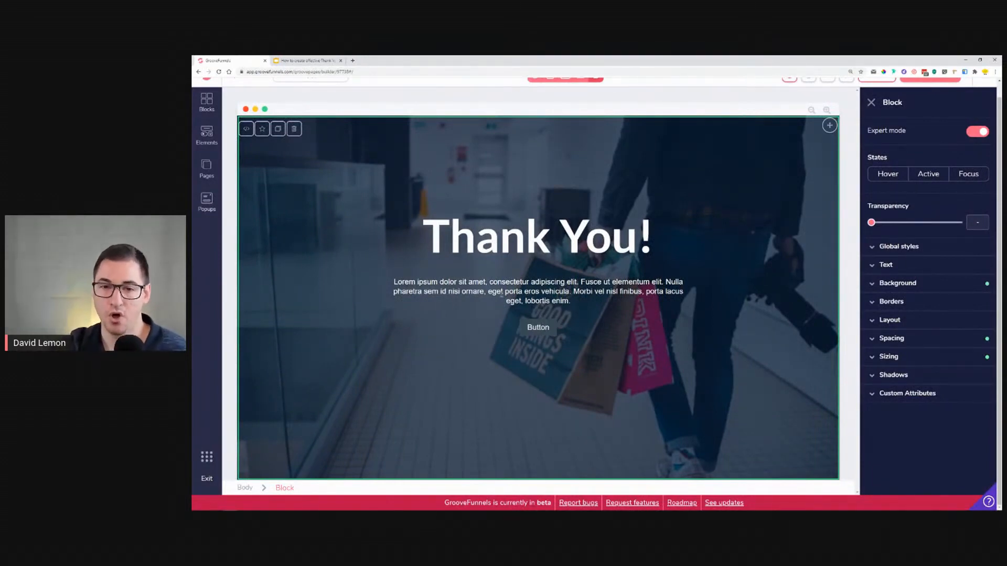
Step: Change the button's text to DOWNLOAD YOUR FREE EBOOK and apply the update
{"action": "left_click", "coordinate": [540, 328]}
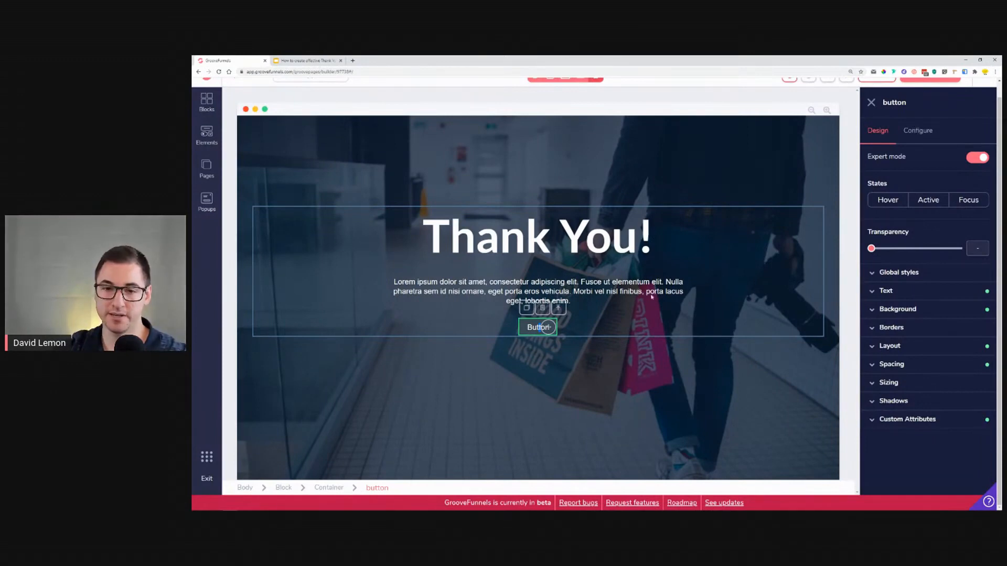
{"action": "left_click", "coordinate": [922, 131]}
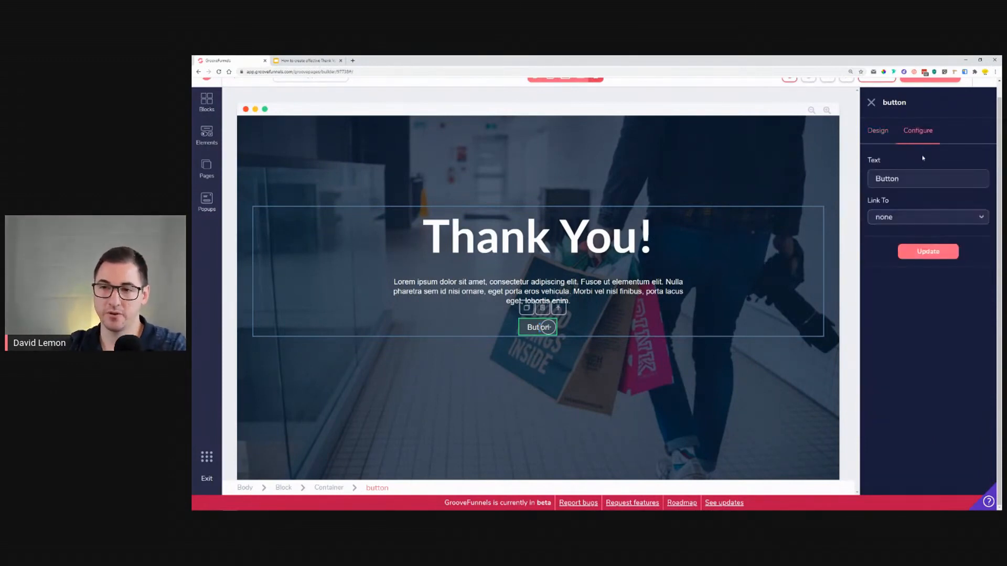
{"action": "double_click", "coordinate": [920, 183]}
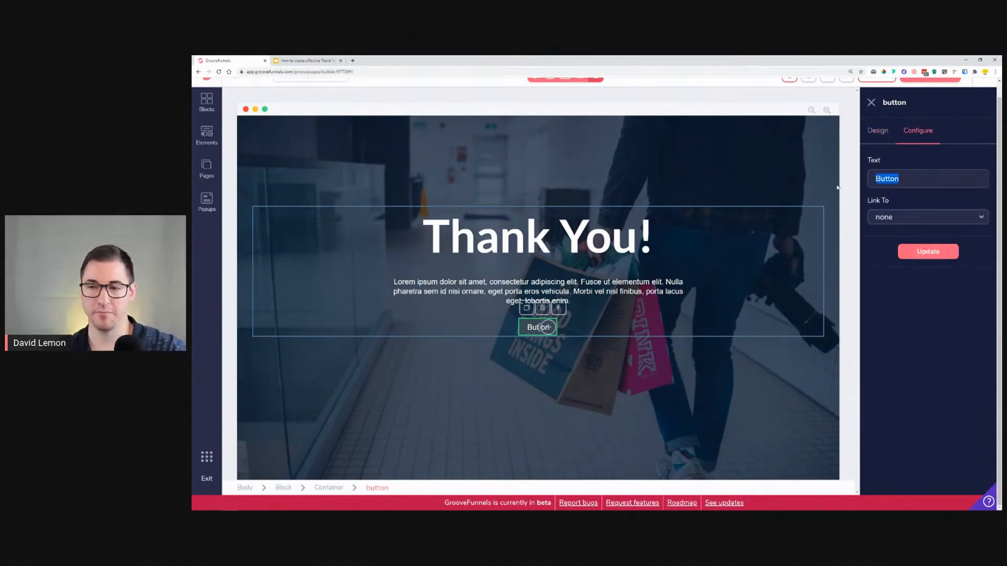
{"action": "type", "text": "DOWNL"}
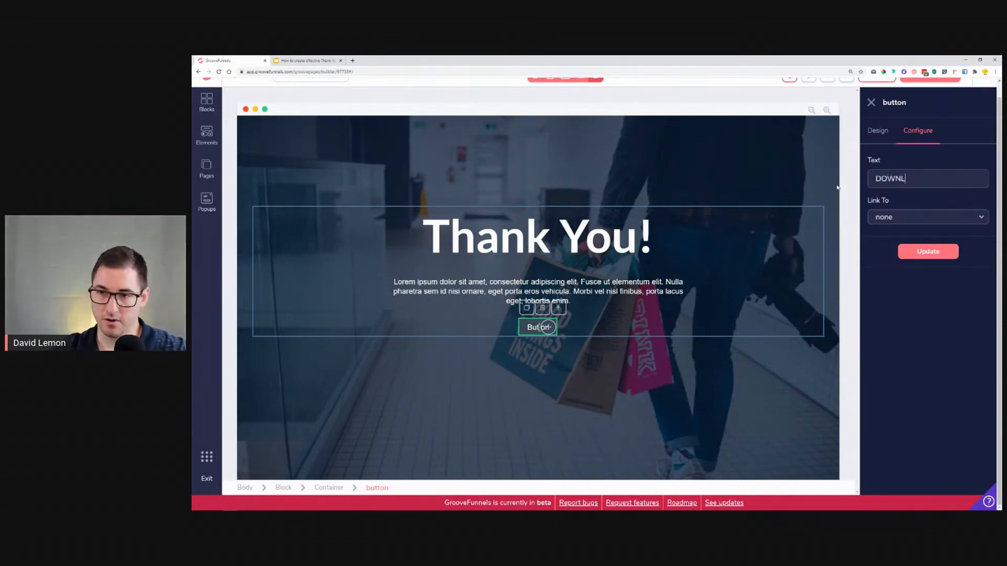
{"action": "type", "text": "OAD OUR FR"}
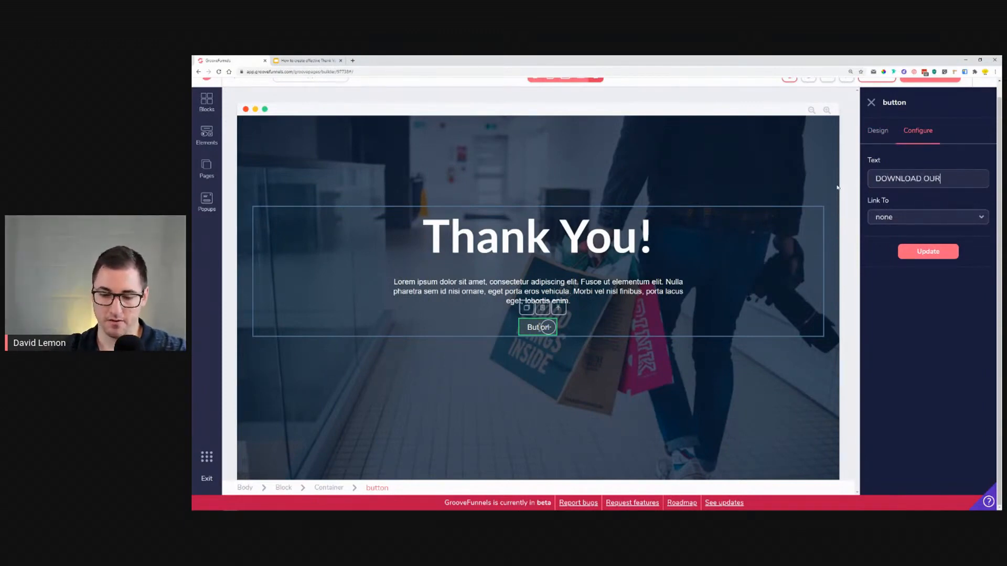
{"action": "key", "text": "BackSpace"}
{"action": "key", "text": "BackSpace"}
{"action": "key", "text": "BackSpace"}
{"action": "type", "text": "YOUR FREE EBOOK"}
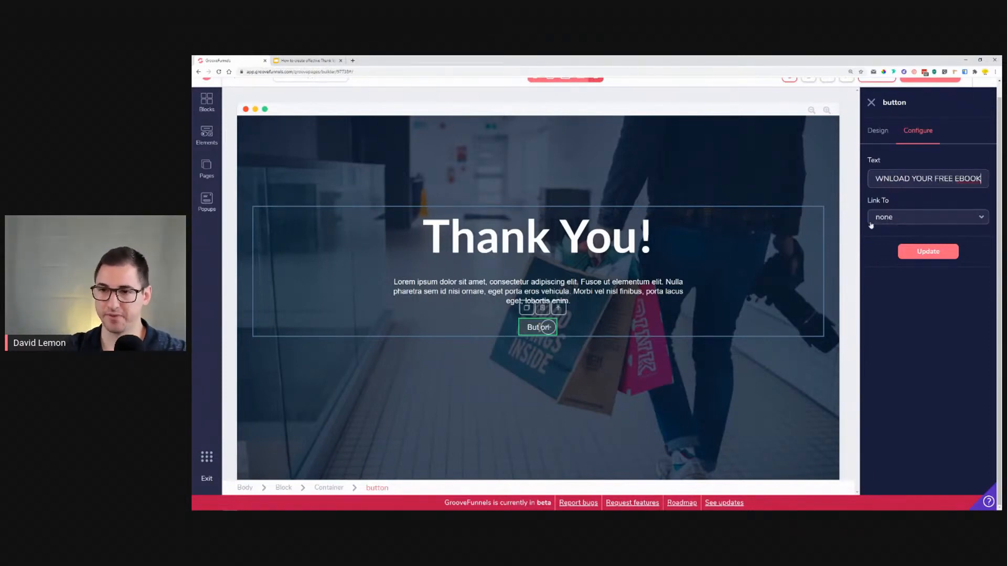
{"action": "left_click", "coordinate": [926, 252]}
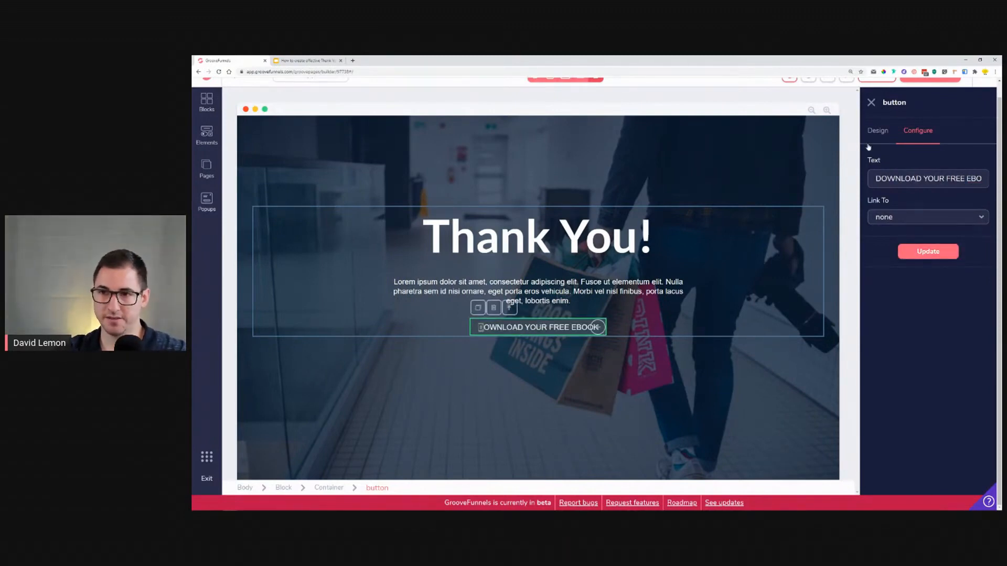
Step: Set the button's font to lato and compare it with the reference slide
{"action": "left_click", "coordinate": [875, 131]}
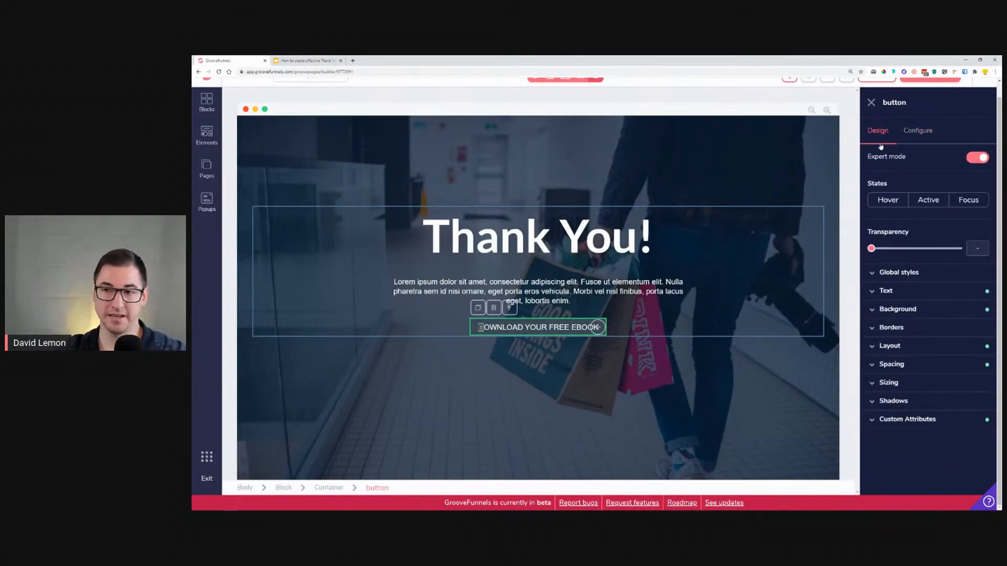
{"action": "left_click", "coordinate": [887, 291]}
{"action": "left_click", "coordinate": [912, 311]}
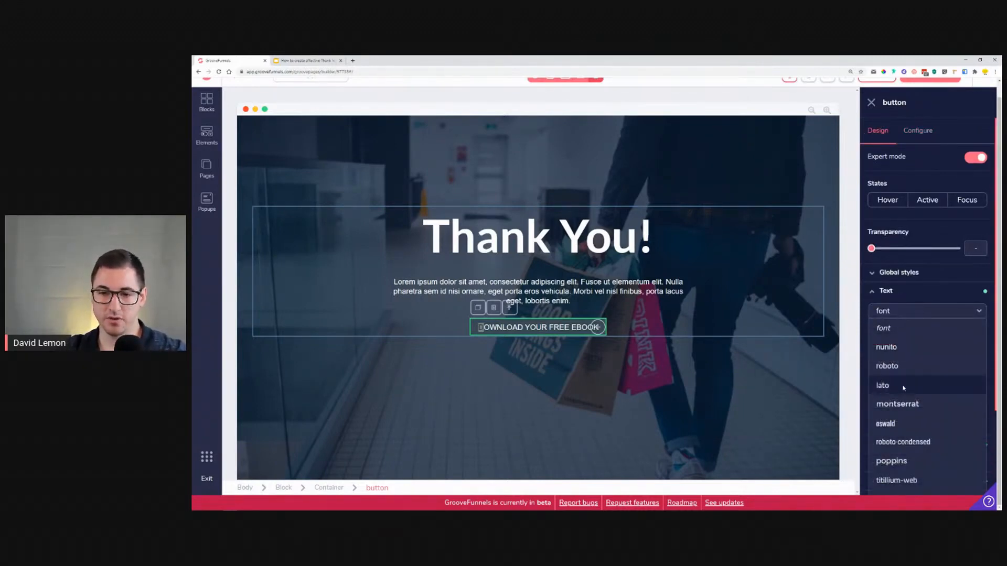
{"action": "left_click", "coordinate": [903, 387]}
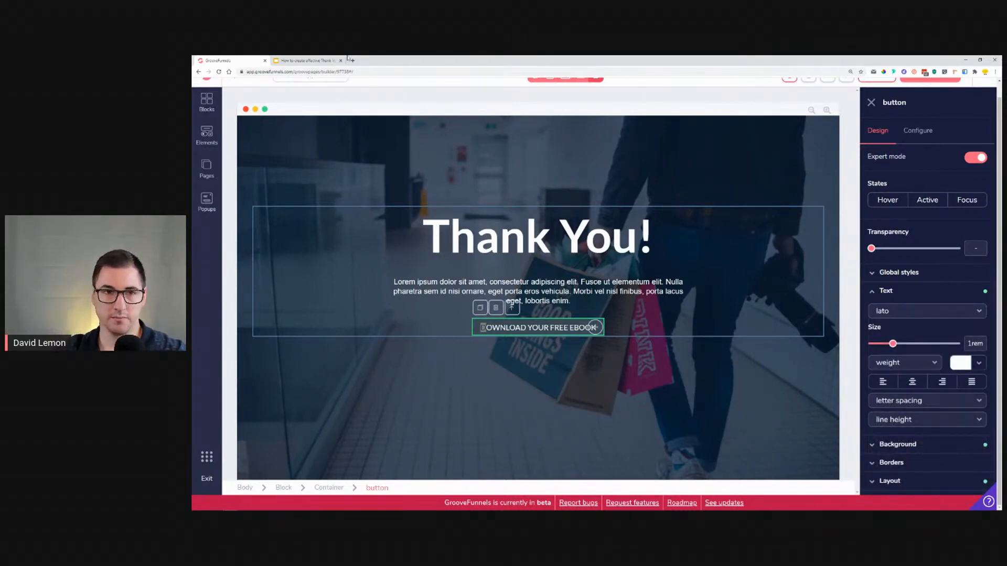
{"action": "left_click", "coordinate": [306, 60]}
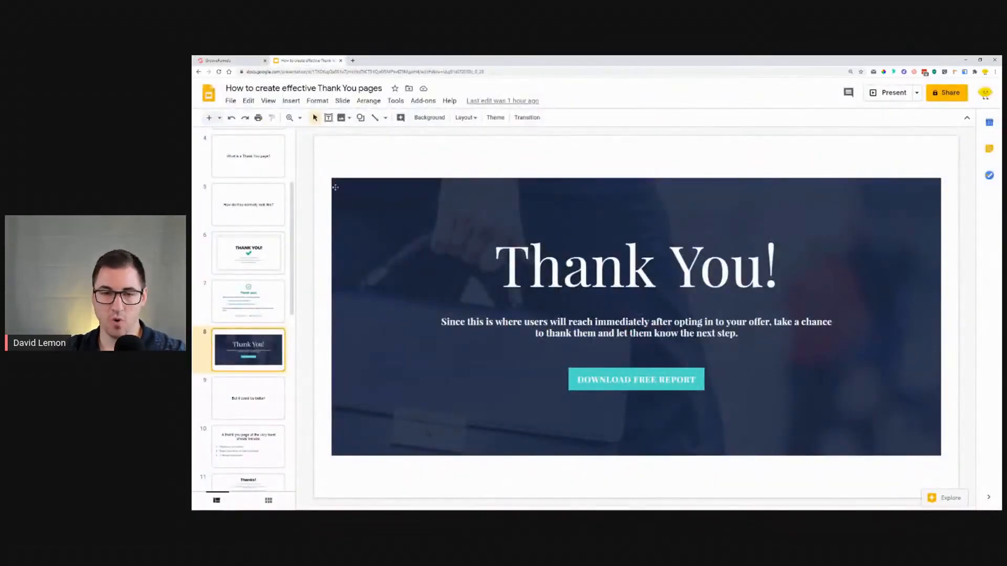
{"action": "left_click", "coordinate": [226, 61]}
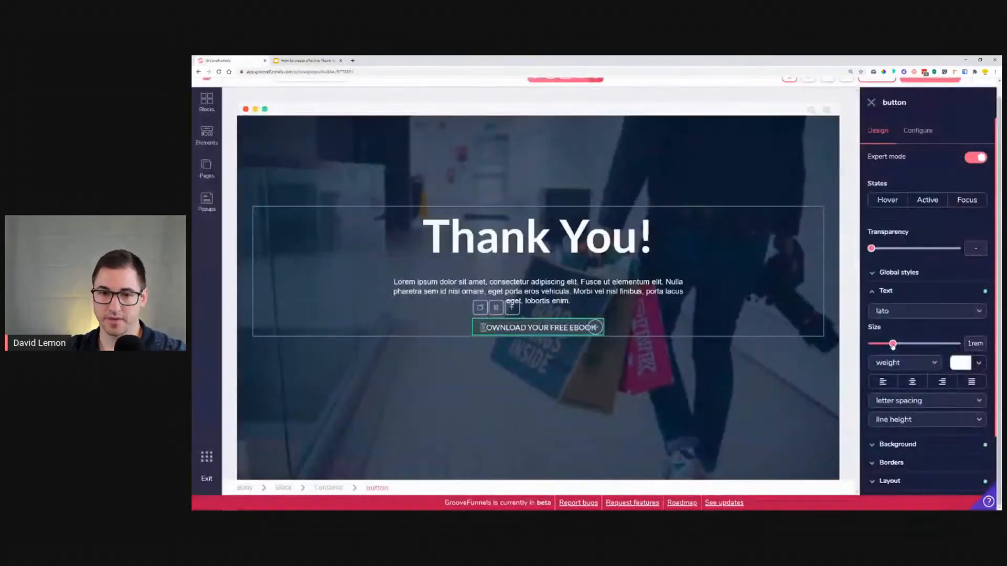
Step: Set the button's font weight to black and its text size to 1.5rem
{"action": "left_click", "coordinate": [930, 365]}
{"action": "left_click", "coordinate": [896, 415]}
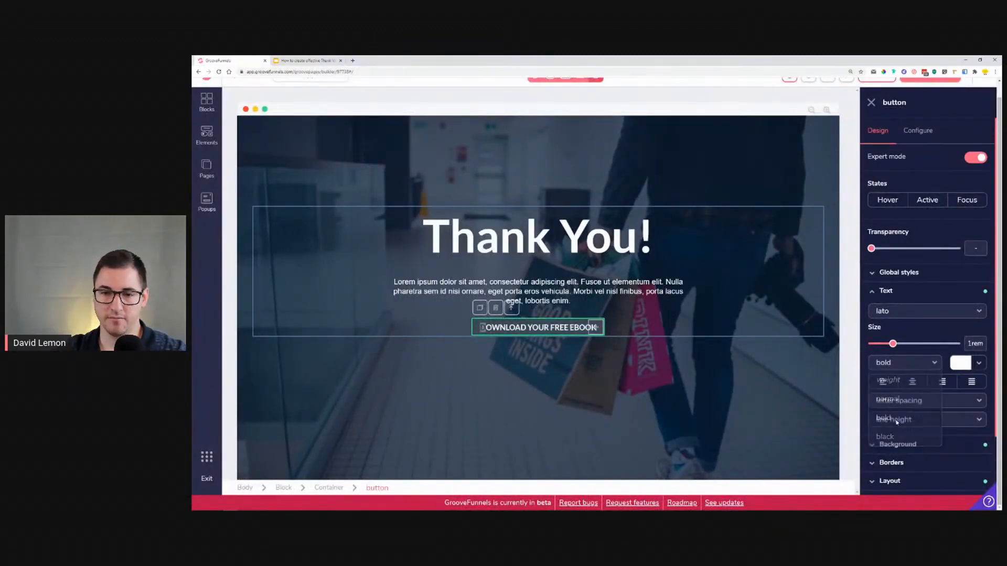
{"action": "left_click", "coordinate": [905, 363]}
{"action": "left_click", "coordinate": [896, 440]}
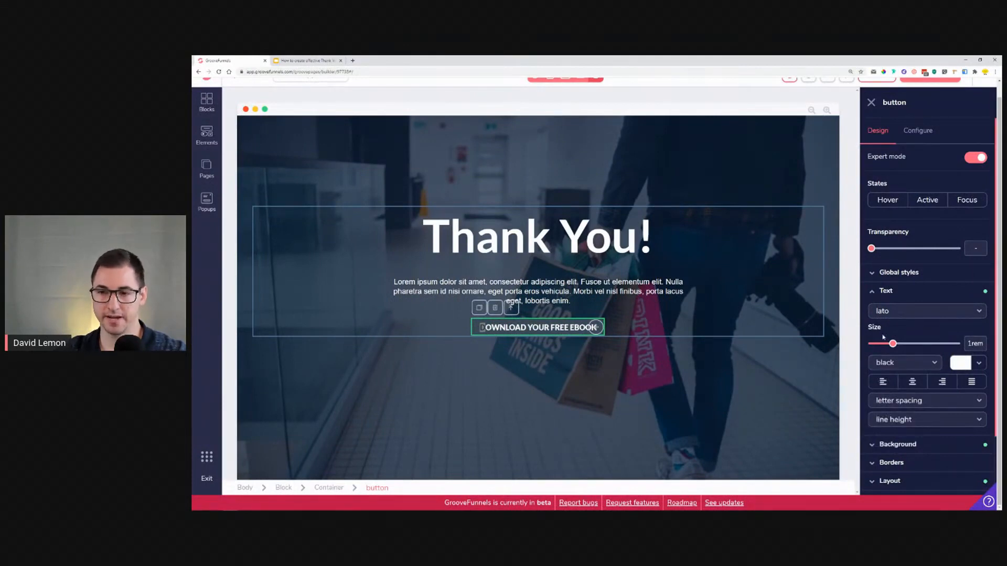
{"action": "left_click_drag", "start_coordinate": [892, 347], "coordinate": [917, 351]}
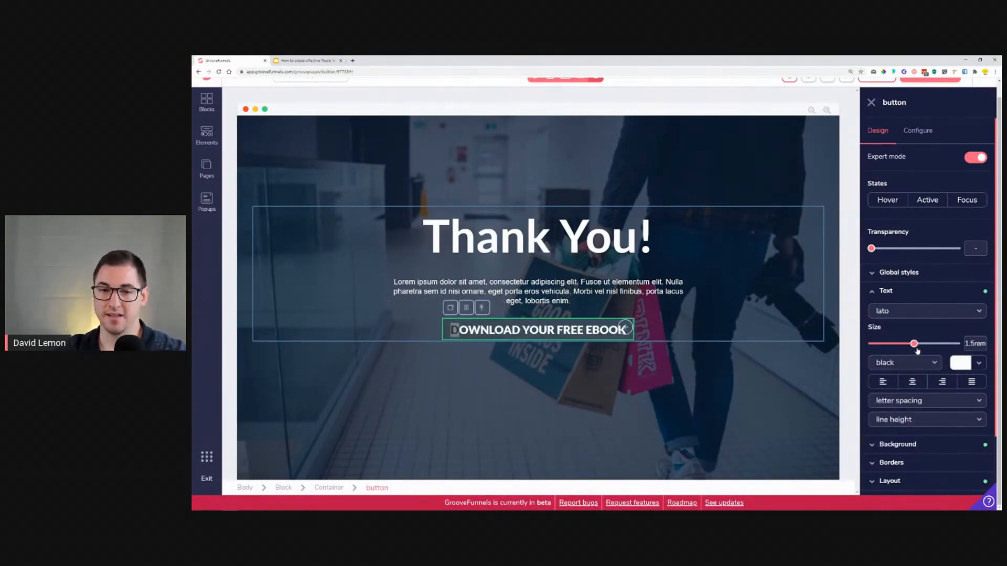
Step: Set the button's background color to the red-orange palette swatch
{"action": "left_click", "coordinate": [897, 293]}
{"action": "left_click", "coordinate": [895, 311]}
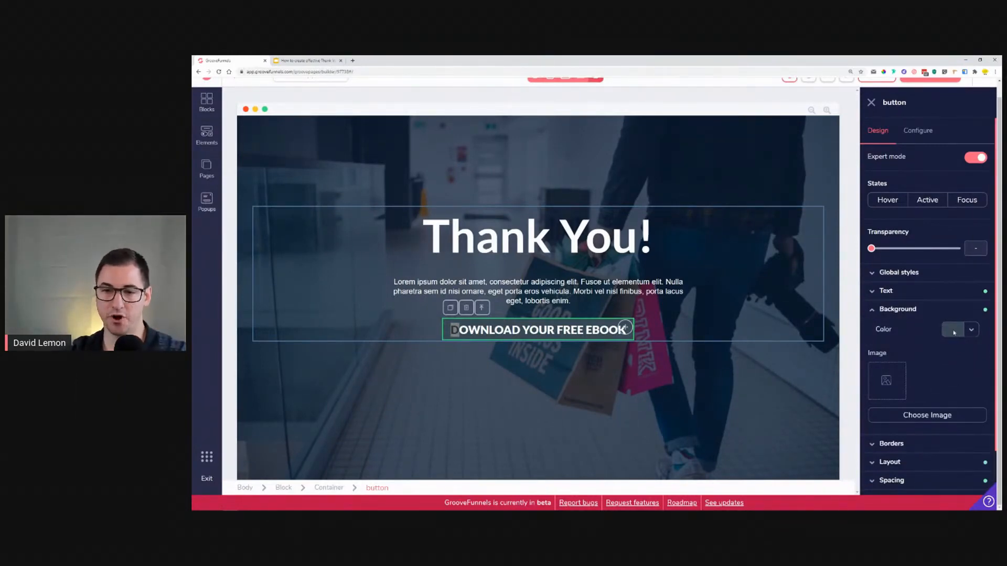
{"action": "left_click", "coordinate": [972, 330]}
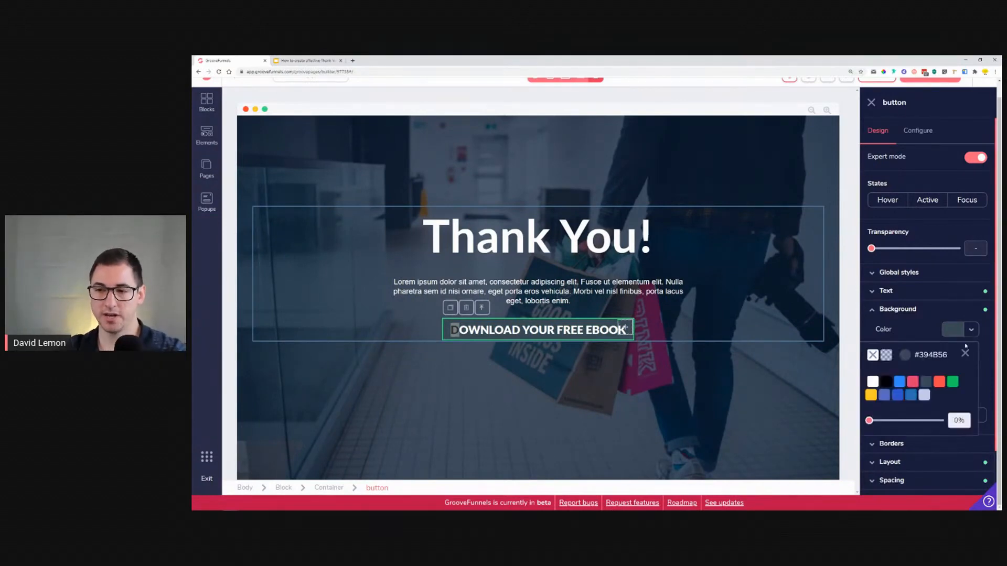
{"action": "mouse_move", "coordinate": [952, 381]}
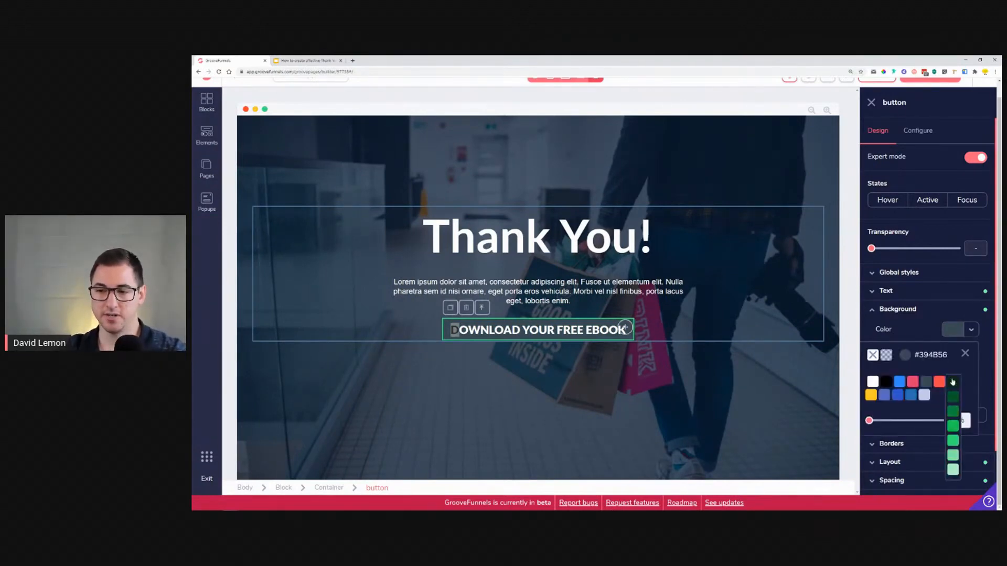
{"action": "left_click", "coordinate": [953, 445]}
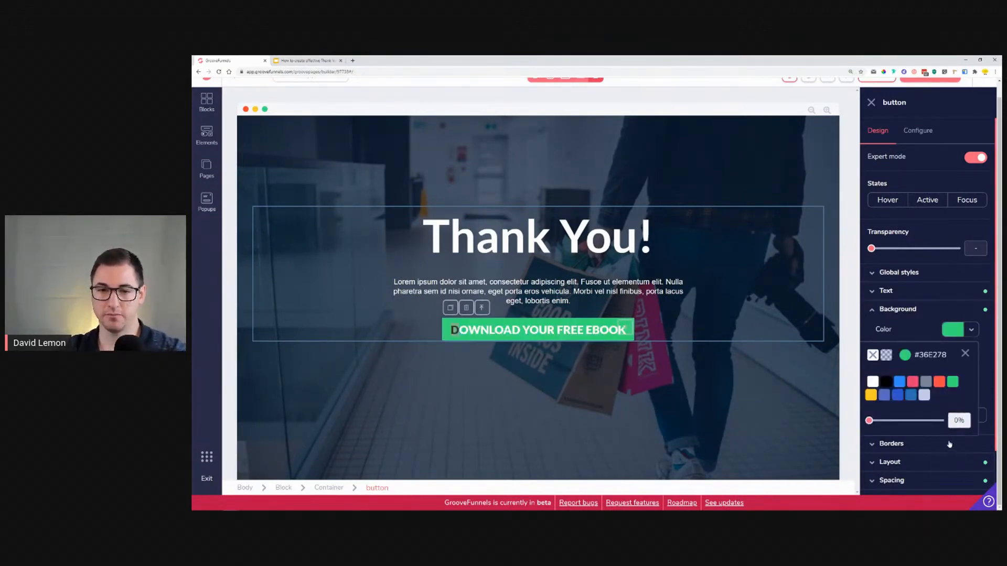
{"action": "mouse_move", "coordinate": [939, 381]}
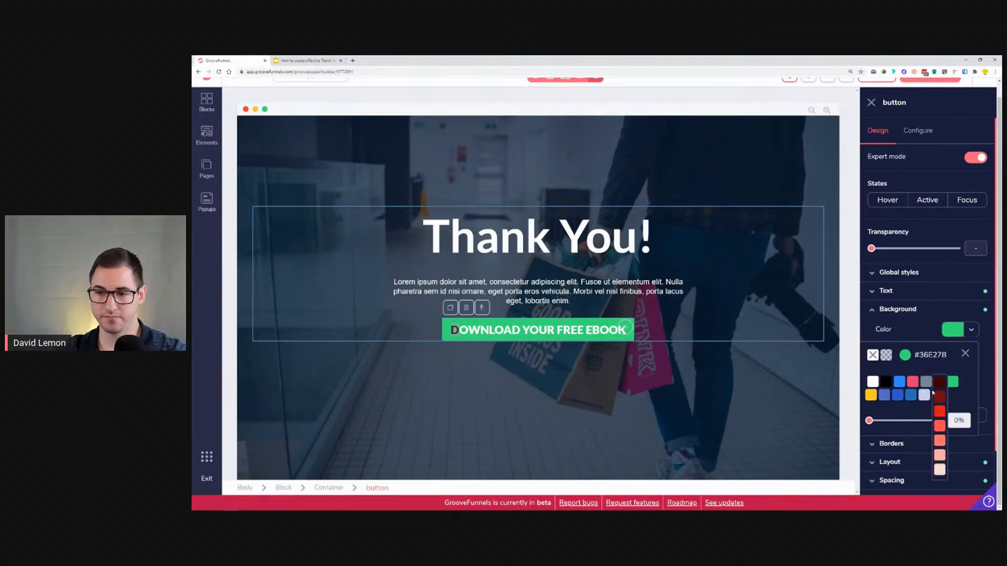
{"action": "left_click", "coordinate": [943, 430]}
{"action": "left_click", "coordinate": [777, 342]}
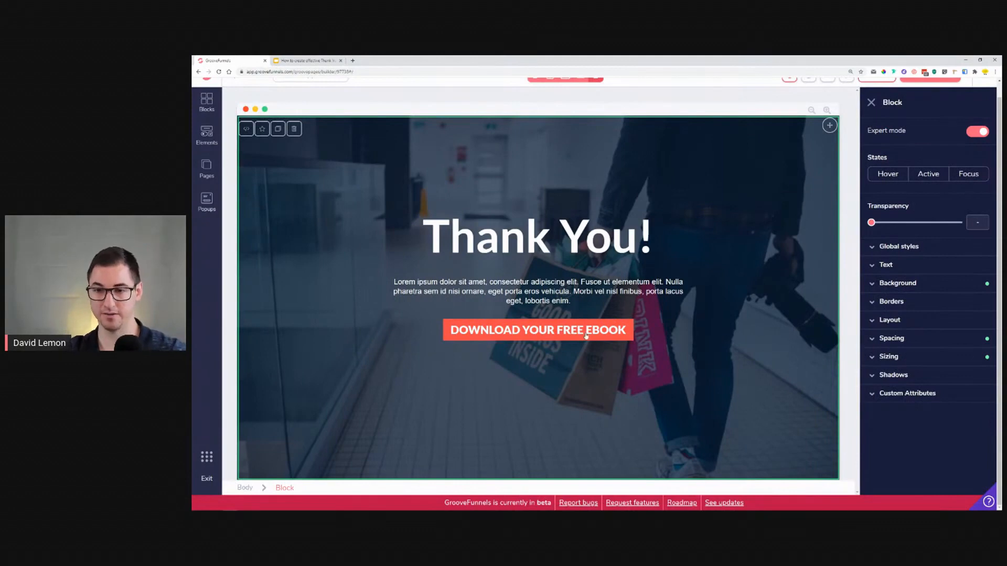
Step: Compare the button with the reference slide and reduce its text size to 1.25rem
{"action": "left_click", "coordinate": [586, 336]}
{"action": "left_click", "coordinate": [310, 60]}
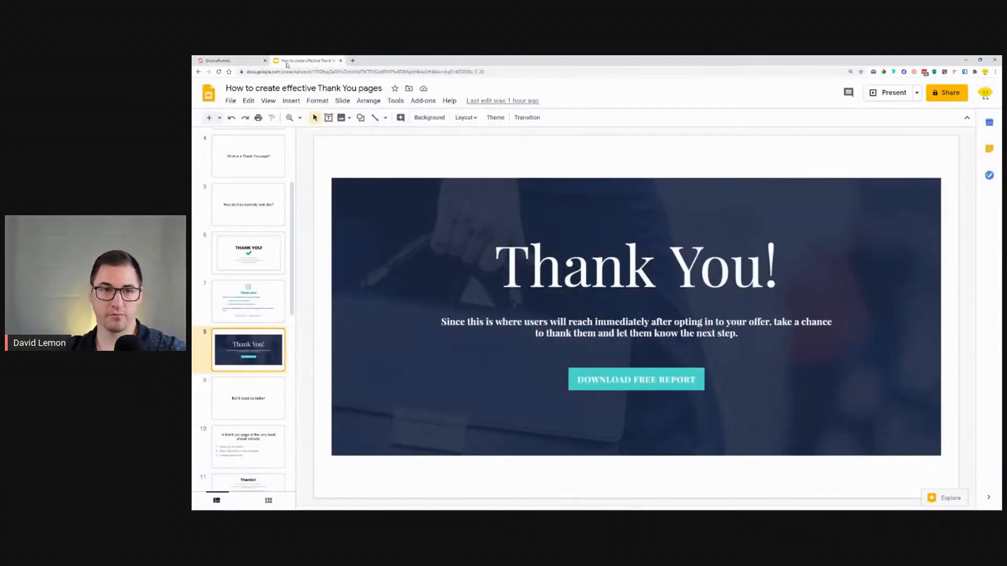
{"action": "left_click", "coordinate": [231, 60]}
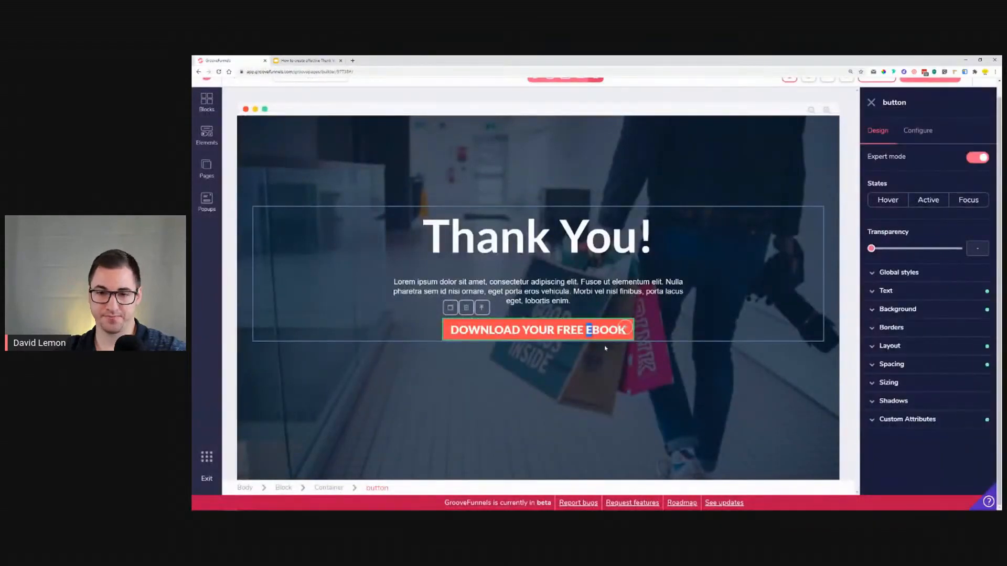
{"action": "left_click", "coordinate": [925, 291]}
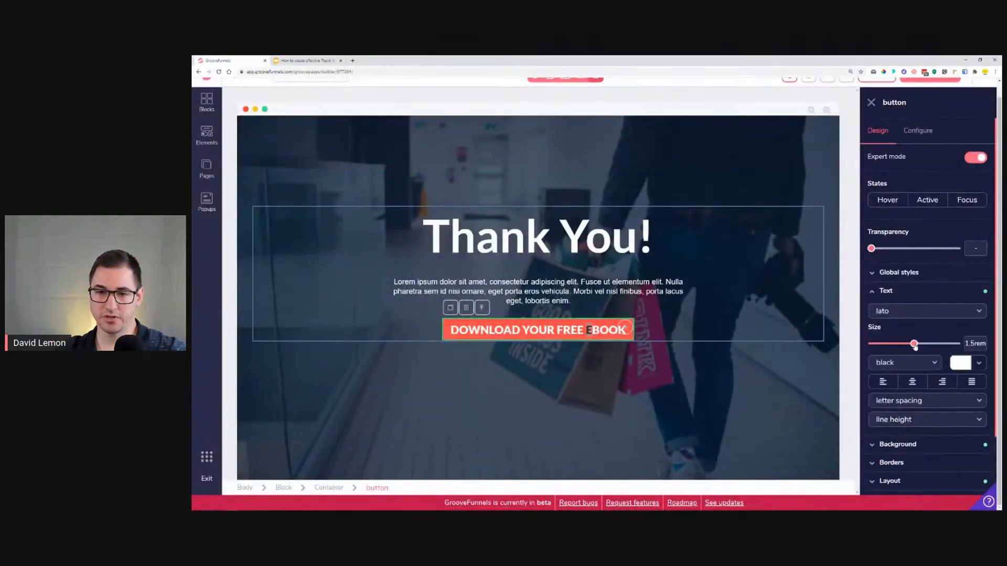
{"action": "left_click_drag", "start_coordinate": [916, 344], "coordinate": [906, 345]}
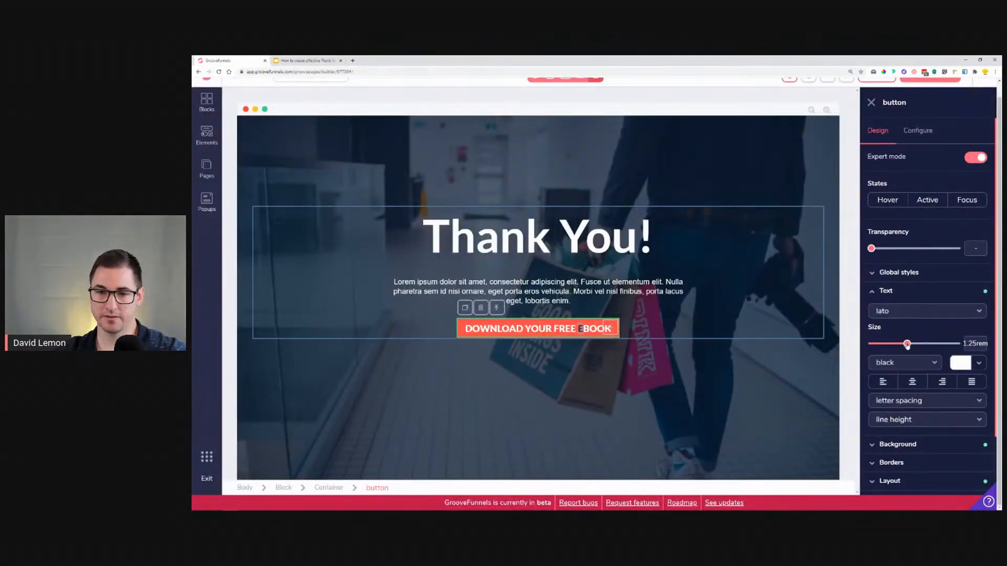
{"action": "left_click", "coordinate": [688, 361]}
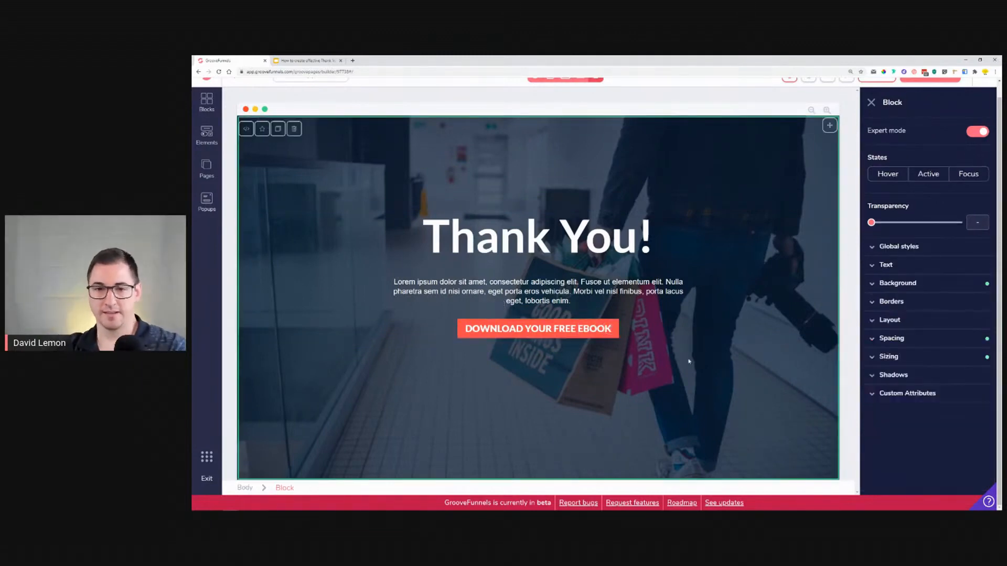
{"action": "left_click", "coordinate": [515, 332]}
{"action": "left_click", "coordinate": [914, 134]}
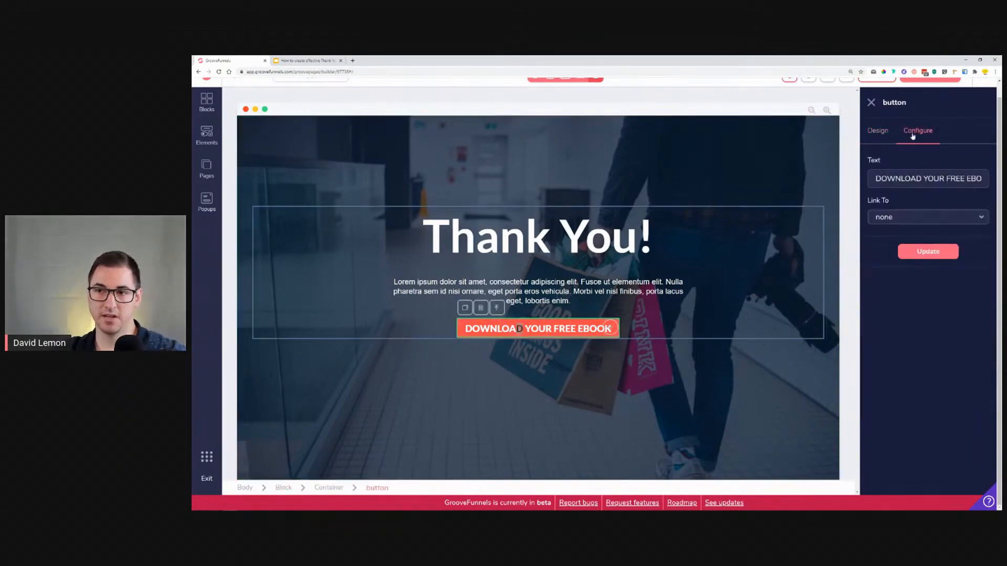
{"action": "left_click", "coordinate": [905, 216]}
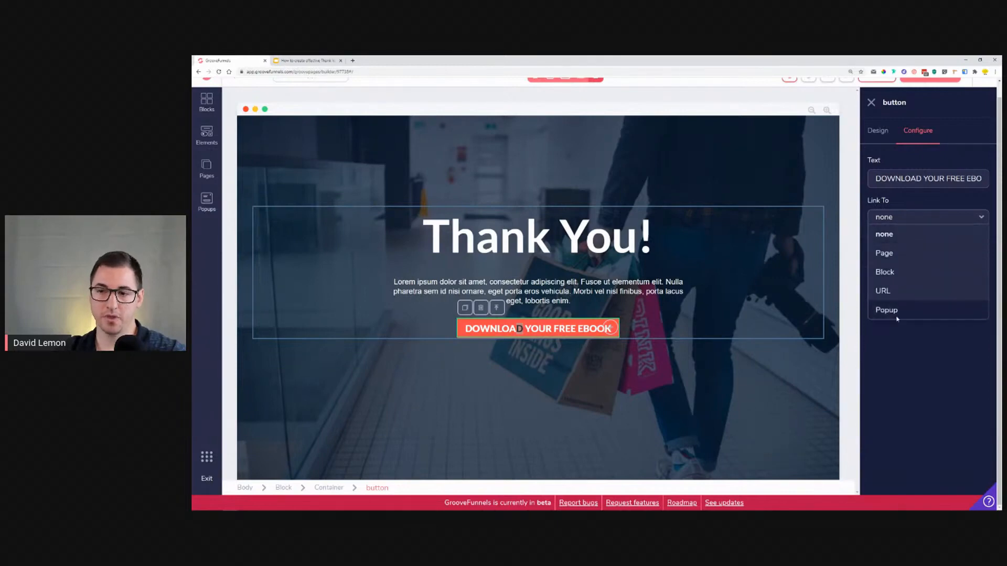
{"action": "left_click", "coordinate": [894, 290]}
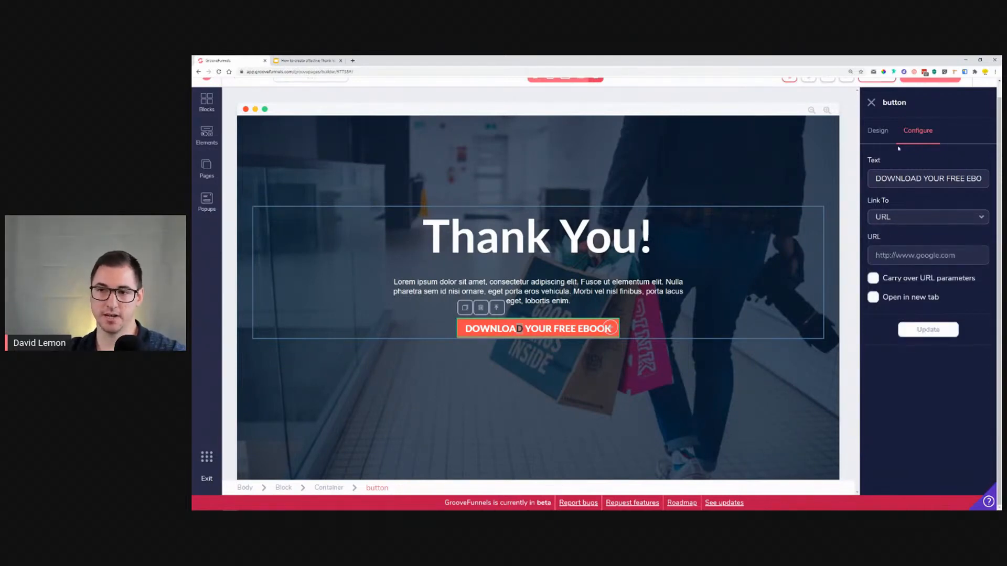
{"action": "left_click", "coordinate": [917, 220]}
{"action": "left_click", "coordinate": [899, 234]}
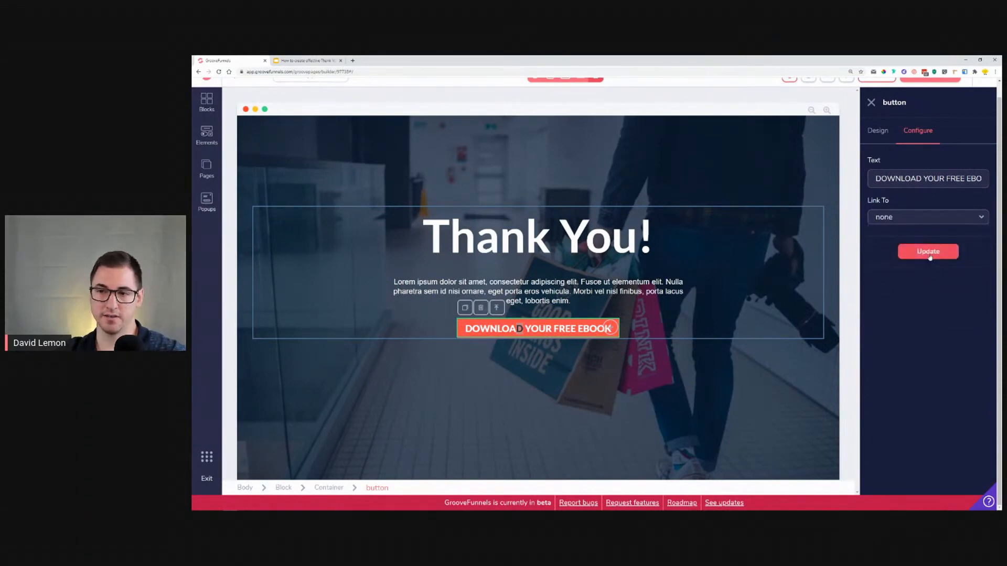
Step: Preview the page layout in the laptop, tablet and mobile device views
{"action": "left_click", "coordinate": [519, 255]}
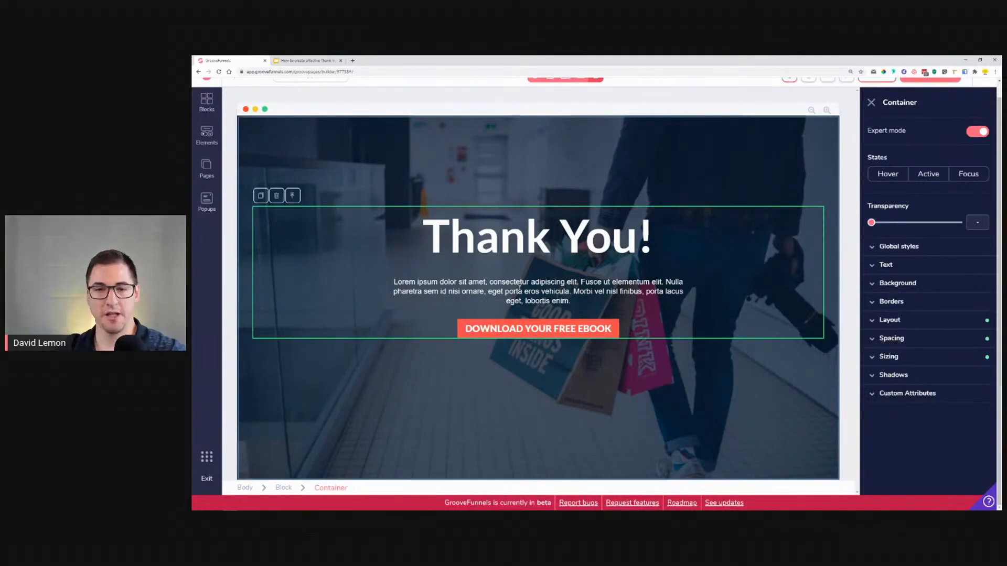
{"action": "scroll", "coordinate": [550, 188], "scroll_direction": "up", "scroll_amount": 1}
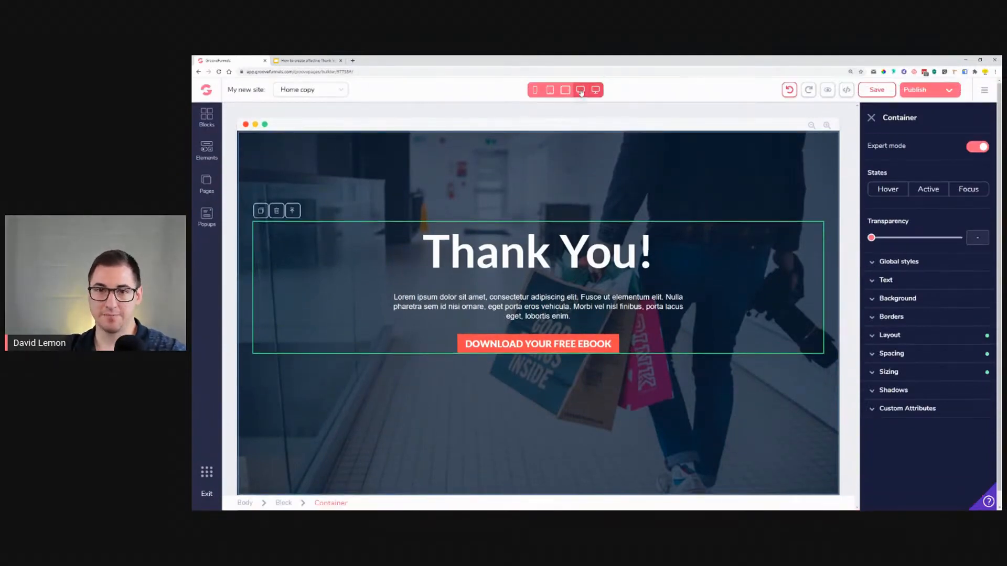
{"action": "left_click", "coordinate": [581, 90]}
{"action": "left_click", "coordinate": [565, 90]}
{"action": "left_click", "coordinate": [550, 91]}
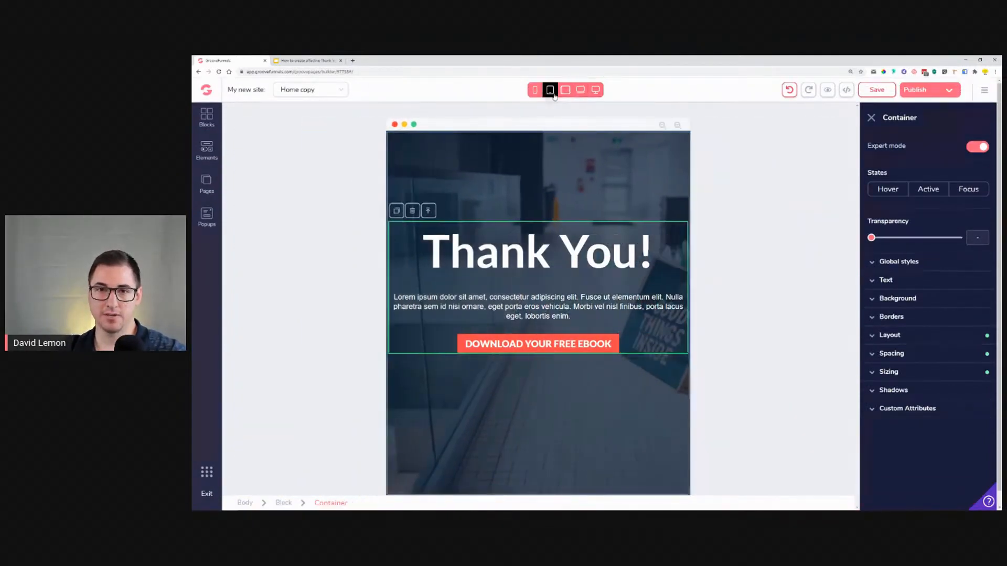
{"action": "left_click", "coordinate": [538, 92]}
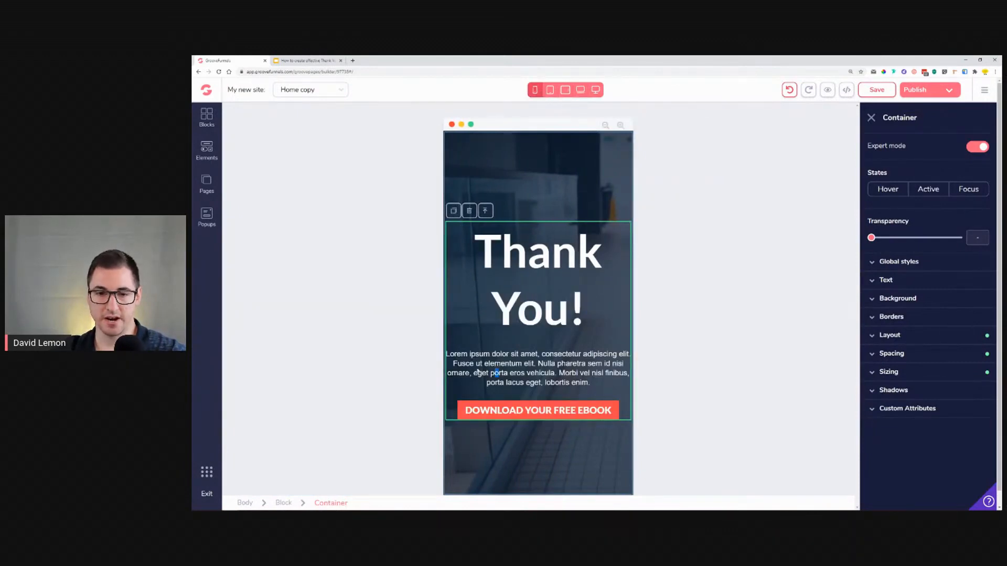
Step: Select the hero block and set its left and right padding to 1.25rem in desktop view
{"action": "left_click", "coordinate": [479, 373]}
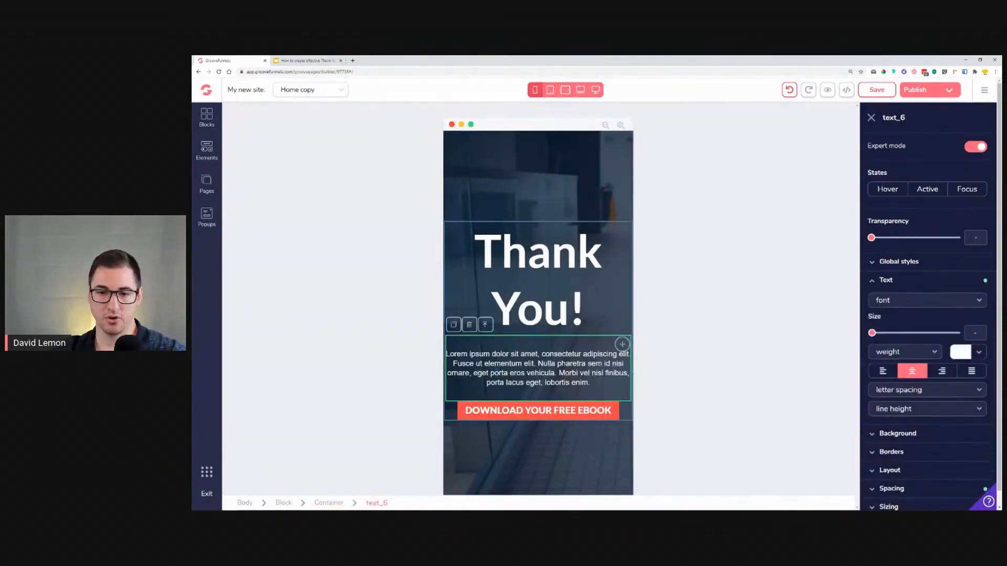
{"action": "left_click", "coordinate": [485, 326]}
{"action": "left_click", "coordinate": [487, 211]}
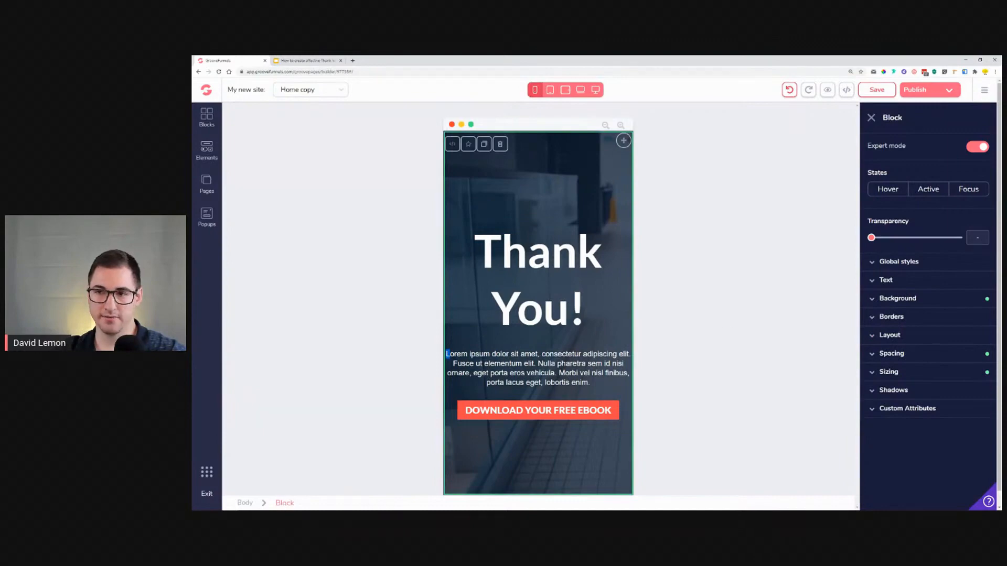
{"action": "left_click", "coordinate": [595, 90]}
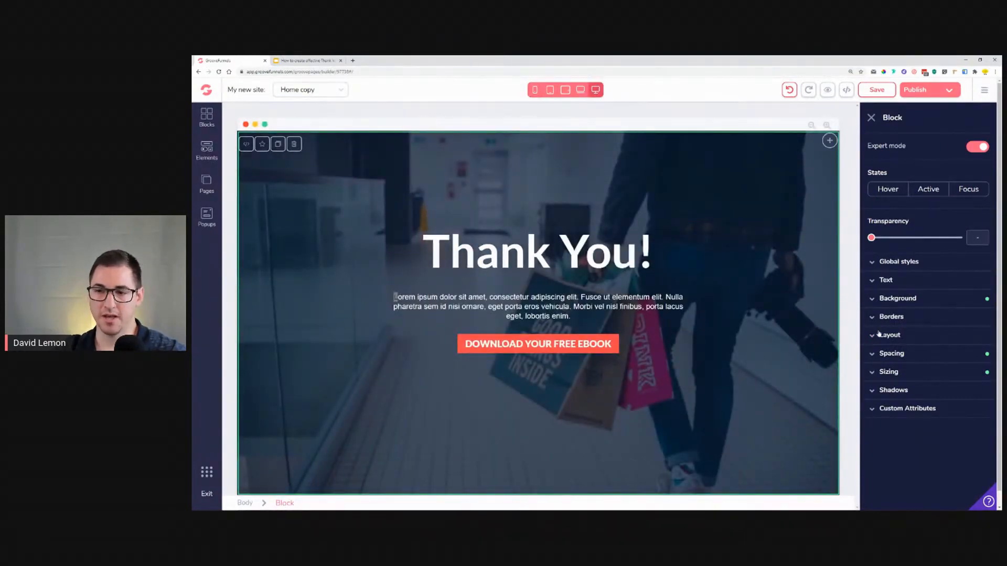
{"action": "left_click", "coordinate": [941, 354]}
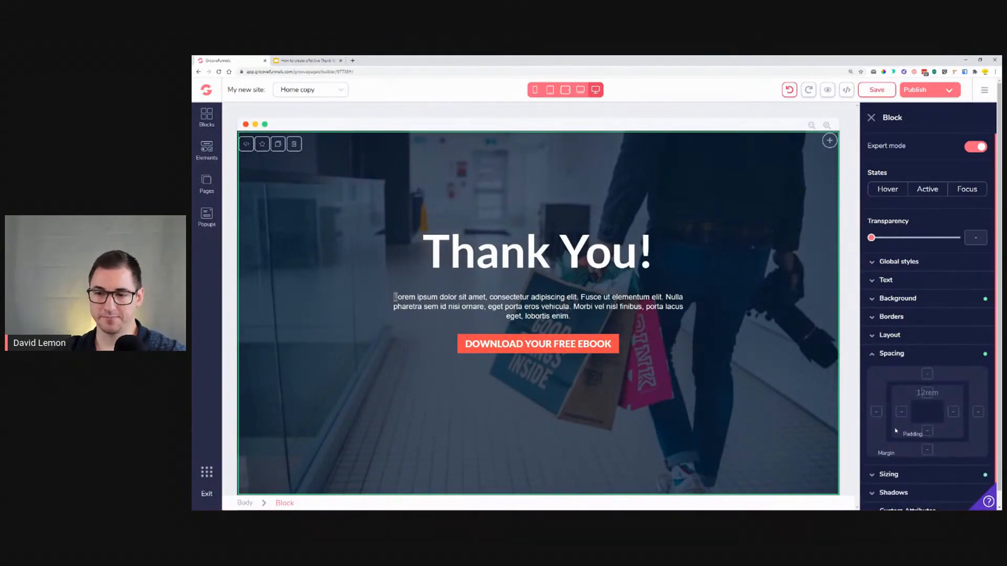
{"action": "left_click", "coordinate": [900, 413]}
{"action": "left_click", "coordinate": [950, 413], "text": "shift"}
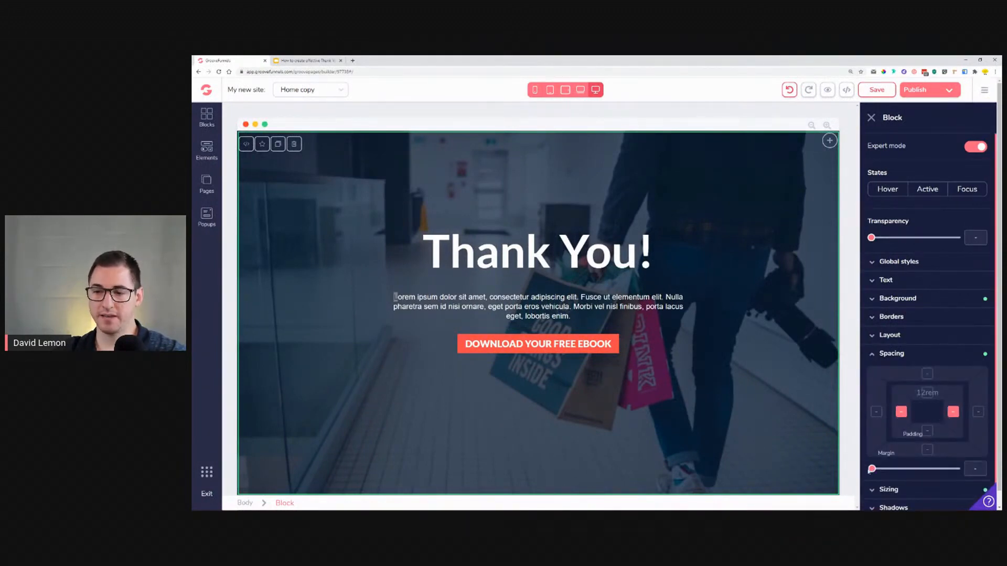
{"action": "left_click_drag", "start_coordinate": [872, 469], "coordinate": [892, 470]}
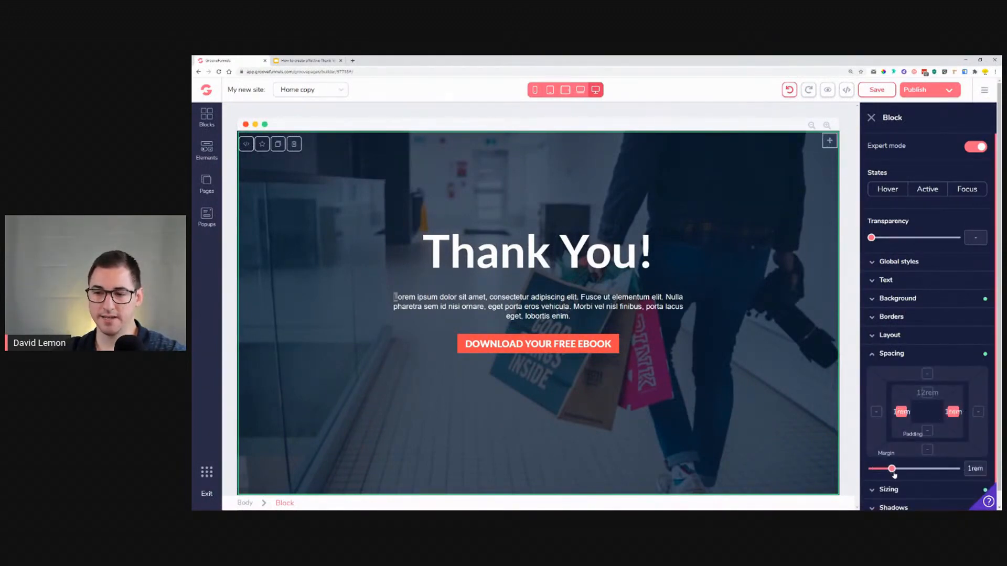
{"action": "left_click_drag", "start_coordinate": [895, 471], "coordinate": [896, 470]}
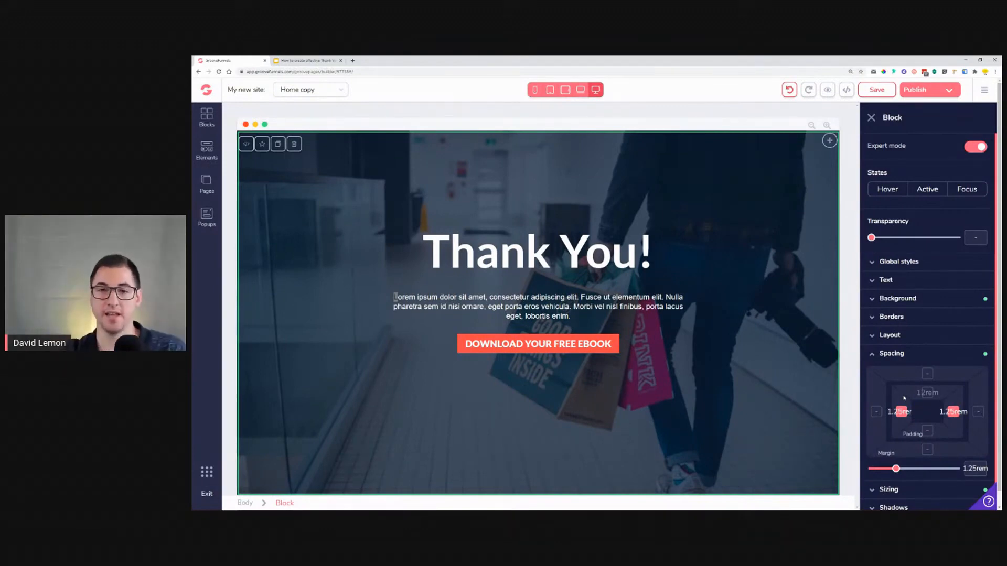
Step: Clear the hero block's left and right padding in mobile view
{"action": "left_click", "coordinate": [535, 89]}
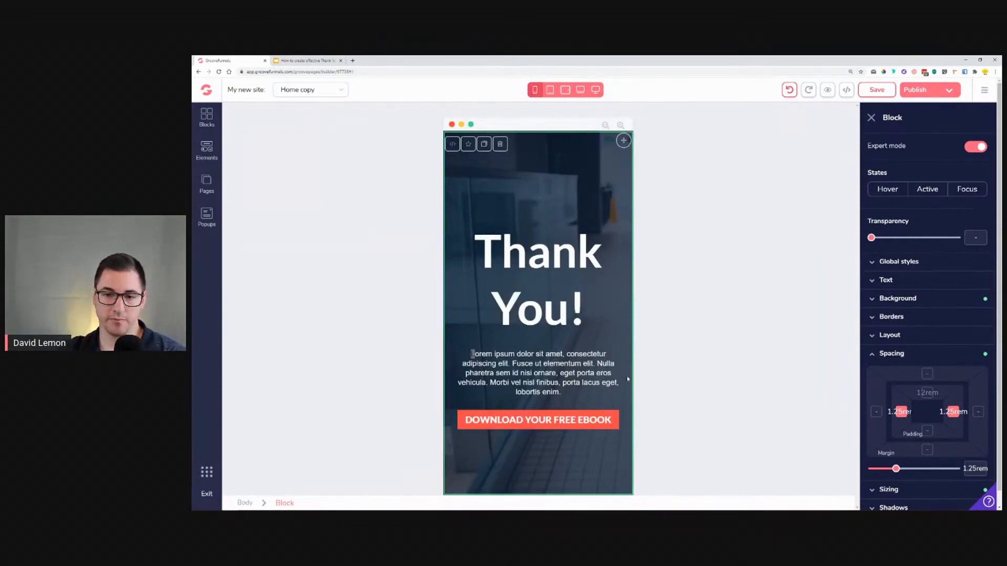
{"action": "left_click_drag", "start_coordinate": [895, 471], "coordinate": [891, 471]}
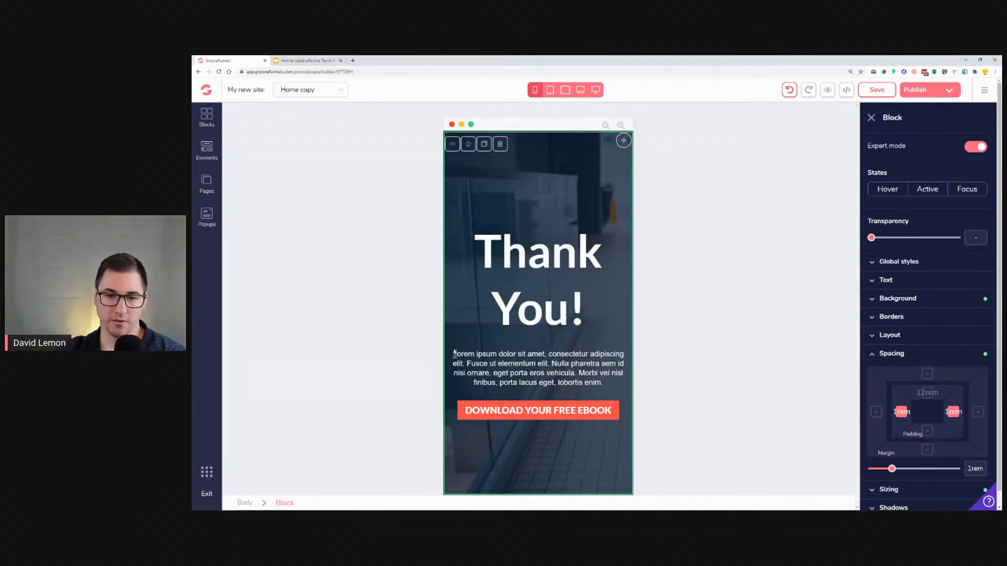
{"action": "left_click_drag", "start_coordinate": [892, 470], "coordinate": [868, 470]}
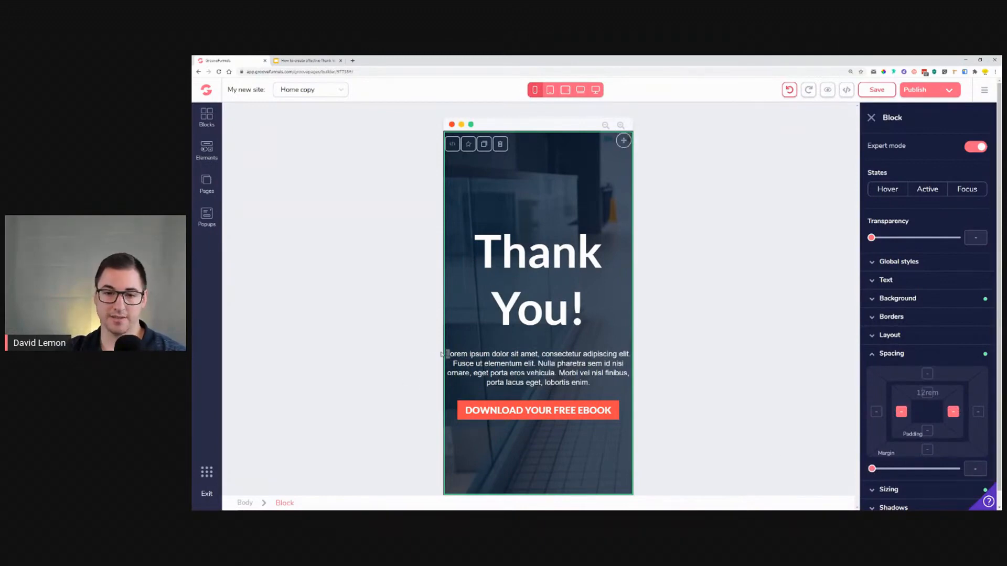
Step: Reselect the hero block and set its left and right padding to 1rem
{"action": "left_click", "coordinate": [514, 373]}
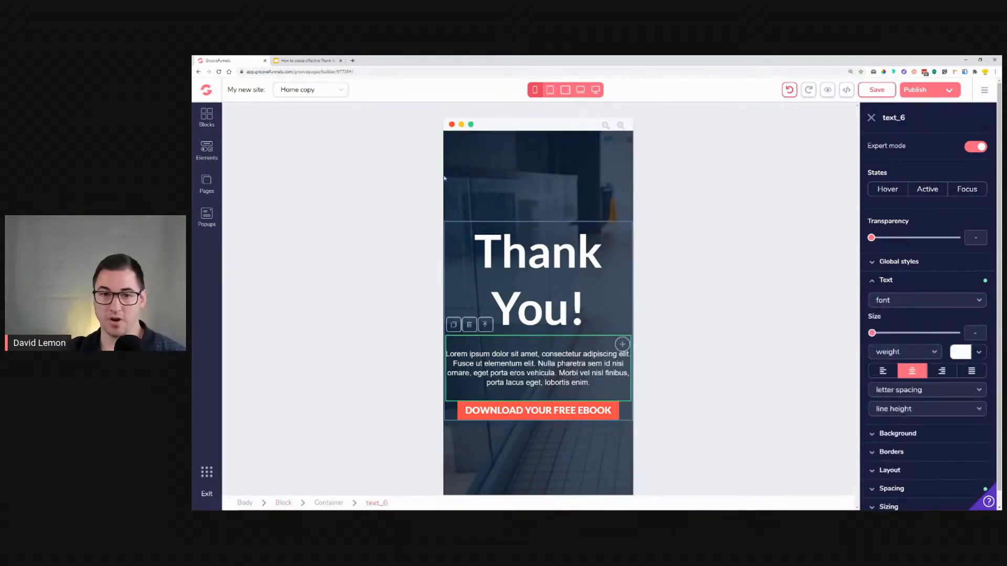
{"action": "left_click", "coordinate": [464, 177]}
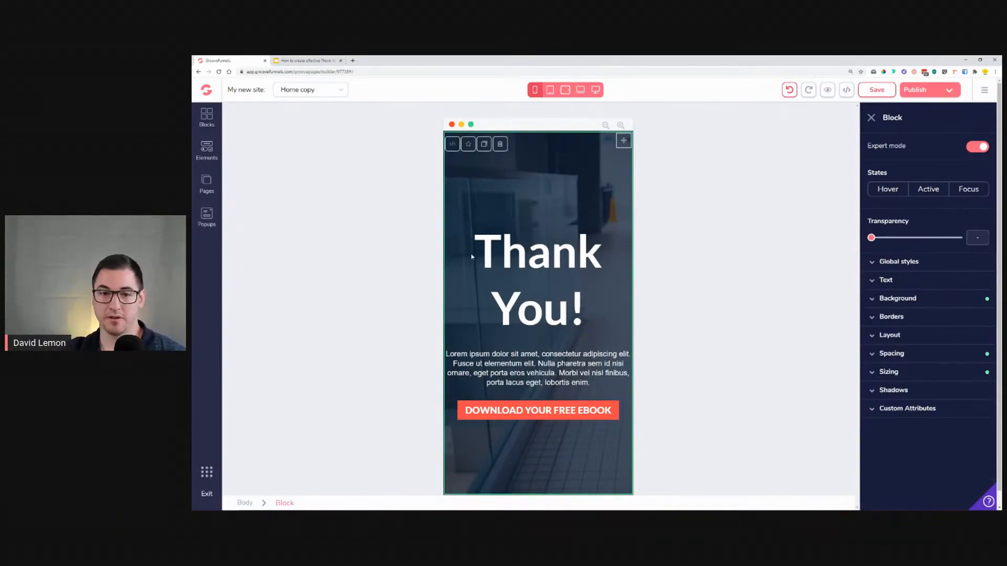
{"action": "left_click", "coordinate": [906, 354]}
{"action": "left_click", "coordinate": [899, 412]}
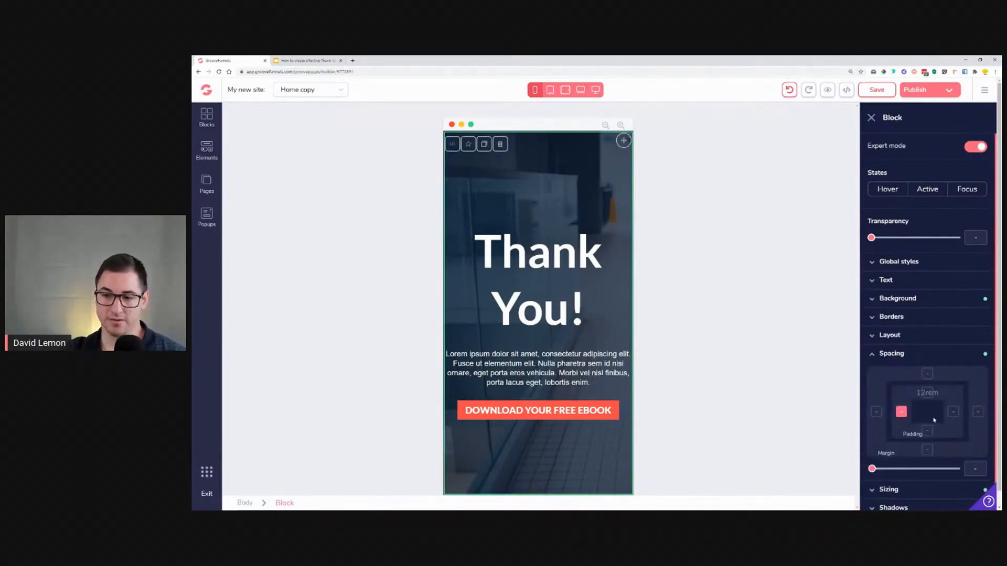
{"action": "left_click_drag", "start_coordinate": [871, 468], "coordinate": [892, 468]}
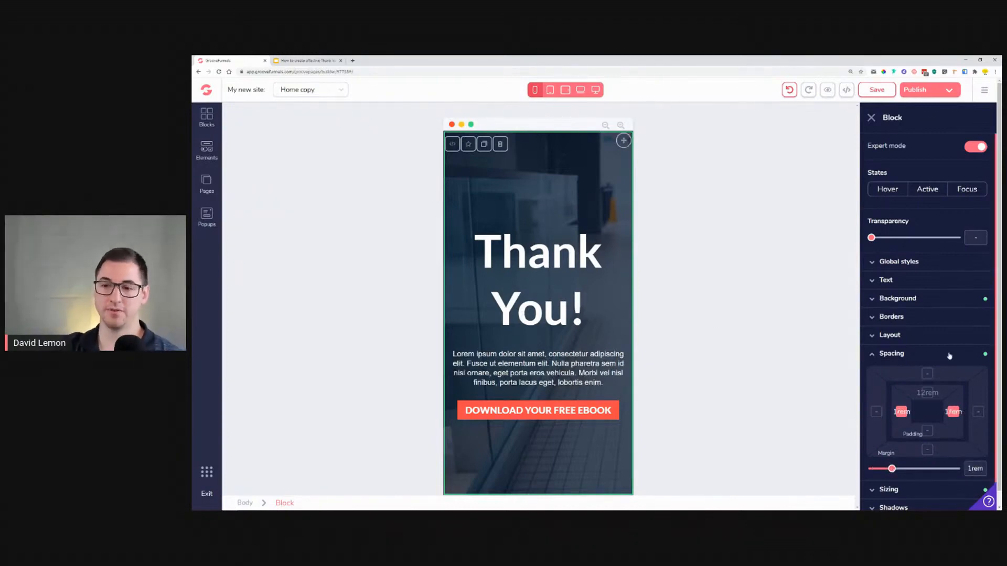
Step: Check the layout in the tablet, laptop and desktop views and save the page
{"action": "left_click", "coordinate": [549, 90]}
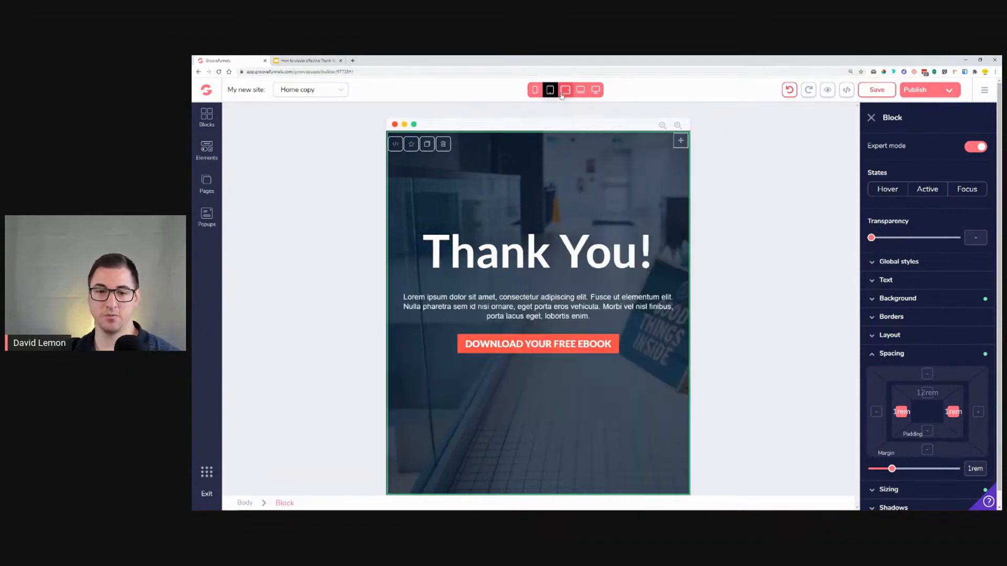
{"action": "left_click", "coordinate": [565, 91]}
{"action": "left_click", "coordinate": [580, 90]}
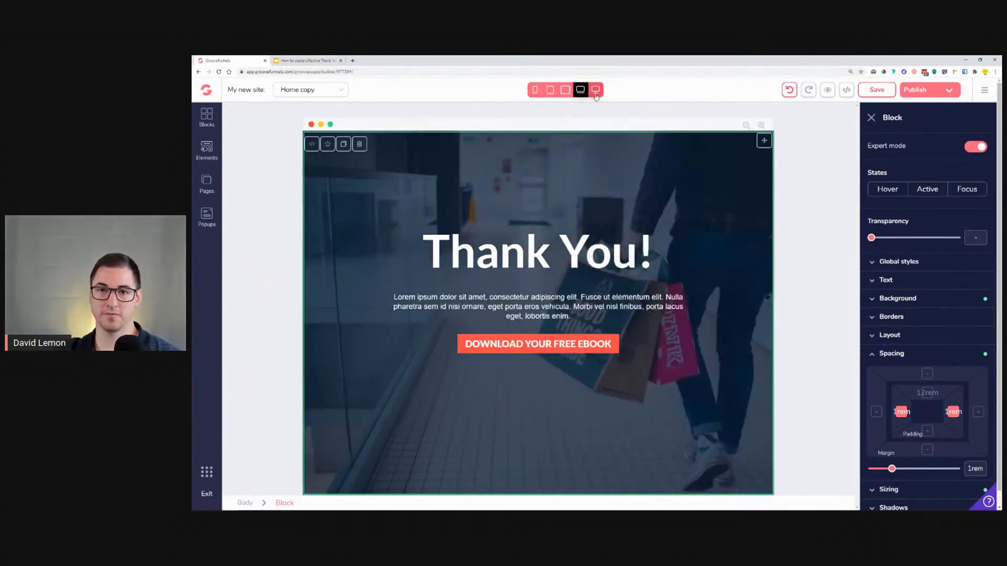
{"action": "left_click", "coordinate": [595, 90]}
{"action": "left_click", "coordinate": [874, 90]}
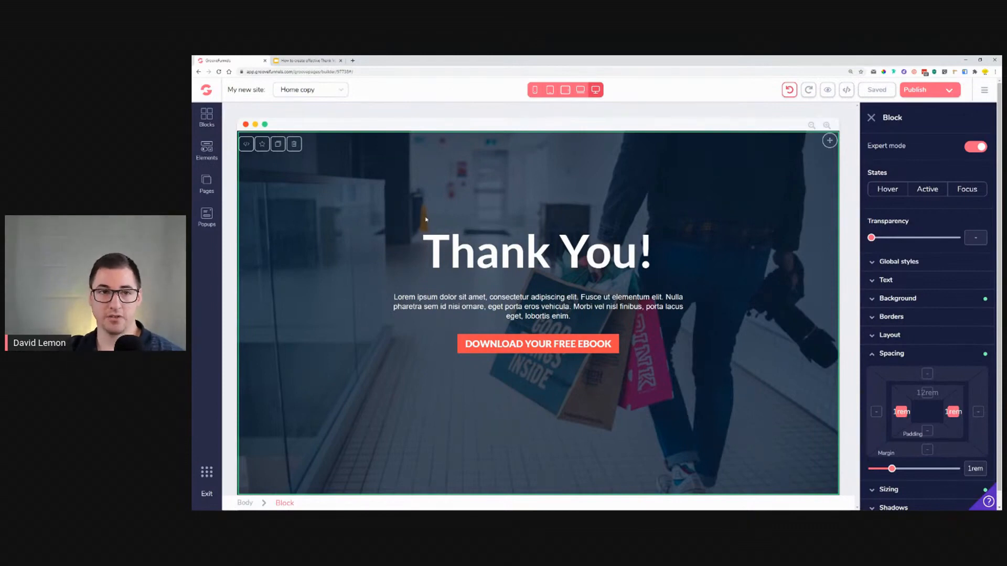
Step: Add a new page to the site from the Yoga Challenge Landing Page template
{"action": "mouse_move", "coordinate": [540, 510]}
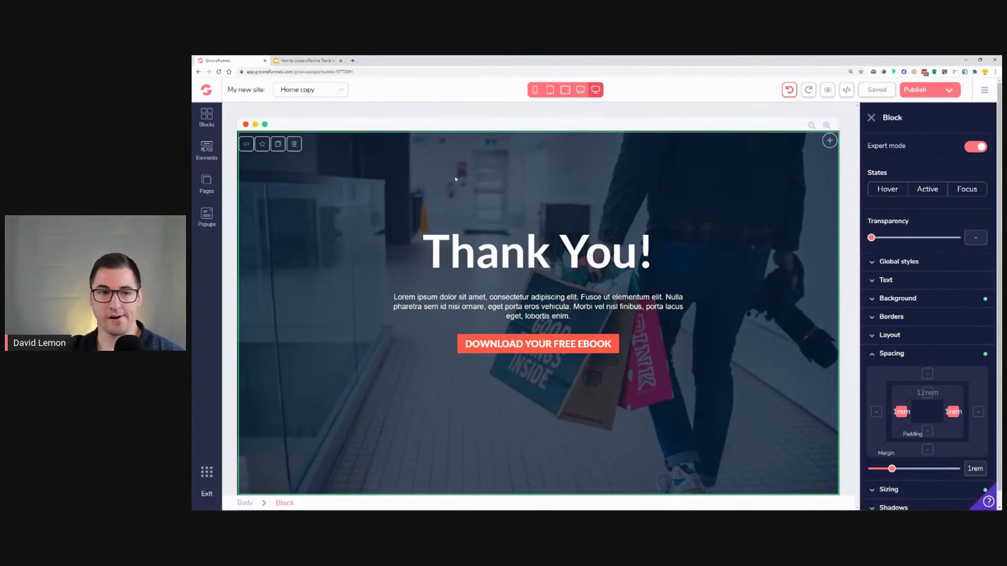
{"action": "left_click", "coordinate": [213, 183]}
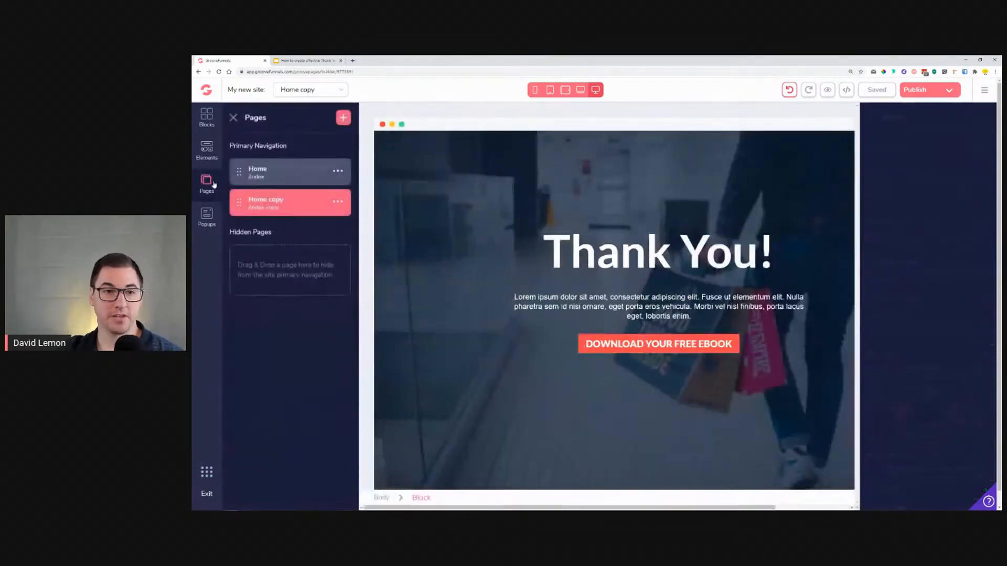
{"action": "left_click", "coordinate": [344, 125]}
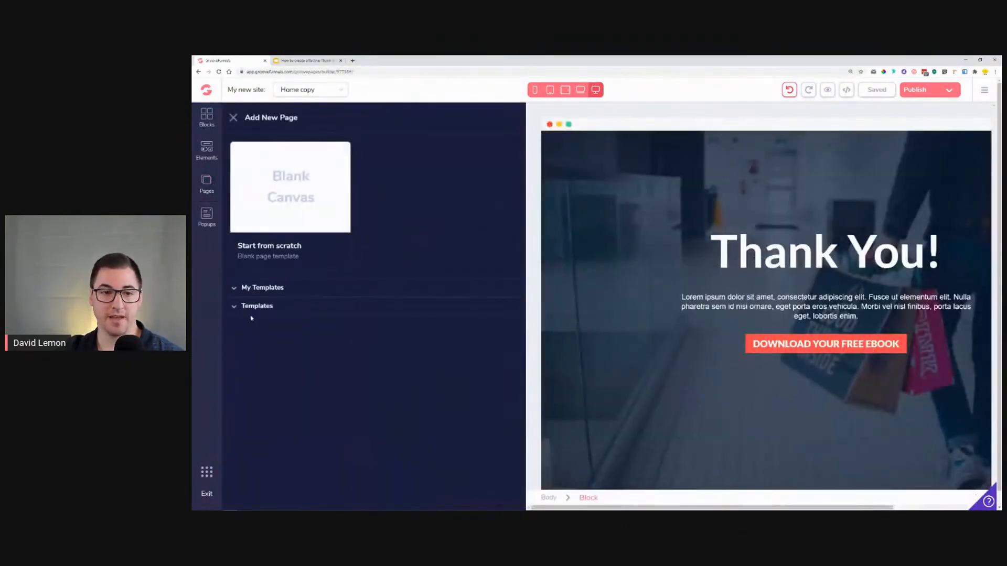
{"action": "scroll", "coordinate": [380, 339], "scroll_direction": "down", "scroll_amount": 12}
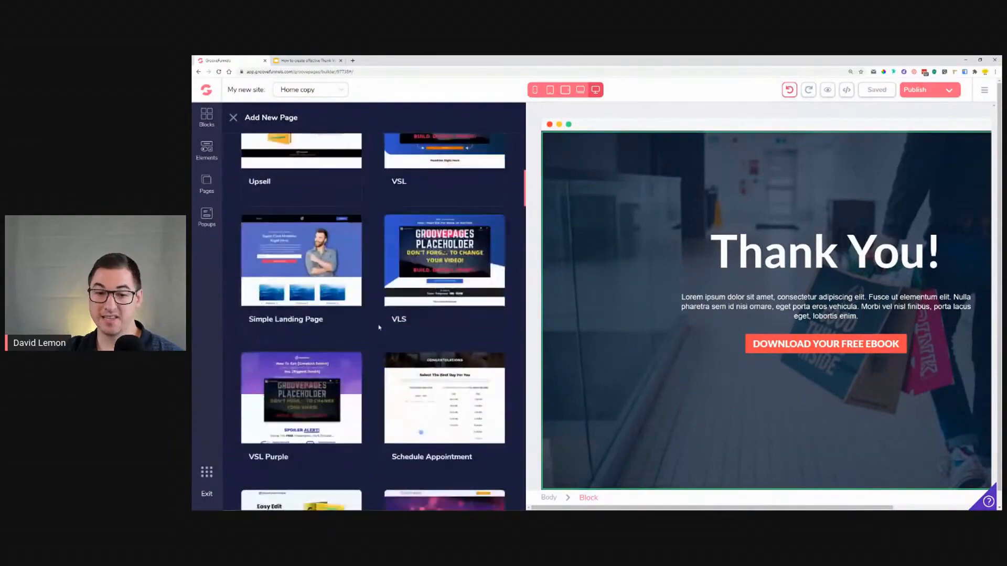
{"action": "scroll", "coordinate": [380, 327], "scroll_direction": "down", "scroll_amount": 5}
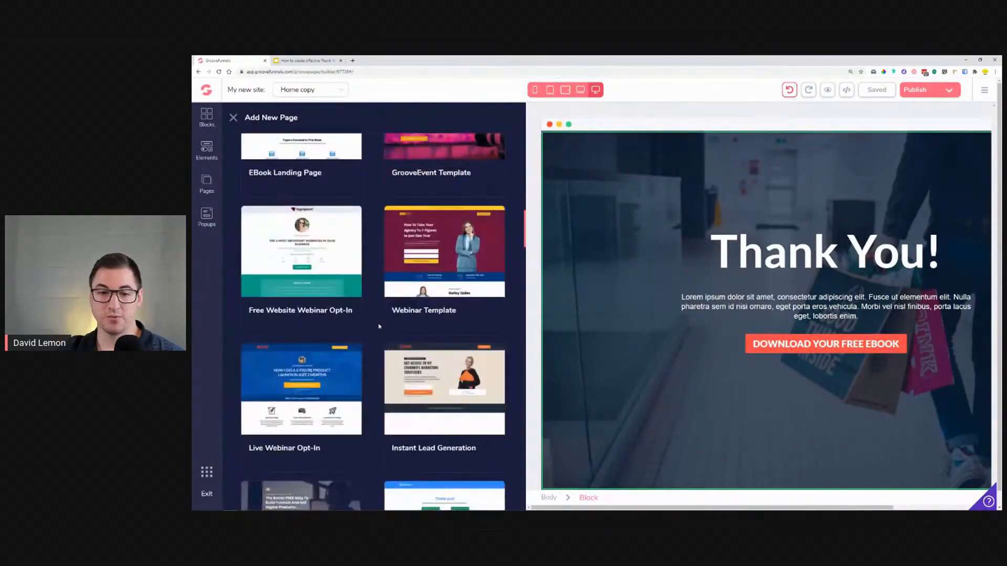
{"action": "scroll", "coordinate": [380, 326], "scroll_direction": "down", "scroll_amount": 5}
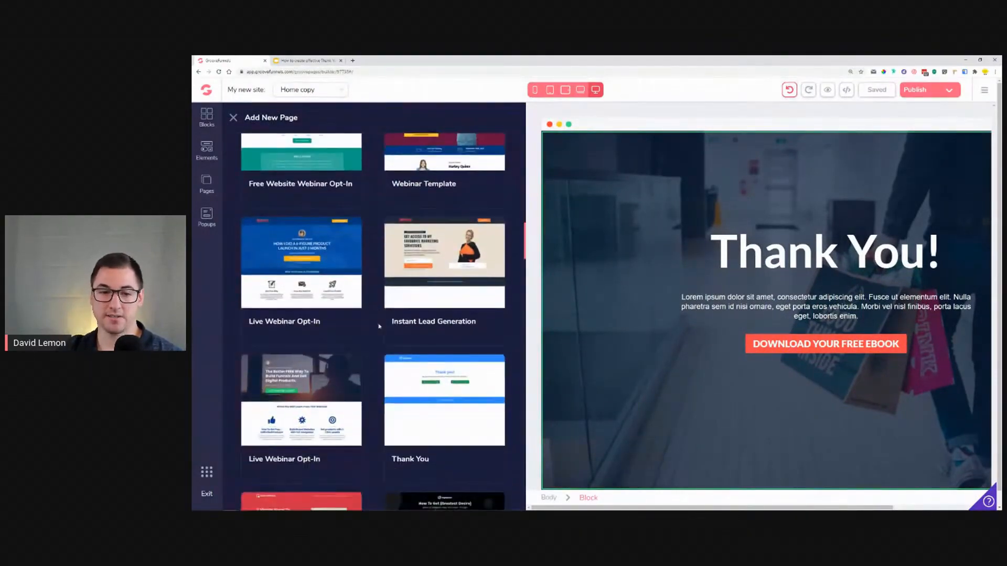
{"action": "scroll", "coordinate": [379, 326], "scroll_direction": "down", "scroll_amount": 7}
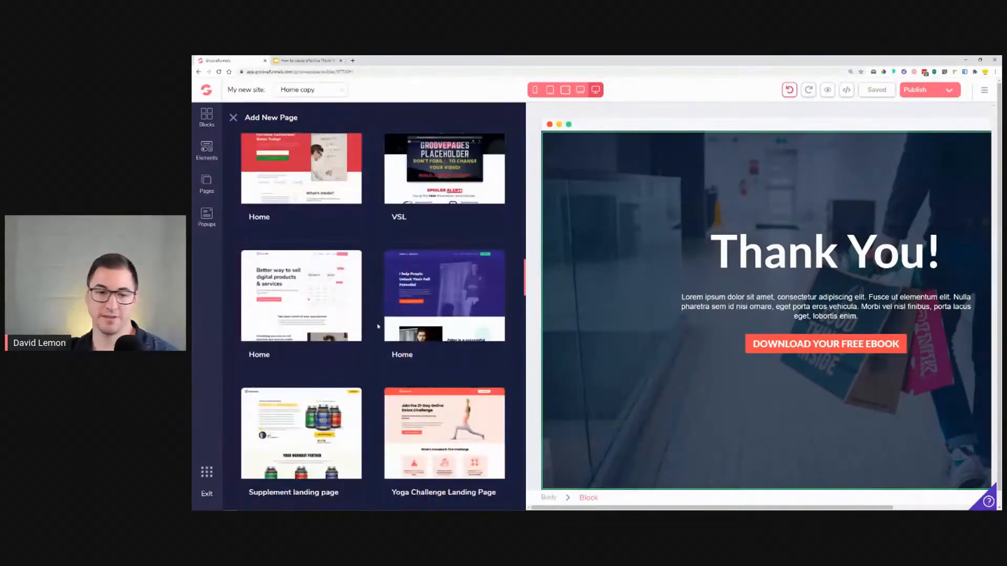
{"action": "mouse_move", "coordinate": [418, 328]}
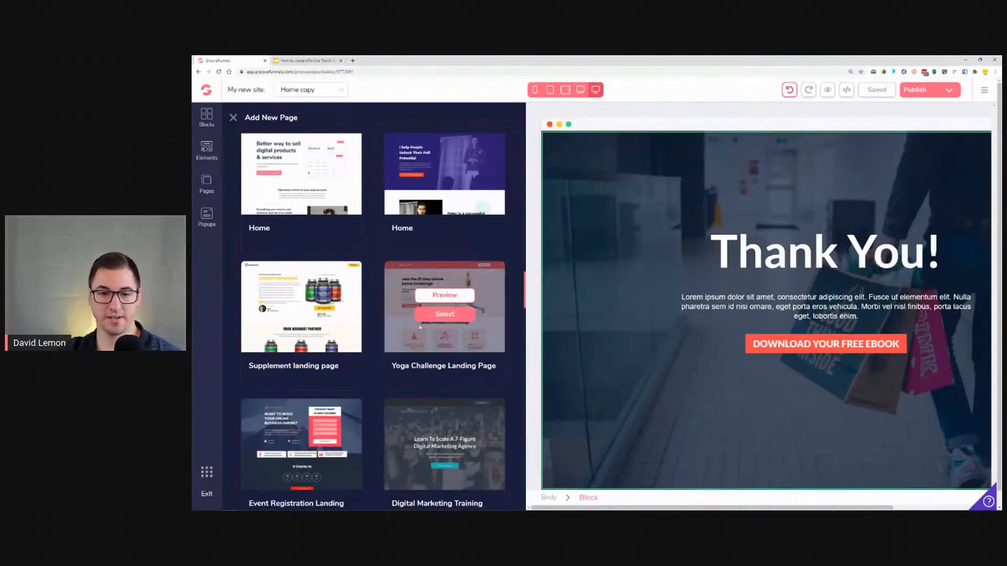
{"action": "left_click", "coordinate": [445, 317]}
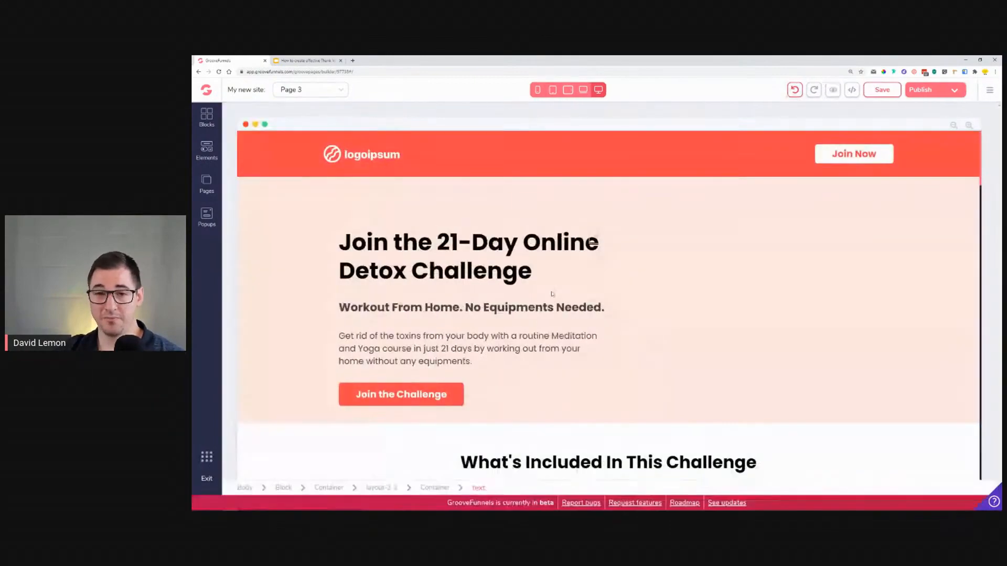
Step: Scroll through the new template page to examine its sections
{"action": "scroll", "coordinate": [566, 326], "scroll_direction": "down", "scroll_amount": 4}
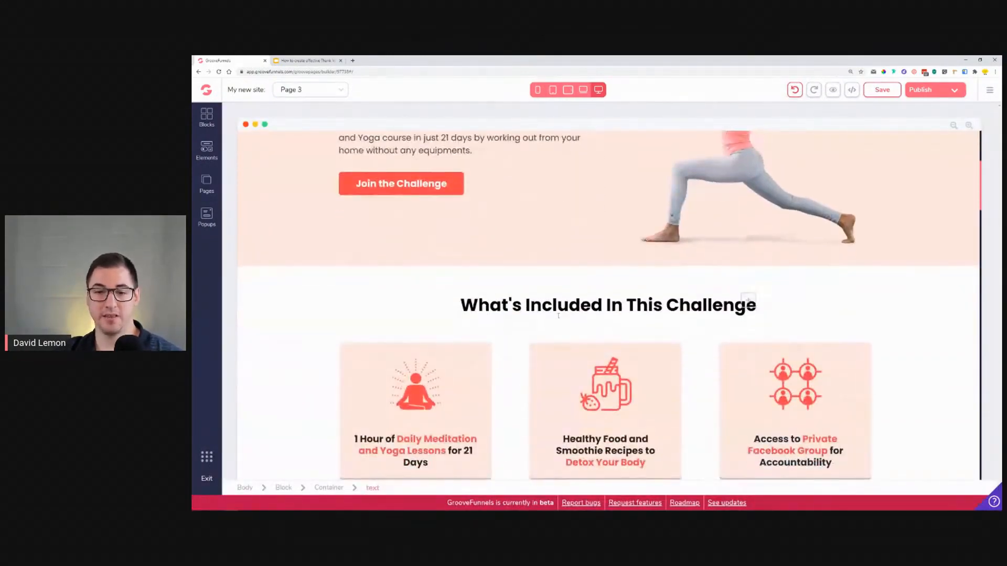
{"action": "scroll", "coordinate": [566, 326], "scroll_direction": "down", "scroll_amount": 10}
{"action": "scroll", "coordinate": [561, 307], "scroll_direction": "down", "scroll_amount": 12}
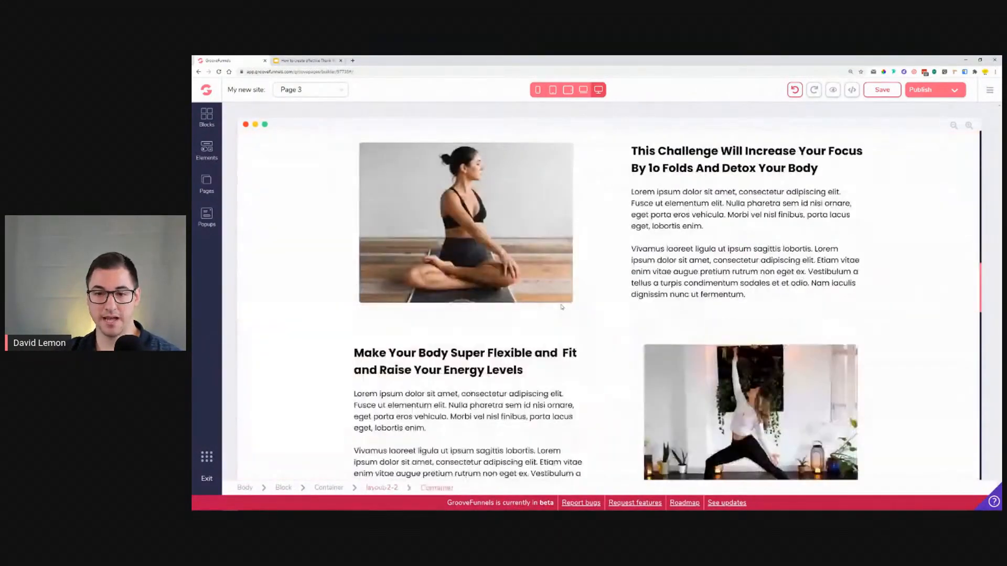
{"action": "scroll", "coordinate": [563, 308], "scroll_direction": "down", "scroll_amount": 8}
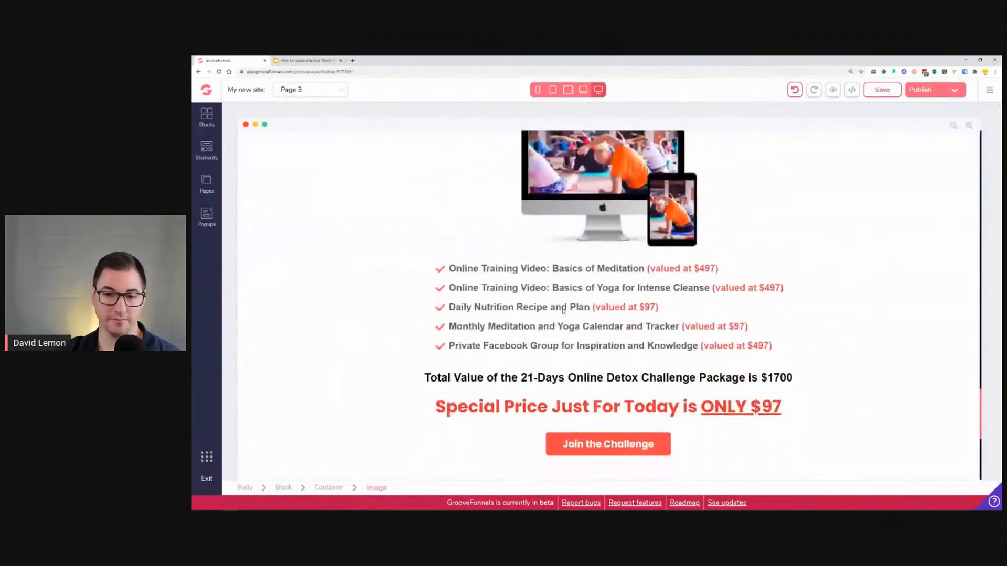
{"action": "scroll", "coordinate": [563, 314], "scroll_direction": "up", "scroll_amount": 10}
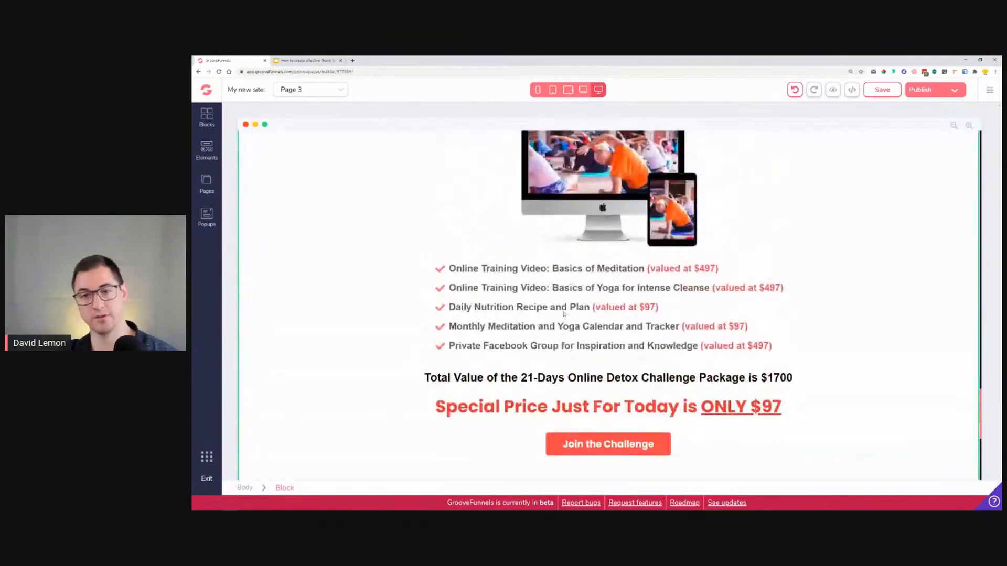
{"action": "scroll", "coordinate": [563, 313], "scroll_direction": "up", "scroll_amount": 12}
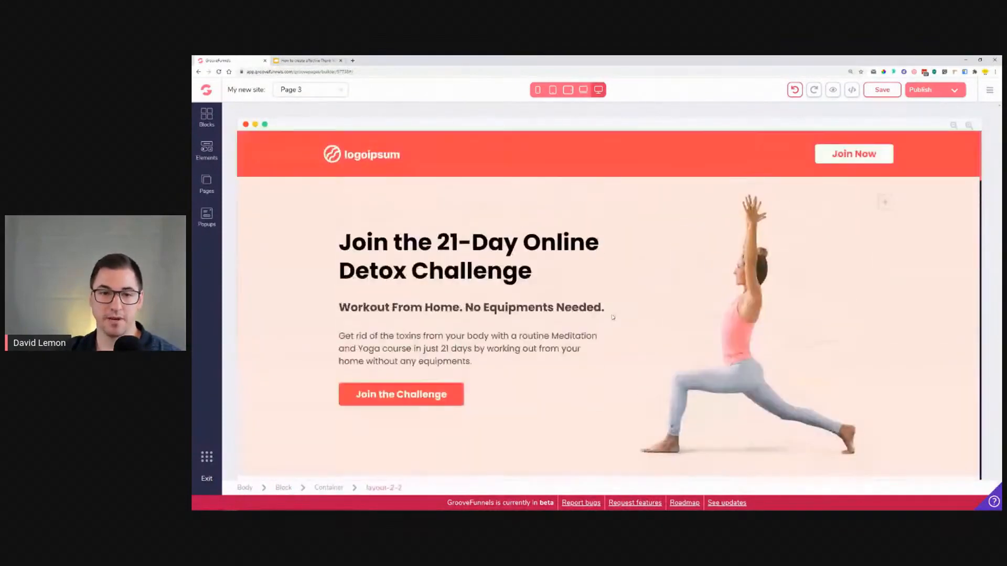
{"action": "scroll", "coordinate": [317, 255], "scroll_direction": "down", "scroll_amount": 2}
Step: Save the hero block as a designed block under No Category
{"action": "left_click", "coordinate": [272, 239]}
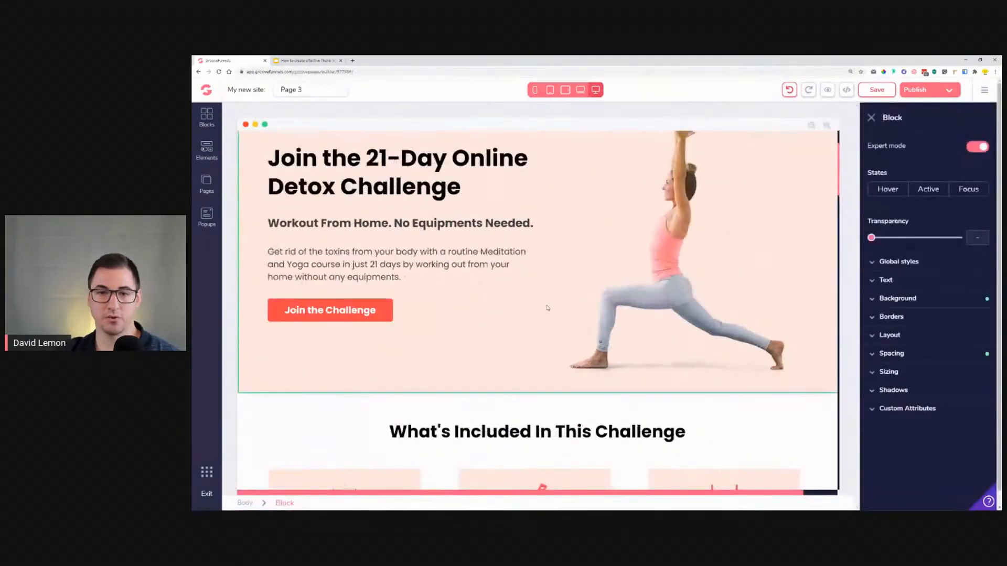
{"action": "scroll", "coordinate": [574, 310], "scroll_direction": "up", "scroll_amount": 2}
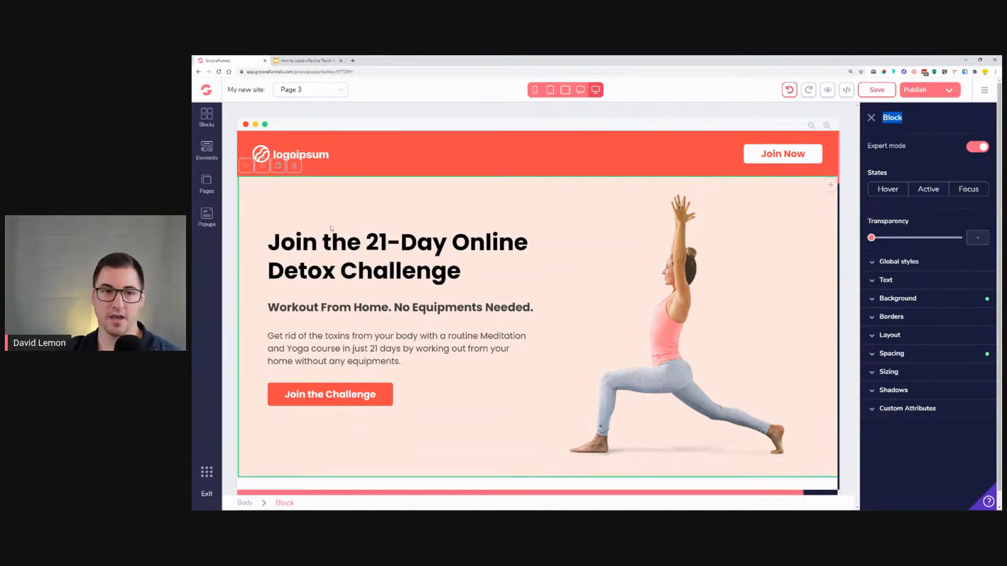
{"action": "left_click", "coordinate": [262, 167]}
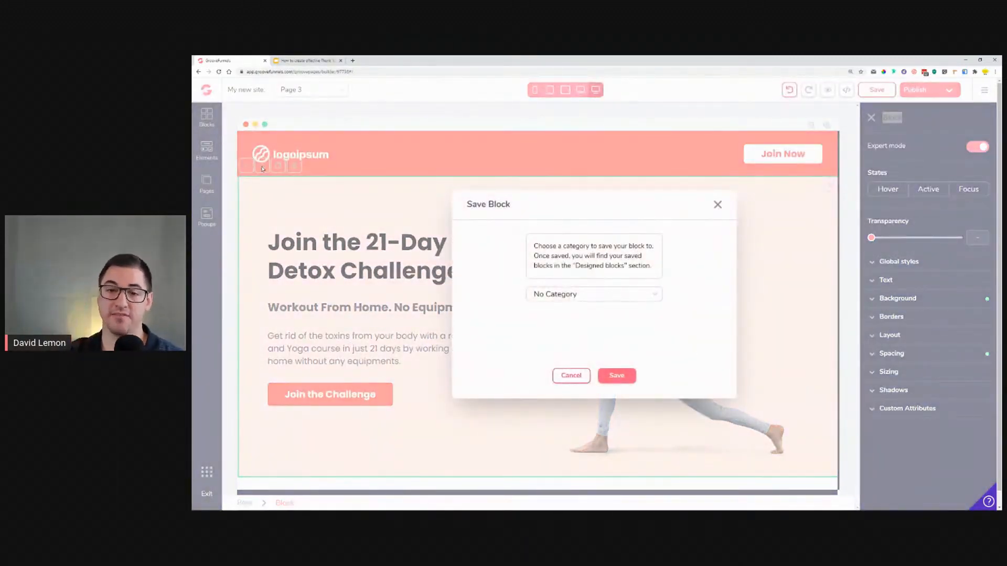
{"action": "left_click", "coordinate": [577, 303]}
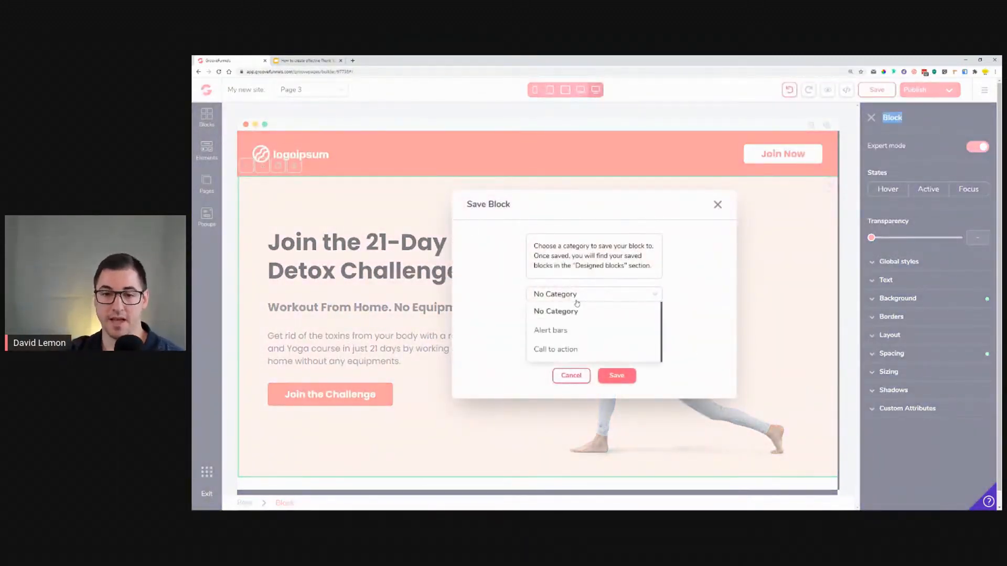
{"action": "left_click", "coordinate": [577, 307]}
{"action": "left_click", "coordinate": [634, 378]}
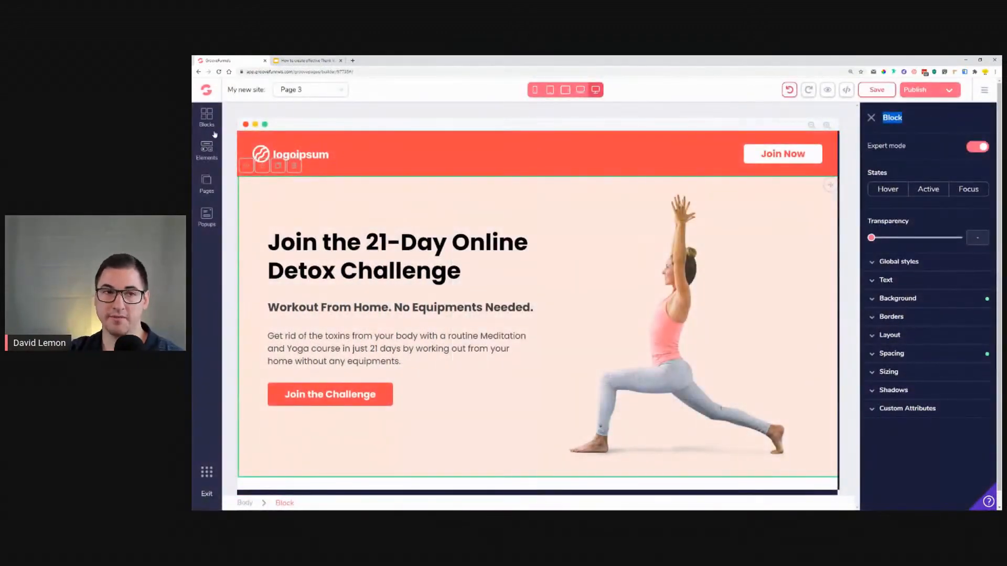
Step: Browse all designed blocks to locate the newly saved hero block
{"action": "left_click", "coordinate": [206, 116]}
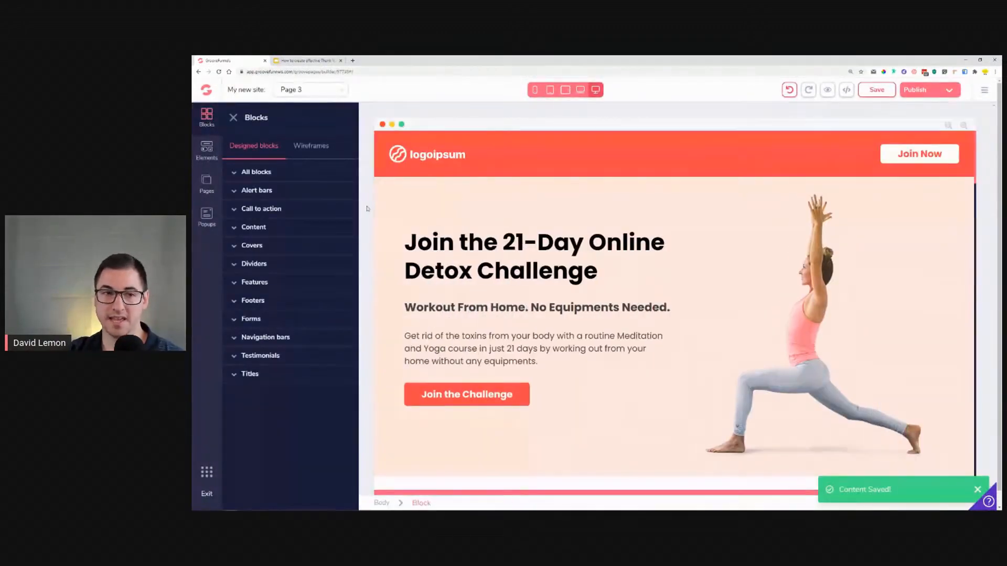
{"action": "left_click", "coordinate": [257, 172]}
{"action": "scroll", "coordinate": [284, 266], "scroll_direction": "down", "scroll_amount": 5}
{"action": "scroll", "coordinate": [283, 267], "scroll_direction": "down", "scroll_amount": 15}
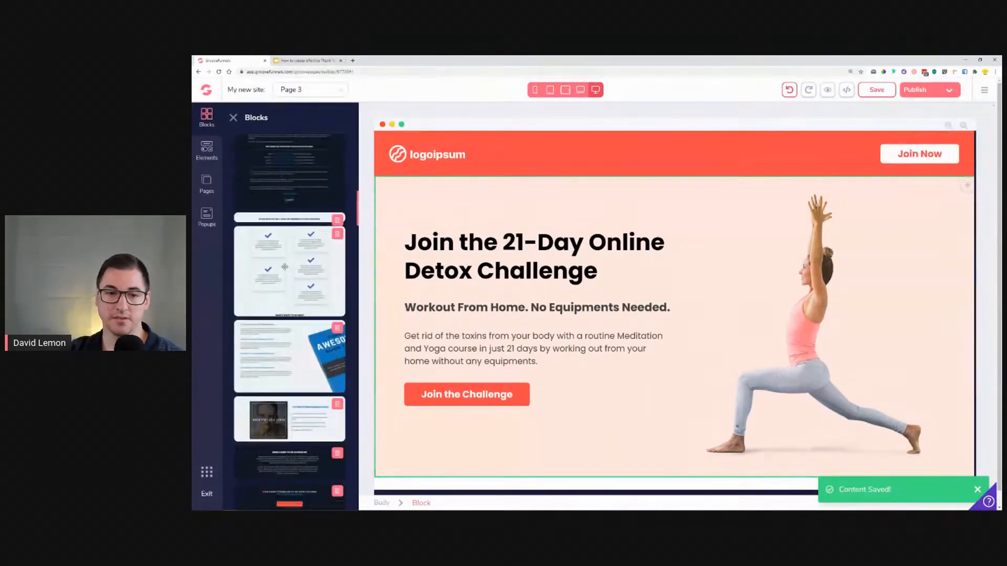
{"action": "scroll", "coordinate": [322, 254], "scroll_direction": "up", "scroll_amount": 3}
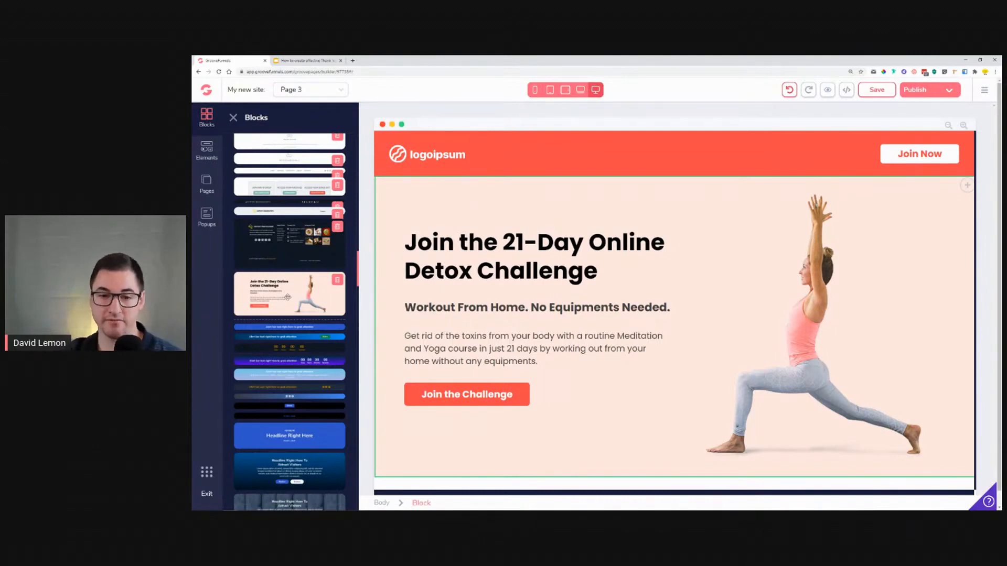
{"action": "left_click", "coordinate": [434, 390]}
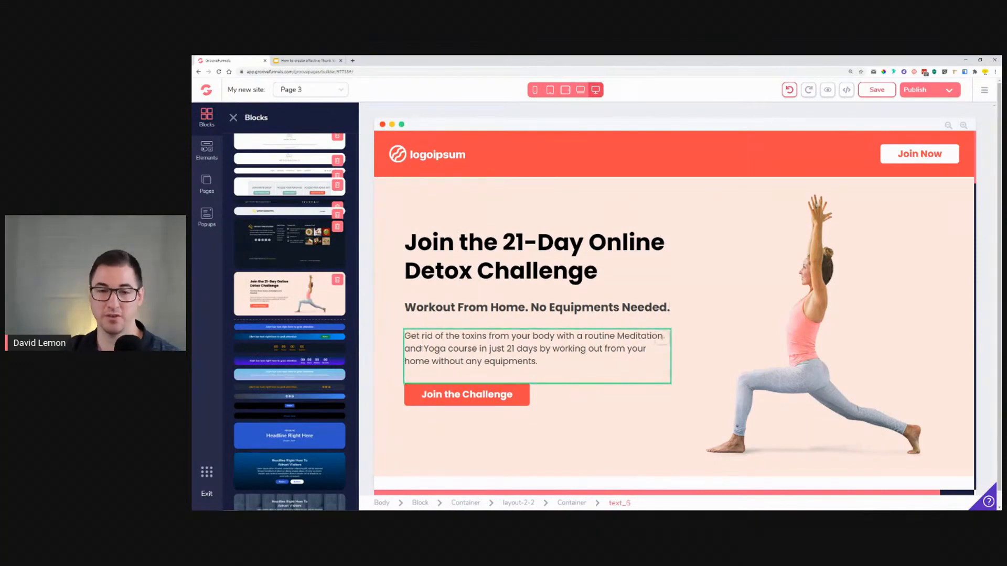
Step: Select the block holding the three feature cards and save it as a designed block
{"action": "scroll", "coordinate": [624, 260], "scroll_direction": "down", "scroll_amount": 4}
{"action": "scroll", "coordinate": [626, 255], "scroll_direction": "down", "scroll_amount": 2}
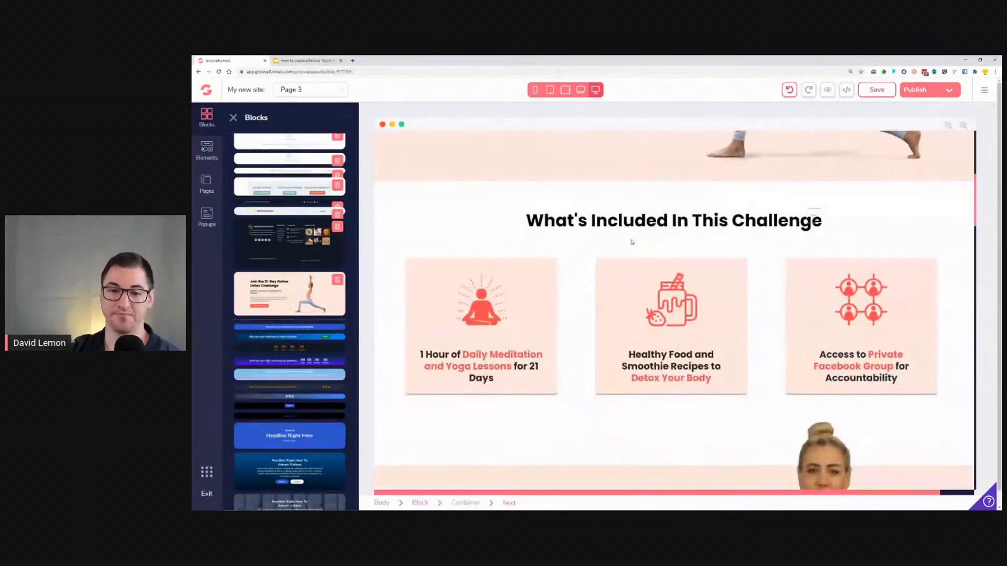
{"action": "left_click", "coordinate": [397, 207]}
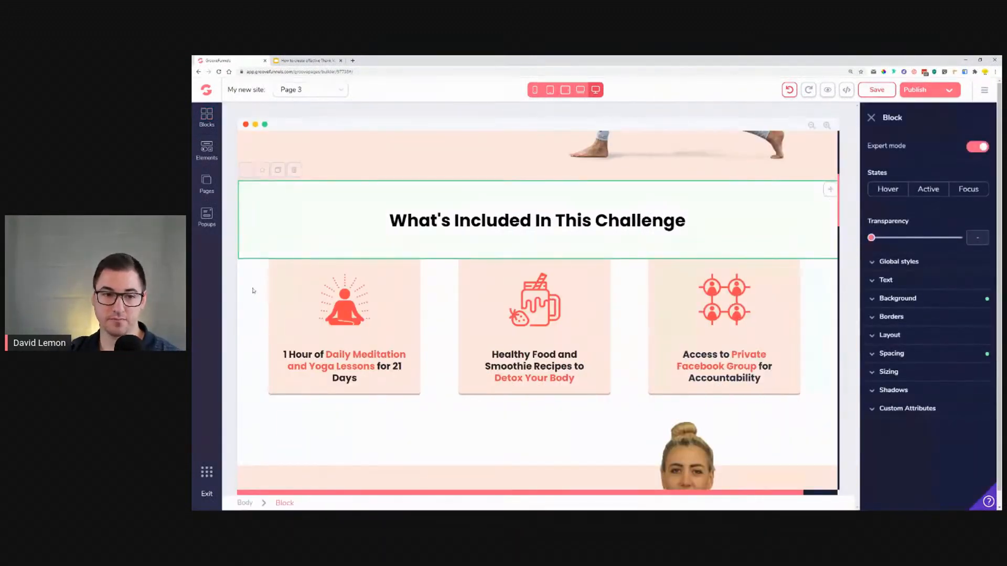
{"action": "left_click", "coordinate": [252, 291]}
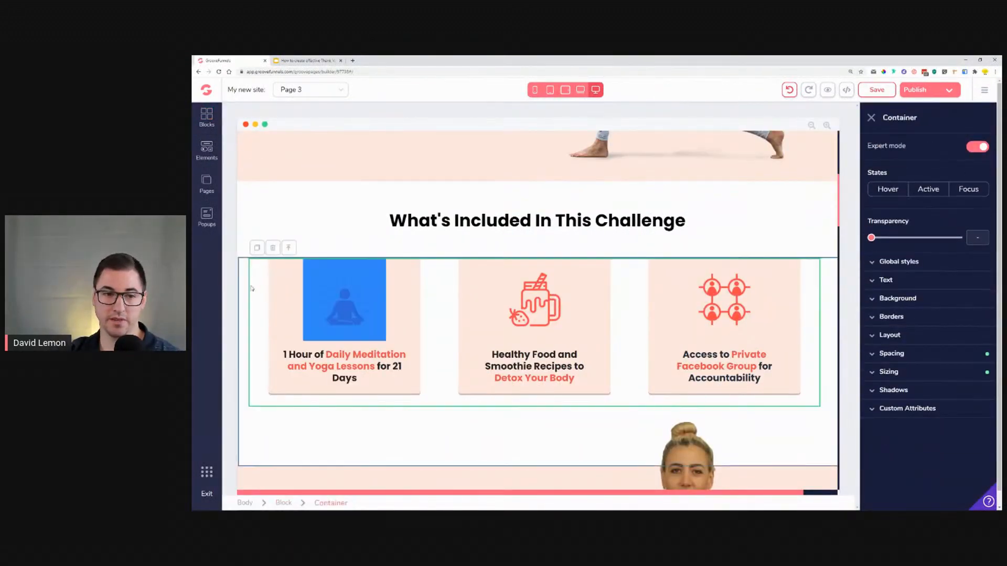
{"action": "left_click", "coordinate": [287, 248]}
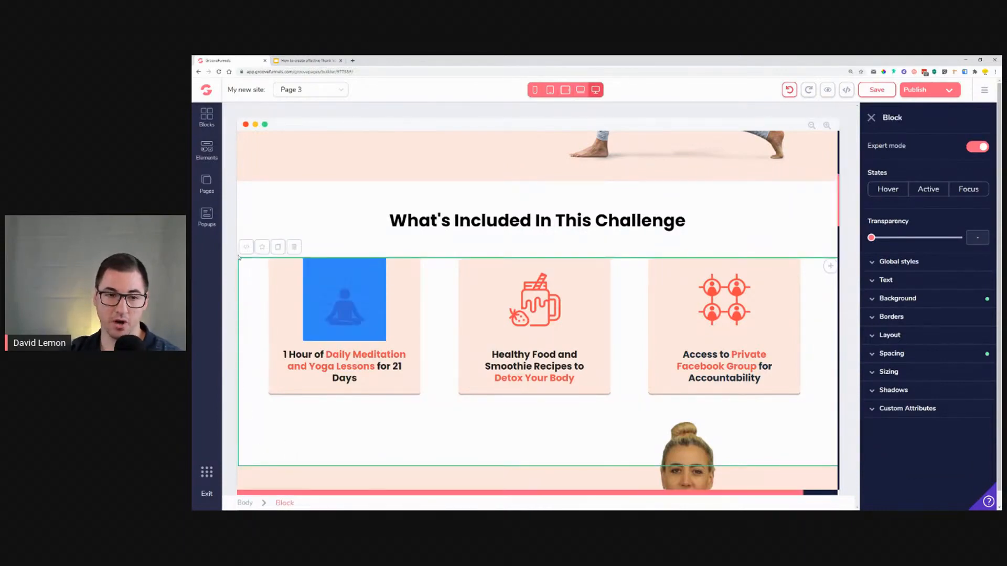
{"action": "left_click", "coordinate": [253, 424]}
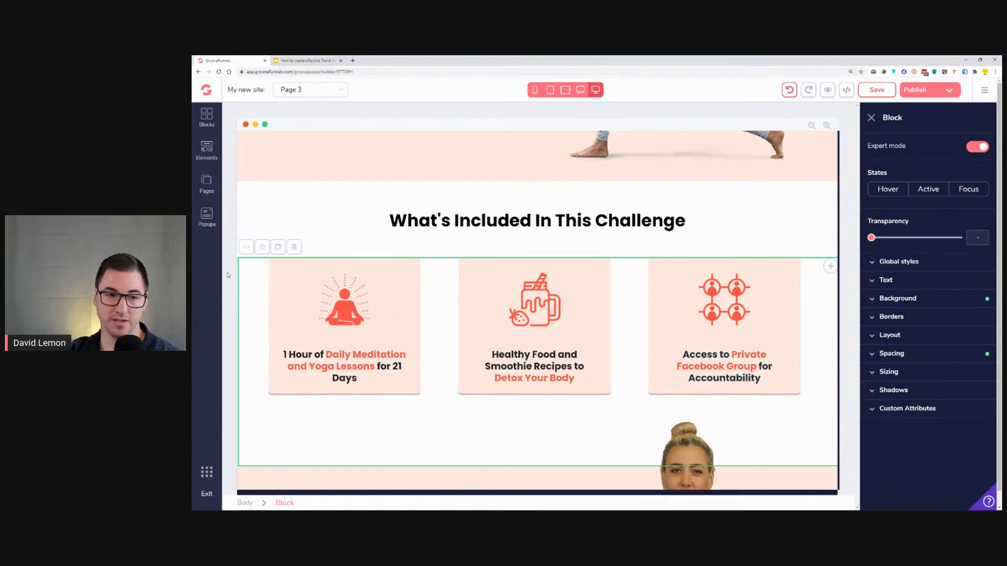
{"action": "left_click", "coordinate": [261, 247]}
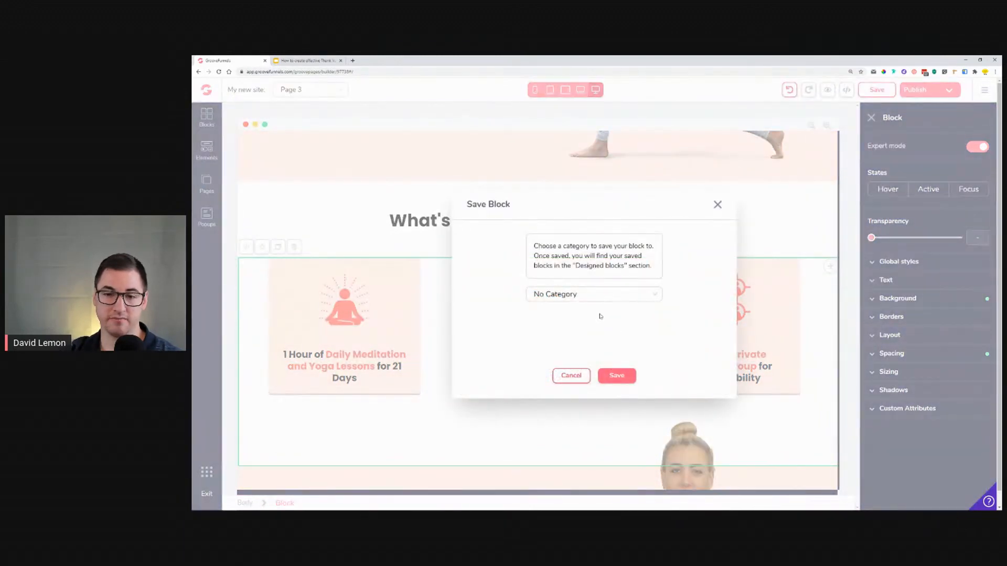
{"action": "left_click", "coordinate": [616, 375]}
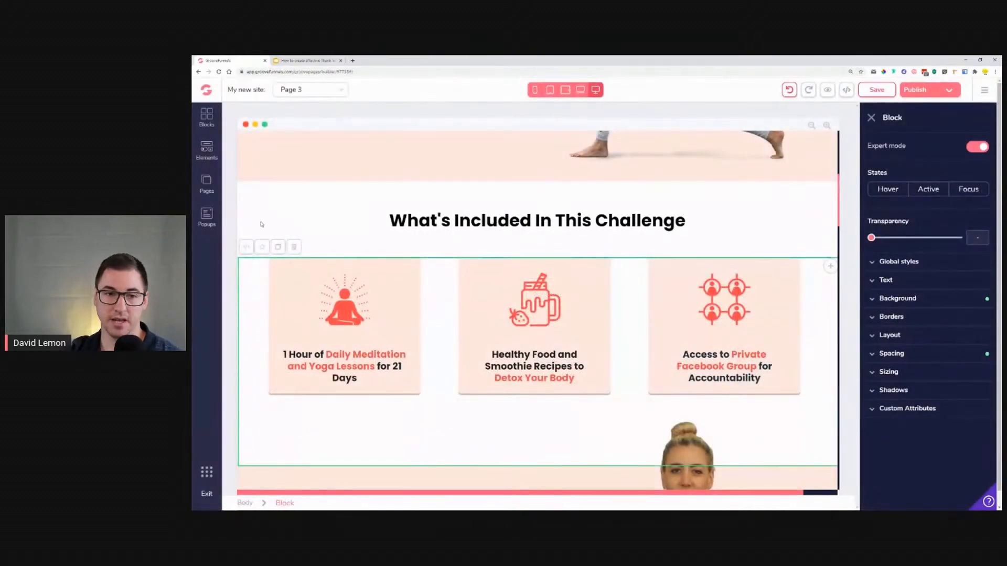
Step: Save the 'What's Included In This Challenge' title block as a designed block
{"action": "left_click", "coordinate": [250, 204]}
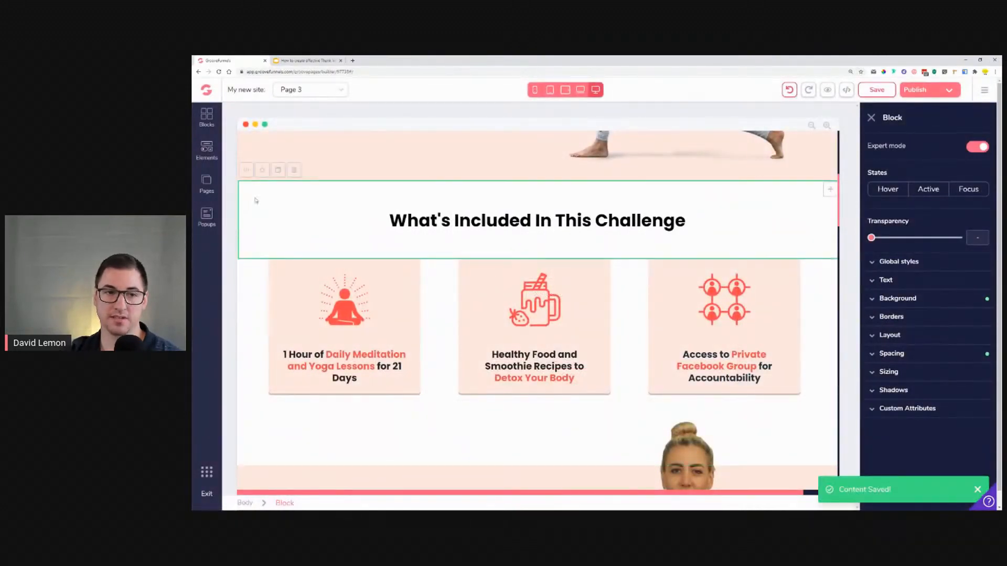
{"action": "left_click", "coordinate": [261, 172]}
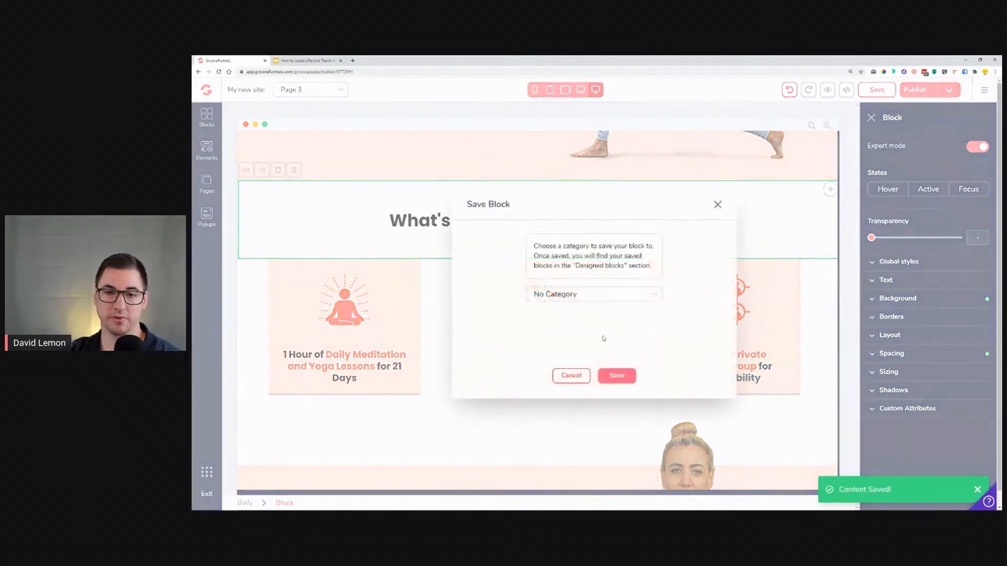
{"action": "left_click", "coordinate": [618, 377]}
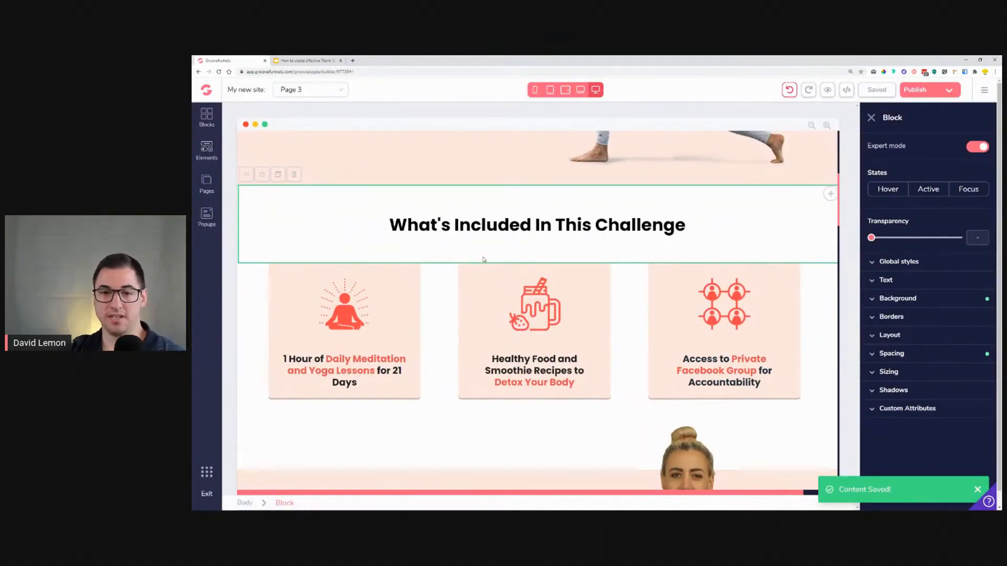
Step: Add a new page to the site starting from a blank canvas
{"action": "scroll", "coordinate": [483, 262], "scroll_direction": "up", "scroll_amount": 5}
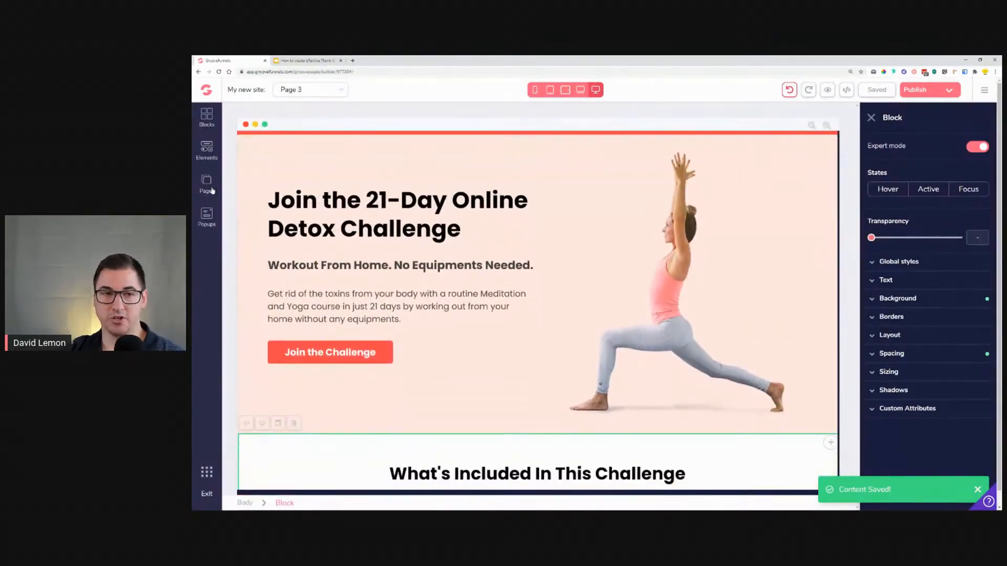
{"action": "left_click", "coordinate": [206, 184]}
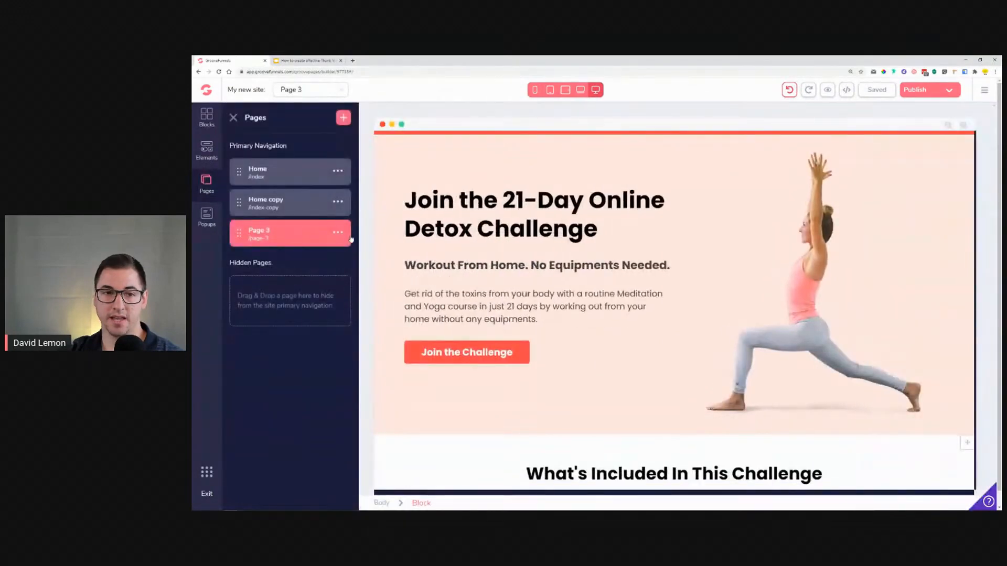
{"action": "left_click", "coordinate": [343, 117]}
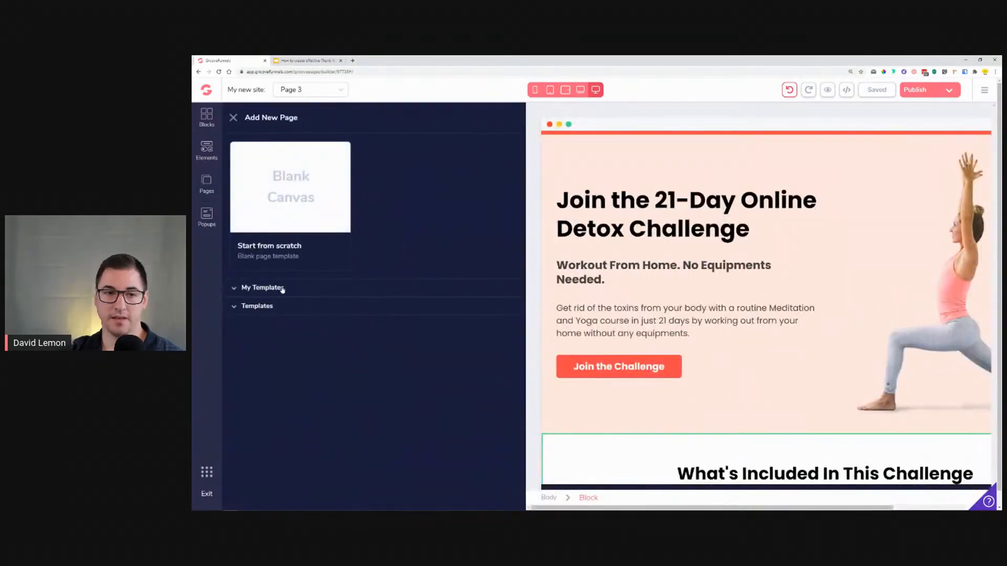
{"action": "left_click", "coordinate": [286, 170]}
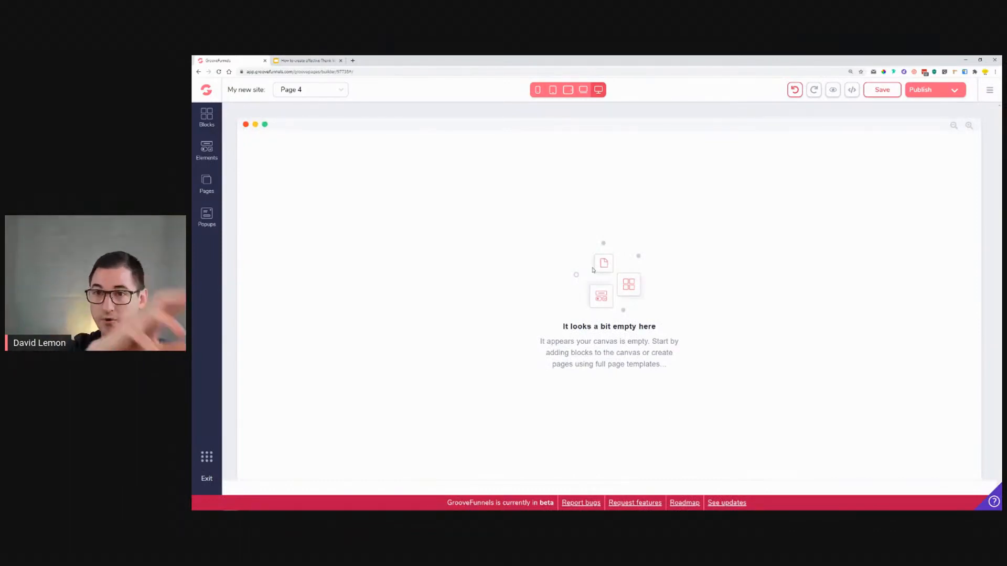
Step: Insert the saved hero block from the designed blocks onto the blank page
{"action": "left_click", "coordinate": [200, 122]}
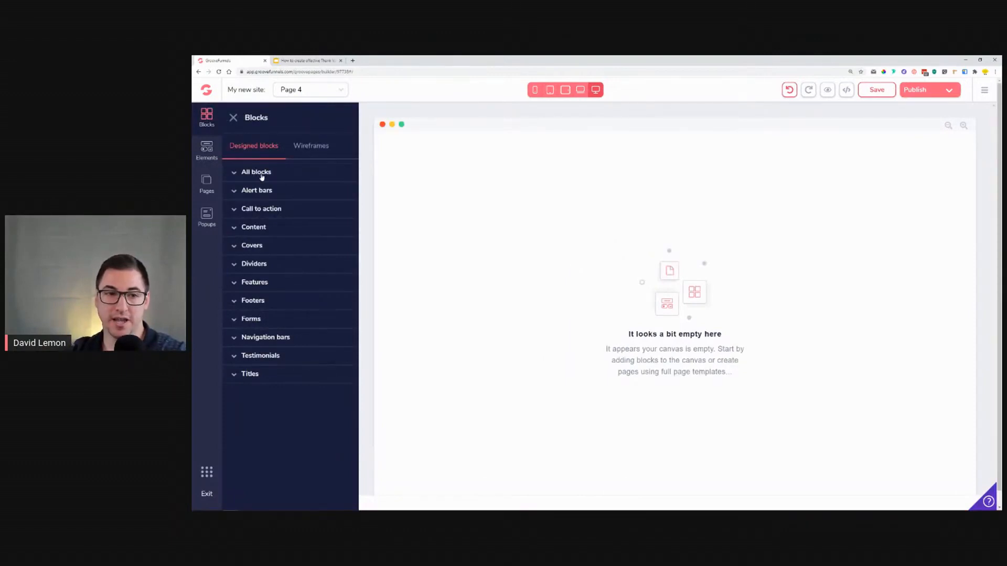
{"action": "left_click", "coordinate": [253, 173]}
{"action": "scroll", "coordinate": [284, 275], "scroll_direction": "down", "scroll_amount": 10}
{"action": "scroll", "coordinate": [284, 275], "scroll_direction": "down", "scroll_amount": 6}
{"action": "scroll", "coordinate": [283, 274], "scroll_direction": "up", "scroll_amount": 9}
{"action": "left_click_drag", "start_coordinate": [279, 342], "coordinate": [575, 209]}
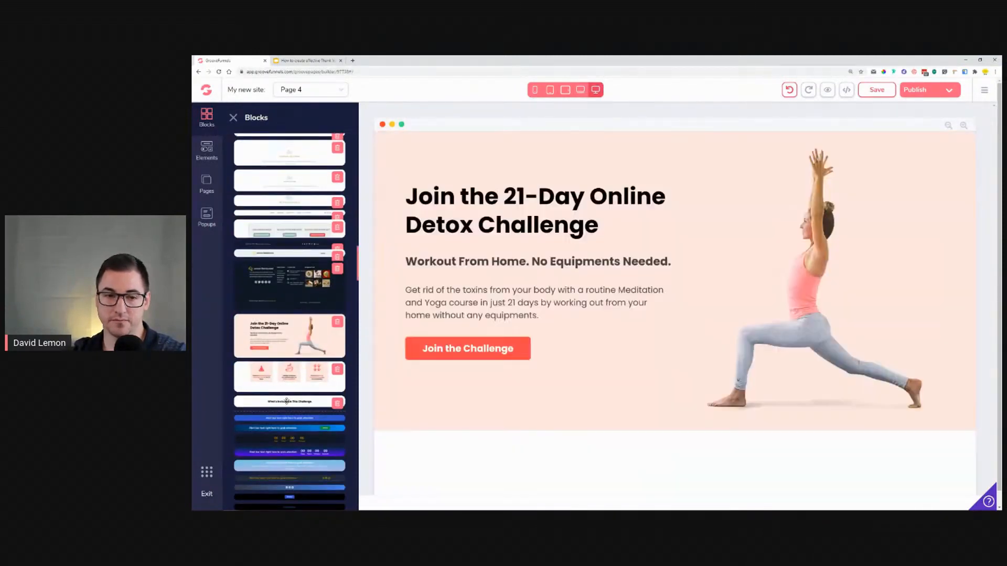
Step: Add the saved title block and feature cards block below the hero section
{"action": "left_click_drag", "start_coordinate": [295, 401], "coordinate": [622, 449]}
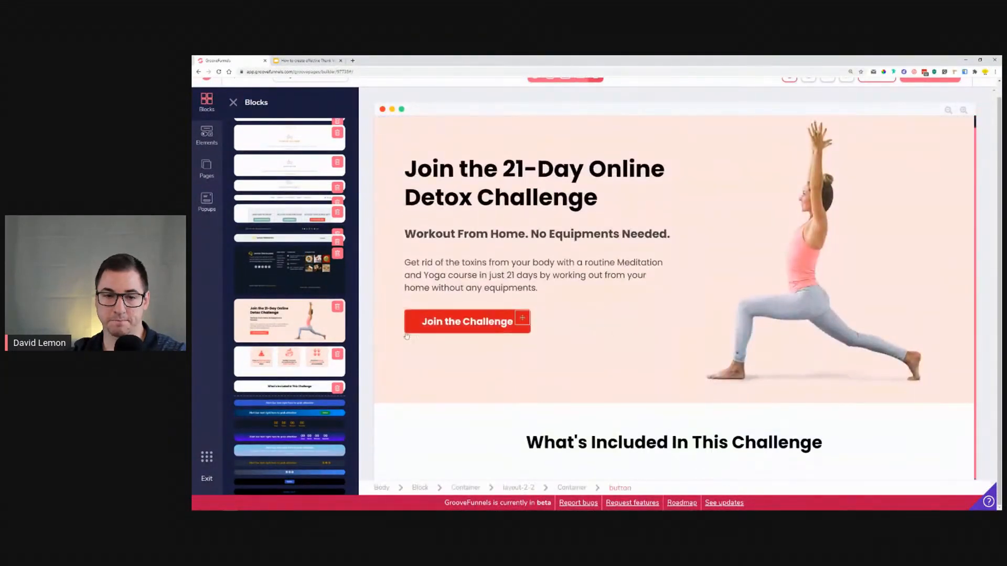
{"action": "left_click_drag", "start_coordinate": [281, 363], "coordinate": [649, 444]}
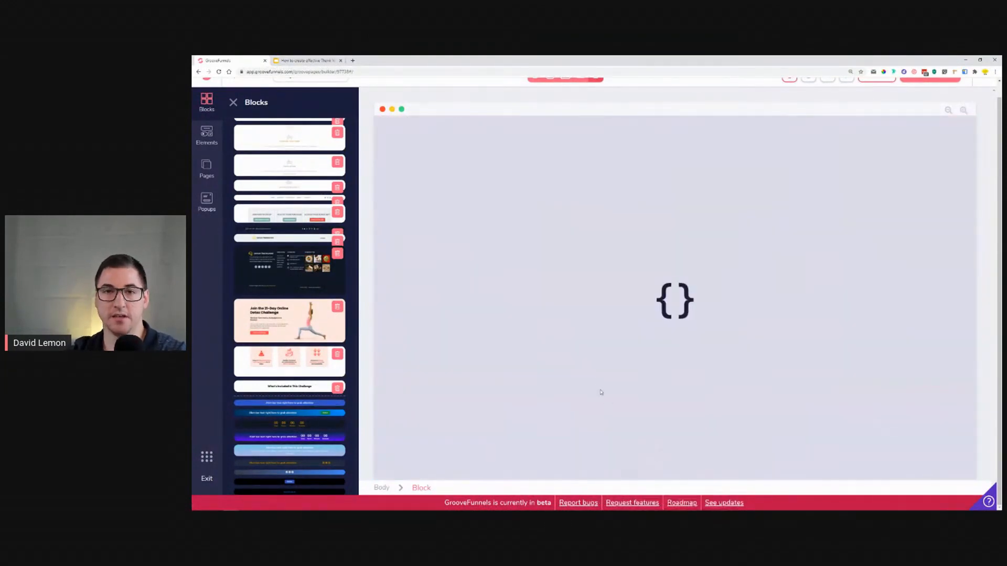
{"action": "scroll", "coordinate": [572, 294], "scroll_direction": "down", "scroll_amount": 5}
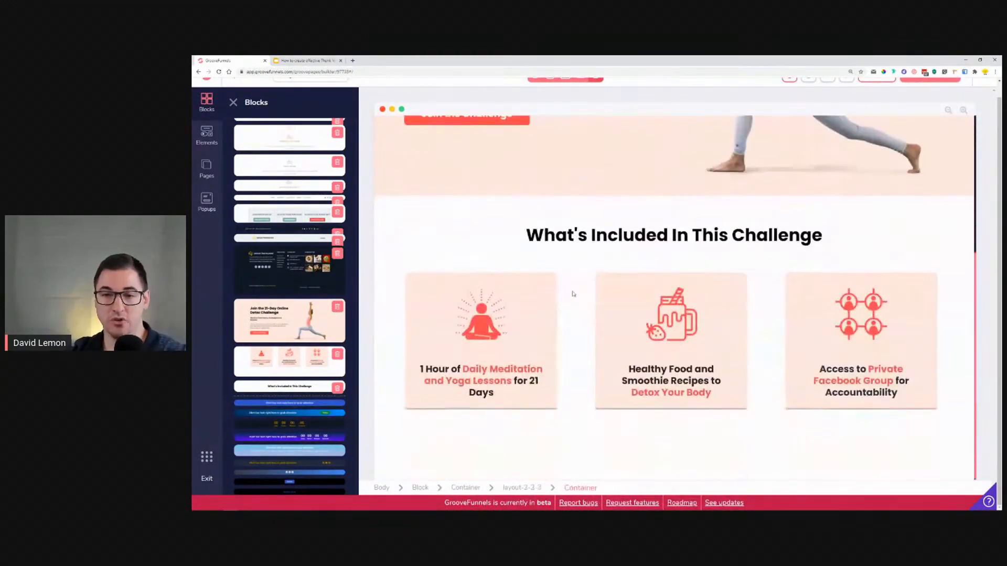
{"action": "left_click", "coordinate": [239, 105]}
Step: Replace the hero headline text with 'Thank you!'
{"action": "scroll", "coordinate": [599, 222], "scroll_direction": "up", "scroll_amount": 2}
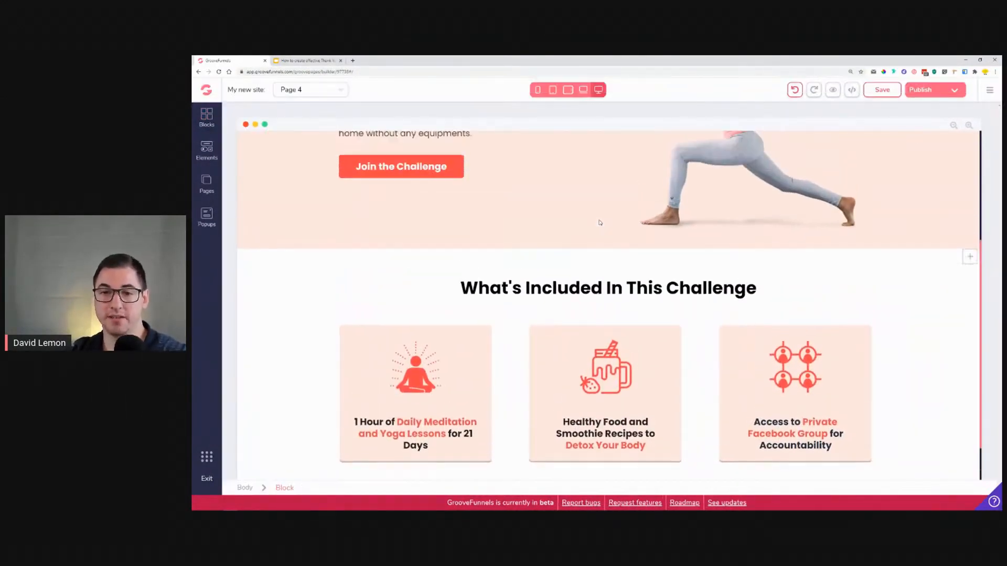
{"action": "scroll", "coordinate": [599, 223], "scroll_direction": "up", "scroll_amount": 3}
{"action": "scroll", "coordinate": [598, 227], "scroll_direction": "down", "scroll_amount": 4}
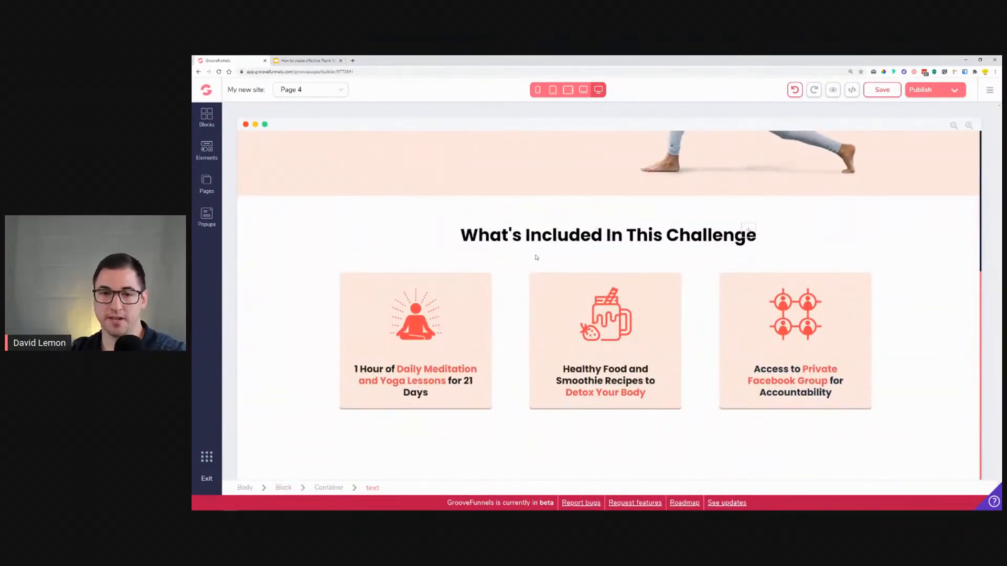
{"action": "scroll", "coordinate": [577, 252], "scroll_direction": "up", "scroll_amount": 5}
{"action": "left_click_drag", "start_coordinate": [444, 226], "coordinate": [433, 226]}
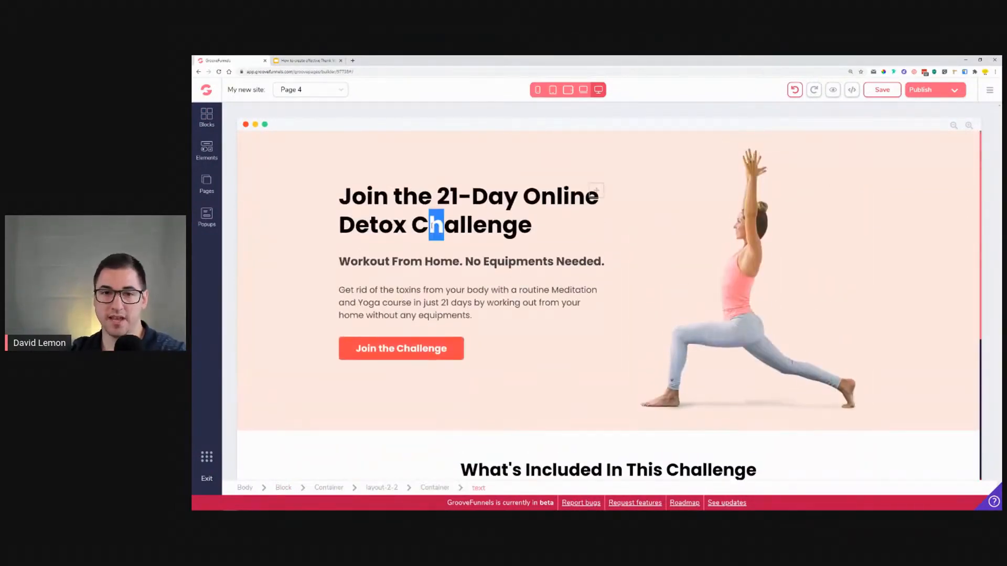
{"action": "triple_click", "coordinate": [433, 226]}
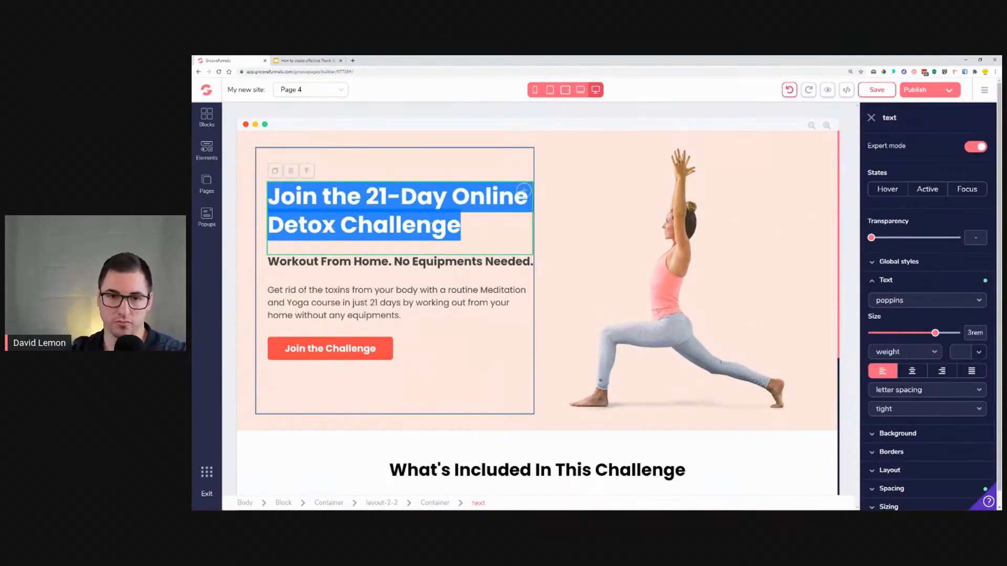
{"action": "type", "text": "Thank you!"}
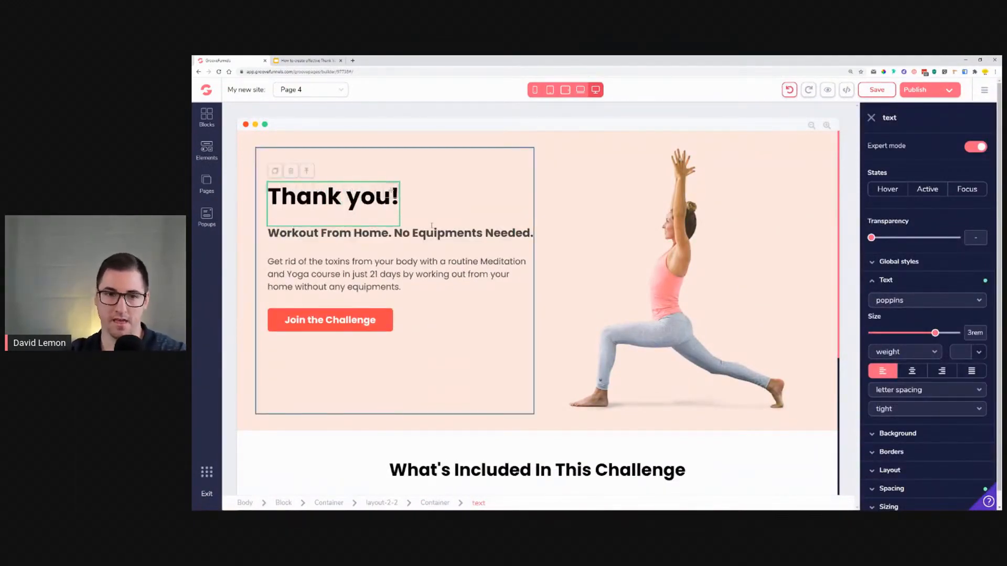
Step: Replace the hero subheadline with 'You are awesome! We've got you registered for our Yoga Challenge.'
{"action": "double_click", "coordinate": [450, 235]}
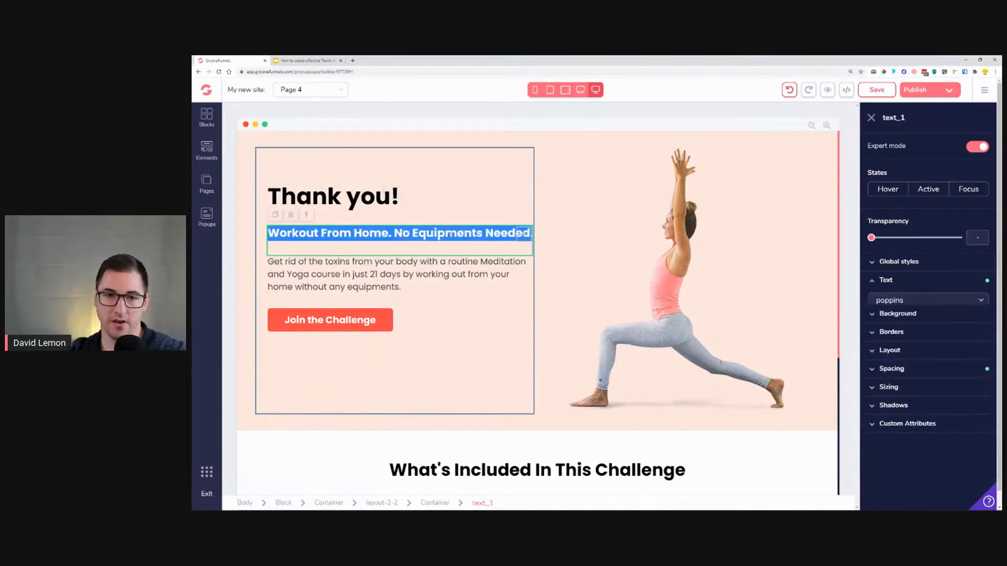
{"action": "scroll", "coordinate": [451, 235], "scroll_direction": "down", "scroll_amount": 4}
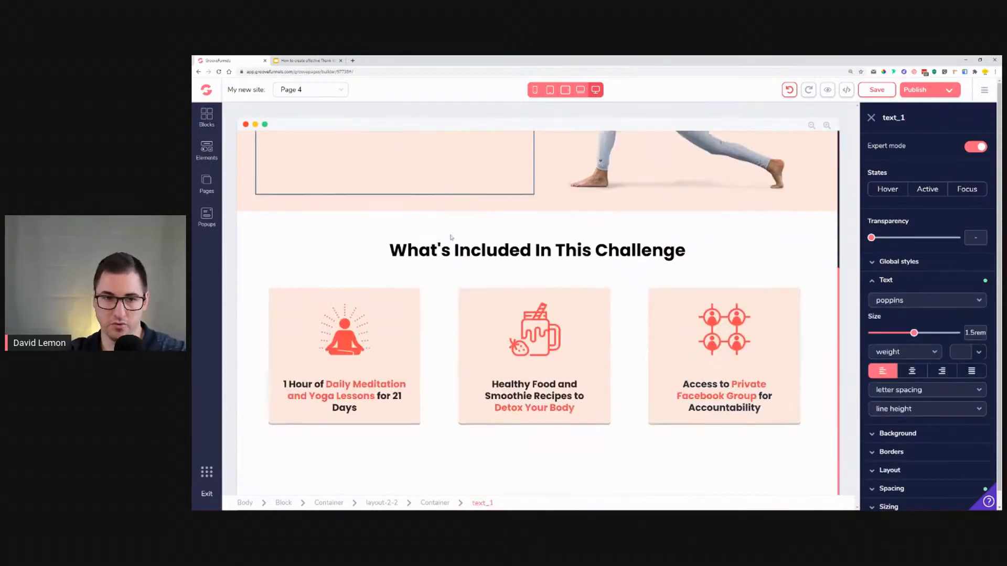
{"action": "scroll", "coordinate": [451, 238], "scroll_direction": "up", "scroll_amount": 4}
{"action": "left_click_drag", "start_coordinate": [401, 287], "coordinate": [400, 234]}
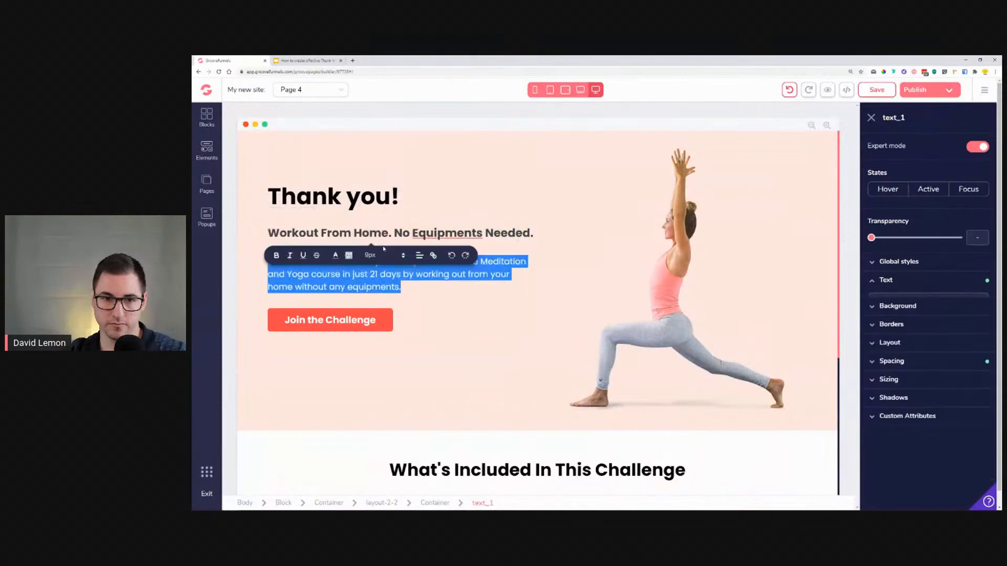
{"action": "double_click", "coordinate": [384, 235]}
{"action": "type", "text": "Y"}
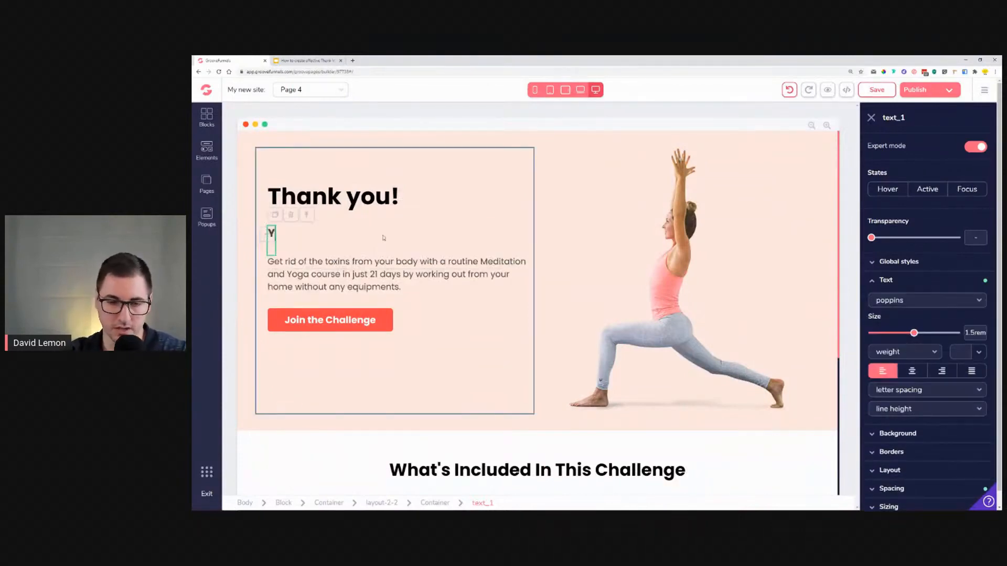
{"action": "type", "text": "ou are"}
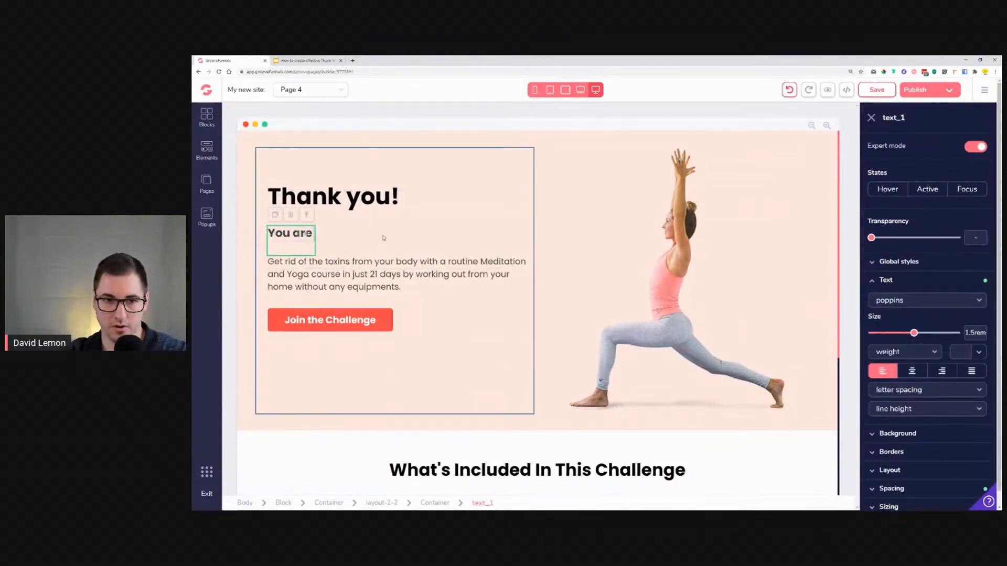
{"action": "type", "text": " awesome!"}
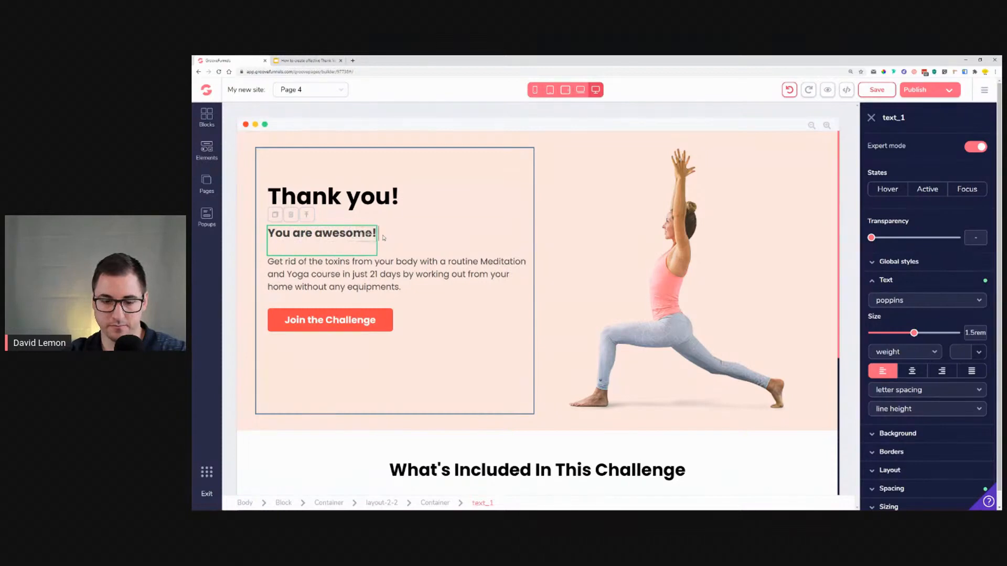
{"action": "type", "text": " We"}
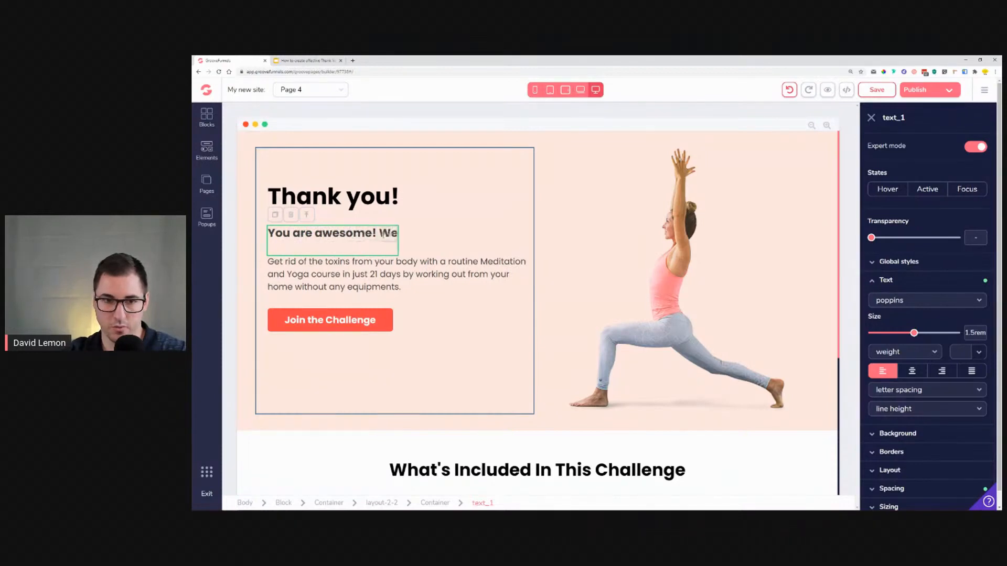
{"action": "type", "text": "'ve got"}
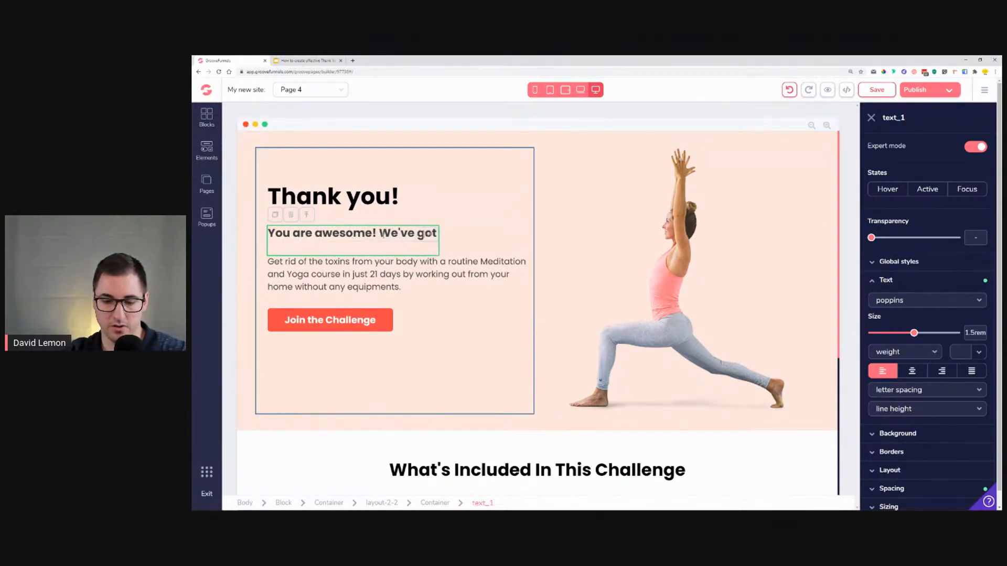
{"action": "type", "text": " you register"}
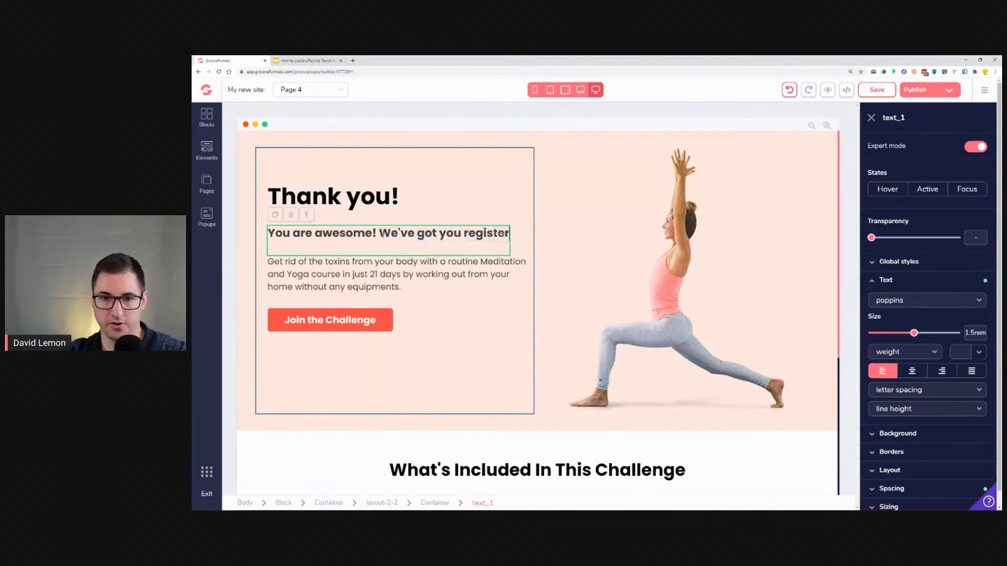
{"action": "type", "text": "ed for ou"}
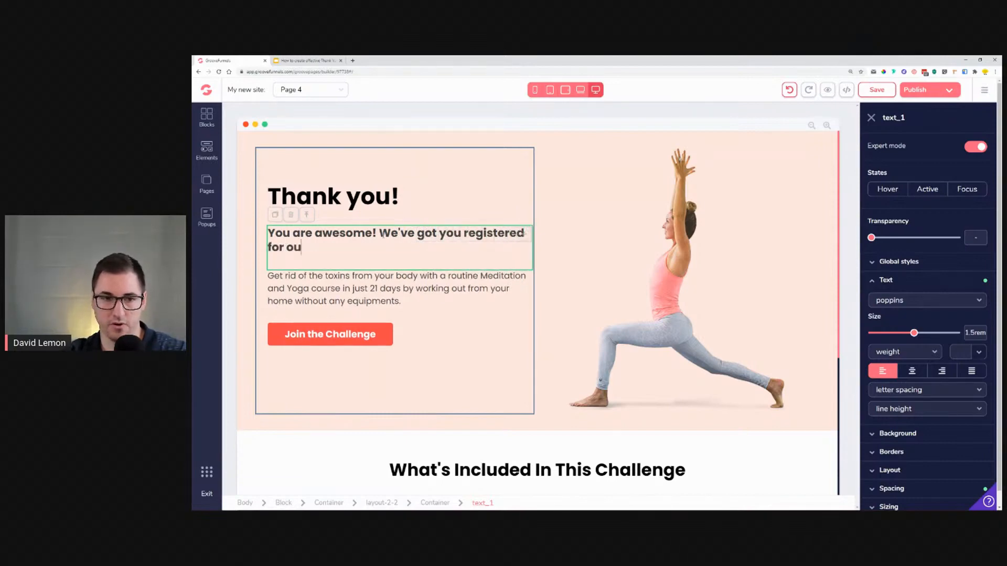
{"action": "type", "text": "yoga"}
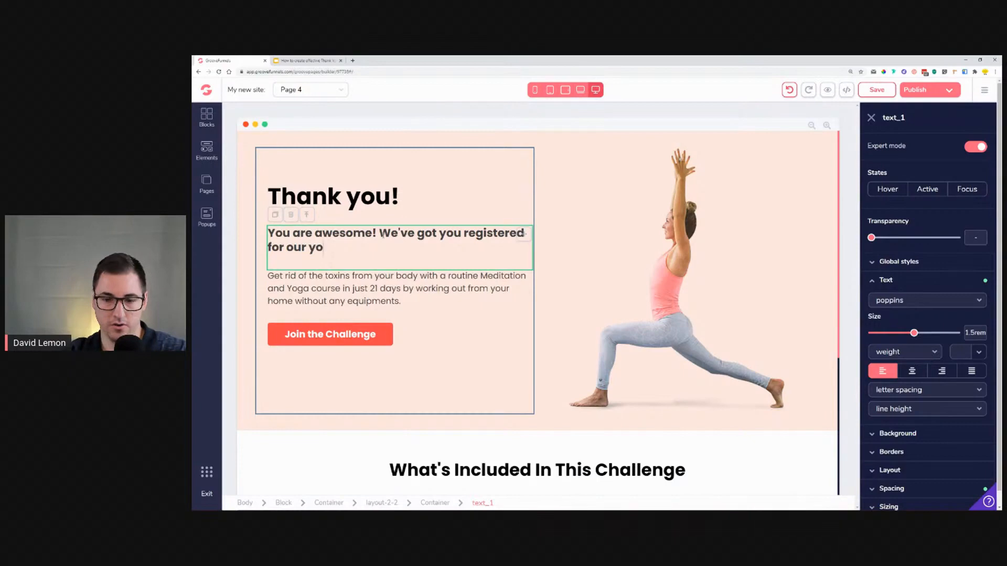
{"action": "key", "text": "BackSpace"}
{"action": "key", "text": "BackSpace"}
{"action": "key", "text": "BackSpace"}
{"action": "key", "text": "BackSpace"}
{"action": "type", "text": "Yoga C"}
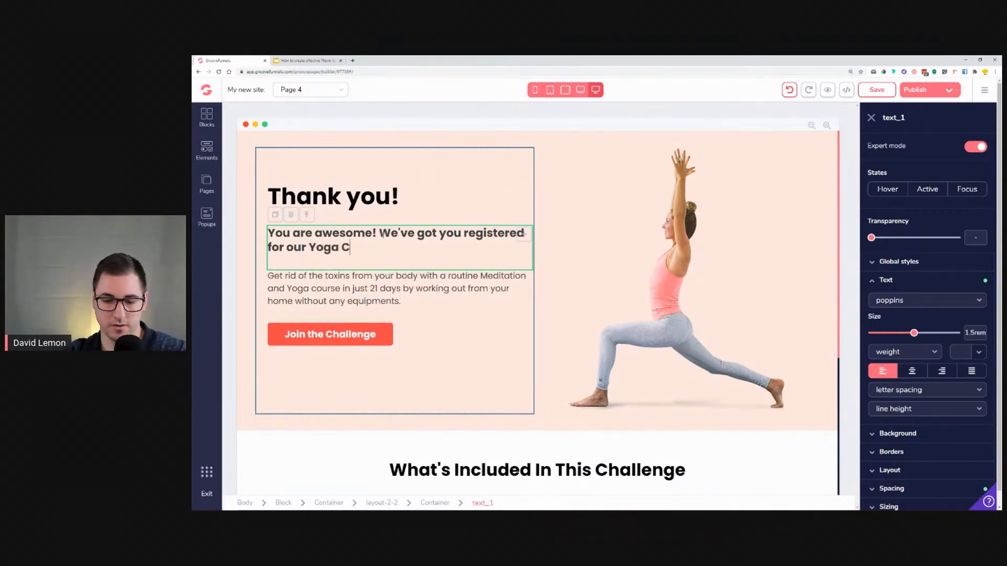
{"action": "type", "text": "hallenge"}
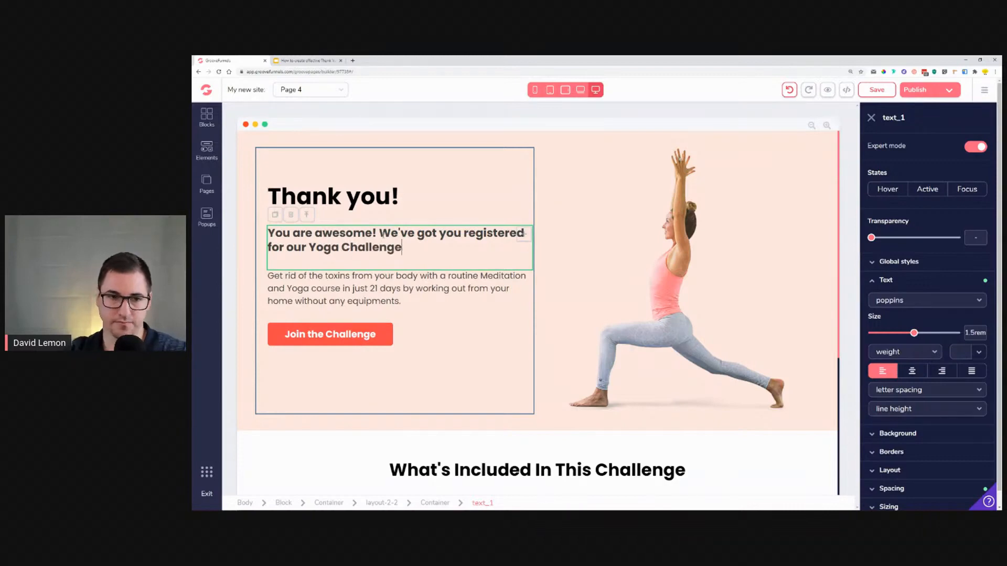
{"action": "type", "text": "."}
Step: Replace the hero body paragraph with the sentence 'You will receive an email with further'
{"action": "left_click", "coordinate": [324, 290]}
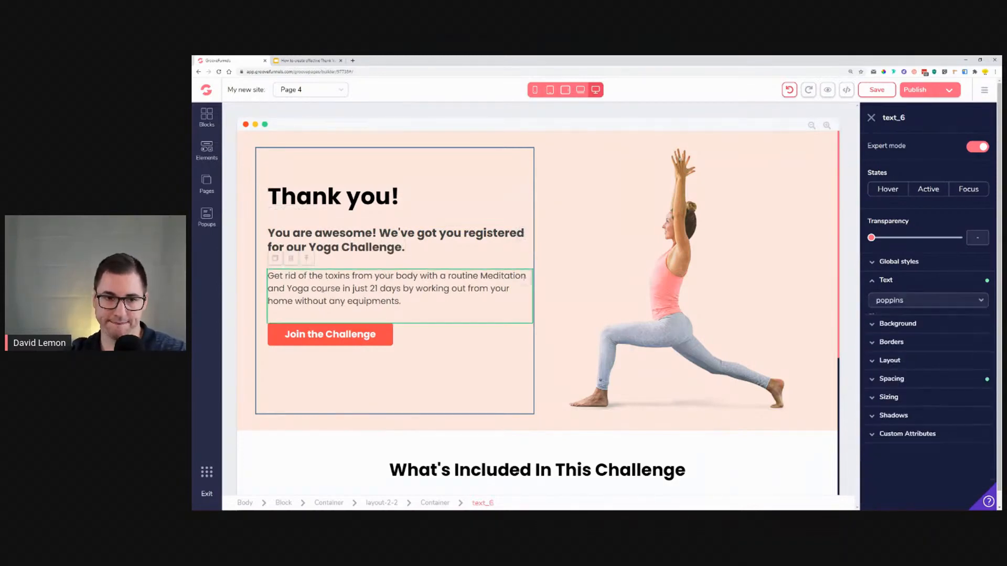
{"action": "left_click_drag", "start_coordinate": [268, 276], "coordinate": [411, 303]}
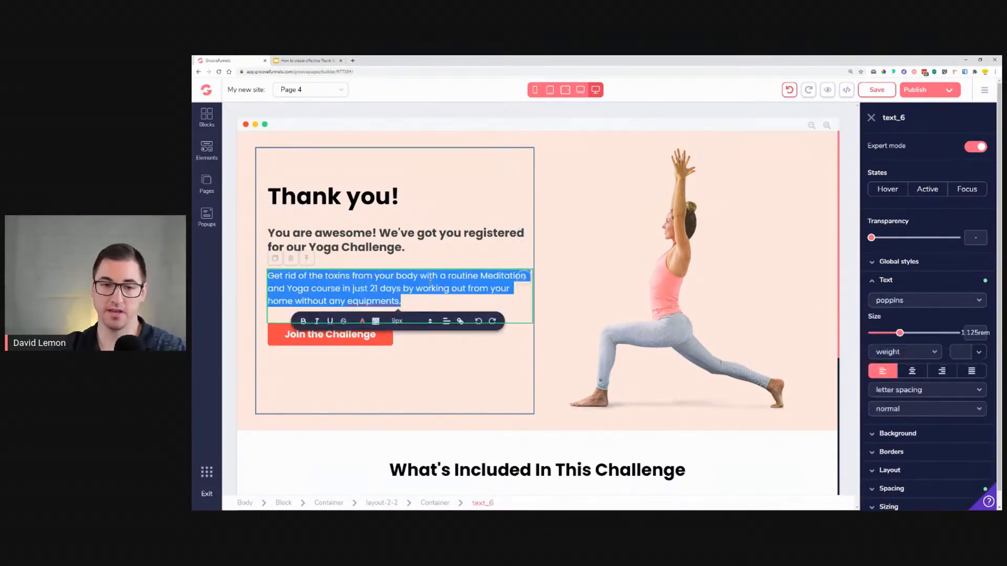
{"action": "type", "text": "You w"}
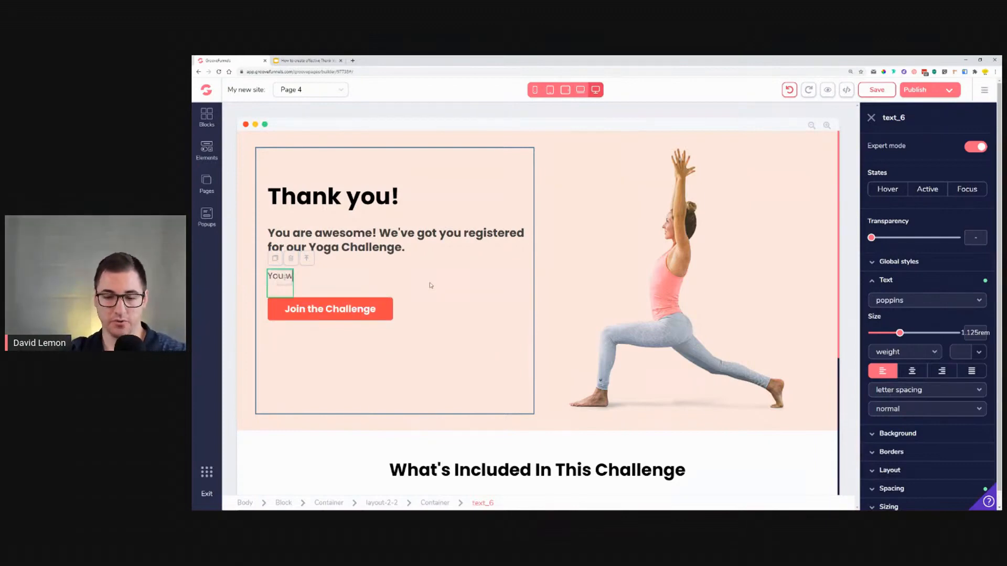
{"action": "type", "text": "ill rece"}
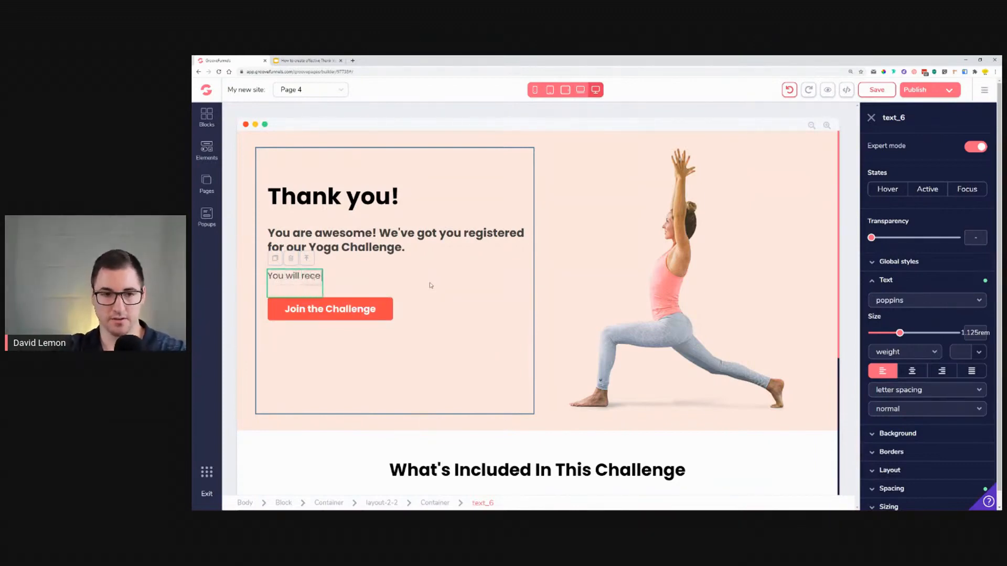
{"action": "type", "text": "ive an em"}
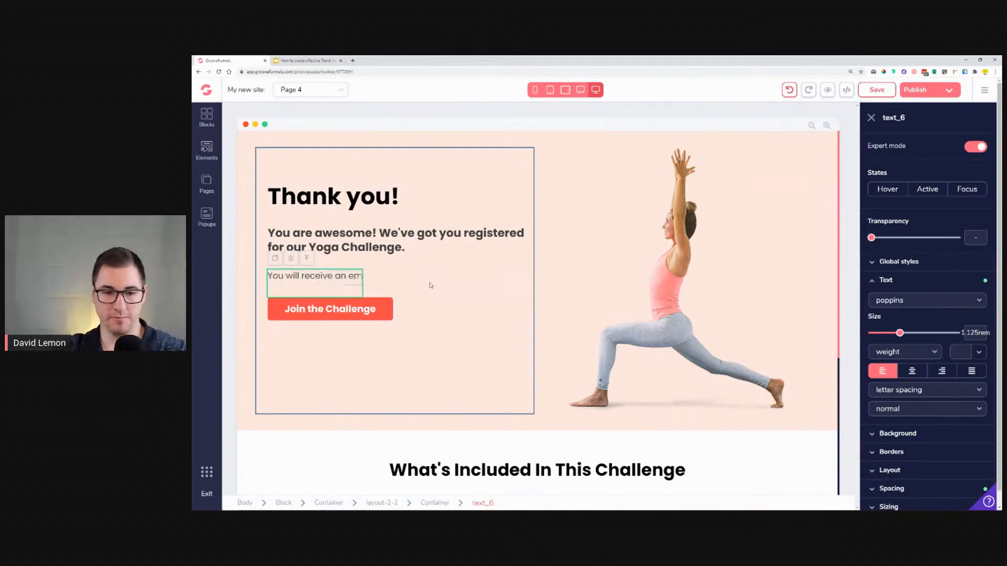
{"action": "type", "text": "ail with fu"}
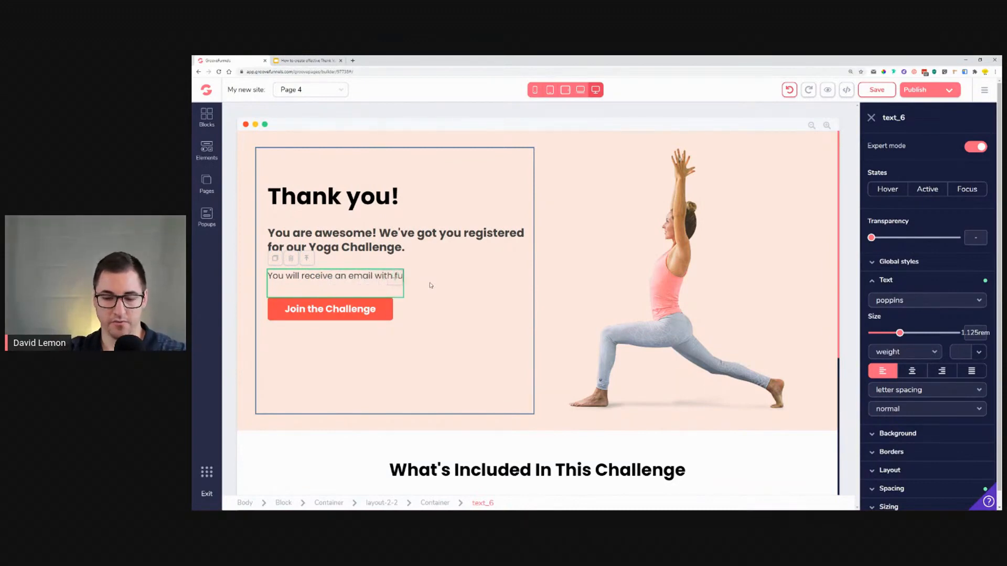
{"action": "type", "text": "rther insftur"}
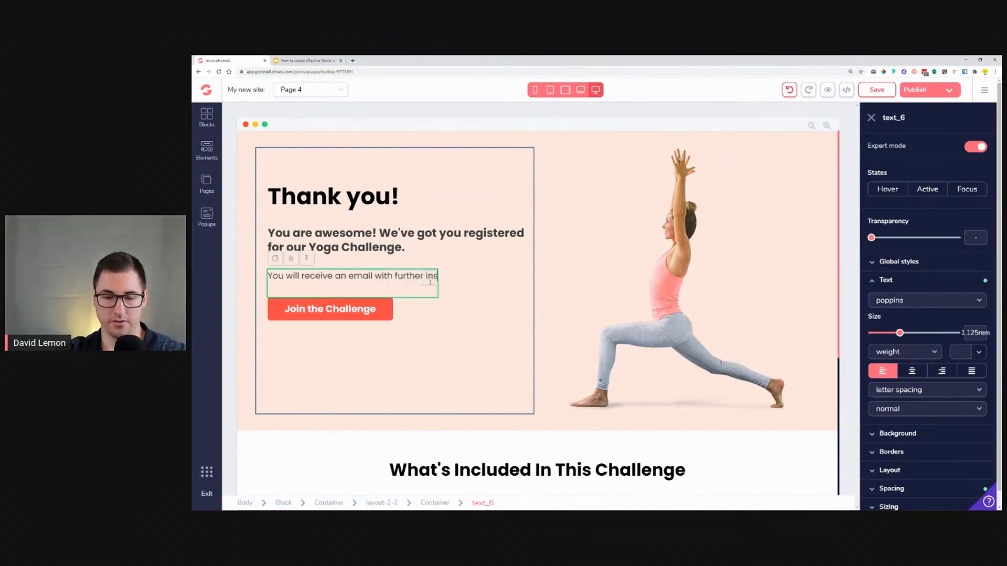
Step: Correct the paragraph's misspelled last word so it ends 'further instructions.....'
{"action": "key", "text": "Left"}
{"action": "key", "text": "Left"}
{"action": "key", "text": "Left"}
{"action": "key", "text": "Left"}
{"action": "key", "text": "BackSpace"}
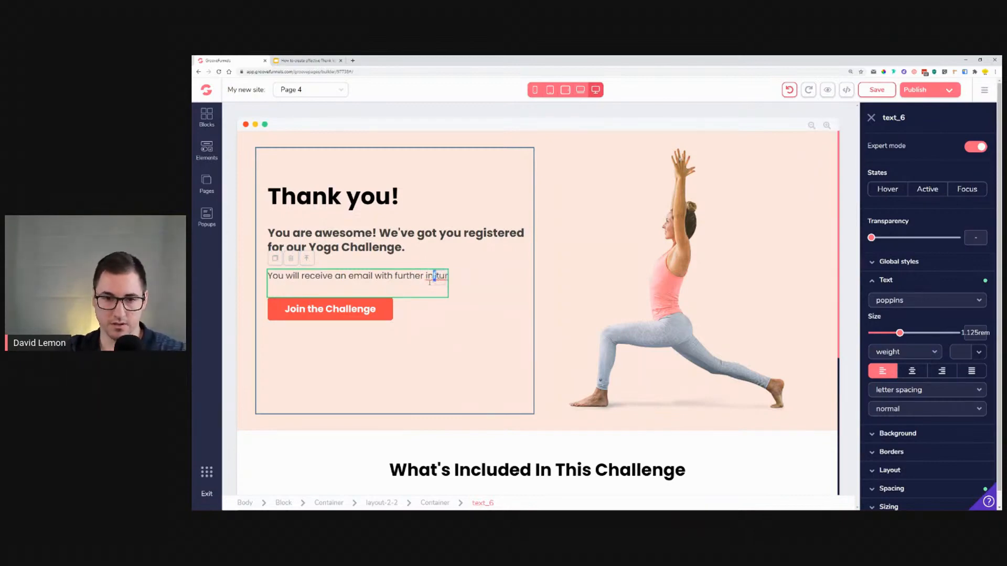
{"action": "left_click_drag", "start_coordinate": [434, 277], "coordinate": [429, 276]}
{"action": "double_click", "coordinate": [430, 277]}
{"action": "left_click", "coordinate": [449, 282]}
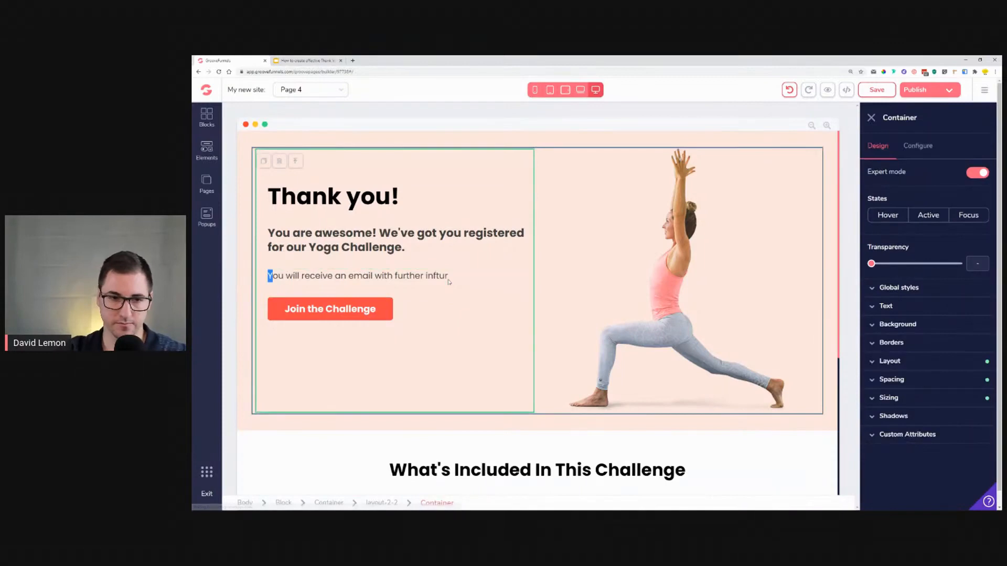
{"action": "left_click", "coordinate": [448, 280]}
{"action": "left_click_drag", "start_coordinate": [448, 278], "coordinate": [425, 277]}
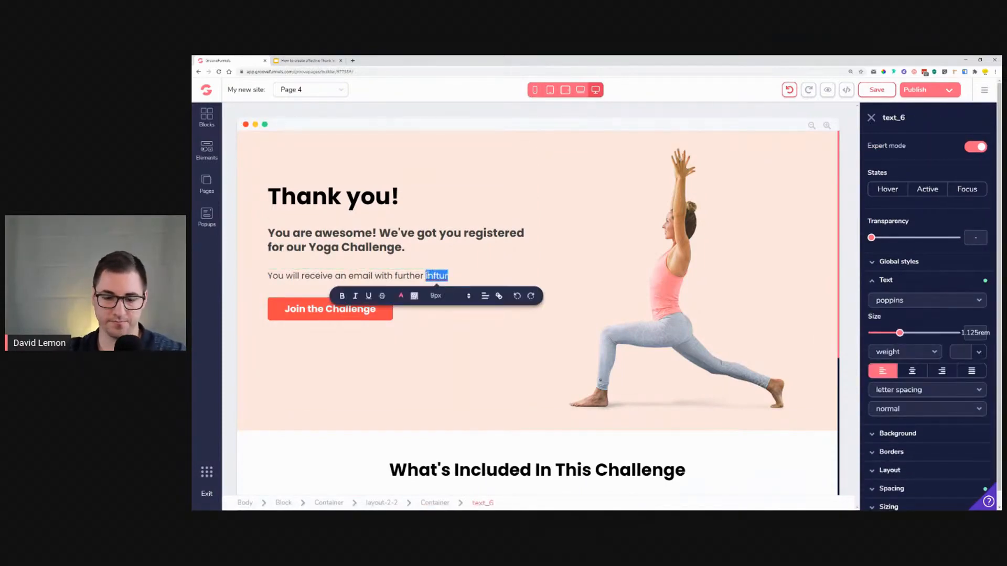
{"action": "type", "text": "instruct"}
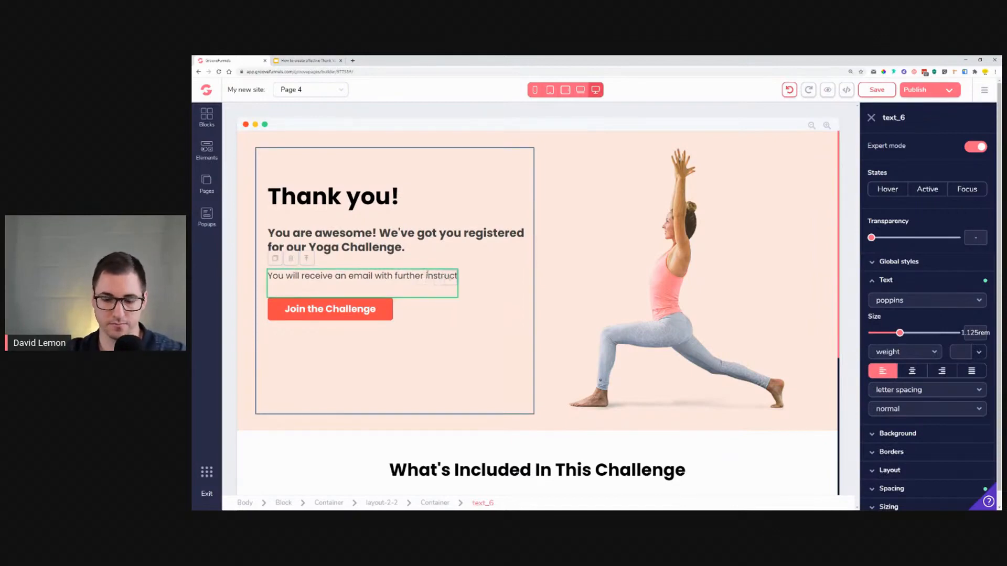
{"action": "type", "text": "ions....."}
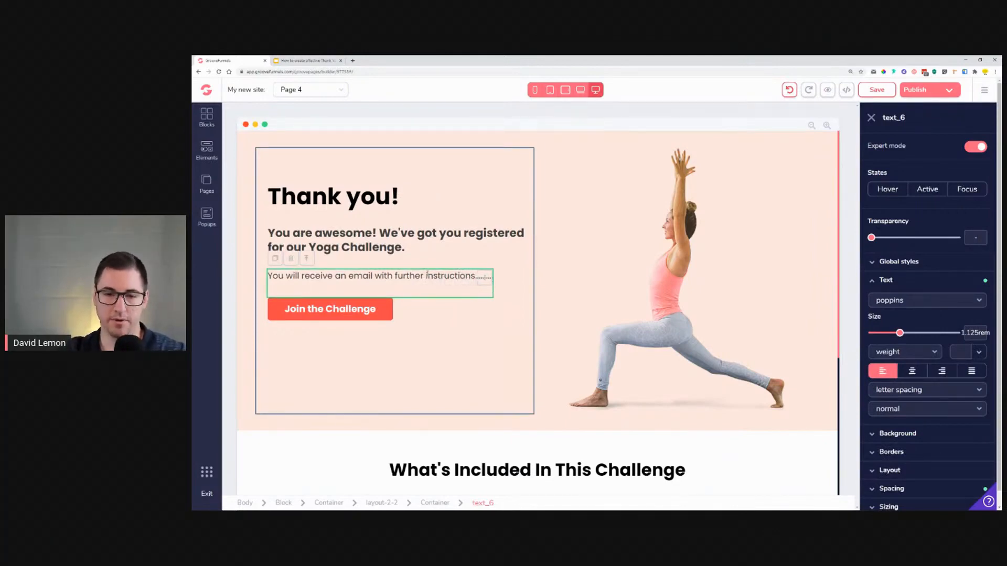
Step: Copy the instructions sentence and paste it twice at the end of the paragraph as filler text
{"action": "triple_click", "coordinate": [363, 277]}
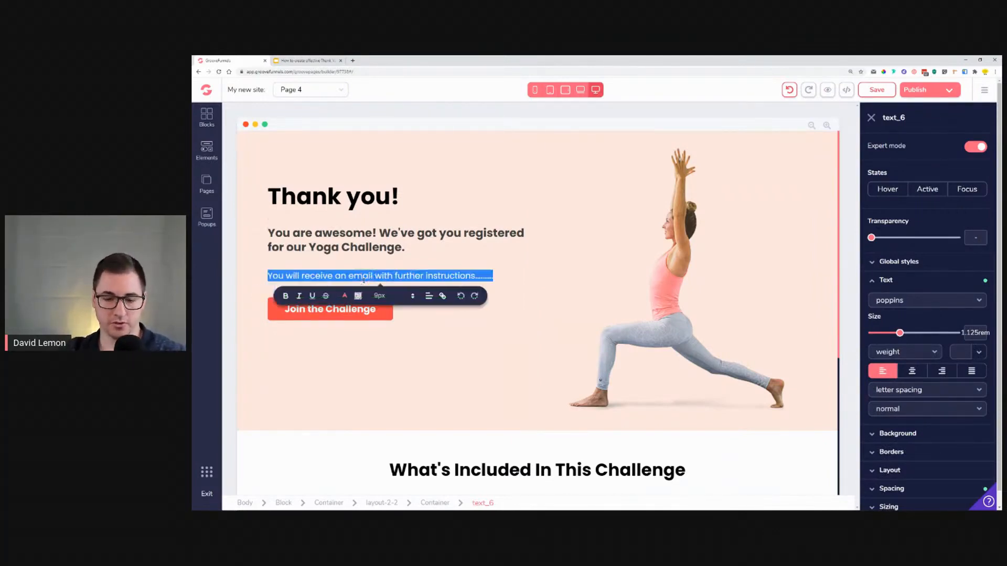
{"action": "left_click", "coordinate": [456, 275]}
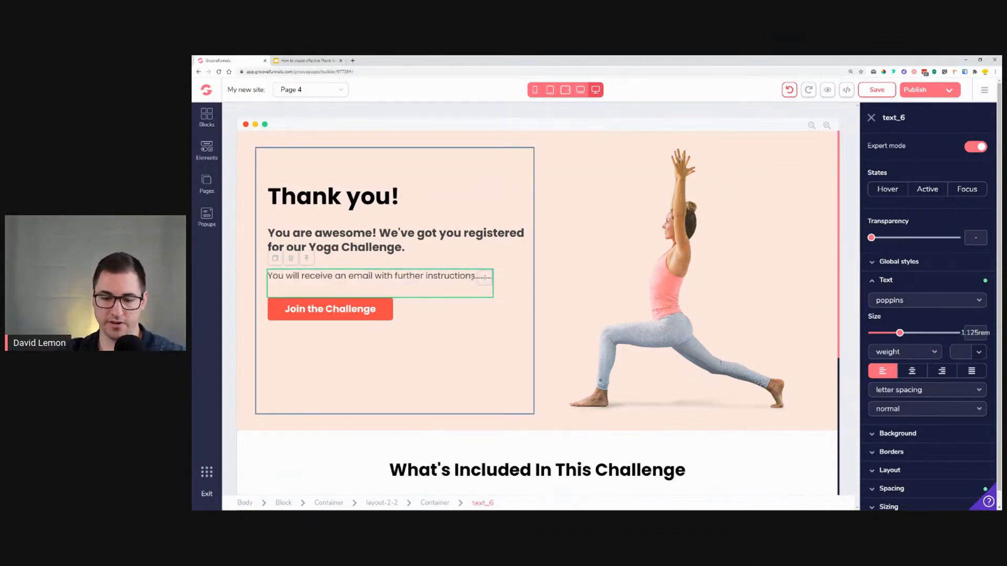
{"action": "type", "text": "You will receive an email with further instructions........."}
{"action": "type", "text": "You will receive an email with further instructions........."}
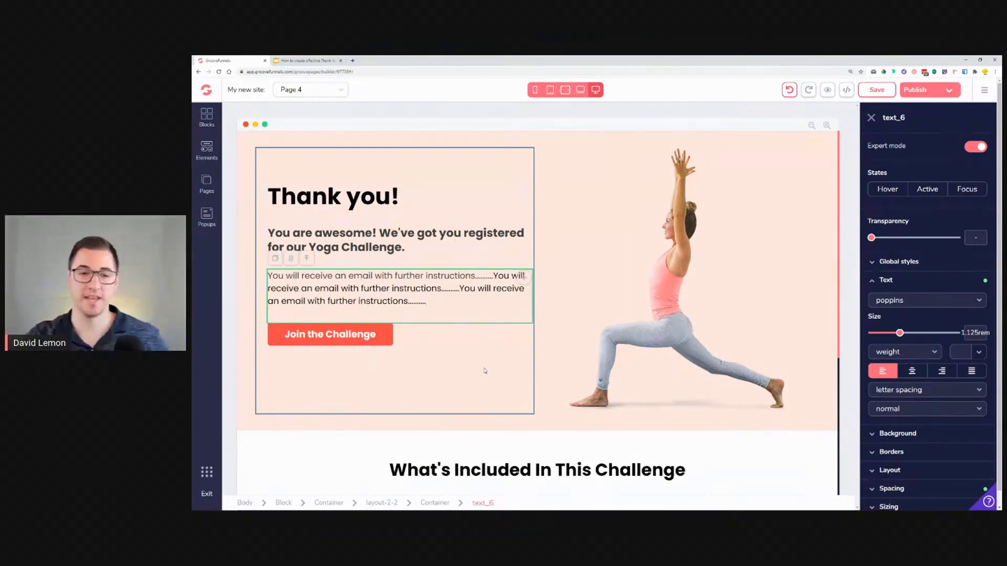
Step: Change the hero button's label to 'JOIN THE PRIVATE YOGA CHALLENGE GROUP'
{"action": "left_click", "coordinate": [364, 346]}
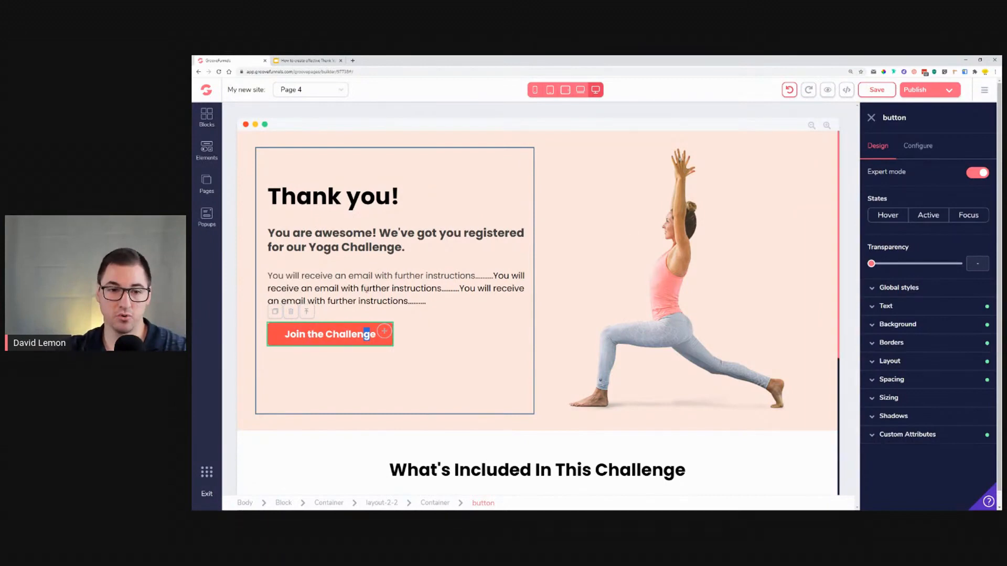
{"action": "left_click", "coordinate": [916, 148]}
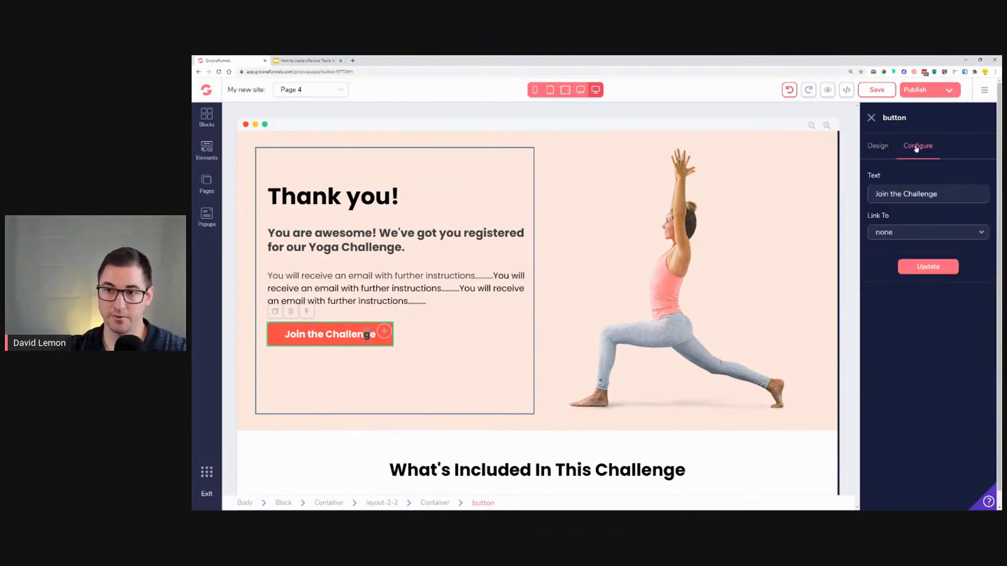
{"action": "triple_click", "coordinate": [936, 193]}
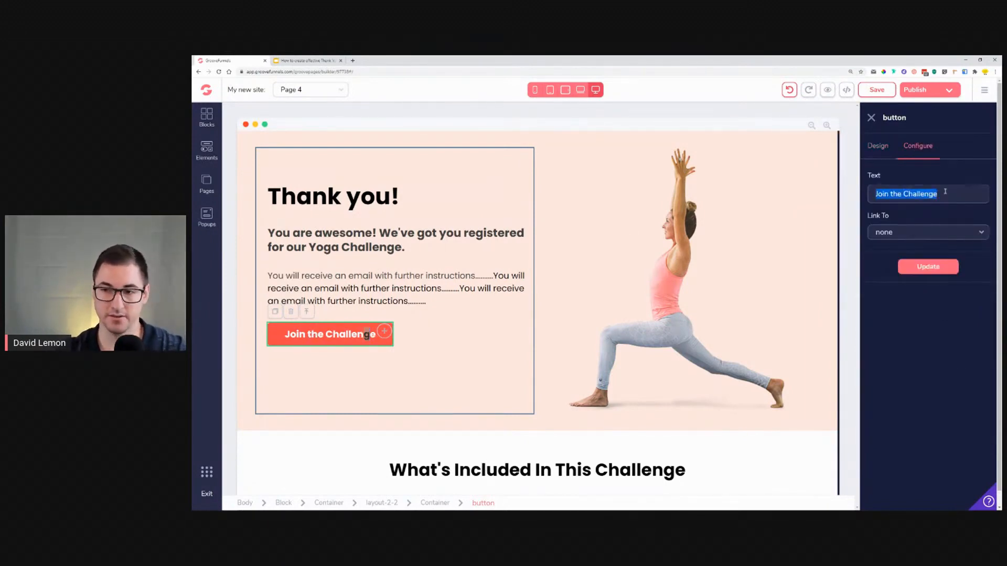
{"action": "type", "text": "J"}
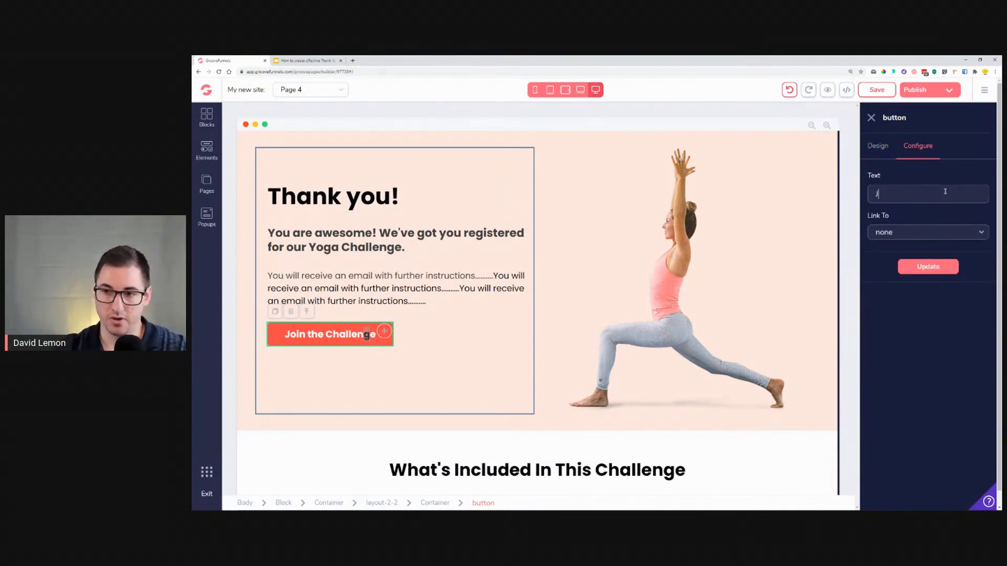
{"action": "type", "text": "OIIN THE "}
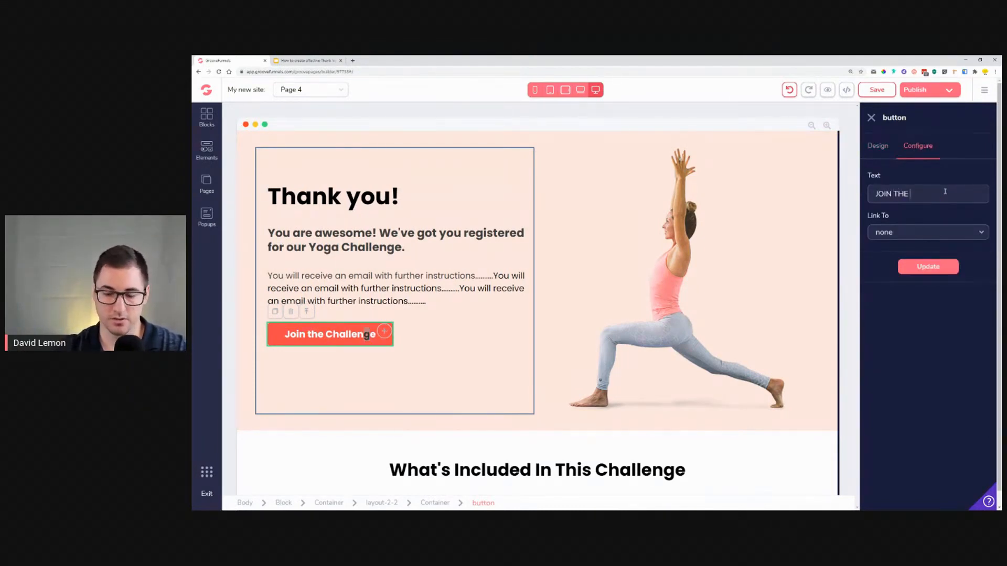
{"action": "type", "text": "PRIVATE YOGA CHAA"}
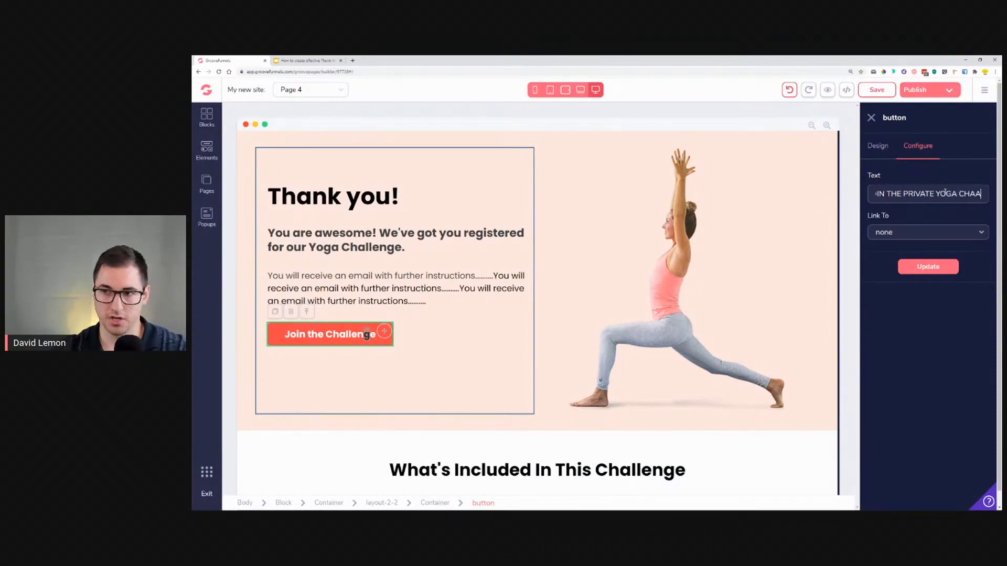
{"action": "key", "text": "BackSpace"}
{"action": "type", "text": "LLENGE"}
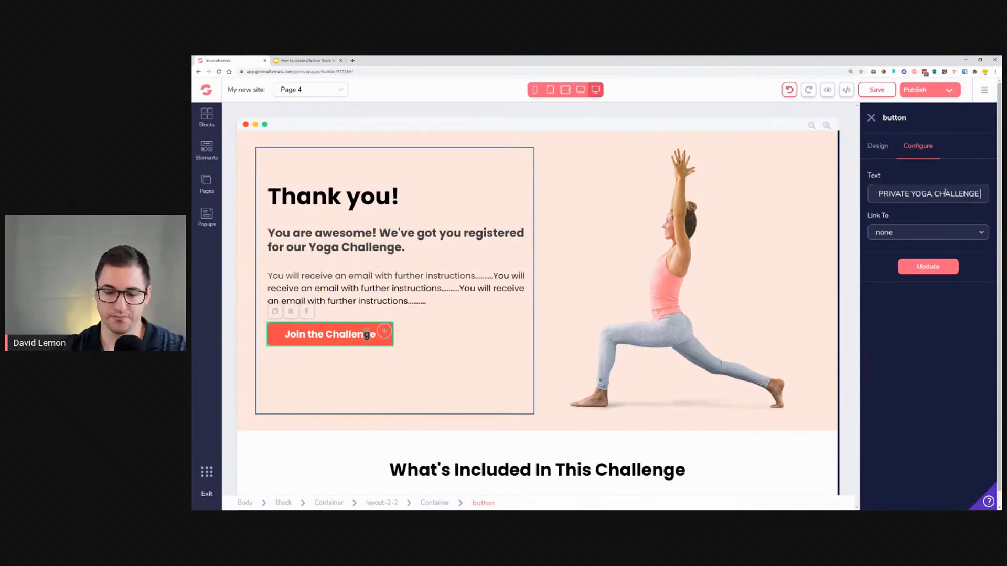
{"action": "type", "text": " GROUP"}
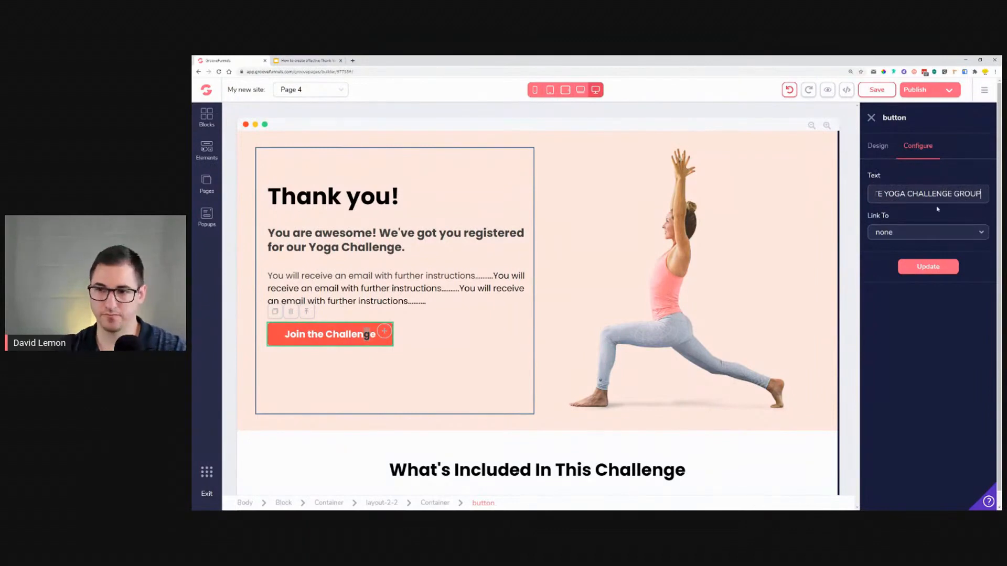
{"action": "left_click", "coordinate": [933, 267]}
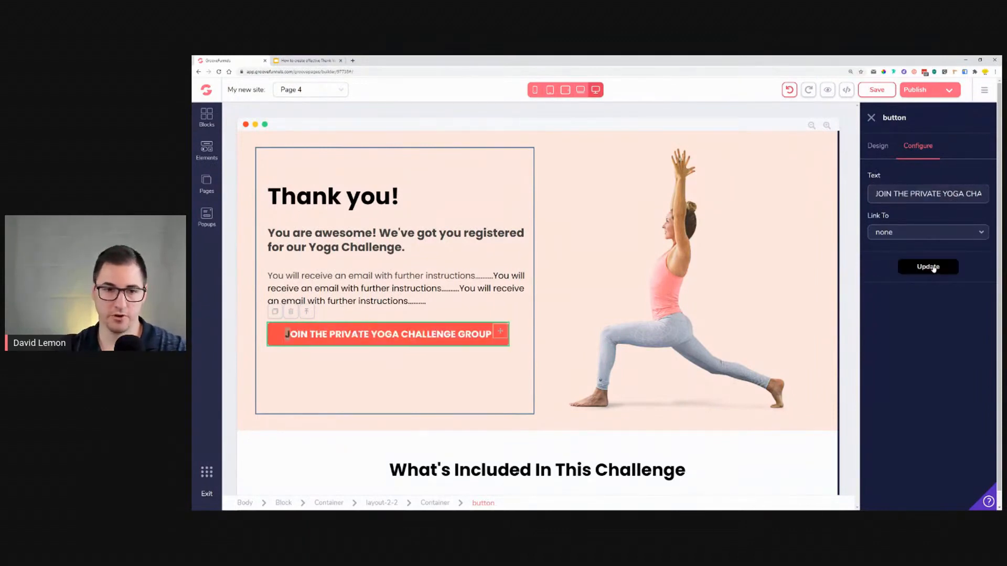
Step: Reduce the button's text size to 1rem
{"action": "left_click", "coordinate": [876, 146]}
{"action": "left_click", "coordinate": [903, 307]}
{"action": "left_click_drag", "start_coordinate": [906, 363], "coordinate": [894, 362]}
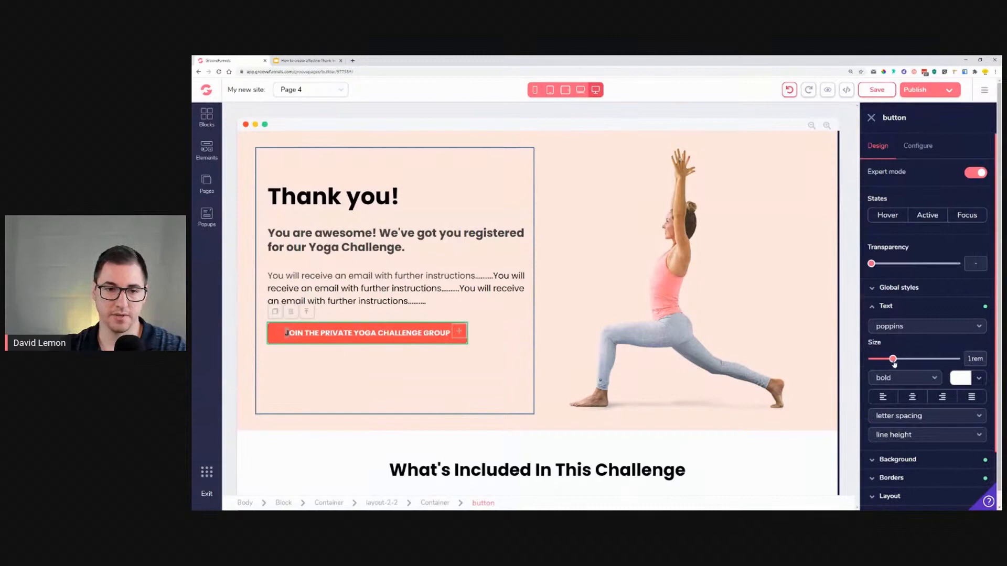
{"action": "left_click", "coordinate": [374, 389]}
{"action": "left_click", "coordinate": [388, 334]}
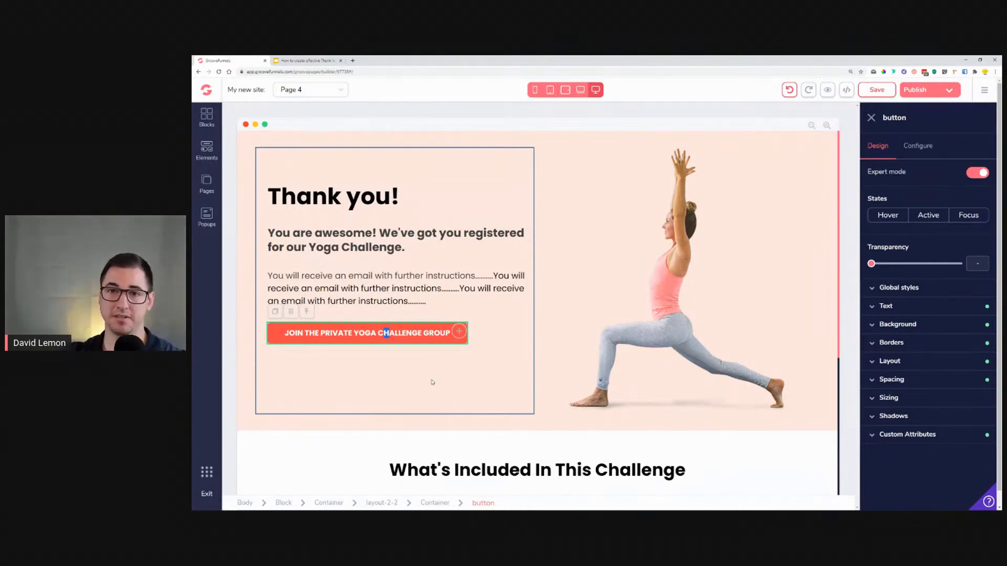
Step: Rewrite the section heading below the hero as 'Here are the next steps...'
{"action": "left_click", "coordinate": [656, 307]}
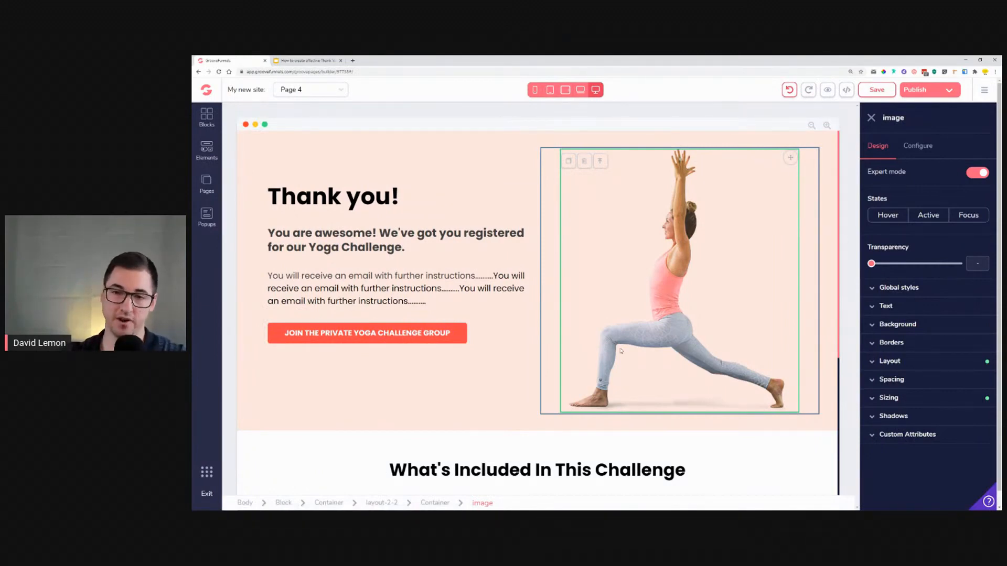
{"action": "scroll", "coordinate": [501, 281], "scroll_direction": "down", "scroll_amount": 5}
{"action": "scroll", "coordinate": [429, 330], "scroll_direction": "up", "scroll_amount": 5}
{"action": "scroll", "coordinate": [487, 346], "scroll_direction": "down", "scroll_amount": 5}
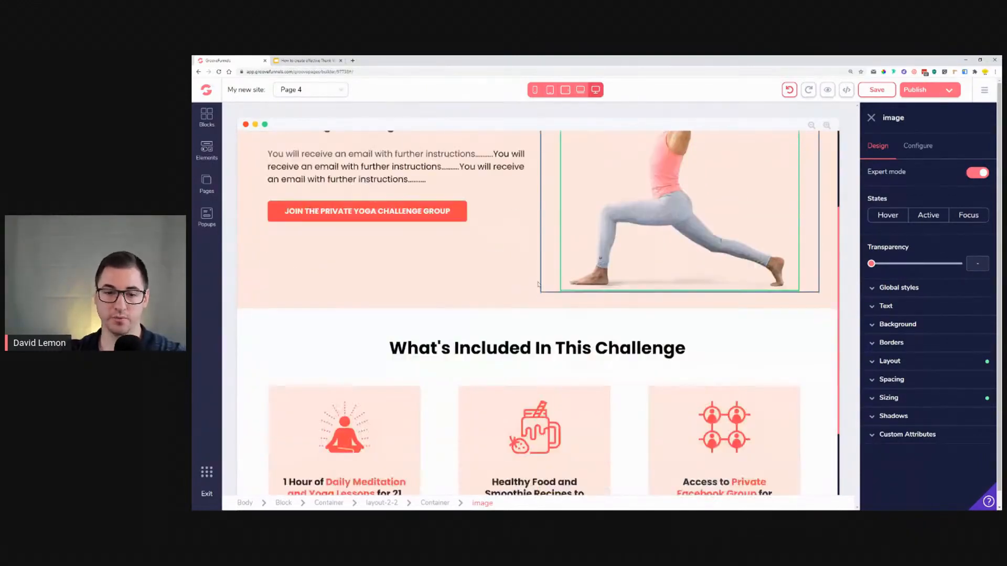
{"action": "double_click", "coordinate": [549, 250]}
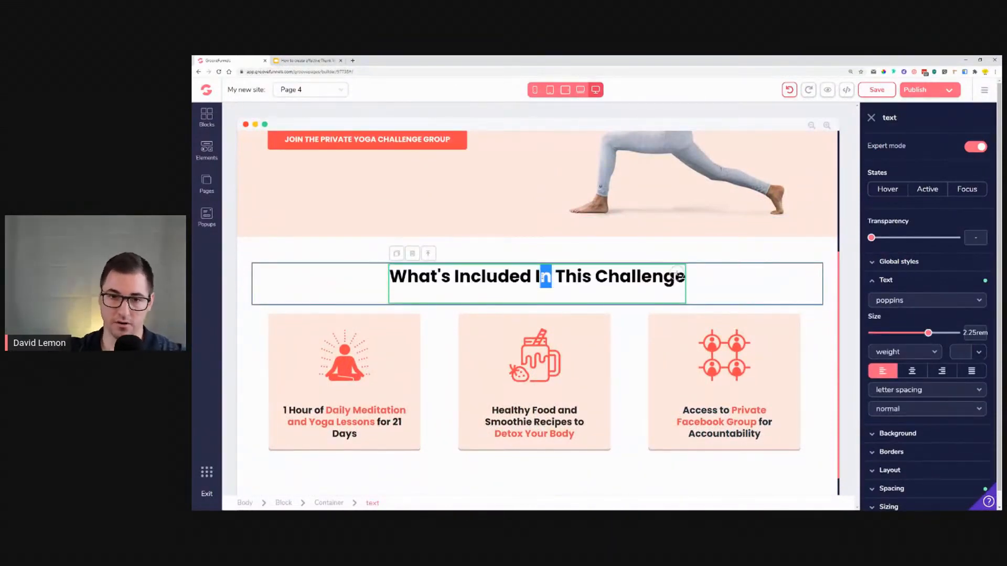
{"action": "type", "text": "HEre"}
{"action": "key", "text": "BackSpace"}
{"action": "key", "text": "BackSpace"}
{"action": "key", "text": "BackSpace"}
{"action": "type", "text": "ere are"}
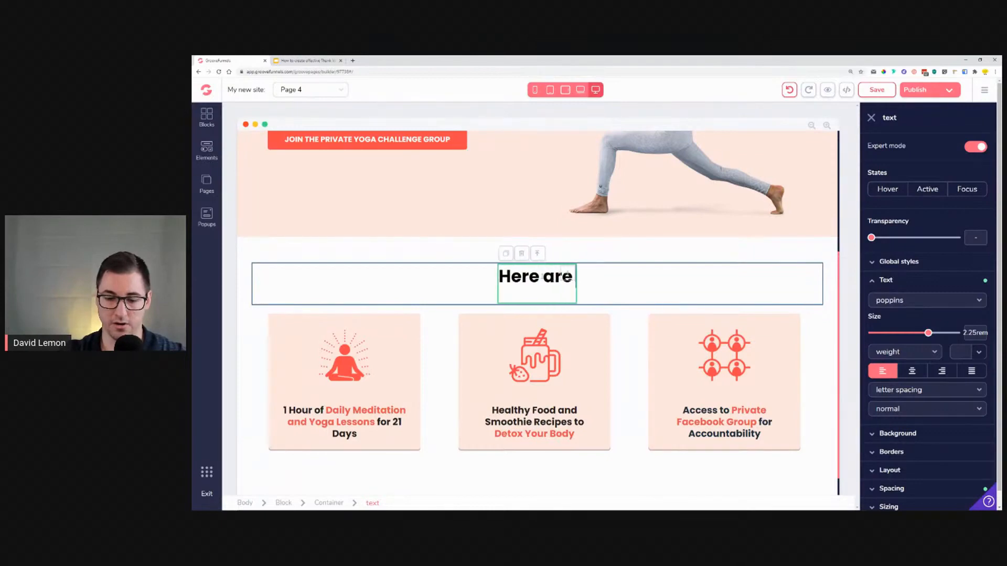
{"action": "type", "text": " the next s"}
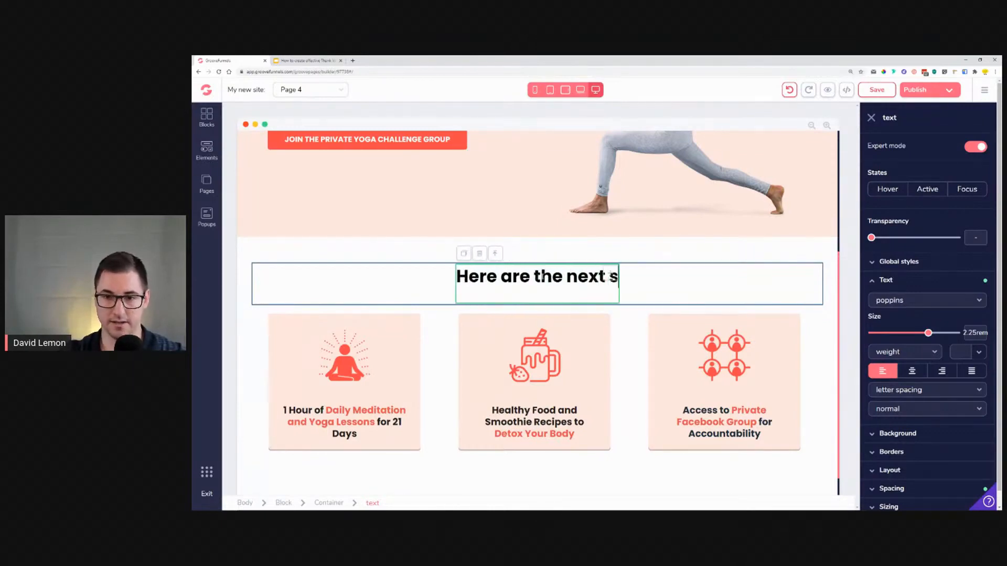
{"action": "type", "text": "teps..."}
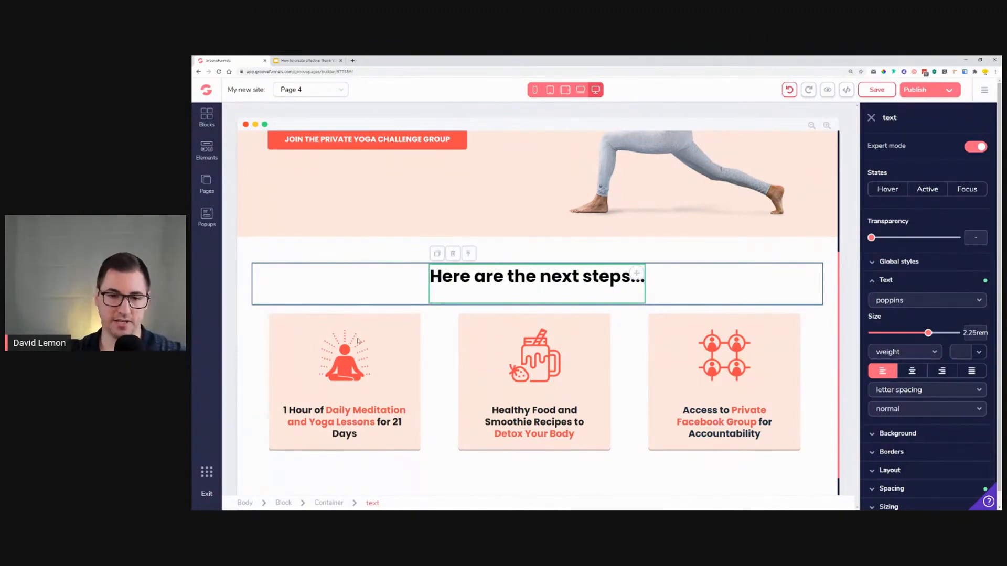
Step: Add an Icon element at the top of the first feature card
{"action": "left_click", "coordinate": [351, 370]}
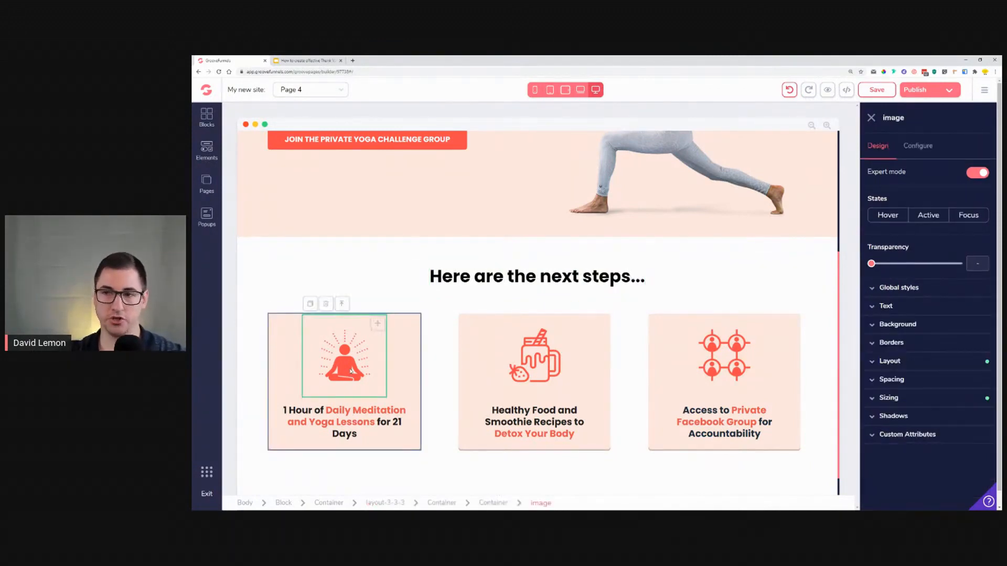
{"action": "double_click", "coordinate": [892, 117]}
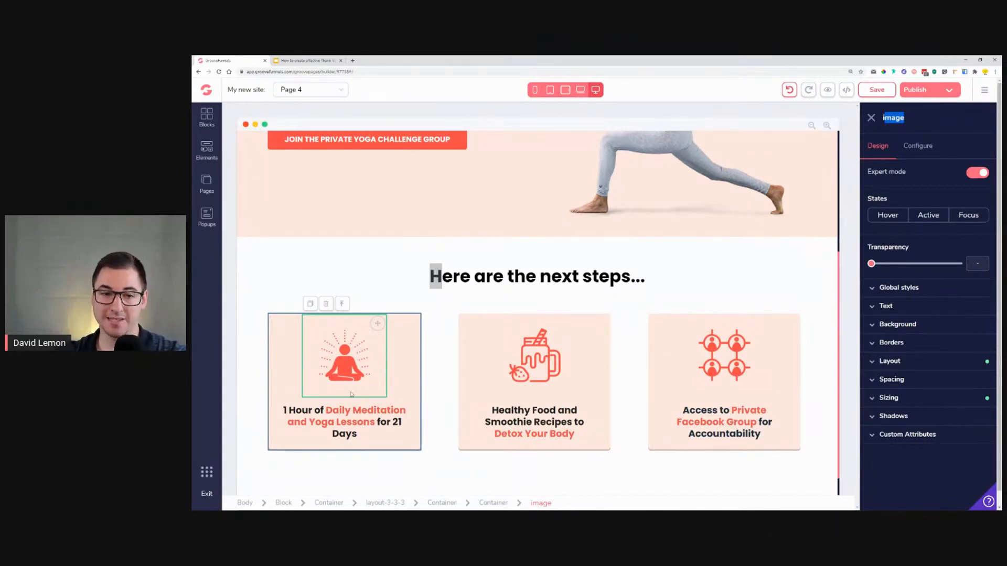
{"action": "left_click", "coordinate": [208, 151]}
{"action": "scroll", "coordinate": [281, 327], "scroll_direction": "down", "scroll_amount": 8}
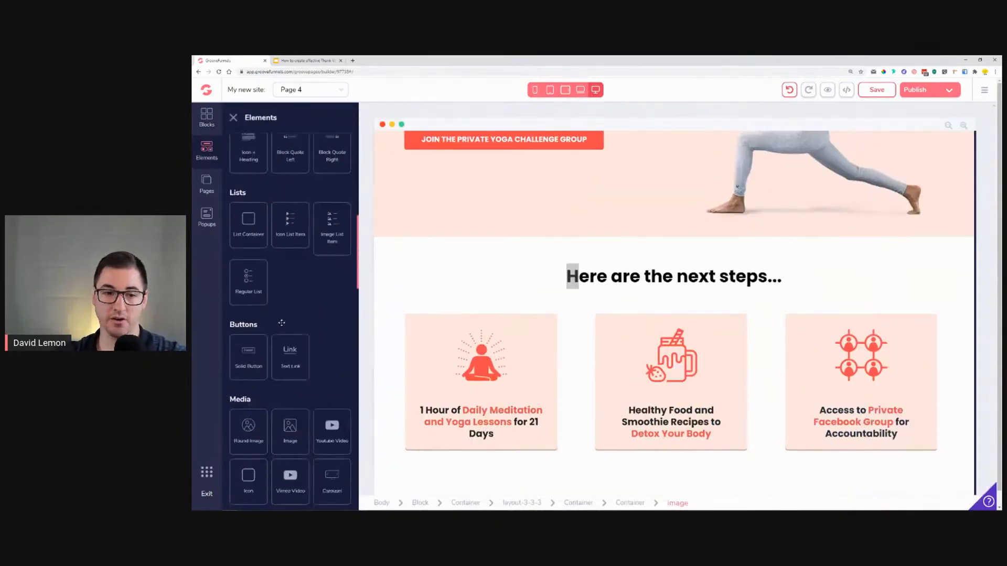
{"action": "scroll", "coordinate": [282, 327], "scroll_direction": "down", "scroll_amount": 1}
{"action": "left_click_drag", "start_coordinate": [296, 356], "coordinate": [473, 374]}
{"action": "left_click", "coordinate": [481, 322]}
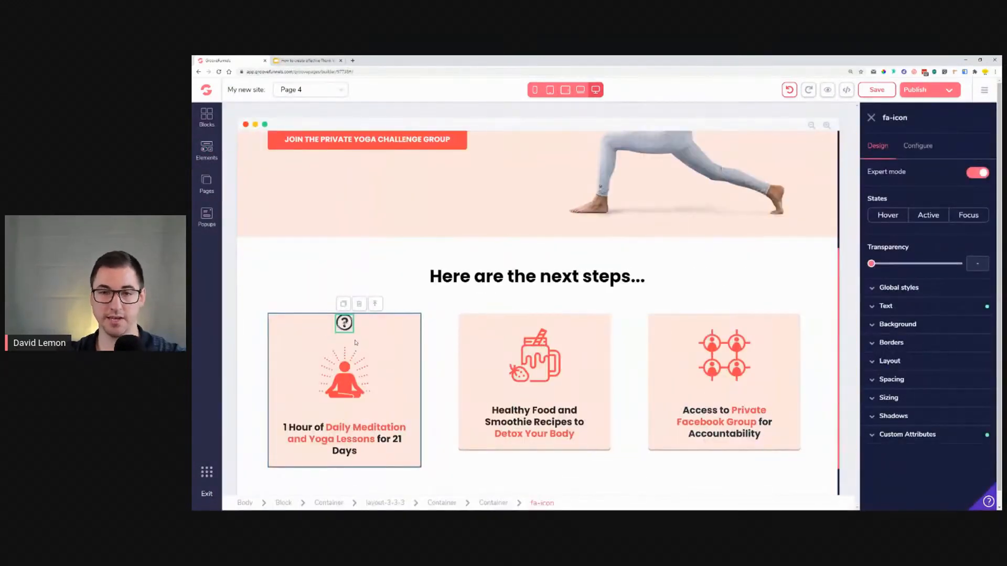
Step: Search the icon library for yoga, sport and ball icons
{"action": "left_click", "coordinate": [919, 148]}
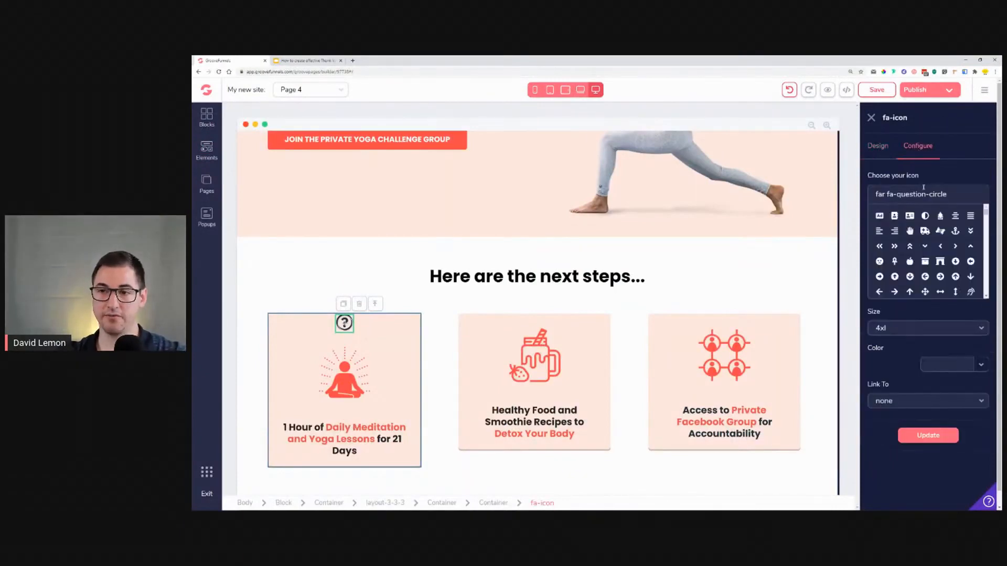
{"action": "triple_click", "coordinate": [930, 194]}
{"action": "type", "text": "yoa"}
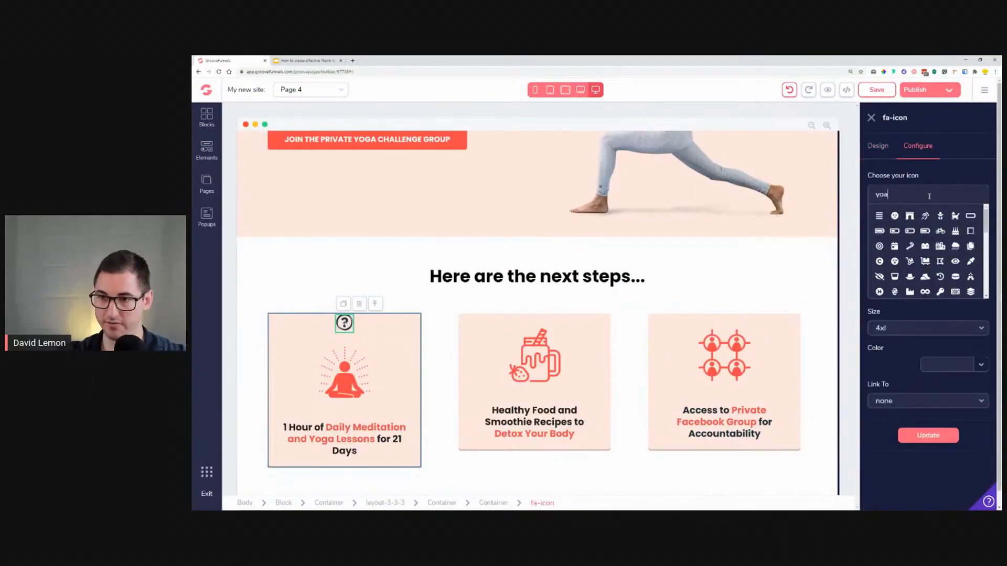
{"action": "key", "text": "BackSpace"}
{"action": "type", "text": "g"}
{"action": "key", "text": "BackSpace"}
{"action": "key", "text": "BackSpace"}
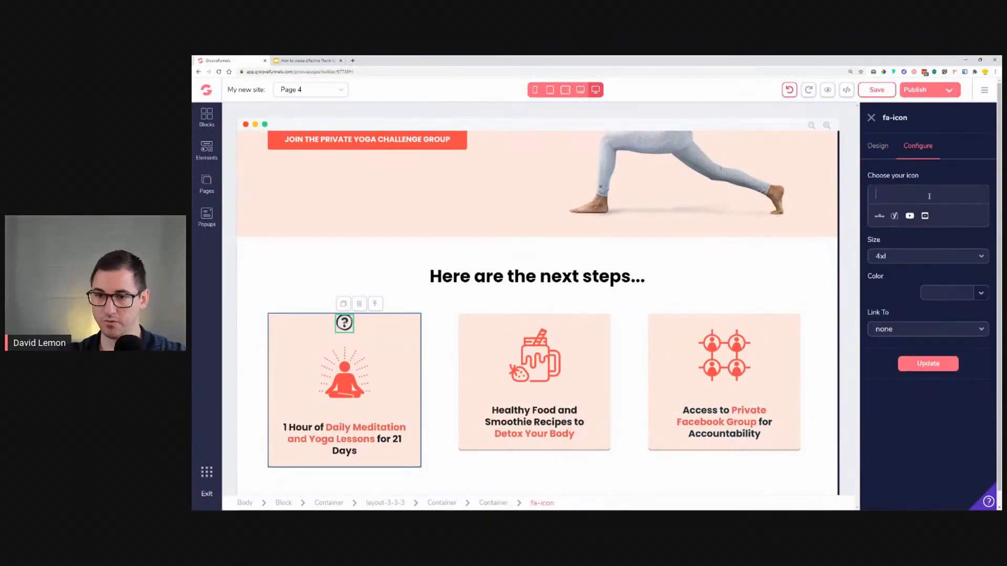
{"action": "type", "text": "spo"}
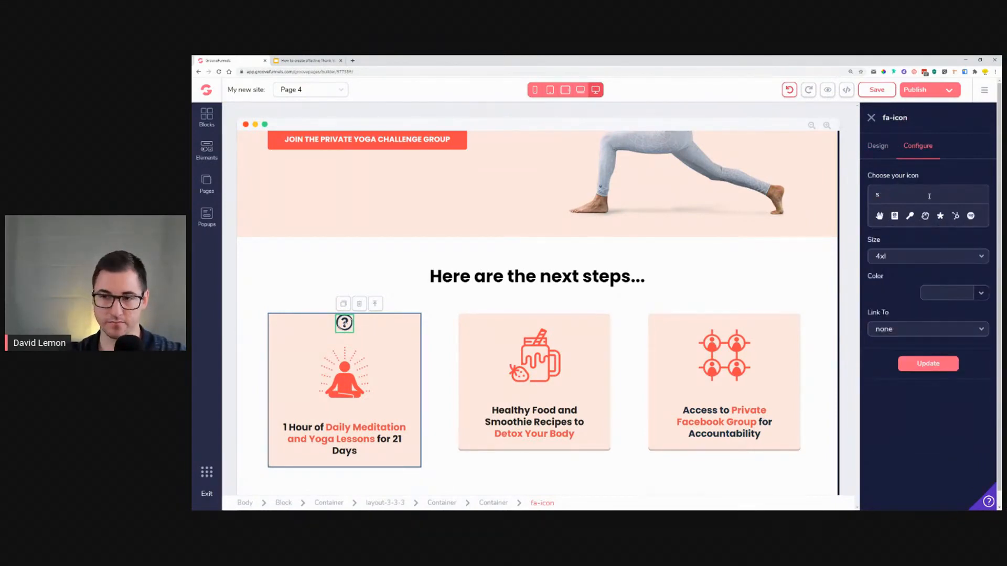
{"action": "key", "text": "BackSpace"}
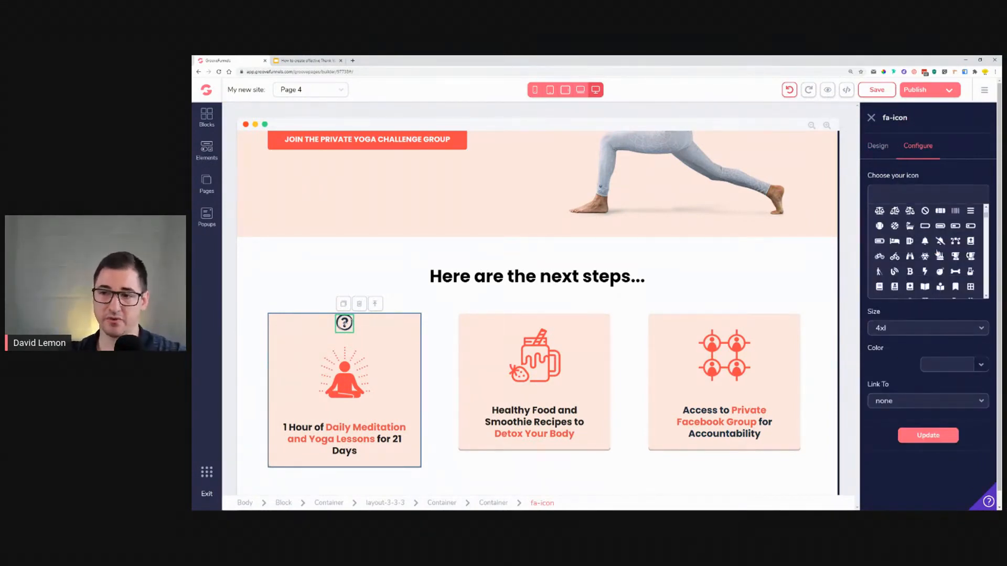
{"action": "type", "text": "ball"}
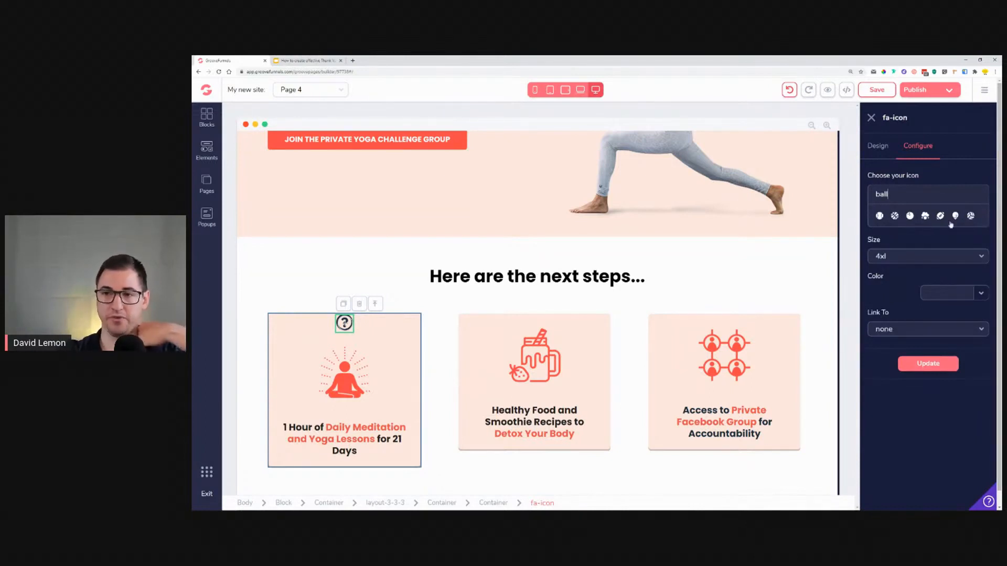
{"action": "key", "text": "ctrl+a"}
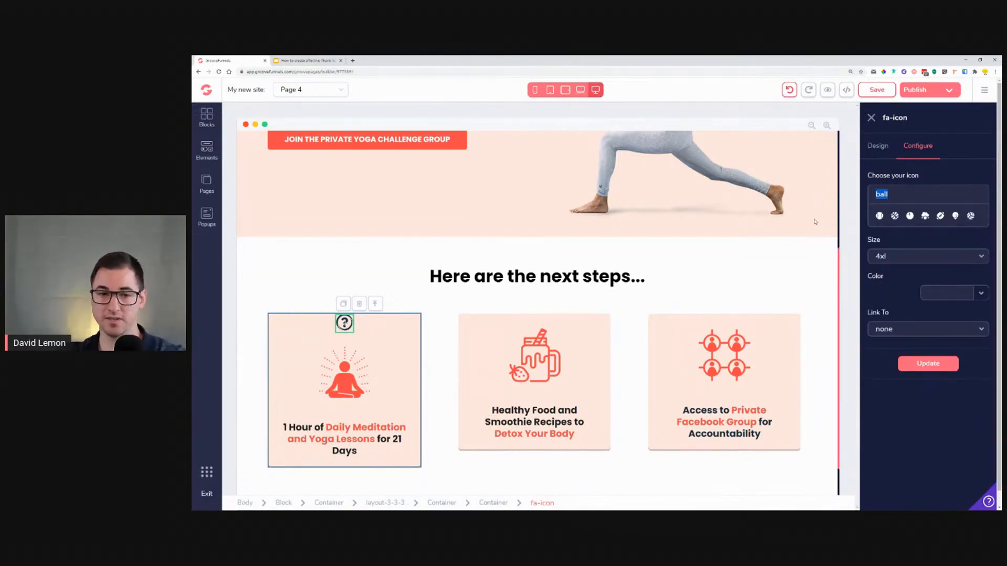
Step: Delete the added icon from the first feature card
{"action": "left_click", "coordinate": [356, 336]}
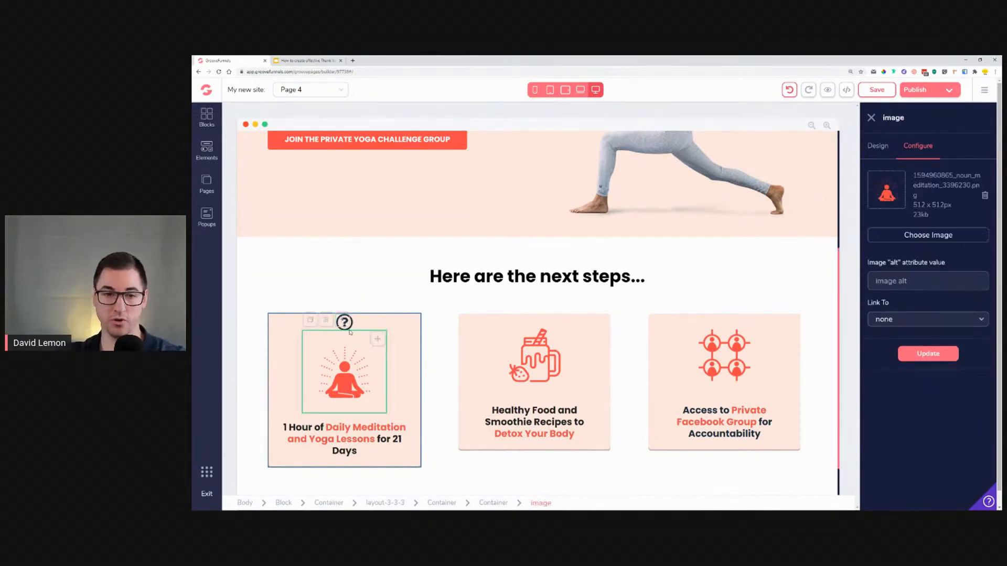
{"action": "left_click", "coordinate": [351, 332]}
{"action": "left_click", "coordinate": [349, 325]}
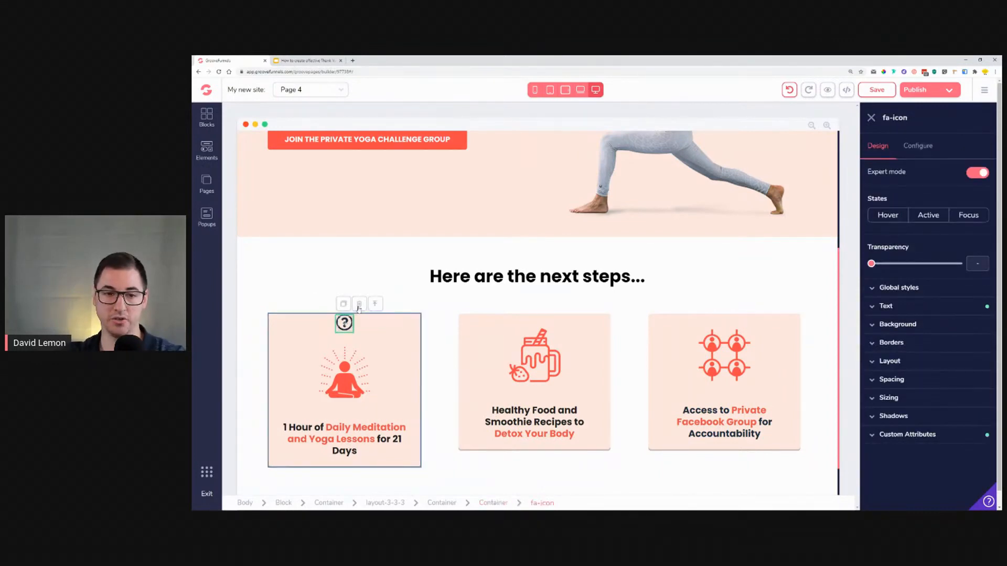
{"action": "left_click", "coordinate": [358, 305]}
{"action": "left_click", "coordinate": [617, 308]}
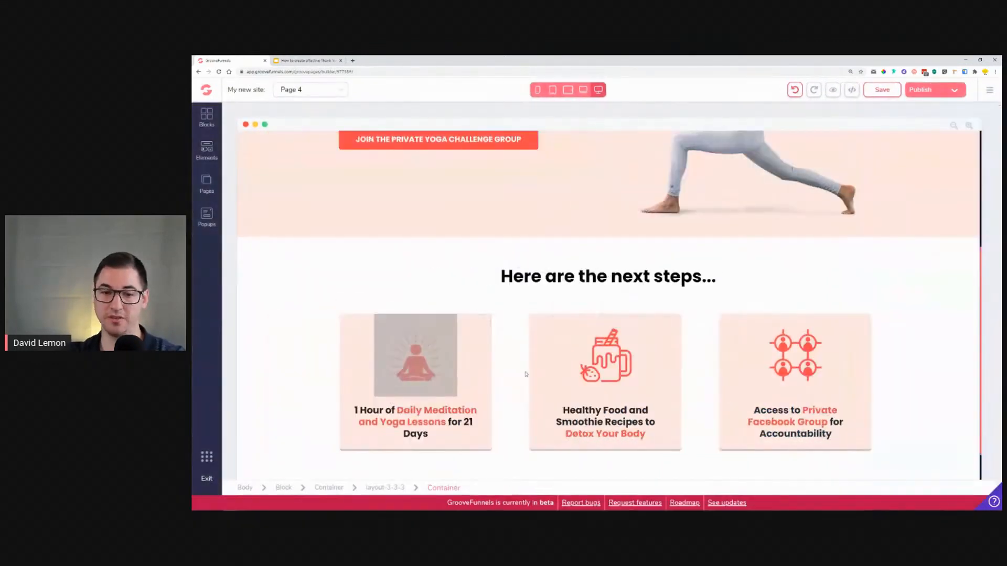
Step: Delete the first card's caption text and select the placeholder text left in it
{"action": "left_click", "coordinate": [378, 415]}
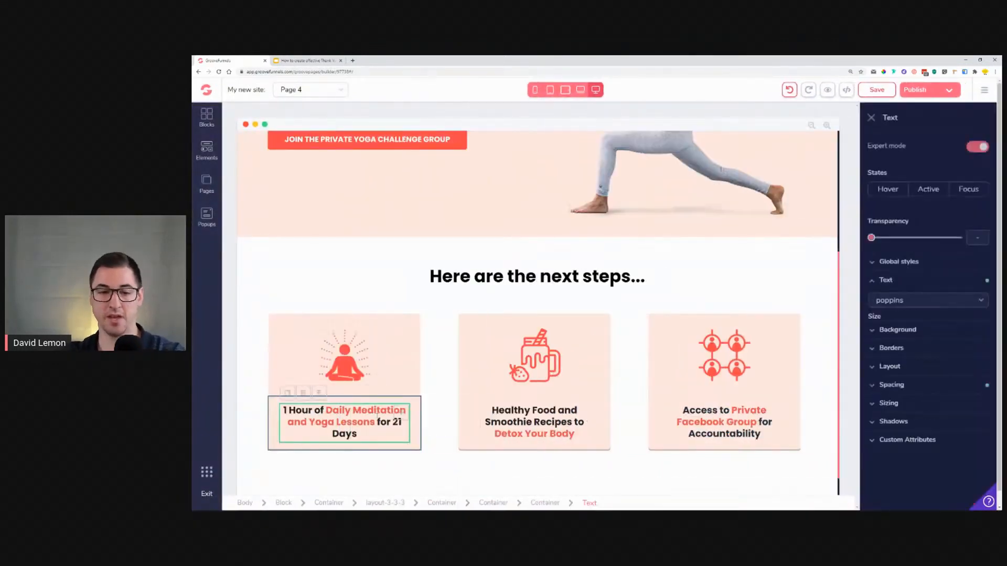
{"action": "left_click_drag", "start_coordinate": [358, 434], "coordinate": [284, 410]}
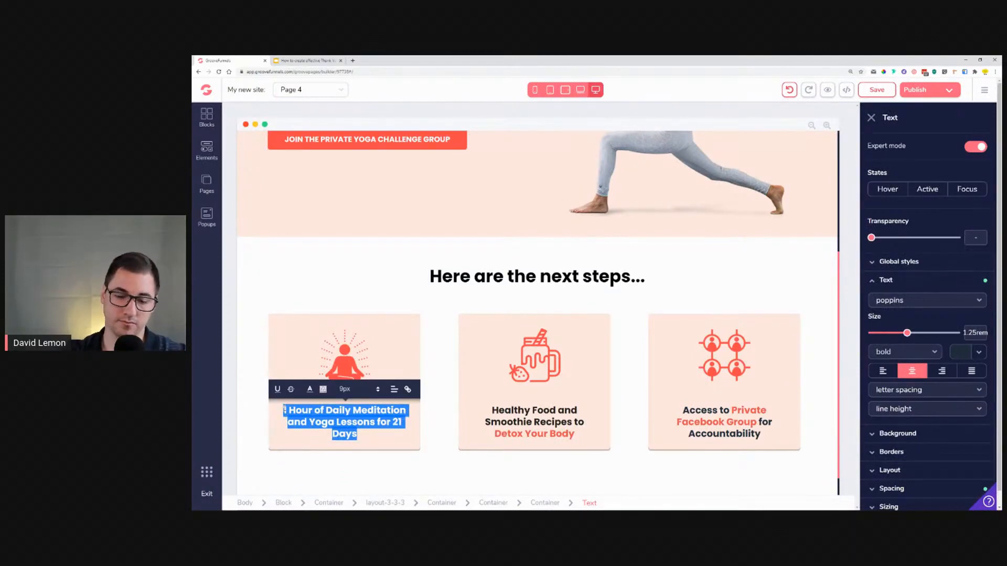
{"action": "key", "text": "BackSpace"}
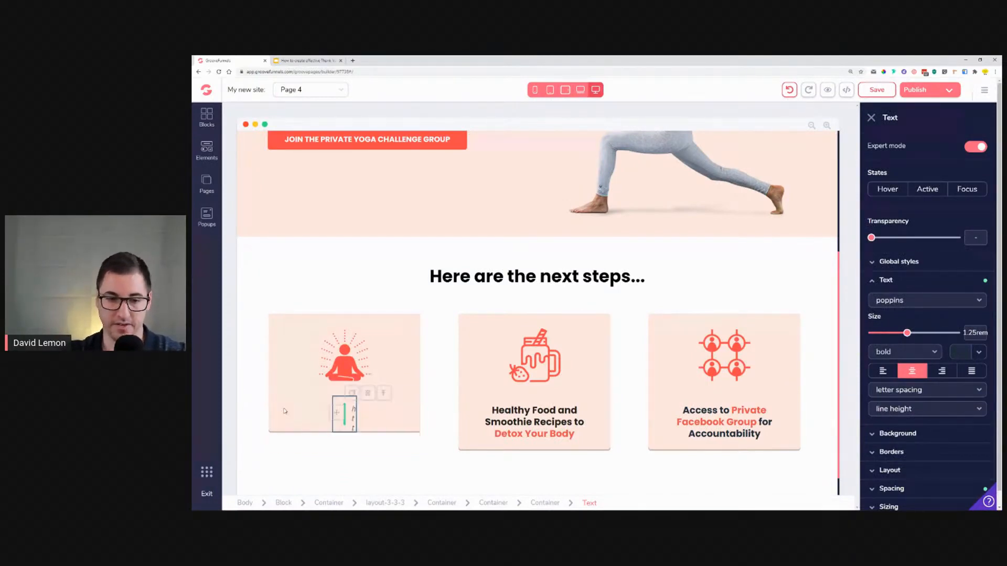
{"action": "left_click", "coordinate": [345, 426]}
{"action": "left_click", "coordinate": [345, 411]}
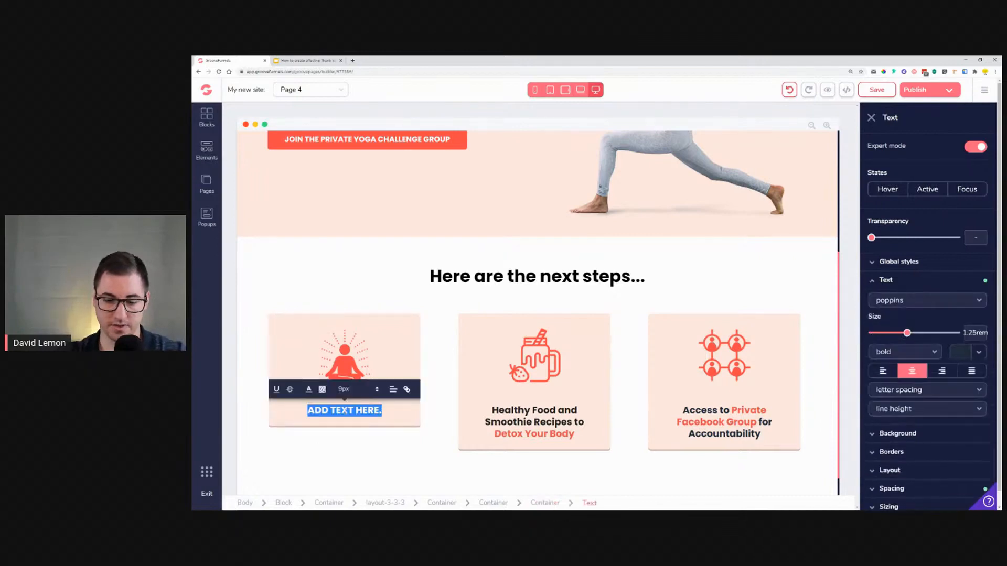
Step: Write "Visit our YOGA SHOP" as the first feature card's caption
{"action": "type", "text": "Visit our Yo"}
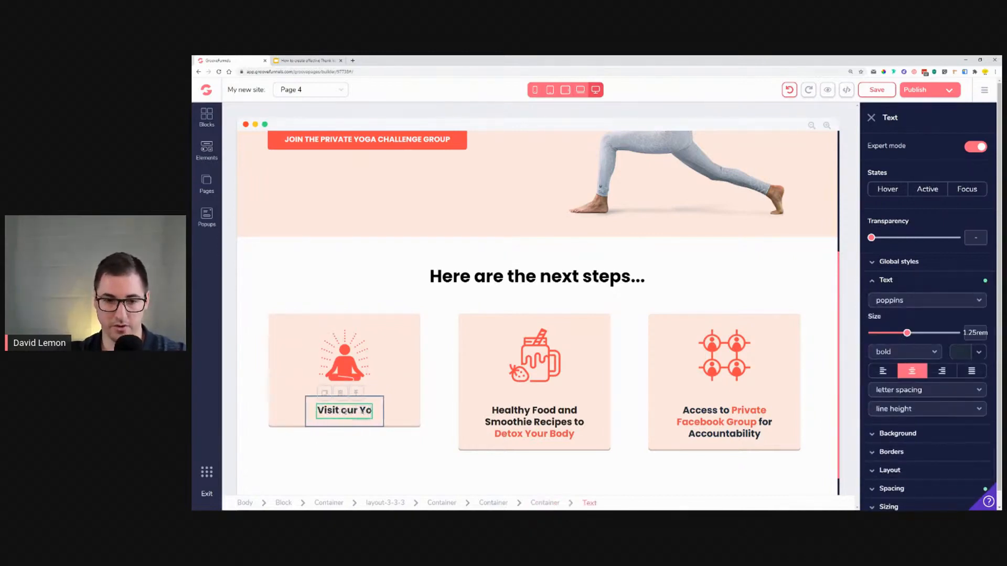
{"action": "type", "text": "ga"}
{"action": "key", "text": "BackSpace"}
{"action": "key", "text": "BackSpace"}
{"action": "key", "text": "BackSpace"}
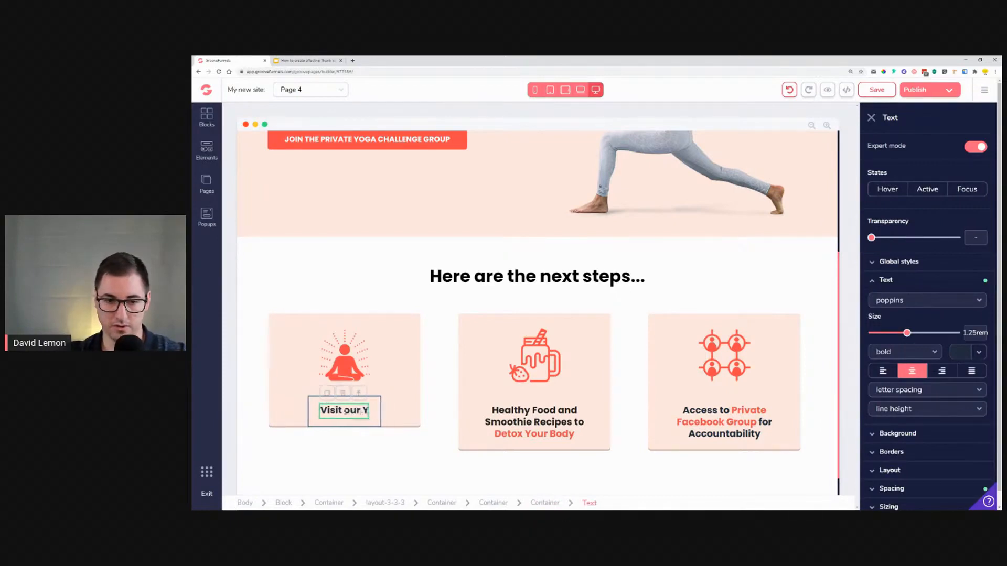
{"action": "type", "text": "OGA SHO"}
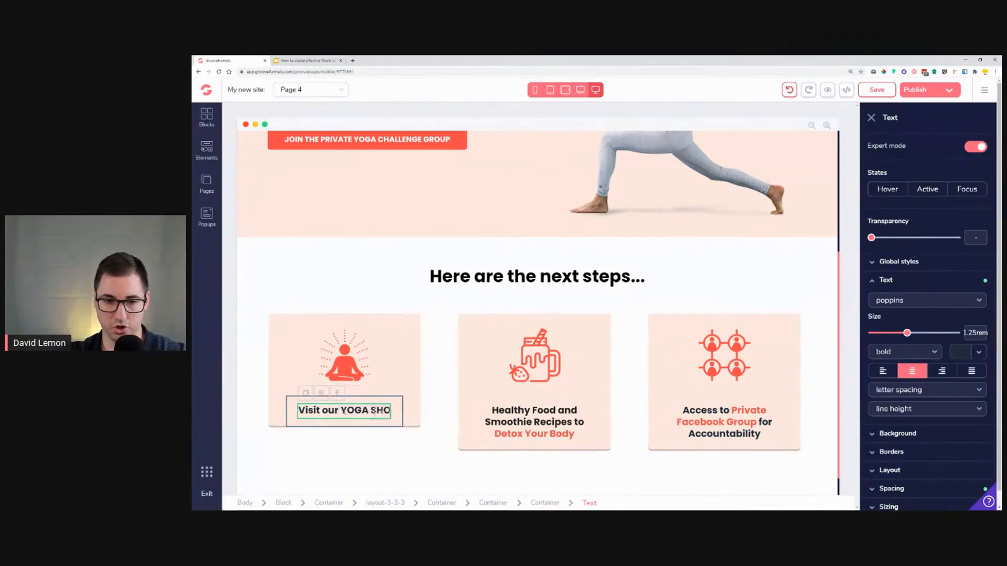
{"action": "type", "text": "P"}
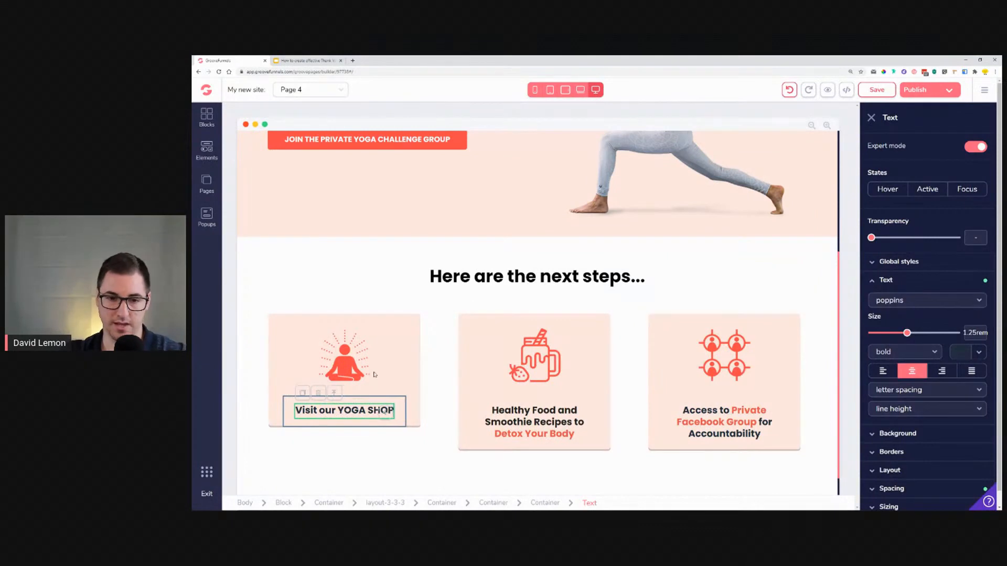
Step: Copy the hero's "JOIN THE PRIVATE YOGA CHALLENGE GROUP" button into the first feature card below its caption
{"action": "left_click", "coordinate": [396, 405]}
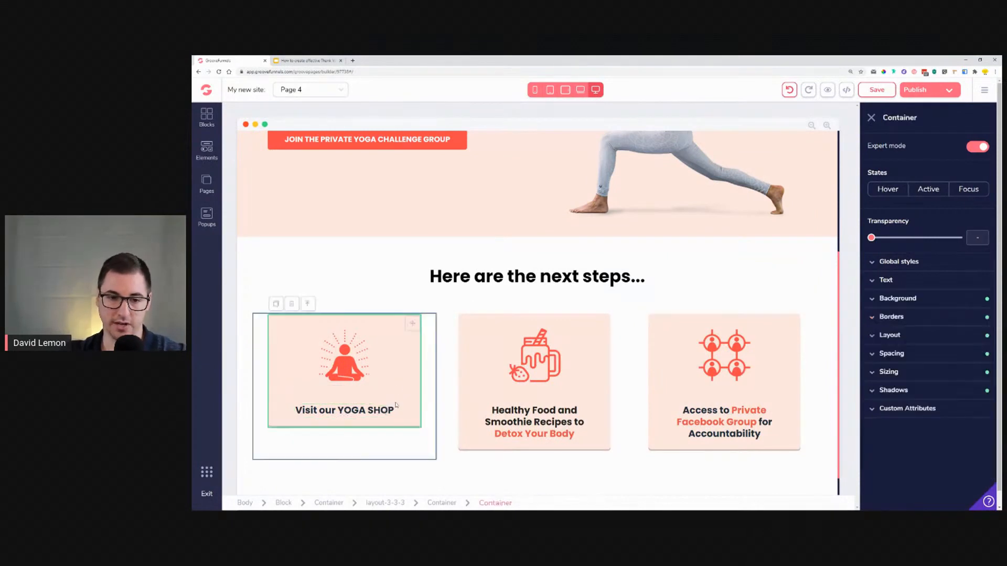
{"action": "left_click", "coordinate": [394, 145]}
{"action": "scroll", "coordinate": [390, 149], "scroll_direction": "up", "scroll_amount": 2}
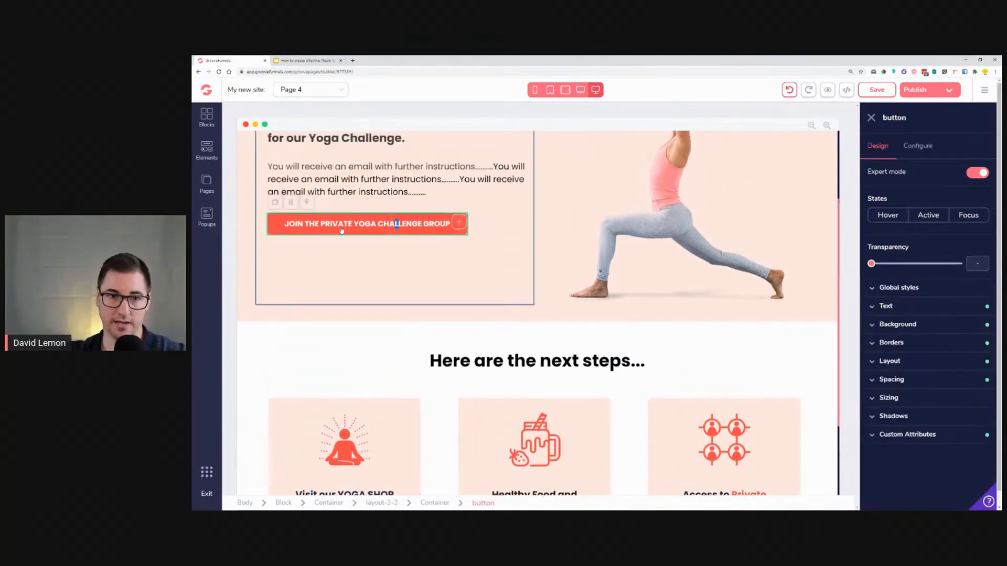
{"action": "left_click", "coordinate": [280, 203]}
{"action": "left_click_drag", "start_coordinate": [459, 245], "coordinate": [427, 391]}
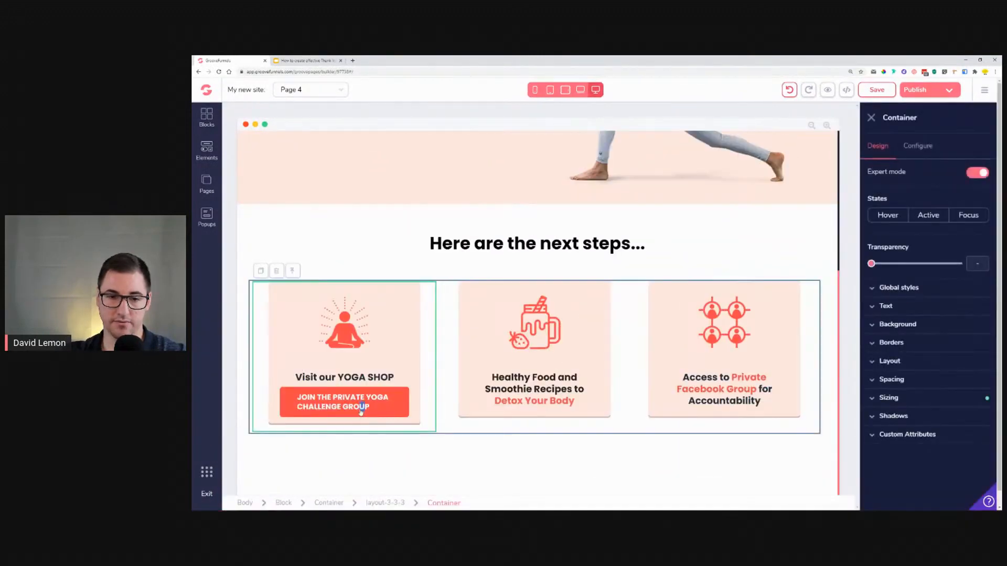
Step: Change the copied button's text to "VISIT THE YOGA SHOP"
{"action": "left_click", "coordinate": [360, 411]}
{"action": "double_click", "coordinate": [355, 408]}
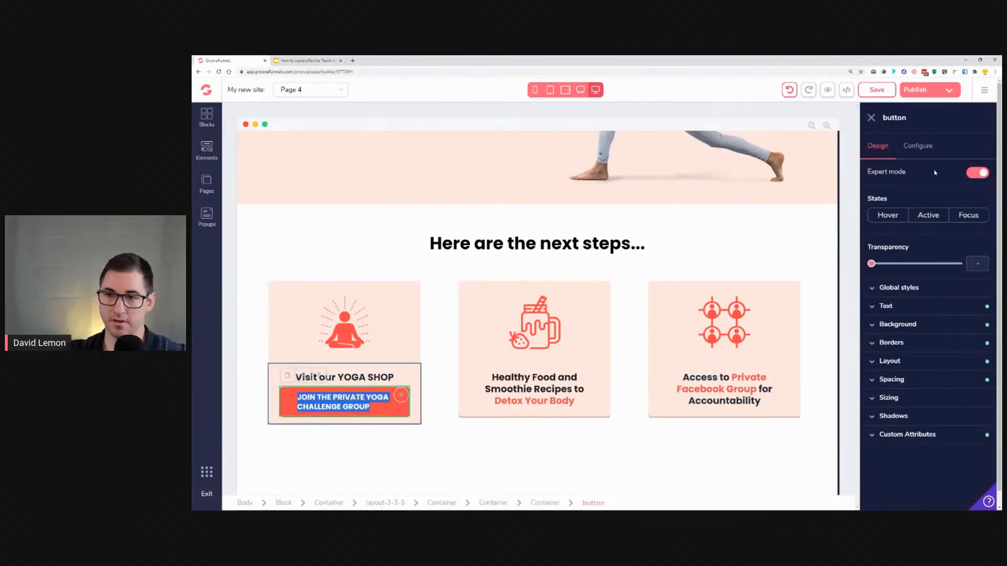
{"action": "left_click", "coordinate": [917, 152]}
{"action": "left_click_drag", "start_coordinate": [877, 193], "coordinate": [998, 202]}
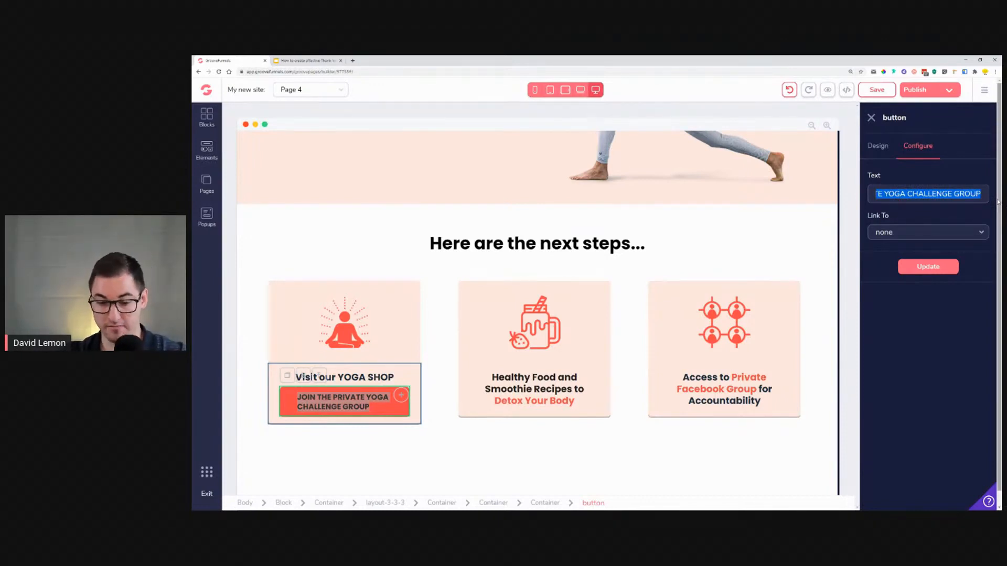
{"action": "type", "text": "ViSIT THE Y"}
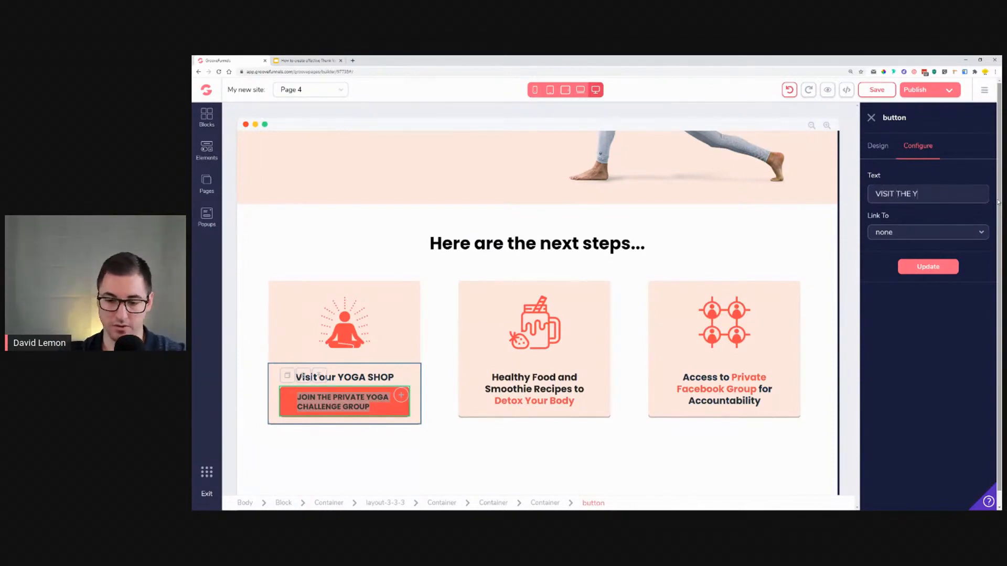
{"action": "type", "text": "OGA SHOW"}
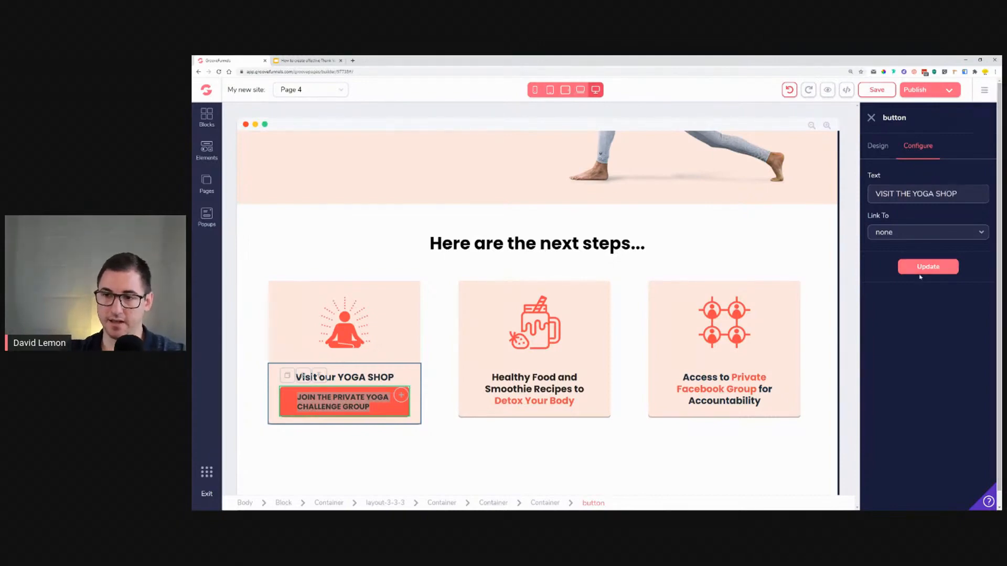
{"action": "left_click", "coordinate": [941, 266]}
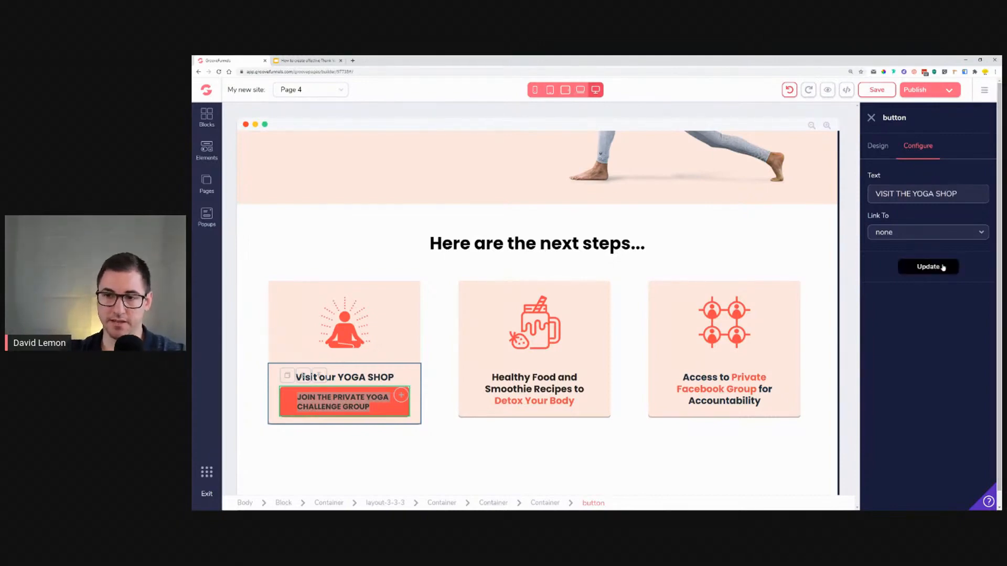
Step: Rewrite the first card's caption as "Check our amazing new selection of Yoga Mats"
{"action": "left_click", "coordinate": [378, 387]}
{"action": "double_click", "coordinate": [381, 385]}
{"action": "triple_click", "coordinate": [374, 384]}
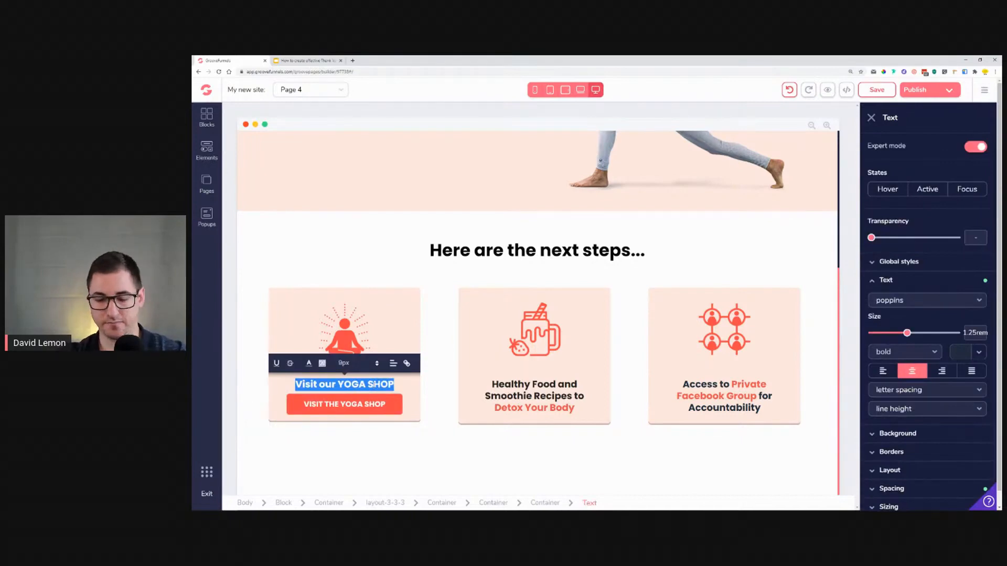
{"action": "type", "text": "CHE"}
{"action": "key", "text": "BackSpace"}
{"action": "key", "text": "BackSpace"}
{"action": "type", "text": "heck our amaz"}
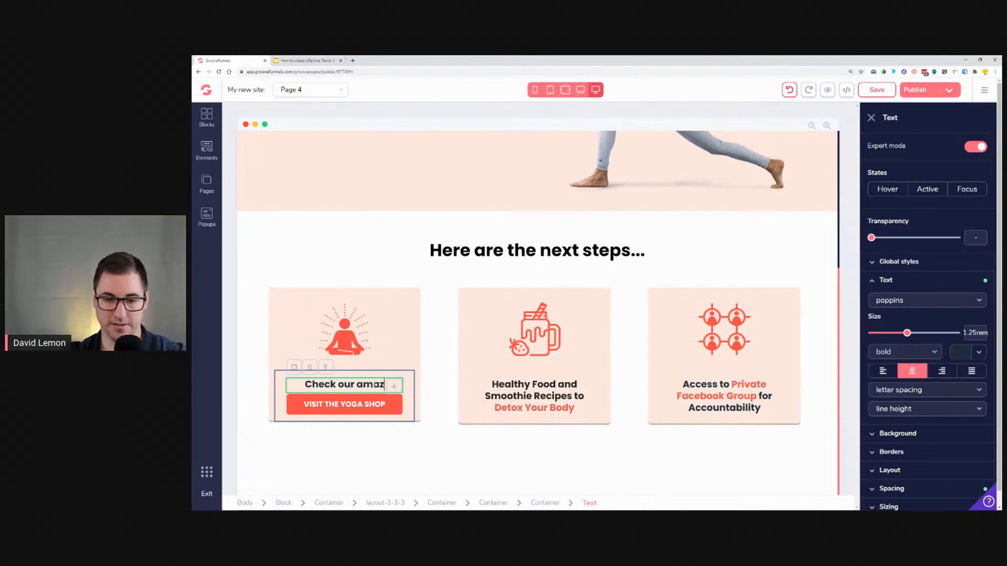
{"action": "type", "text": "ing new se"}
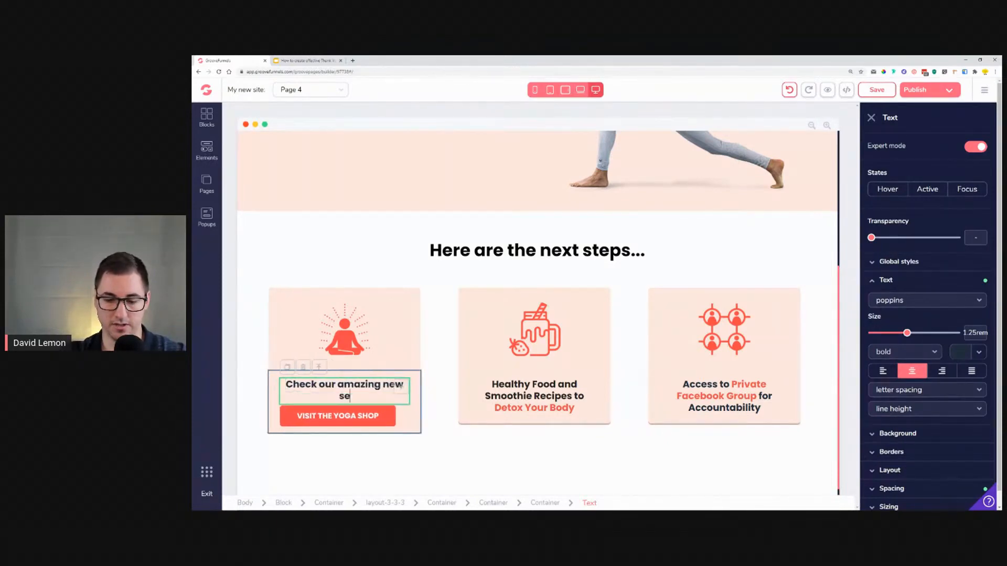
{"action": "type", "text": "lection of "}
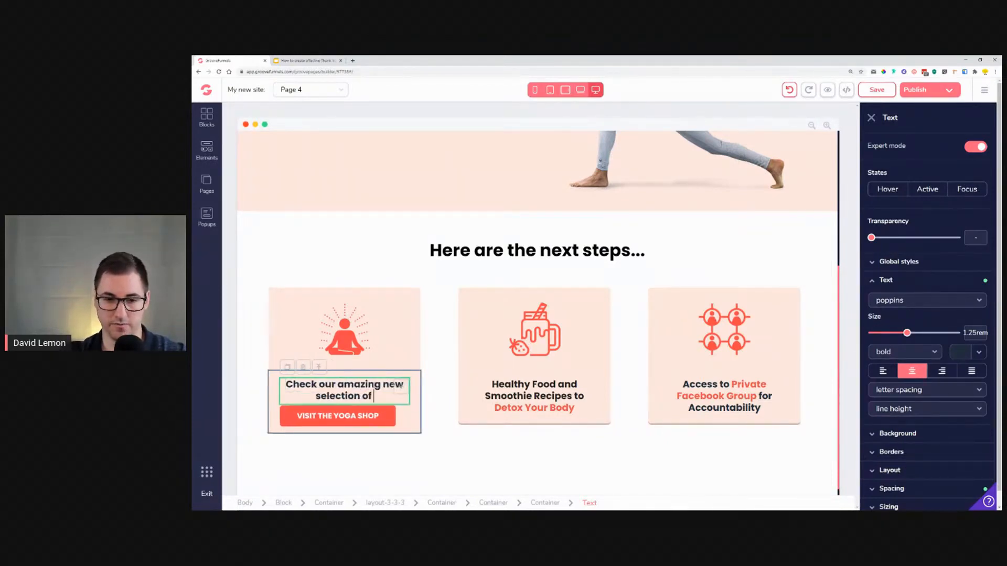
{"action": "type", "text": "yoga"}
{"action": "key", "text": "BackSpace"}
{"action": "key", "text": "BackSpace"}
{"action": "key", "text": "BackSpace"}
{"action": "key", "text": "BackSpace"}
{"action": "type", "text": "YOga"}
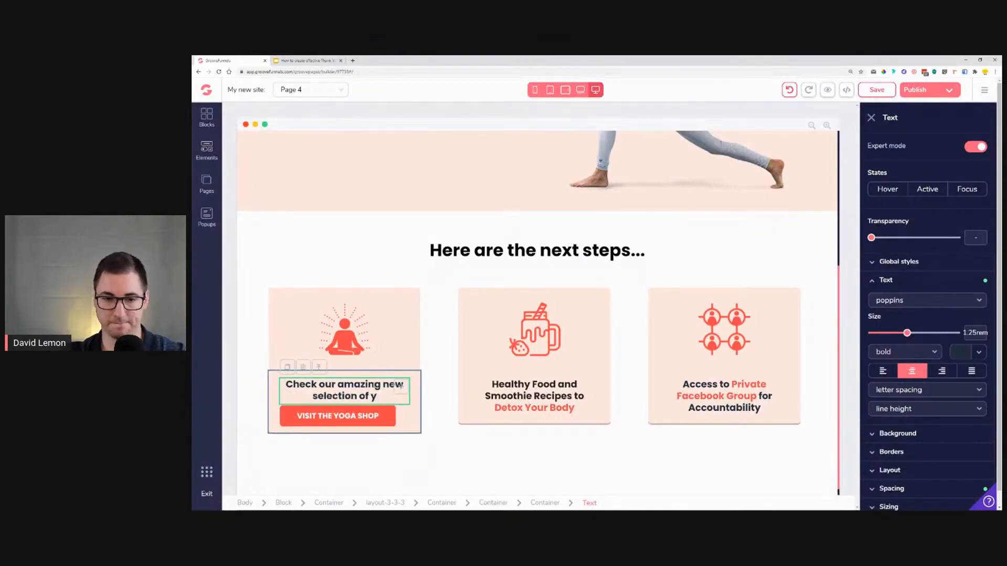
{"action": "key", "text": "BackSpace"}
{"action": "key", "text": "BackSpace"}
{"action": "key", "text": "BackSpace"}
{"action": "type", "text": "oga"}
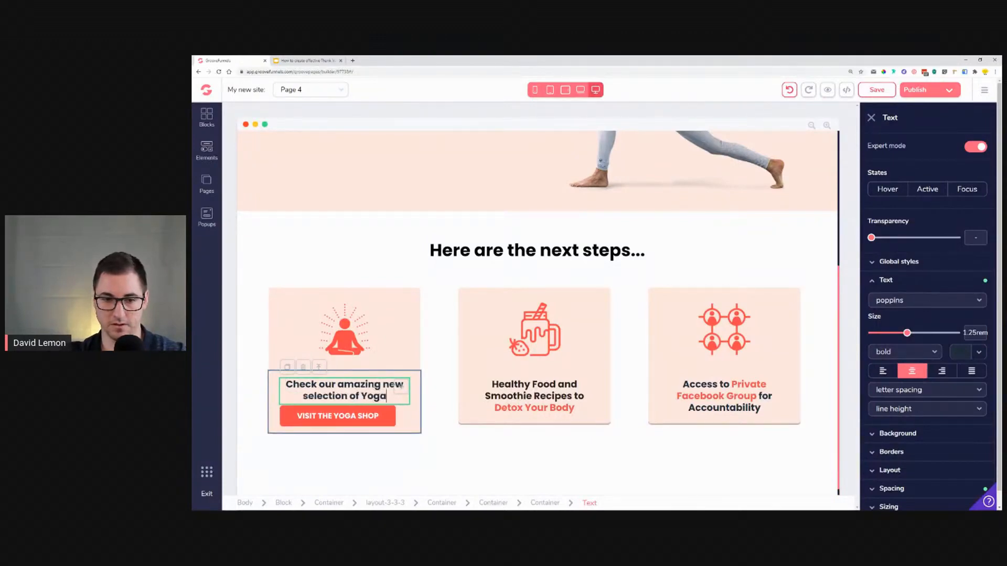
{"action": "type", "text": " Mats"}
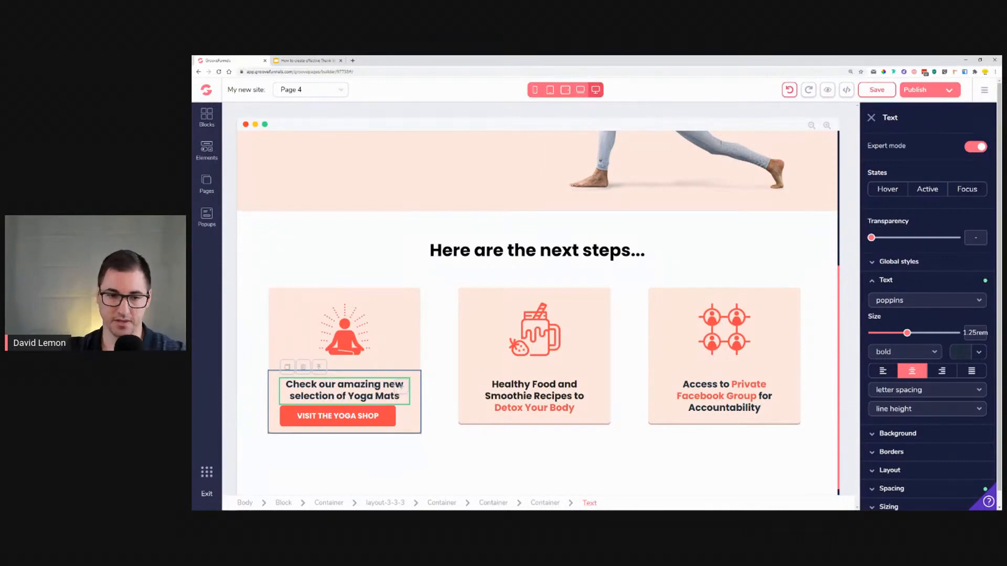
Step: Center the first card's caption and button by setting the container's vertical layout secondary alignment to center
{"action": "left_click", "coordinate": [411, 416]}
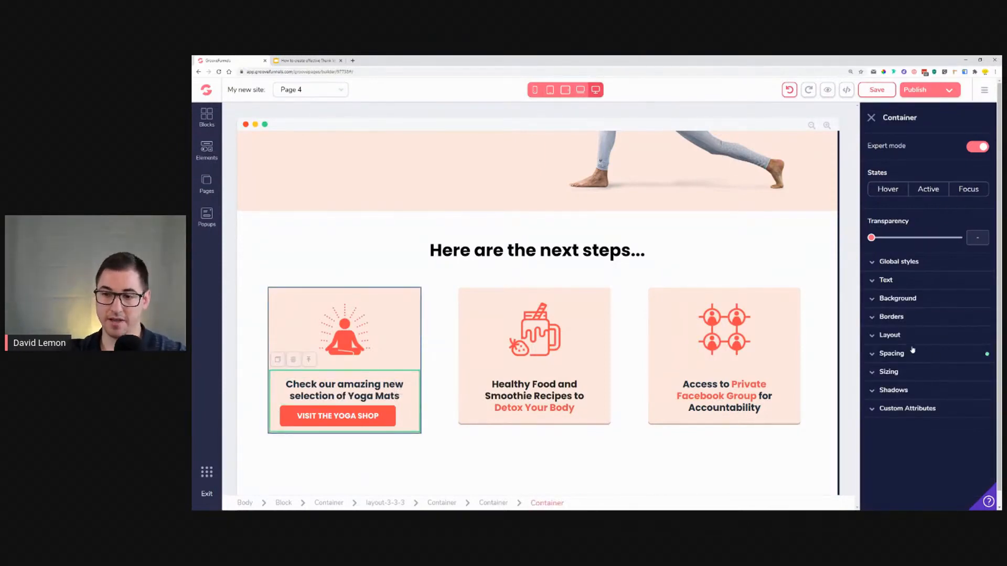
{"action": "left_click", "coordinate": [890, 335]}
{"action": "left_click", "coordinate": [965, 388]}
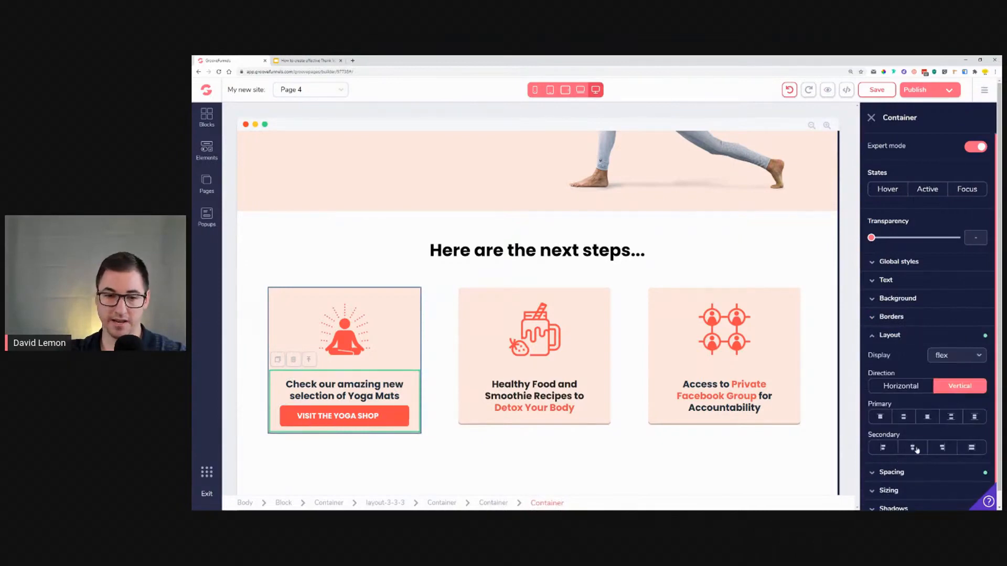
{"action": "left_click", "coordinate": [915, 449]}
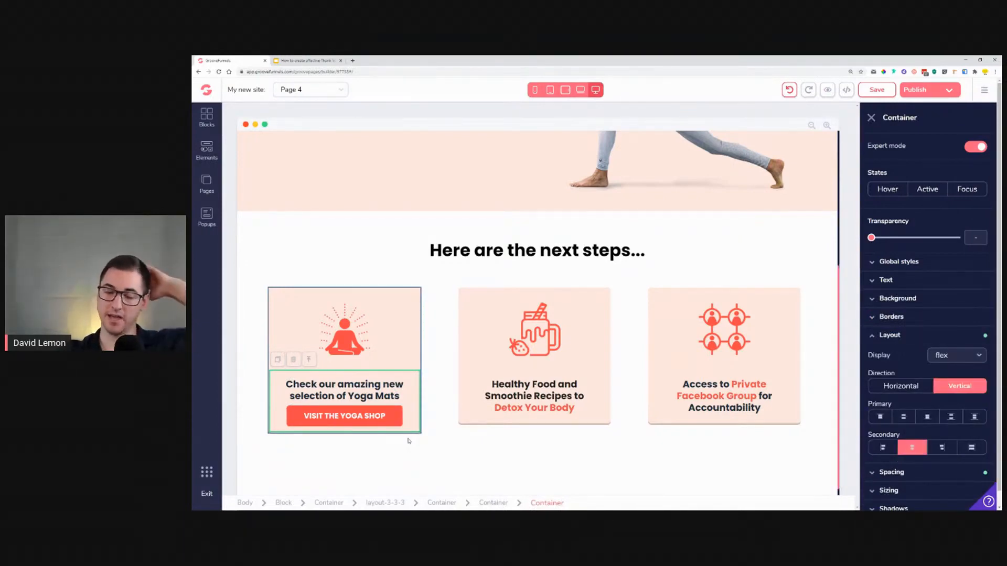
Step: Review the hero section and the caption text of the second and third feature cards
{"action": "scroll", "coordinate": [533, 392], "scroll_direction": "up", "scroll_amount": 4}
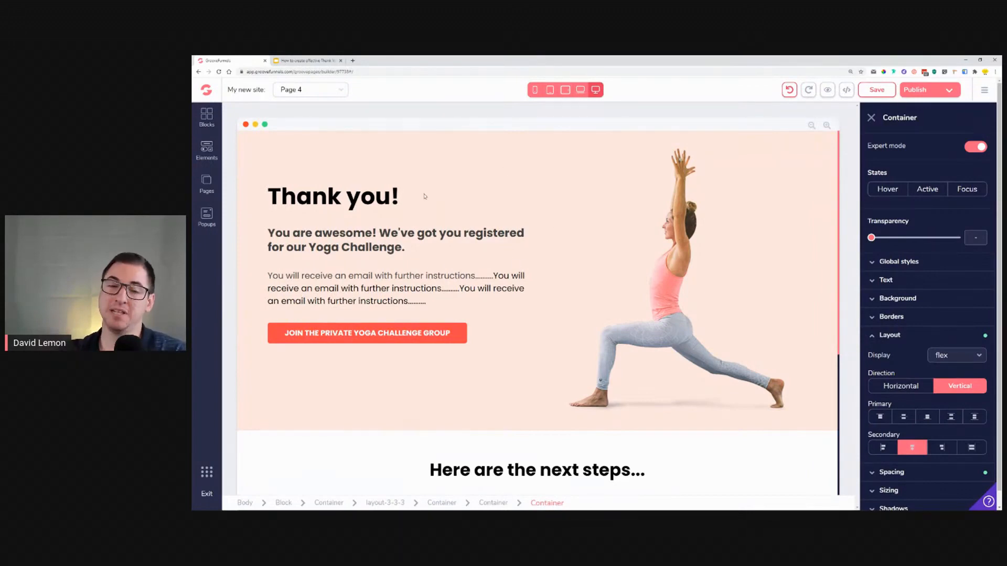
{"action": "scroll", "coordinate": [443, 176], "scroll_direction": "down", "scroll_amount": 4}
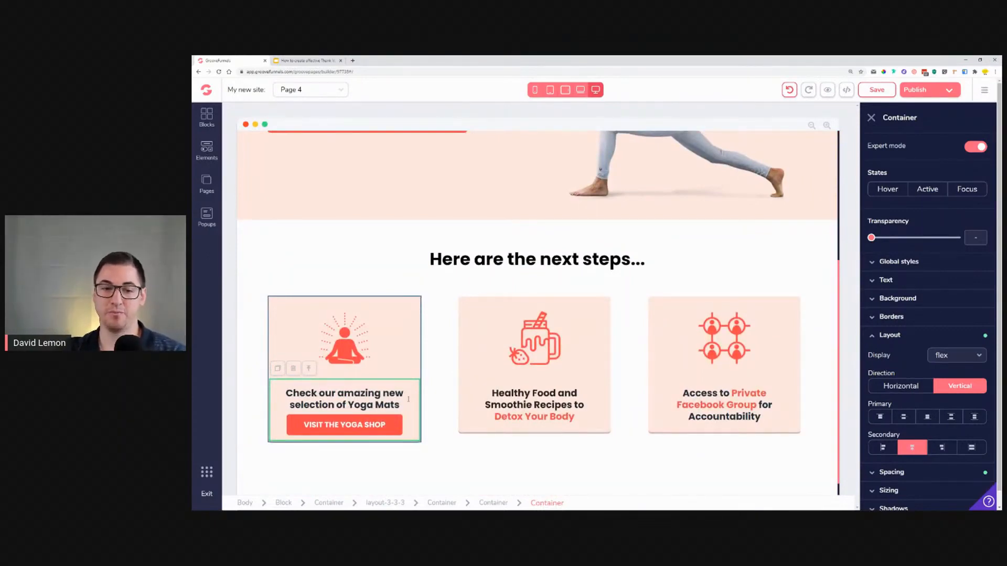
{"action": "left_click", "coordinate": [526, 394]}
{"action": "left_click_drag", "start_coordinate": [590, 416], "coordinate": [493, 397]}
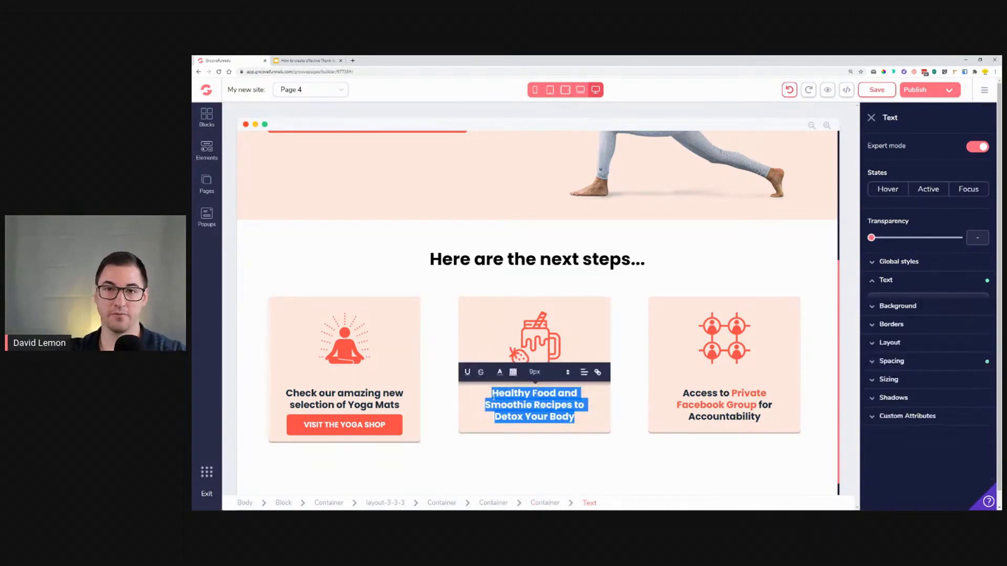
{"action": "left_click", "coordinate": [727, 414]}
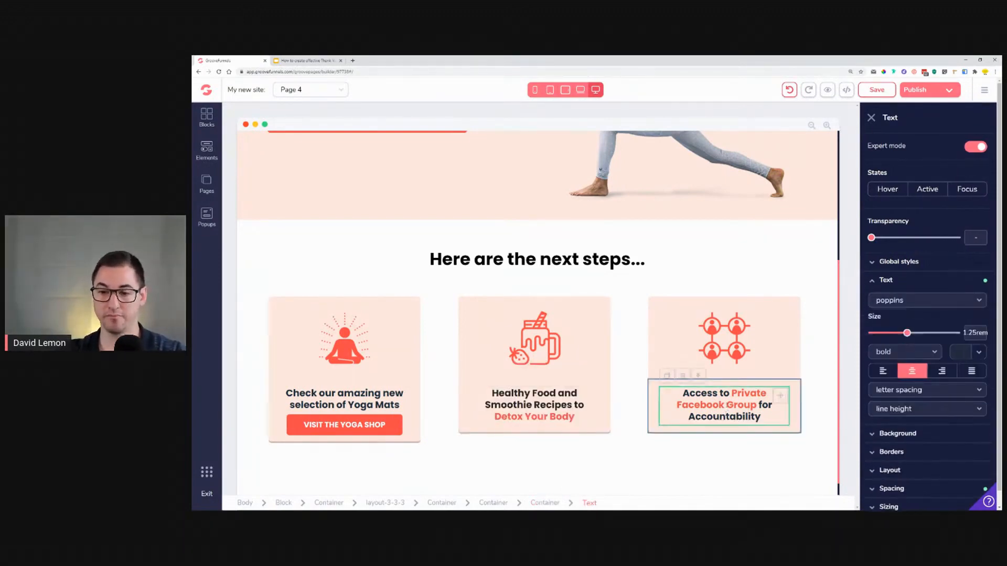
{"action": "left_click_drag", "start_coordinate": [738, 393], "coordinate": [761, 405]}
{"action": "scroll", "coordinate": [314, 188], "scroll_direction": "up", "scroll_amount": 1}
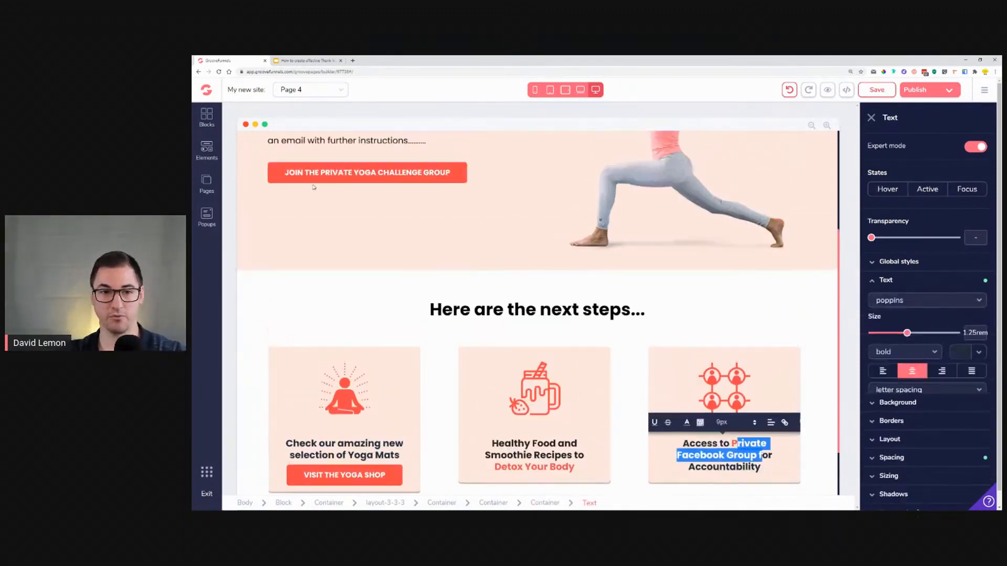
{"action": "scroll", "coordinate": [314, 187], "scroll_direction": "up", "scroll_amount": 1}
{"action": "scroll", "coordinate": [682, 315], "scroll_direction": "down", "scroll_amount": 3}
{"action": "left_click", "coordinate": [762, 399]}
{"action": "left_click_drag", "start_coordinate": [761, 398], "coordinate": [654, 374]}
{"action": "left_click_drag", "start_coordinate": [776, 407], "coordinate": [685, 368]}
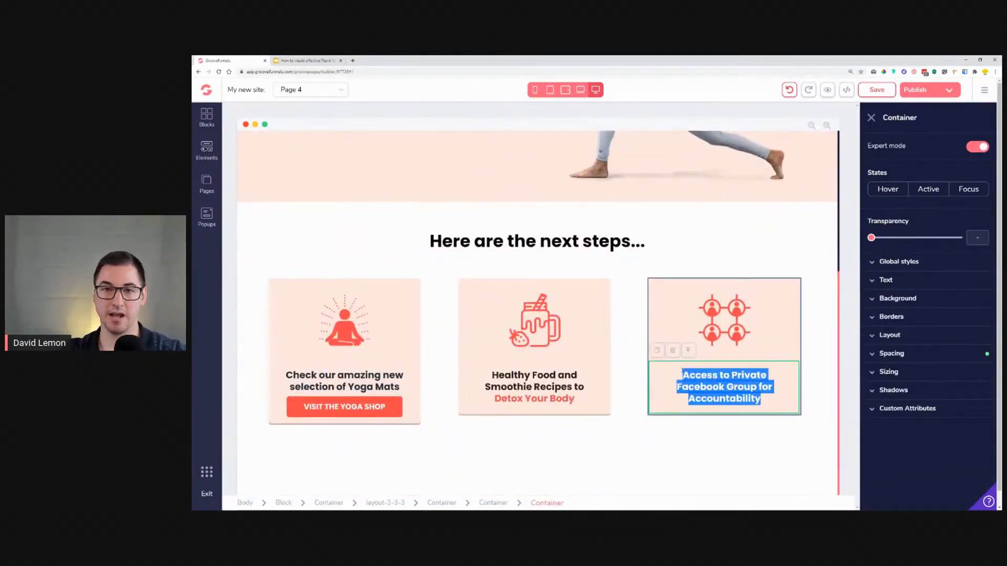
{"action": "left_click", "coordinate": [681, 372]}
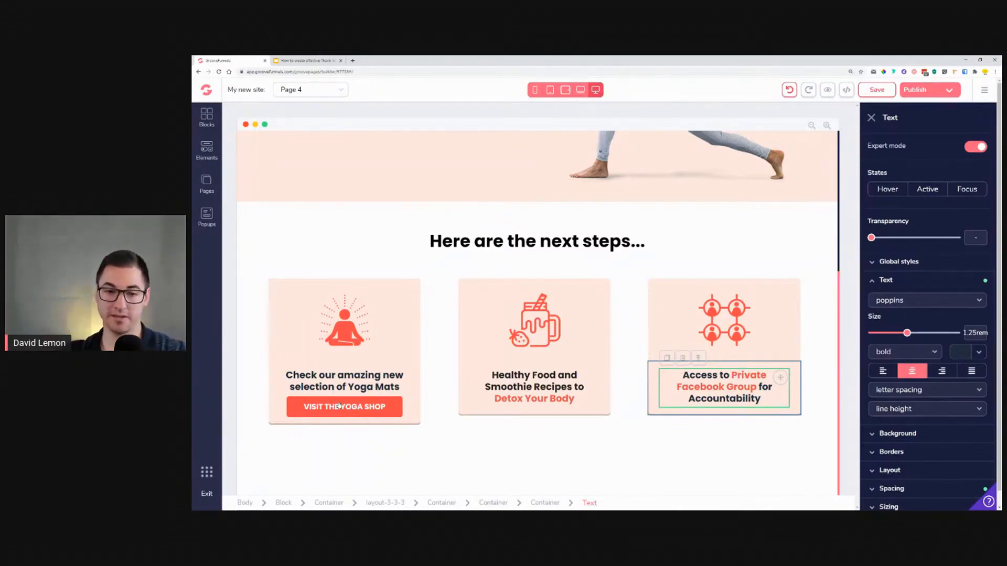
Step: Switch to mobile view and inspect the hero button, texts and the stacked feature cards
{"action": "left_click", "coordinate": [534, 90]}
{"action": "scroll", "coordinate": [580, 256], "scroll_direction": "down", "scroll_amount": 5}
{"action": "scroll", "coordinate": [581, 256], "scroll_direction": "down", "scroll_amount": 3}
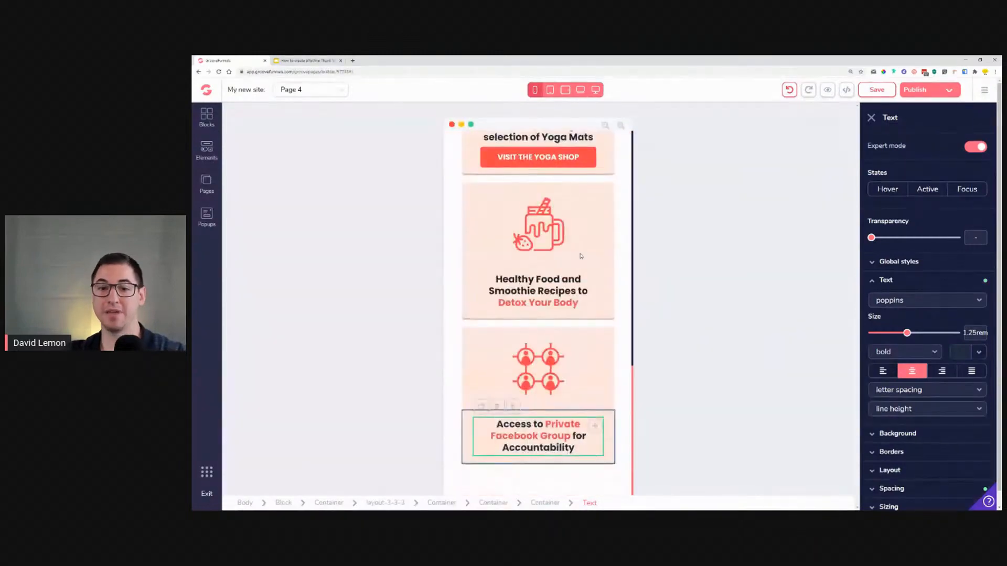
{"action": "scroll", "coordinate": [580, 254], "scroll_direction": "up", "scroll_amount": 12}
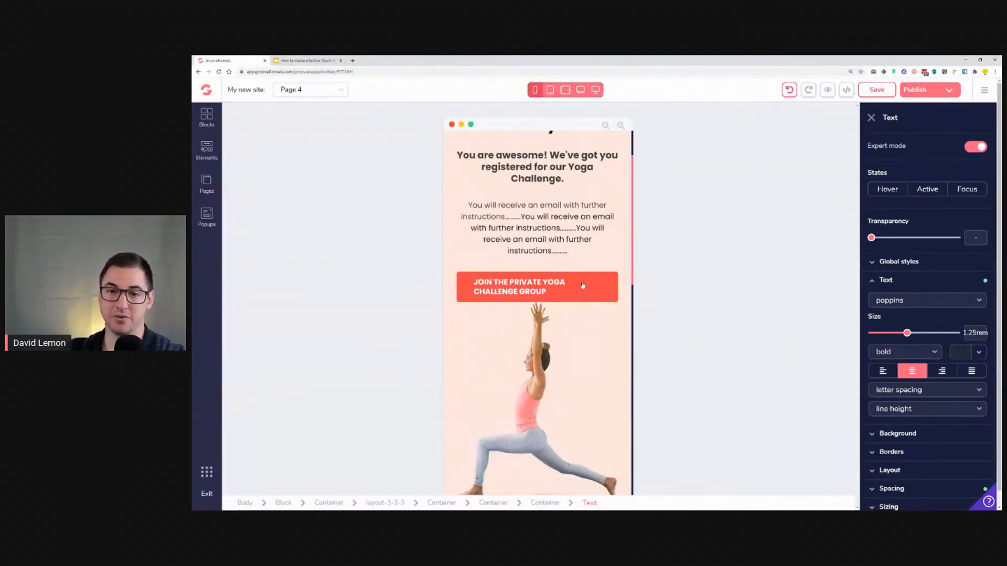
{"action": "left_click", "coordinate": [531, 288]}
{"action": "left_click", "coordinate": [897, 307]}
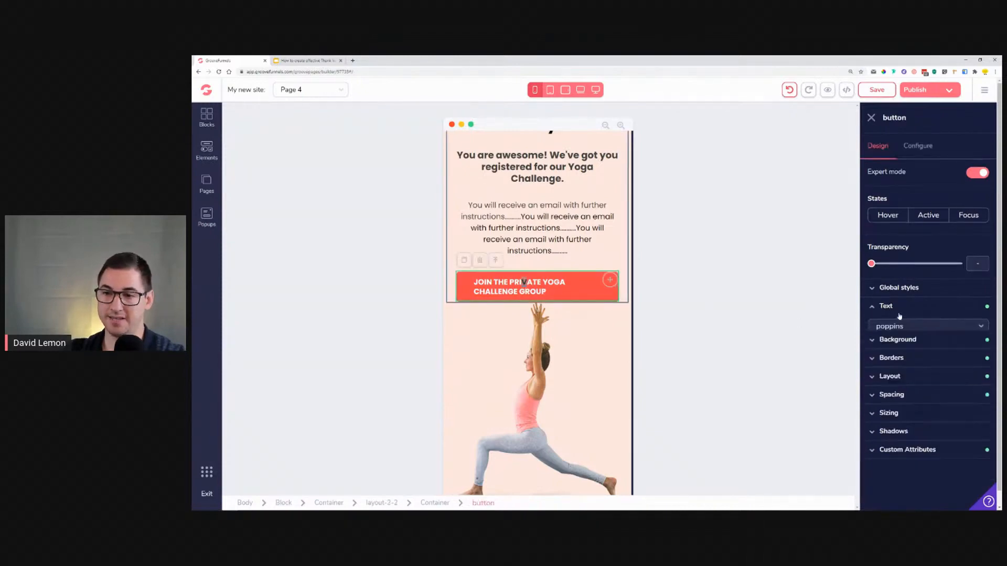
{"action": "left_click", "coordinate": [913, 397]}
{"action": "left_click", "coordinate": [551, 240]}
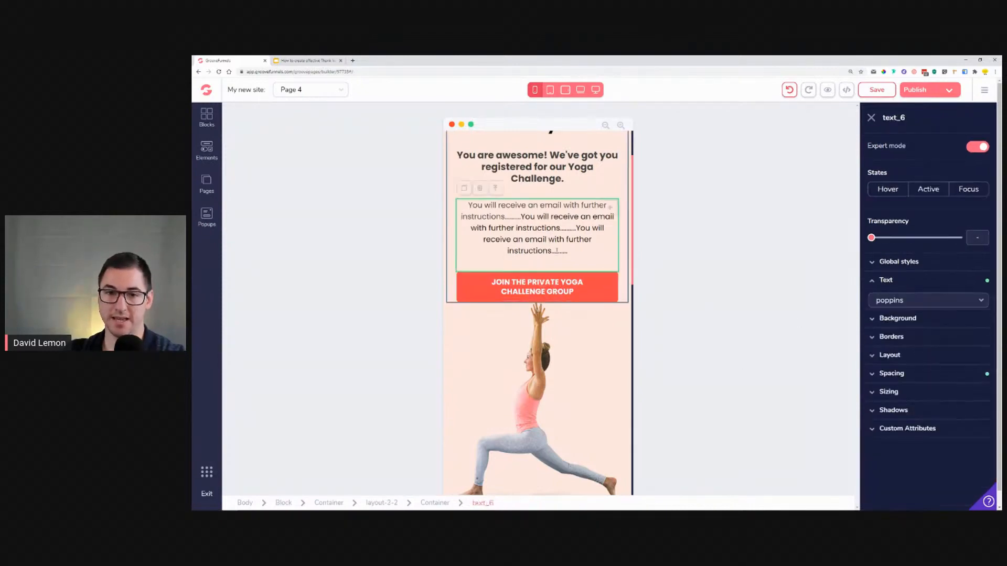
{"action": "left_click", "coordinate": [558, 195]}
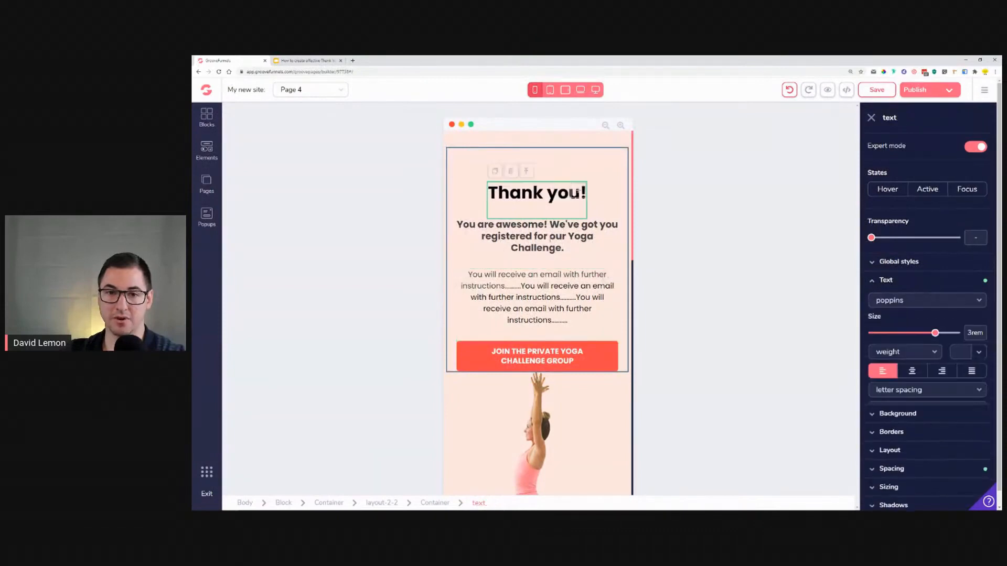
{"action": "scroll", "coordinate": [551, 236], "scroll_direction": "down", "scroll_amount": 3}
{"action": "scroll", "coordinate": [550, 254], "scroll_direction": "down", "scroll_amount": 10}
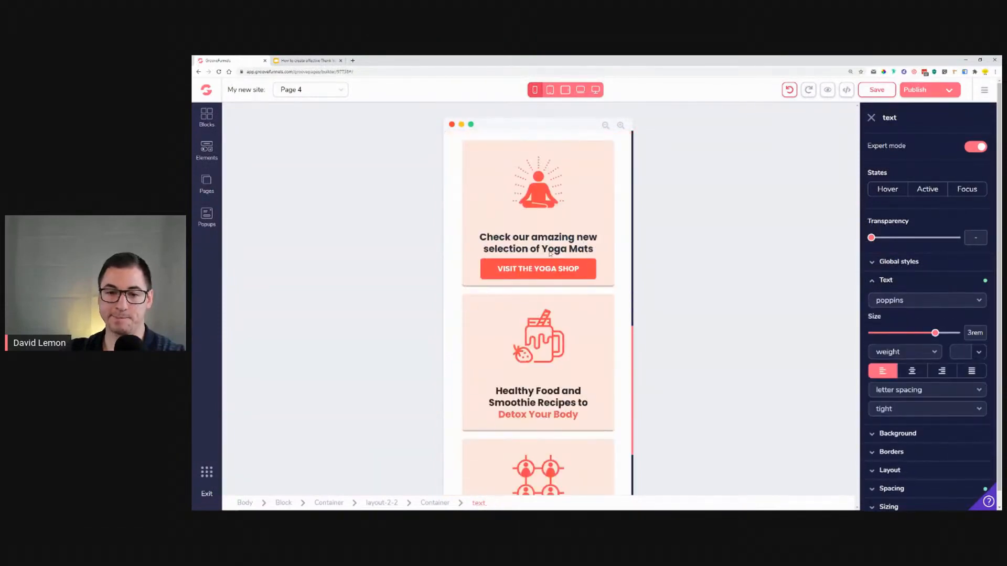
Step: Enlarge the "Thank you!" heading's text size to 4.5rem
{"action": "scroll", "coordinate": [549, 253], "scroll_direction": "up", "scroll_amount": 12}
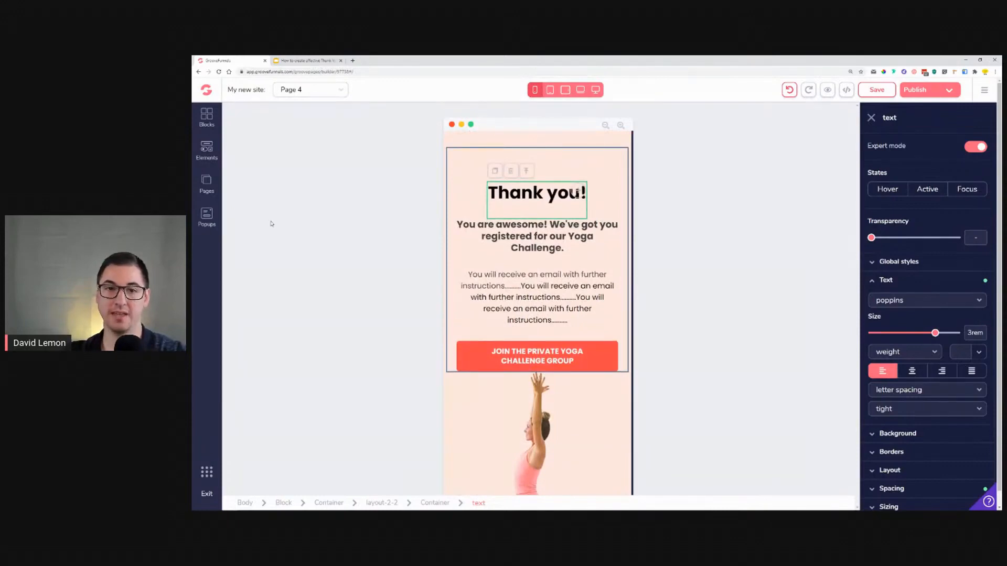
{"action": "left_click_drag", "start_coordinate": [499, 194], "coordinate": [484, 194]}
{"action": "double_click", "coordinate": [526, 199]}
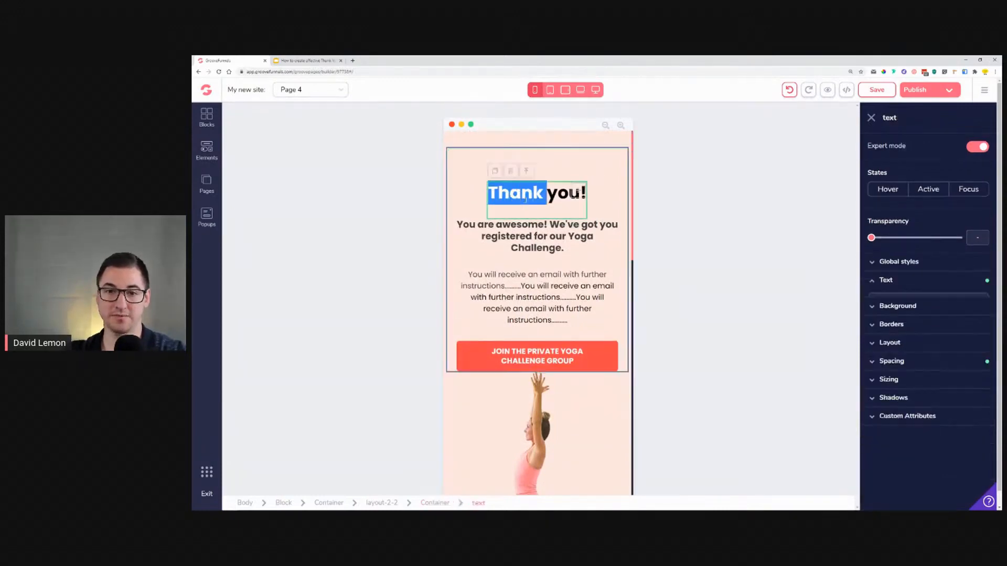
{"action": "left_click", "coordinate": [526, 200]}
{"action": "double_click", "coordinate": [525, 200]}
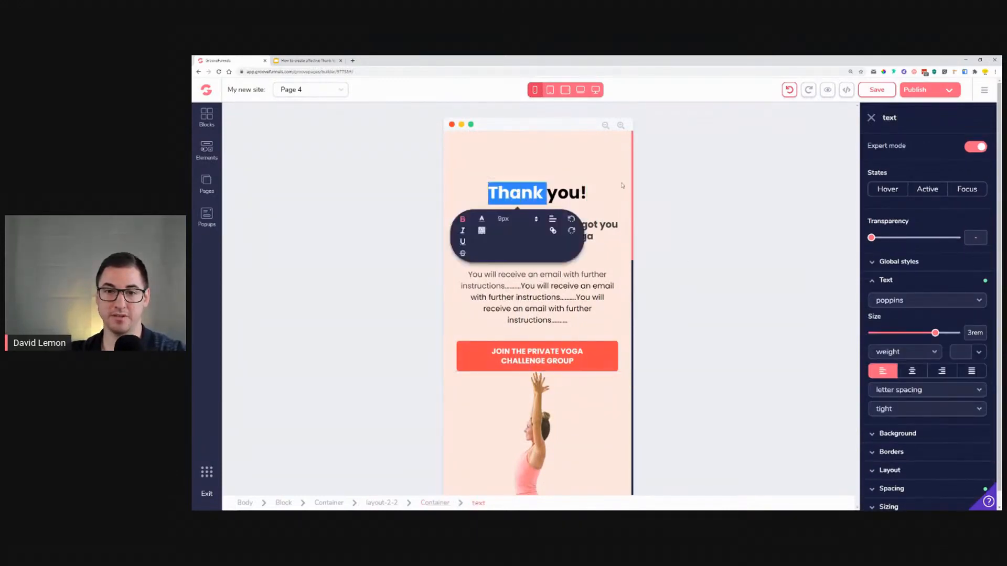
{"action": "left_click", "coordinate": [594, 91]}
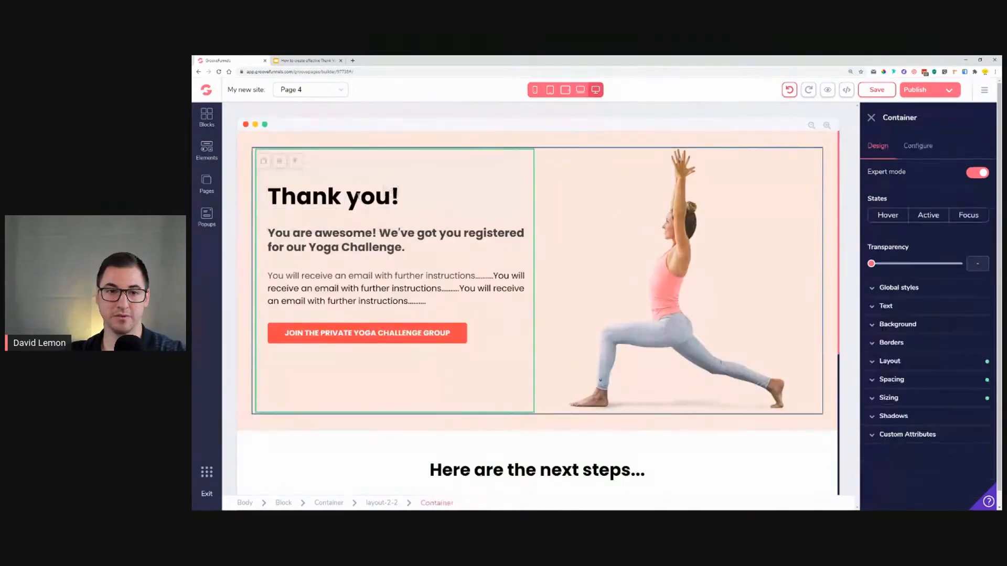
{"action": "left_click_drag", "start_coordinate": [936, 336], "coordinate": [942, 335]}
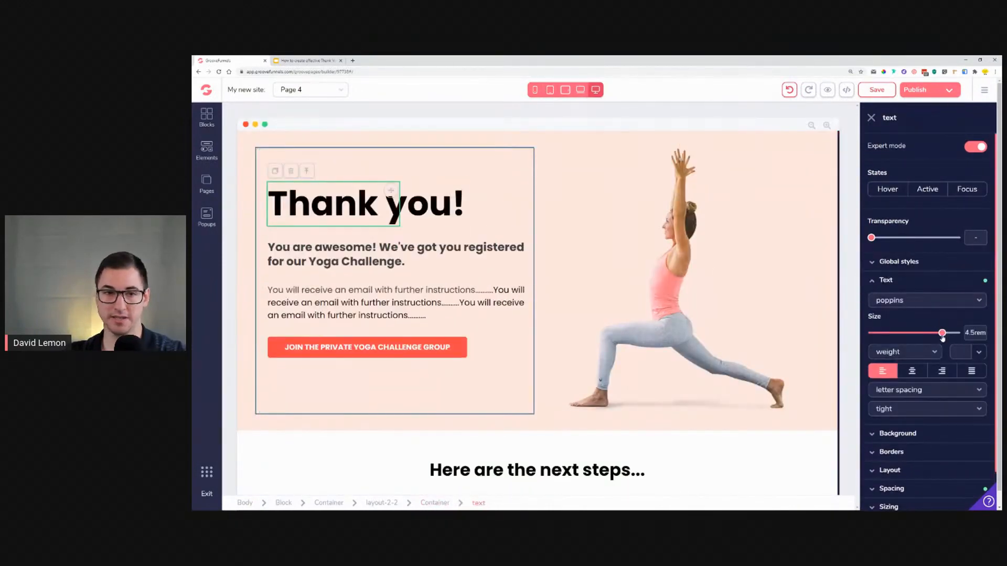
Step: Preview the hero heading in tablet, mobile and desktop views and scroll through the page
{"action": "left_click", "coordinate": [580, 90]}
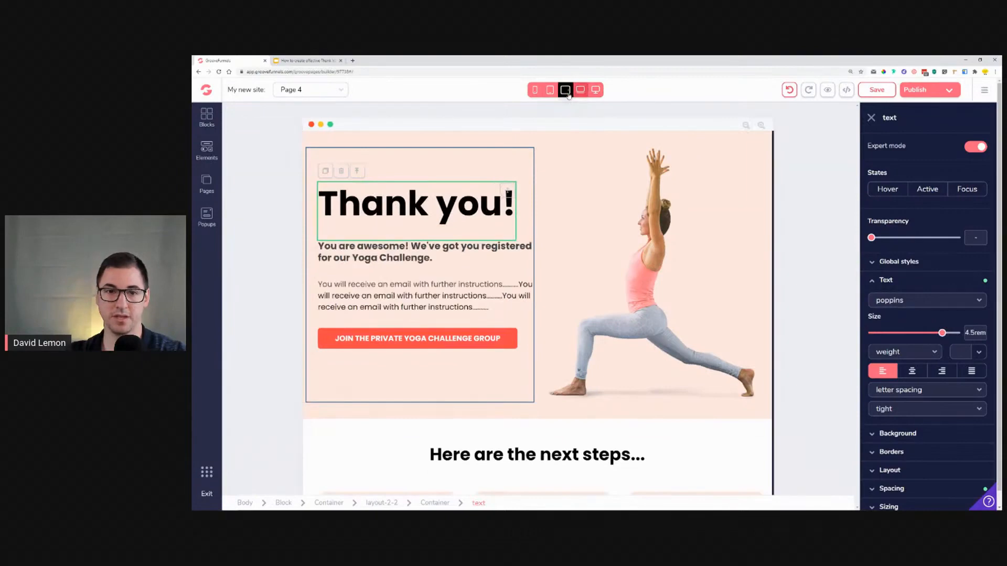
{"action": "left_click", "coordinate": [565, 90]}
{"action": "left_click", "coordinate": [550, 90]}
{"action": "left_click", "coordinate": [534, 90]}
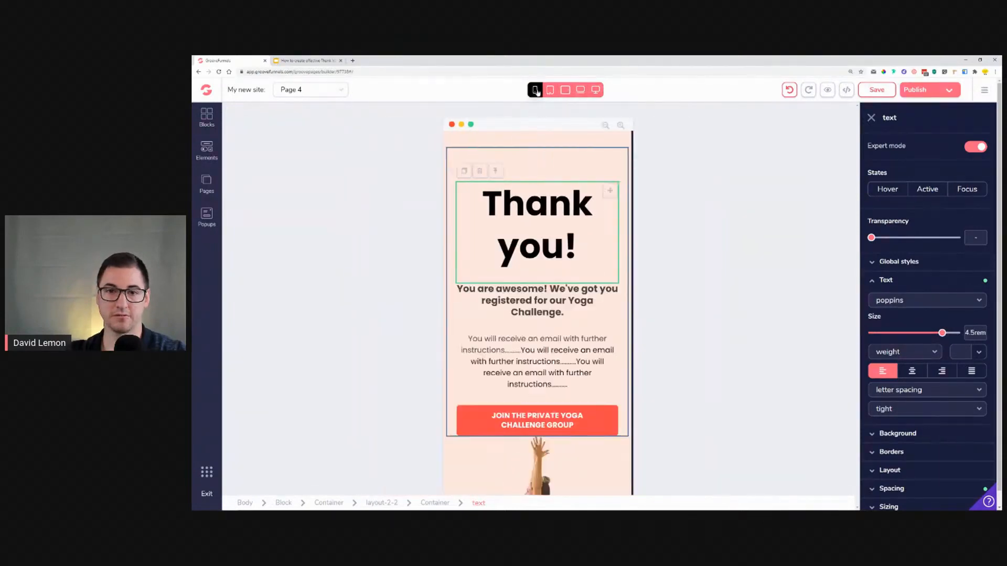
{"action": "left_click", "coordinate": [595, 90]}
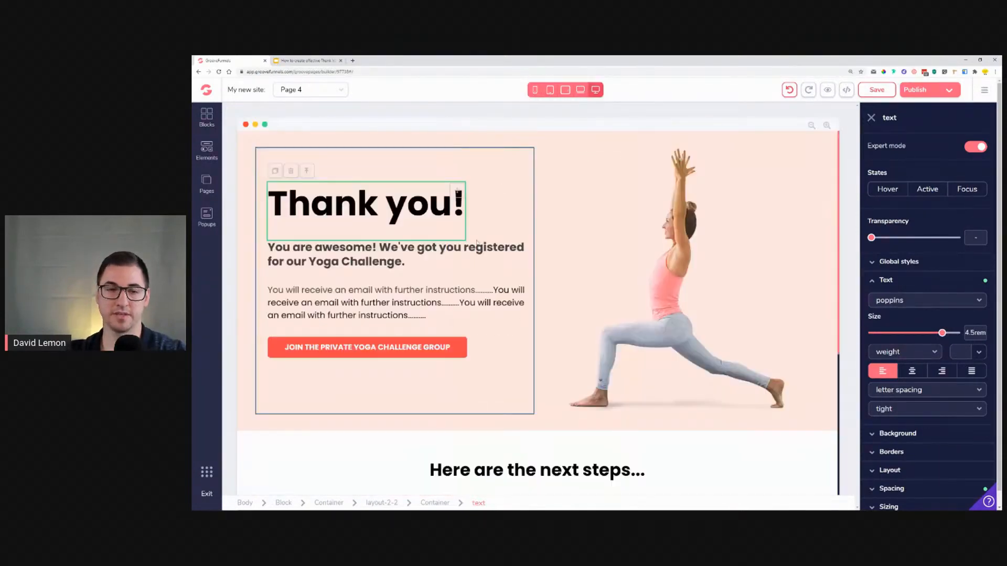
{"action": "scroll", "coordinate": [628, 289], "scroll_direction": "down", "scroll_amount": 4}
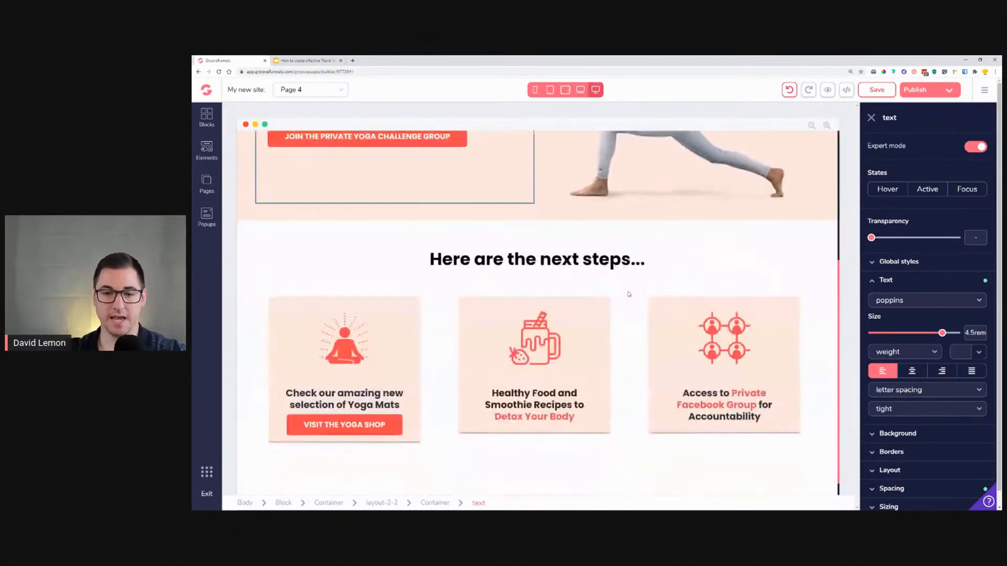
{"action": "scroll", "coordinate": [629, 289], "scroll_direction": "up", "scroll_amount": 4}
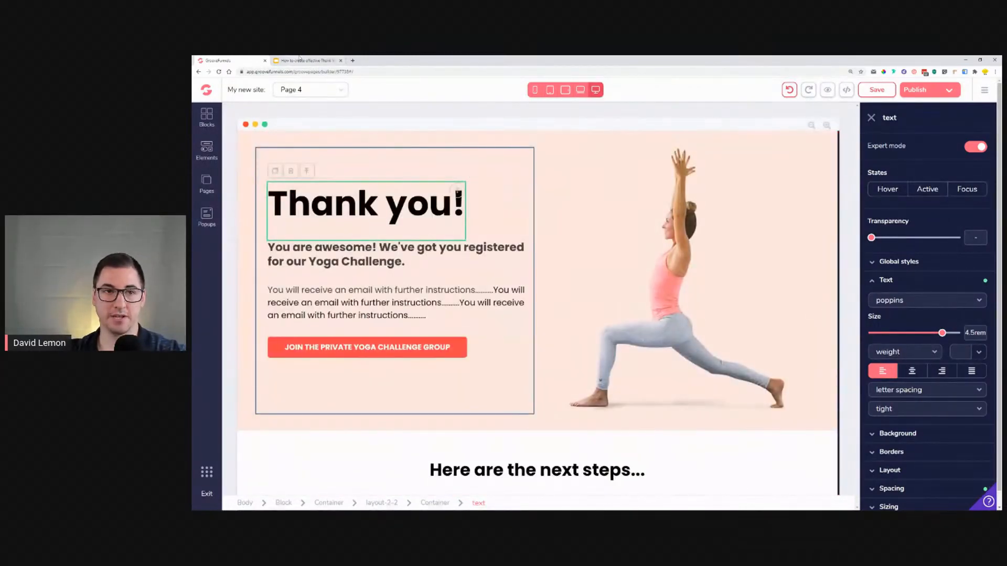
Step: Switch to the slides presentation and view the video welcome Thank You example slide
{"action": "key", "text": "ctrl+Tab"}
{"action": "scroll", "coordinate": [265, 277], "scroll_direction": "down", "scroll_amount": 3}
{"action": "scroll", "coordinate": [265, 277], "scroll_direction": "down", "scroll_amount": 3}
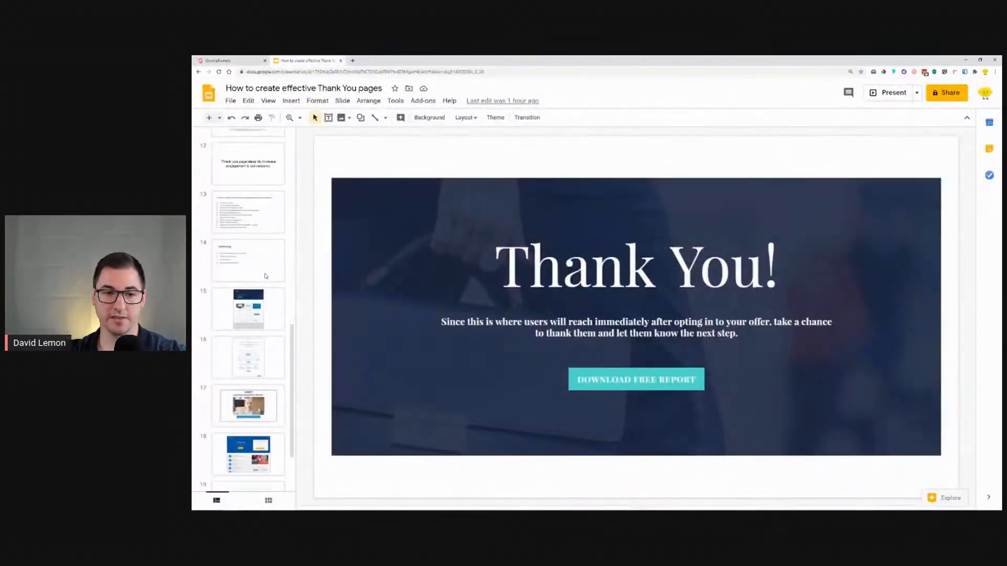
{"action": "left_click", "coordinate": [252, 410]}
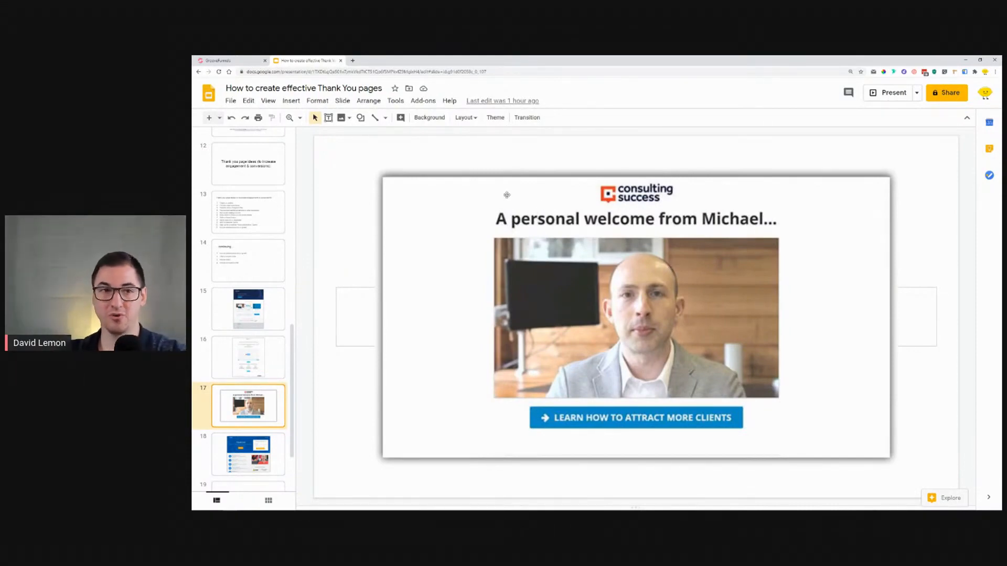
{"action": "left_click", "coordinate": [214, 60]}
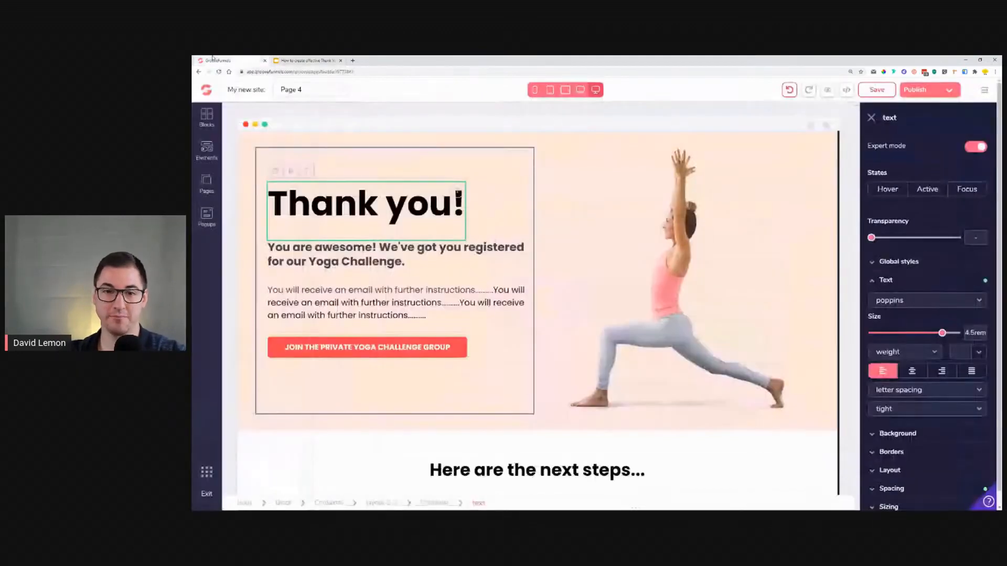
Step: Add a new page based on the VSL Purple template
{"action": "left_click", "coordinate": [206, 180]}
{"action": "left_click", "coordinate": [342, 115]}
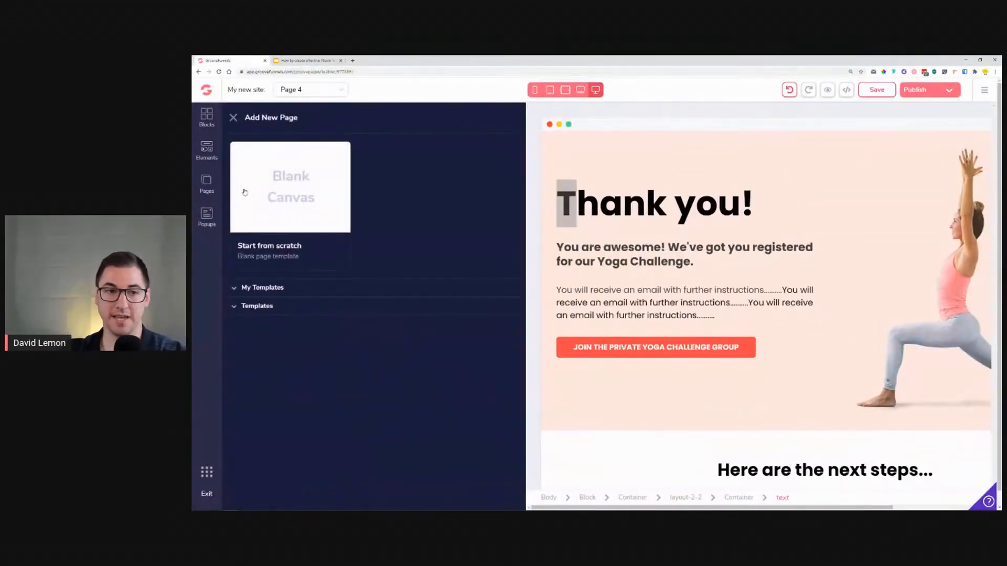
{"action": "left_click", "coordinate": [257, 305]}
{"action": "scroll", "coordinate": [408, 200], "scroll_direction": "down", "scroll_amount": 6}
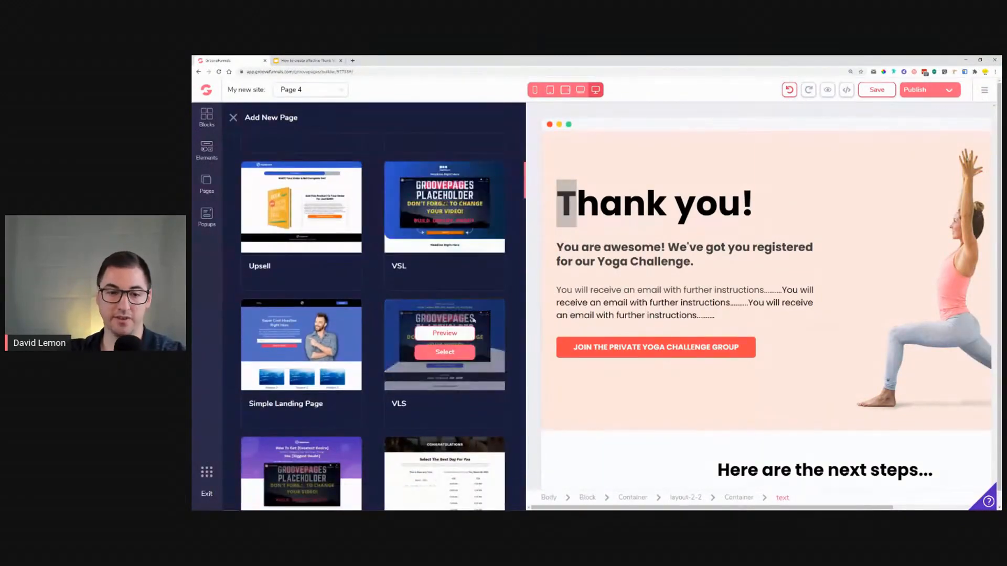
{"action": "scroll", "coordinate": [306, 427], "scroll_direction": "down", "scroll_amount": 3}
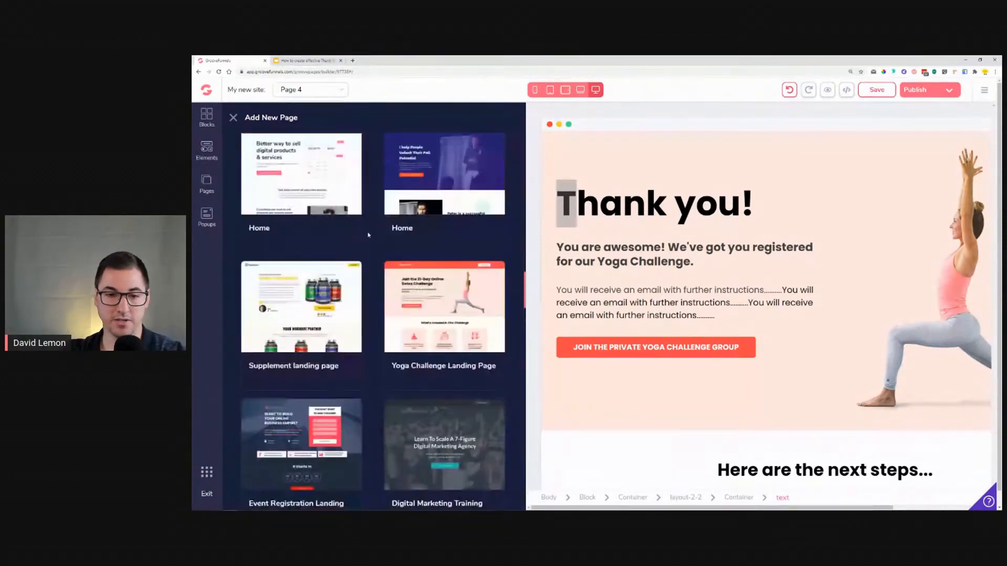
{"action": "scroll", "coordinate": [368, 234], "scroll_direction": "down", "scroll_amount": 7}
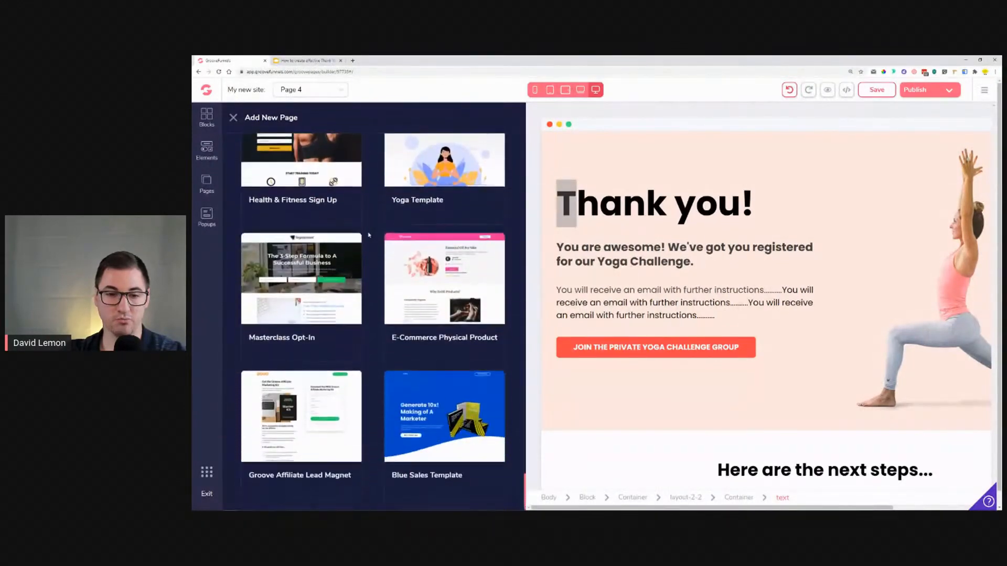
{"action": "scroll", "coordinate": [369, 235], "scroll_direction": "up", "scroll_amount": 10}
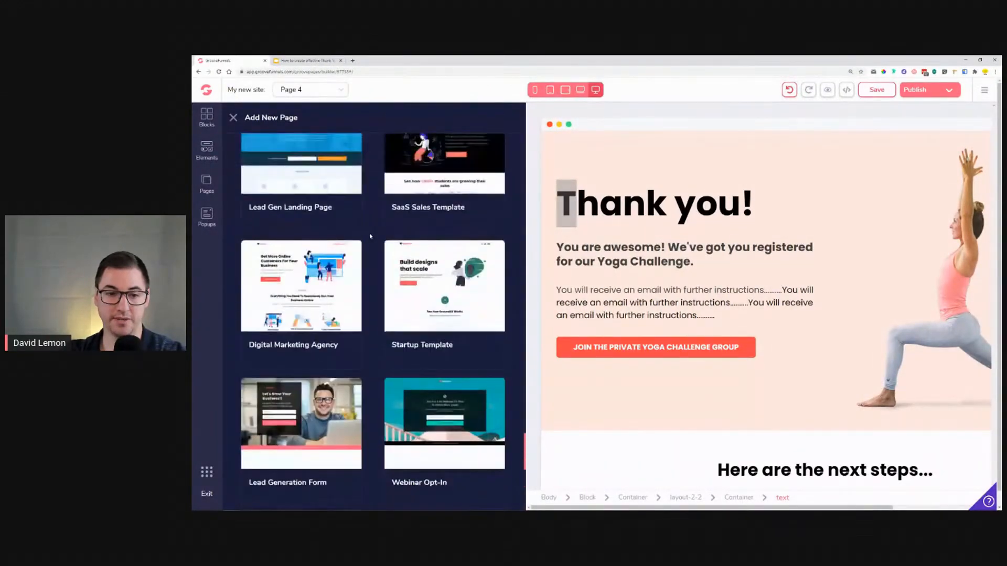
{"action": "scroll", "coordinate": [368, 236], "scroll_direction": "up", "scroll_amount": 10}
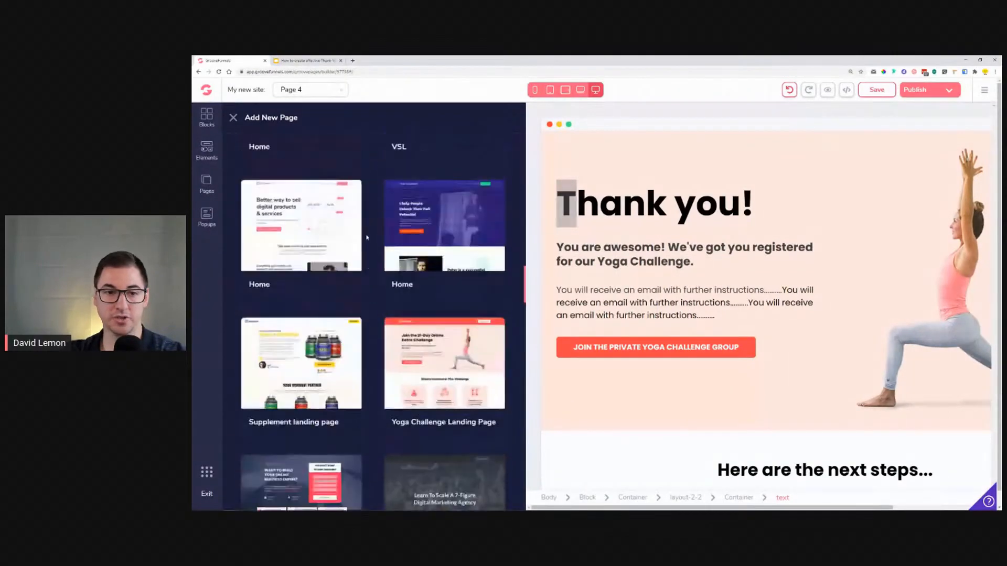
{"action": "scroll", "coordinate": [367, 237], "scroll_direction": "up", "scroll_amount": 10}
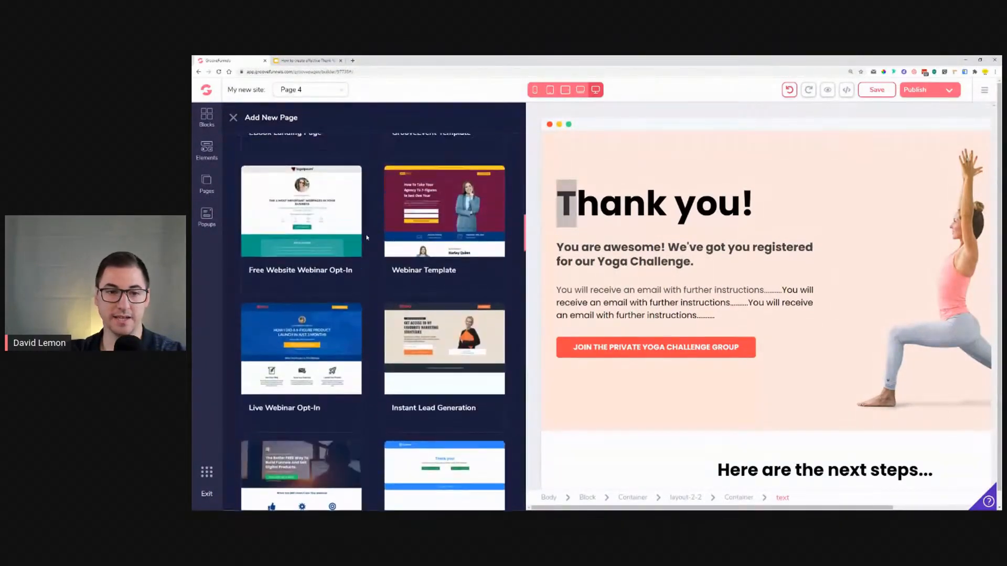
{"action": "scroll", "coordinate": [361, 337], "scroll_direction": "down", "scroll_amount": 2}
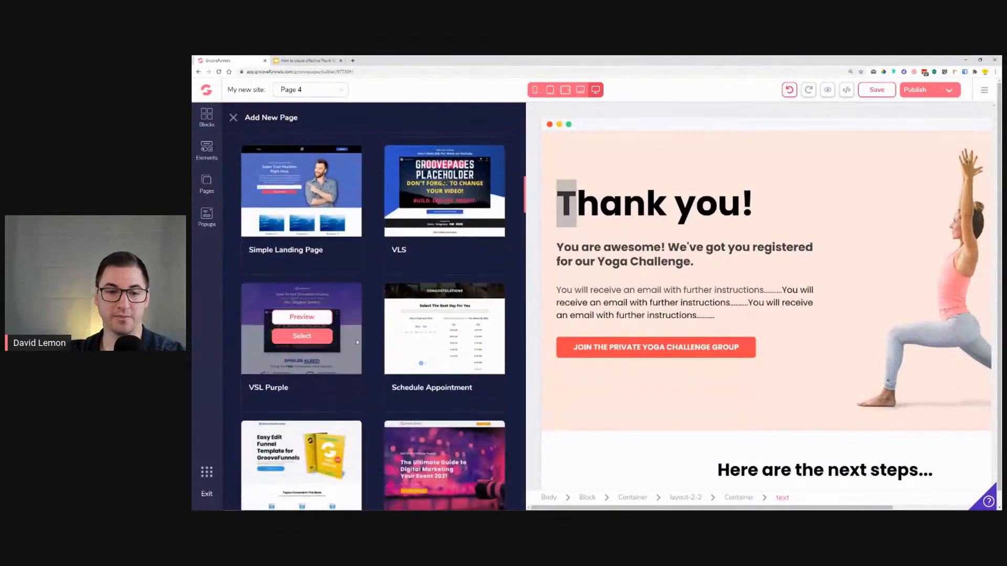
{"action": "left_click", "coordinate": [306, 337]}
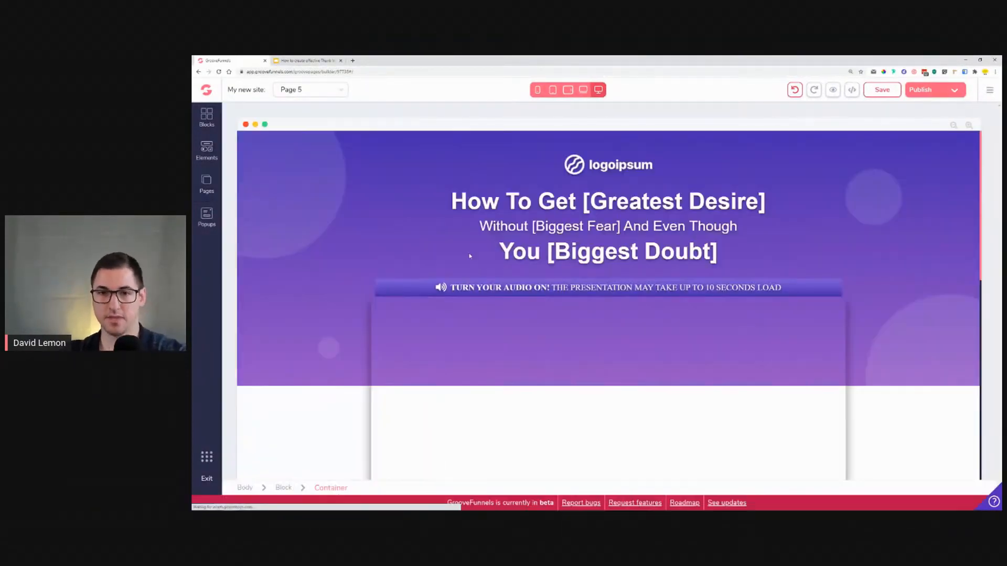
Step: Delete the "Spoiler Alert" section from the new page
{"action": "scroll", "coordinate": [300, 253], "scroll_direction": "down", "scroll_amount": 6}
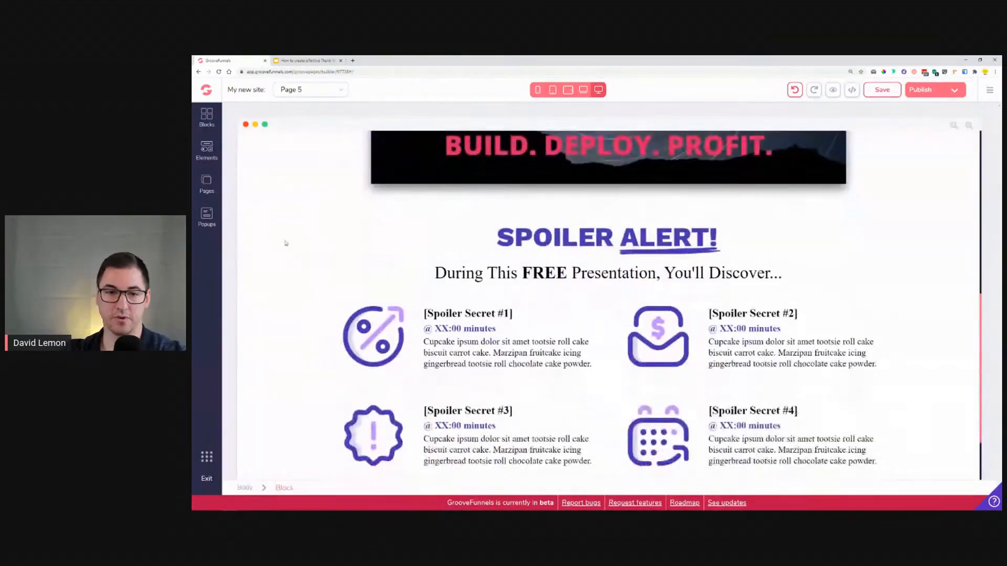
{"action": "left_click", "coordinate": [473, 226]}
{"action": "left_click", "coordinate": [294, 196]}
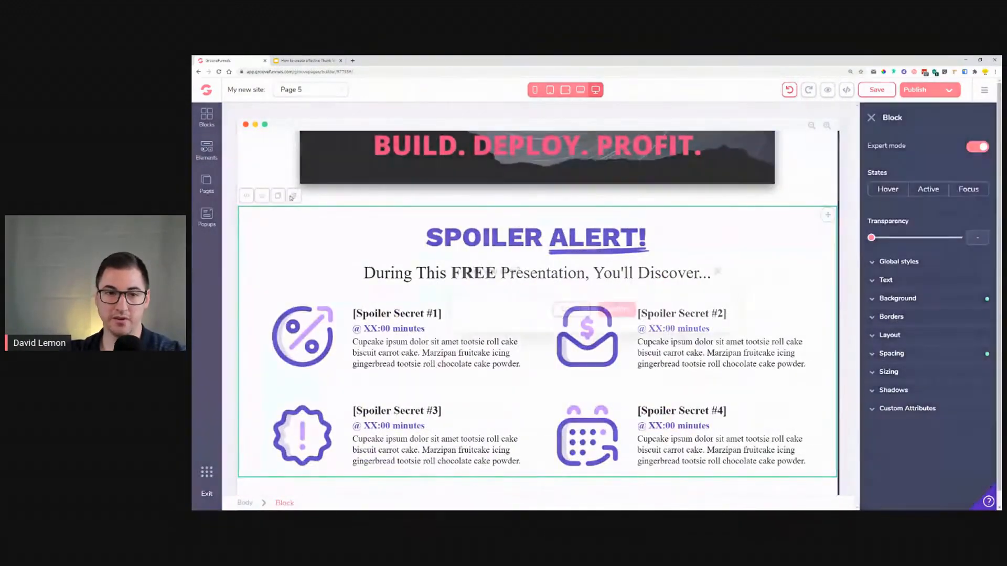
{"action": "left_click", "coordinate": [613, 308]}
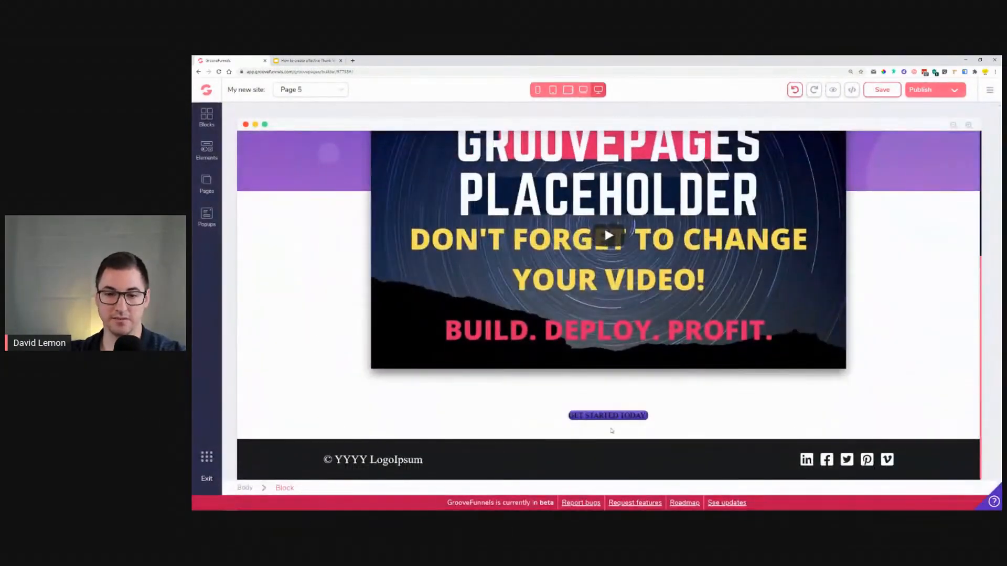
Step: Set the Get Started Today button's padding to 0.5rem top and bottom and 1.5rem left and right
{"action": "left_click", "coordinate": [606, 417]}
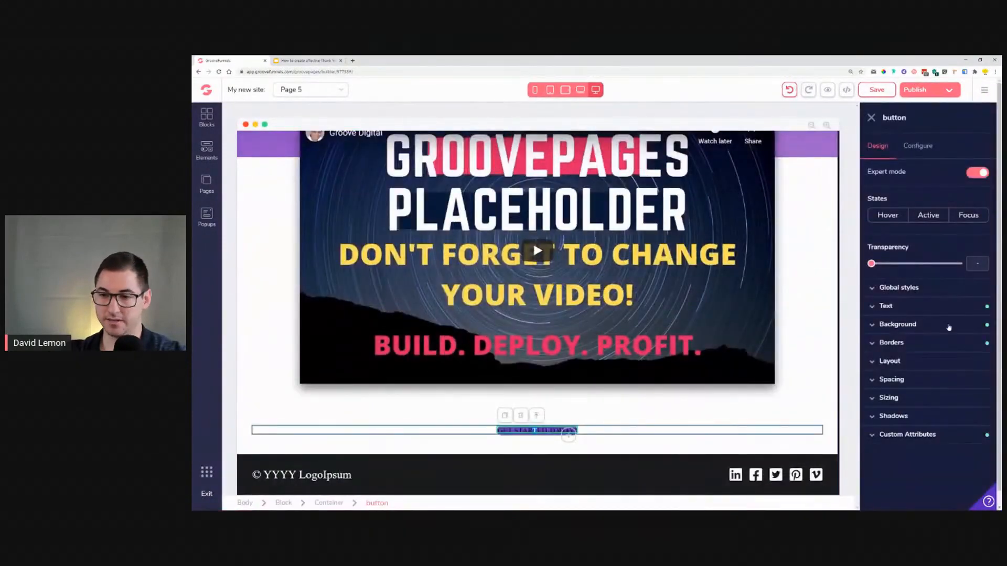
{"action": "left_click", "coordinate": [918, 315]}
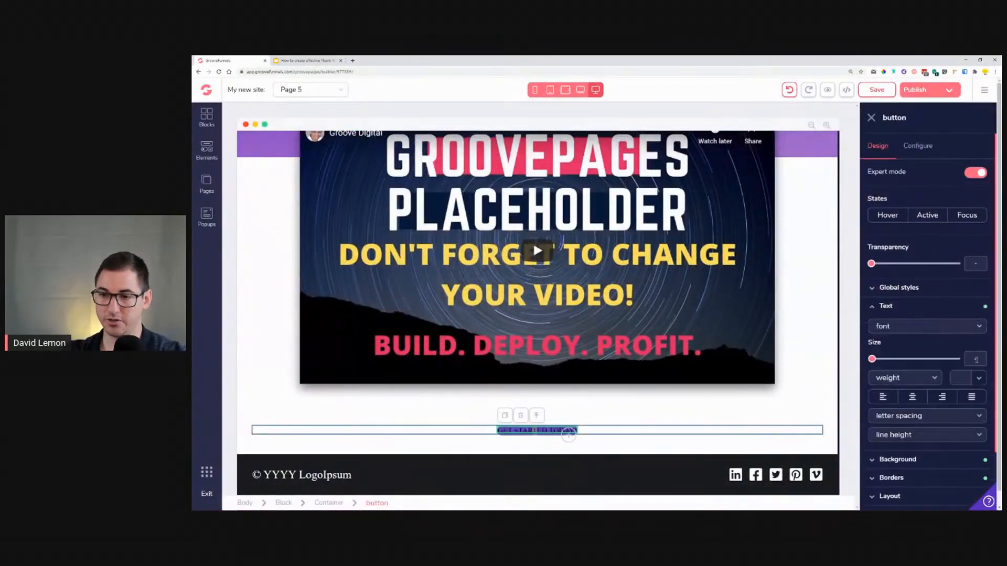
{"action": "left_click", "coordinate": [979, 378]}
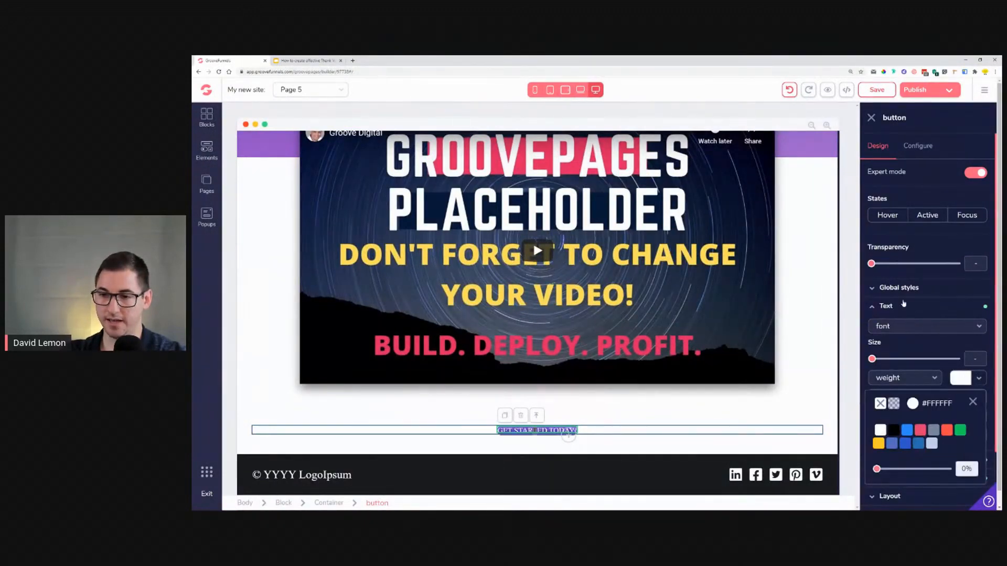
{"action": "left_click", "coordinate": [903, 306]}
{"action": "scroll", "coordinate": [928, 373], "scroll_direction": "down", "scroll_amount": 1}
{"action": "left_click", "coordinate": [918, 365]}
{"action": "left_click", "coordinate": [901, 422]}
{"action": "left_click", "coordinate": [955, 422]}
{"action": "left_click", "coordinate": [928, 403]}
{"action": "left_click_drag", "start_coordinate": [871, 479], "coordinate": [884, 481]}
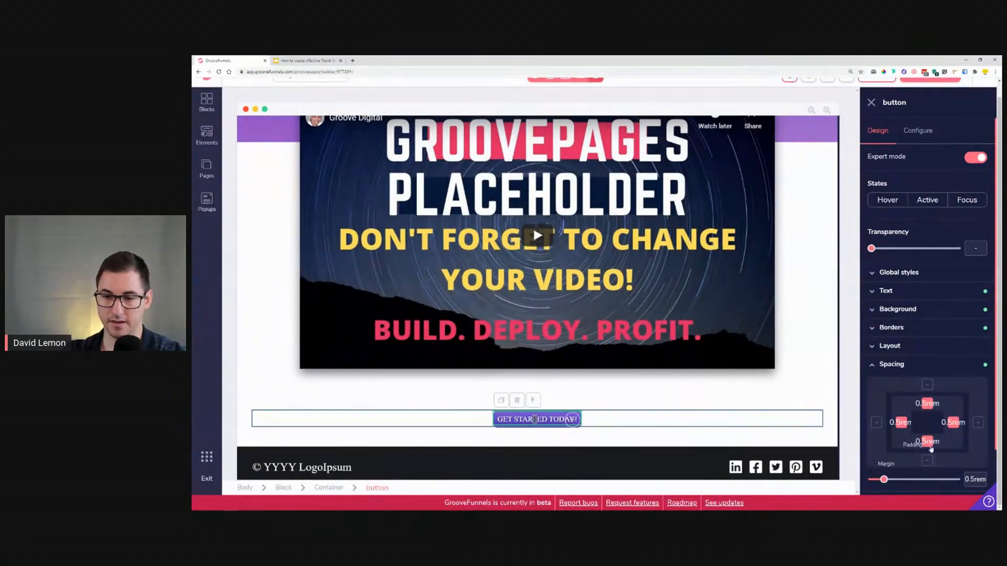
{"action": "left_click", "coordinate": [927, 443]}
{"action": "left_click", "coordinate": [927, 405]}
{"action": "left_click_drag", "start_coordinate": [884, 479], "coordinate": [900, 480]}
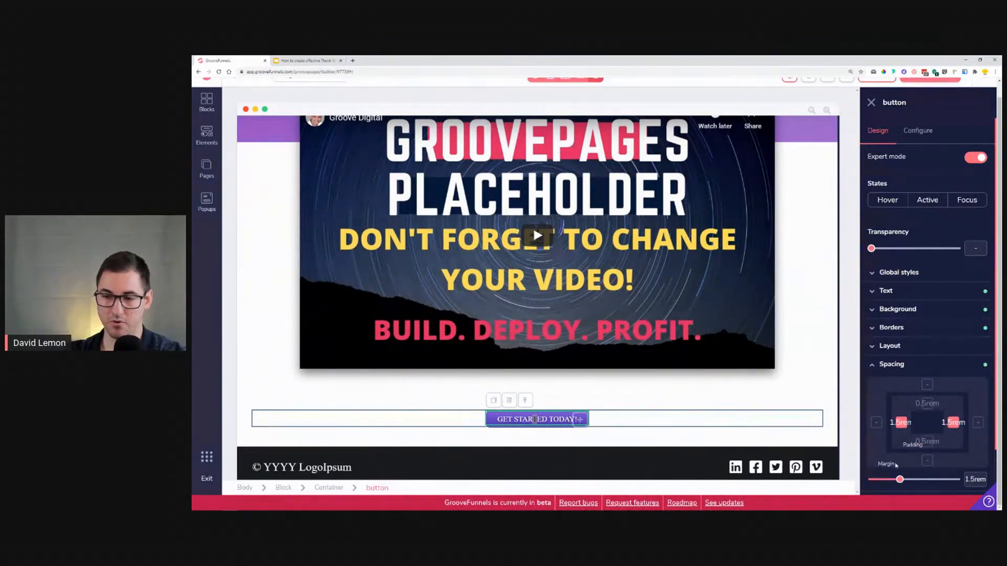
Step: Enlarge the Get Started Today button's text size to 2.25rem
{"action": "left_click", "coordinate": [886, 291]}
{"action": "left_click_drag", "start_coordinate": [871, 344], "coordinate": [926, 356]}
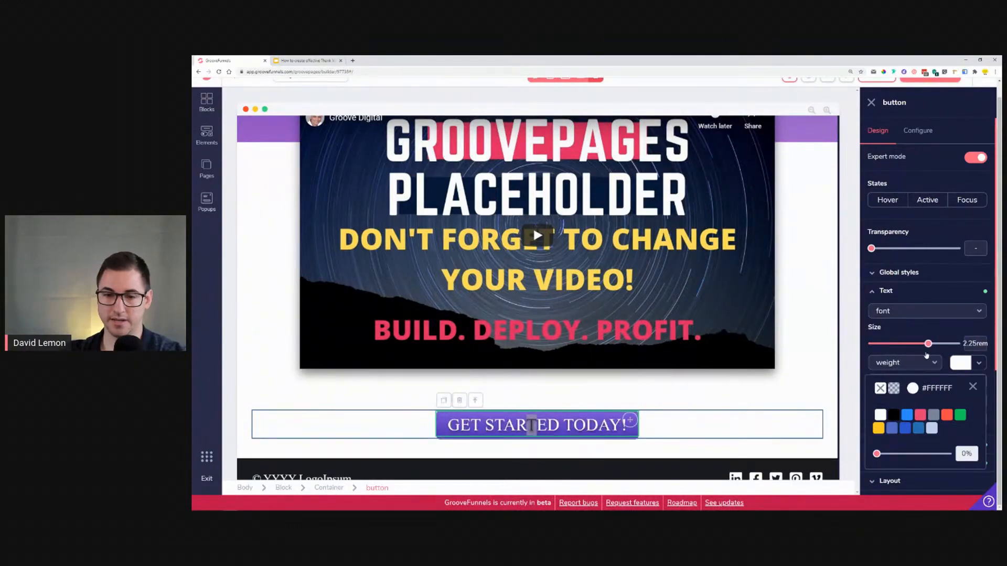
{"action": "left_click", "coordinate": [800, 362]}
Step: Replace the logo image with the Lemon Restaurant Logo image from the image library
{"action": "scroll", "coordinate": [792, 351], "scroll_direction": "up", "scroll_amount": 5}
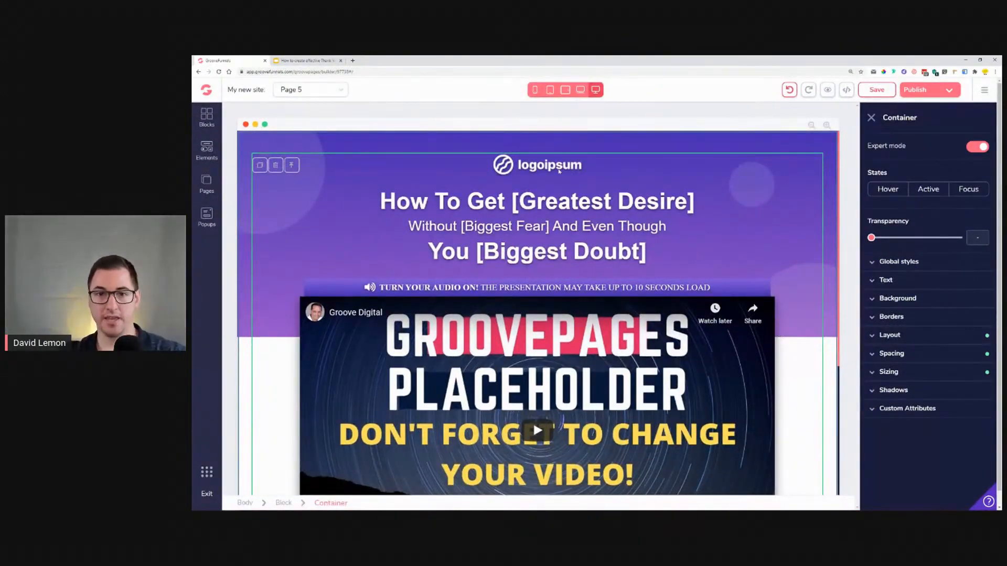
{"action": "left_click", "coordinate": [559, 171]}
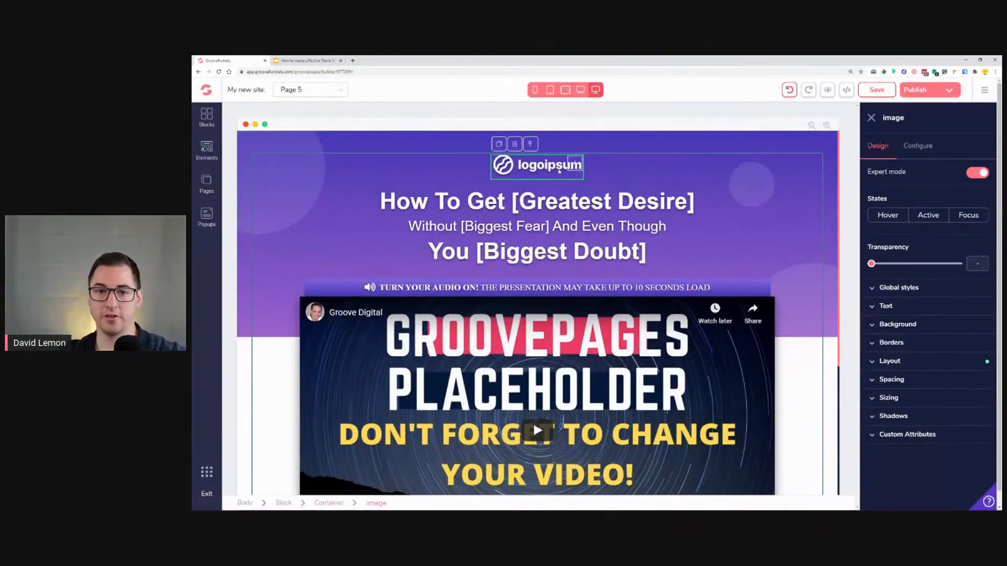
{"action": "left_click", "coordinate": [919, 147]}
{"action": "left_click", "coordinate": [949, 227]}
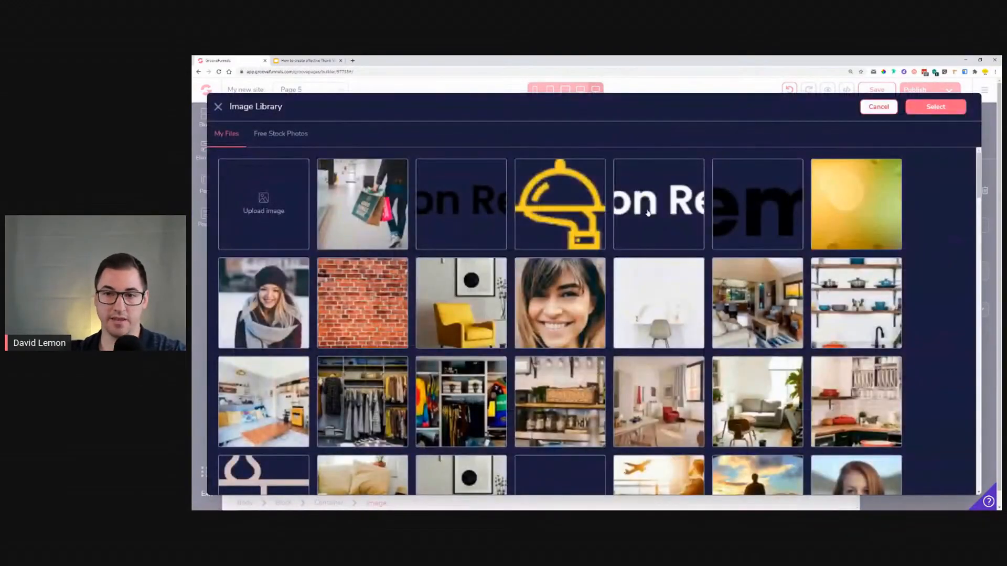
{"action": "left_click", "coordinate": [648, 212]}
{"action": "scroll", "coordinate": [605, 252], "scroll_direction": "down", "scroll_amount": 7}
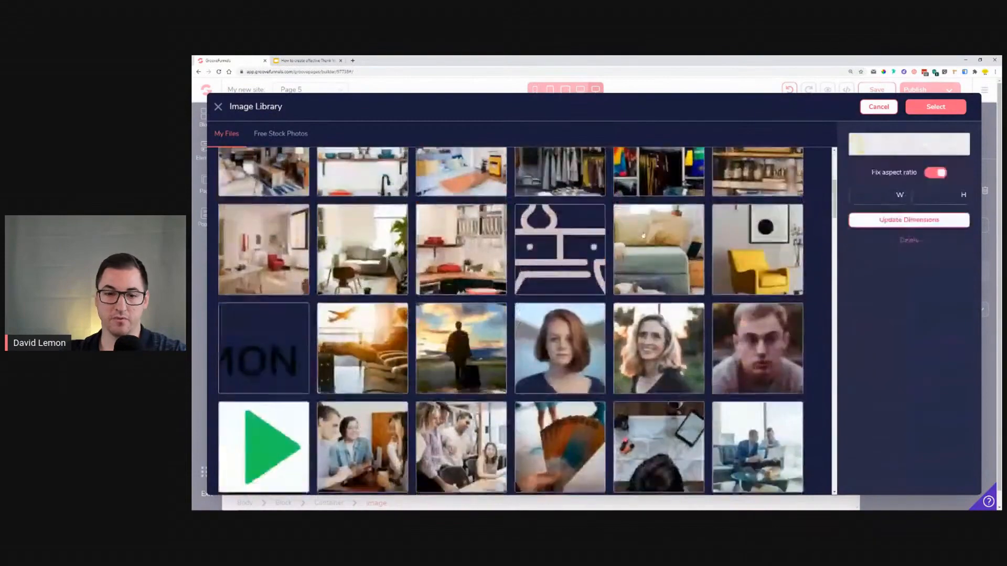
{"action": "scroll", "coordinate": [605, 253], "scroll_direction": "up", "scroll_amount": 7}
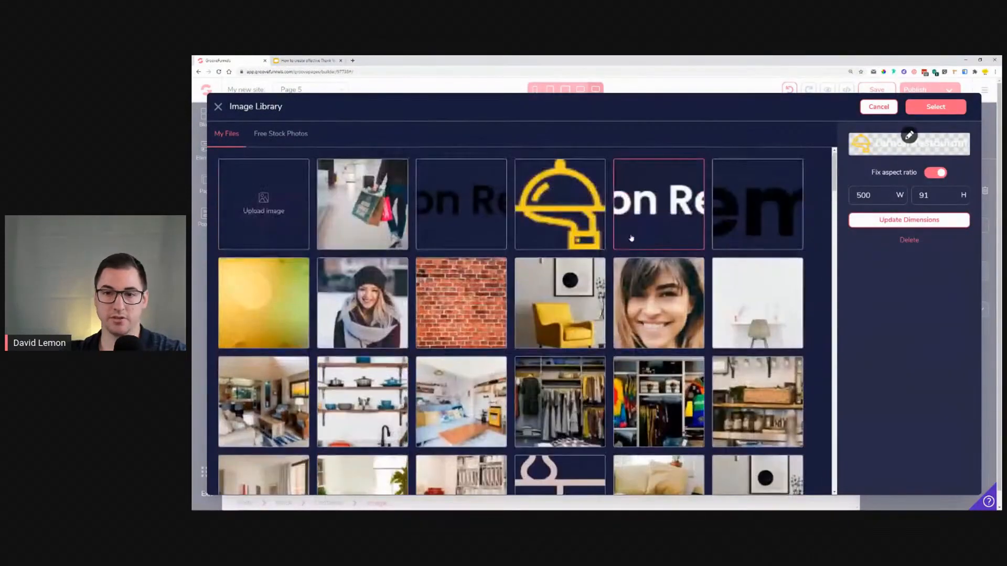
{"action": "left_click", "coordinate": [944, 108]}
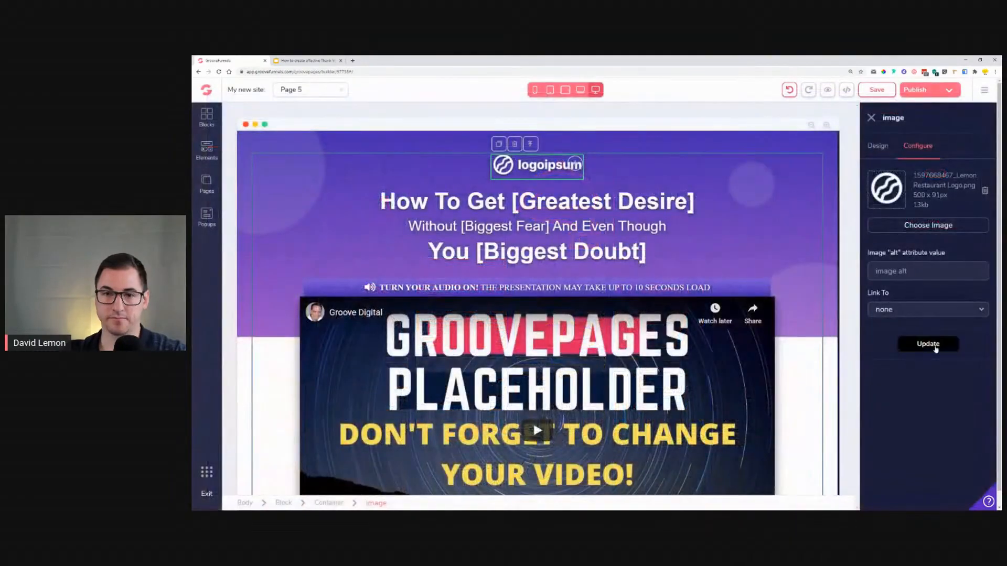
{"action": "left_click", "coordinate": [929, 344]}
Step: Change the main headline text to "Thank you!"
{"action": "left_click", "coordinate": [543, 216]}
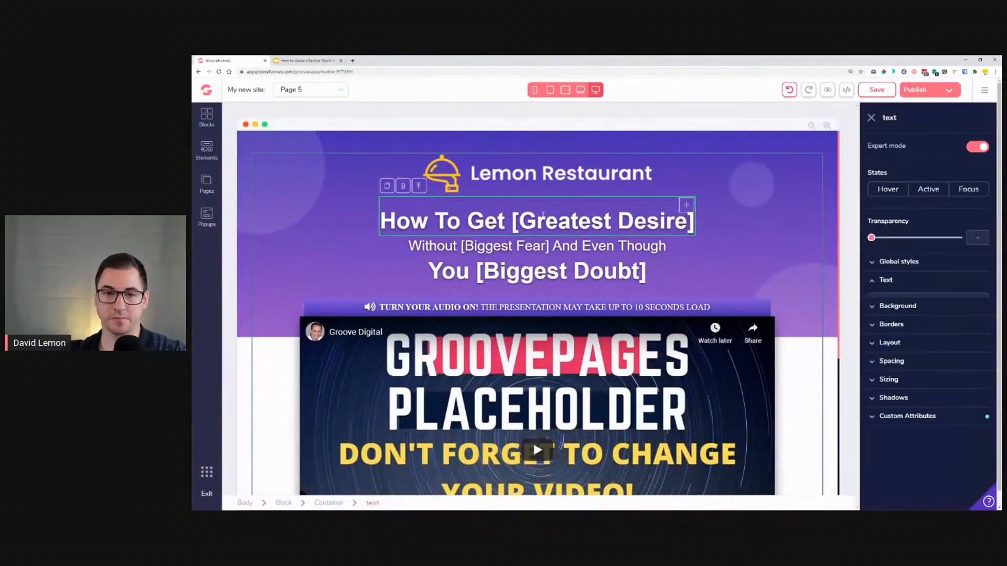
{"action": "left_click_drag", "start_coordinate": [604, 270], "coordinate": [415, 226]}
{"action": "triple_click", "coordinate": [416, 225]}
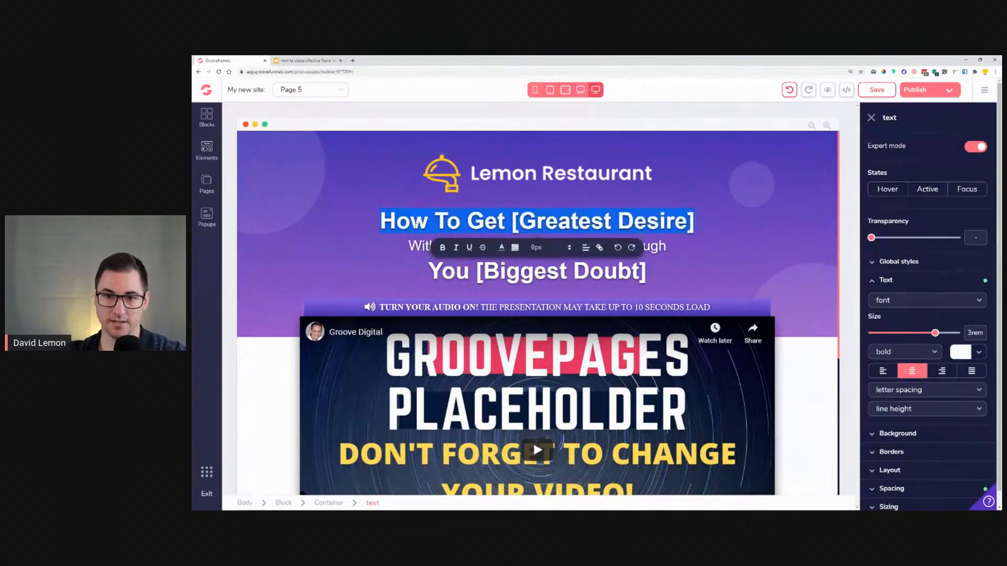
{"action": "type", "text": "THA"}
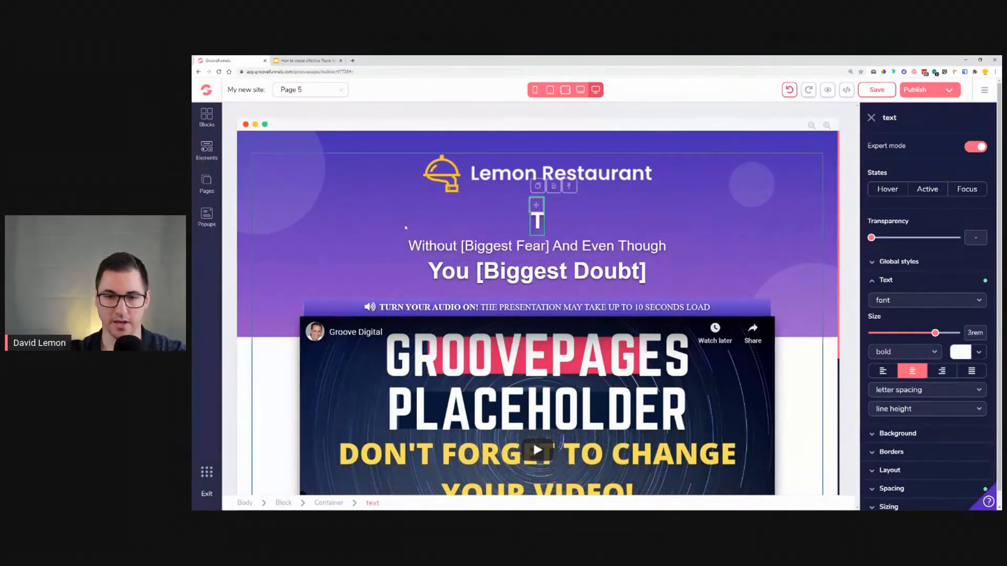
{"action": "key", "text": "BackSpace"}
{"action": "key", "text": "BackSpace"}
{"action": "type", "text": "ha"}
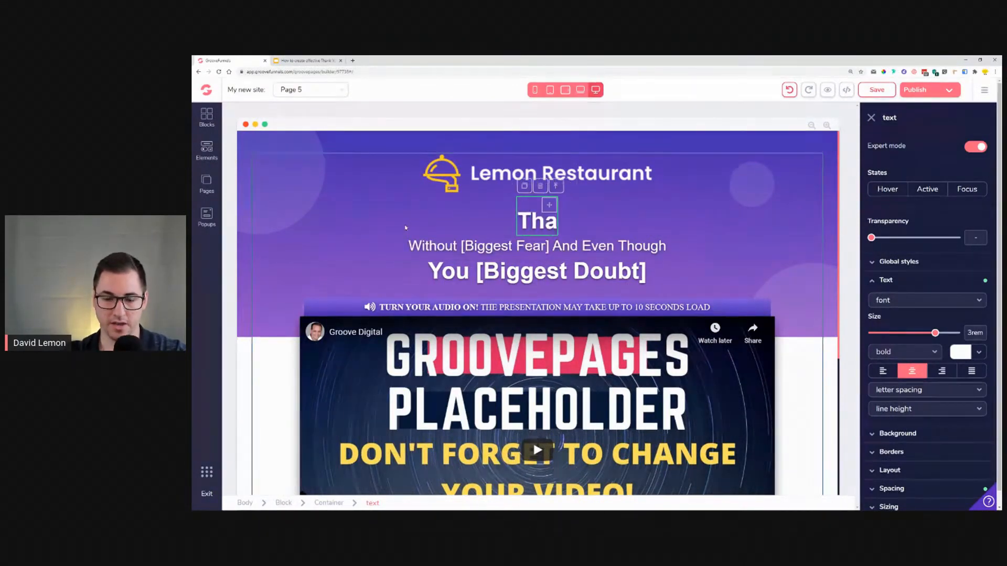
{"action": "type", "text": "nk you!"}
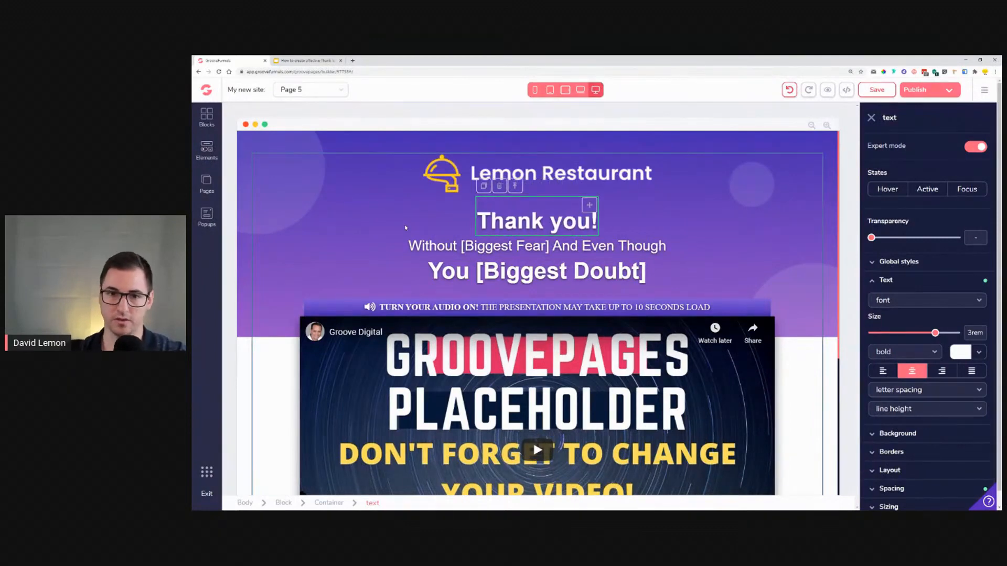
Step: Replace the subheadline with "You will receive an email in a couple of second with your reservation details."
{"action": "triple_click", "coordinate": [497, 246]}
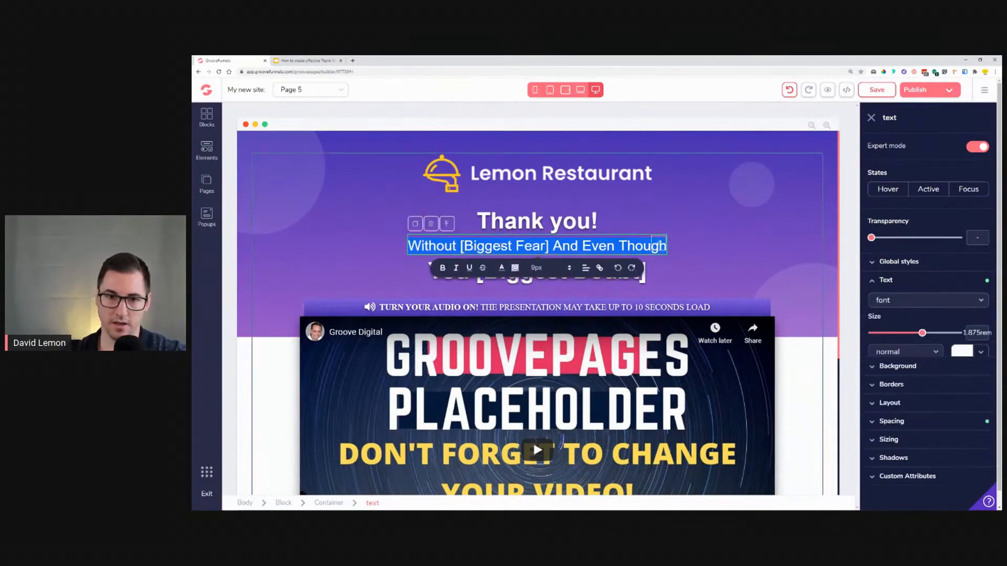
{"action": "type", "text": "You"}
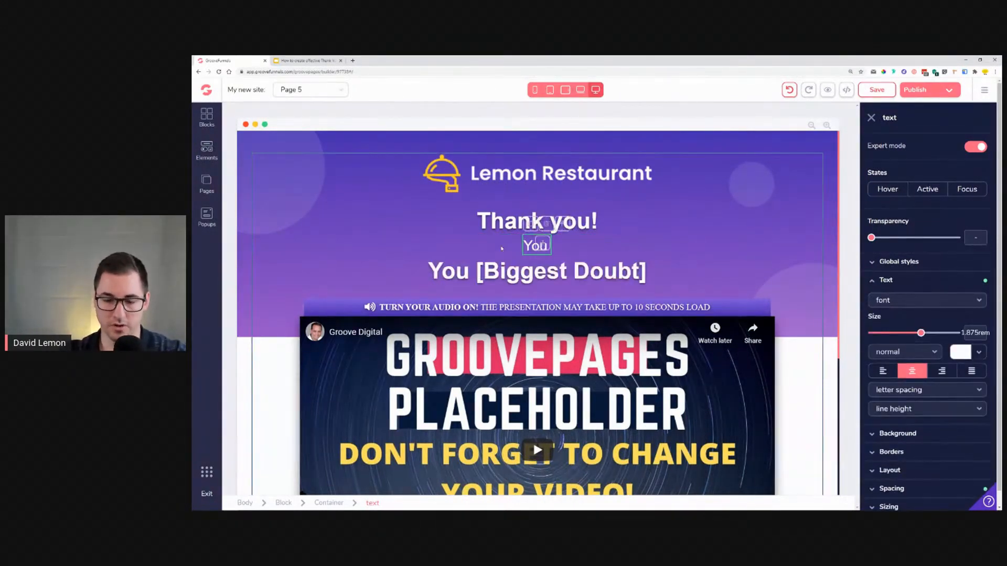
{"action": "type", "text": " sh"}
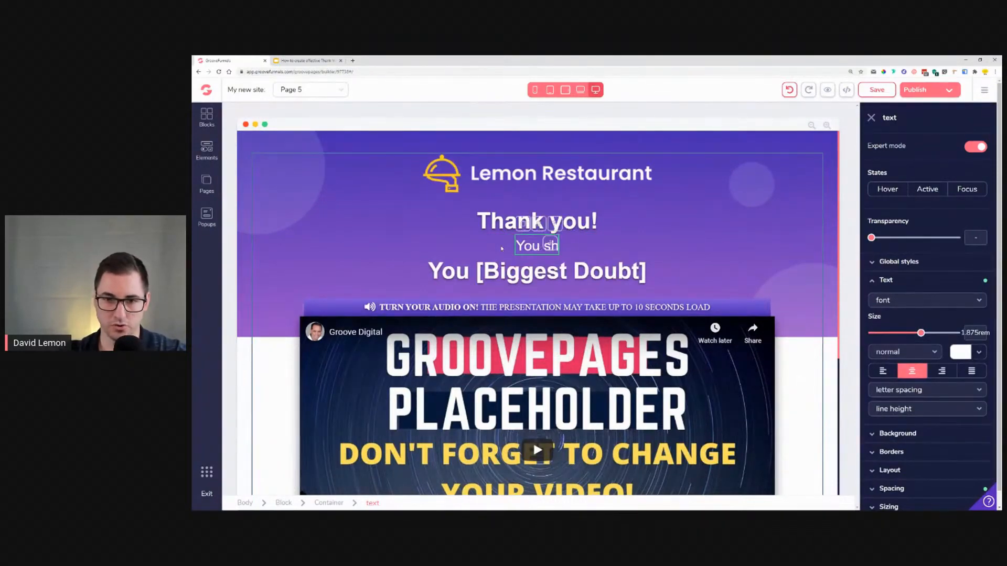
{"action": "type", "text": "ould have"}
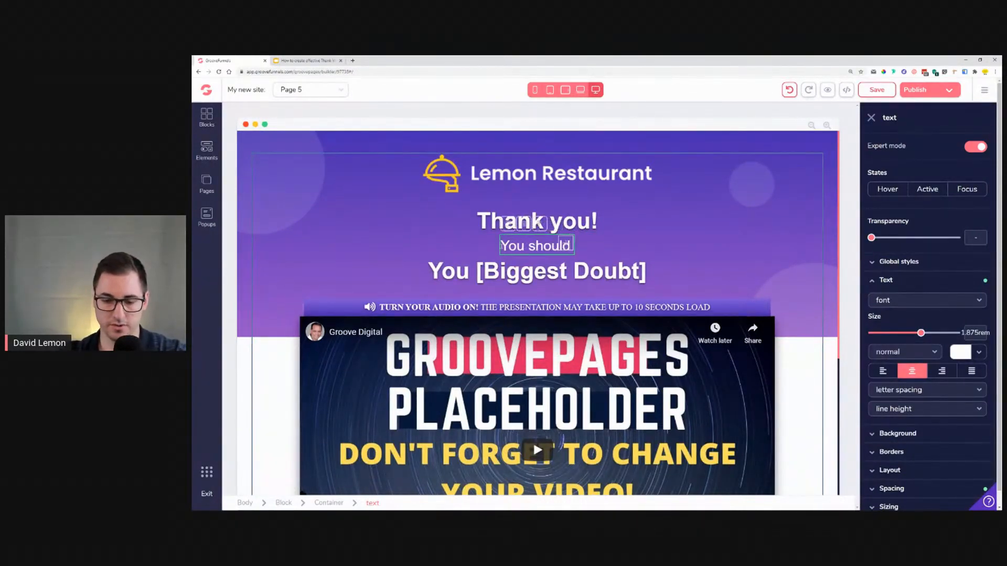
{"action": "key", "text": "BackSpace"}
{"action": "key", "text": "BackSpace"}
{"action": "key", "text": "BackSpace"}
{"action": "key", "text": "BackSpace"}
{"action": "key", "text": "BackSpace"}
{"action": "key", "text": "BackSpace"}
{"action": "key", "text": "BackSpace"}
{"action": "key", "text": "BackSpace"}
{"action": "key", "text": "BackSpace"}
{"action": "key", "text": "BackSpace"}
{"action": "key", "text": "BackSpace"}
{"action": "key", "text": "BackSpace"}
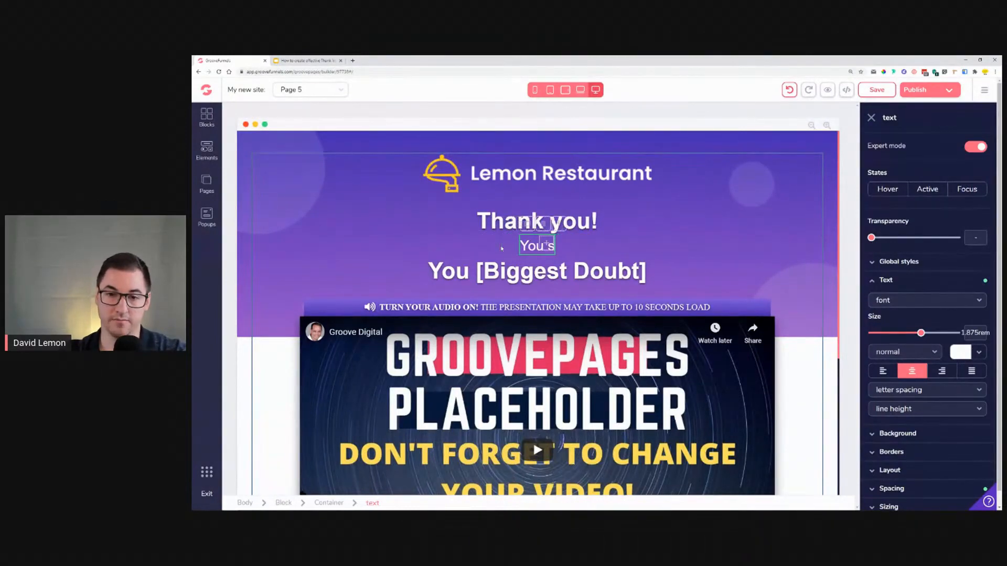
{"action": "type", "text": "will re"}
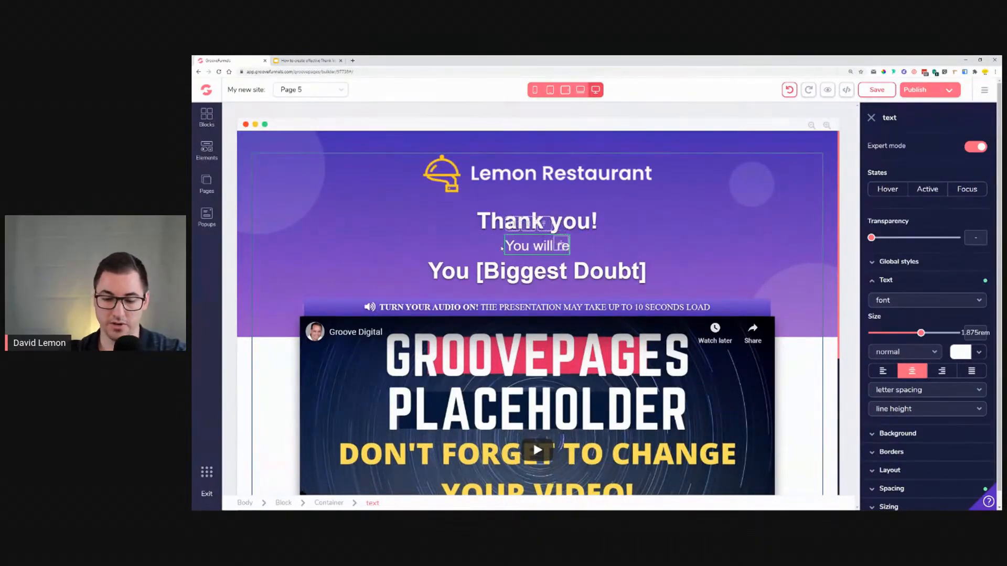
{"action": "type", "text": "ceive an"}
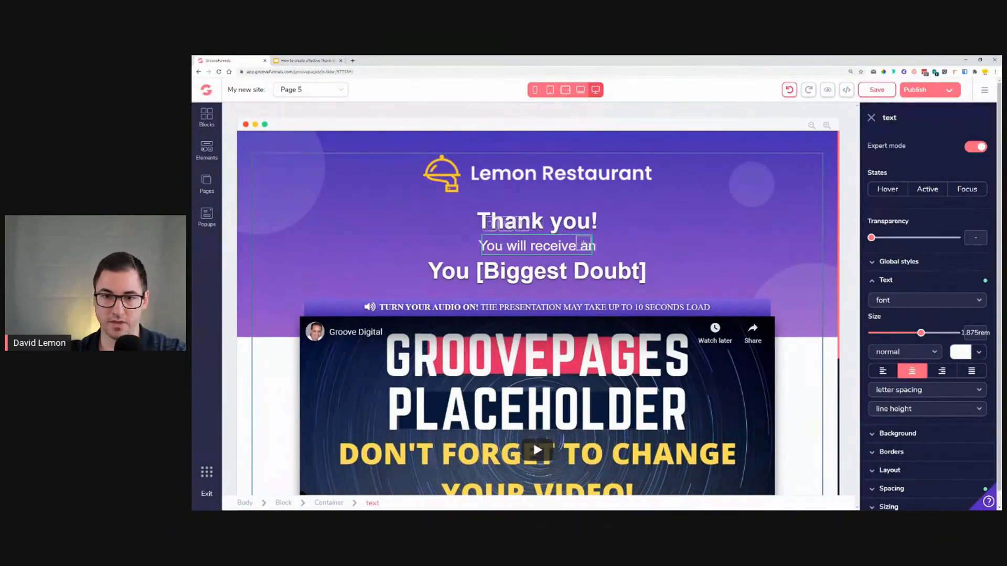
{"action": "type", "text": " email in a couple of second with the i"}
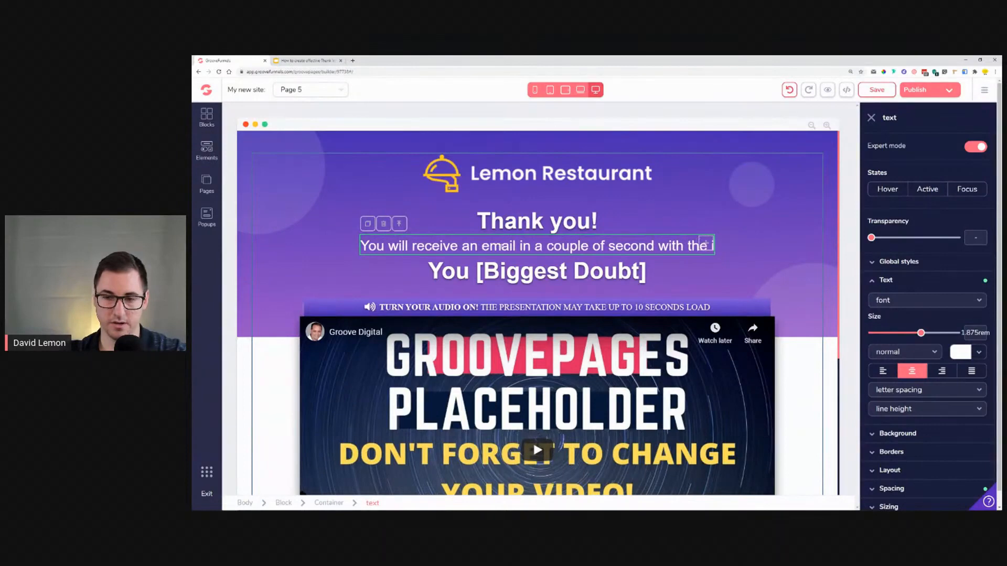
{"action": "key", "text": "BackSpace"}
{"action": "key", "text": "BackSpace"}
{"action": "key", "text": "BackSpace"}
{"action": "key", "text": "BackSpace"}
{"action": "key", "text": "BackSpace"}
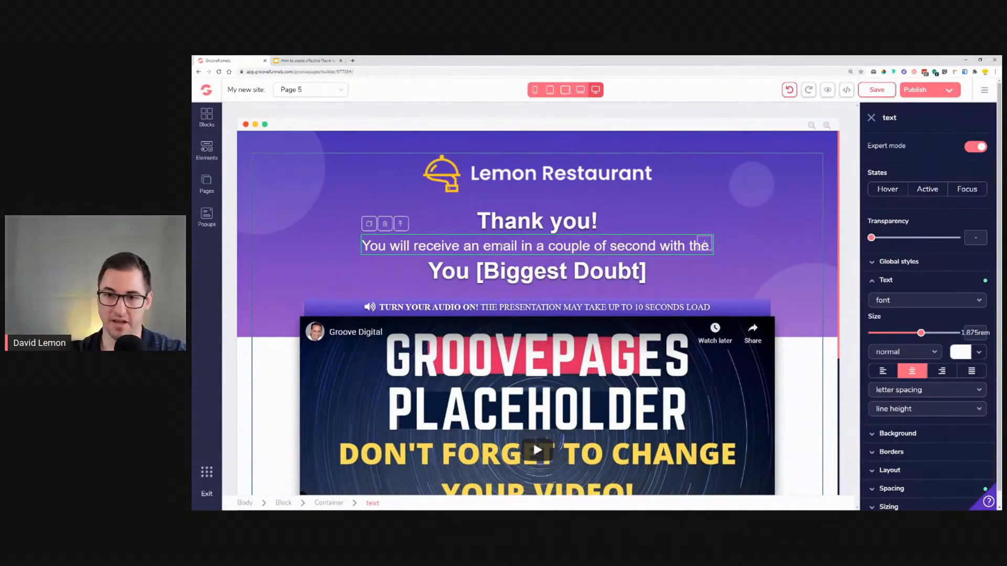
{"action": "type", "text": "your"}
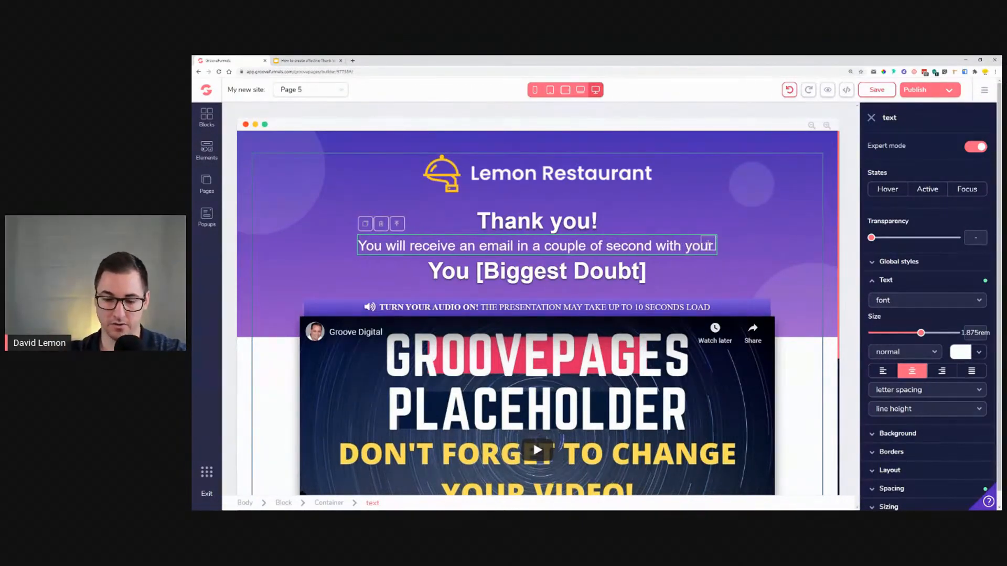
{"action": "type", "text": " reservation"}
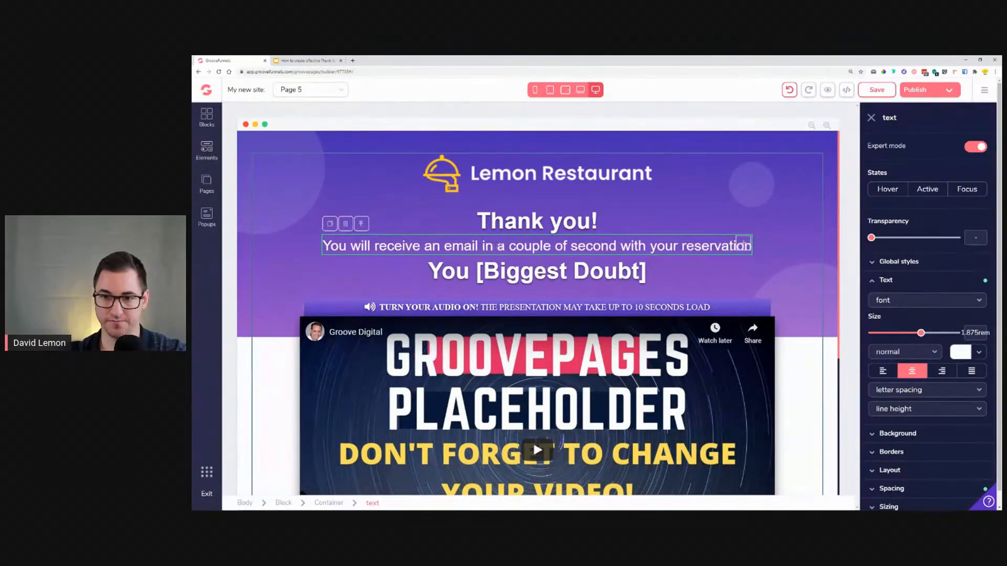
{"action": "type", "text": " details"}
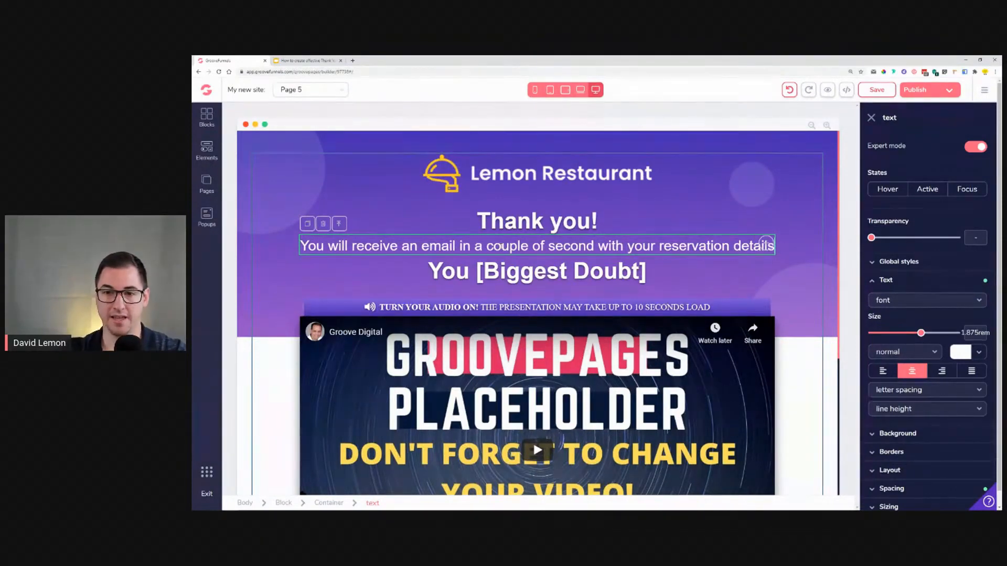
{"action": "type", "text": "..."}
{"action": "key", "text": "BackSpace"}
{"action": "key", "text": "BackSpace"}
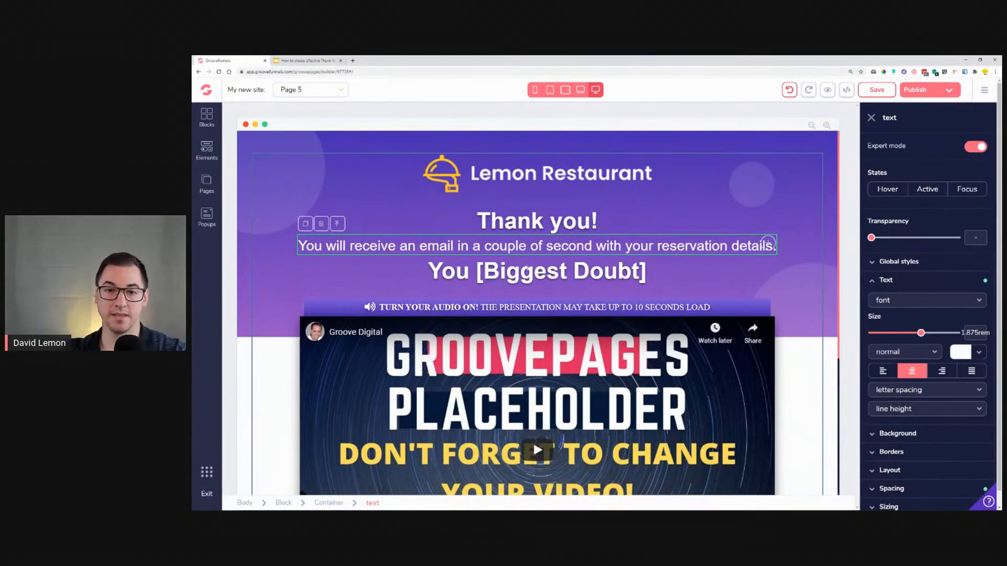
Step: Remove the "You [Biggest Doubt]" headline line
{"action": "left_click", "coordinate": [555, 273]}
{"action": "triple_click", "coordinate": [556, 273]}
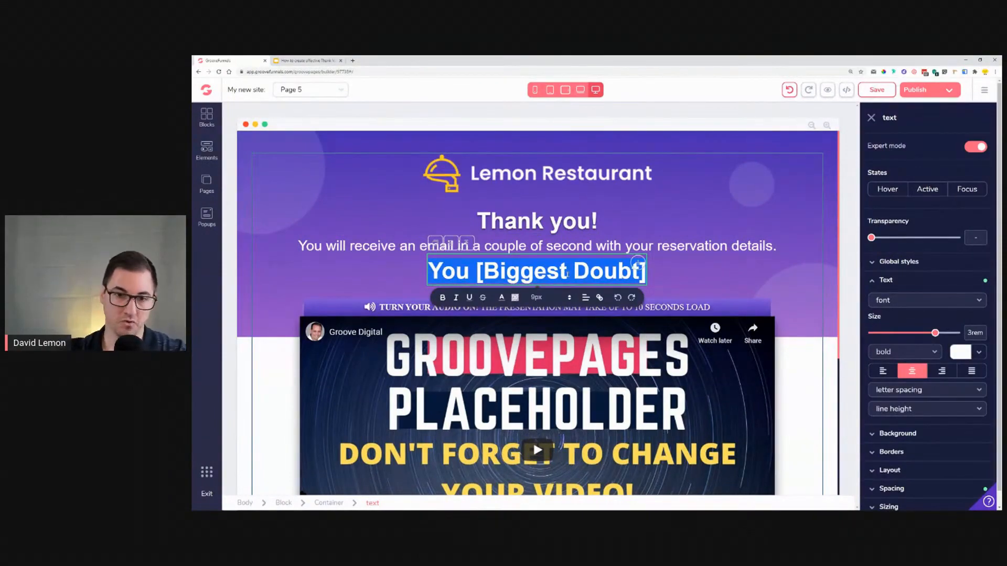
{"action": "key", "text": "Return"}
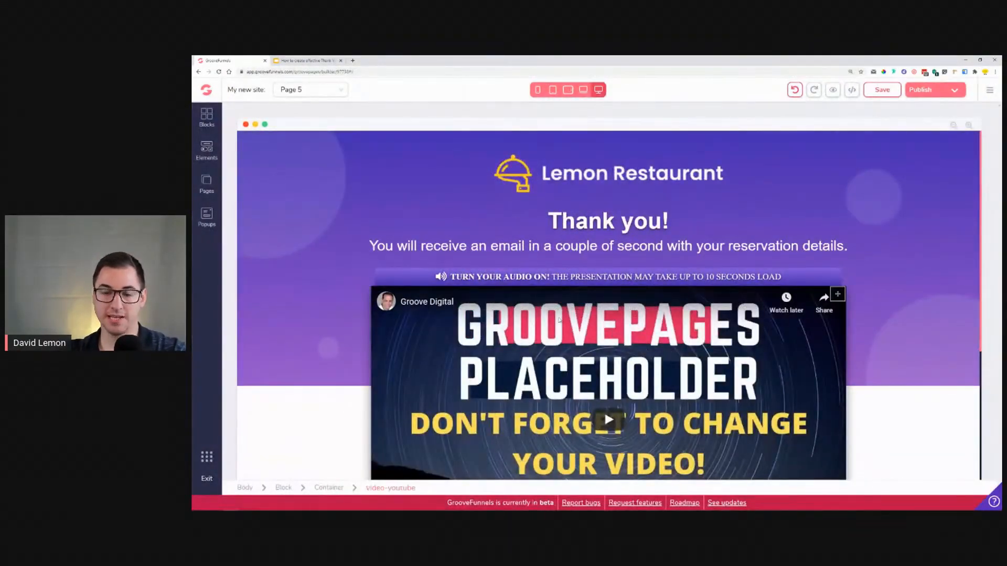
Step: Replace the audio notice's text after "TURN YOUR AUDIO ON!" with "THIS IS A SHORT VIDEO FROM THE OWNER"
{"action": "scroll", "coordinate": [524, 220], "scroll_direction": "down", "scroll_amount": 3}
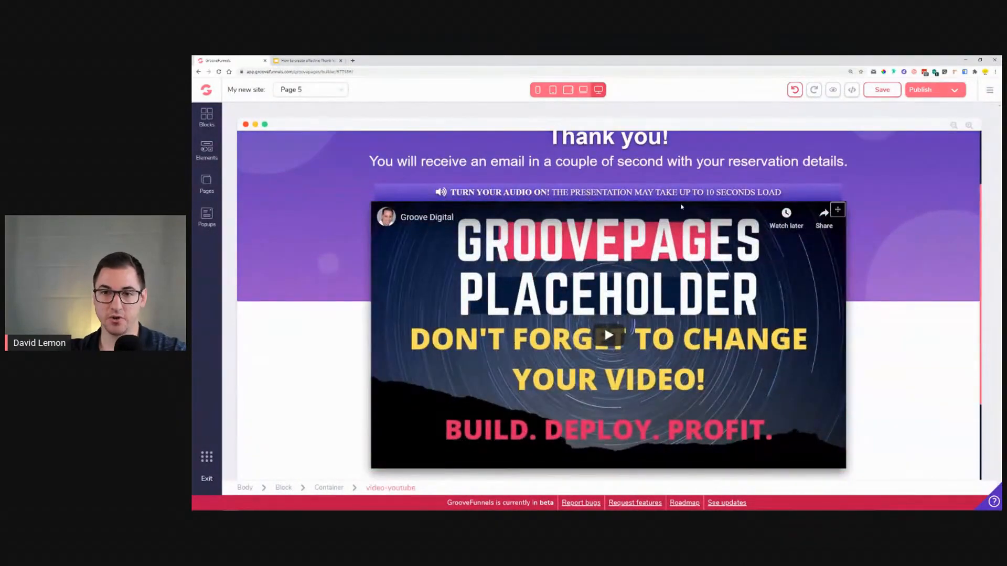
{"action": "left_click", "coordinate": [587, 193]}
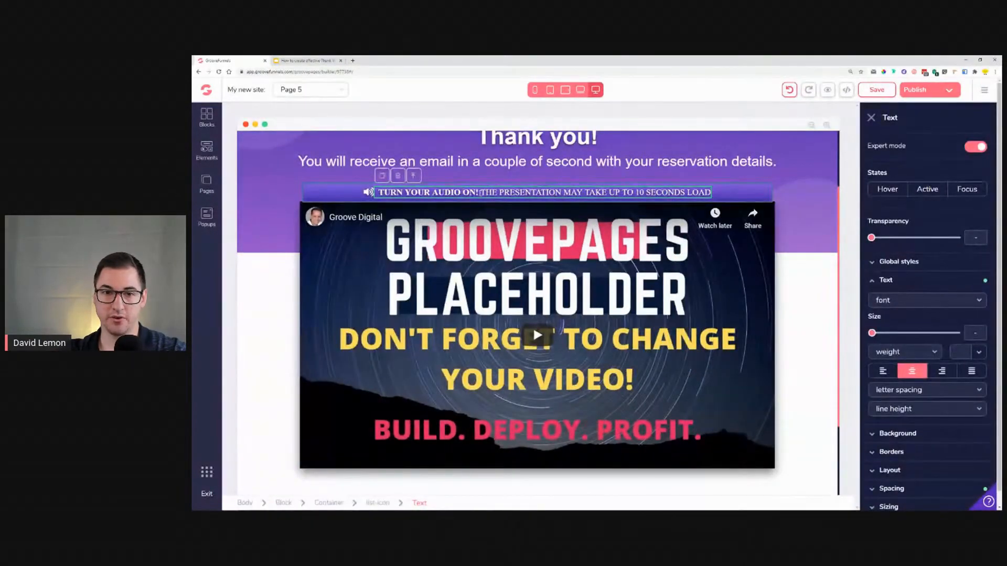
{"action": "left_click", "coordinate": [482, 192]}
{"action": "left_click_drag", "start_coordinate": [481, 193], "coordinate": [711, 193]}
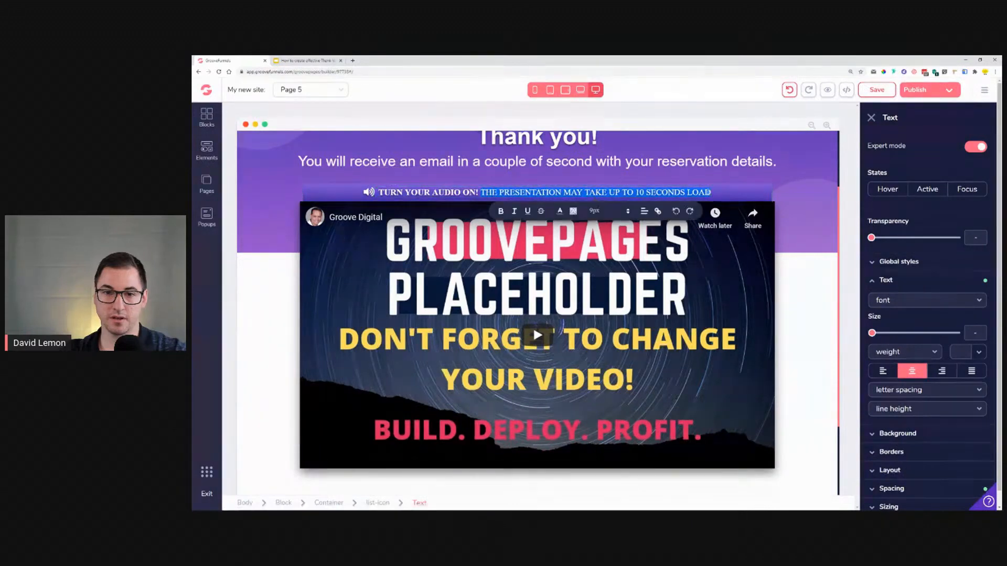
{"action": "type", "text": "THIS IS"}
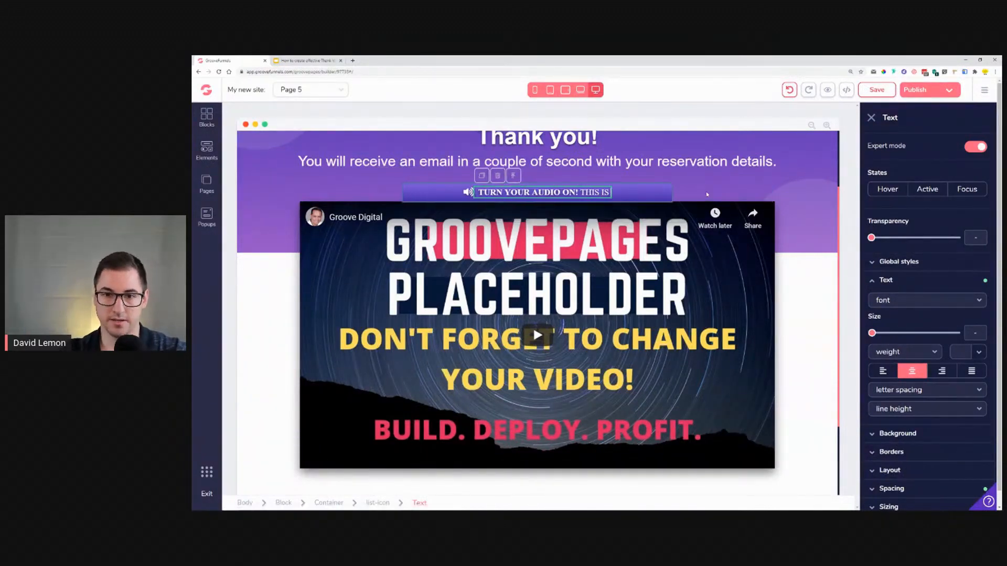
{"action": "type", "text": " A SHO"}
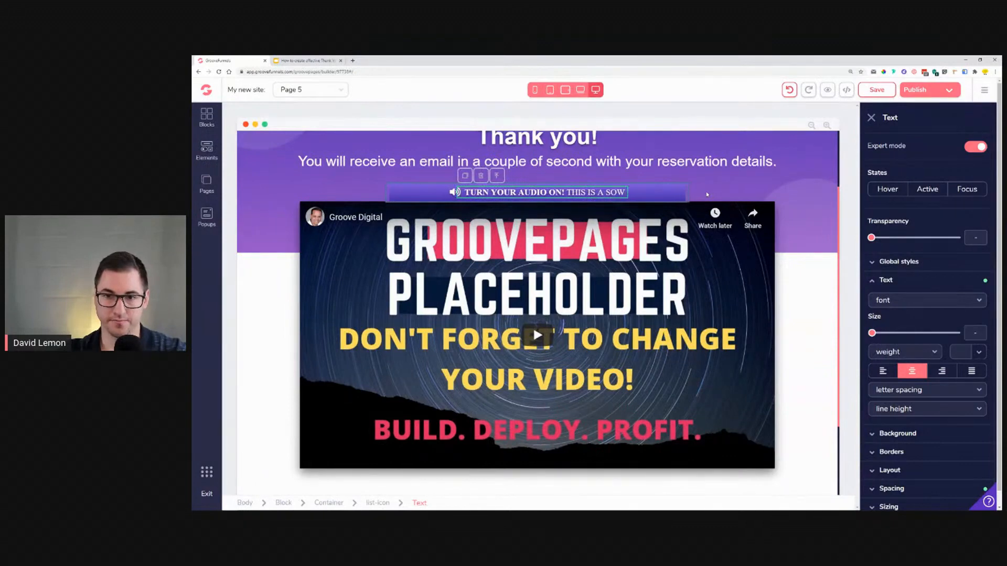
{"action": "type", "text": "RT"}
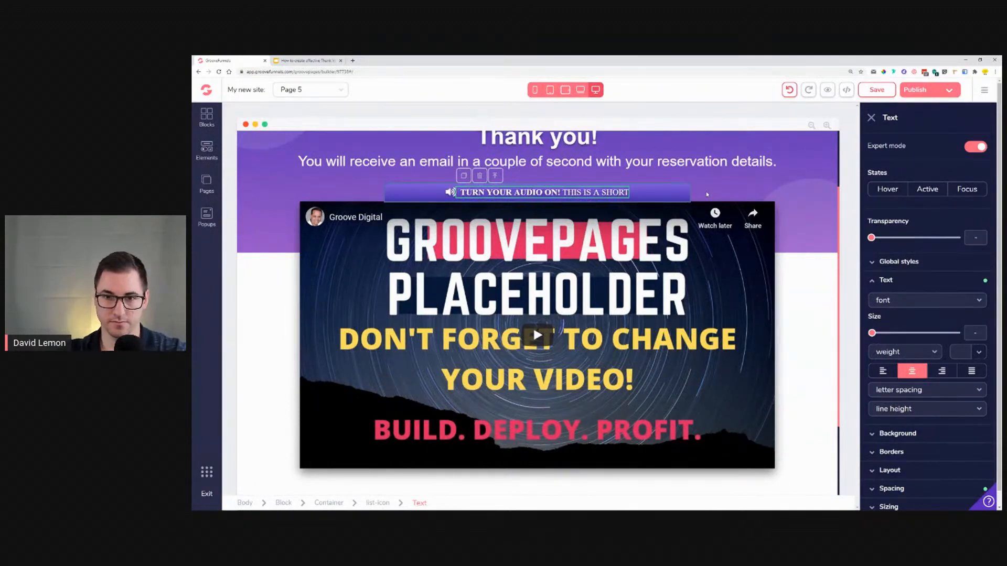
{"action": "type", "text": " VIDEO F"}
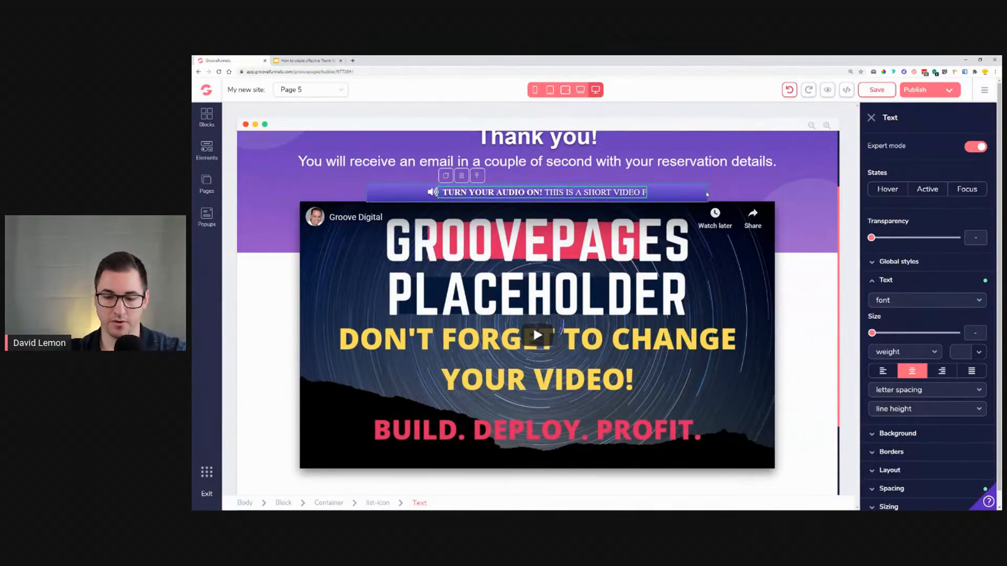
{"action": "type", "text": "ROM THE"}
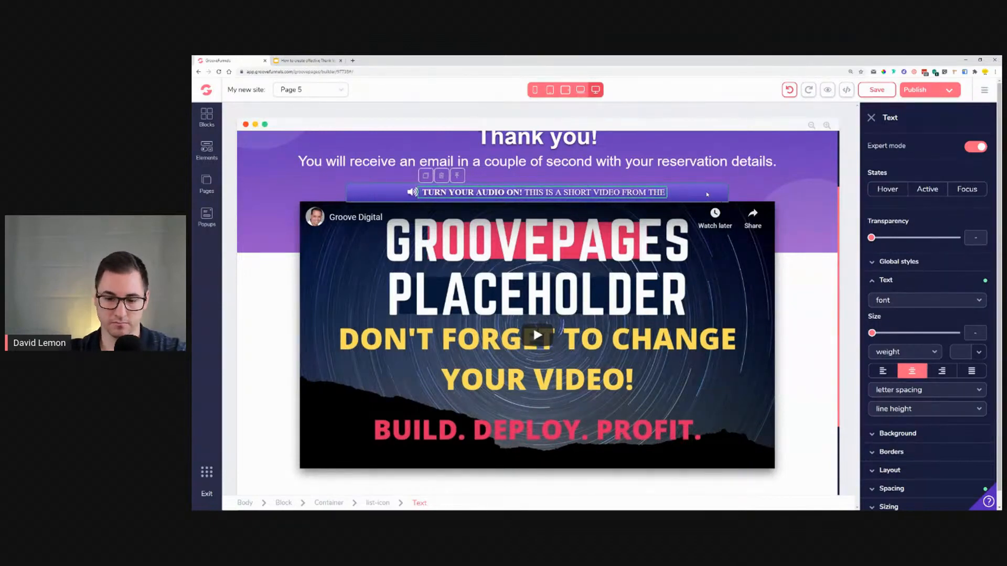
{"action": "type", "text": " OWNER"}
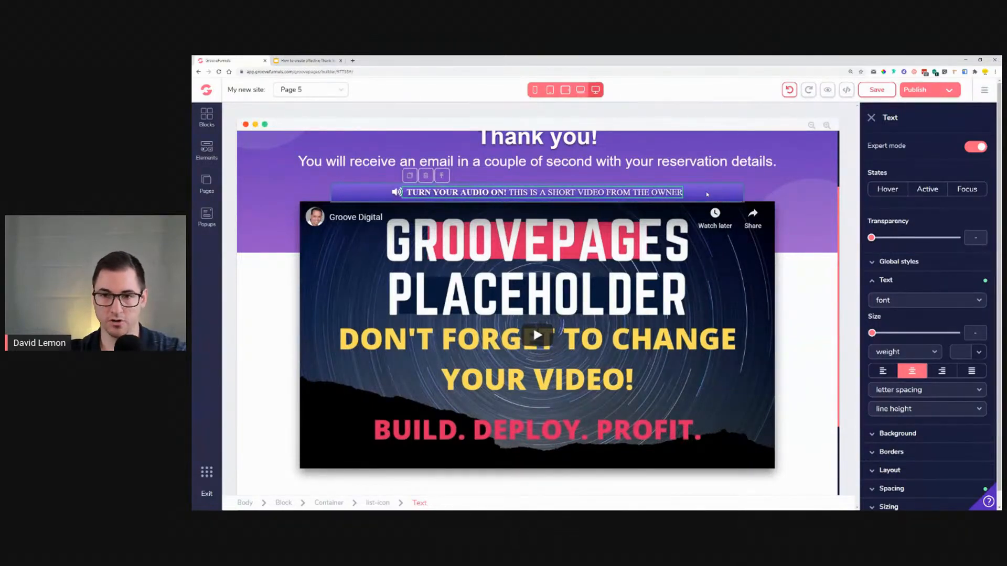
{"action": "type", "text": " FOR"}
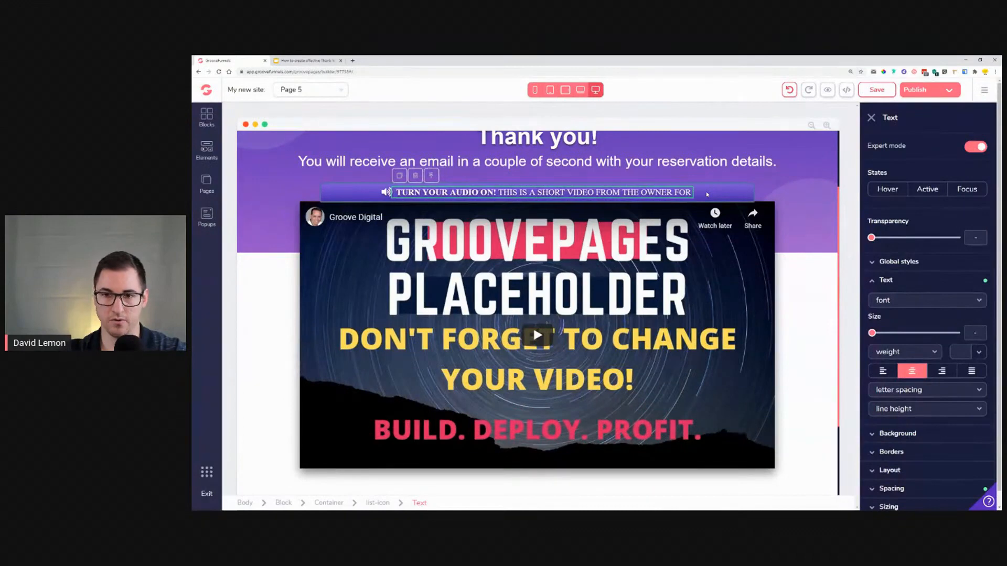
{"action": "type", "text": " YOU!"}
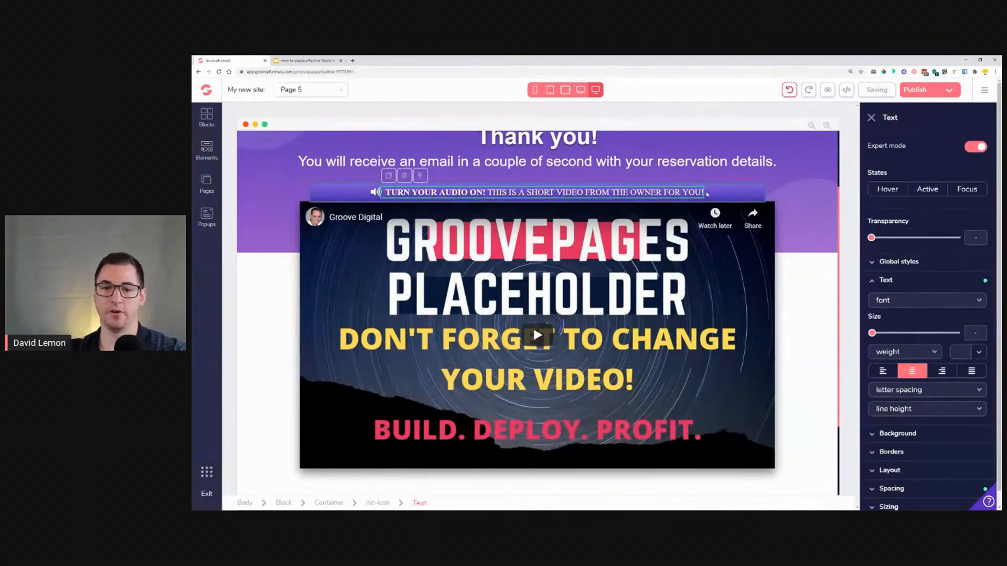
Step: Extend the audio notice so it ends with "FOR YOU!"
{"action": "left_click", "coordinate": [552, 283]}
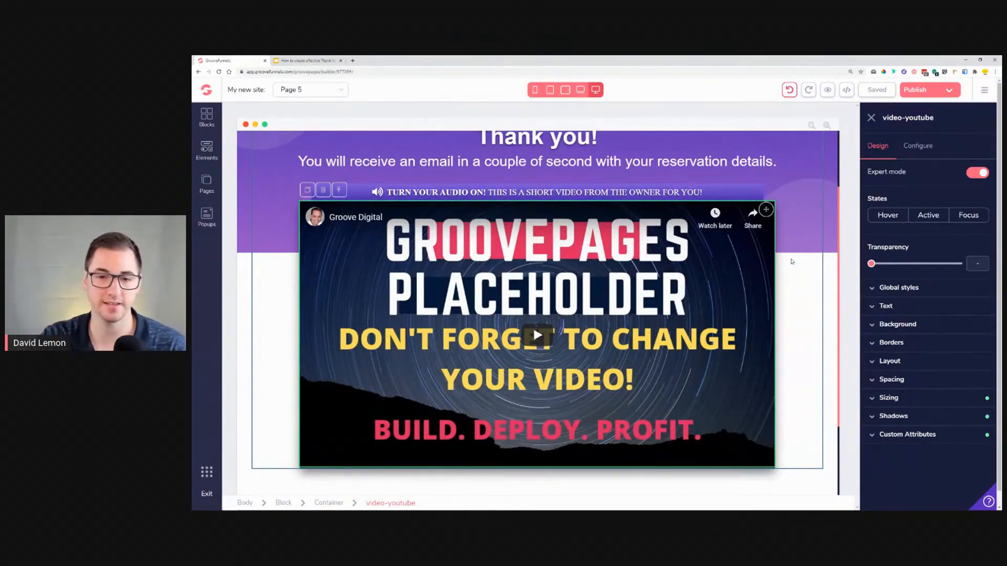
Step: Open the link settings of the GET STARTED TODAY! button and review its link options
{"action": "scroll", "coordinate": [532, 331], "scroll_direction": "down", "scroll_amount": 2}
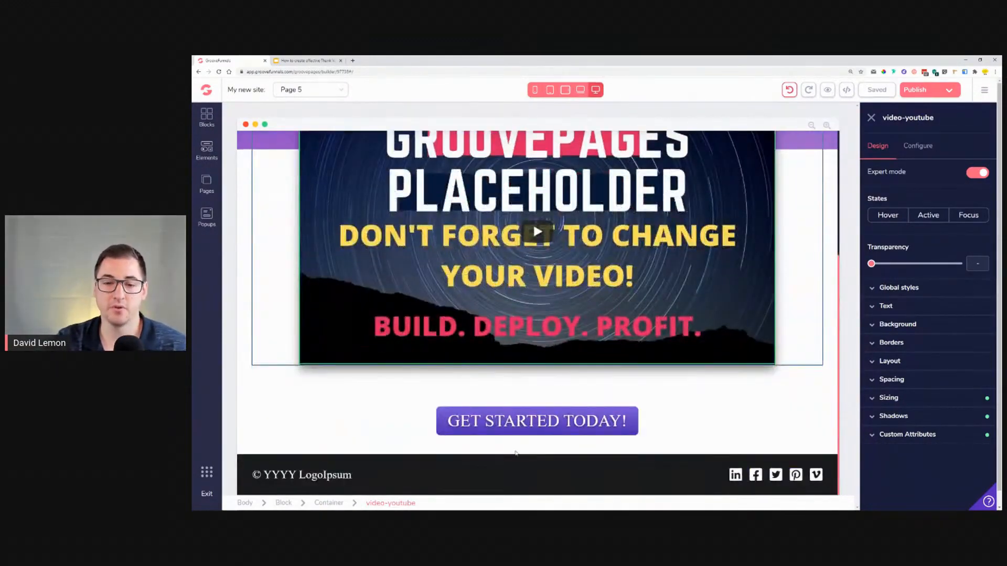
{"action": "left_click", "coordinate": [526, 431]}
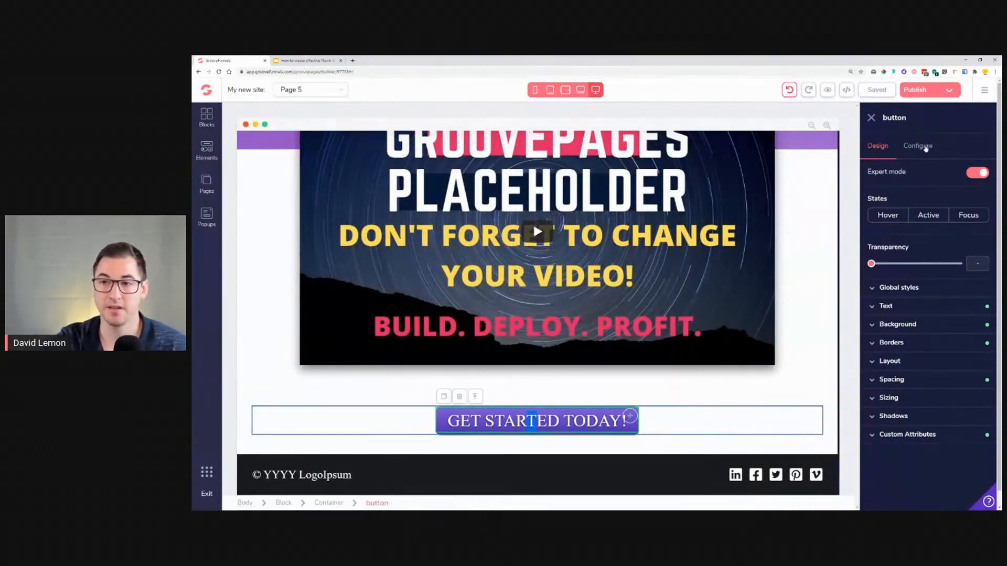
{"action": "left_click", "coordinate": [926, 149]}
{"action": "left_click", "coordinate": [892, 236]}
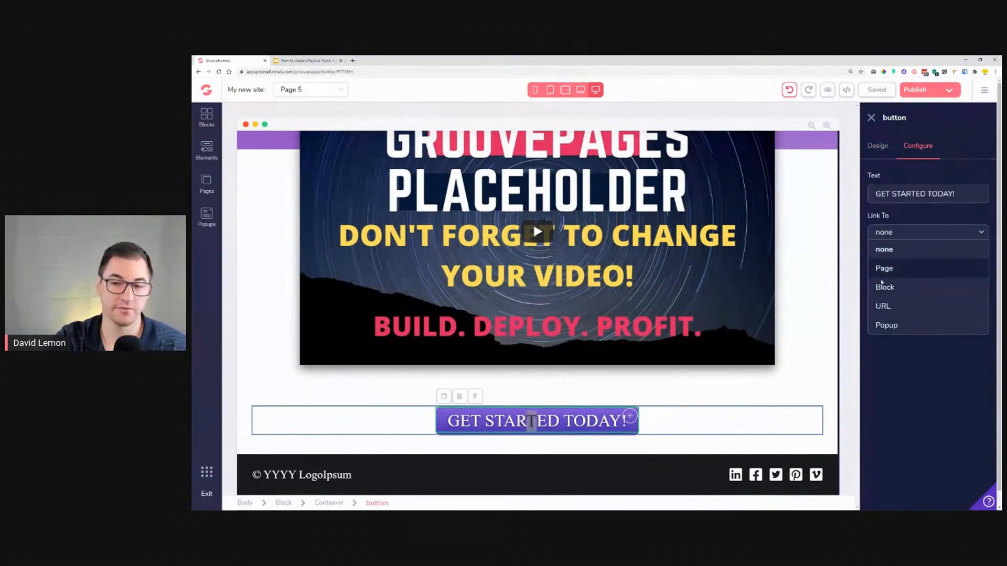
{"action": "left_click", "coordinate": [760, 397]}
Step: Review the site's page list and scroll through the edited Thank You page
{"action": "left_click", "coordinate": [206, 183]}
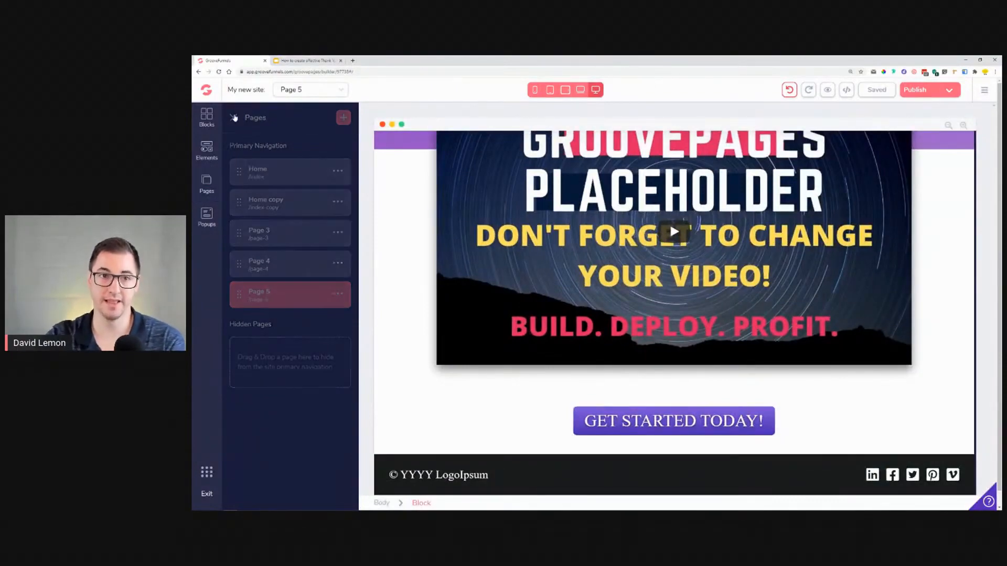
{"action": "left_click", "coordinate": [233, 117]}
{"action": "scroll", "coordinate": [325, 290], "scroll_direction": "up", "scroll_amount": 3}
{"action": "scroll", "coordinate": [325, 290], "scroll_direction": "up", "scroll_amount": 1}
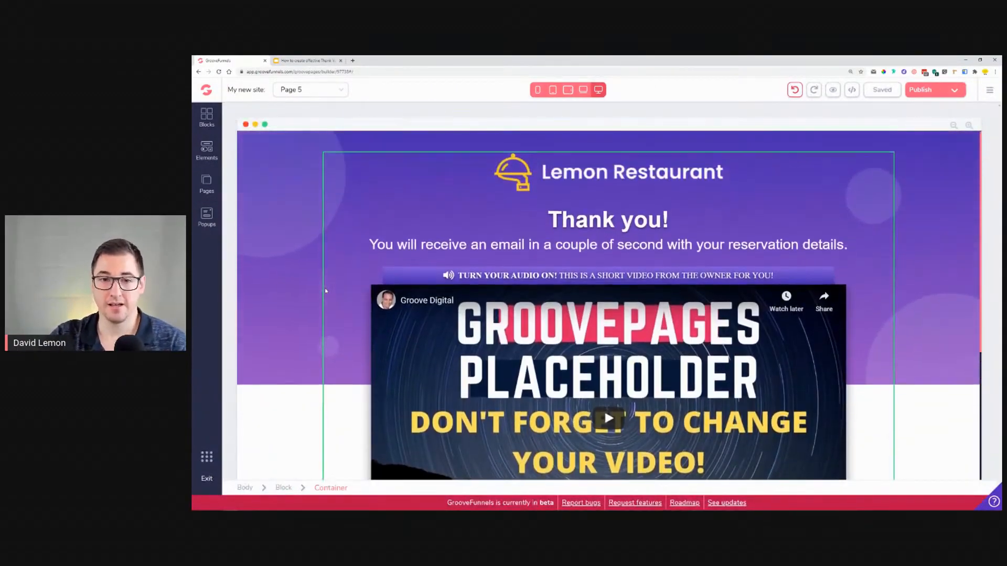
{"action": "scroll", "coordinate": [340, 271], "scroll_direction": "down", "scroll_amount": 5}
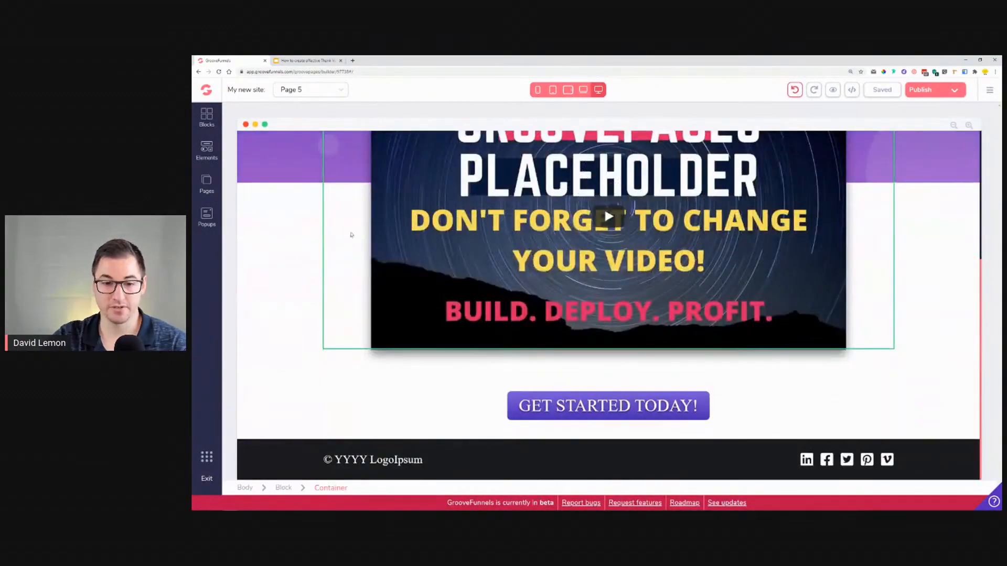
{"action": "left_click", "coordinate": [311, 398]}
{"action": "left_click", "coordinate": [259, 318]}
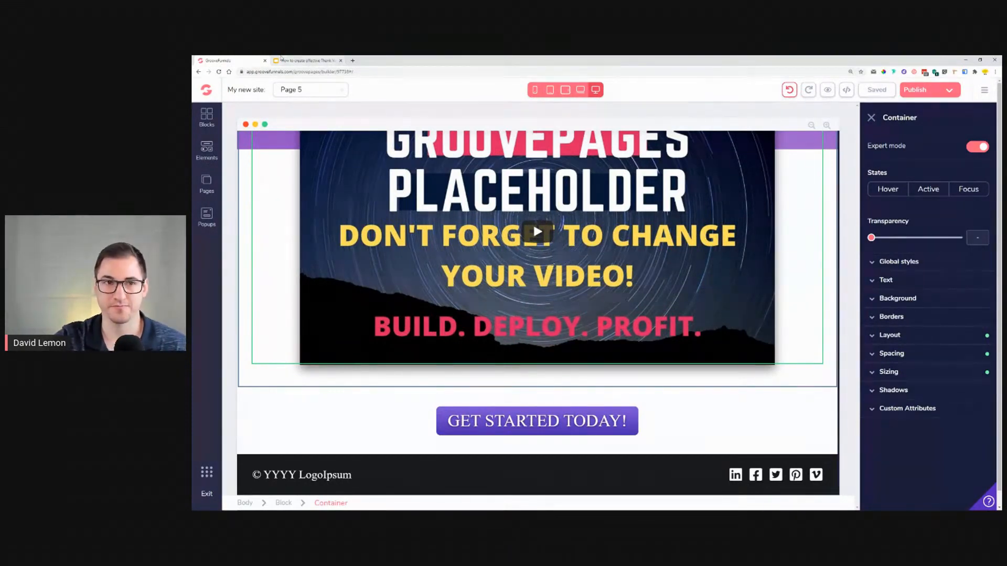
Step: Switch to the reference presentation and browse the example Thank You page designs
{"action": "key", "text": "ctrl+Tab"}
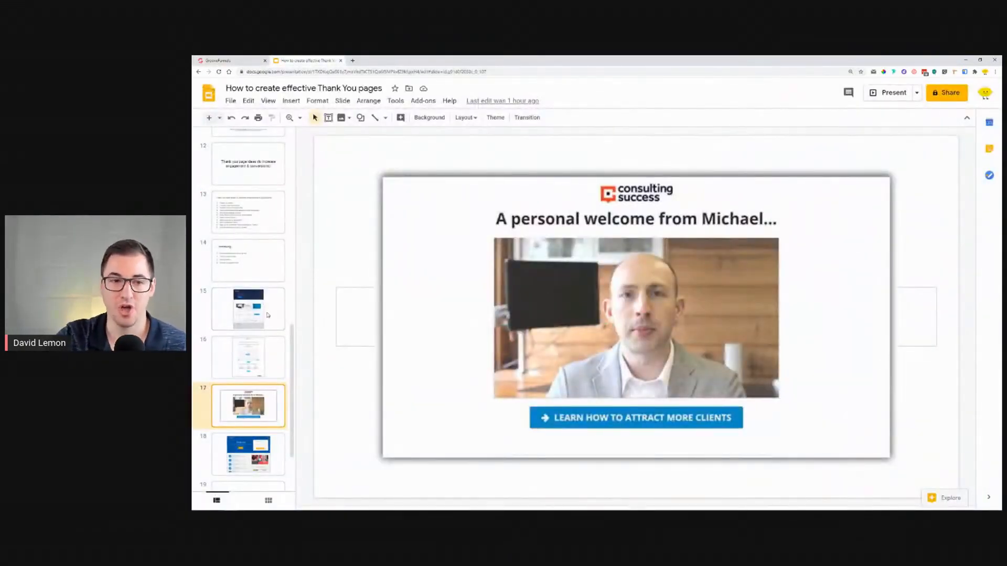
{"action": "left_click", "coordinate": [267, 315]}
{"action": "left_click", "coordinate": [258, 371]}
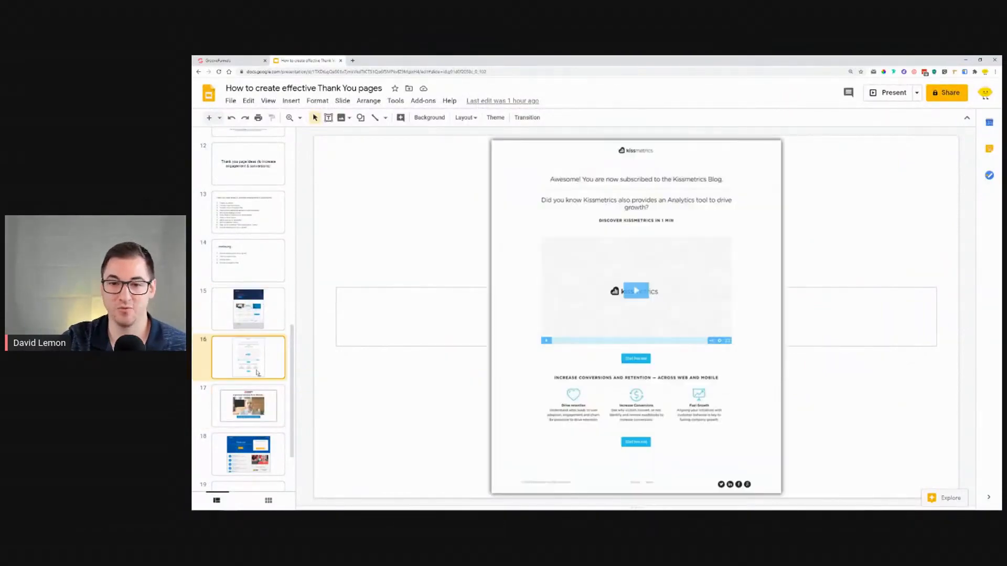
{"action": "left_click", "coordinate": [261, 415]}
{"action": "scroll", "coordinate": [263, 424], "scroll_direction": "down", "scroll_amount": 2}
{"action": "scroll", "coordinate": [271, 365], "scroll_direction": "up", "scroll_amount": 2}
{"action": "left_click", "coordinate": [270, 314]}
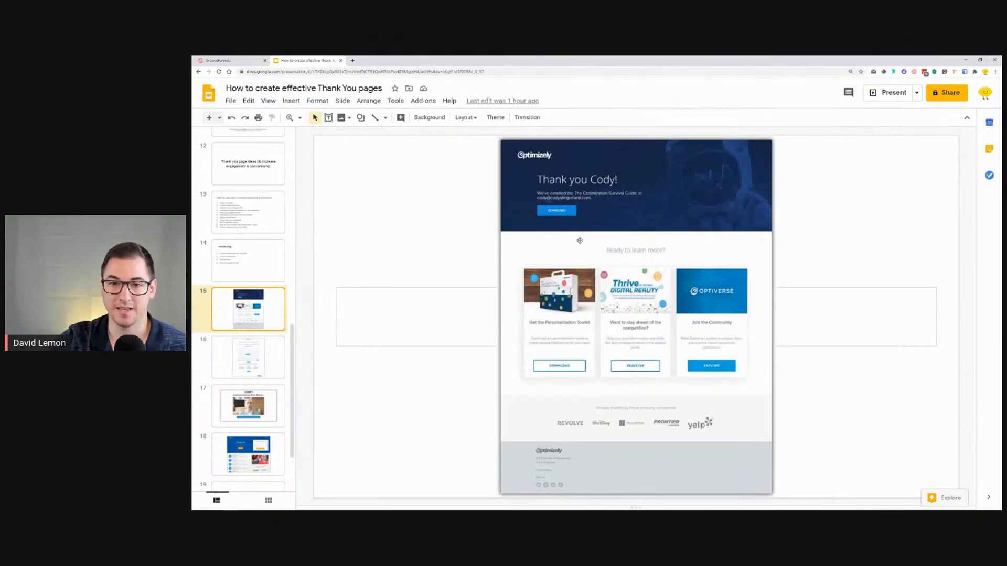
{"action": "left_click", "coordinate": [260, 359]}
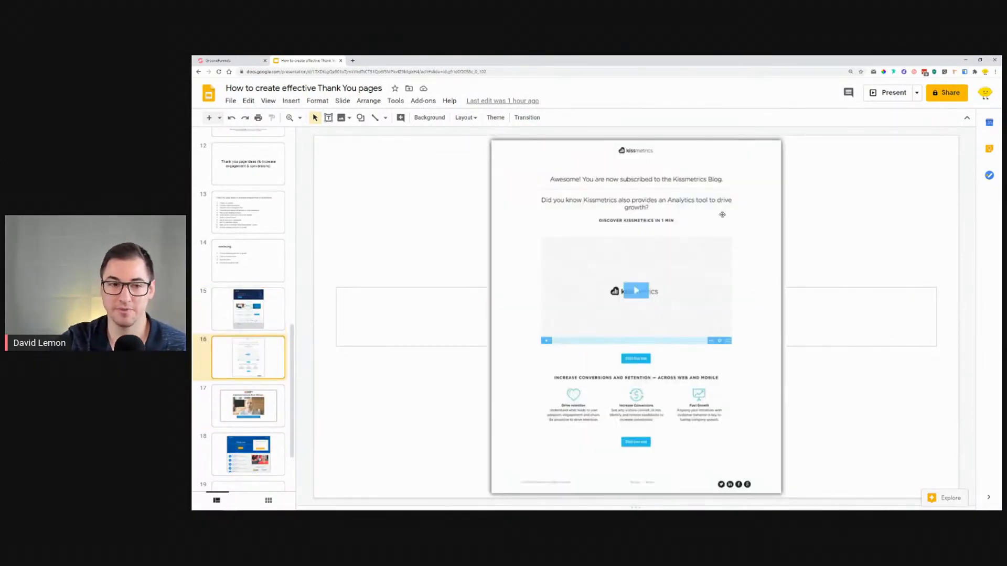
{"action": "left_click", "coordinate": [263, 448]}
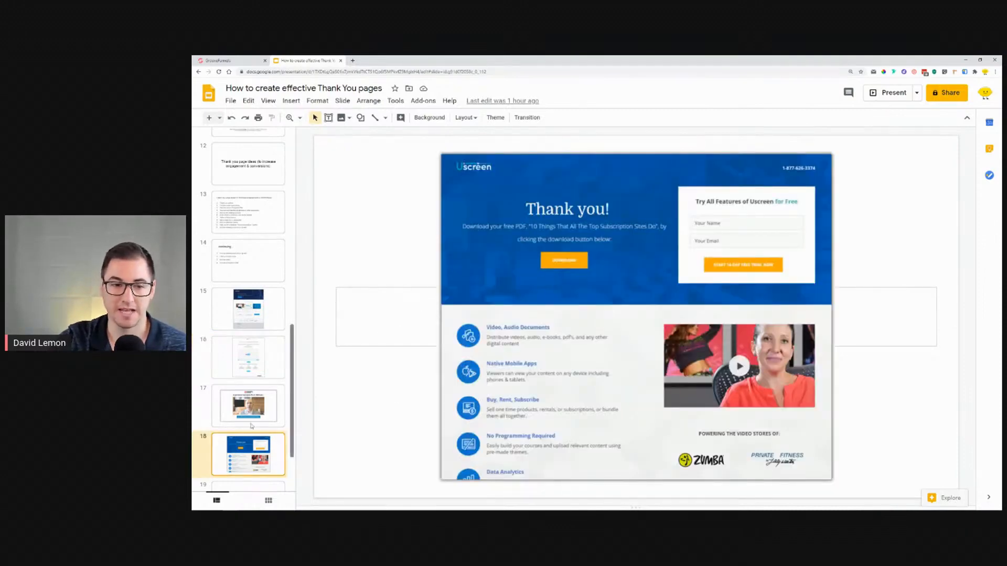
{"action": "scroll", "coordinate": [252, 340], "scroll_direction": "up", "scroll_amount": 6}
{"action": "left_click", "coordinate": [263, 315]}
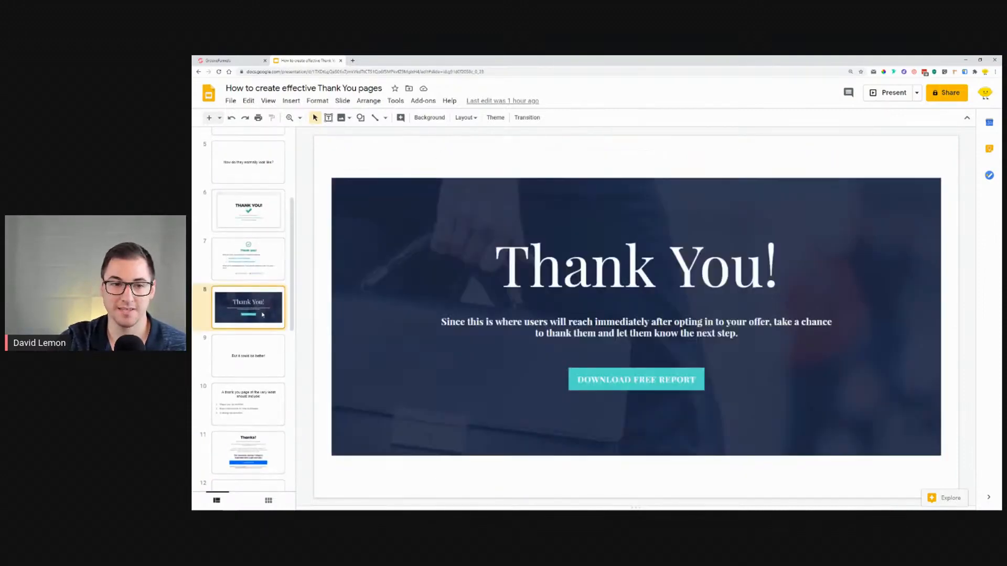
{"action": "scroll", "coordinate": [259, 312], "scroll_direction": "down", "scroll_amount": 1}
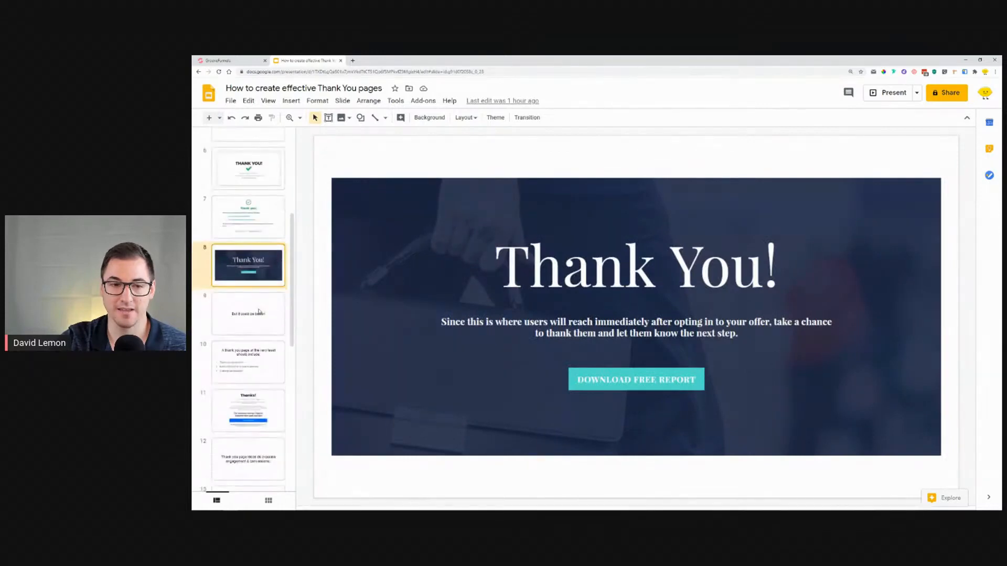
{"action": "left_click", "coordinate": [249, 413]}
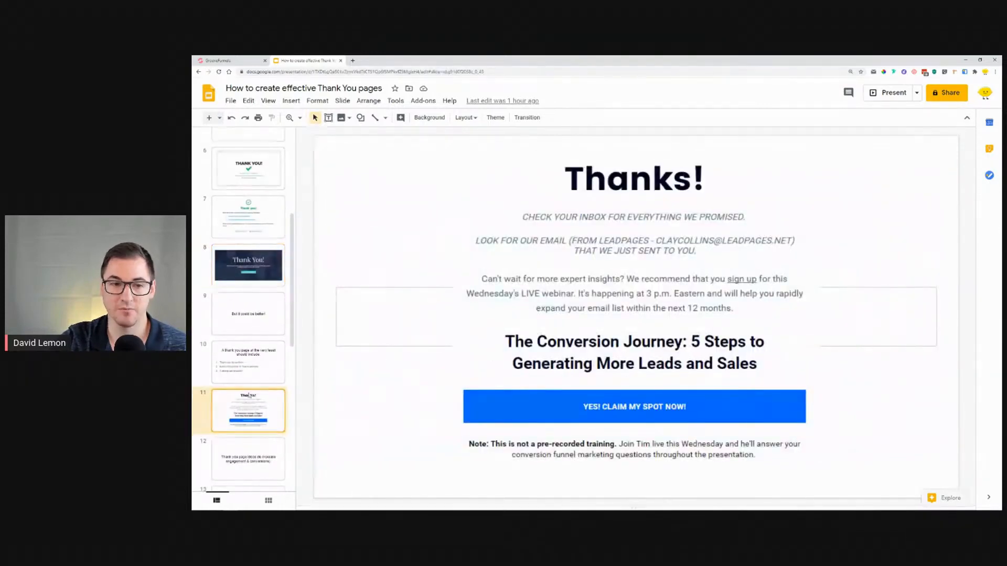
{"action": "scroll", "coordinate": [237, 347], "scroll_direction": "up", "scroll_amount": 1}
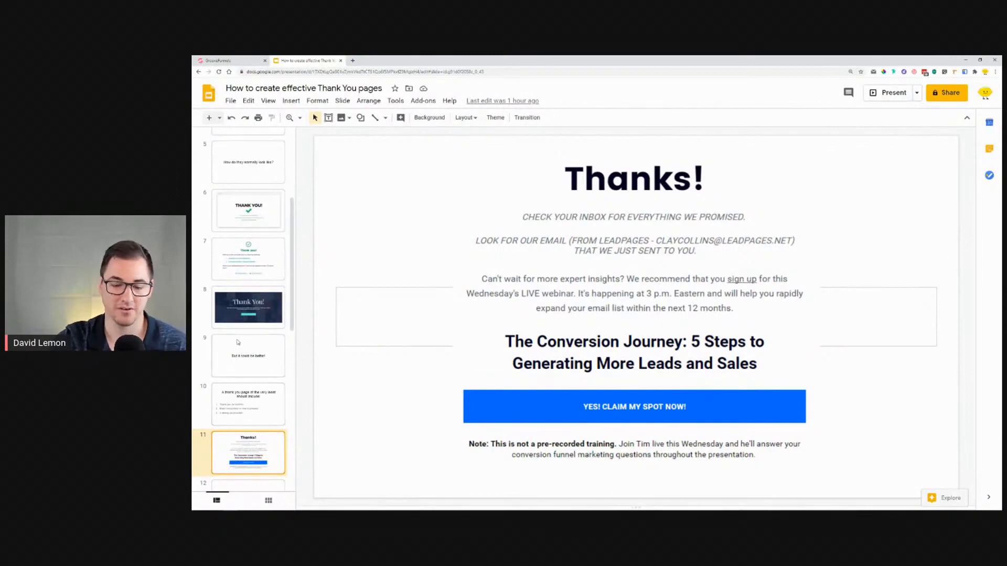
{"action": "left_click", "coordinate": [258, 314]}
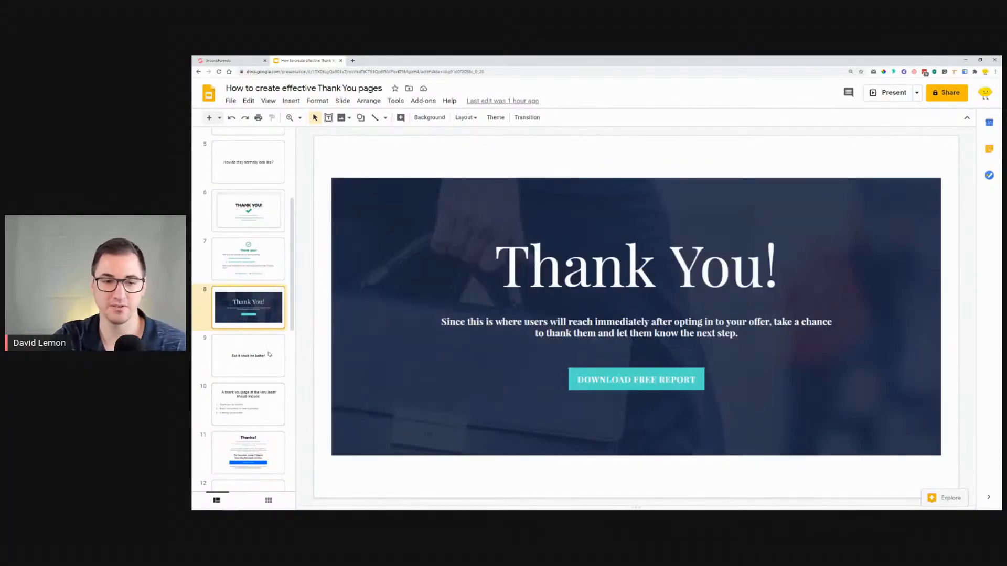
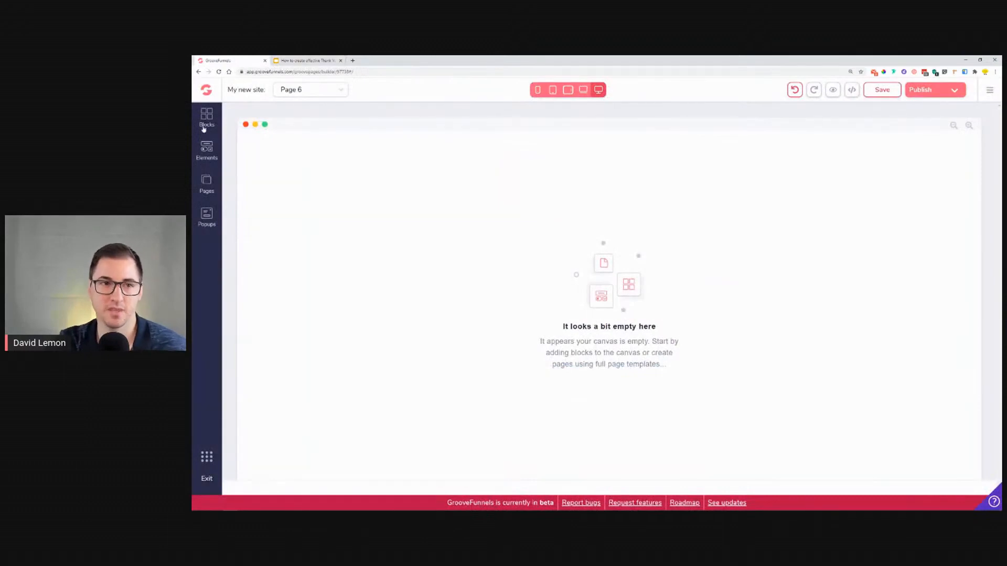
Step: Add an empty container wireframe block to the blank page and select it
{"action": "left_click", "coordinate": [321, 149]}
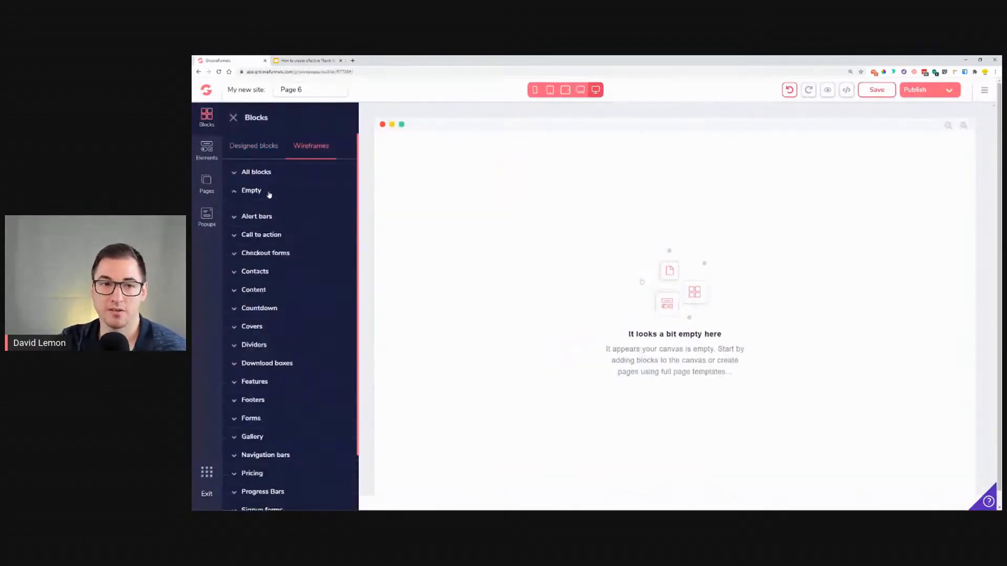
{"action": "left_click", "coordinate": [252, 190]}
{"action": "left_click_drag", "start_coordinate": [278, 230], "coordinate": [533, 195]}
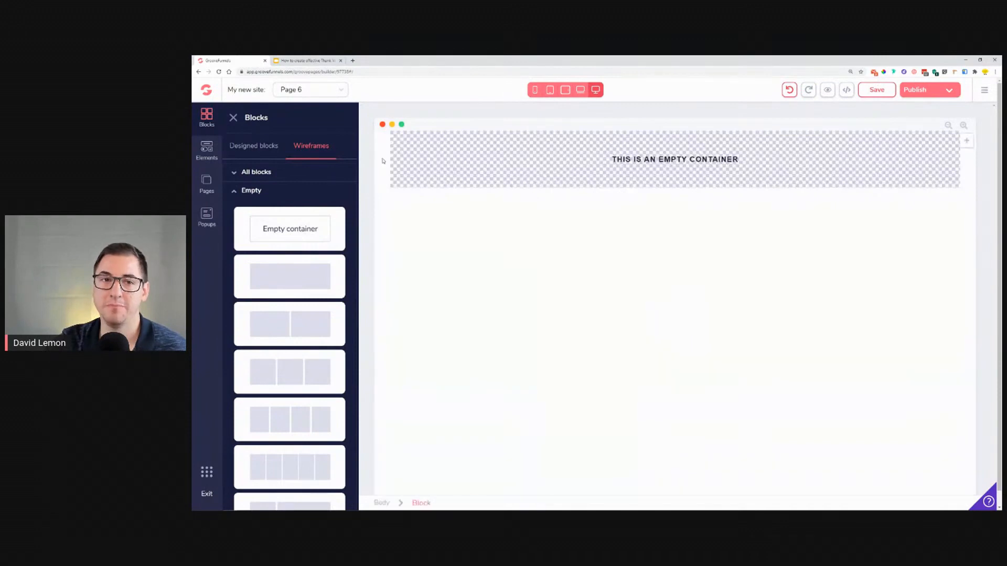
{"action": "left_click", "coordinate": [383, 161]}
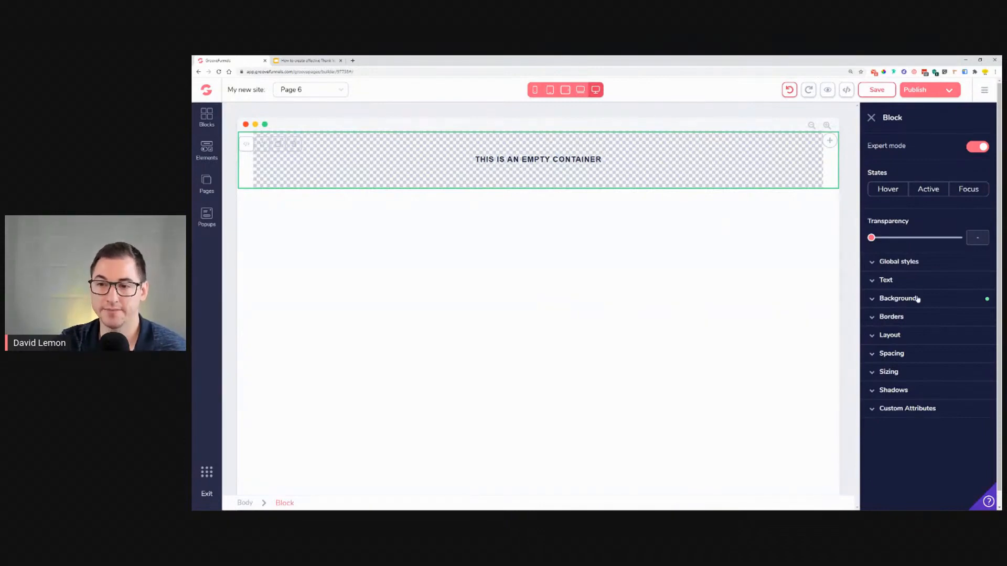
Step: Open the block's background image library and search the free stock photos for astronaut
{"action": "left_click", "coordinate": [917, 299]}
{"action": "left_click", "coordinate": [933, 404]}
{"action": "left_click", "coordinate": [301, 135]}
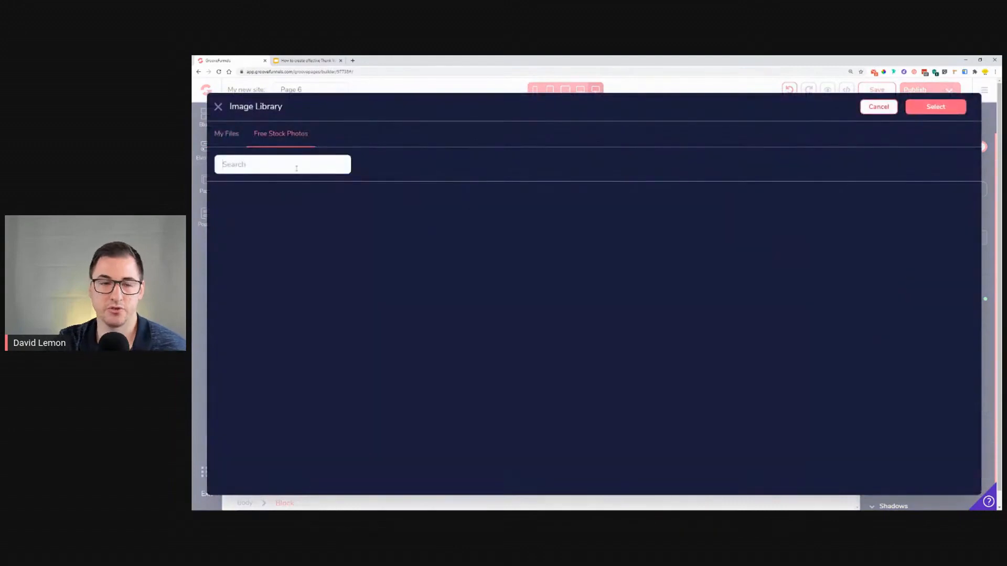
{"action": "type", "text": "astronaut"}
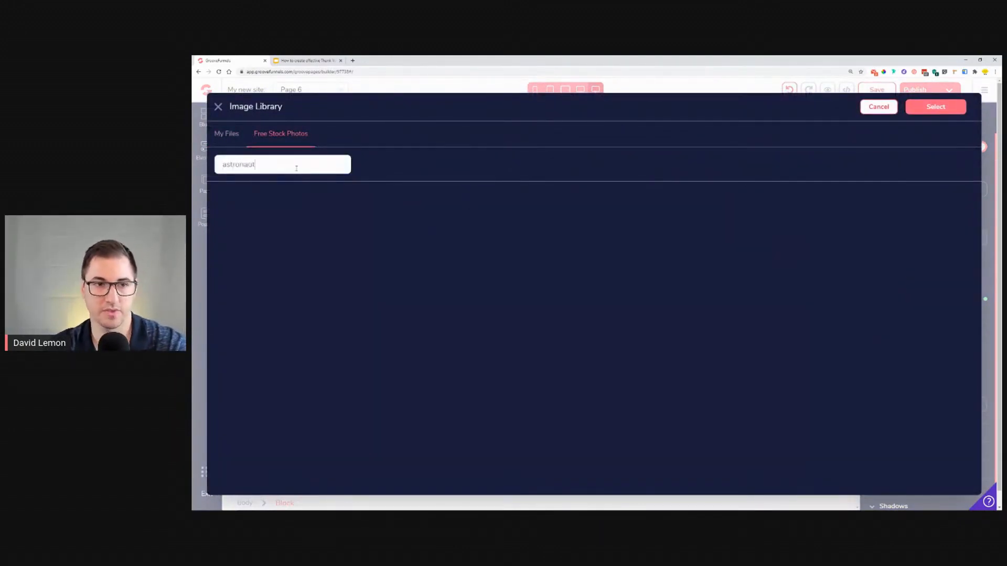
{"action": "key", "text": "Return"}
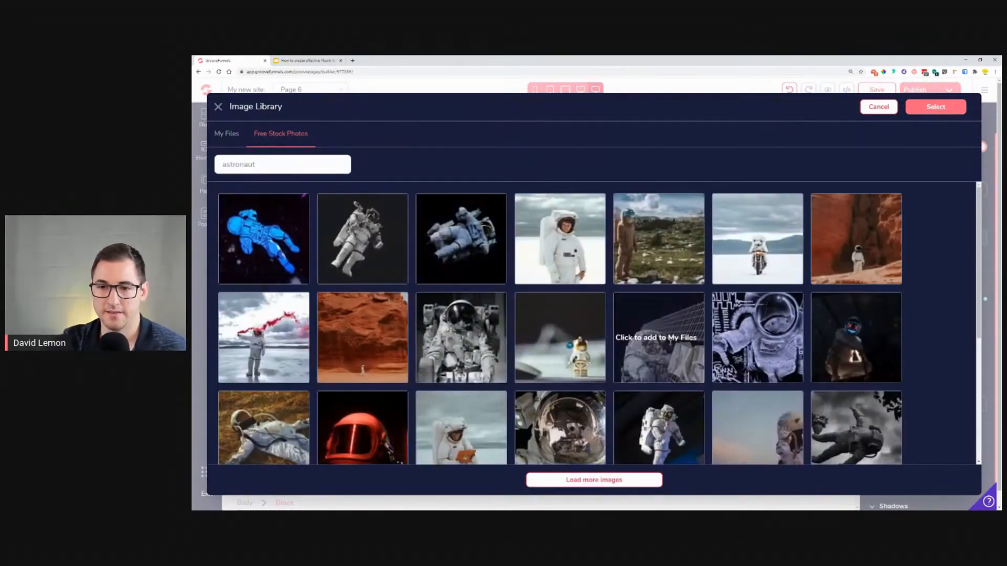
Step: Browse the astronaut results and add the dark masked hooded figure photo to My Files
{"action": "scroll", "coordinate": [472, 246], "scroll_direction": "down", "scroll_amount": 2}
{"action": "scroll", "coordinate": [480, 254], "scroll_direction": "down", "scroll_amount": 3}
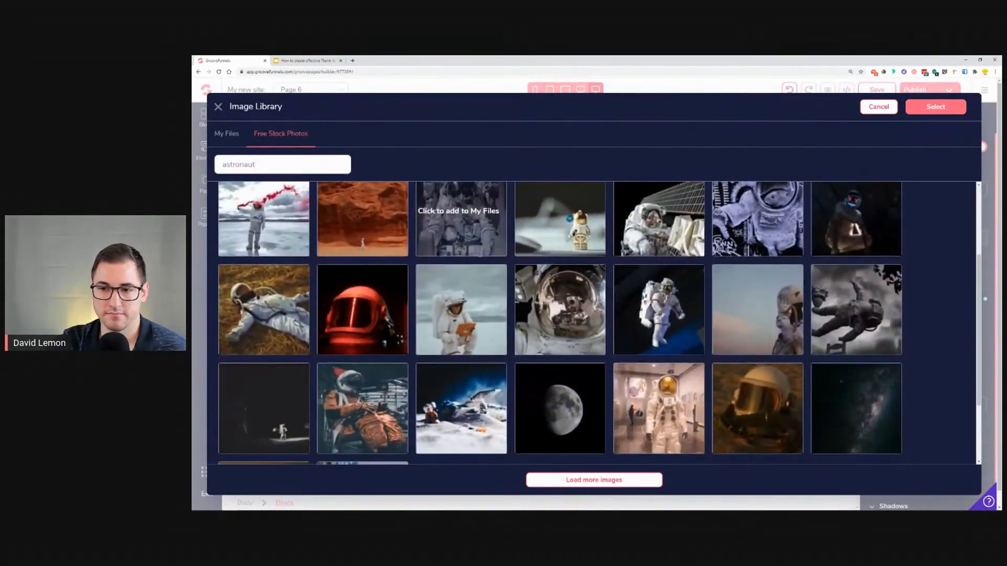
{"action": "scroll", "coordinate": [479, 257], "scroll_direction": "up", "scroll_amount": 5}
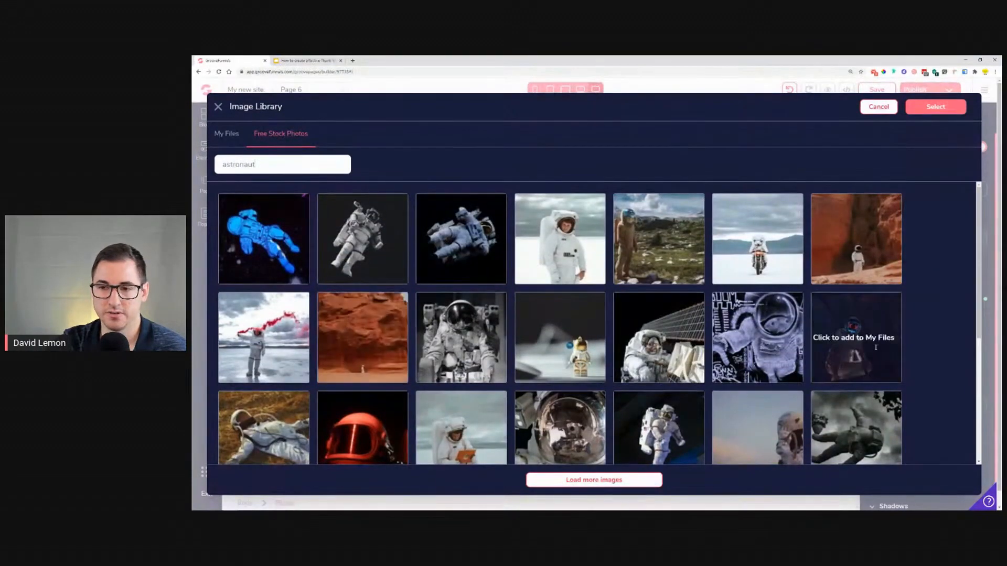
{"action": "scroll", "coordinate": [855, 414], "scroll_direction": "down", "scroll_amount": 1}
{"action": "left_click", "coordinate": [856, 285]}
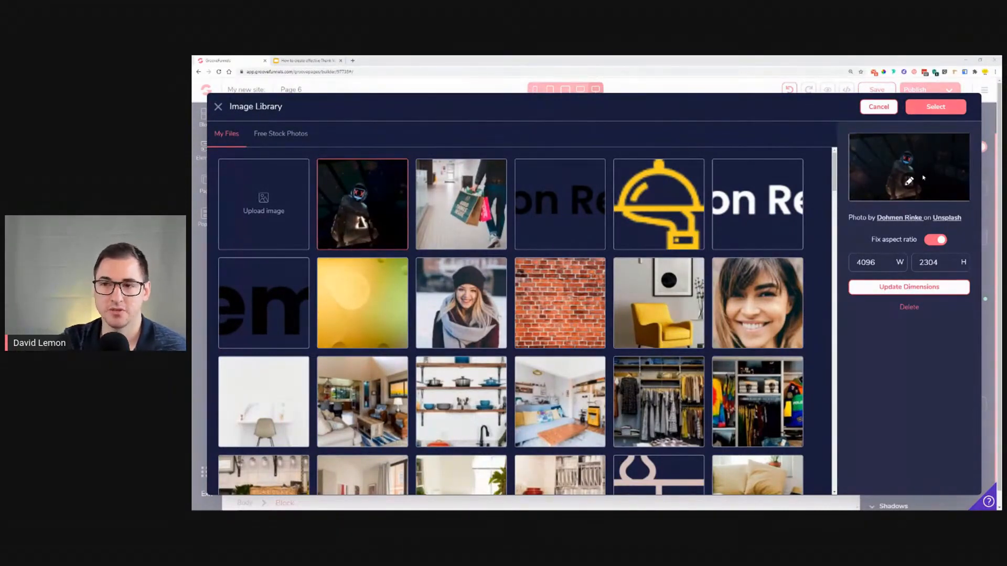
Step: Crop the hooded figure photo to a narrower area around the figure and save the crop
{"action": "left_click", "coordinate": [912, 182]}
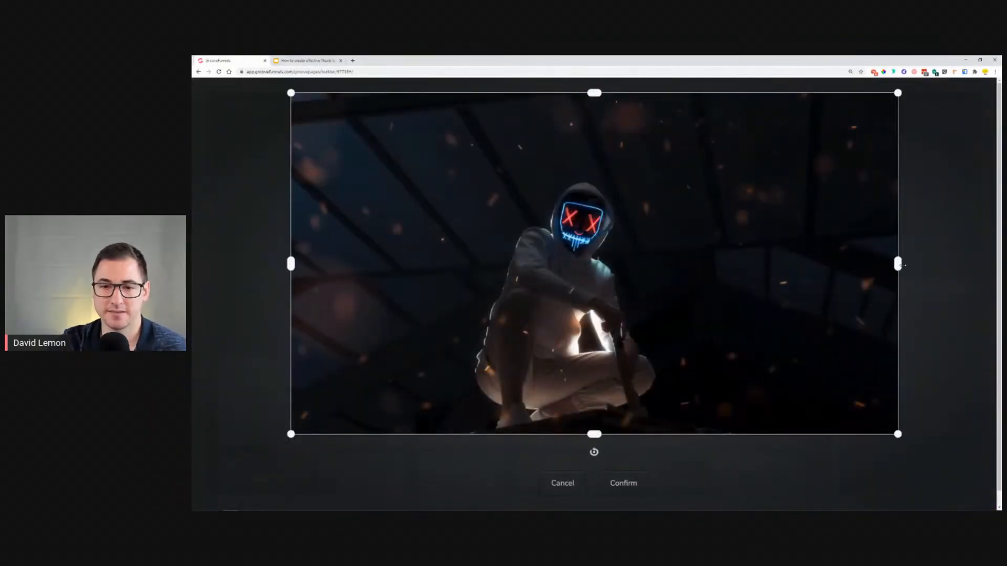
{"action": "left_click_drag", "start_coordinate": [900, 266], "coordinate": [678, 265]}
{"action": "left_click_drag", "start_coordinate": [499, 92], "coordinate": [480, 168]}
{"action": "left_click_drag", "start_coordinate": [482, 439], "coordinate": [481, 374]}
{"action": "left_click_drag", "start_coordinate": [520, 259], "coordinate": [520, 271]}
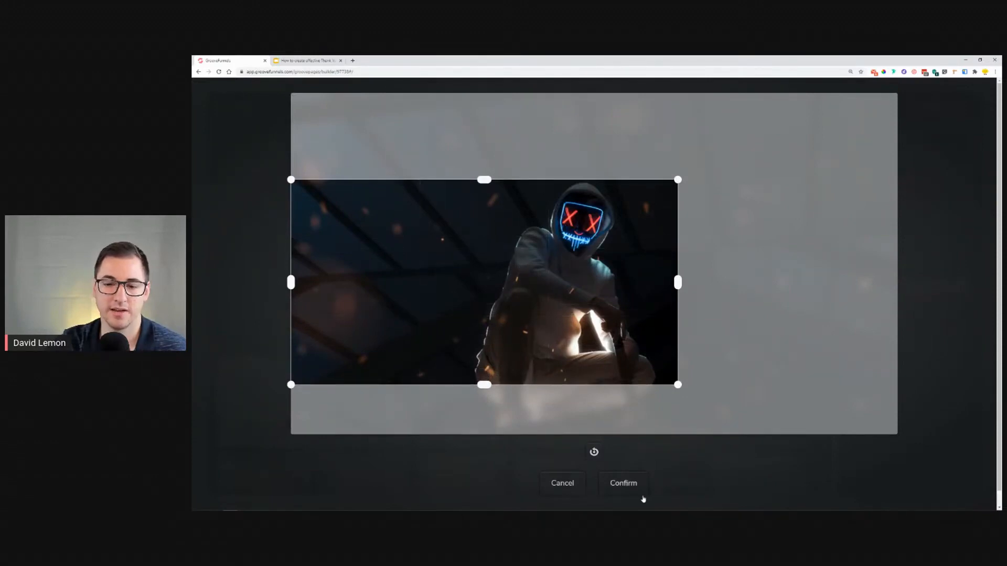
{"action": "left_click", "coordinate": [636, 483]}
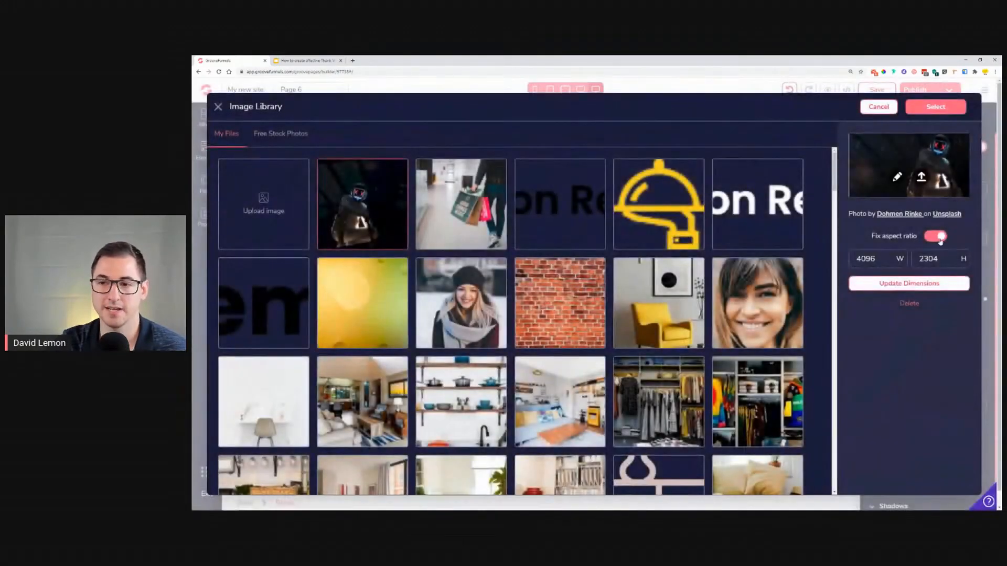
{"action": "left_click", "coordinate": [918, 183]}
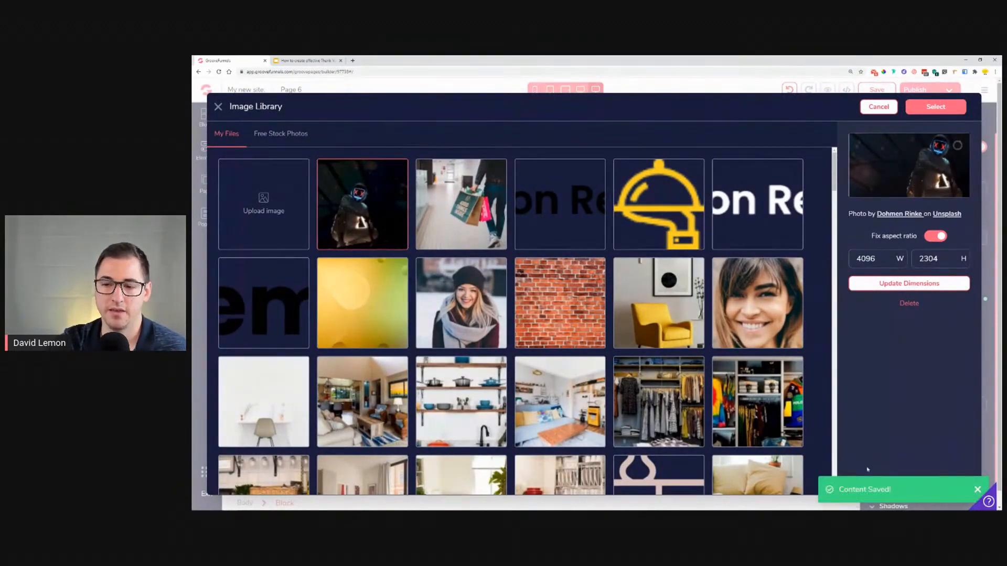
Step: Resize the cropped photo to 1000 px wide and set it as the block's background image
{"action": "left_click", "coordinate": [442, 205]}
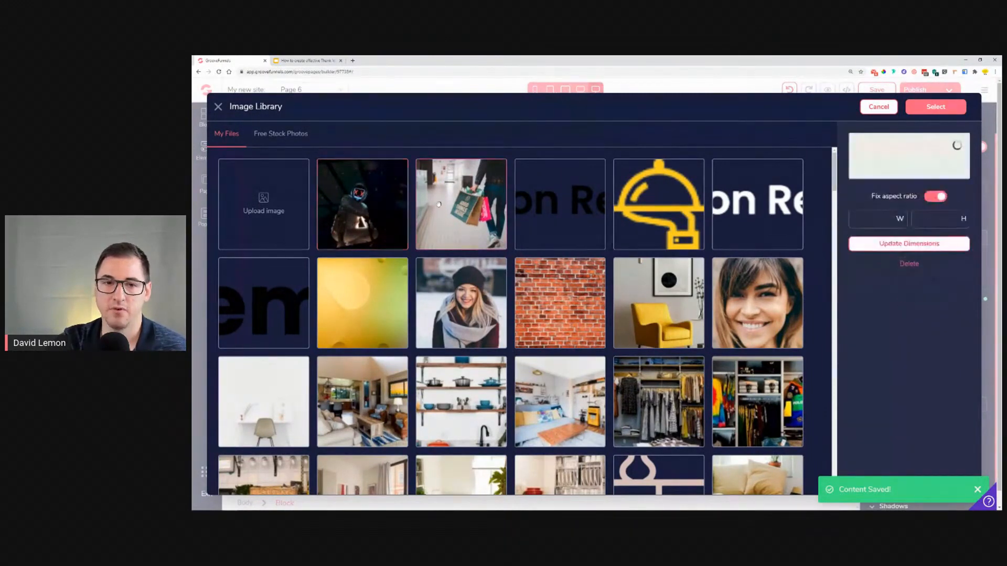
{"action": "left_click", "coordinate": [390, 201]}
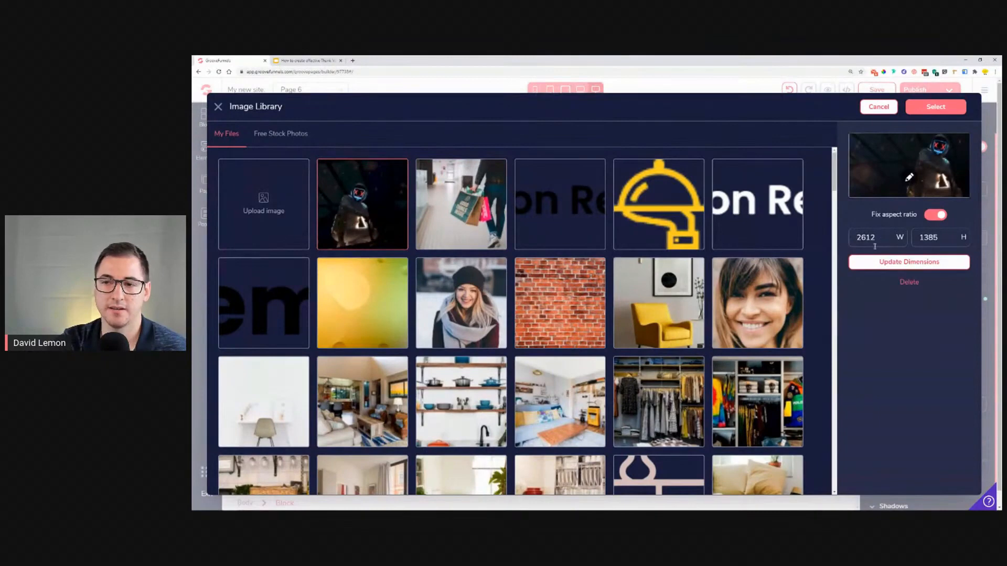
{"action": "left_click_drag", "start_coordinate": [885, 239], "coordinate": [843, 238]}
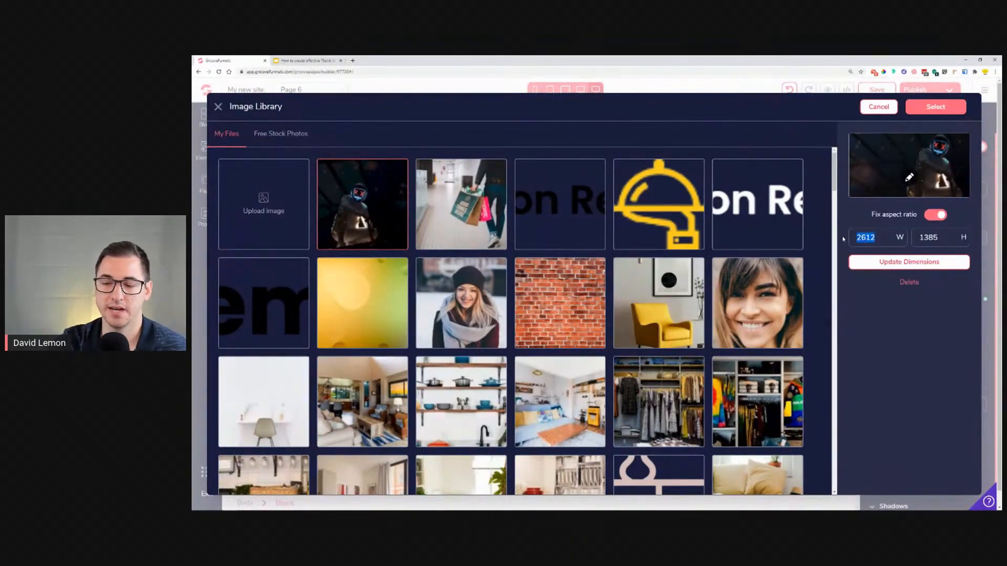
{"action": "type", "text": "100"}
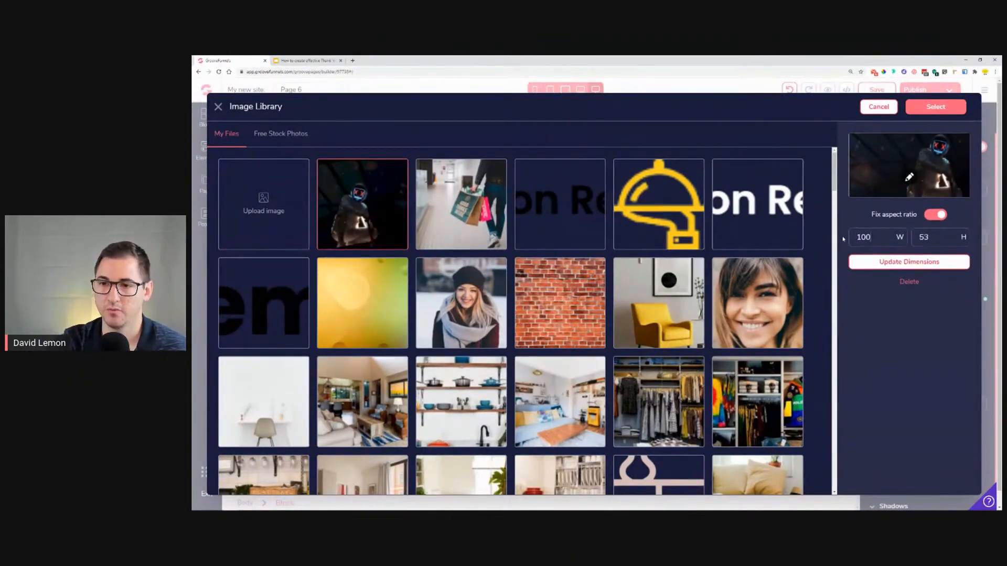
{"action": "type", "text": "0"}
{"action": "left_click", "coordinate": [908, 262]}
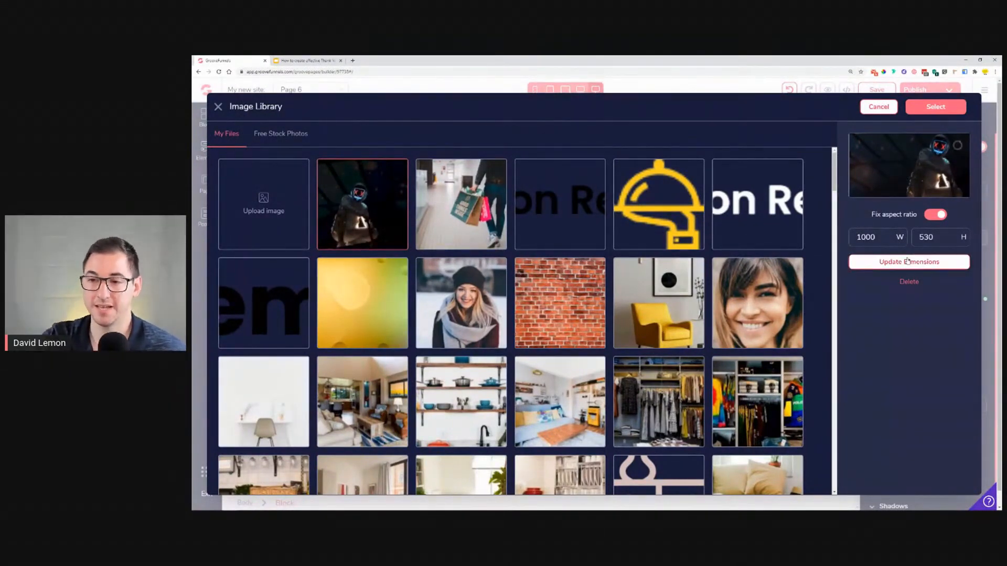
{"action": "left_click", "coordinate": [915, 107]}
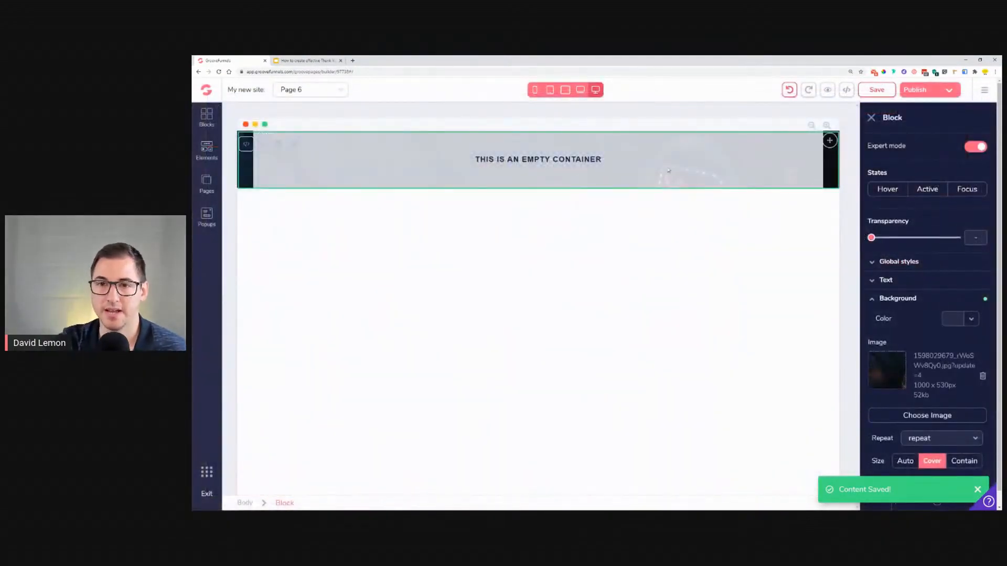
Step: Check the reference design, then set the block's background color overlay to #031730 at 60%
{"action": "left_click", "coordinate": [307, 61]}
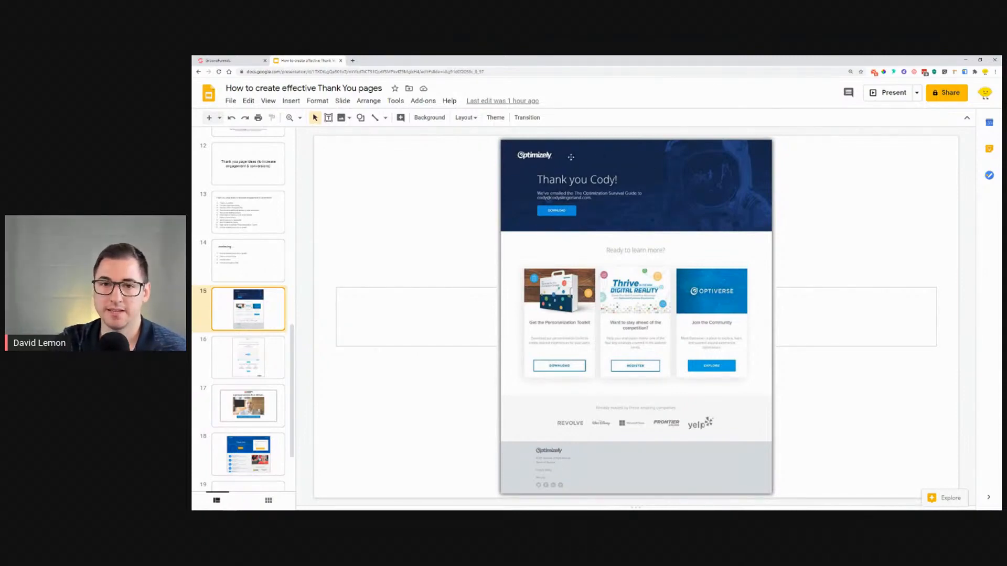
{"action": "left_click", "coordinate": [244, 60]}
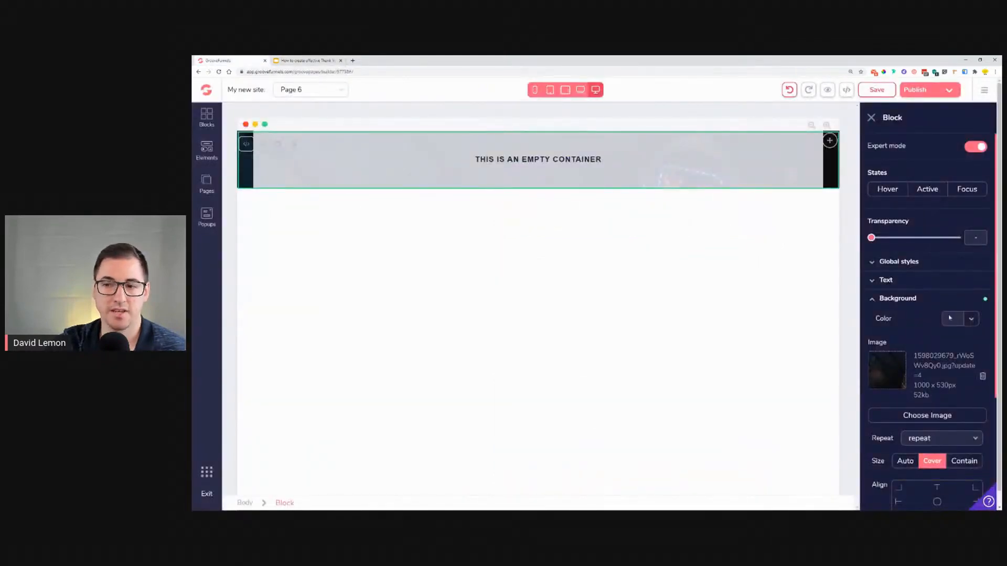
{"action": "left_click", "coordinate": [972, 320]}
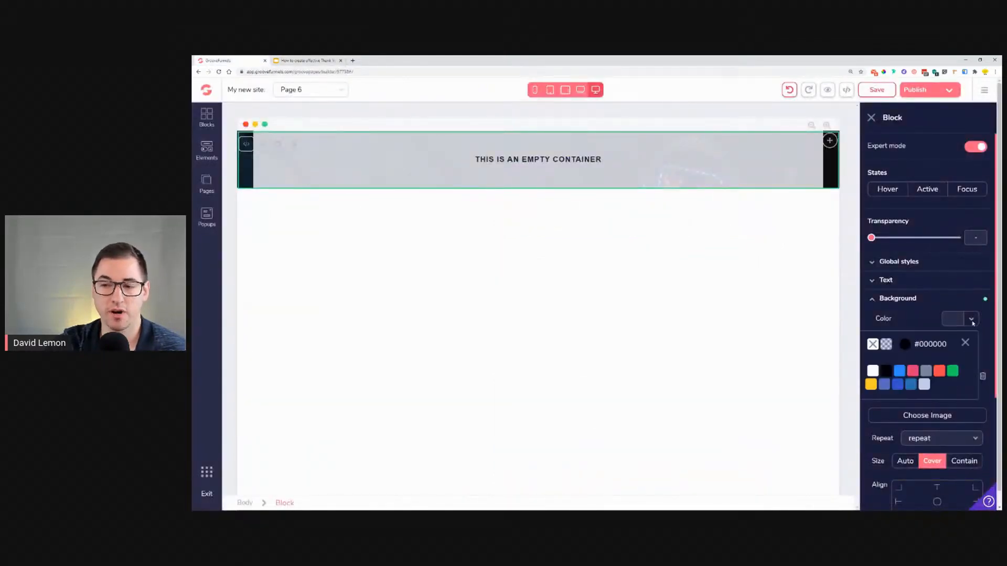
{"action": "left_click", "coordinate": [901, 374]}
{"action": "left_click_drag", "start_coordinate": [881, 413], "coordinate": [898, 412]}
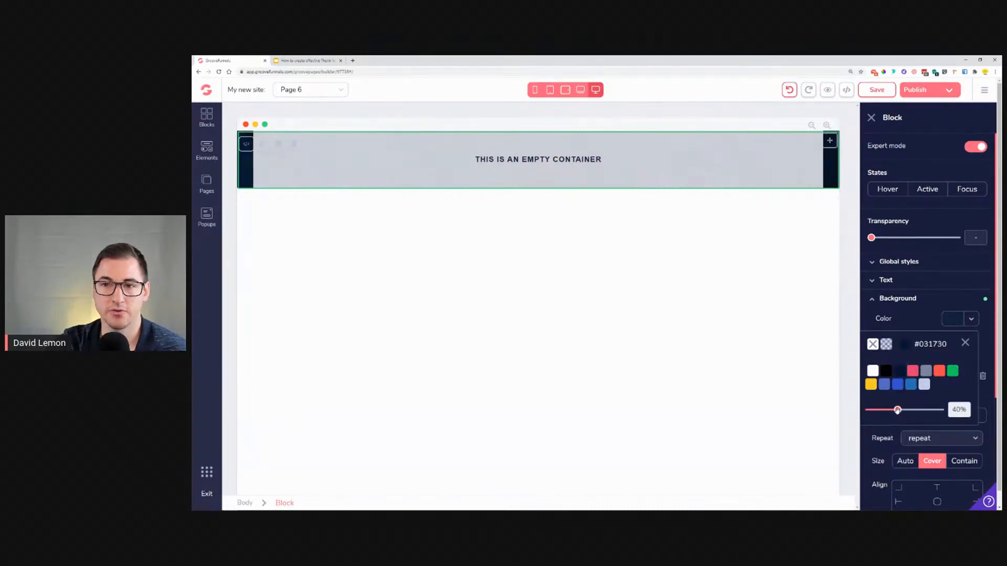
{"action": "left_click", "coordinate": [965, 343]}
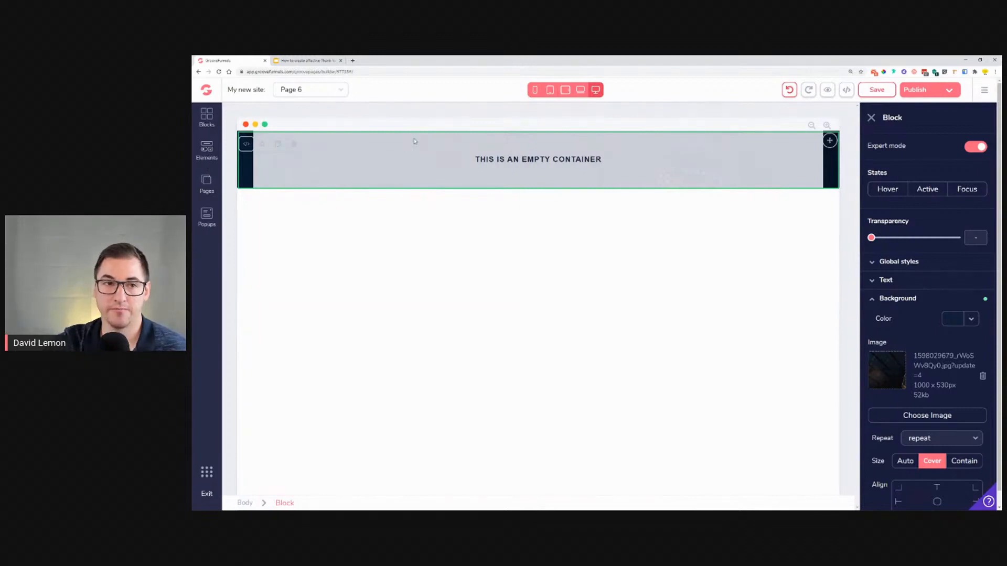
Step: Insert a logo-only navigation bar into the hero block and select it
{"action": "left_click", "coordinate": [216, 156]}
{"action": "scroll", "coordinate": [265, 267], "scroll_direction": "down", "scroll_amount": 6}
{"action": "scroll", "coordinate": [265, 267], "scroll_direction": "down", "scroll_amount": 10}
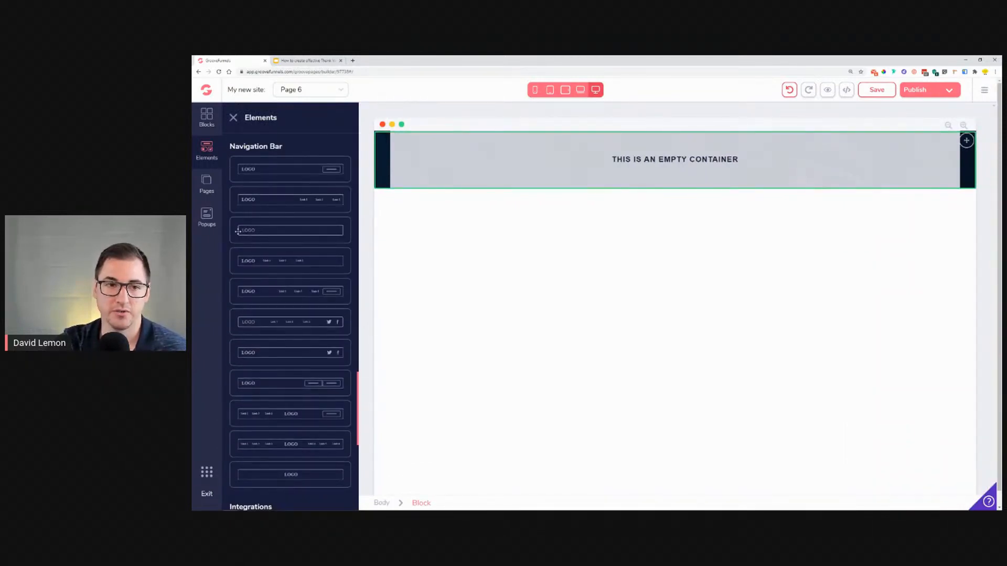
{"action": "left_click_drag", "start_coordinate": [245, 231], "coordinate": [504, 153]}
{"action": "left_click", "coordinate": [555, 161]}
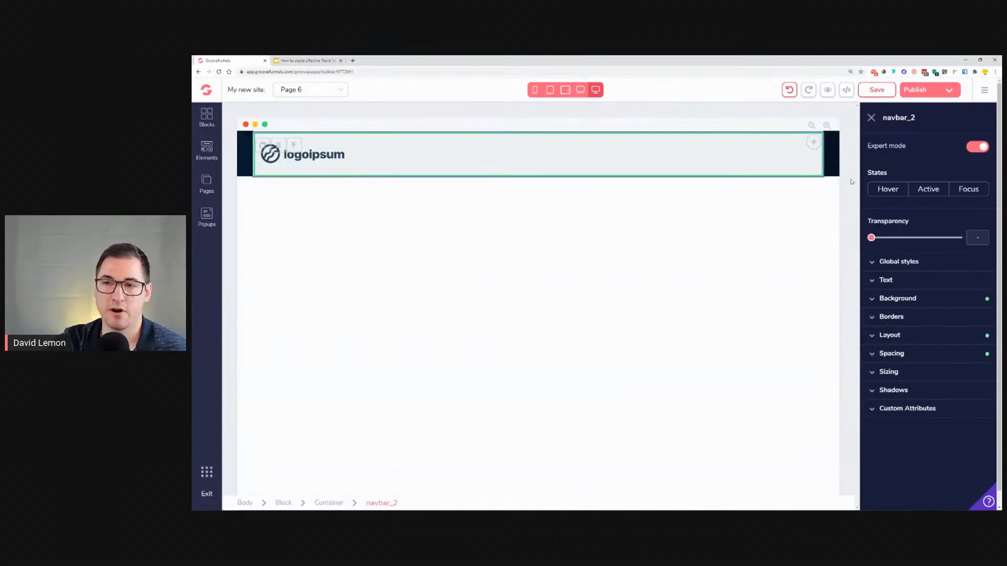
Step: Set the navigation bar's background color to #FFFFFF with the slider at 100%
{"action": "left_click", "coordinate": [923, 297]}
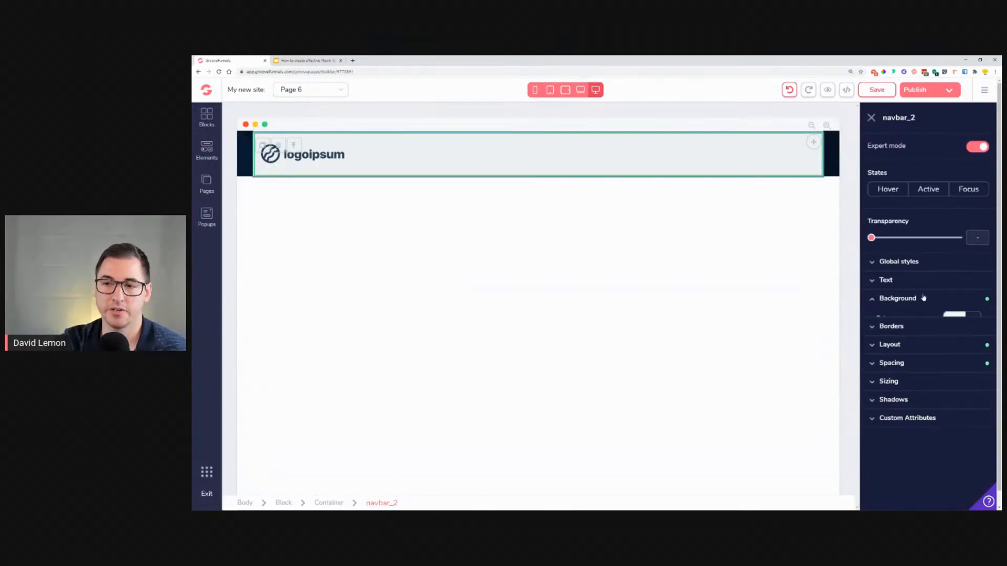
{"action": "left_click", "coordinate": [971, 319]}
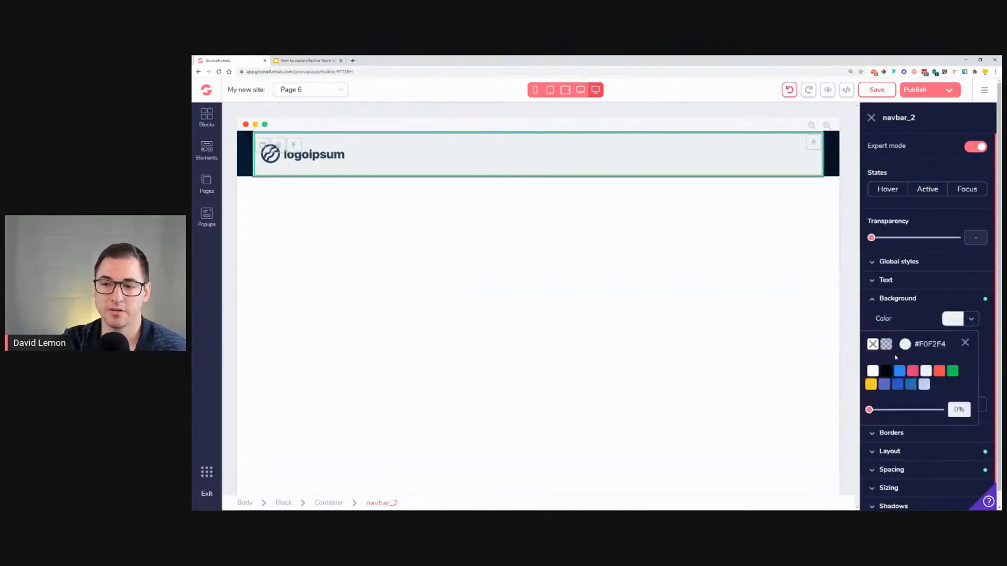
{"action": "left_click", "coordinate": [873, 344]}
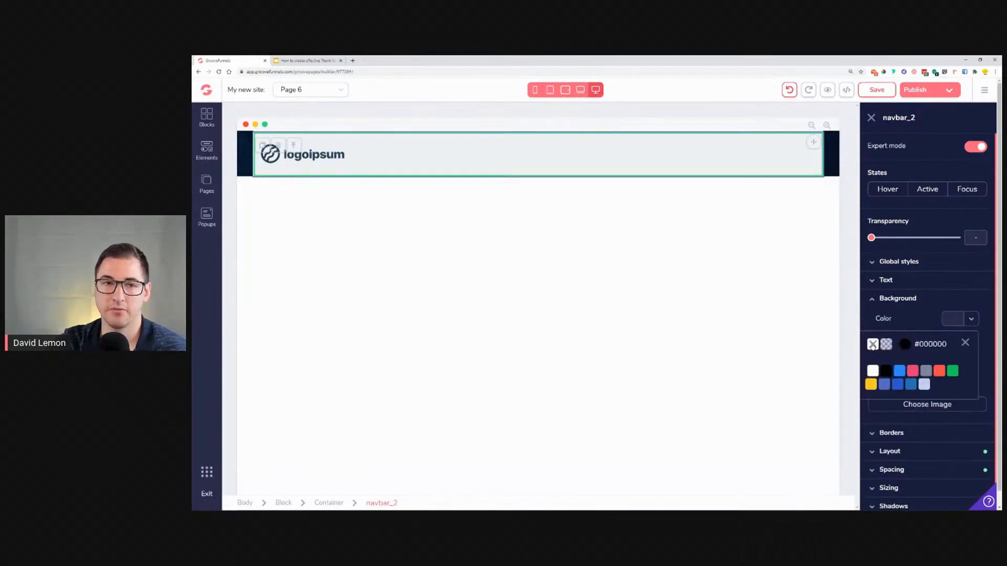
{"action": "left_click", "coordinate": [873, 370]}
{"action": "left_click_drag", "start_coordinate": [872, 413], "coordinate": [939, 410]}
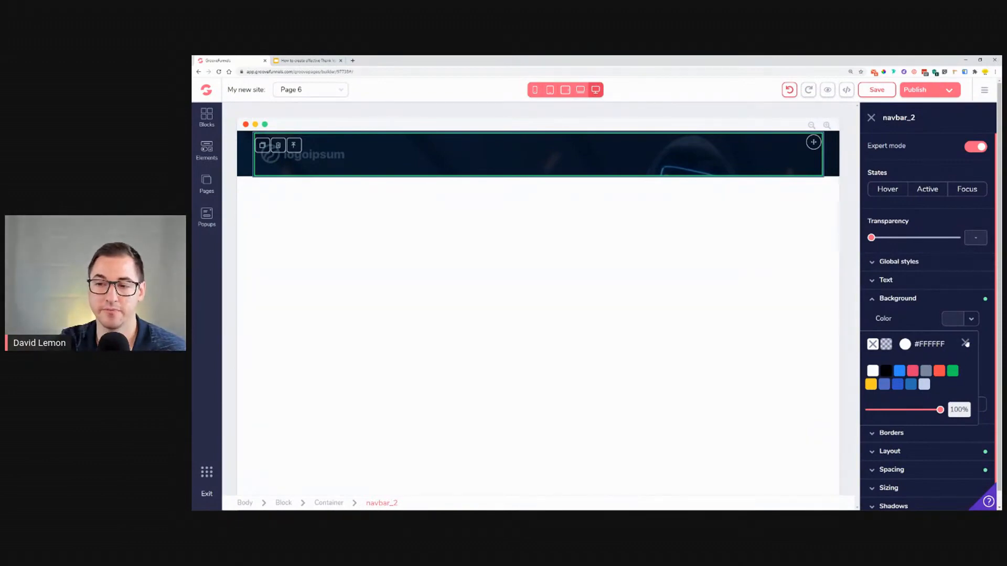
{"action": "left_click", "coordinate": [966, 344]}
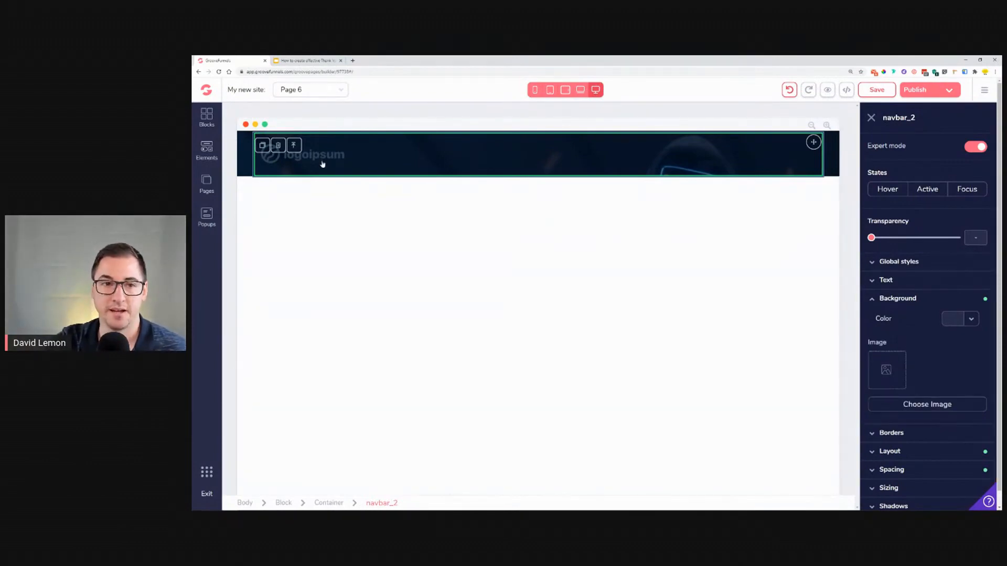
Step: Replace the navigation bar's placeholder logo with the Lemon logo image from the image library
{"action": "left_click", "coordinate": [322, 162]}
{"action": "left_click", "coordinate": [917, 146]}
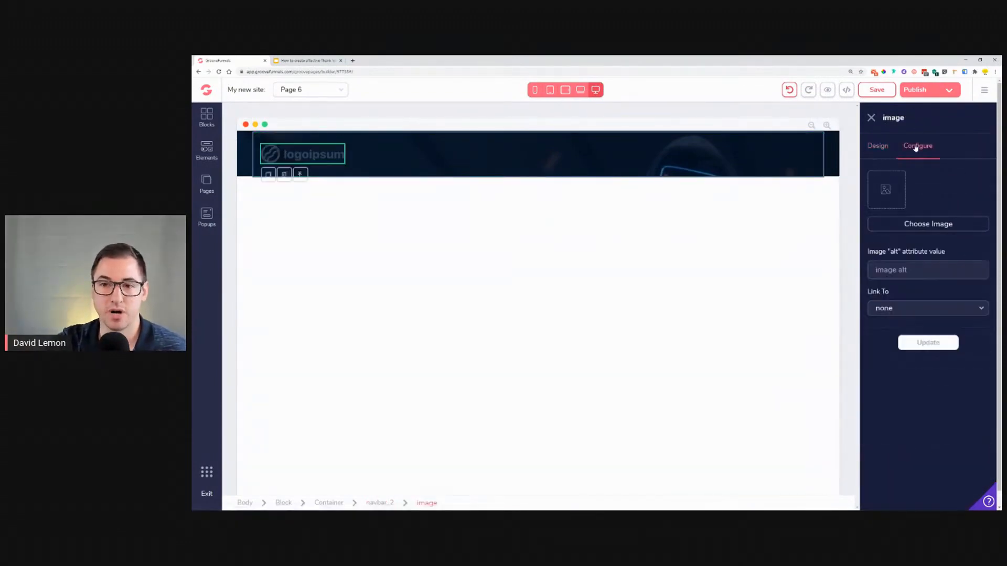
{"action": "left_click", "coordinate": [920, 229]}
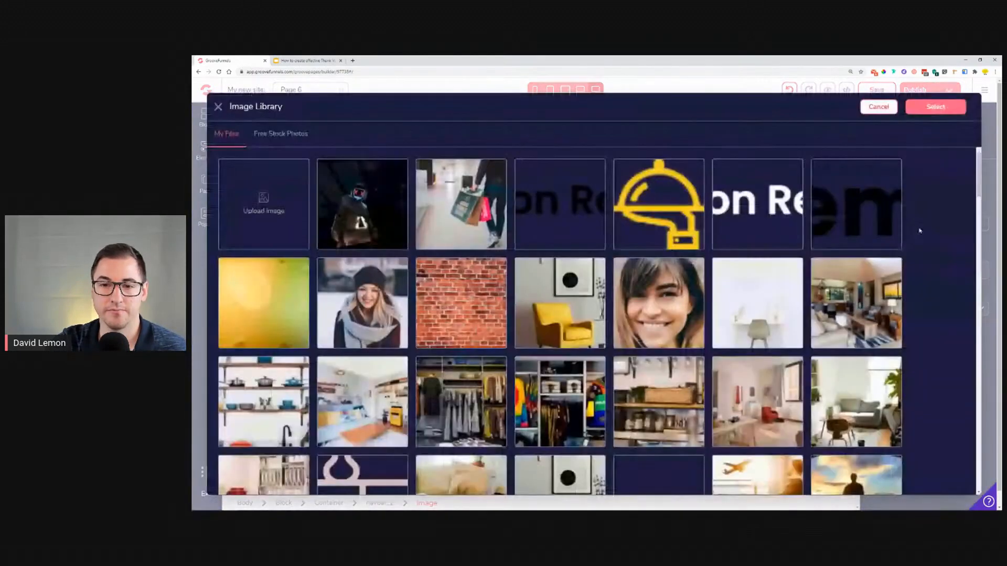
{"action": "scroll", "coordinate": [615, 239], "scroll_direction": "down", "scroll_amount": 15}
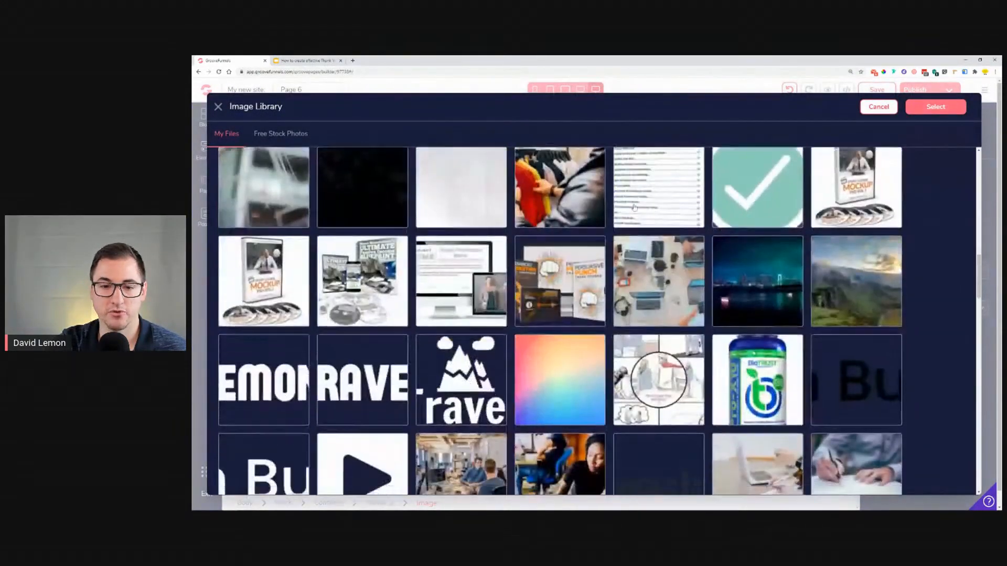
{"action": "scroll", "coordinate": [634, 207], "scroll_direction": "down", "scroll_amount": 2}
{"action": "left_click", "coordinate": [266, 270]}
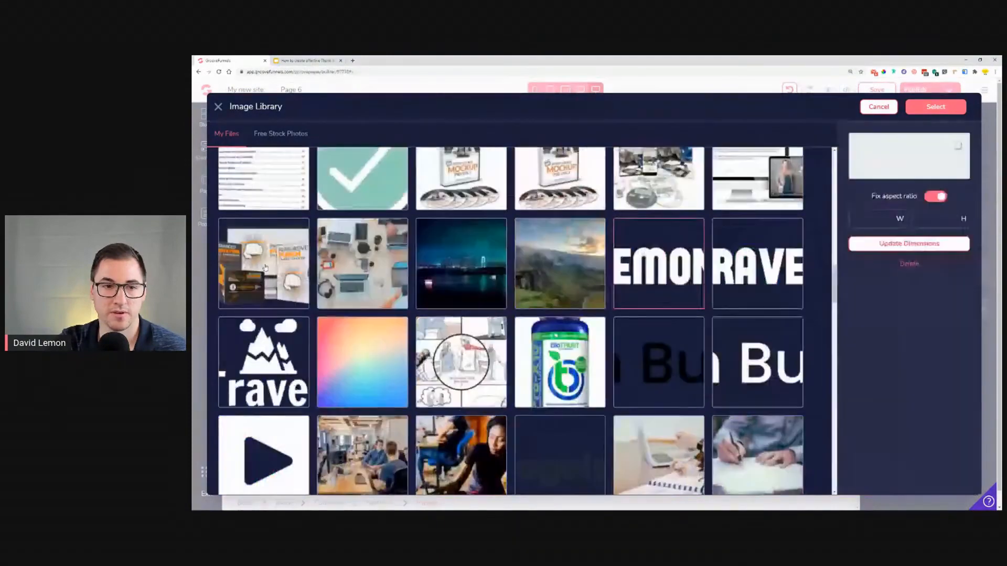
{"action": "left_click", "coordinate": [935, 107]}
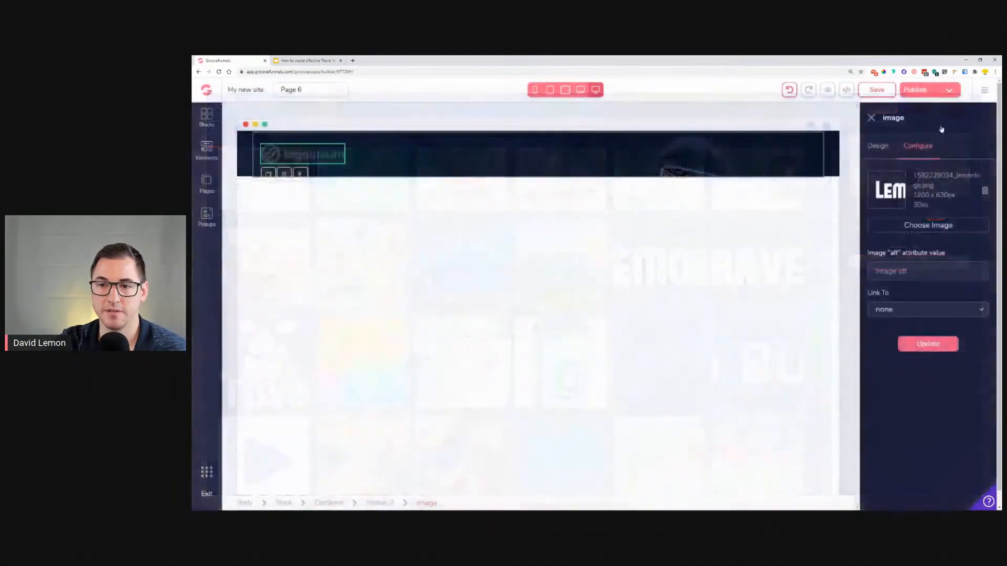
{"action": "left_click", "coordinate": [932, 345]}
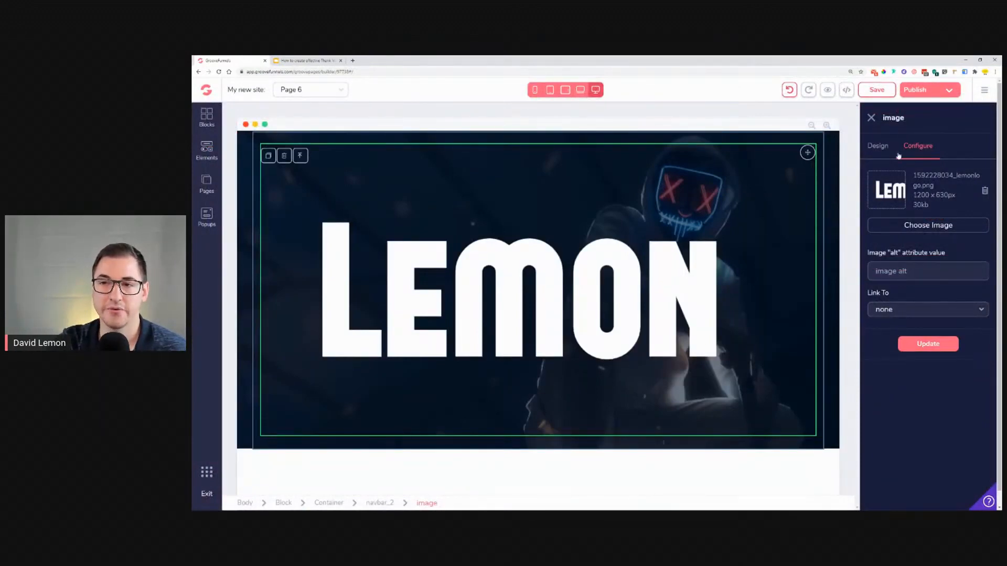
Step: Resize the Lemon logo image to 250 px wide and reapply it to the logo
{"action": "left_click", "coordinate": [878, 146]}
{"action": "left_click", "coordinate": [918, 146]}
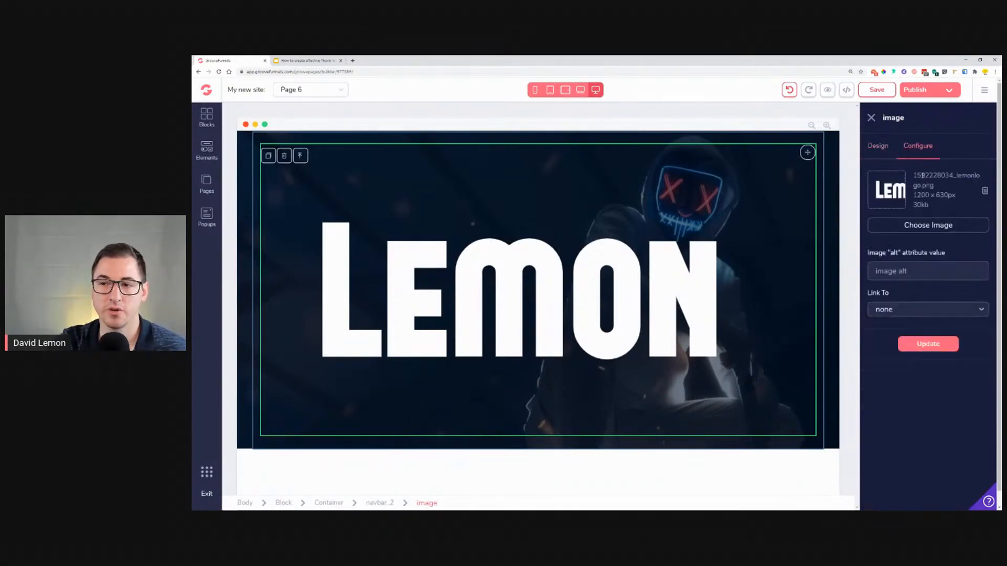
{"action": "left_click", "coordinate": [963, 224]}
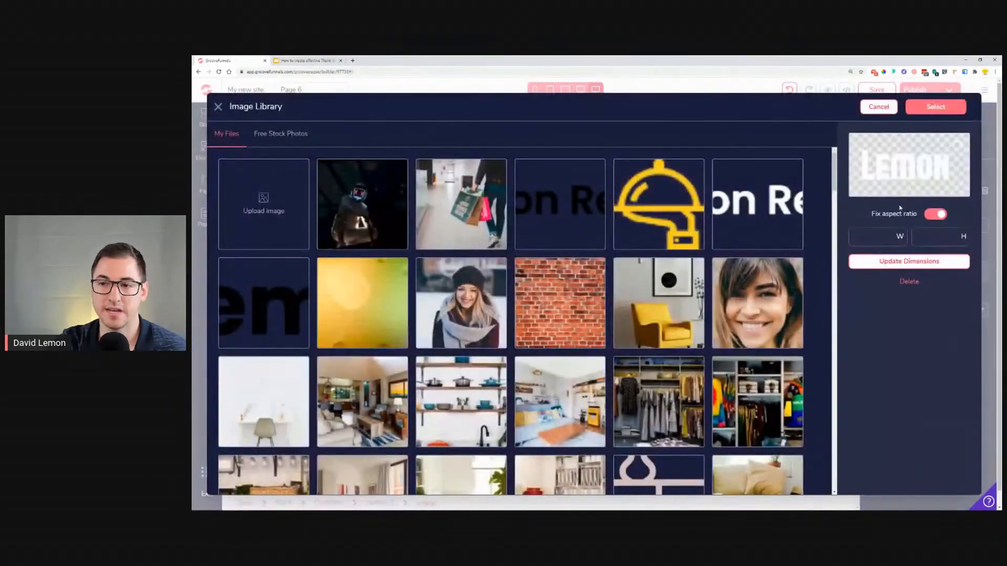
{"action": "double_click", "coordinate": [874, 236]}
{"action": "type", "text": "2"}
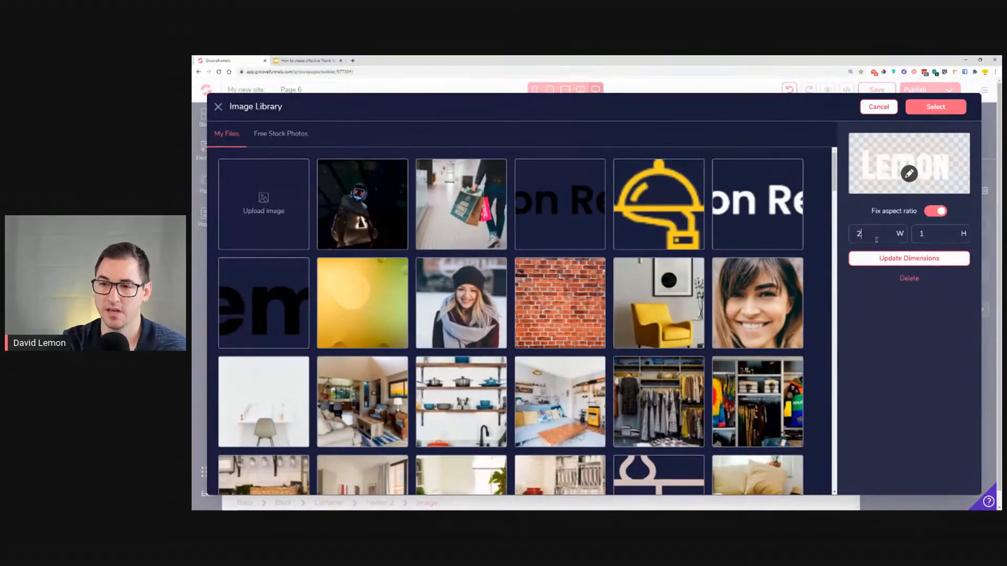
{"action": "type", "text": "50"}
{"action": "left_click", "coordinate": [877, 261]}
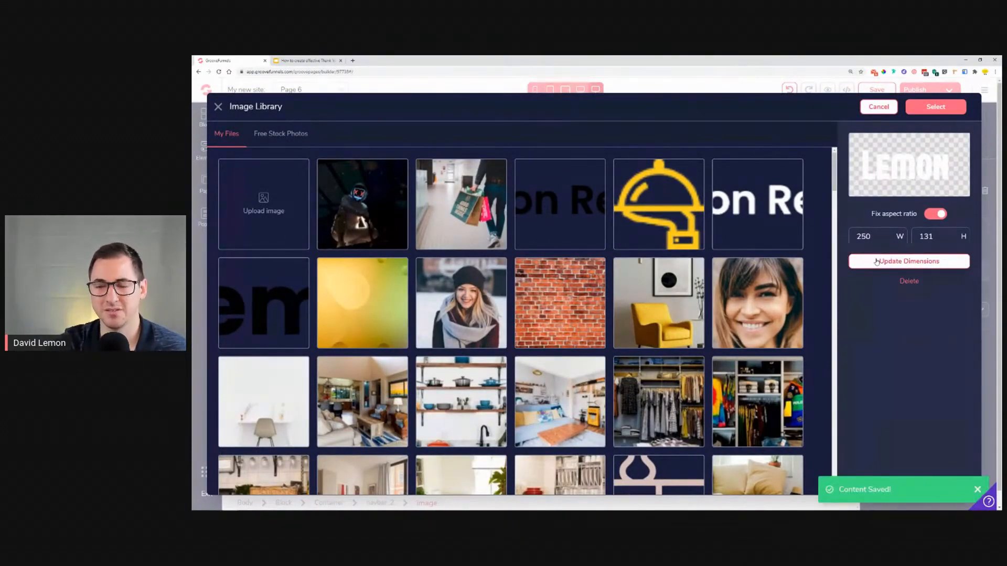
{"action": "left_click", "coordinate": [934, 107]}
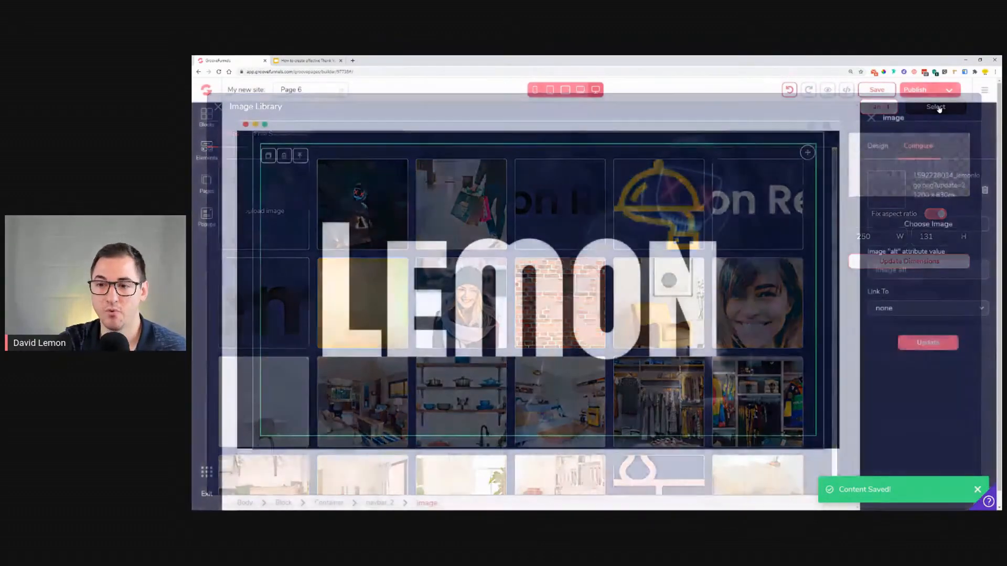
{"action": "left_click", "coordinate": [929, 344]}
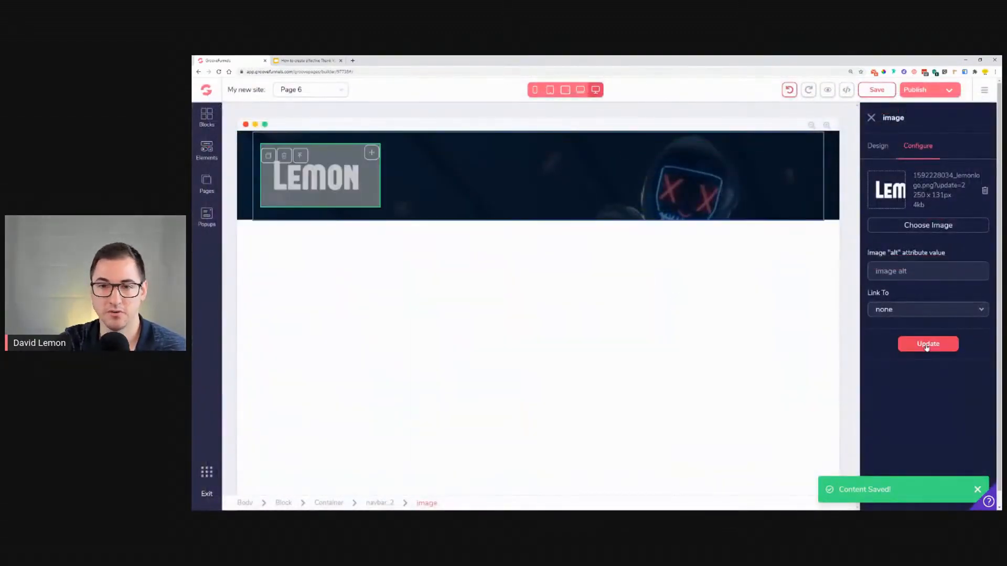
Step: Set the logo's width relative to parent at 40%
{"action": "left_click", "coordinate": [886, 149]}
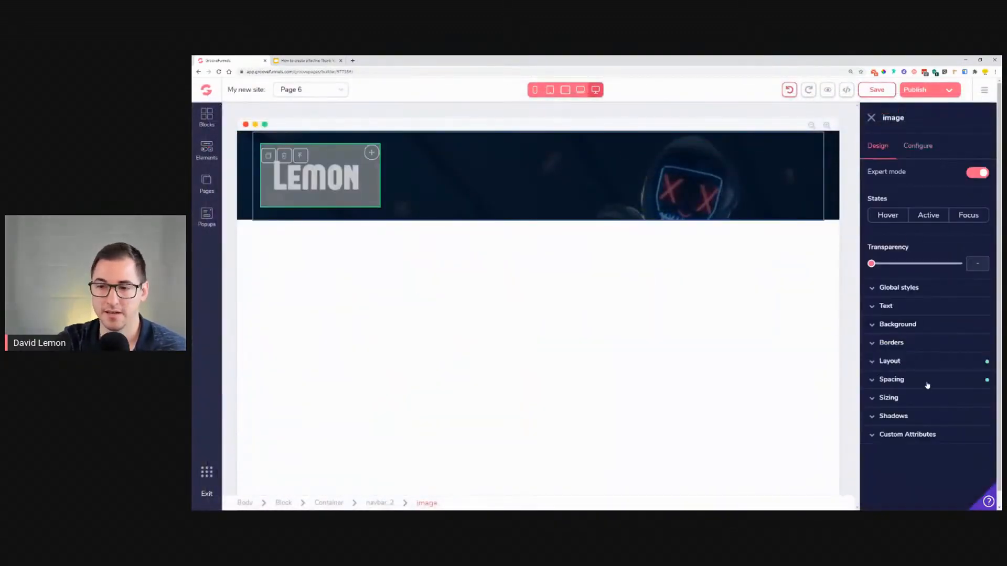
{"action": "left_click", "coordinate": [905, 383]}
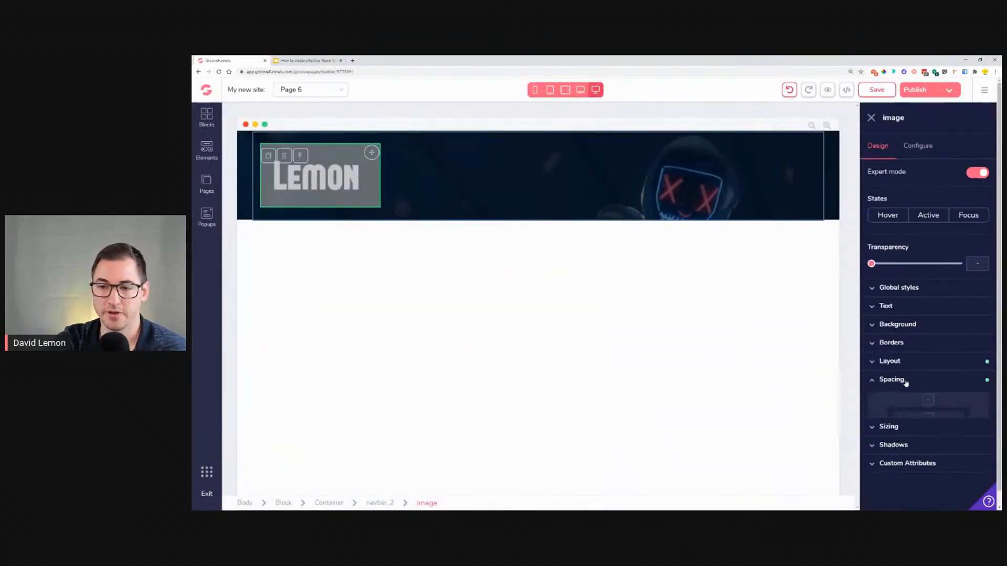
{"action": "left_click", "coordinate": [907, 381]}
{"action": "left_click", "coordinate": [924, 403]}
{"action": "scroll", "coordinate": [925, 451], "scroll_direction": "down", "scroll_amount": 1}
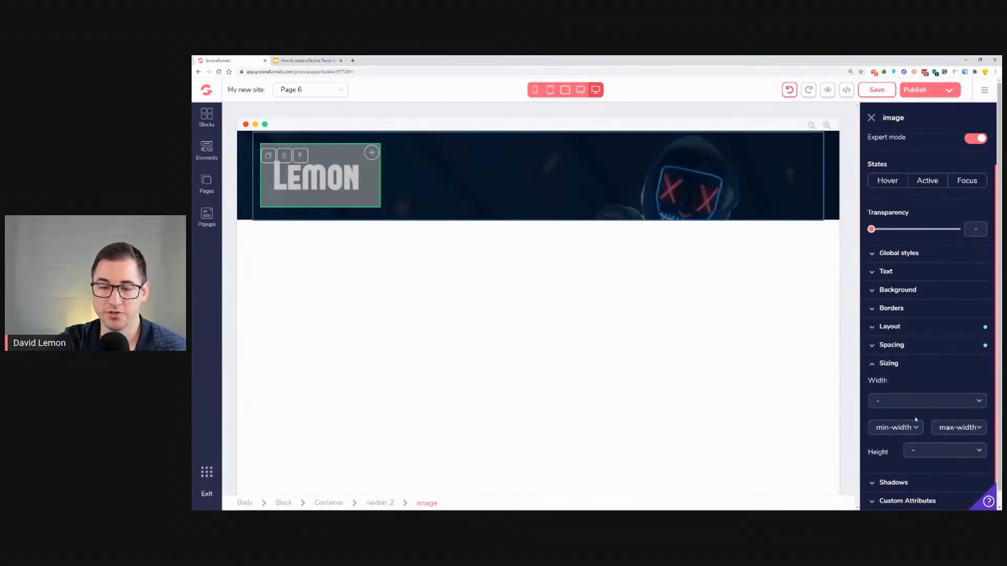
{"action": "left_click", "coordinate": [919, 401]}
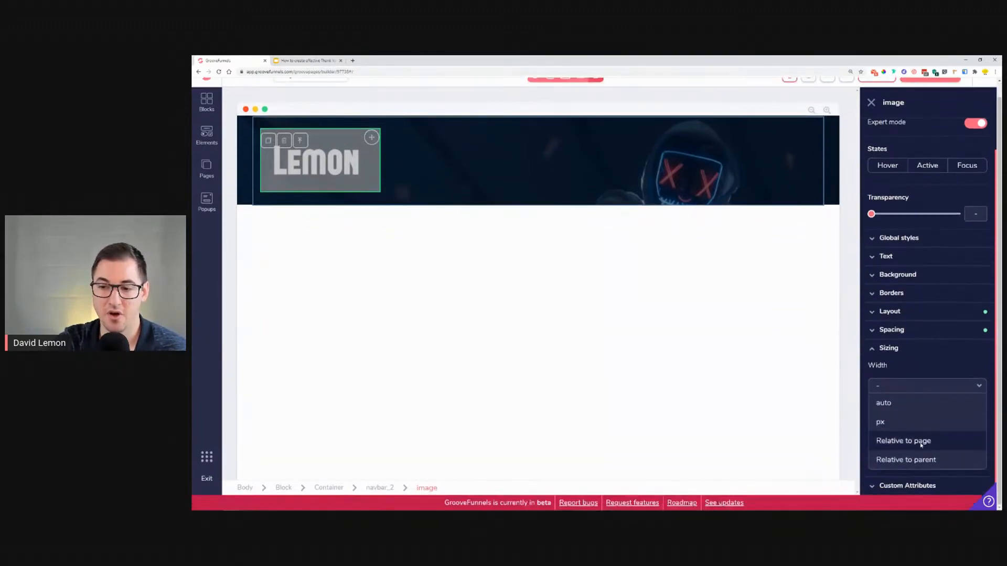
{"action": "left_click", "coordinate": [926, 459]}
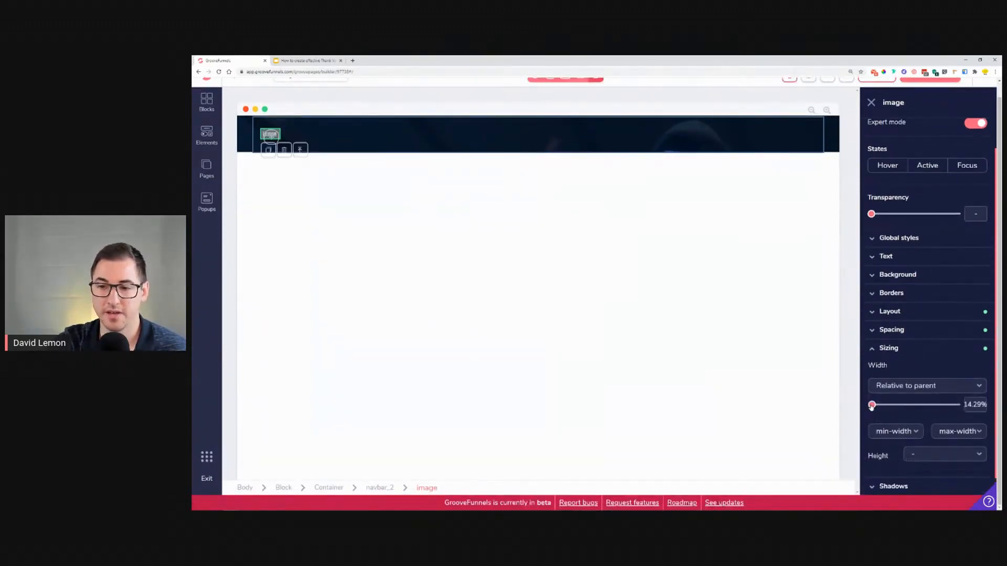
{"action": "left_click_drag", "start_coordinate": [874, 408], "coordinate": [905, 409]}
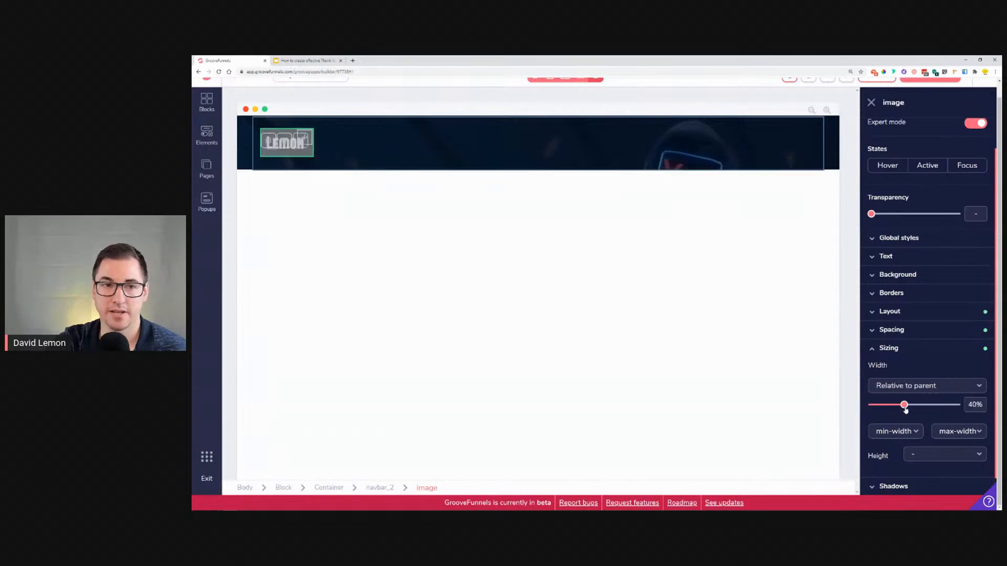
{"action": "left_click", "coordinate": [458, 140]}
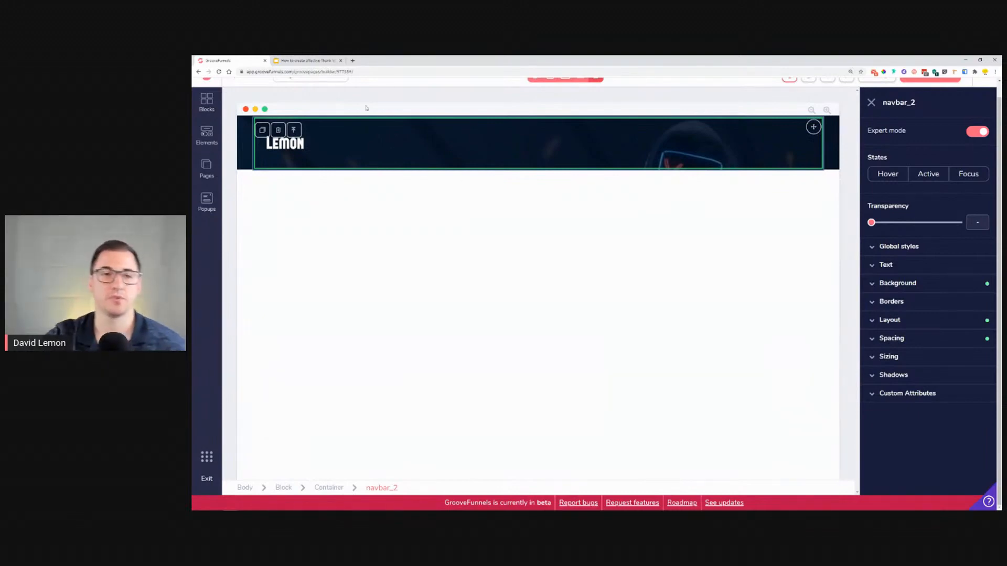
Step: Compare with the reference design, then add a two-column layout below the logo in the hero block
{"action": "left_click", "coordinate": [315, 60]}
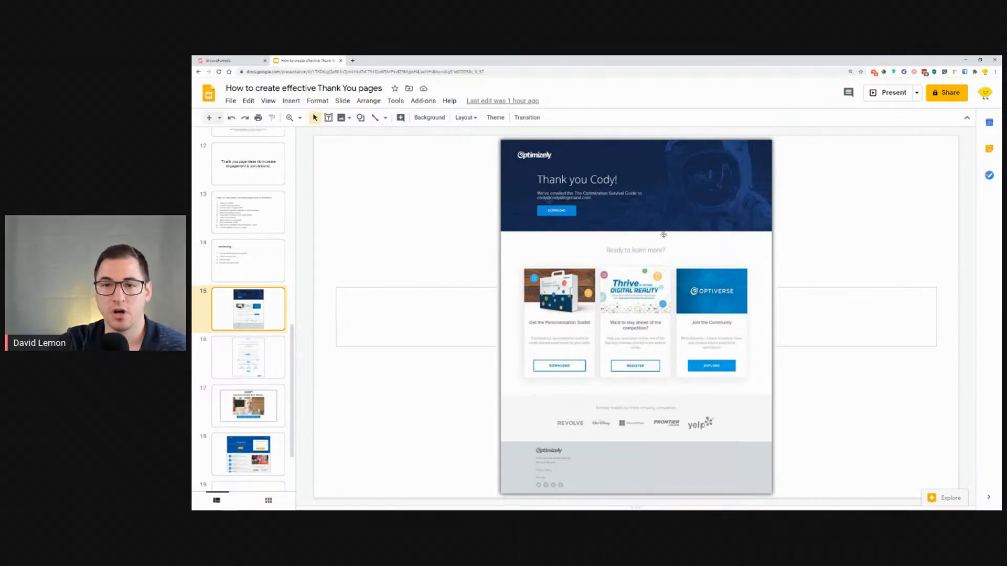
{"action": "left_click", "coordinate": [218, 60]}
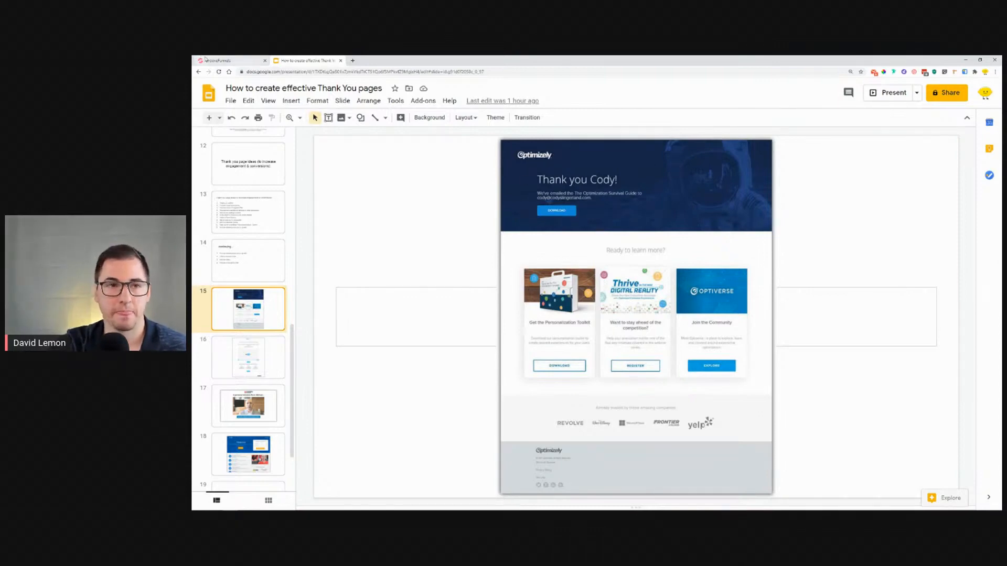
{"action": "left_click", "coordinate": [212, 137]}
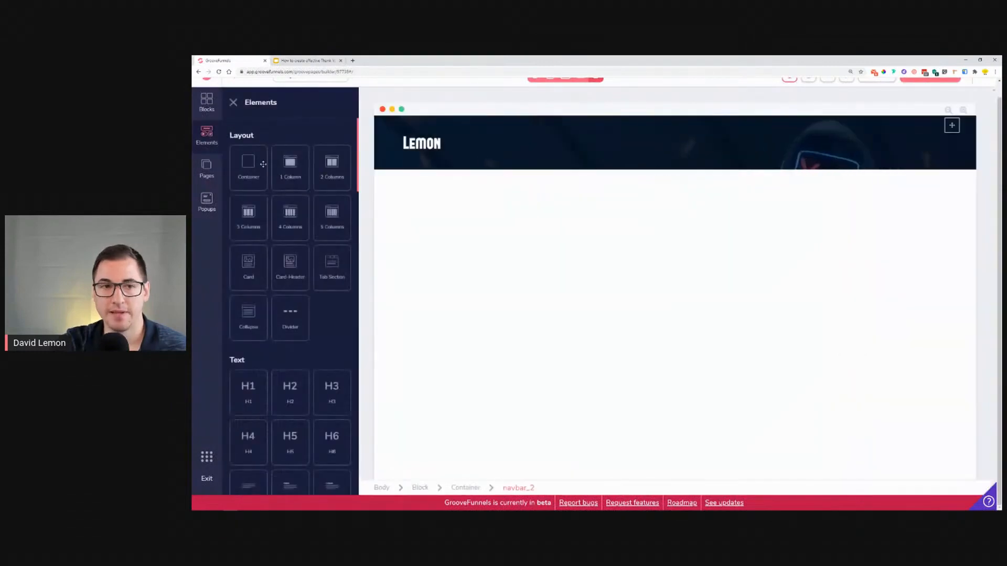
{"action": "left_click_drag", "start_coordinate": [333, 166], "coordinate": [626, 202]}
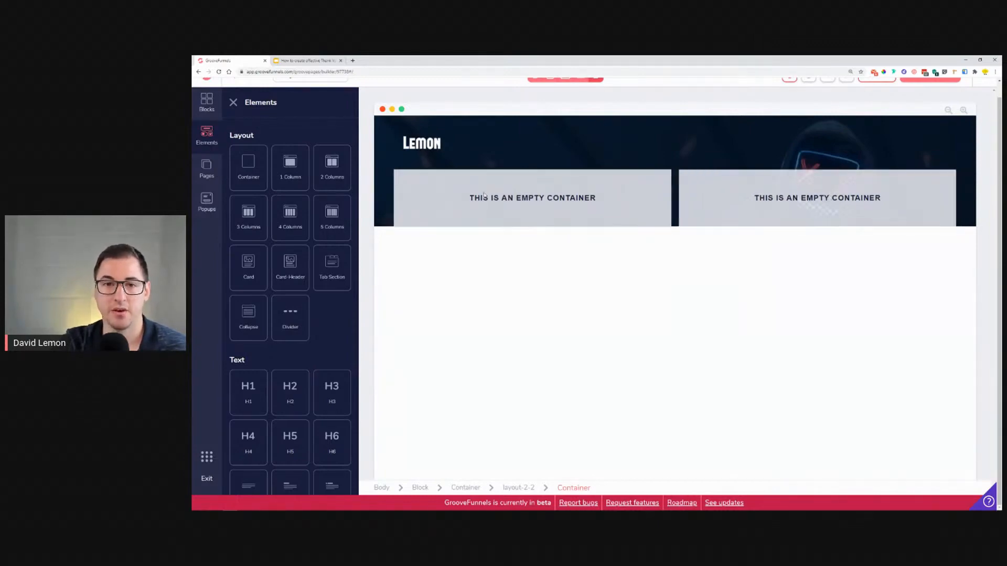
Step: Check the reference, then add a Title & Paragraph element into the left column
{"action": "key", "text": "ctrl+Tab"}
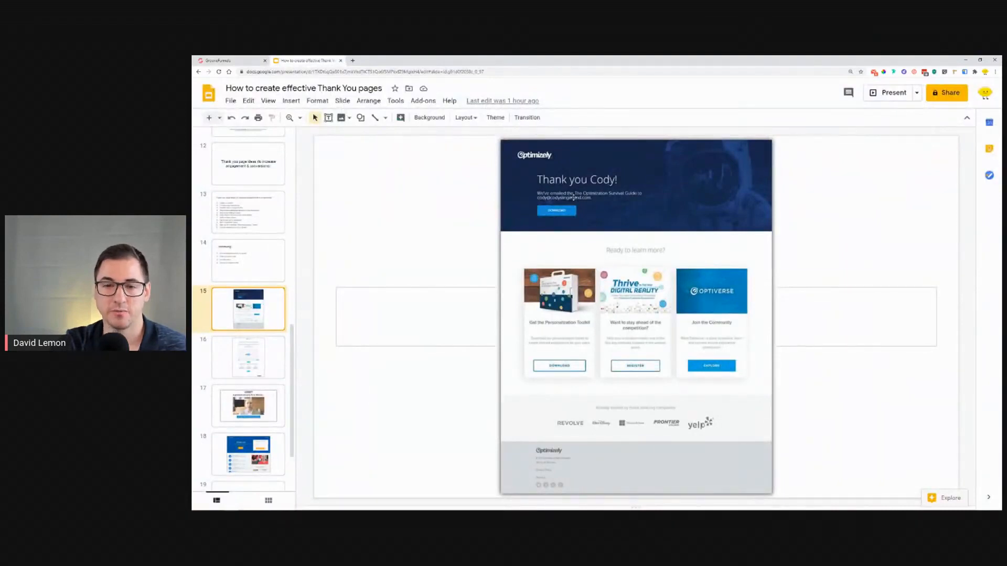
{"action": "left_click", "coordinate": [231, 61]}
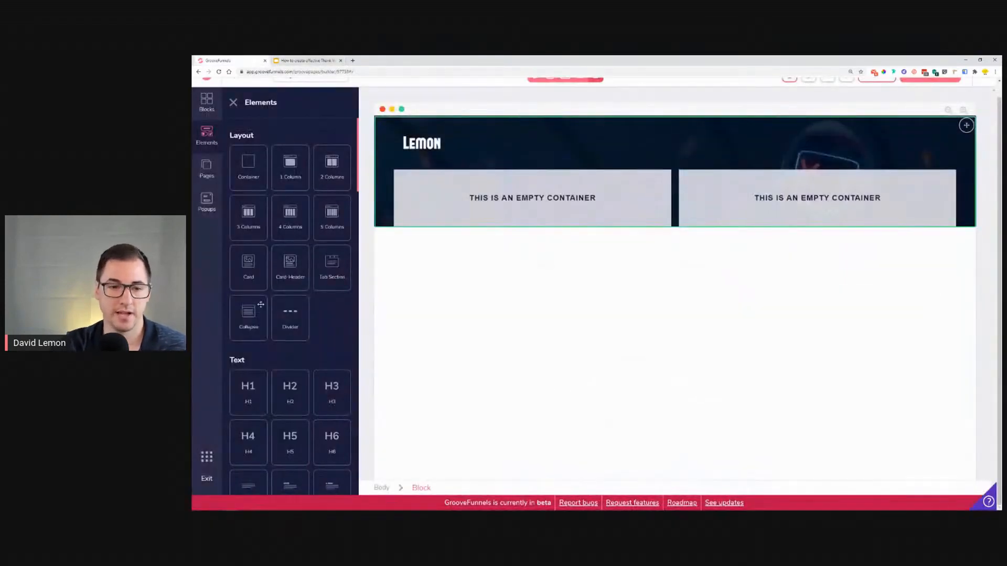
{"action": "scroll", "coordinate": [261, 304], "scroll_direction": "down", "scroll_amount": 3}
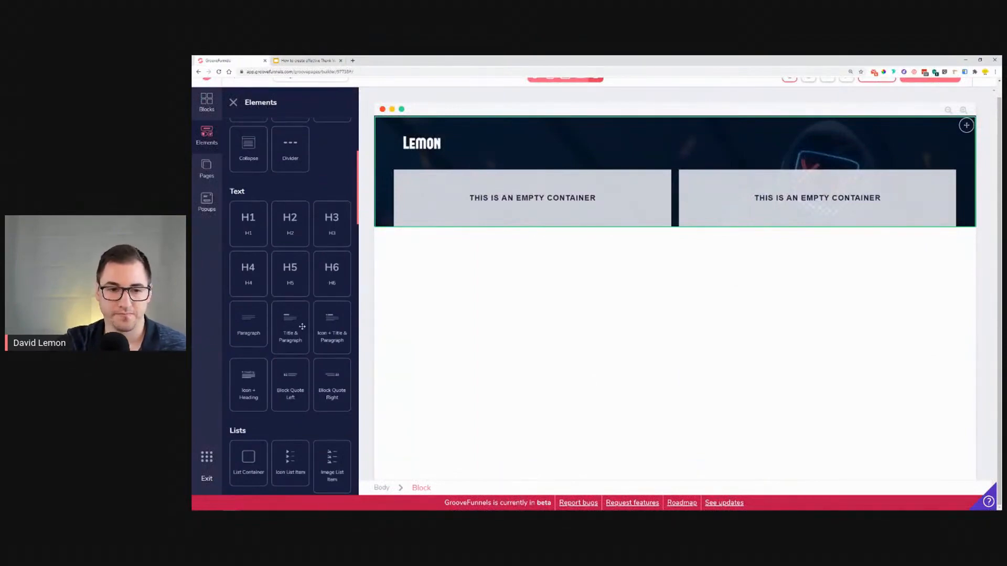
{"action": "left_click_drag", "start_coordinate": [288, 329], "coordinate": [465, 204]}
Step: Set the title and paragraph text colors to white #FFFFFF
{"action": "left_click", "coordinate": [436, 175]}
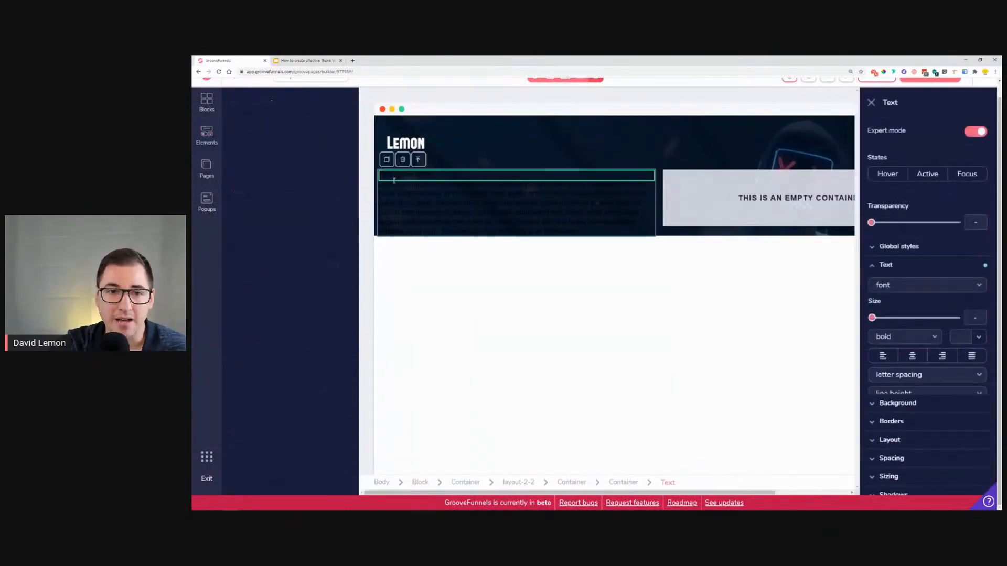
{"action": "left_click", "coordinate": [962, 336]}
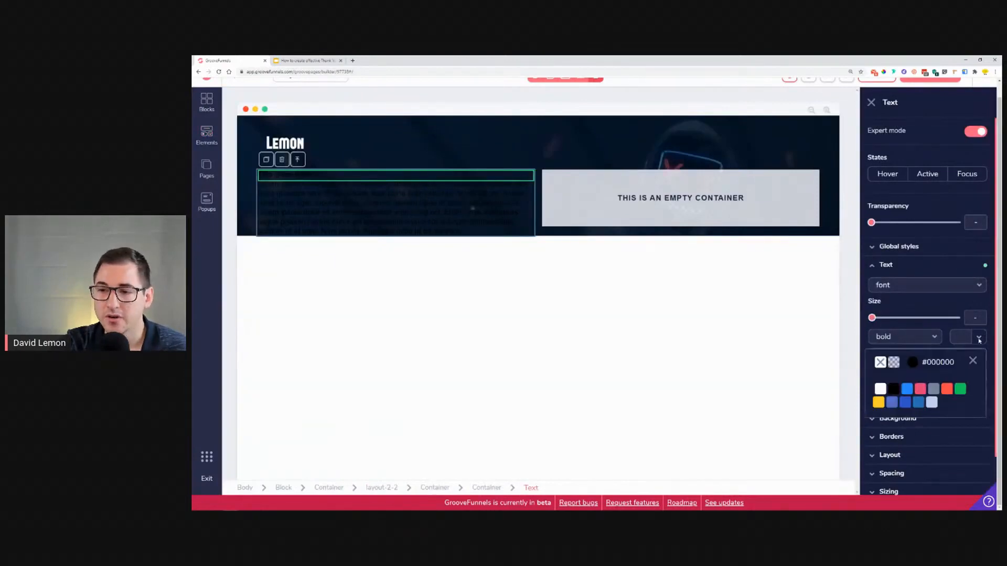
{"action": "left_click", "coordinate": [880, 389]}
{"action": "left_click", "coordinate": [318, 202]}
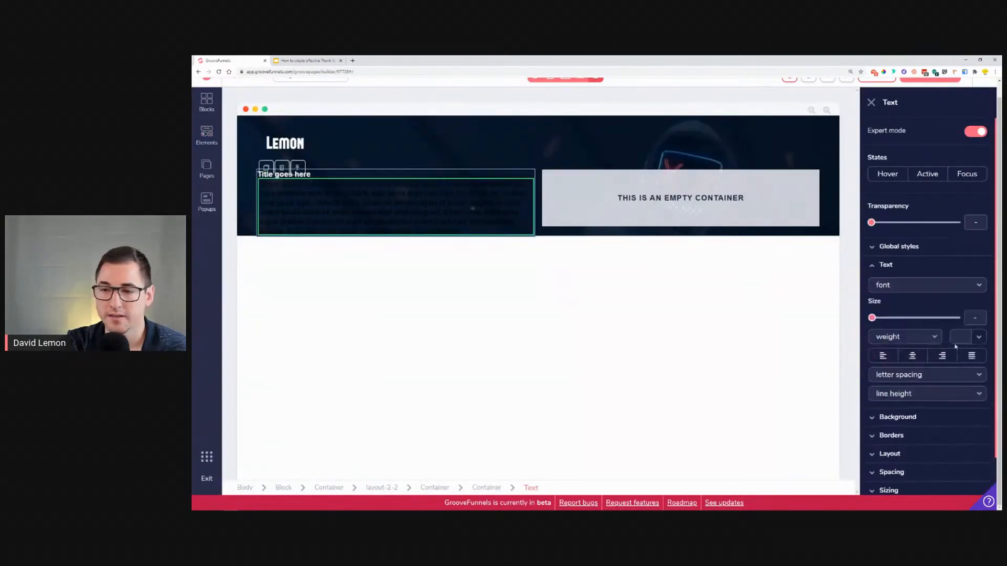
{"action": "left_click", "coordinate": [962, 337]}
{"action": "left_click", "coordinate": [880, 389]}
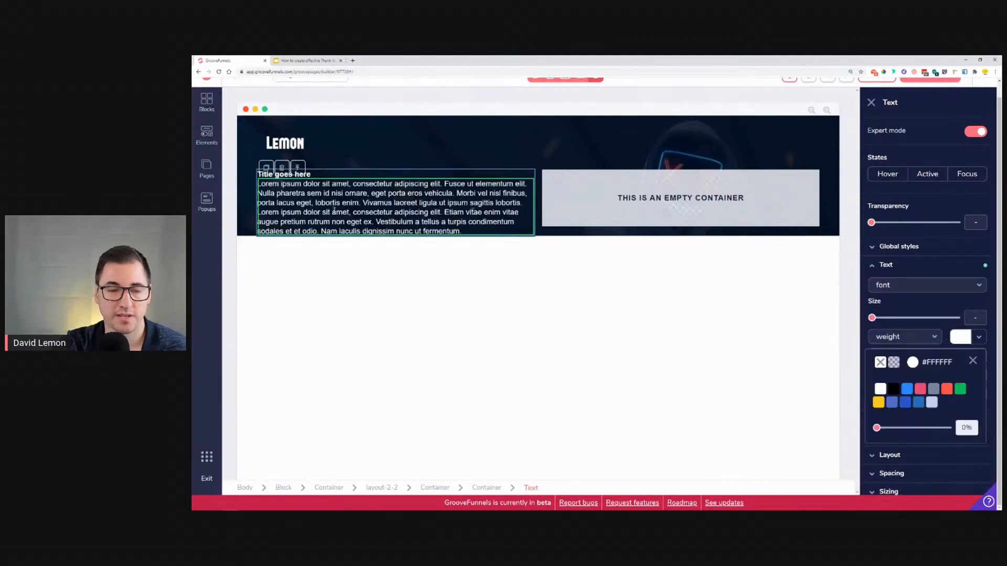
Step: Delete the second half of the placeholder paragraph text
{"action": "left_click_drag", "start_coordinate": [363, 205], "coordinate": [468, 231]}
{"action": "key", "text": "BackSpace"}
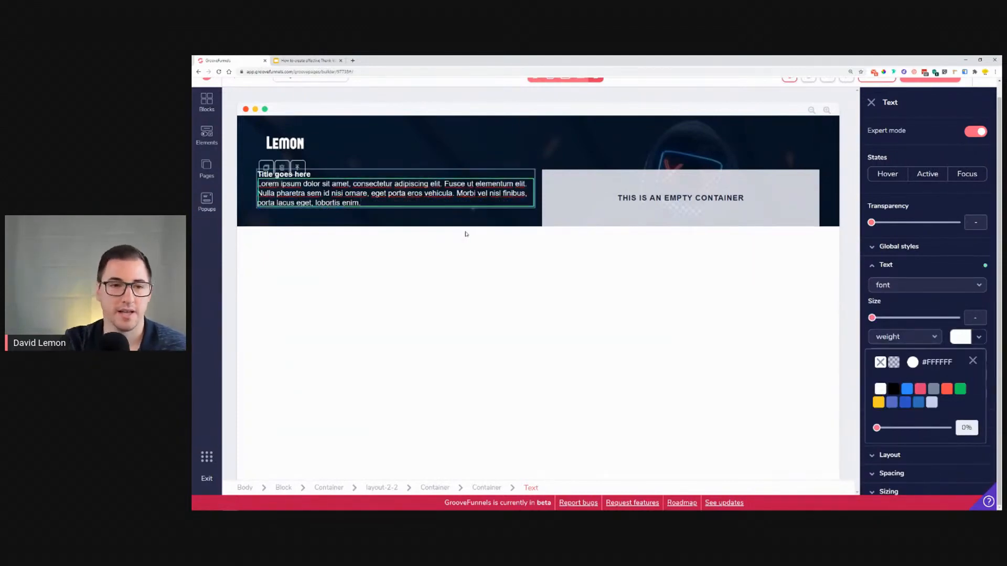
{"action": "left_click", "coordinate": [417, 213]}
Step: Add a Solid Button below the paragraph, then switch to the reference design
{"action": "left_click", "coordinate": [206, 135]}
{"action": "scroll", "coordinate": [291, 336], "scroll_direction": "down", "scroll_amount": 5}
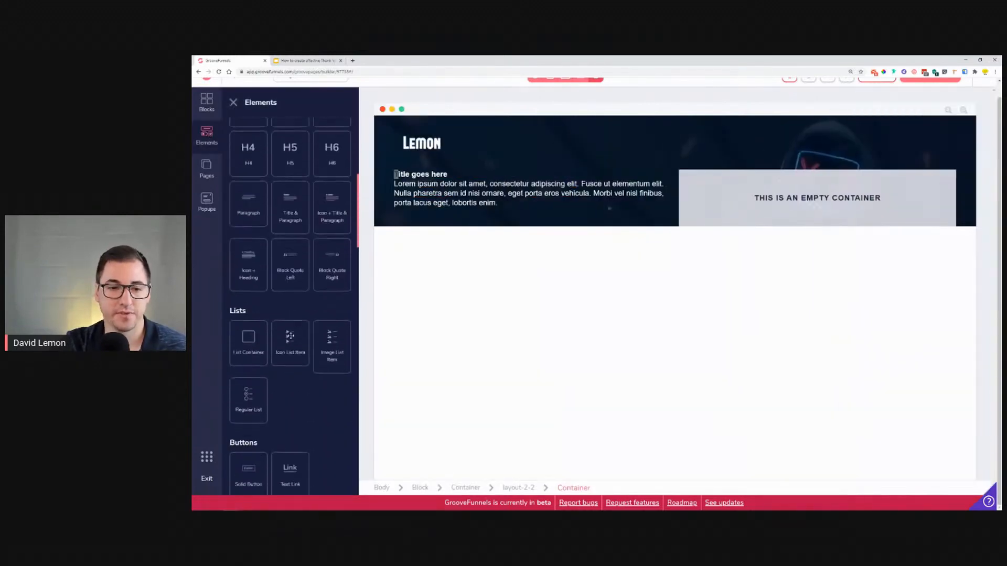
{"action": "scroll", "coordinate": [291, 315], "scroll_direction": "down", "scroll_amount": 5}
{"action": "left_click_drag", "start_coordinate": [256, 260], "coordinate": [404, 220]}
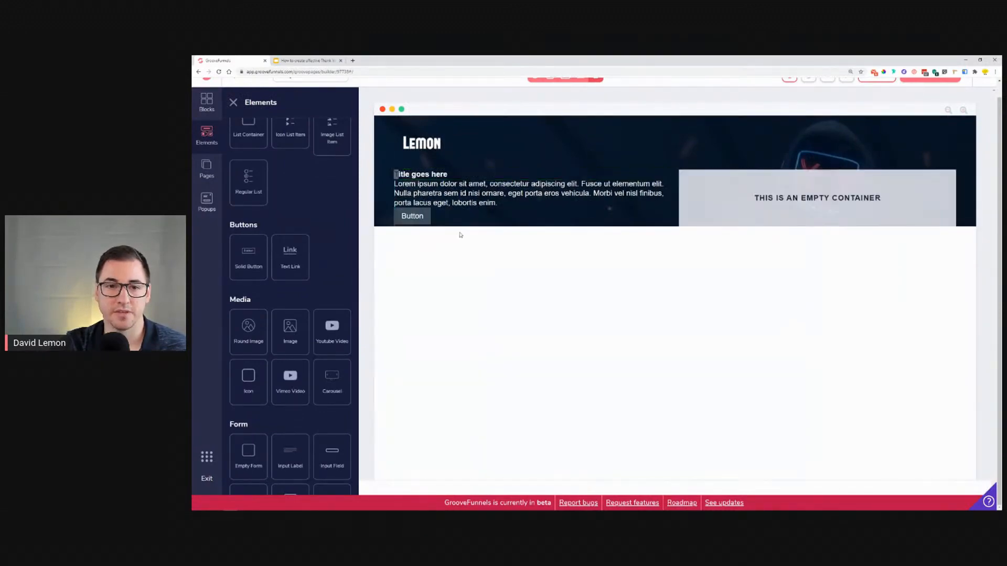
{"action": "left_click", "coordinate": [510, 192]}
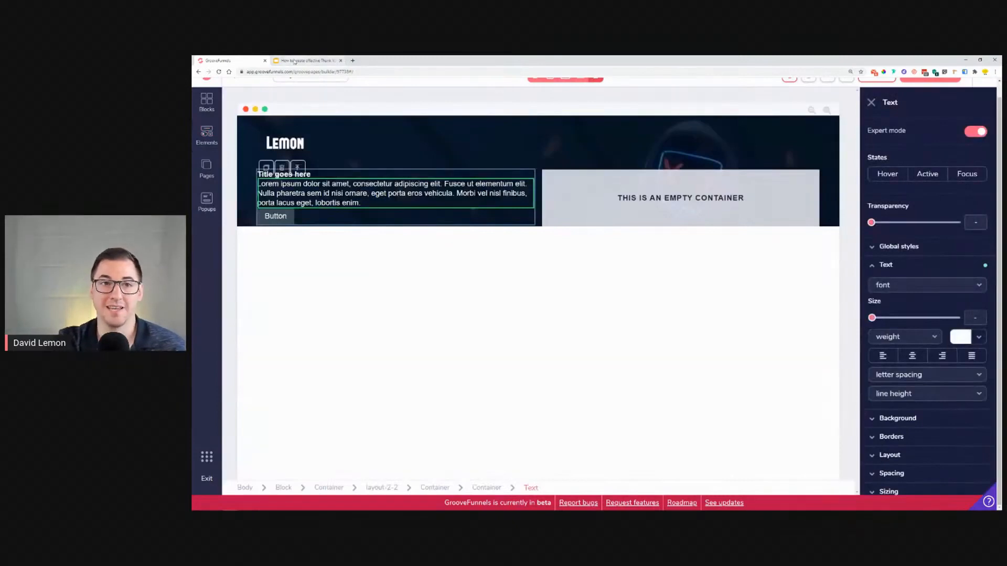
{"action": "left_click", "coordinate": [295, 61]}
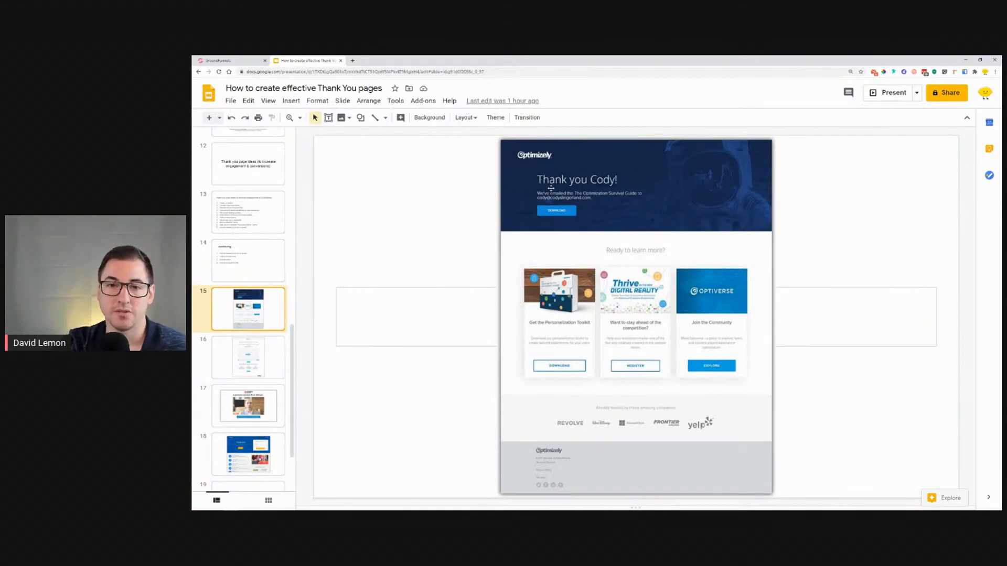
Step: Open the GrooveFunnels feedback site's GroovePages Feature Requests board, close that tab and return to the builder
{"action": "left_click", "coordinate": [217, 60]}
{"action": "left_click", "coordinate": [311, 174]}
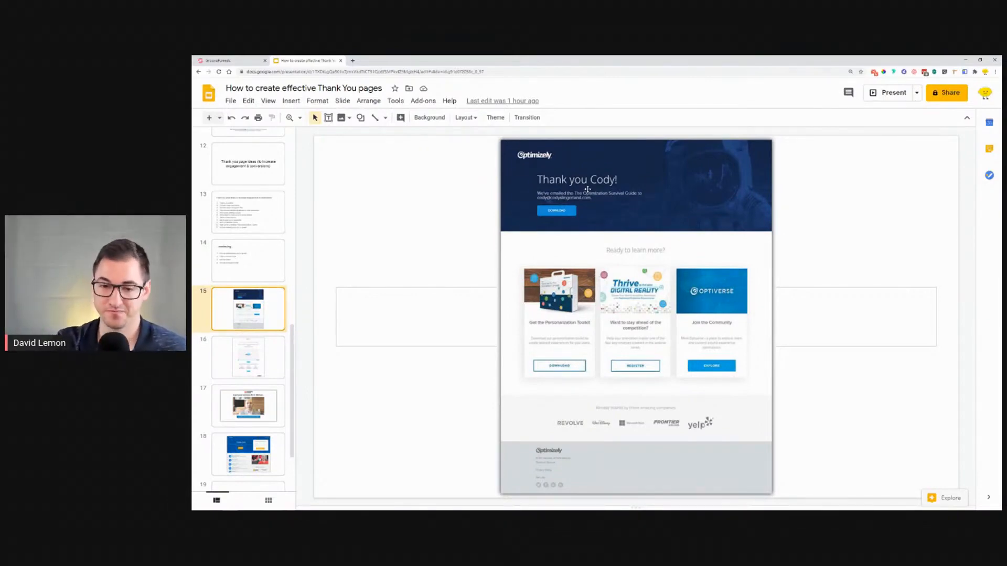
{"action": "left_click", "coordinate": [353, 60]}
{"action": "type", "text": "fee"}
{"action": "key", "text": "Return"}
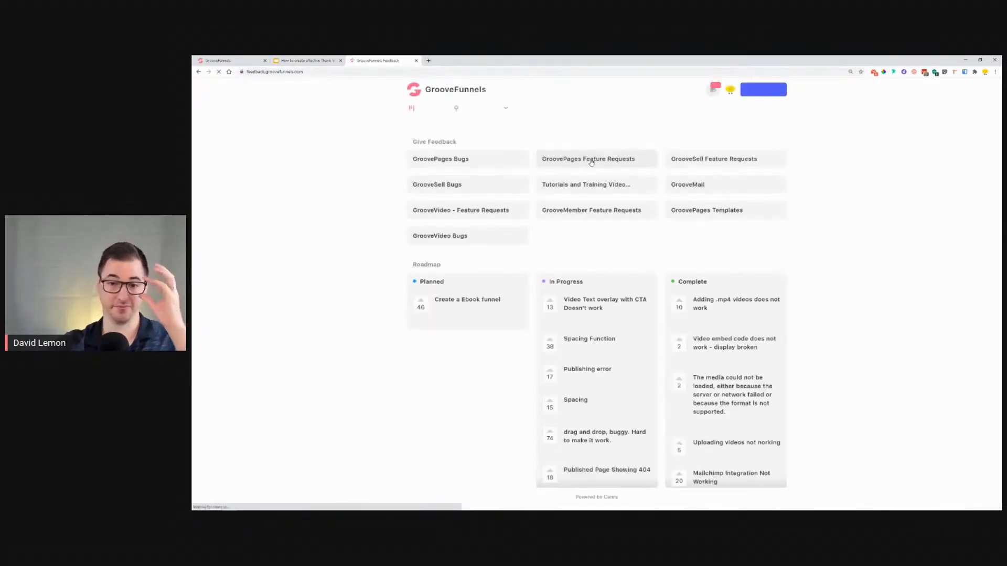
{"action": "left_click", "coordinate": [591, 160]}
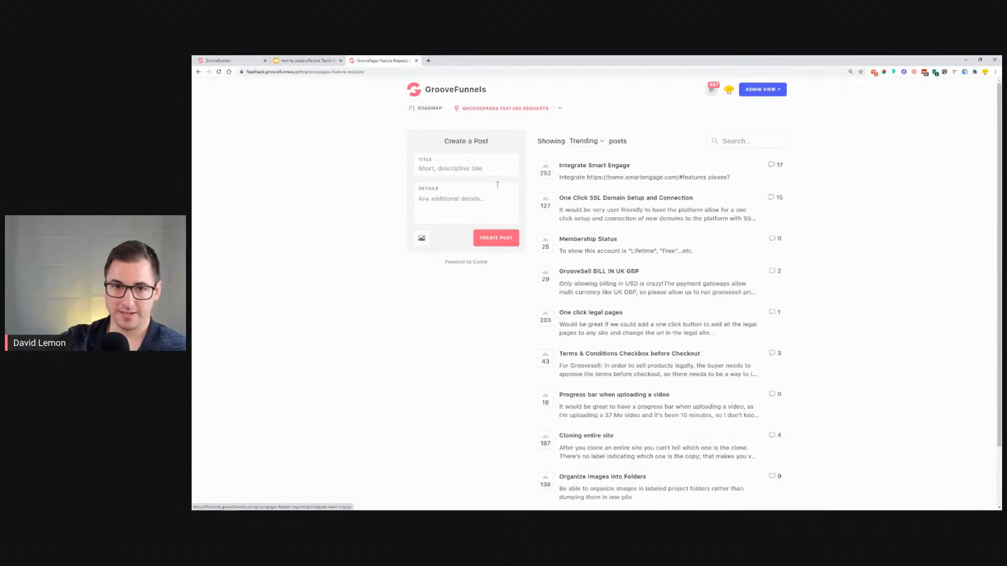
{"action": "left_click", "coordinate": [417, 60]}
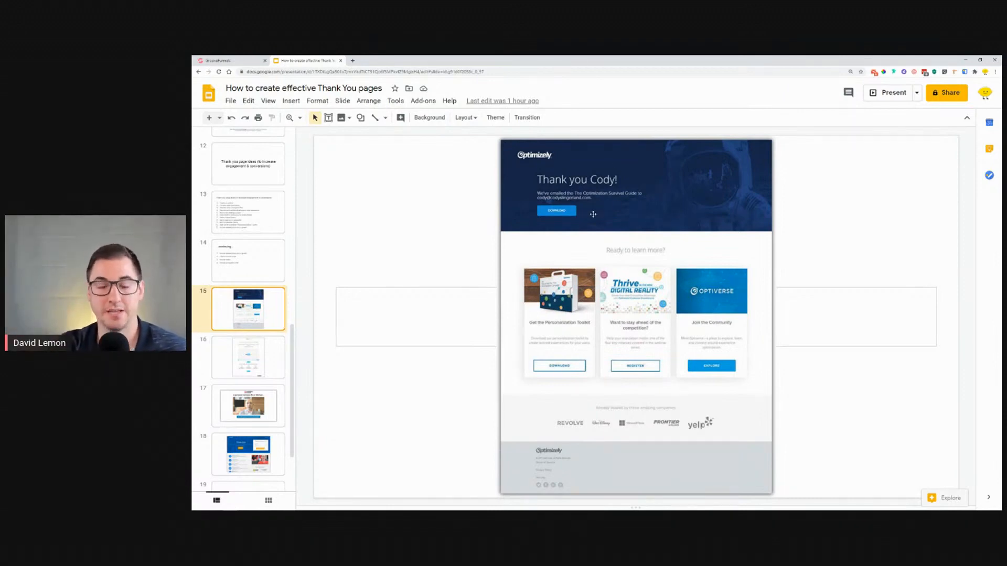
{"action": "left_click", "coordinate": [228, 62]}
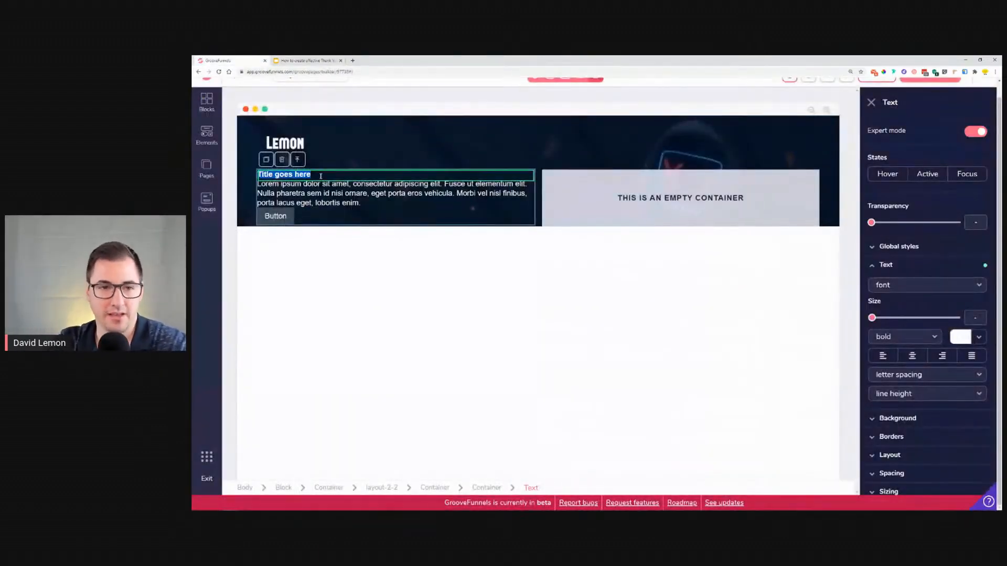
Step: Replace the placeholder title with the text Thank you for joining us!
{"action": "type", "text": "Thank you!"}
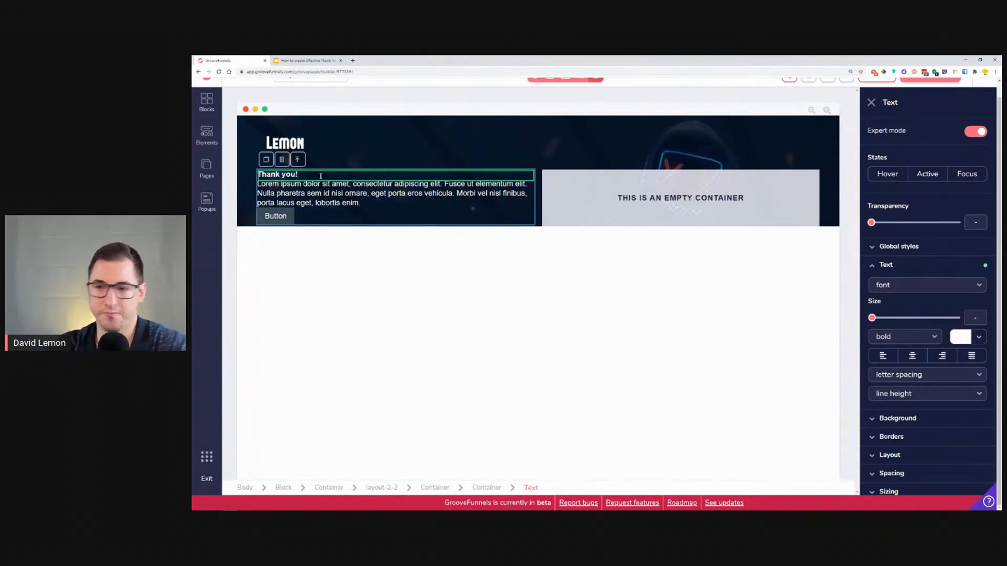
{"action": "key", "text": "BackSpace"}
{"action": "type", "text": " for"}
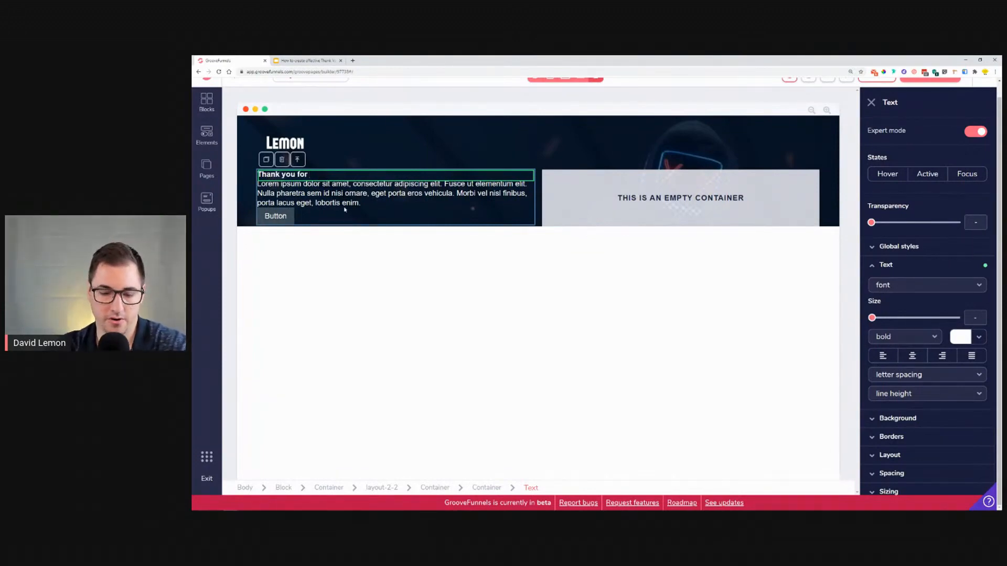
{"action": "type", "text": " Join"}
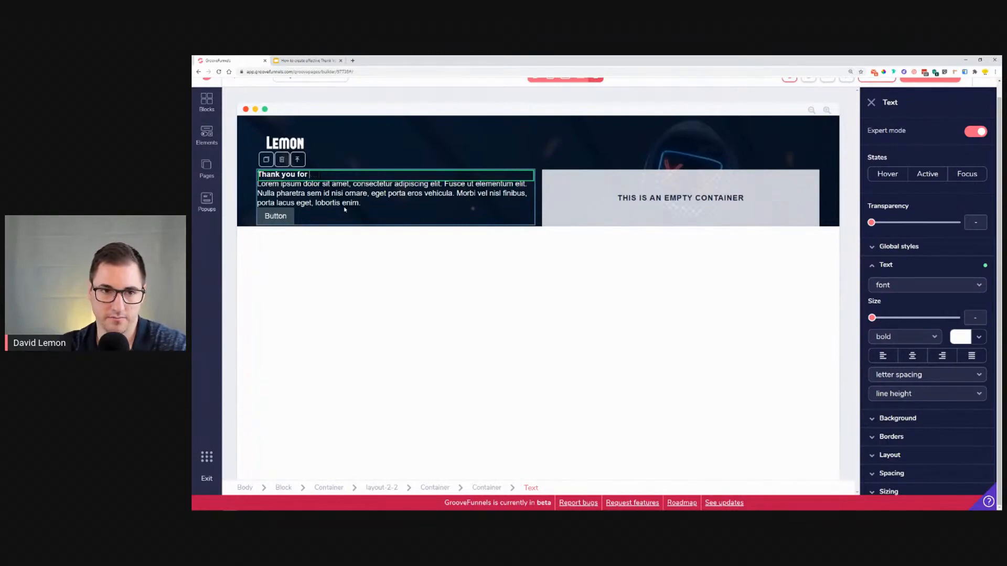
{"action": "type", "text": "joing us!"}
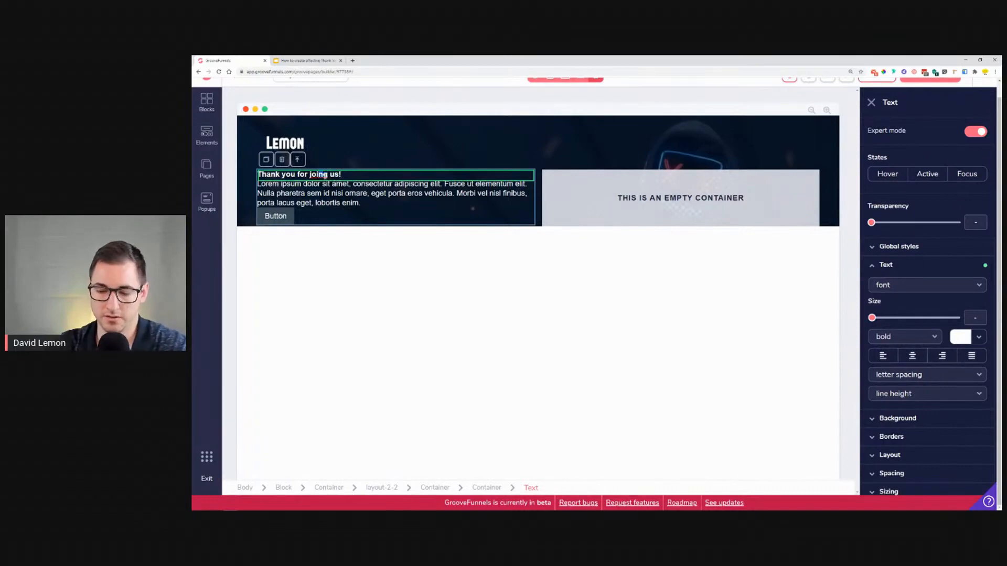
{"action": "type", "text": "i"}
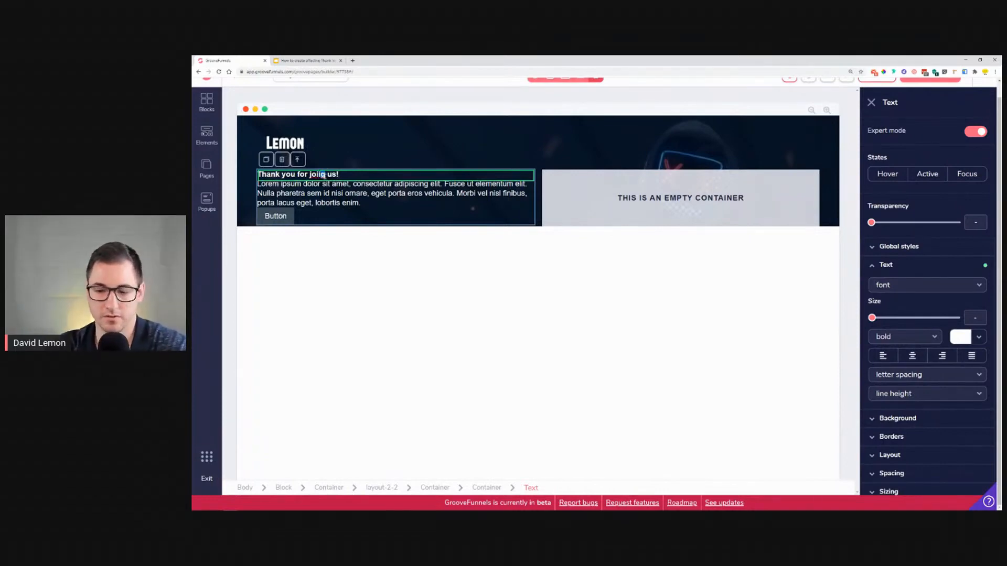
{"action": "key", "text": "BackSpace"}
{"action": "key", "text": "BackSpace"}
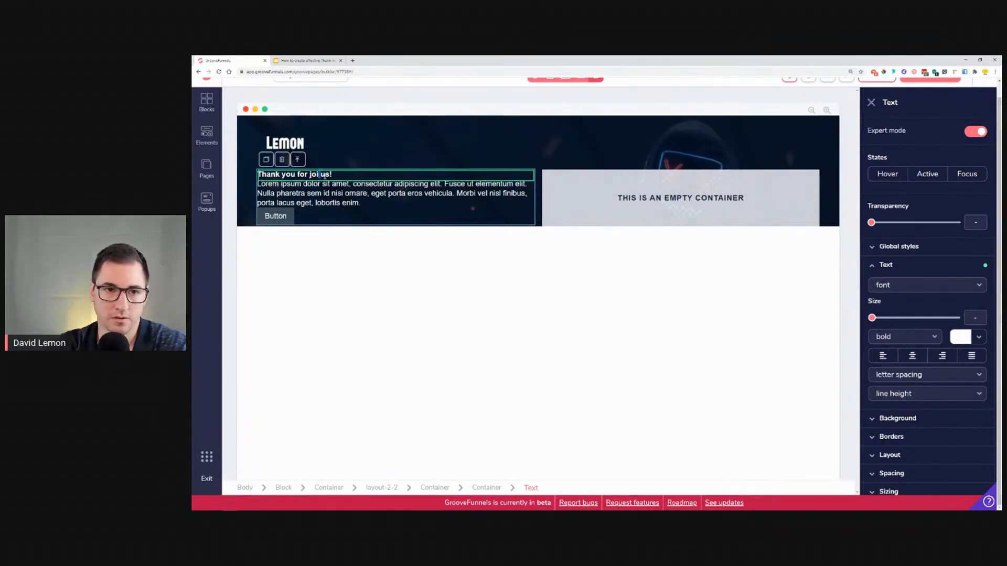
{"action": "type", "text": "ning"}
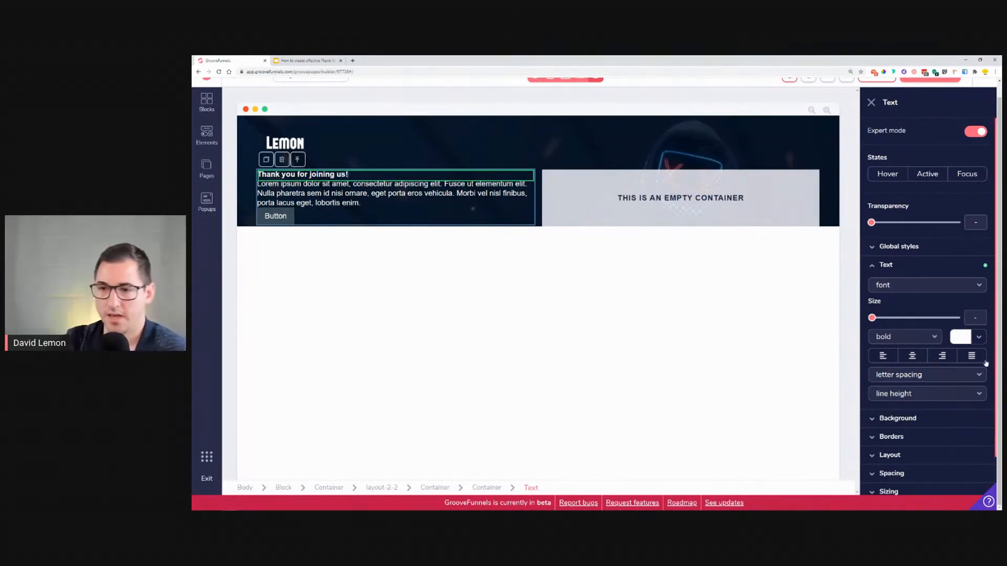
Step: Set the title's font size to 2.25rem and its weight to hairline
{"action": "left_click_drag", "start_coordinate": [871, 317], "coordinate": [927, 326]}
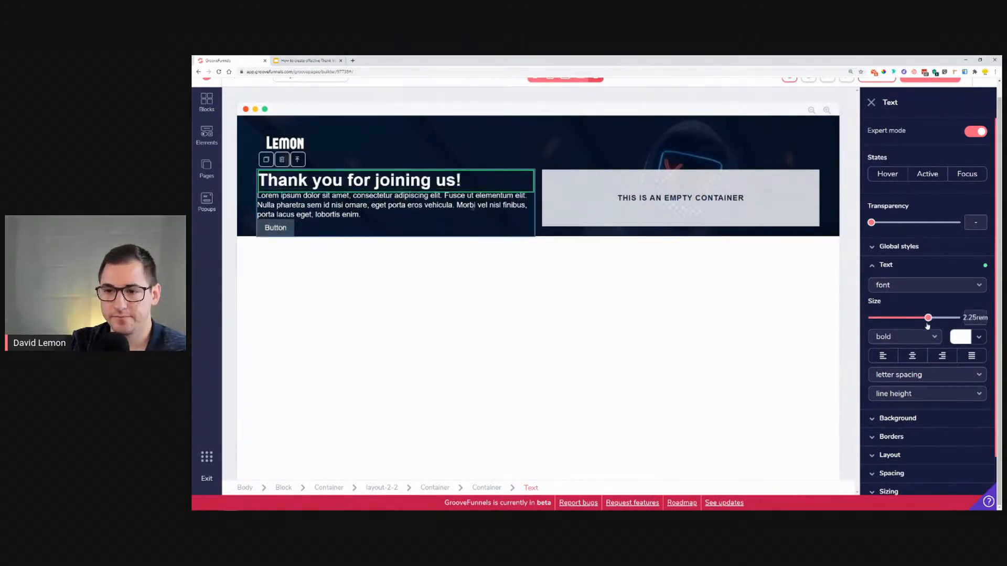
{"action": "left_click", "coordinate": [311, 60]}
{"action": "left_click", "coordinate": [231, 60]}
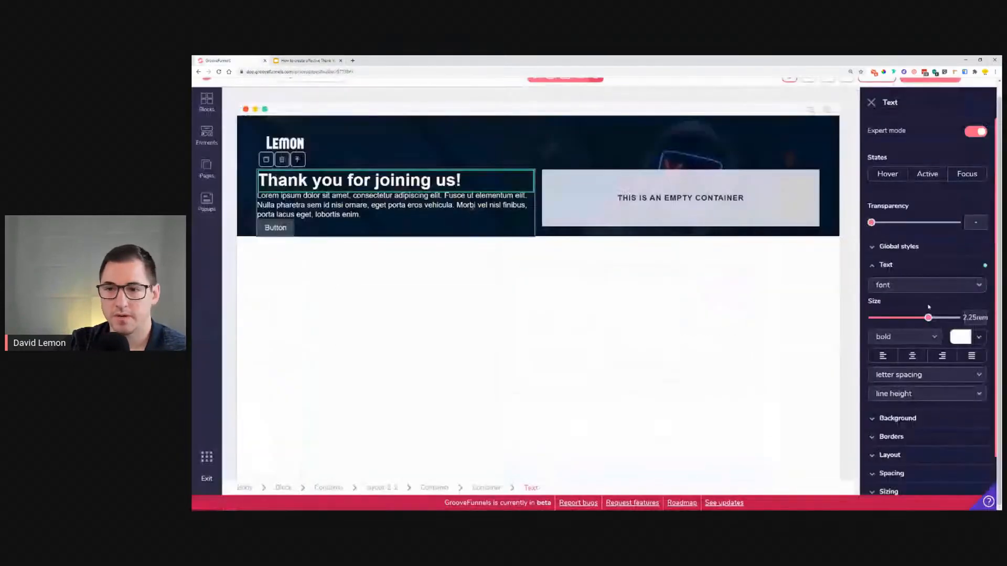
{"action": "left_click", "coordinate": [900, 341]}
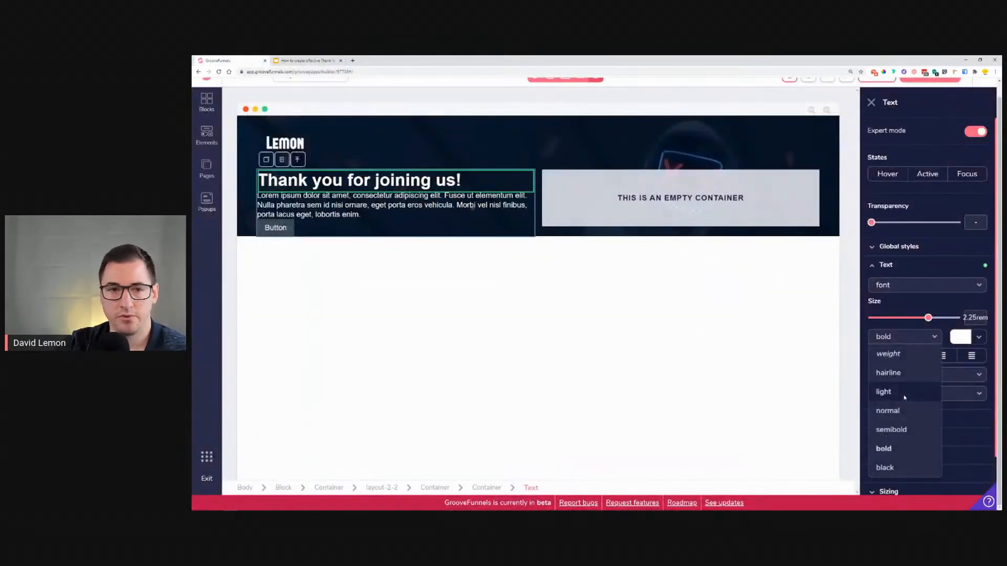
{"action": "left_click", "coordinate": [892, 392]}
{"action": "left_click", "coordinate": [900, 346]}
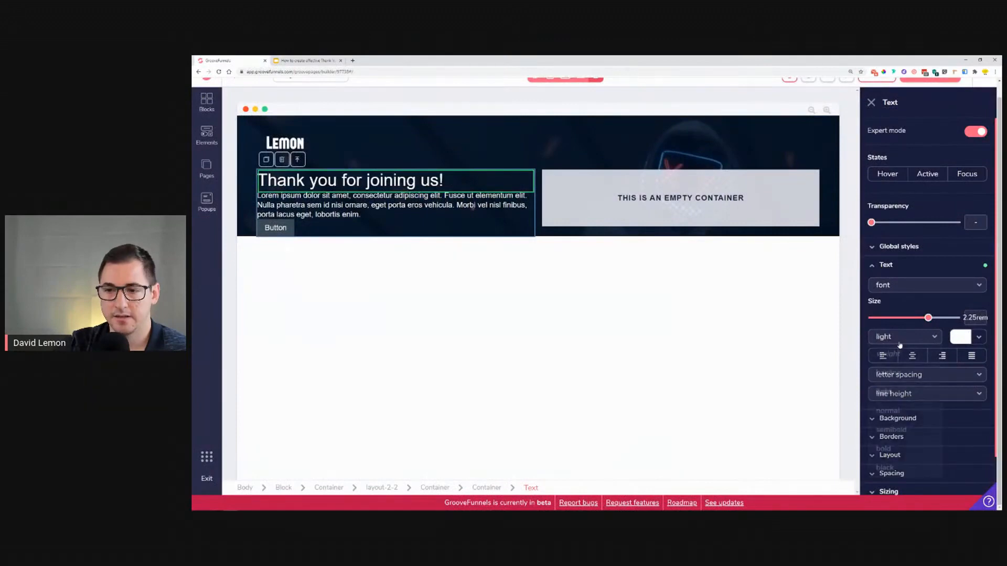
{"action": "left_click", "coordinate": [903, 372]}
{"action": "left_click_drag", "start_coordinate": [929, 318], "coordinate": [928, 318]}
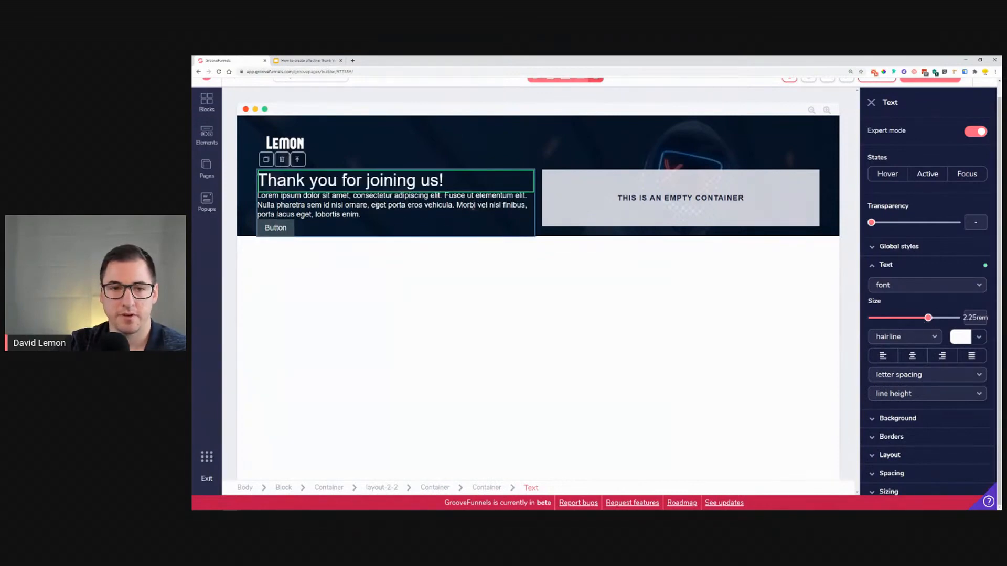
Step: Select the paragraph and set its font weight to hairline and its size to 1rem
{"action": "left_click", "coordinate": [370, 212]}
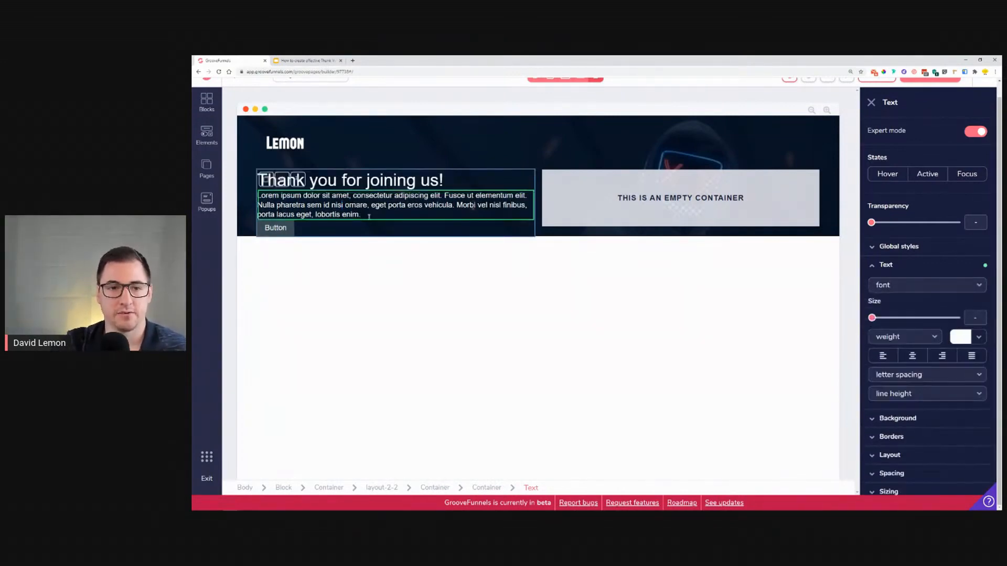
{"action": "left_click", "coordinate": [293, 60]}
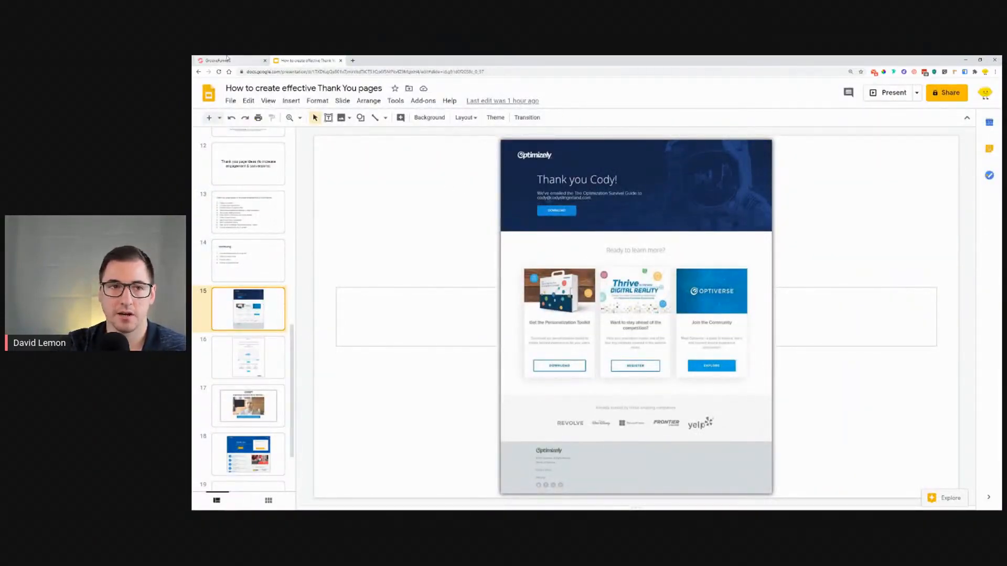
{"action": "left_click", "coordinate": [223, 59]}
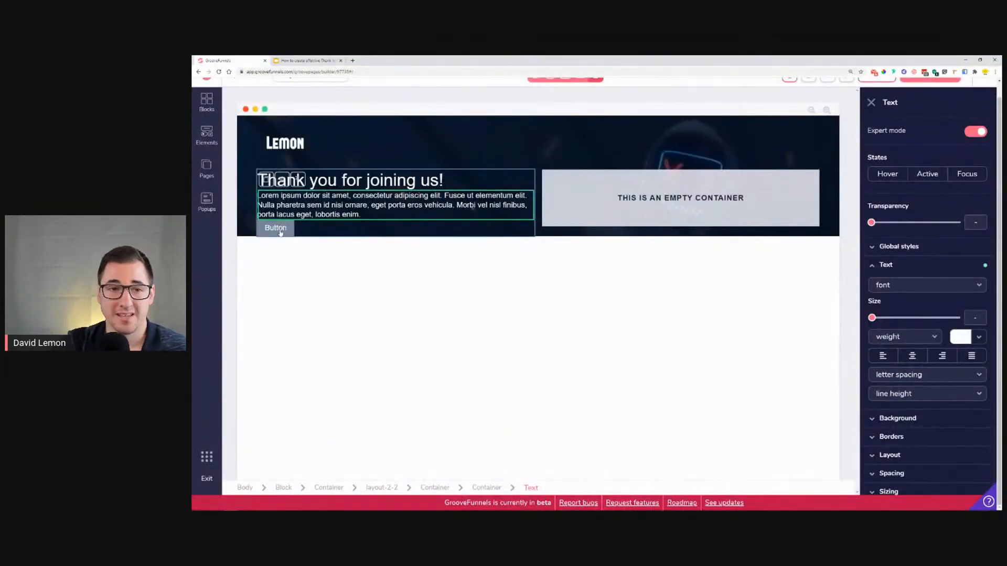
{"action": "left_click", "coordinate": [882, 338]}
{"action": "left_click", "coordinate": [891, 391]}
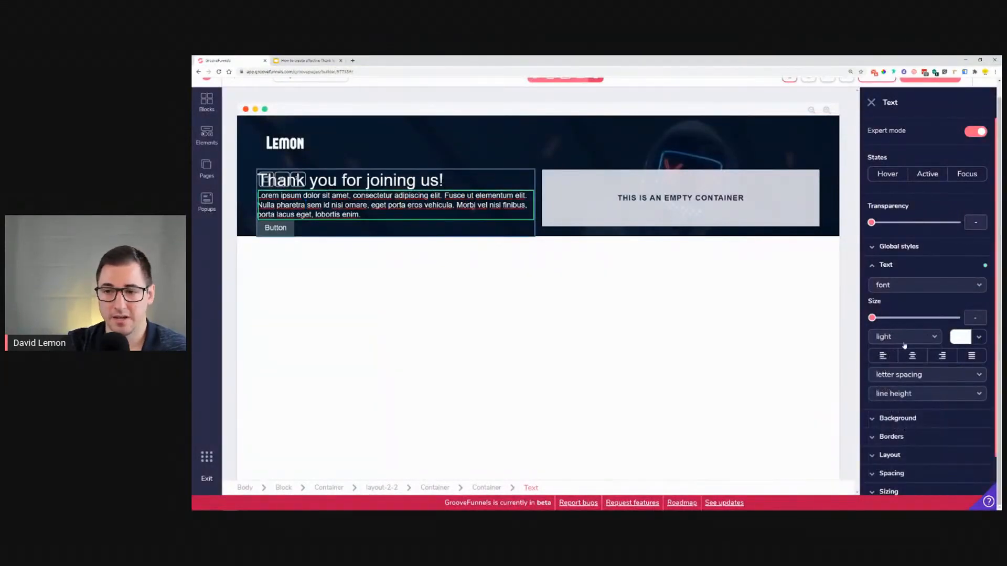
{"action": "left_click", "coordinate": [904, 340]}
{"action": "left_click", "coordinate": [907, 375]}
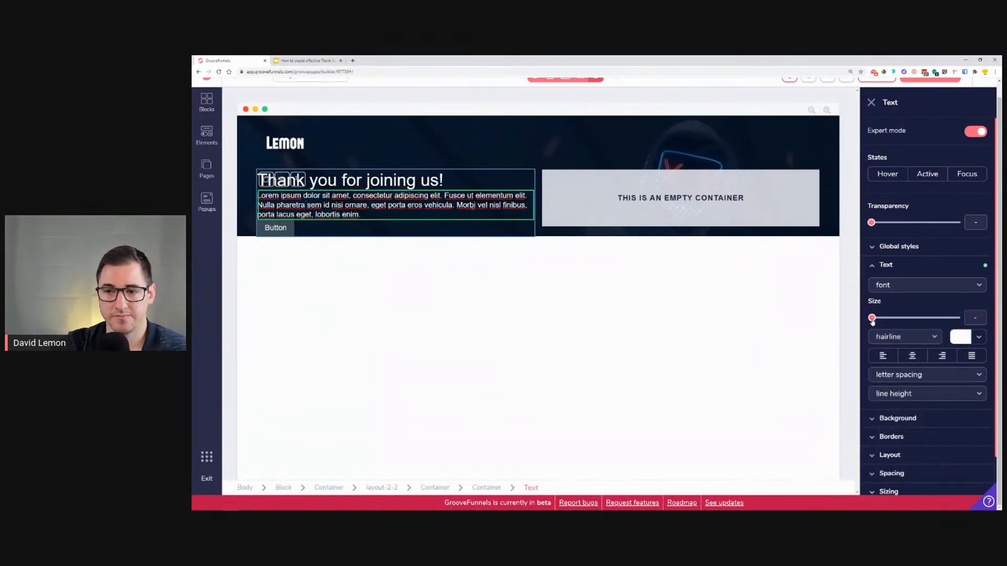
{"action": "left_click_drag", "start_coordinate": [874, 319], "coordinate": [893, 323]}
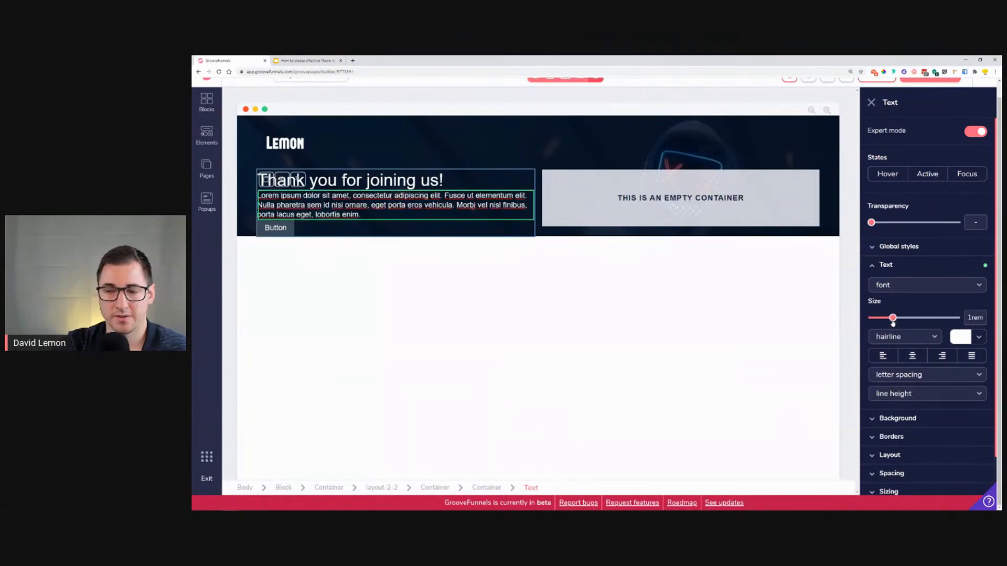
Step: Select the button and change its text to Download
{"action": "left_click", "coordinate": [282, 229]}
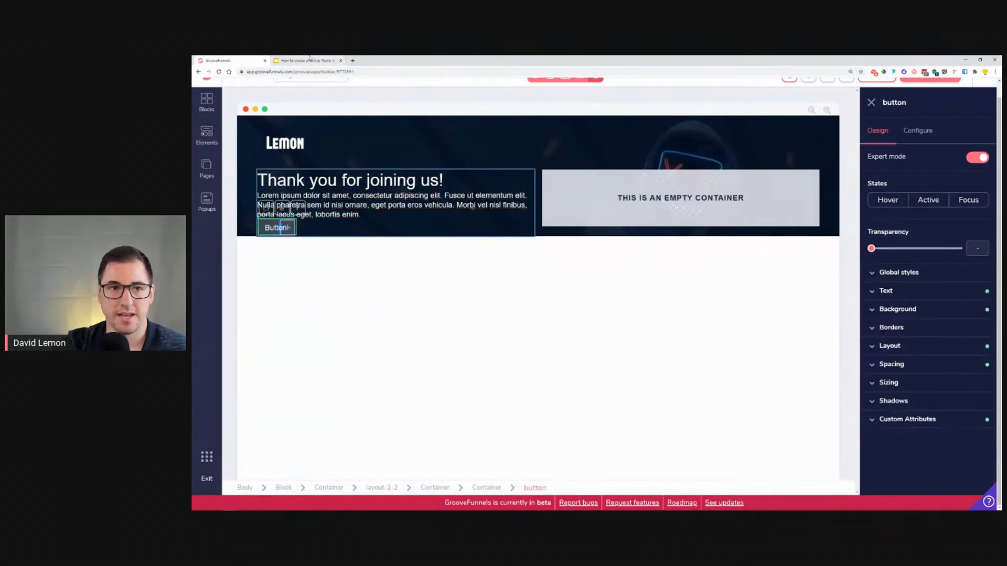
{"action": "left_click", "coordinate": [310, 59]}
{"action": "left_click", "coordinate": [239, 59]}
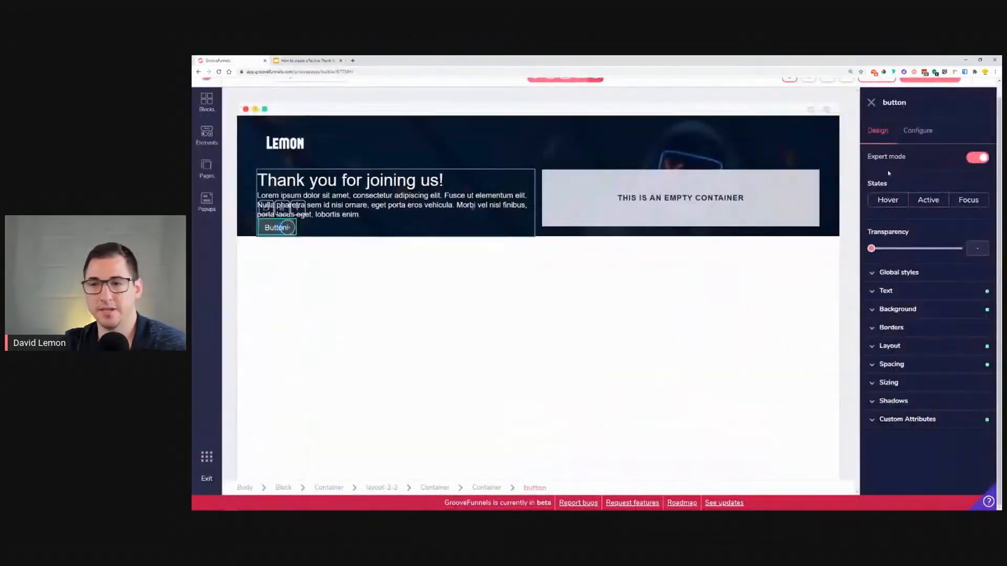
{"action": "left_click", "coordinate": [918, 130]}
{"action": "double_click", "coordinate": [911, 180]}
{"action": "type", "text": "Download"}
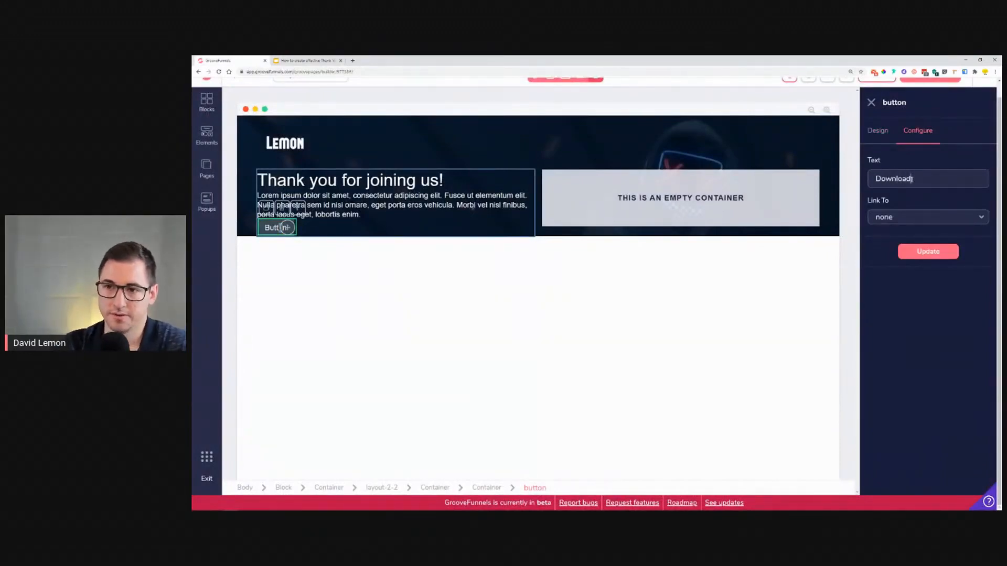
{"action": "left_click", "coordinate": [928, 252]}
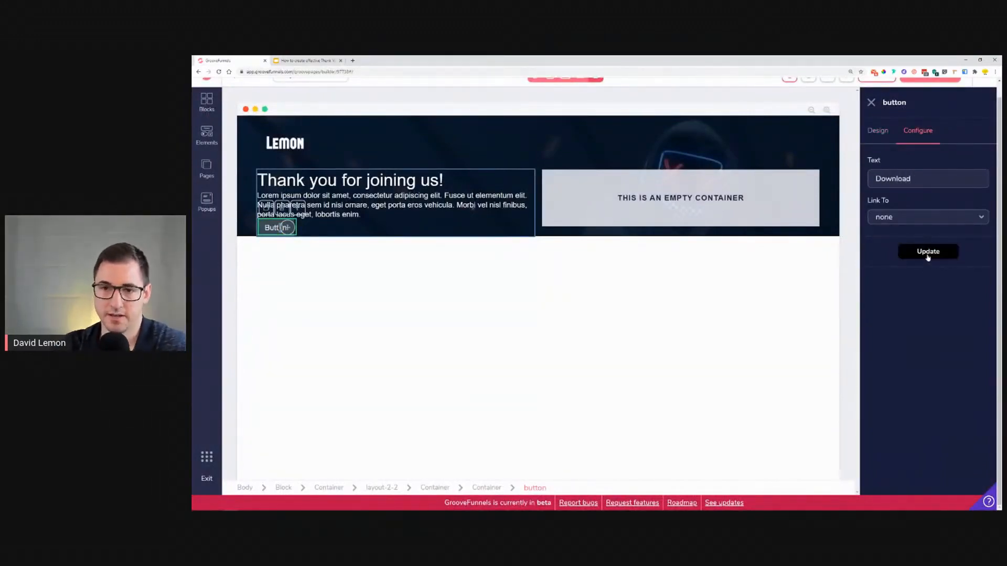
Step: Set the button's background color to blue #2E8CFF
{"action": "left_click", "coordinate": [869, 139]}
{"action": "left_click", "coordinate": [923, 309]}
{"action": "left_click", "coordinate": [953, 329]}
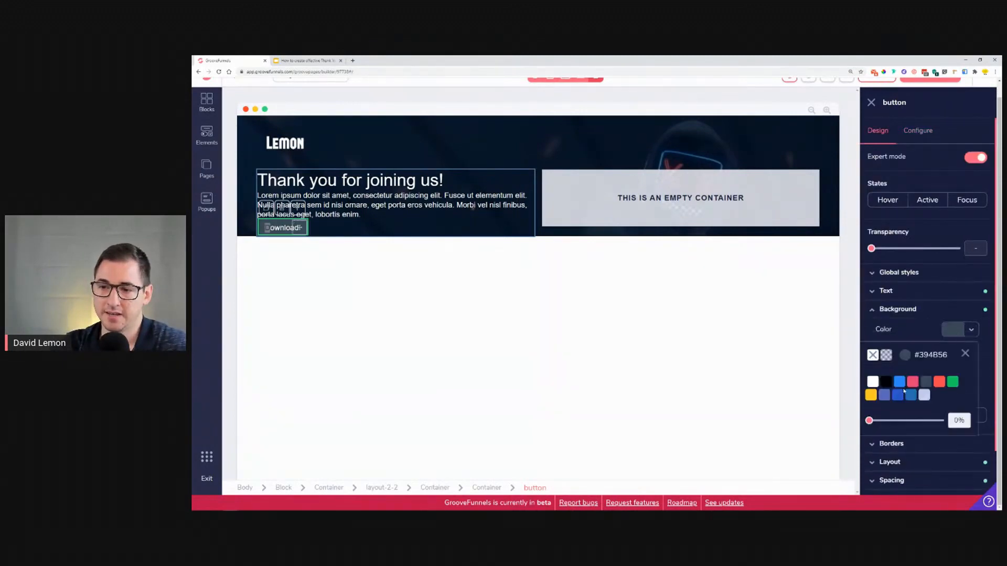
{"action": "mouse_move", "coordinate": [898, 386]}
{"action": "left_click", "coordinate": [899, 429]}
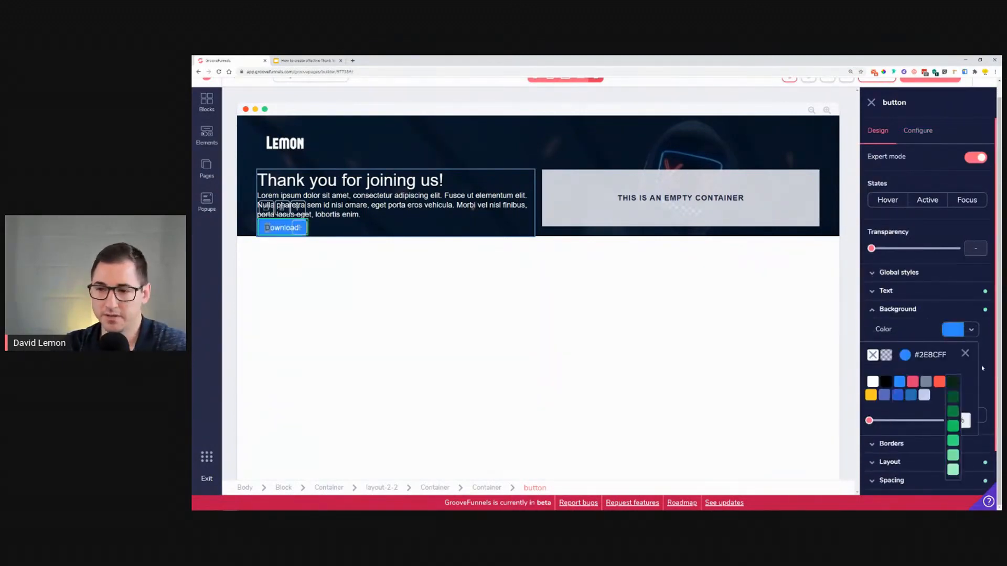
Step: Compare with the reference design and change the button text to DOWNLOAD in capitals
{"action": "left_click", "coordinate": [312, 60]}
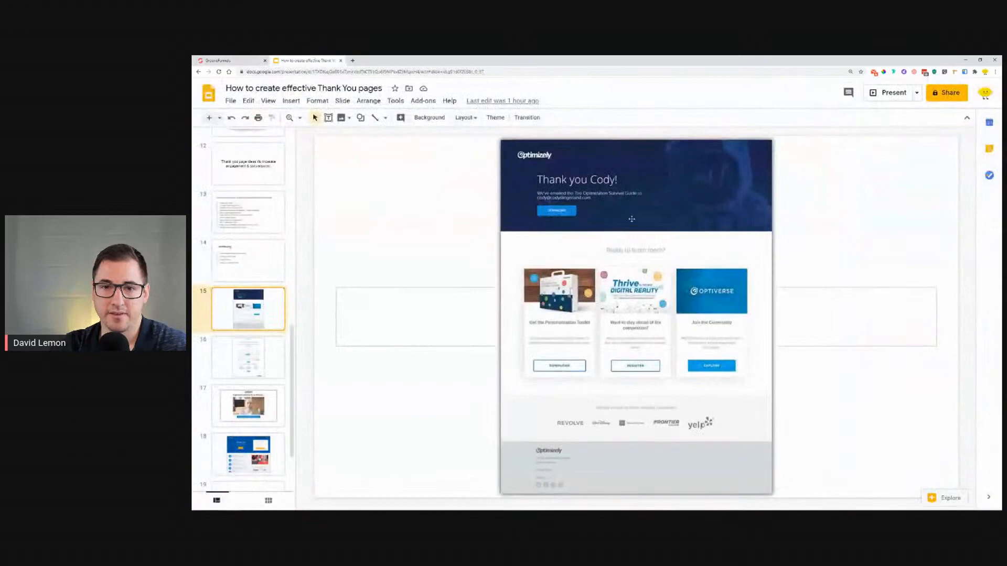
{"action": "left_click", "coordinate": [233, 60]}
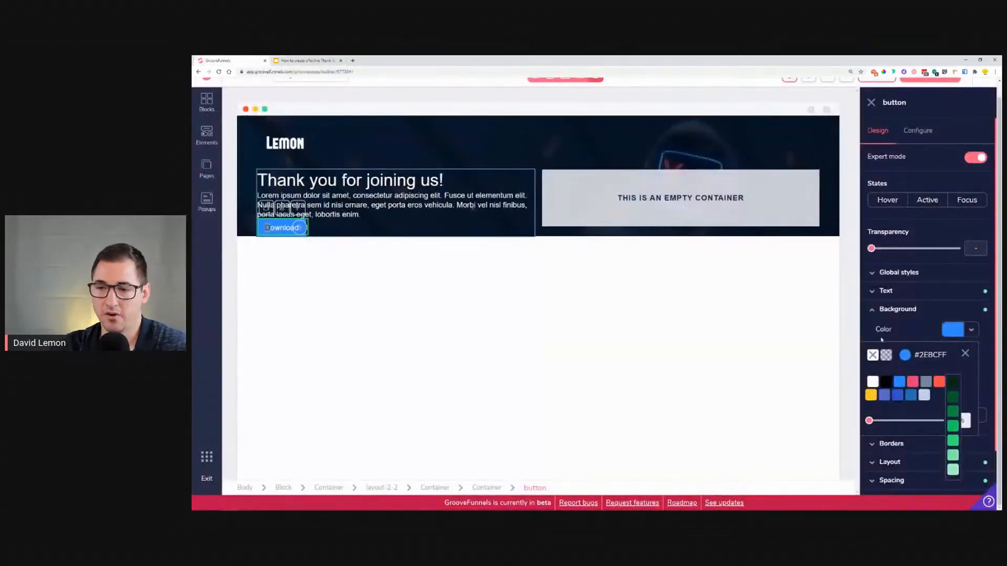
{"action": "left_click", "coordinate": [312, 61]}
{"action": "left_click", "coordinate": [234, 60]}
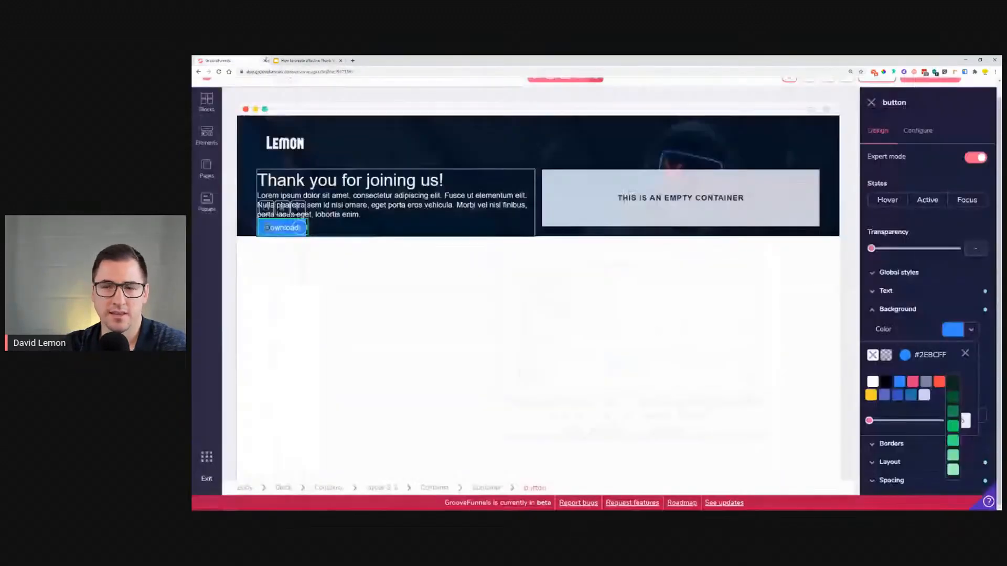
{"action": "left_click", "coordinate": [917, 130]}
{"action": "left_click_drag", "start_coordinate": [926, 180], "coordinate": [875, 181]}
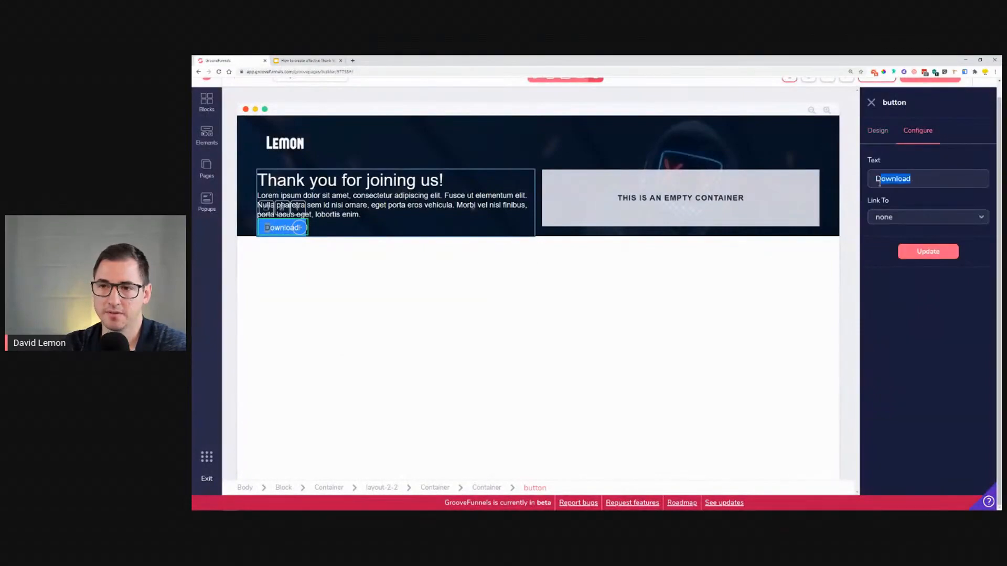
{"action": "type", "text": "OWNLOAD"}
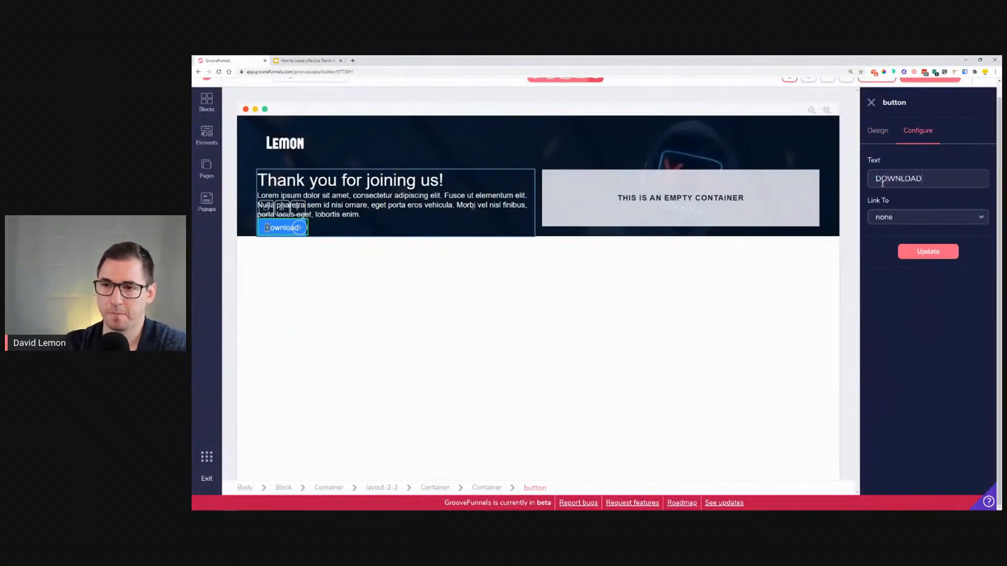
{"action": "left_click", "coordinate": [917, 255]}
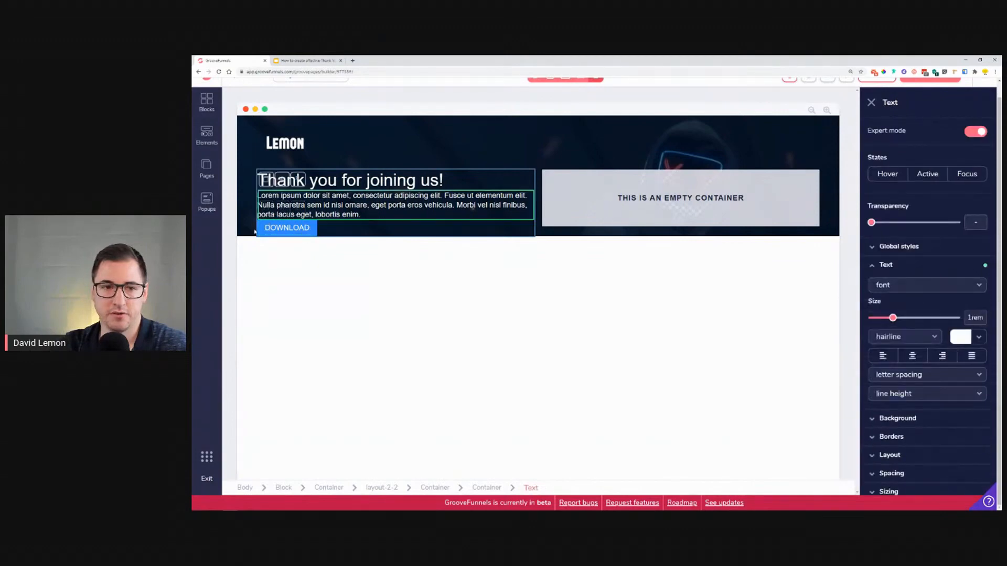
Step: Select the button and set its font weight to semibold
{"action": "left_click", "coordinate": [913, 295]}
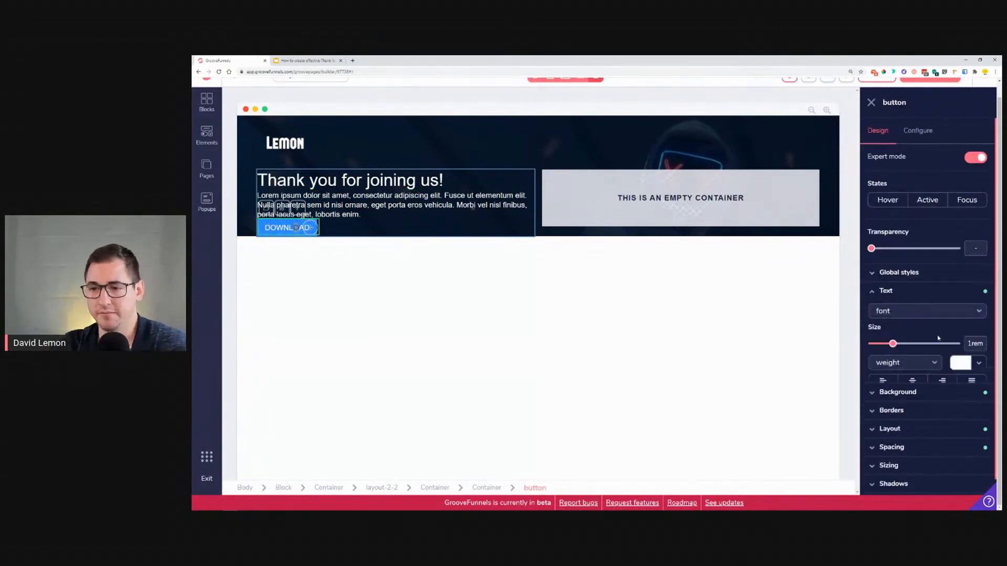
{"action": "left_click", "coordinate": [923, 311]}
{"action": "left_click", "coordinate": [904, 363]}
{"action": "left_click", "coordinate": [900, 458]}
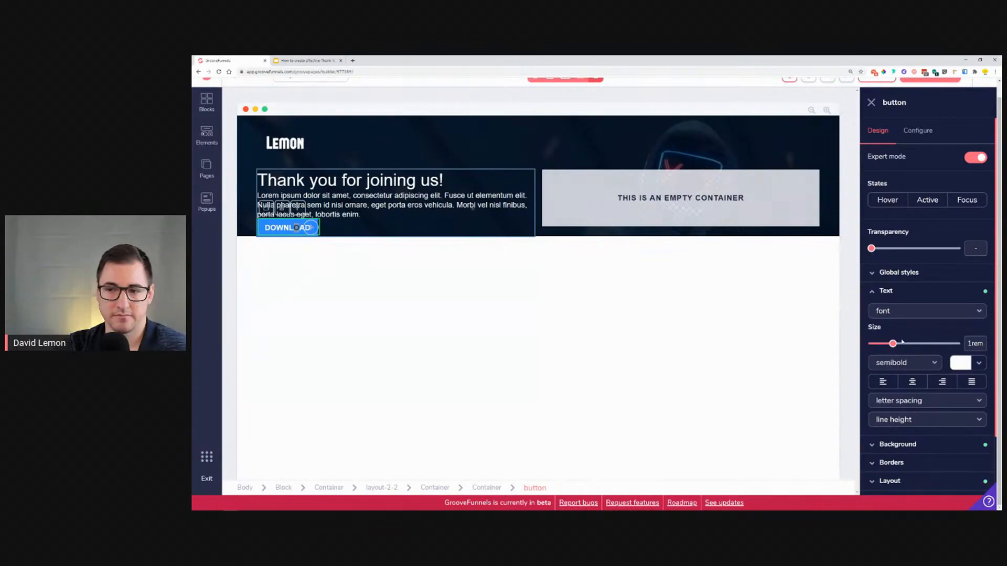
{"action": "left_click", "coordinate": [897, 290]}
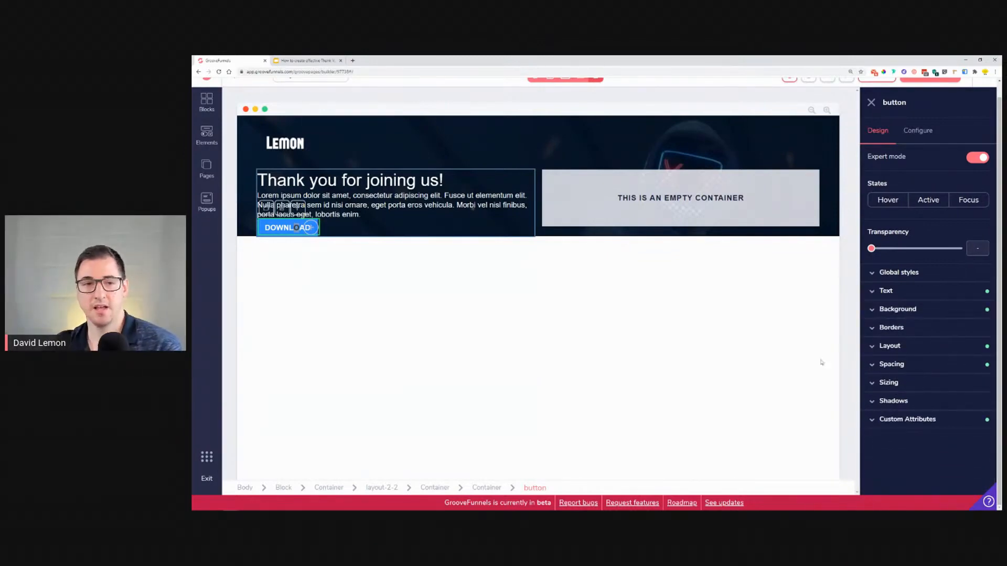
Step: Select the intro paragraph and set its padding to 0.75rem top and 1.75rem bottom
{"action": "left_click", "coordinate": [393, 210]}
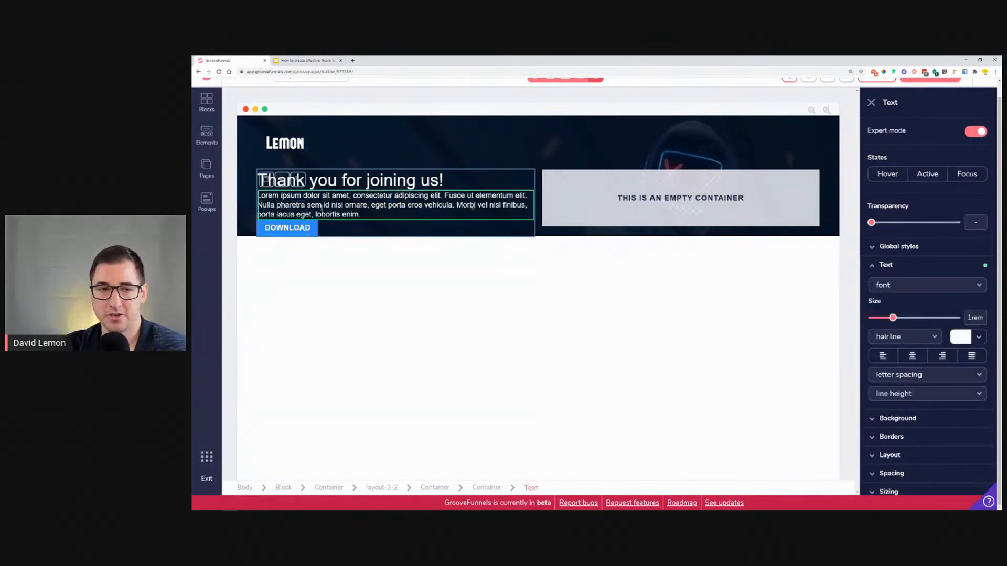
{"action": "scroll", "coordinate": [937, 467], "scroll_direction": "down", "scroll_amount": 1}
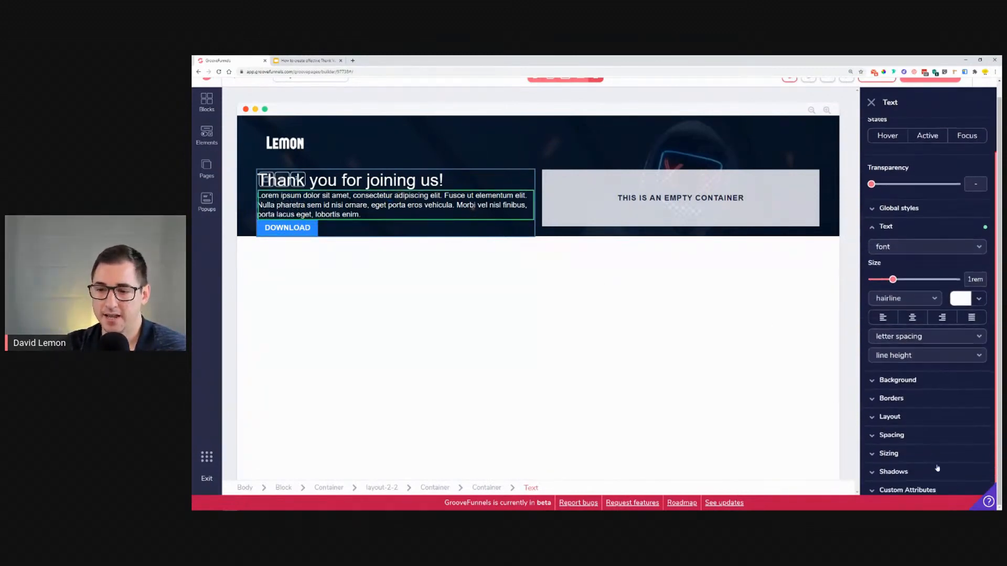
{"action": "left_click", "coordinate": [927, 432]}
{"action": "scroll", "coordinate": [928, 423], "scroll_direction": "down", "scroll_amount": 2}
{"action": "left_click", "coordinate": [926, 374]}
{"action": "left_click", "coordinate": [930, 412]}
{"action": "left_click_drag", "start_coordinate": [872, 454], "coordinate": [890, 454]}
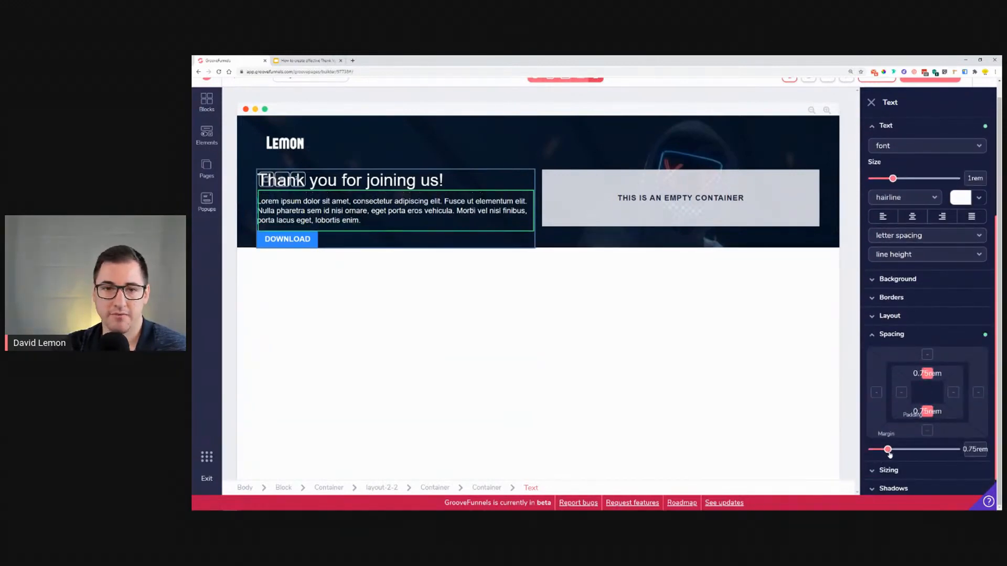
{"action": "left_click", "coordinate": [933, 373]}
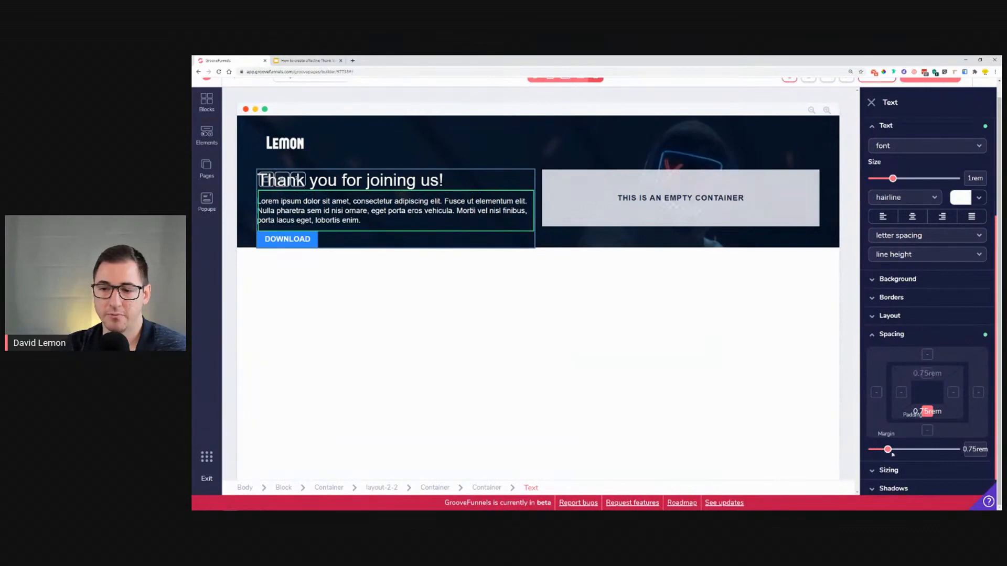
{"action": "left_click_drag", "start_coordinate": [889, 453], "coordinate": [904, 456]}
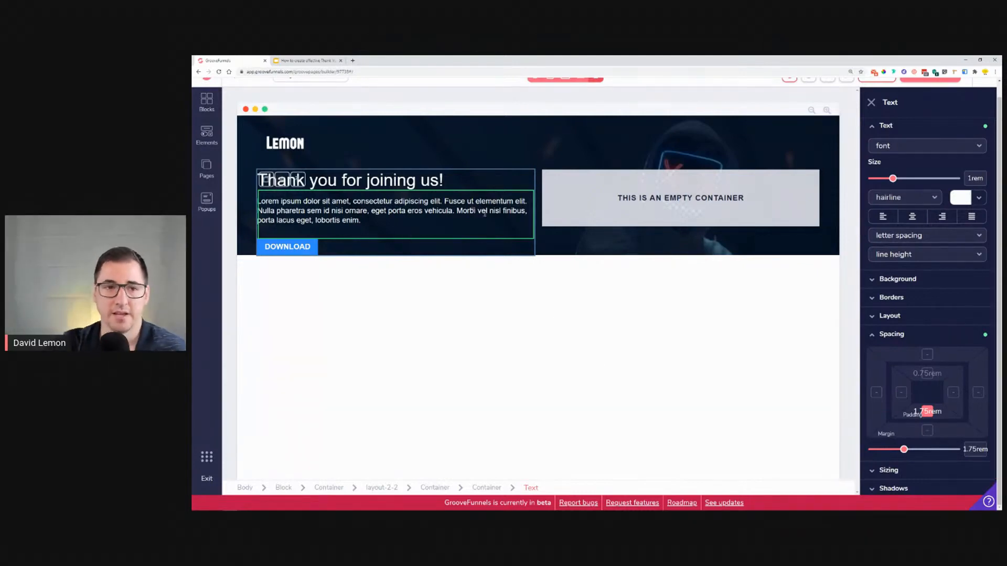
Step: Select the hero block and, after checking the reference, set its padding to 3rem
{"action": "left_click", "coordinate": [250, 133]}
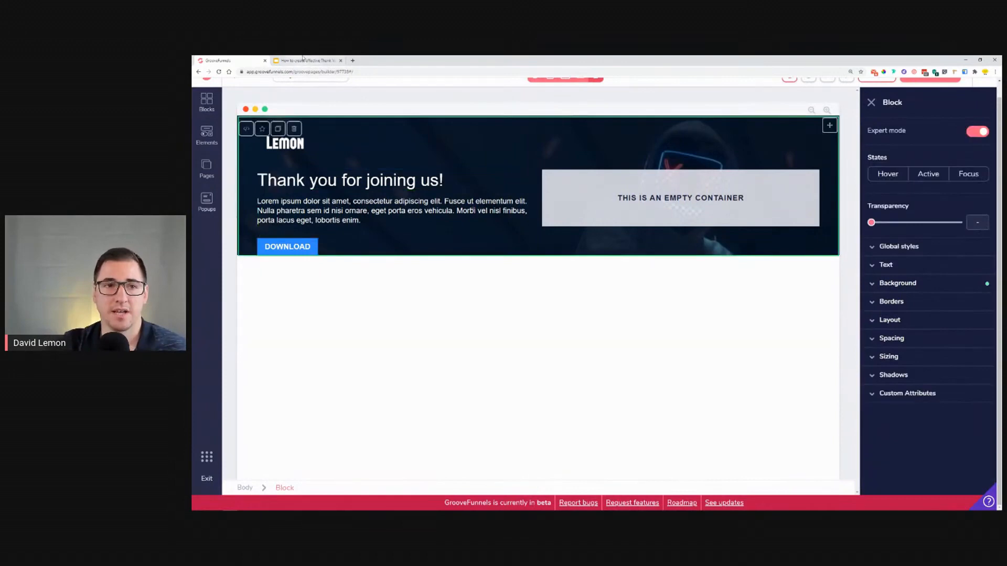
{"action": "left_click", "coordinate": [307, 60]}
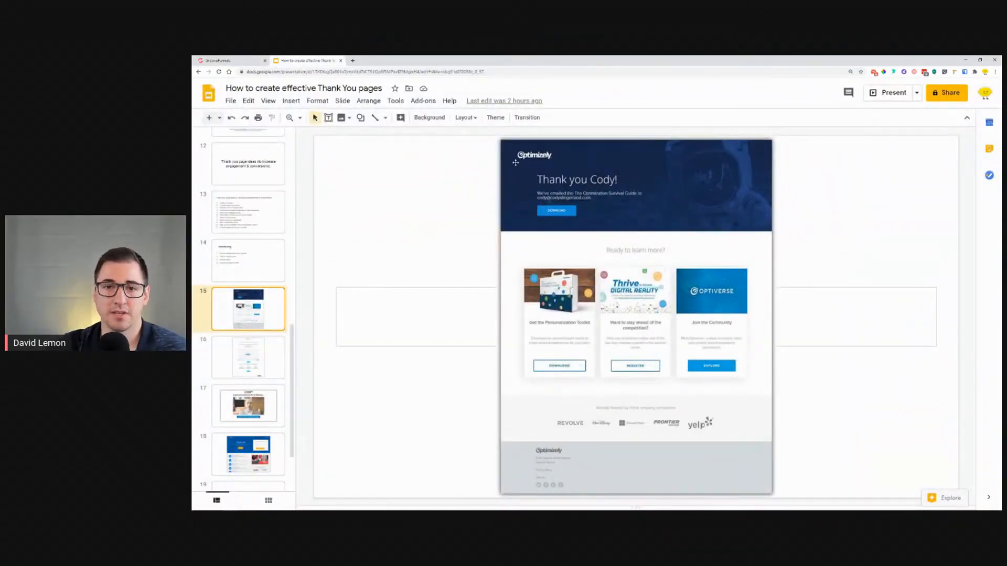
{"action": "left_click", "coordinate": [253, 60]}
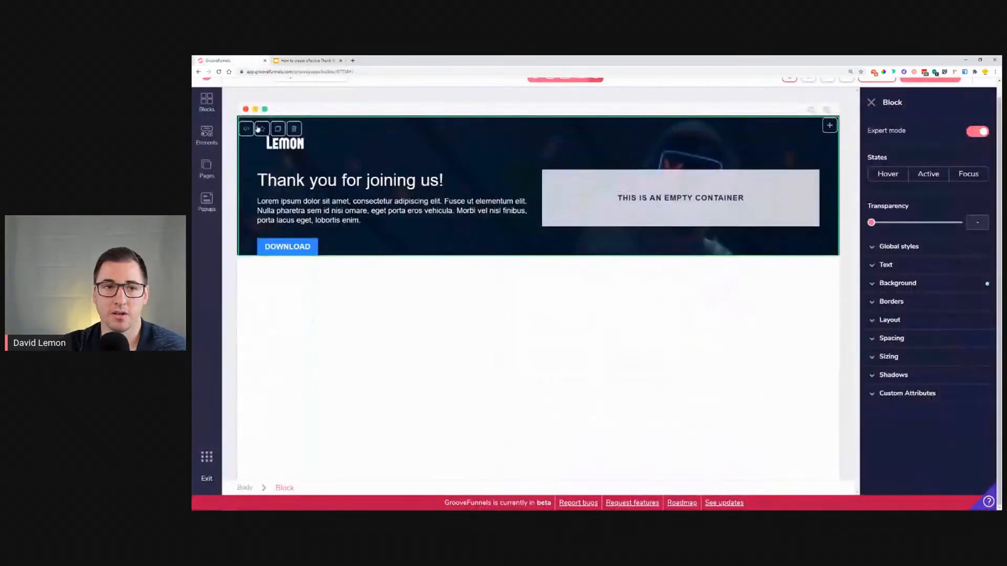
{"action": "left_click", "coordinate": [932, 341]}
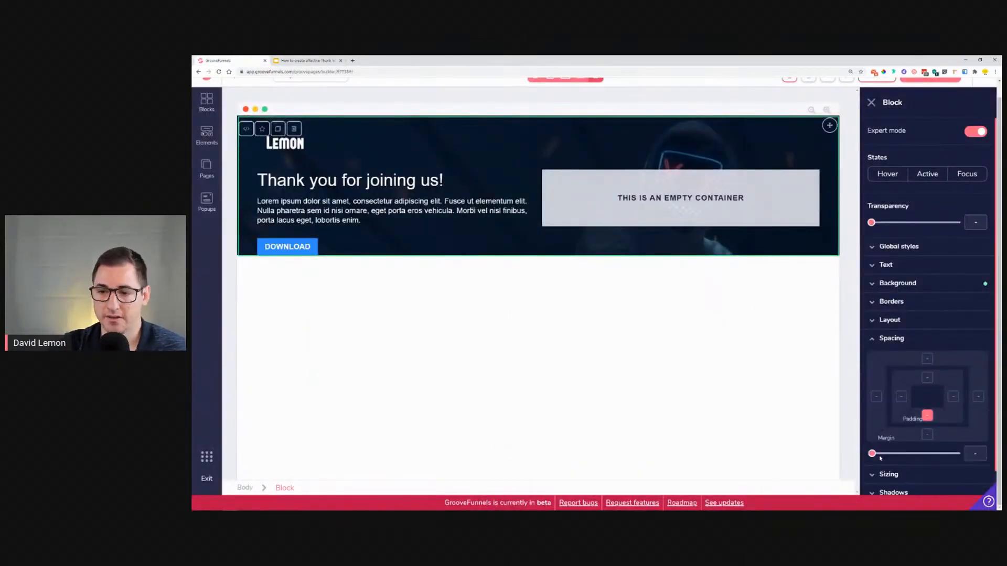
{"action": "left_click_drag", "start_coordinate": [872, 454], "coordinate": [919, 470]}
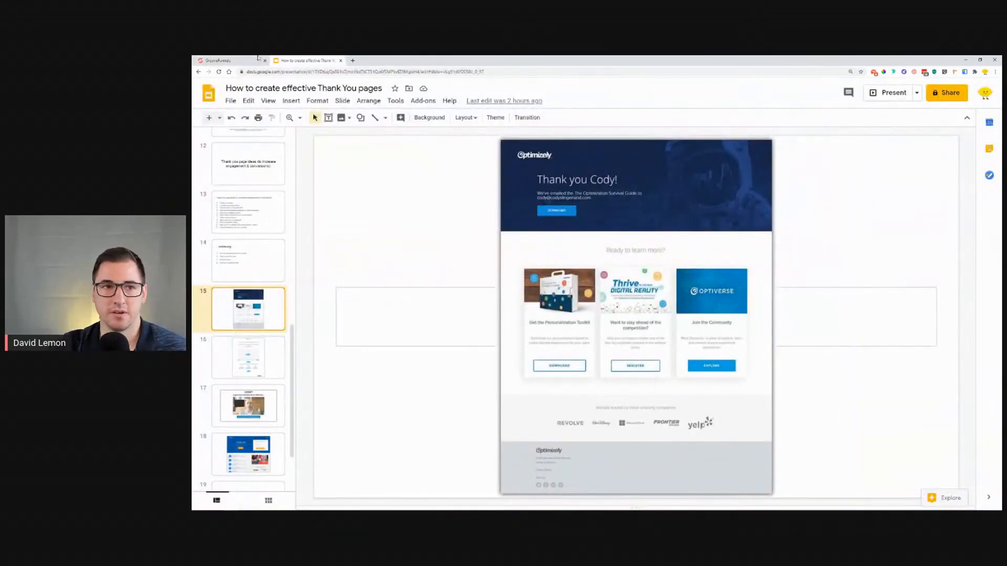
Step: Select the headline and, after trying several fonts, set it to montserrat with normal weight
{"action": "left_click", "coordinate": [257, 59]}
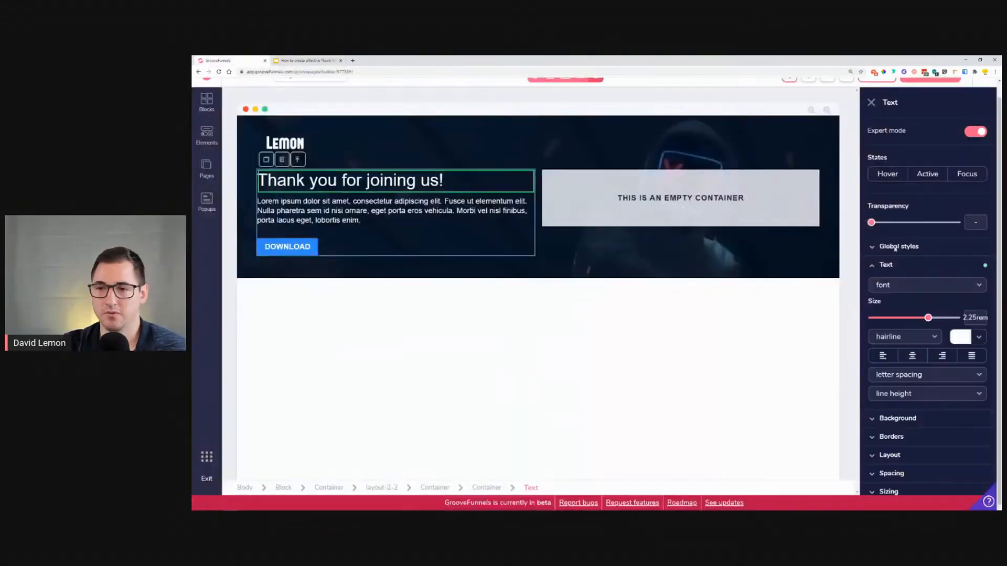
{"action": "left_click", "coordinate": [932, 286]}
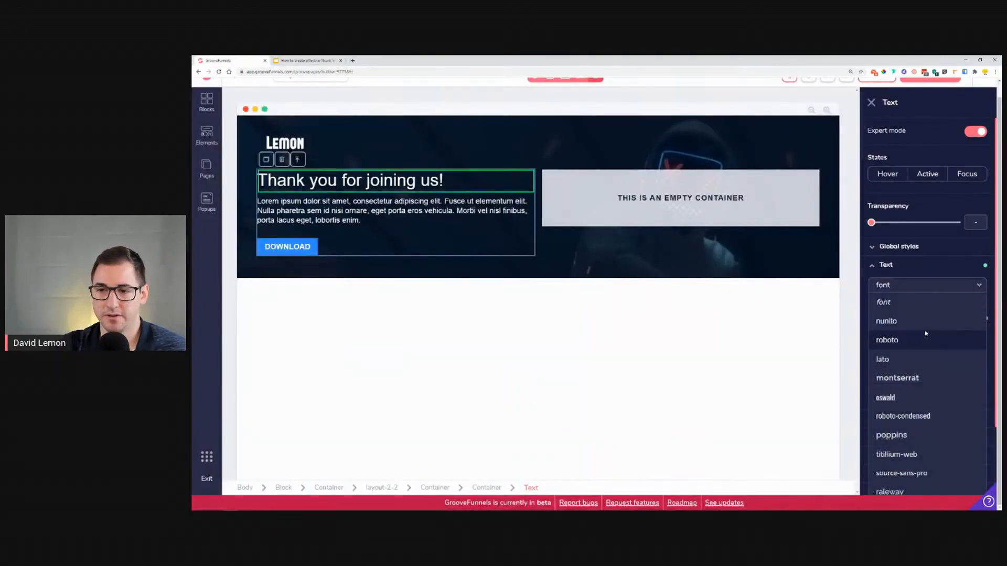
{"action": "left_click", "coordinate": [924, 327]}
{"action": "left_click", "coordinate": [924, 285]}
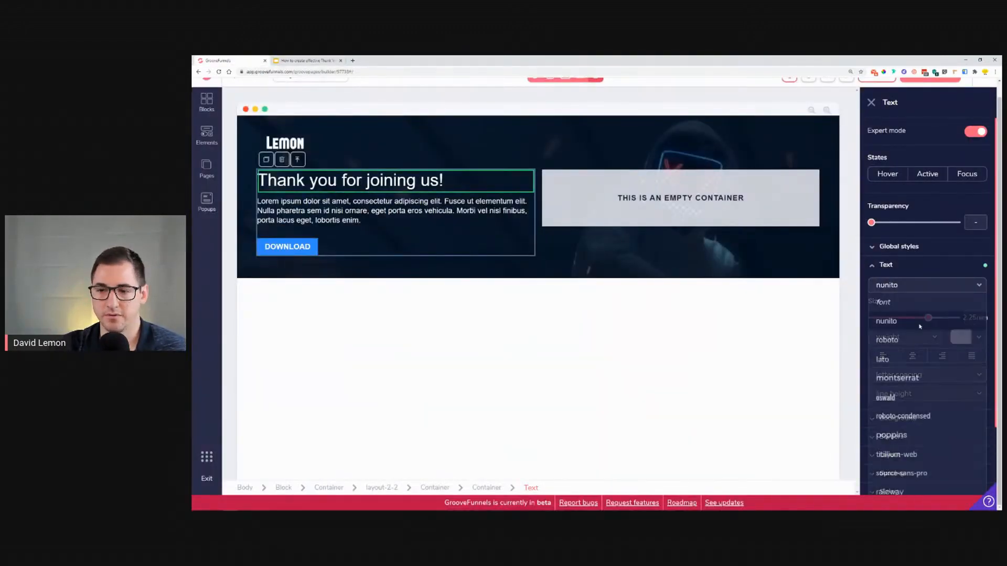
{"action": "left_click", "coordinate": [915, 359]}
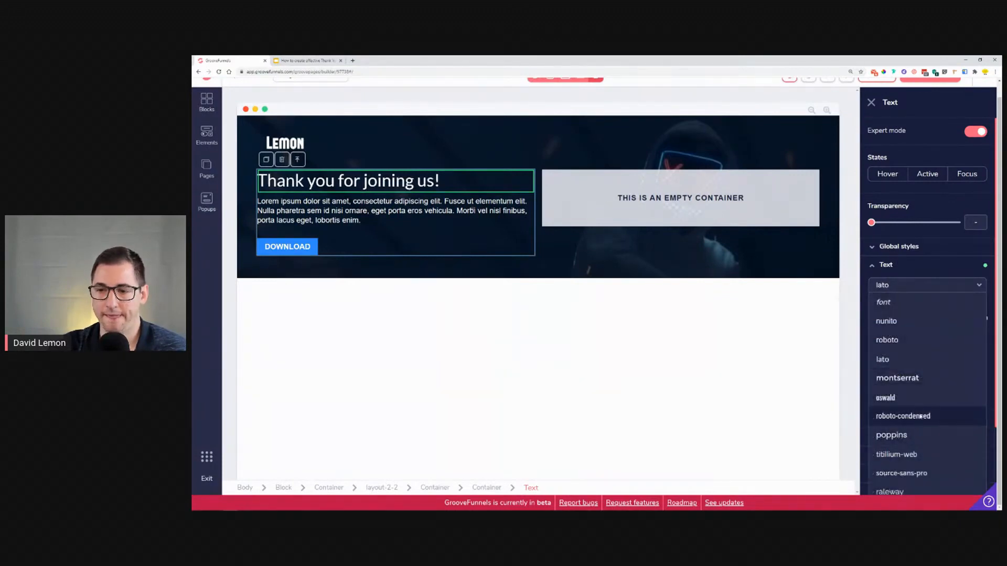
{"action": "left_click", "coordinate": [921, 417]}
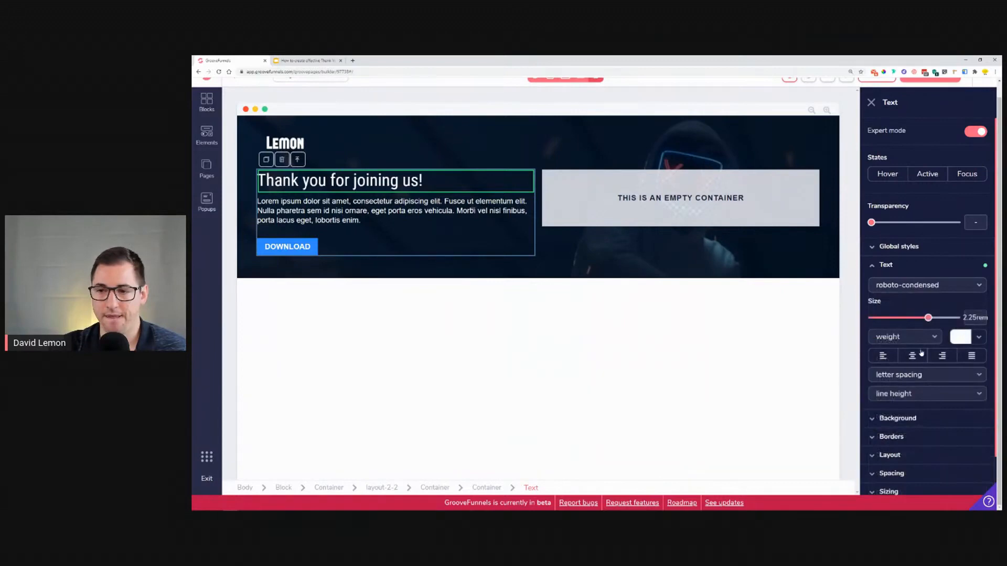
{"action": "left_click", "coordinate": [921, 283]}
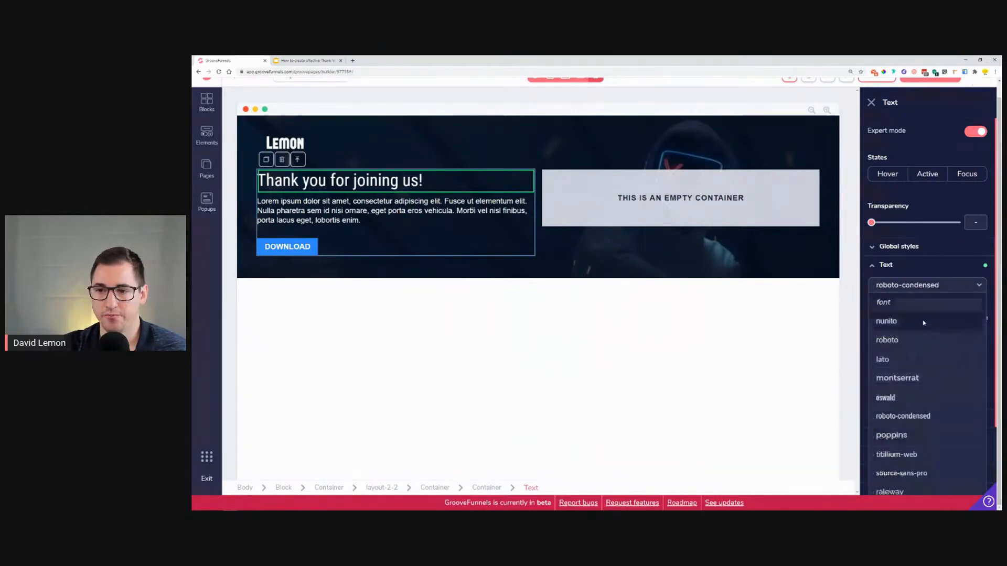
{"action": "left_click", "coordinate": [916, 382]}
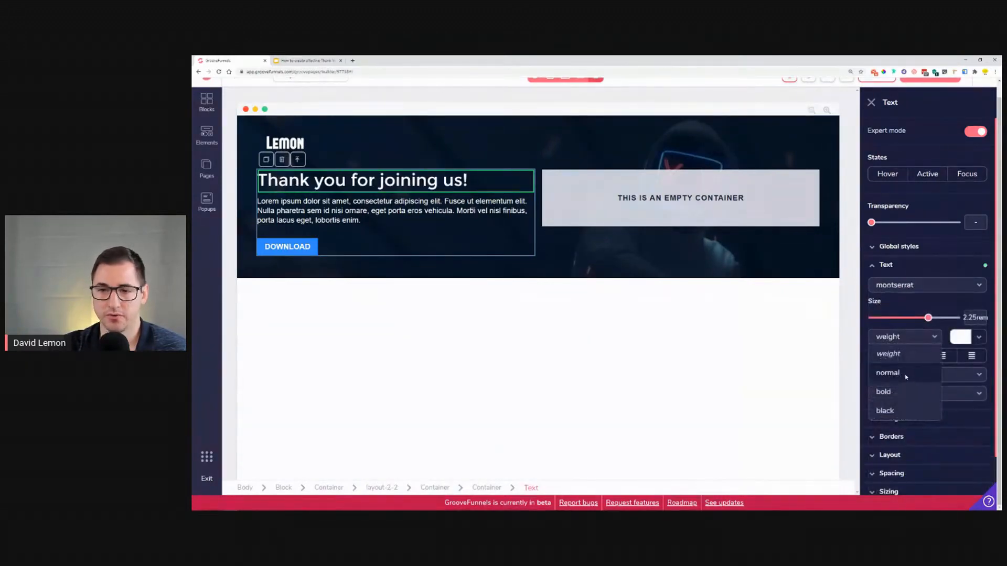
{"action": "left_click_drag", "start_coordinate": [932, 322], "coordinate": [928, 318]}
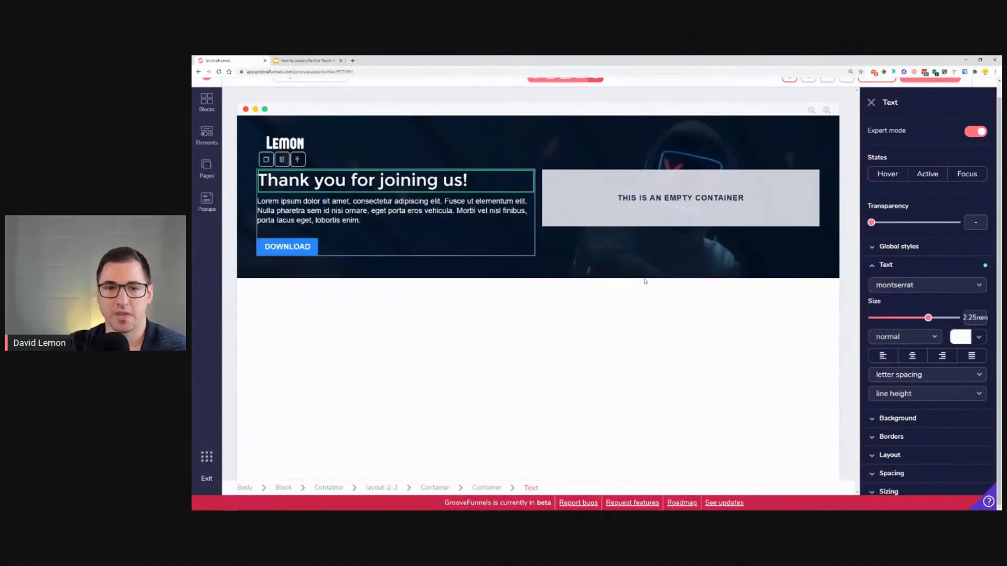
Step: Add a three-feature wireframe block with a headline below the hero section
{"action": "left_click", "coordinate": [275, 59]}
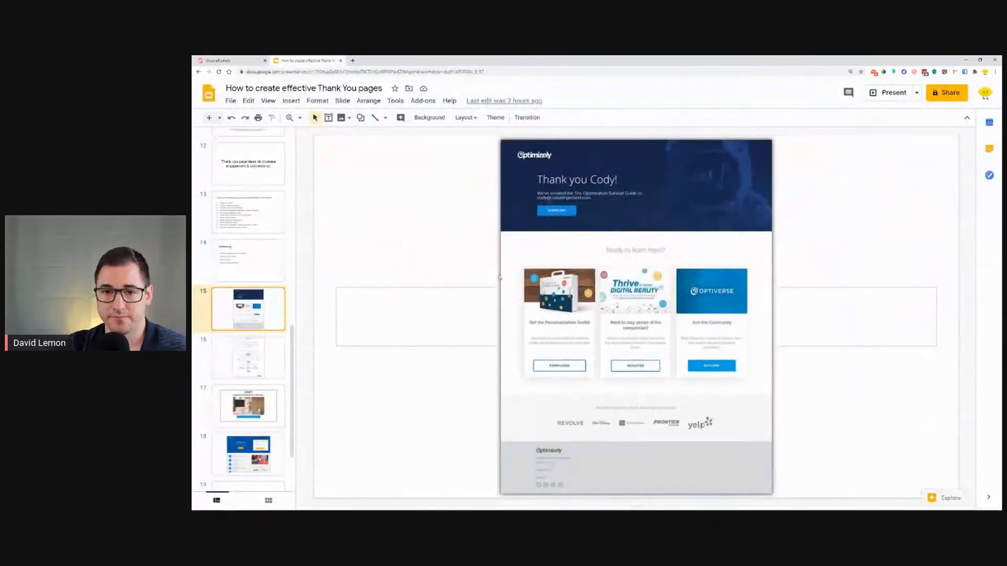
{"action": "left_click", "coordinate": [231, 60]}
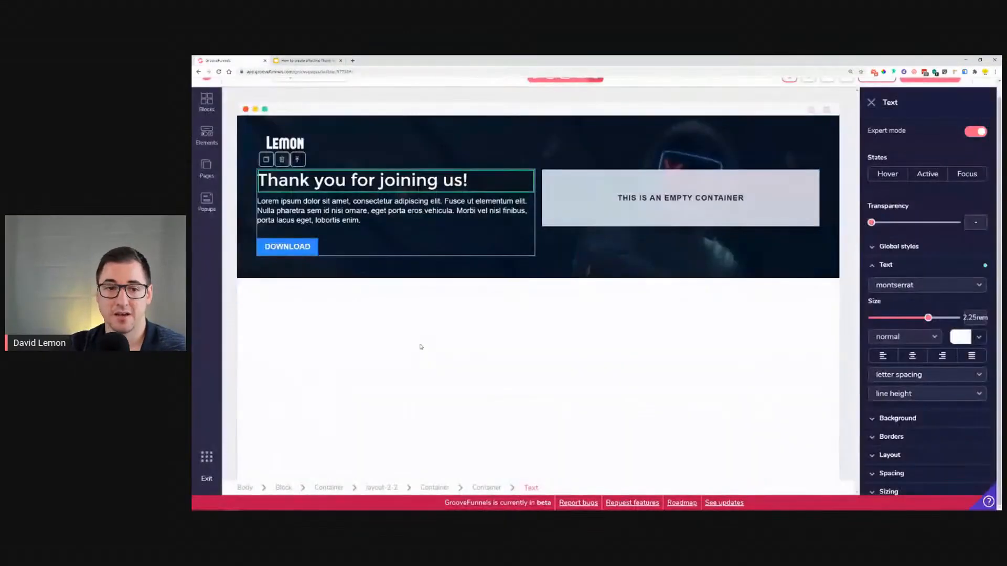
{"action": "left_click", "coordinate": [207, 102]}
{"action": "left_click", "coordinate": [311, 131]}
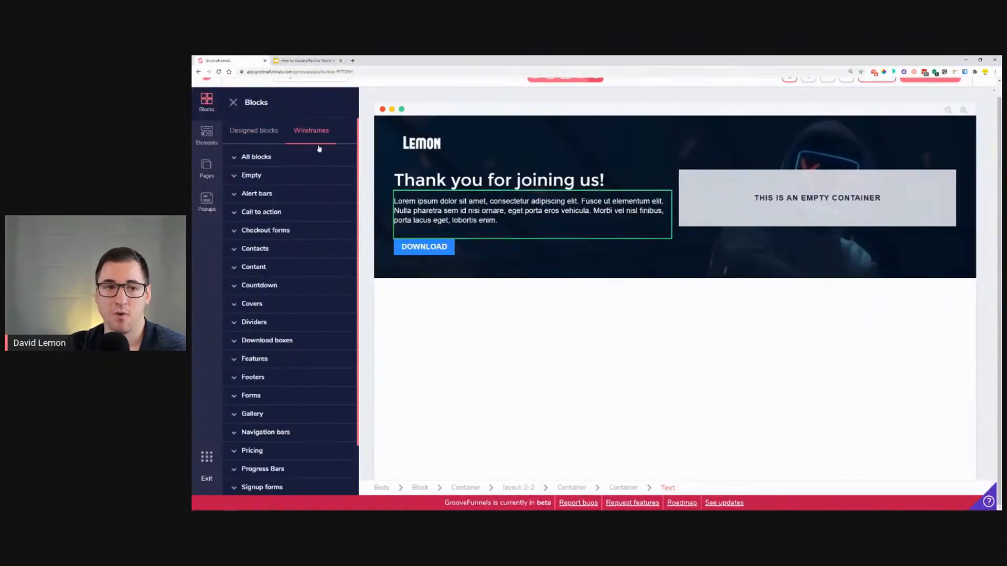
{"action": "left_click", "coordinate": [269, 367]}
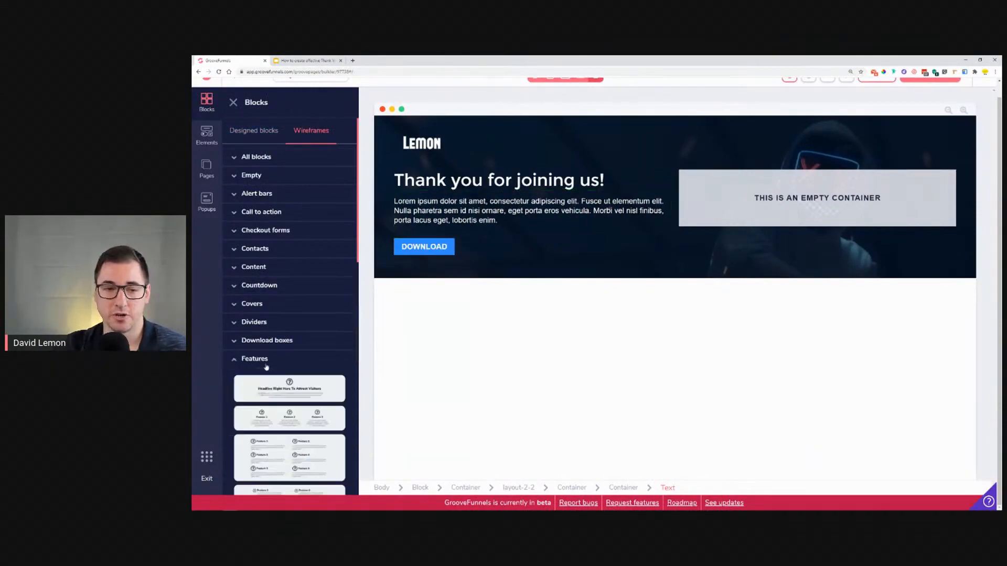
{"action": "scroll", "coordinate": [283, 364], "scroll_direction": "down", "scroll_amount": 3}
{"action": "scroll", "coordinate": [283, 364], "scroll_direction": "down", "scroll_amount": 10}
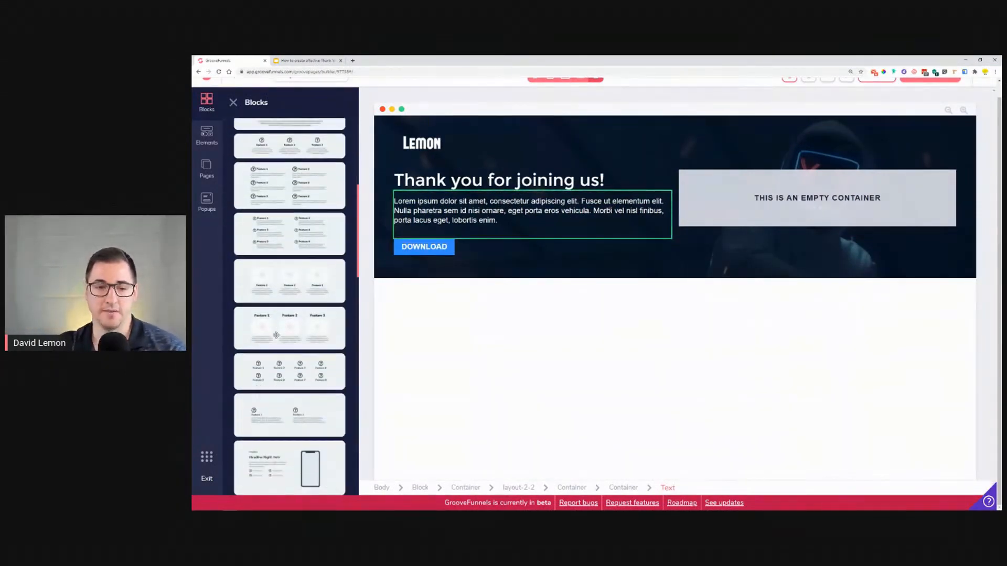
{"action": "scroll", "coordinate": [275, 326], "scroll_direction": "down", "scroll_amount": 5}
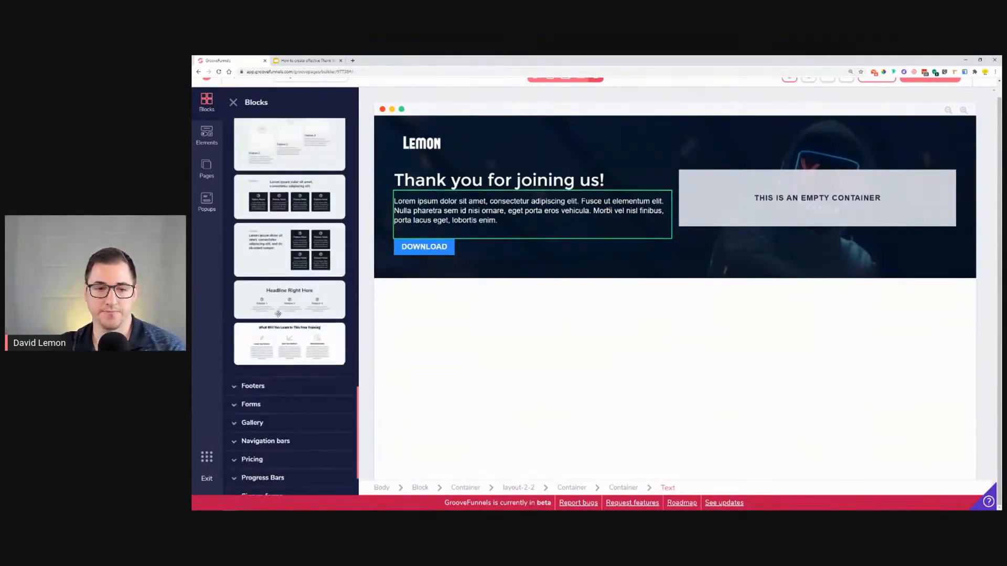
{"action": "left_click_drag", "start_coordinate": [269, 292], "coordinate": [565, 333]}
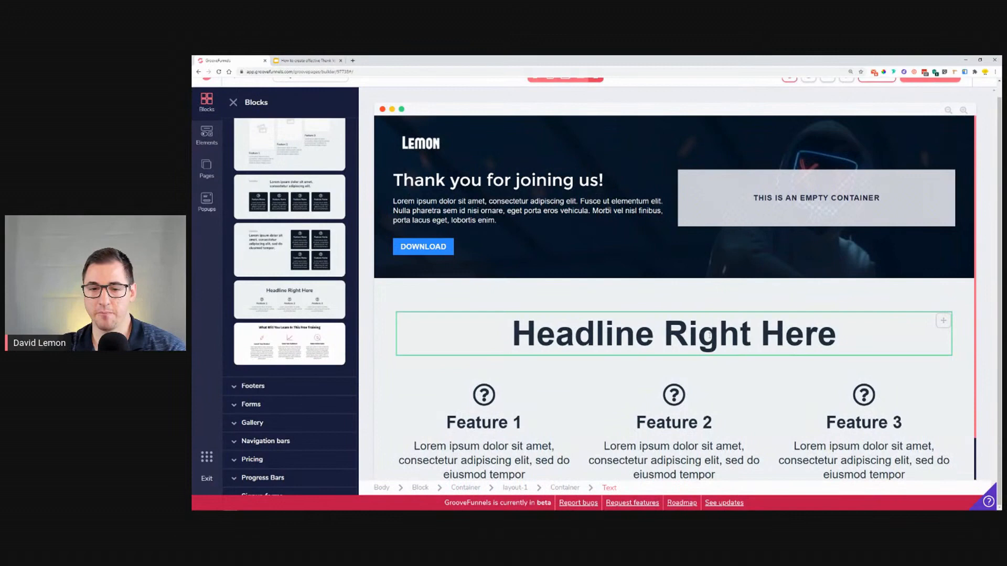
Step: Compare with the reference and replace the new block's headline with "Ready to learn more"
{"action": "scroll", "coordinate": [470, 383], "scroll_direction": "down", "scroll_amount": 1}
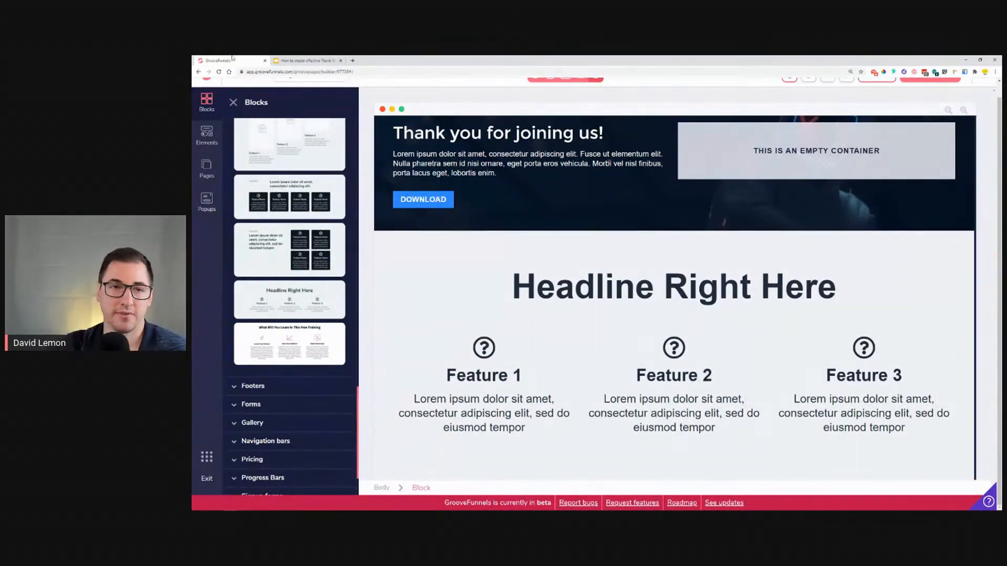
{"action": "left_click", "coordinate": [307, 61]}
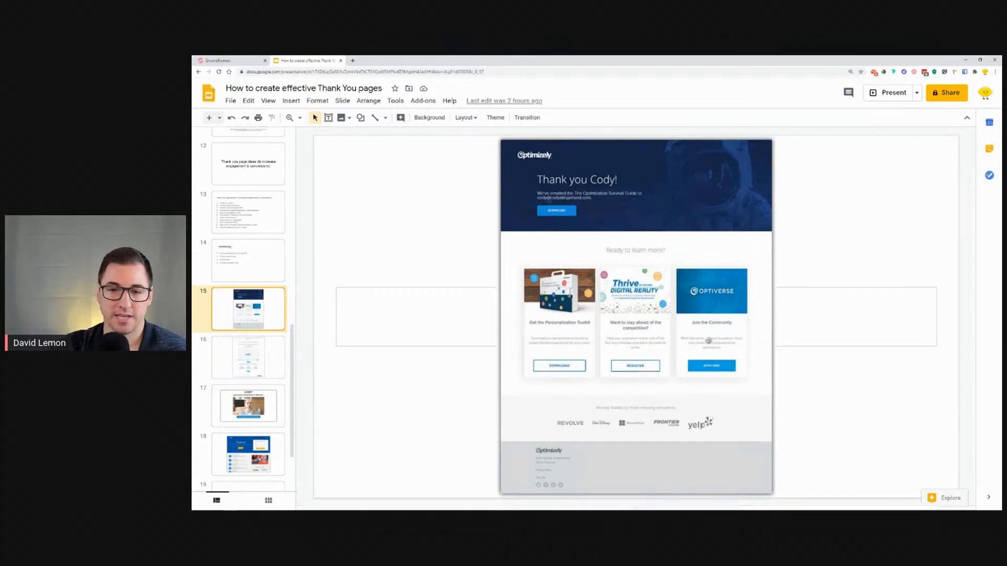
{"action": "key", "text": "ctrl+Tab"}
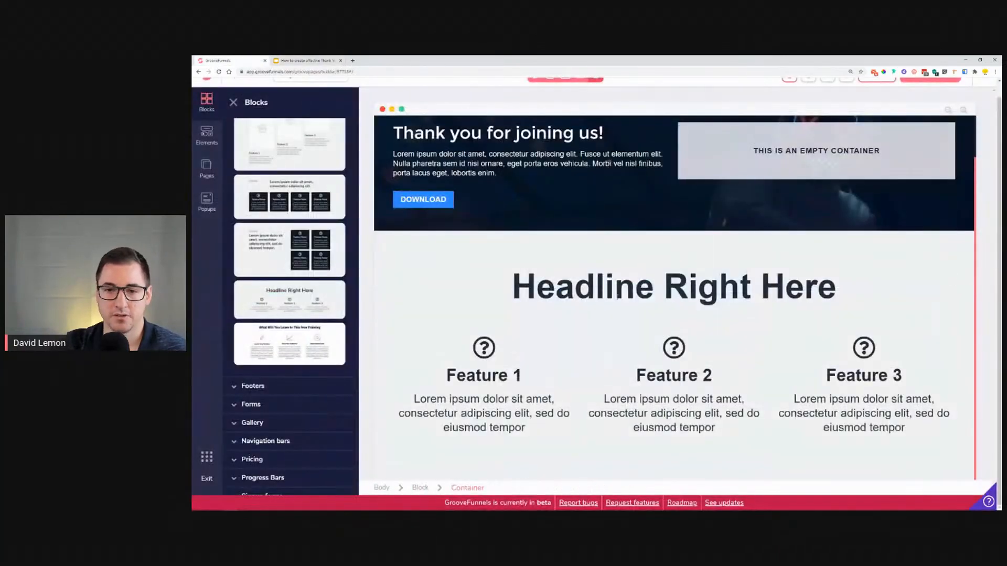
{"action": "key", "text": "ctrl+Tab"}
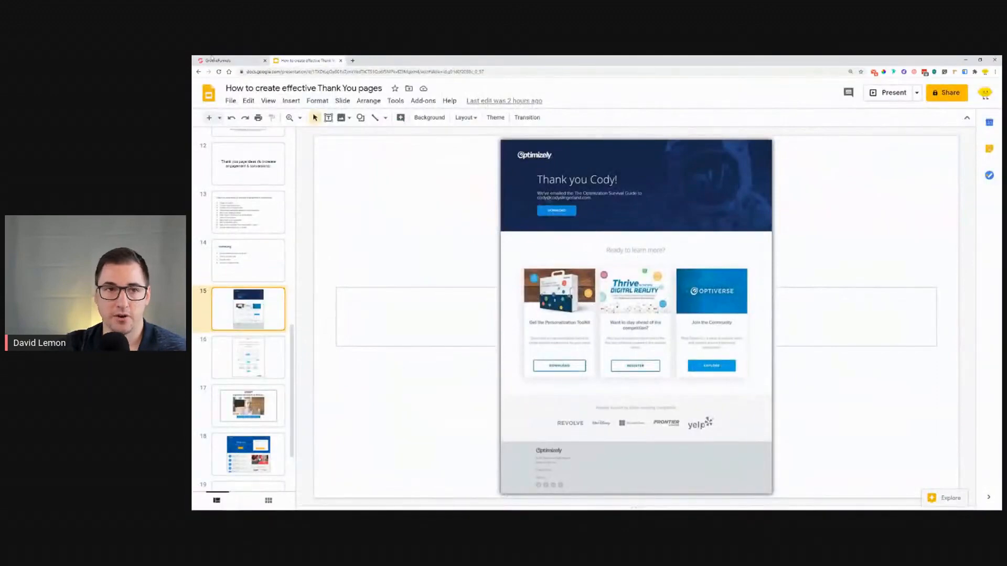
{"action": "left_click", "coordinate": [225, 60]}
{"action": "triple_click", "coordinate": [633, 289]}
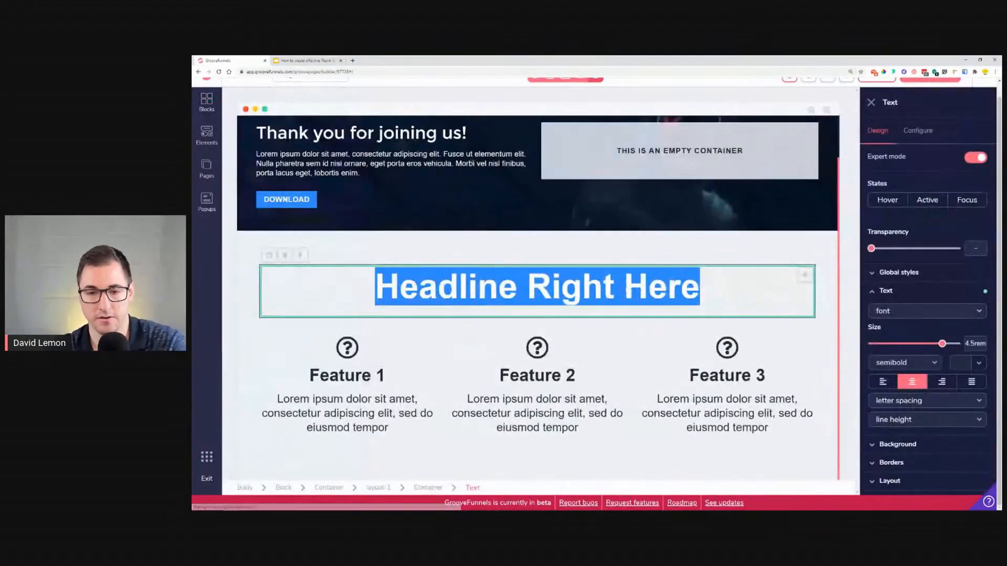
{"action": "double_click", "coordinate": [627, 290]}
{"action": "triple_click", "coordinate": [625, 290]}
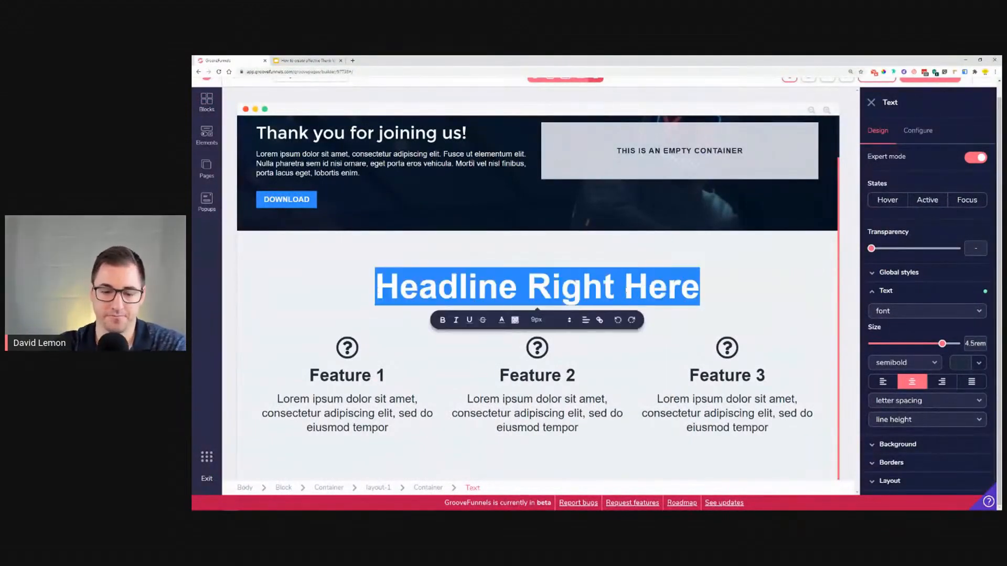
{"action": "type", "text": "Ready to lea"}
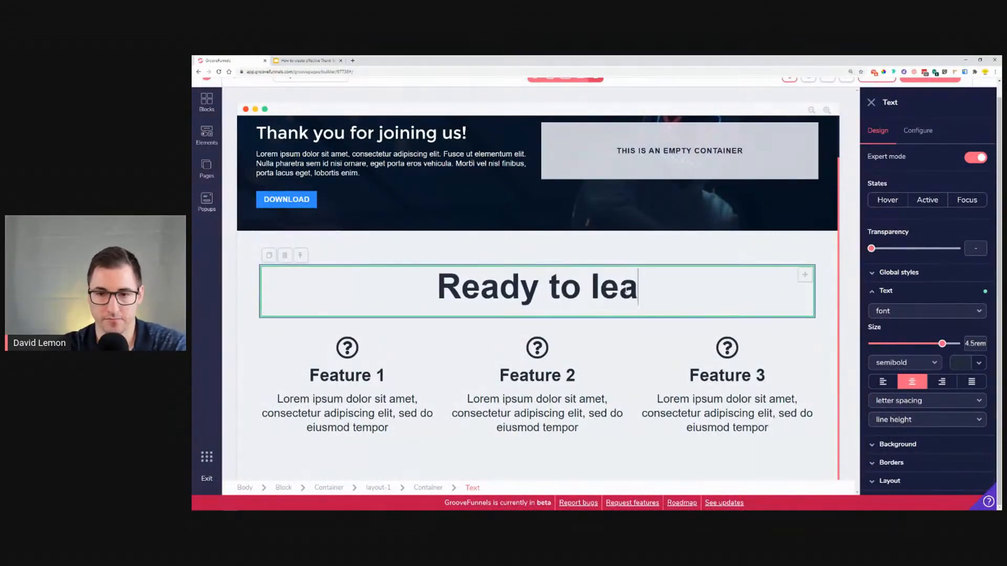
{"action": "type", "text": "rn more?"}
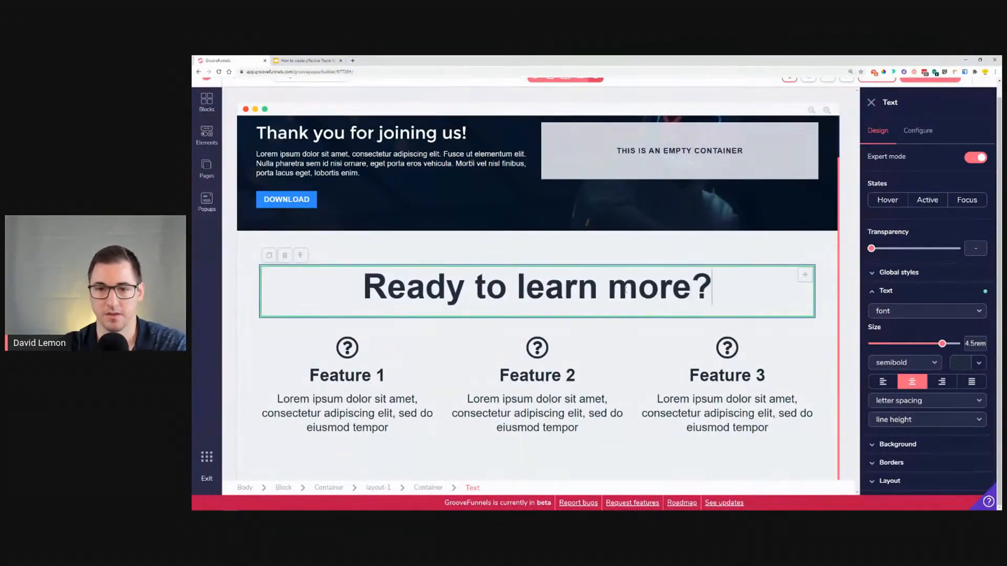
Step: Complete the headline as "Ready to learn more?", set its size to 2.25rem and try several grey text colours
{"action": "mouse_move", "coordinate": [943, 344]}
{"action": "left_mouse_down"}
{"action": "mouse_move", "coordinate": [917, 344]}
{"action": "mouse_move", "coordinate": [928, 345]}
{"action": "left_mouse_up"}
{"action": "left_click", "coordinate": [960, 363]}
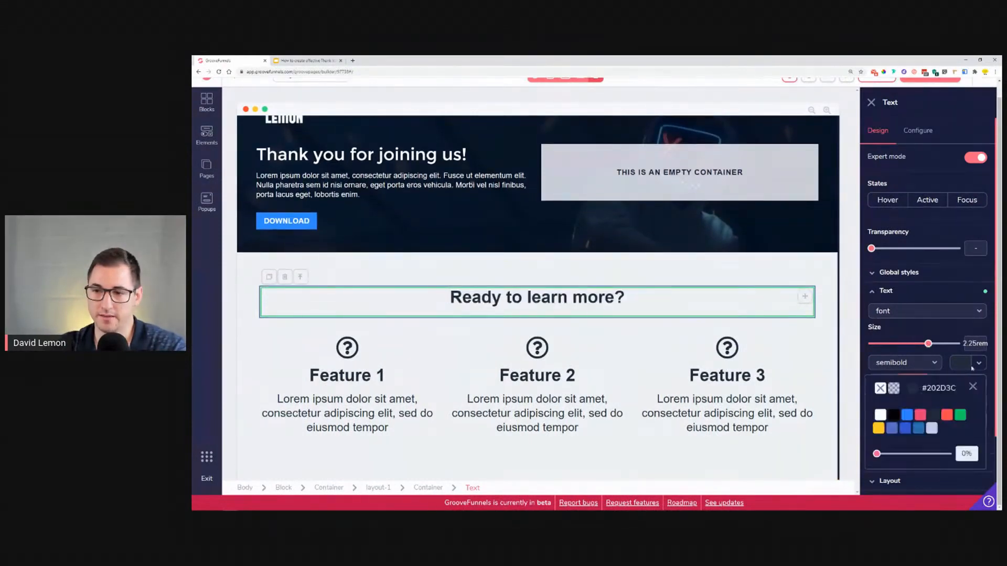
{"action": "mouse_move", "coordinate": [934, 420]}
{"action": "left_click", "coordinate": [937, 461]}
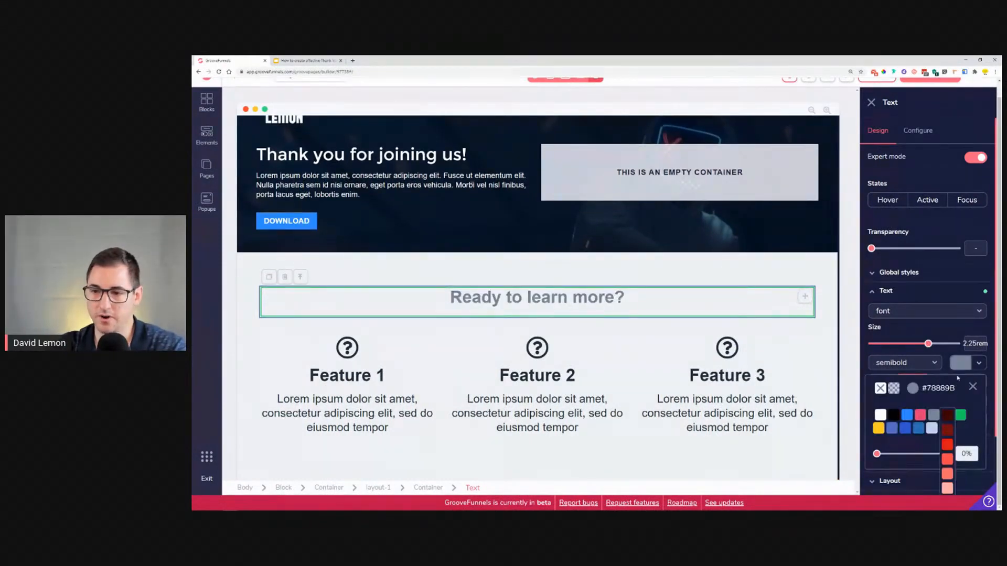
{"action": "left_click", "coordinate": [934, 481]}
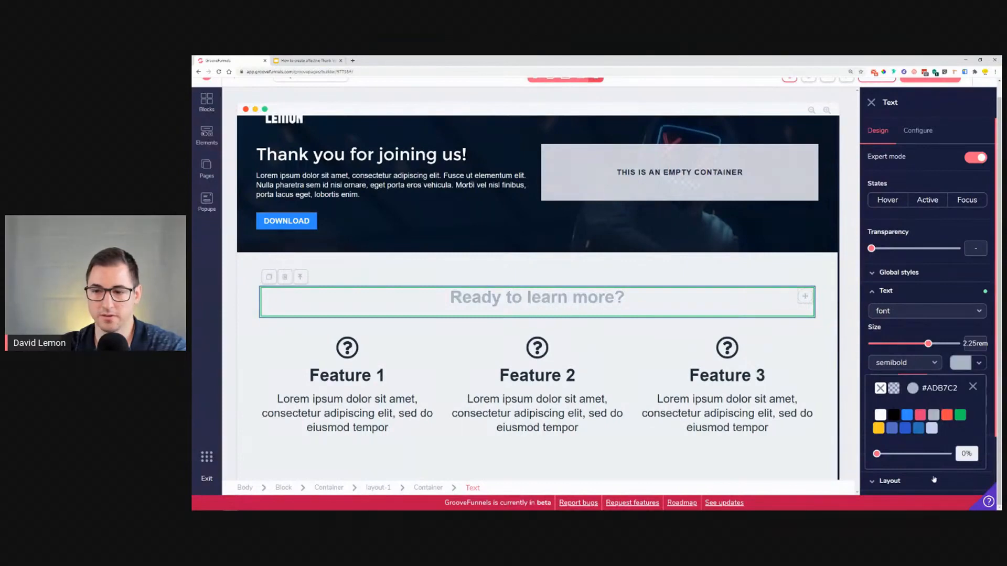
{"action": "mouse_move", "coordinate": [937, 443]}
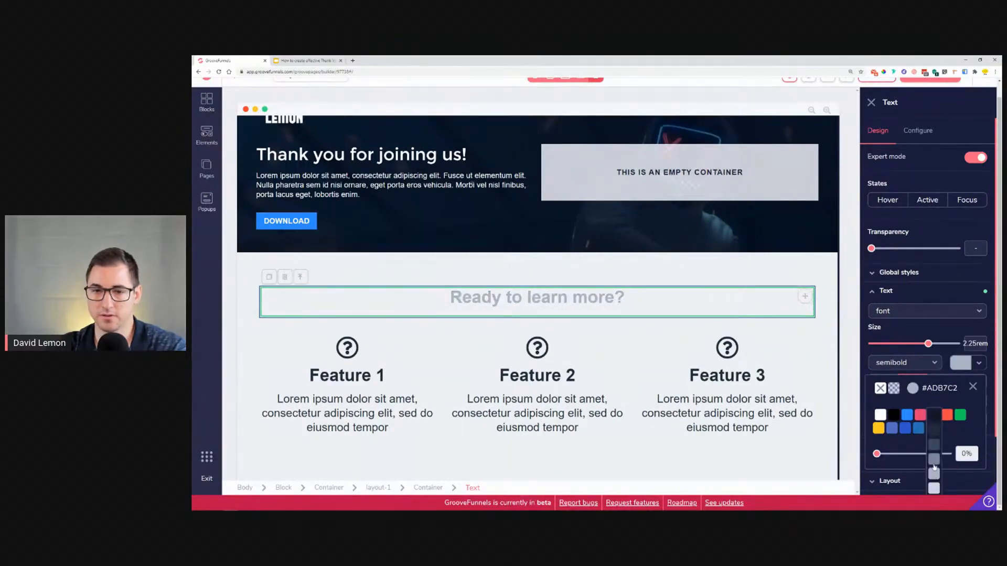
{"action": "left_click", "coordinate": [934, 464]}
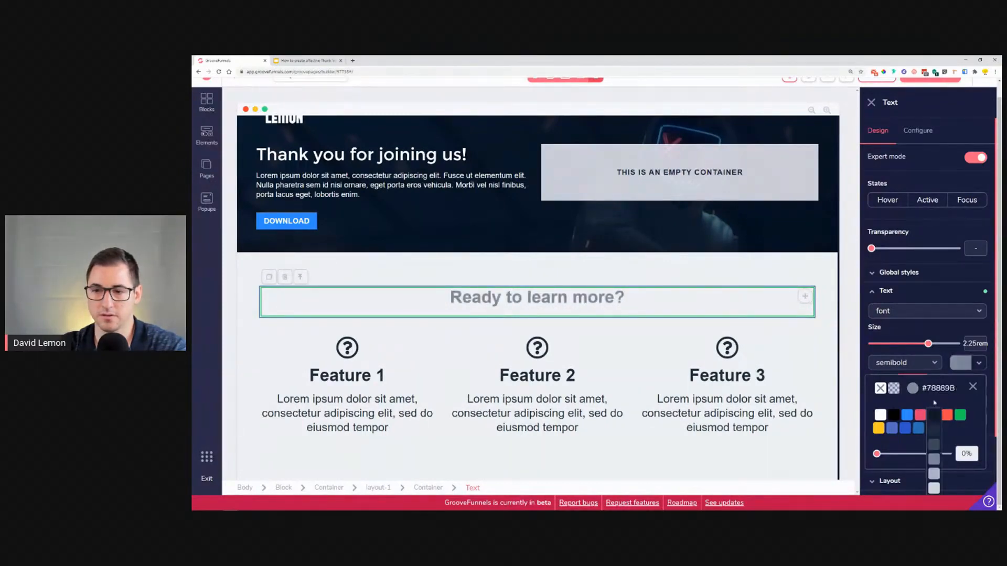
{"action": "left_click", "coordinate": [936, 445]}
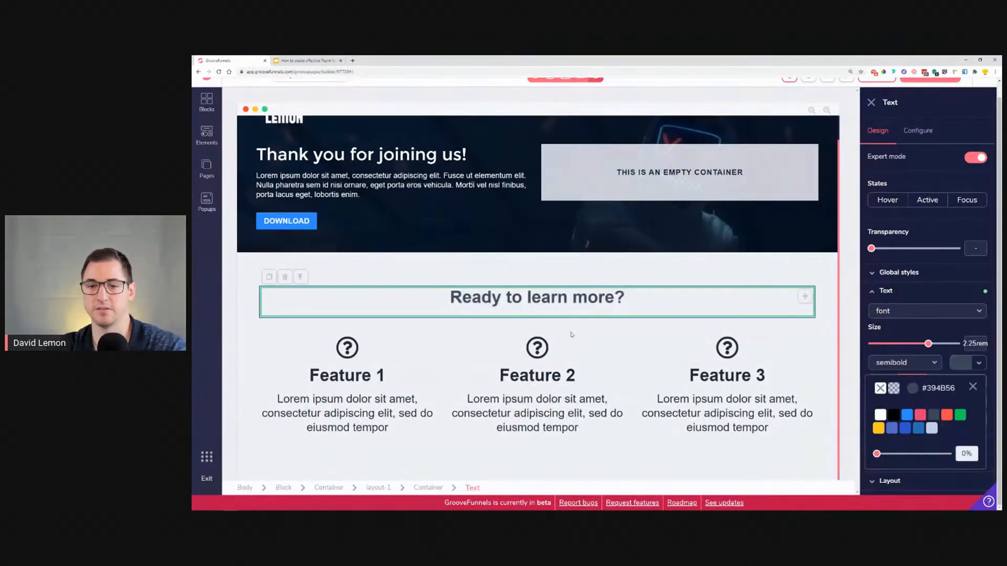
{"action": "left_click", "coordinate": [972, 388]}
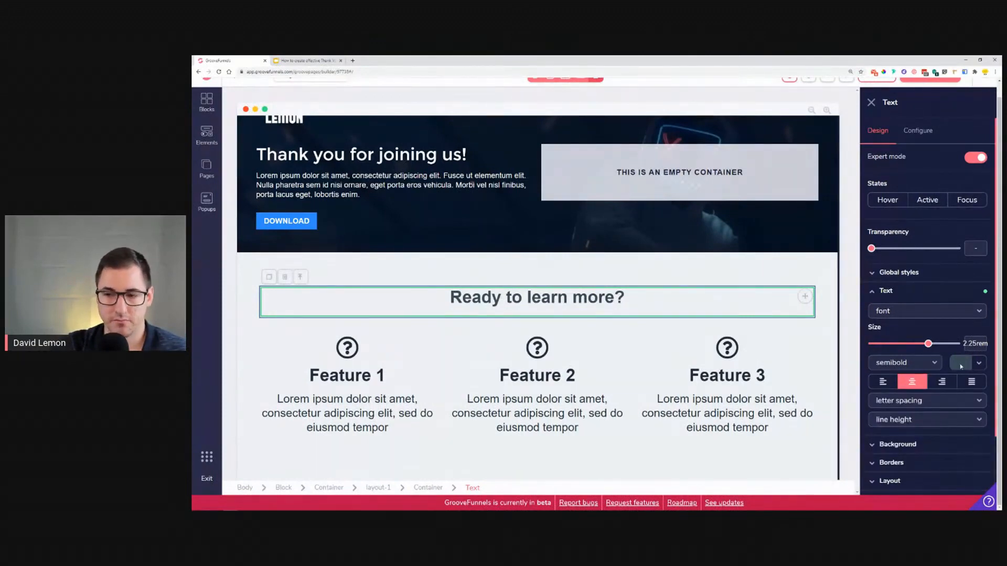
Step: Restyle the headline with the montserrat font, #000000 colour and a 1.875rem size
{"action": "left_click", "coordinate": [914, 316]}
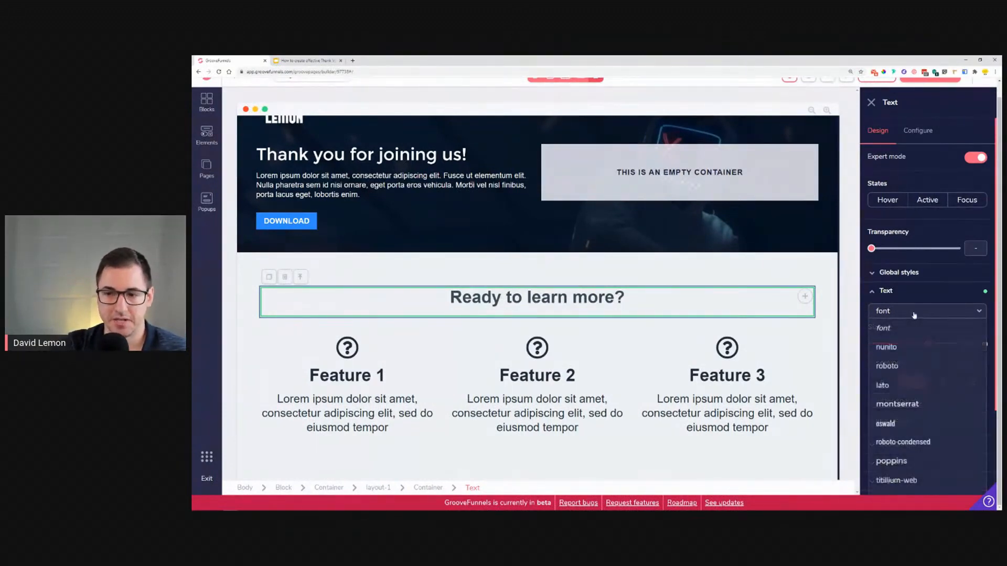
{"action": "left_click", "coordinate": [904, 401]}
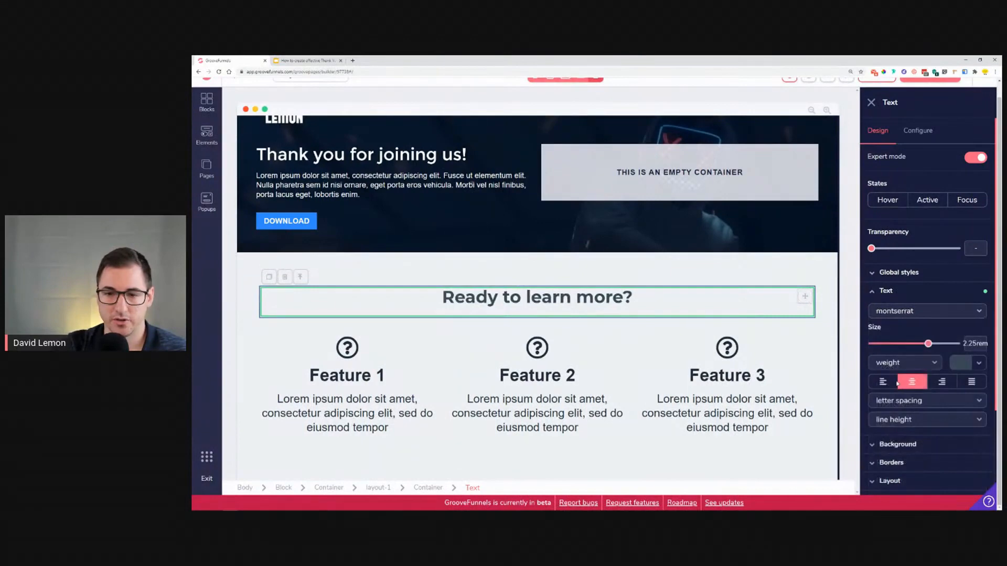
{"action": "left_click", "coordinate": [981, 363]}
{"action": "left_click", "coordinate": [892, 415]}
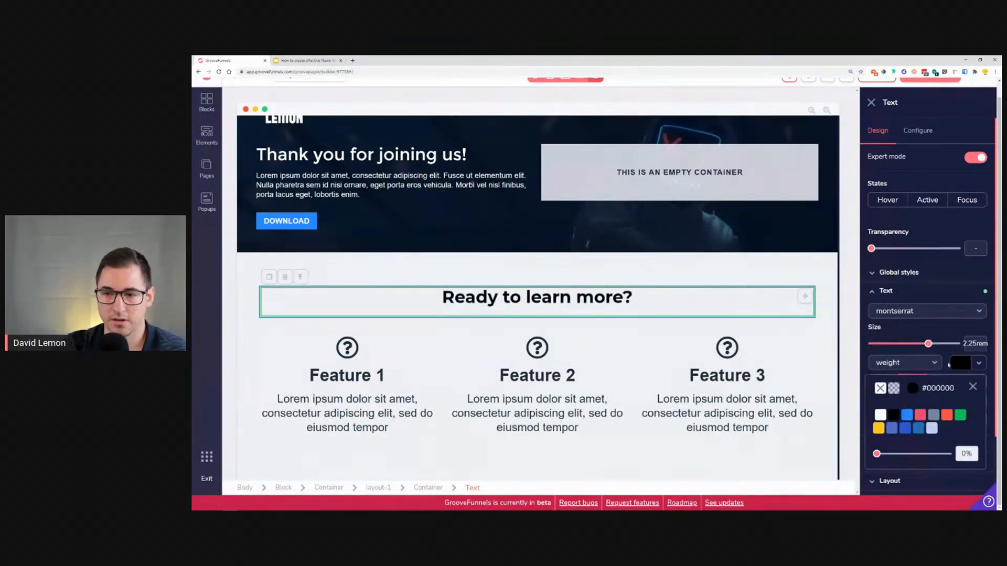
{"action": "left_click_drag", "start_coordinate": [930, 346], "coordinate": [924, 348]}
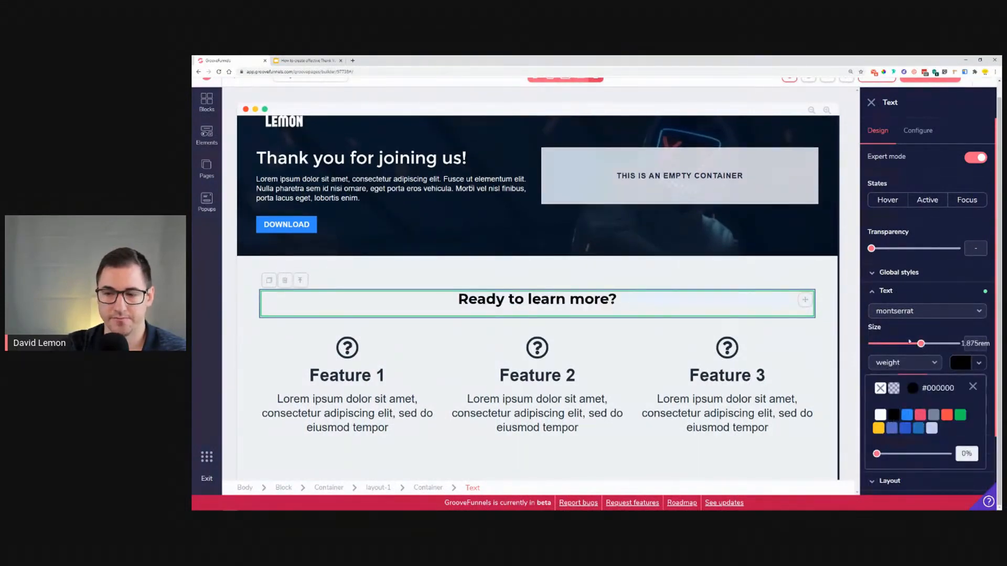
Step: Compare with the reference and add an Image element into the first feature column
{"action": "left_click", "coordinate": [399, 363]}
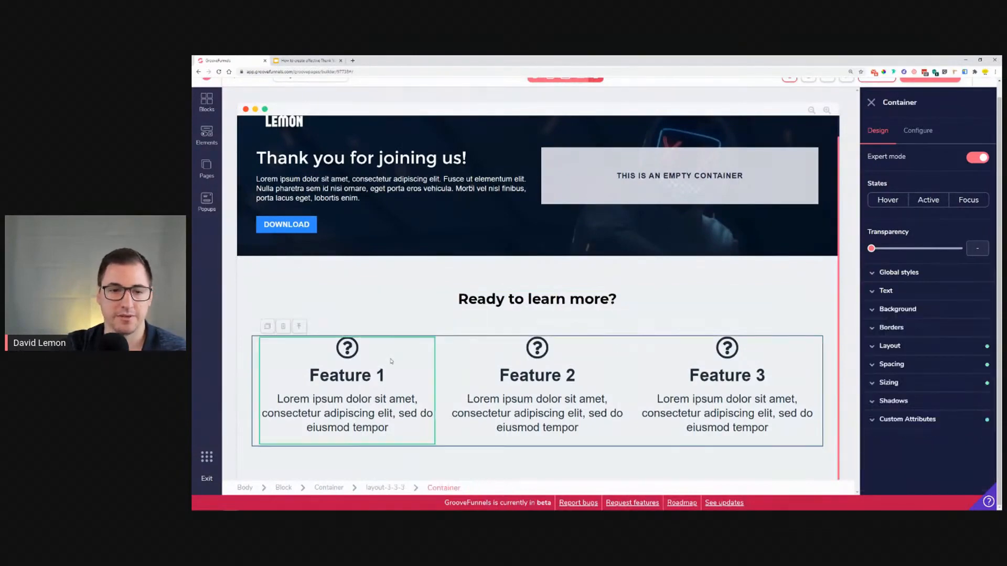
{"action": "left_click", "coordinate": [307, 60]}
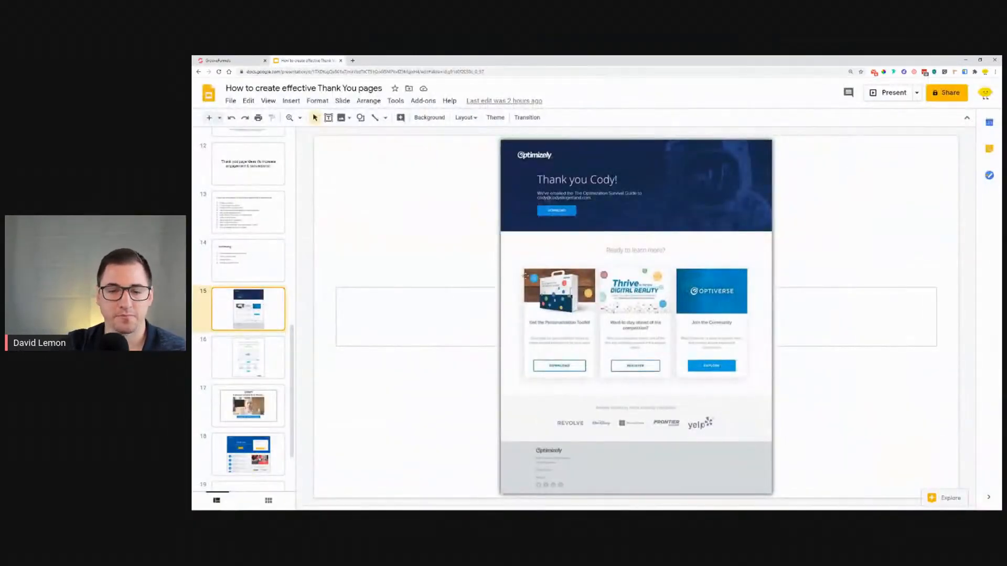
{"action": "left_click", "coordinate": [231, 61]}
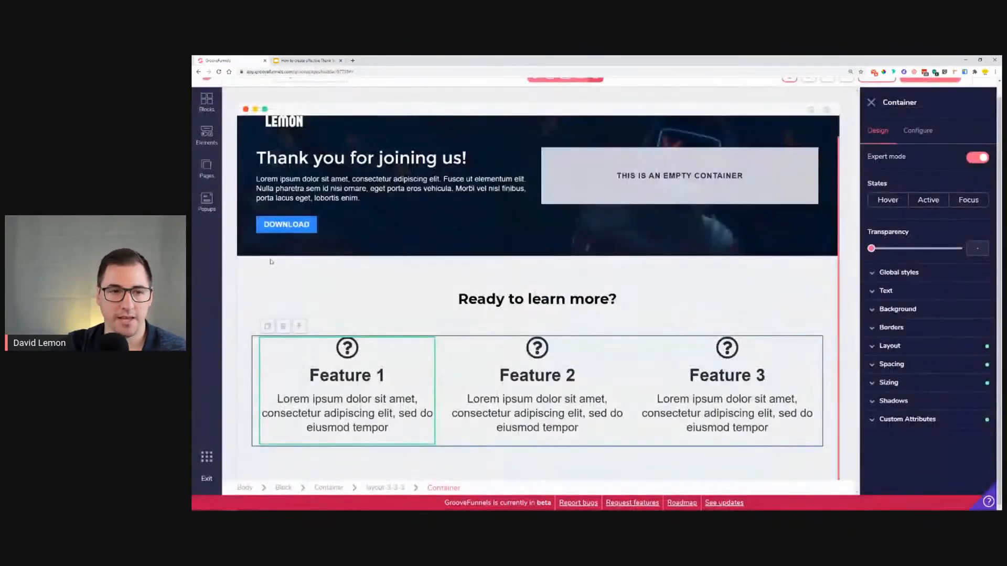
{"action": "left_click", "coordinate": [206, 136]}
{"action": "scroll", "coordinate": [290, 288], "scroll_direction": "down", "scroll_amount": 5}
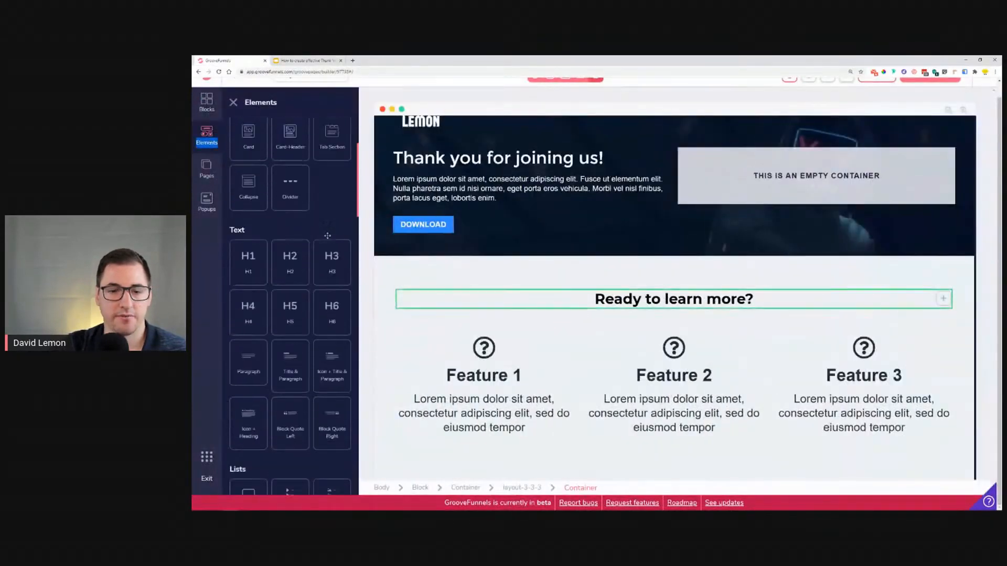
{"action": "scroll", "coordinate": [314, 280], "scroll_direction": "down", "scroll_amount": 6}
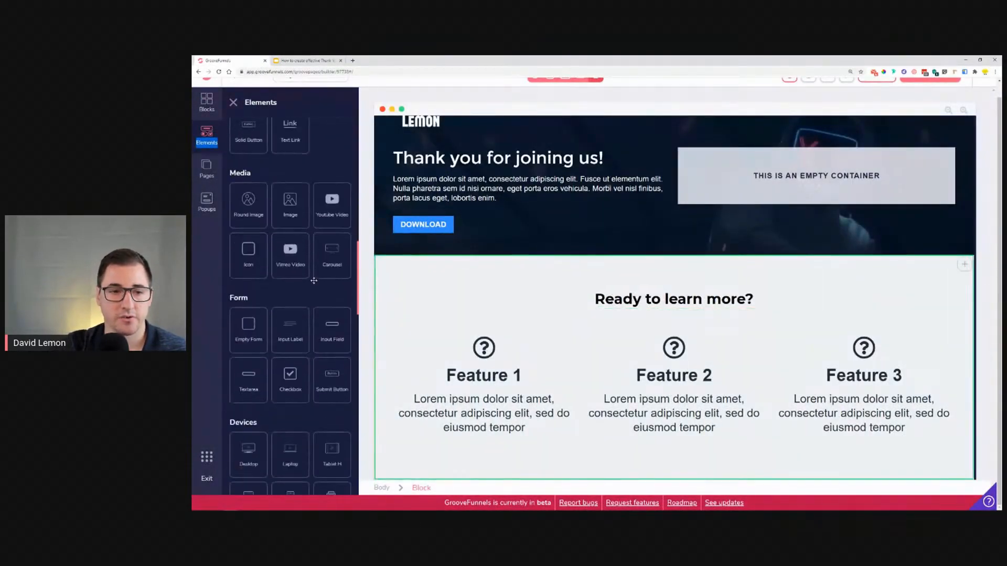
{"action": "left_click_drag", "start_coordinate": [283, 214], "coordinate": [483, 393]}
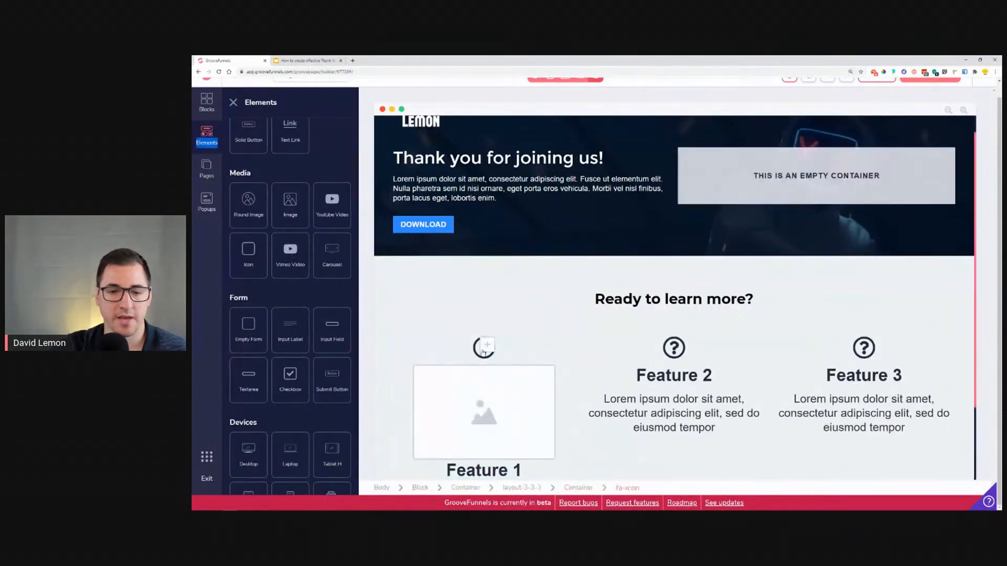
Step: Delete the question-mark icon above Feature 1
{"action": "left_click", "coordinate": [483, 351]}
{"action": "left_click", "coordinate": [359, 326]}
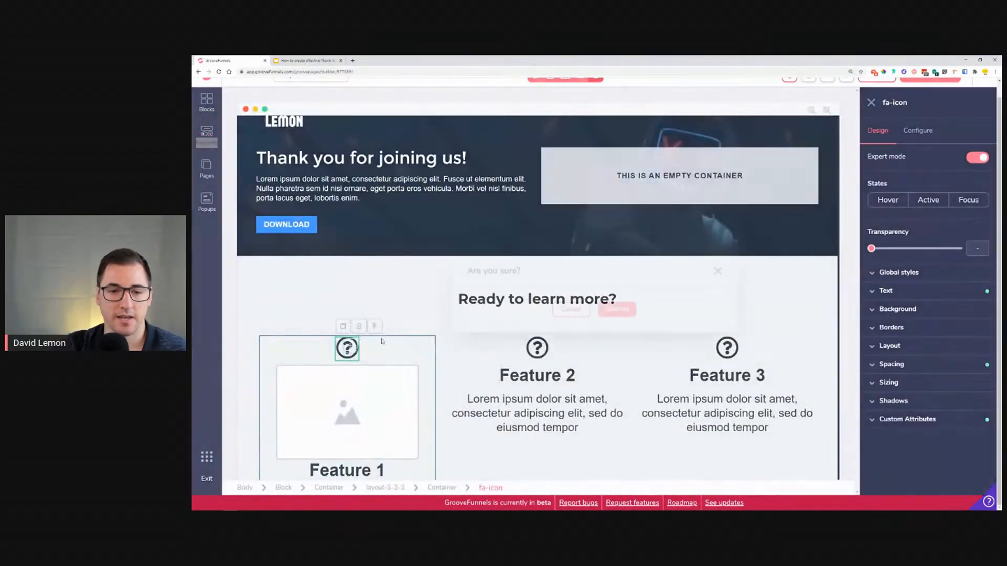
{"action": "left_click", "coordinate": [617, 308]}
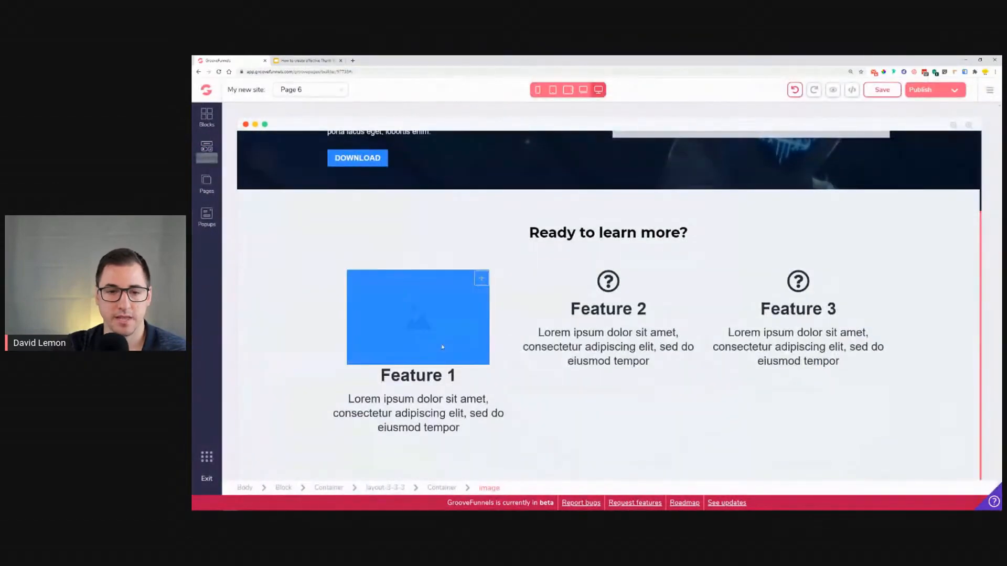
Step: Duplicate the hero's DOWNLOAD button and move the copy below the first feature's text
{"action": "left_click", "coordinate": [524, 346]}
{"action": "left_click", "coordinate": [362, 393]}
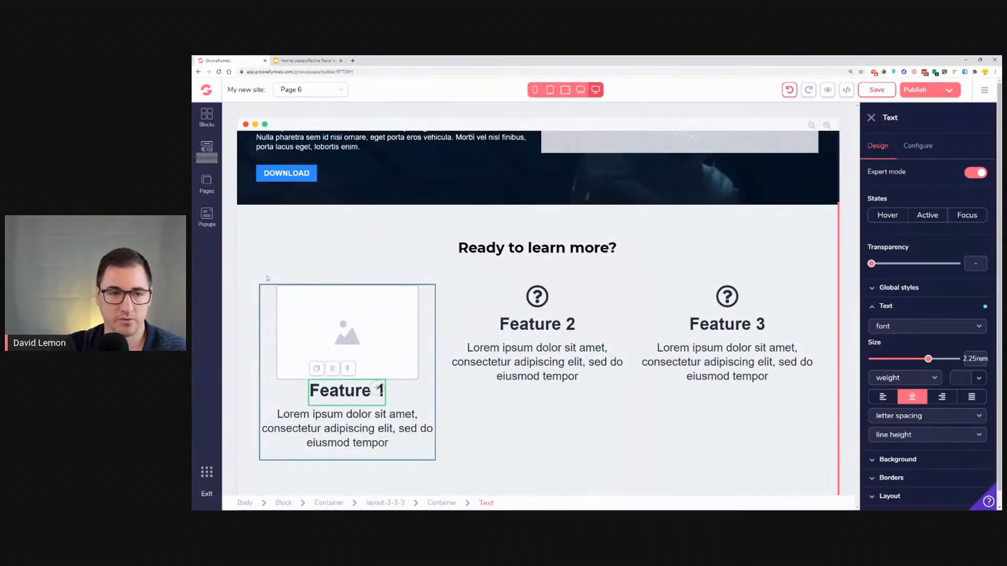
{"action": "left_click", "coordinate": [207, 149]}
{"action": "scroll", "coordinate": [292, 292], "scroll_direction": "down", "scroll_amount": 6}
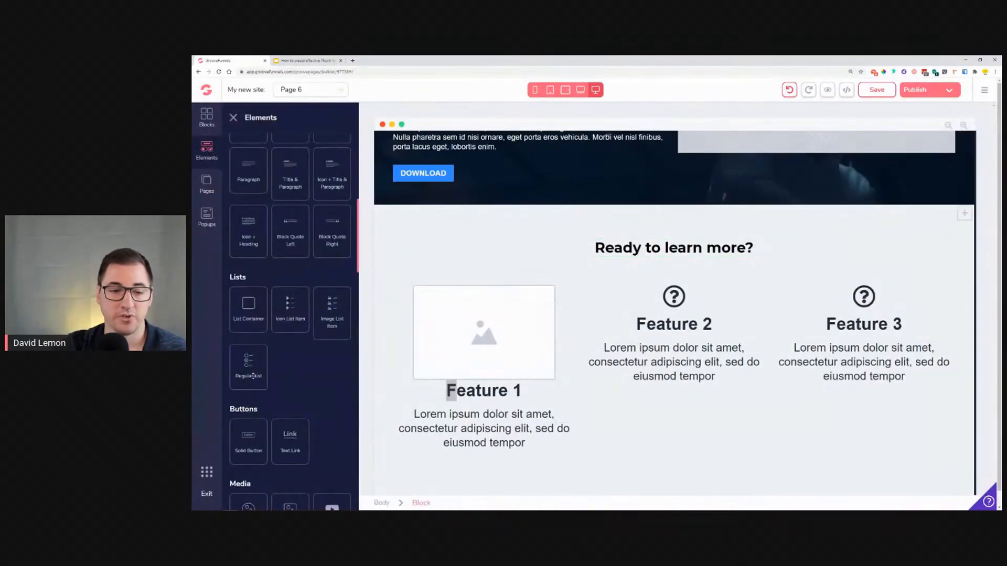
{"action": "left_click", "coordinate": [423, 173]}
{"action": "left_click", "coordinate": [264, 153]}
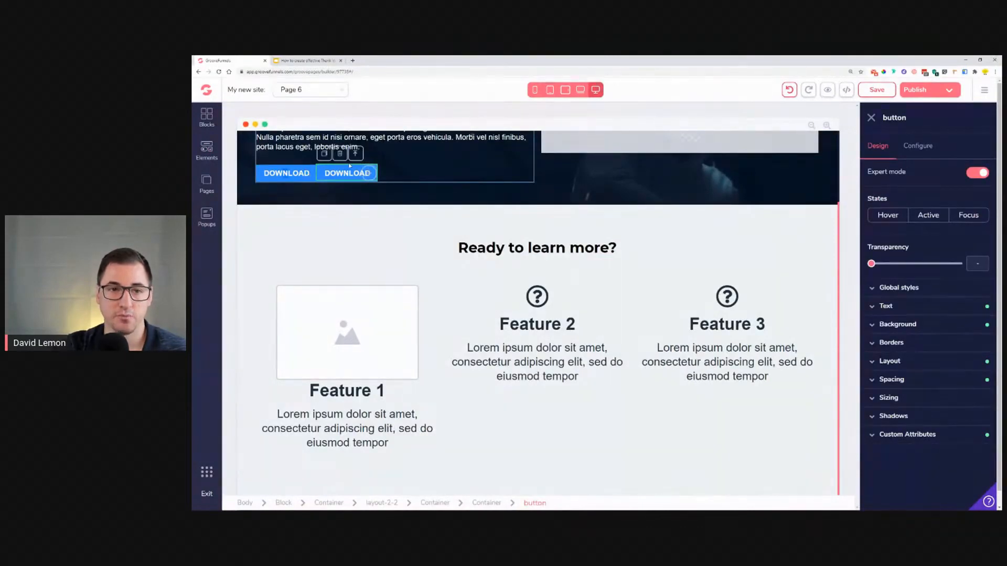
{"action": "left_click_drag", "start_coordinate": [368, 173], "coordinate": [418, 457]}
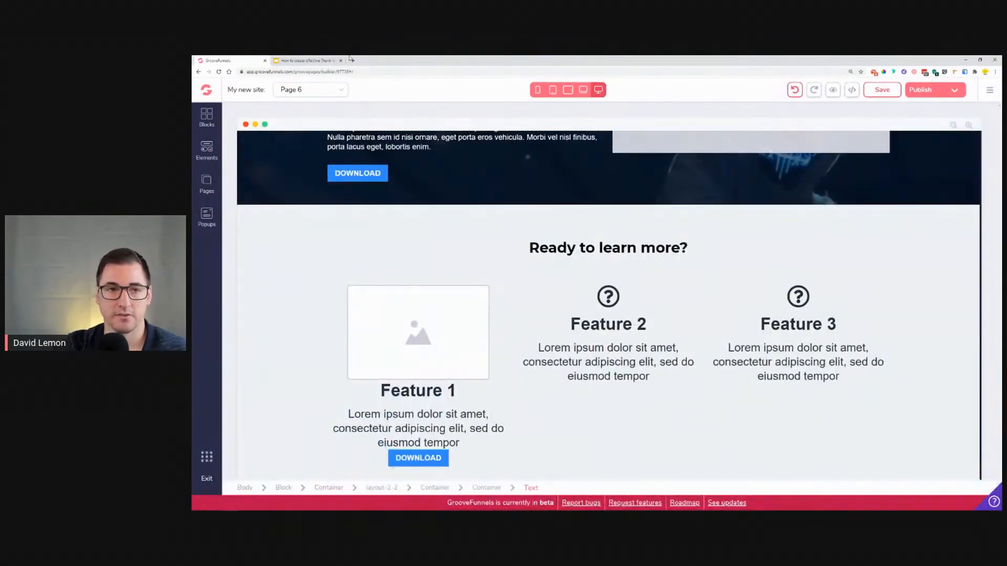
Step: Check the reference, then replace the first feature's placeholder image with the living-room photo from the image library
{"action": "left_click", "coordinate": [307, 61]}
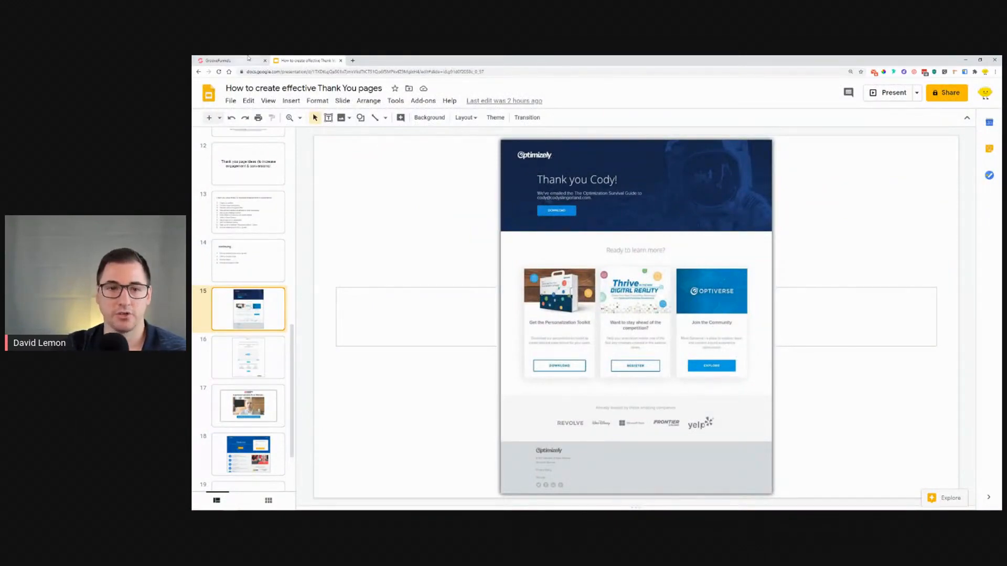
{"action": "left_click", "coordinate": [231, 60]}
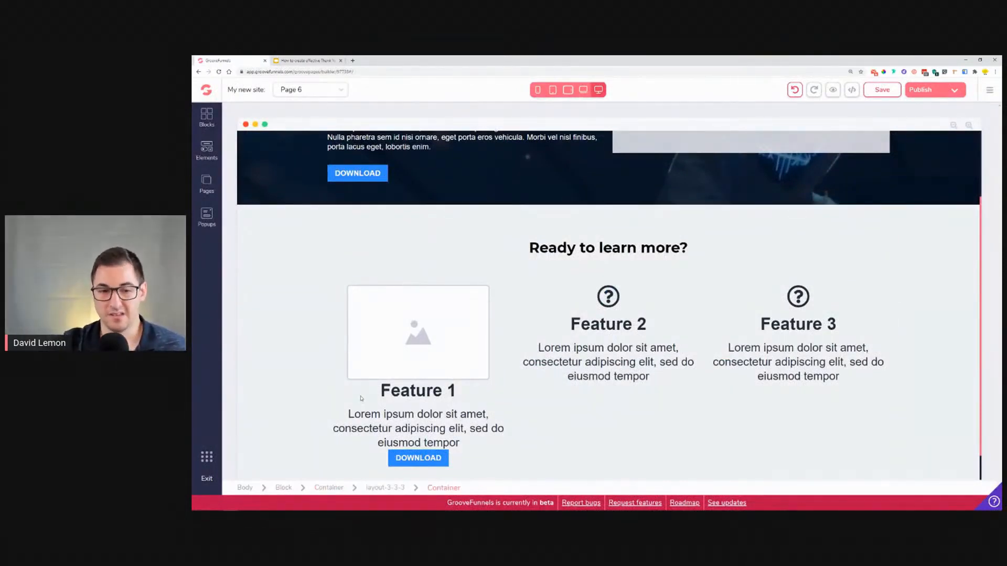
{"action": "left_click", "coordinate": [384, 361]}
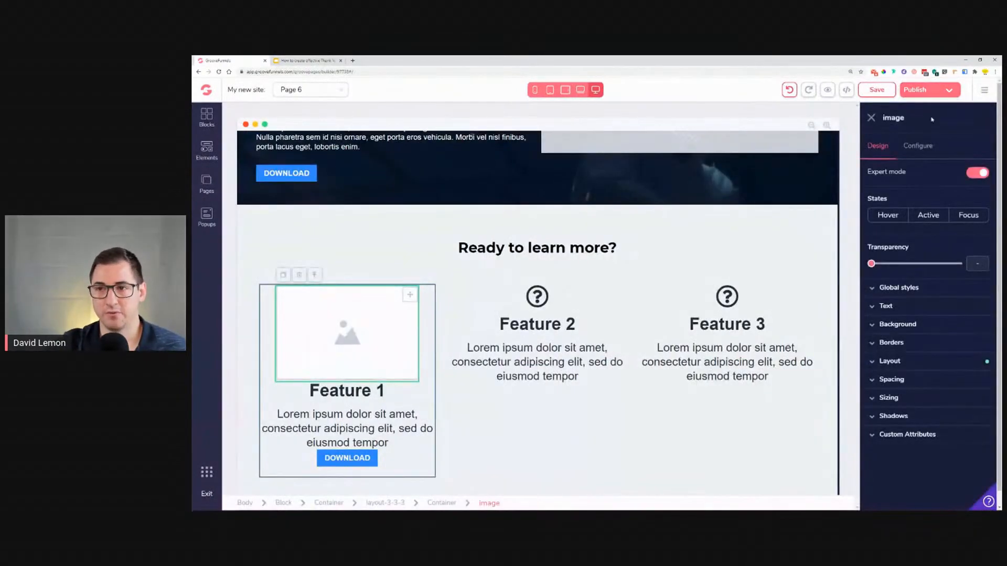
{"action": "left_click", "coordinate": [918, 147]}
{"action": "left_click", "coordinate": [931, 224]}
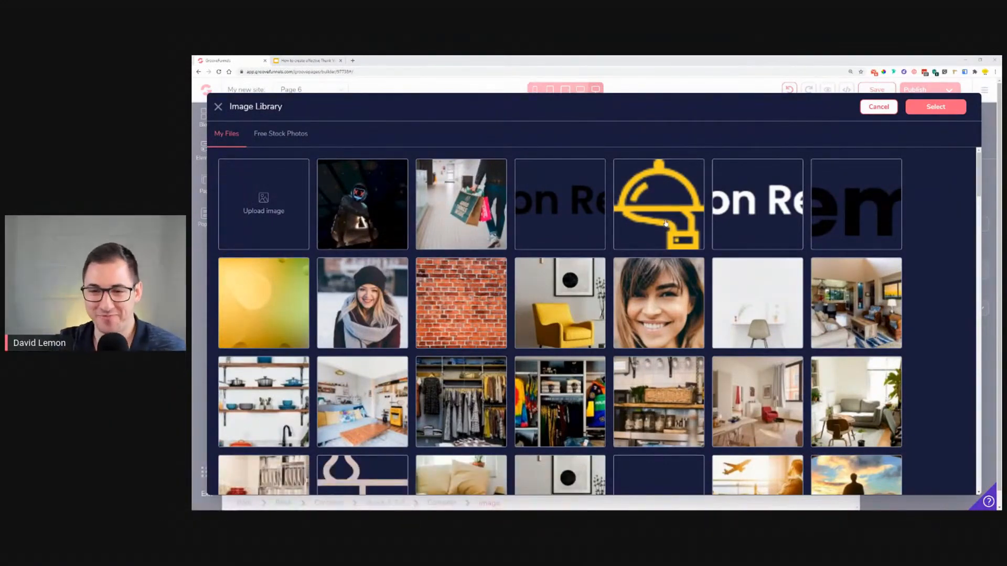
{"action": "scroll", "coordinate": [518, 301], "scroll_direction": "down", "scroll_amount": 1}
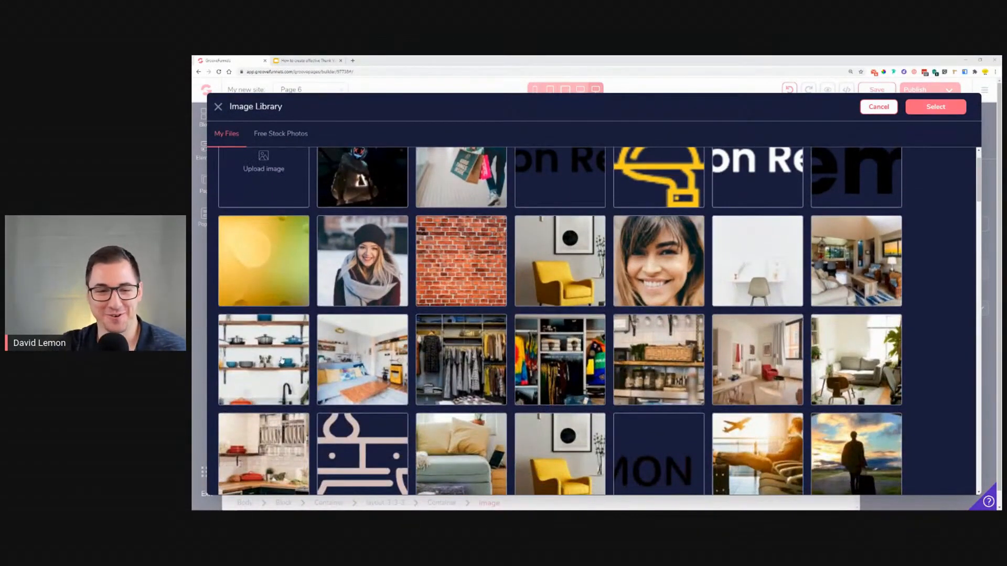
{"action": "left_click", "coordinate": [302, 358]}
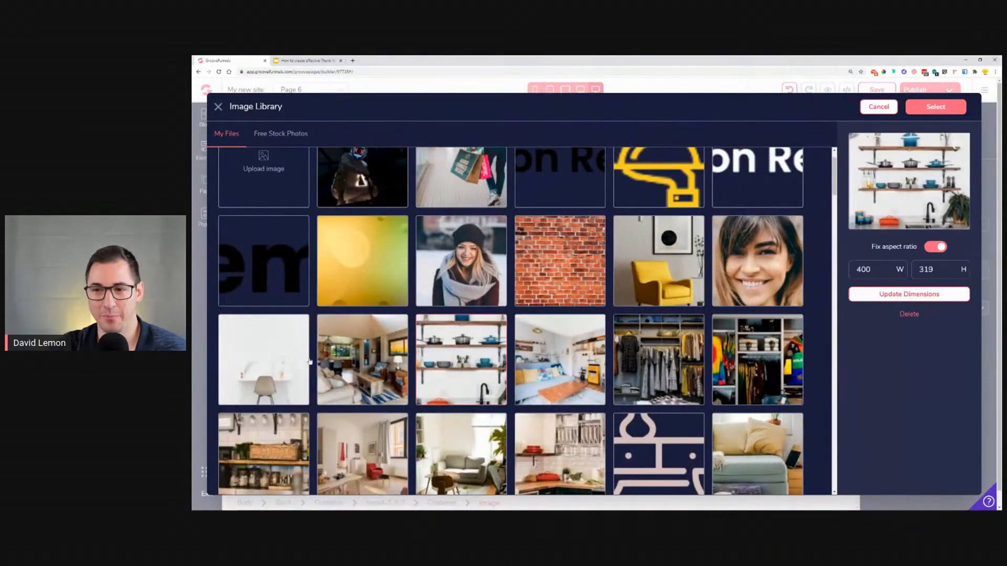
{"action": "left_click", "coordinate": [479, 353]}
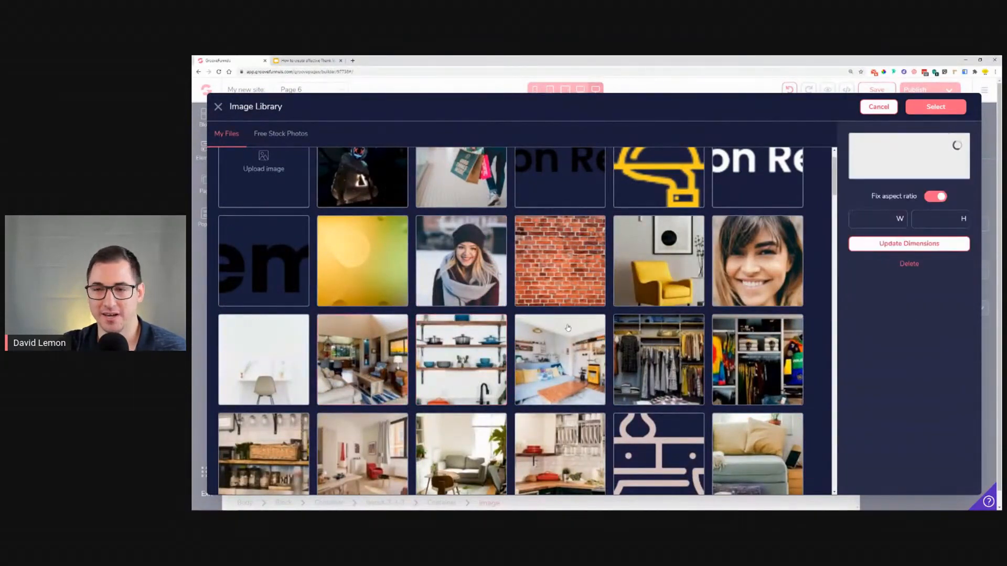
{"action": "left_click", "coordinate": [882, 279]}
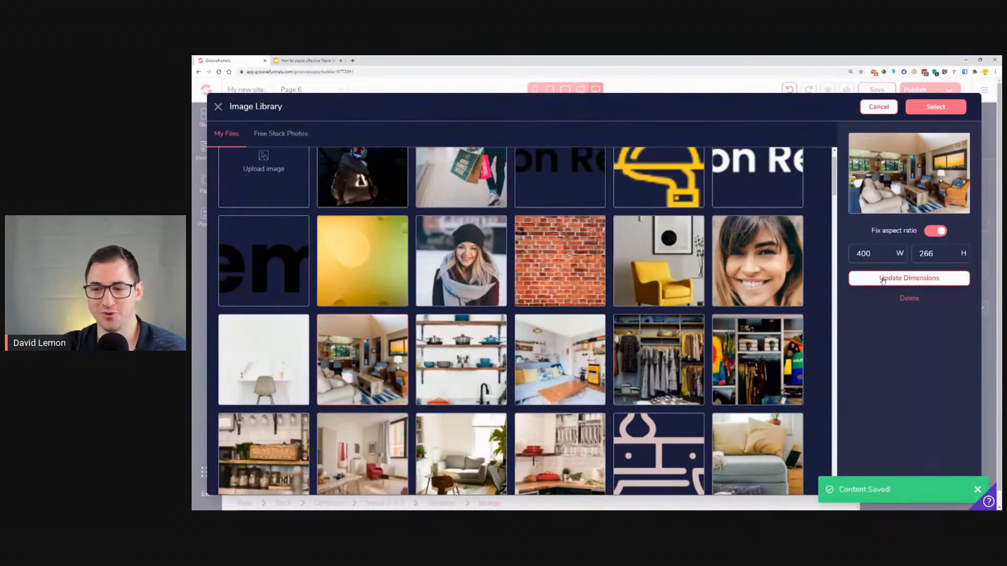
{"action": "left_click", "coordinate": [934, 109]}
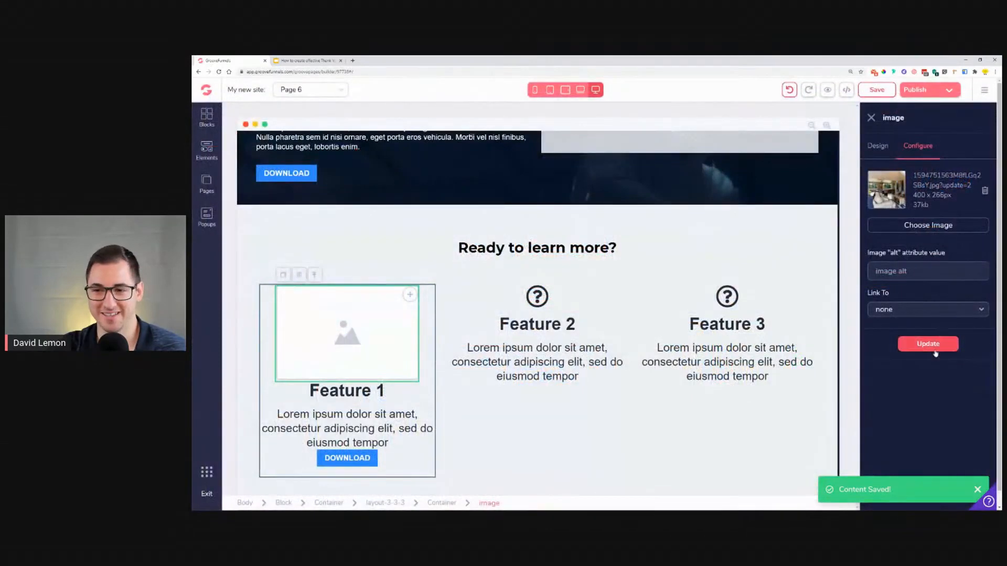
{"action": "left_click", "coordinate": [934, 348]}
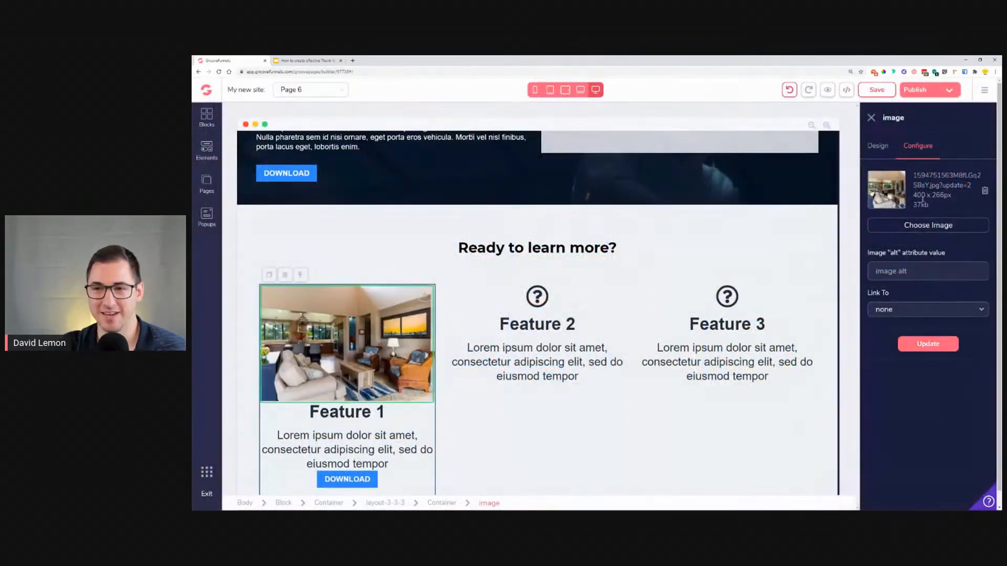
{"action": "left_click", "coordinate": [885, 149]}
{"action": "scroll", "coordinate": [963, 304], "scroll_direction": "down", "scroll_amount": 2}
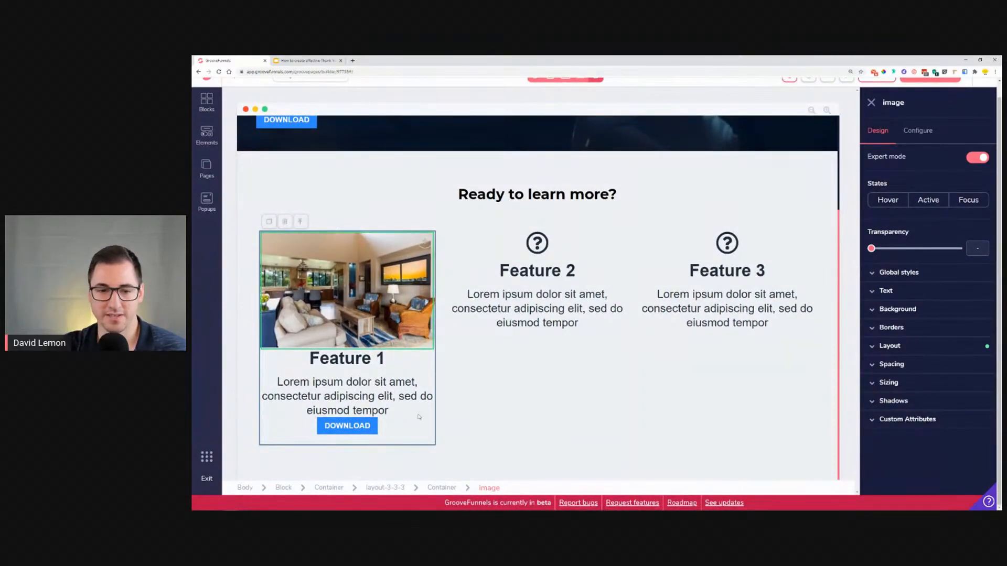
Step: Set the first feature column container's background colour to white (#FFFFFF), checking the reference card
{"action": "left_click", "coordinate": [425, 429]}
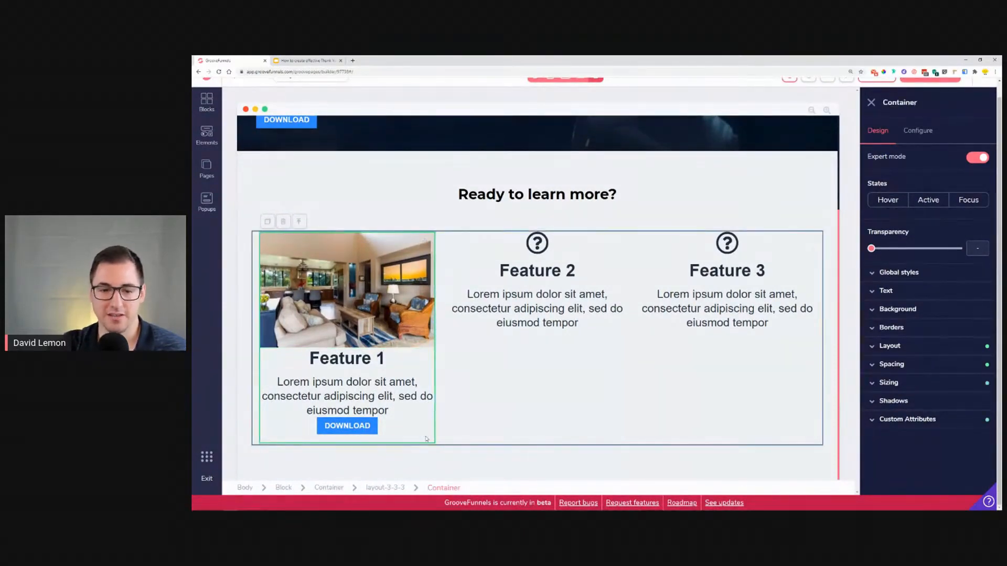
{"action": "left_click", "coordinate": [920, 311]}
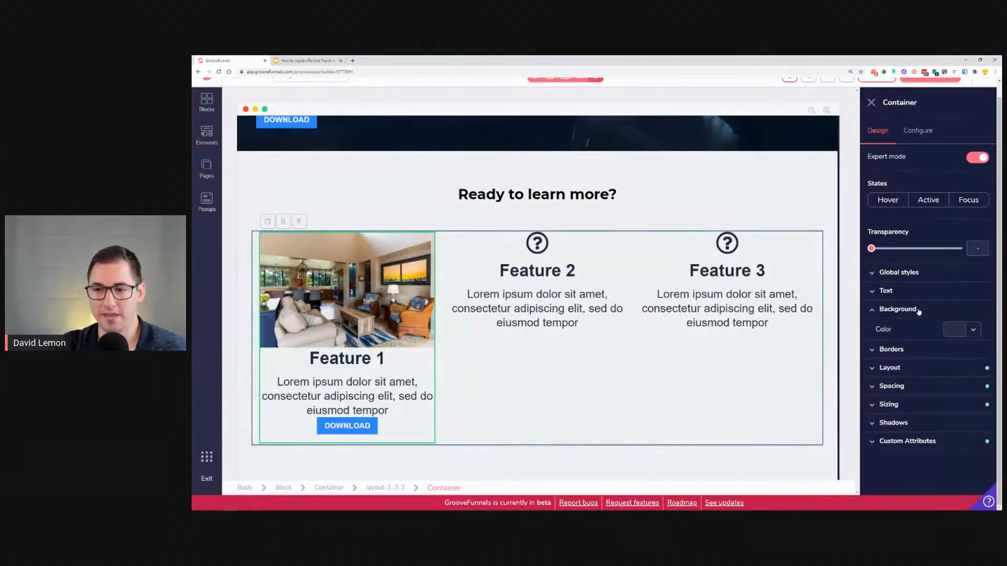
{"action": "left_click", "coordinate": [952, 329]}
{"action": "left_click", "coordinate": [873, 382]}
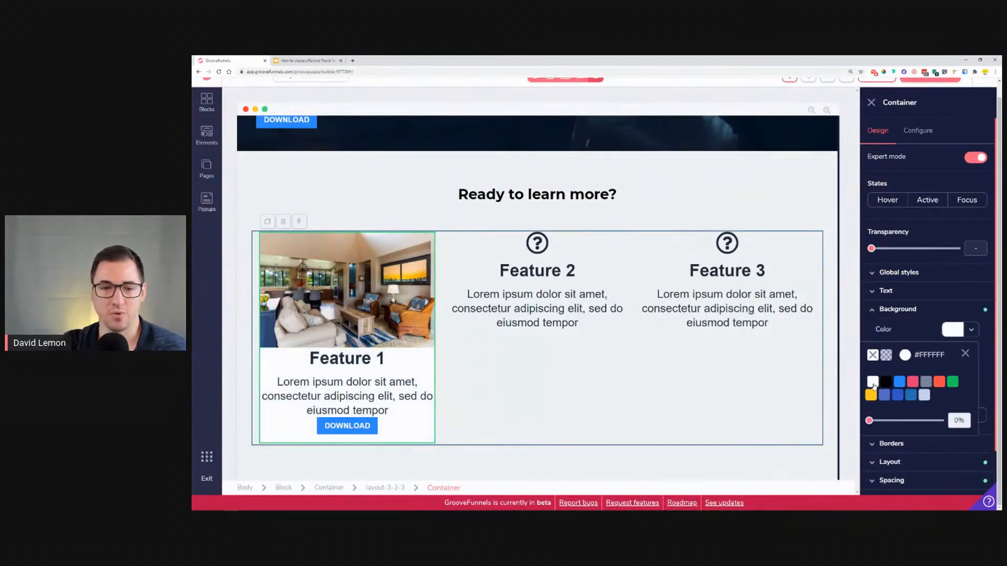
{"action": "left_click", "coordinate": [306, 60]}
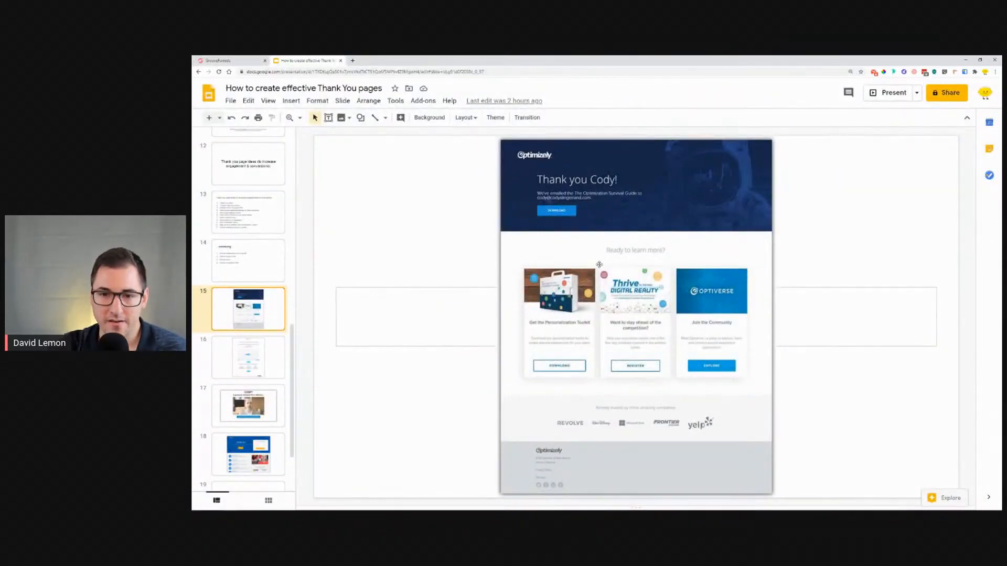
{"action": "left_click", "coordinate": [223, 59]}
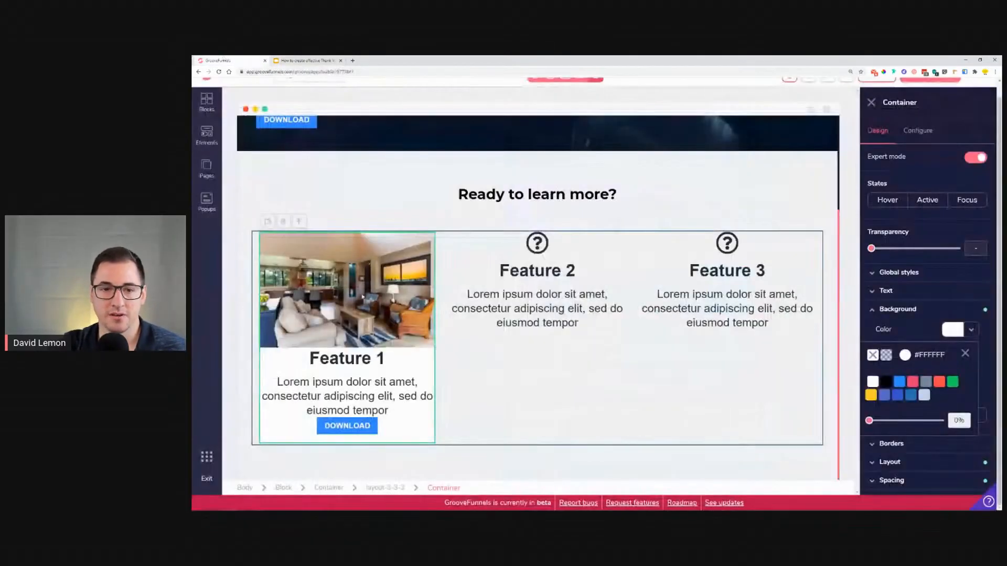
{"action": "left_click", "coordinate": [964, 354]}
Step: Apply the lg shadow to the first feature column container
{"action": "scroll", "coordinate": [918, 349], "scroll_direction": "down", "scroll_amount": 1}
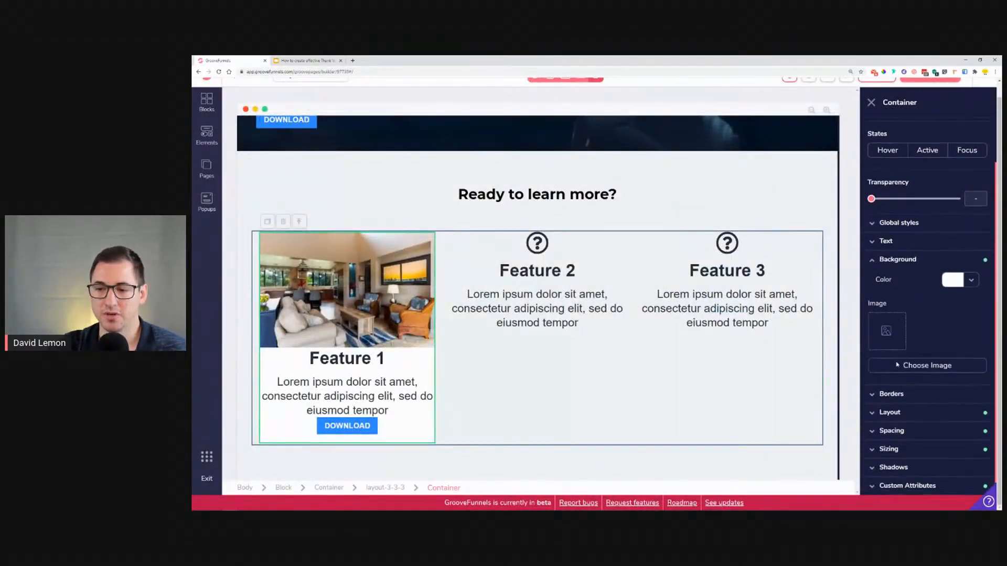
{"action": "left_click", "coordinate": [893, 467]}
{"action": "left_click", "coordinate": [926, 461]}
{"action": "scroll", "coordinate": [923, 398], "scroll_direction": "down", "scroll_amount": 2}
{"action": "left_click", "coordinate": [915, 406]}
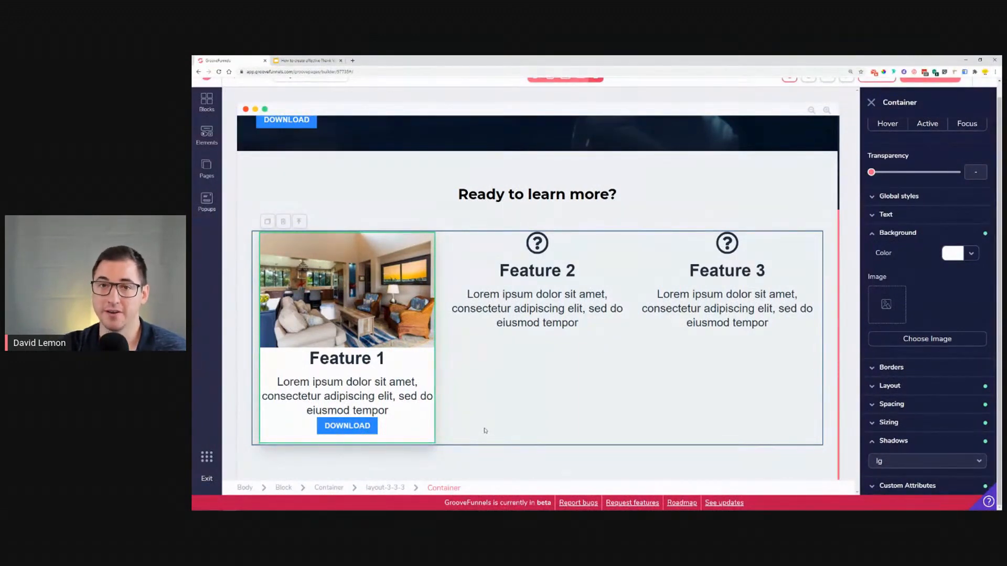
Step: Compare with the reference and rename the first feature's heading to "Get the Toolkit"
{"action": "key", "text": "ctrl+Tab"}
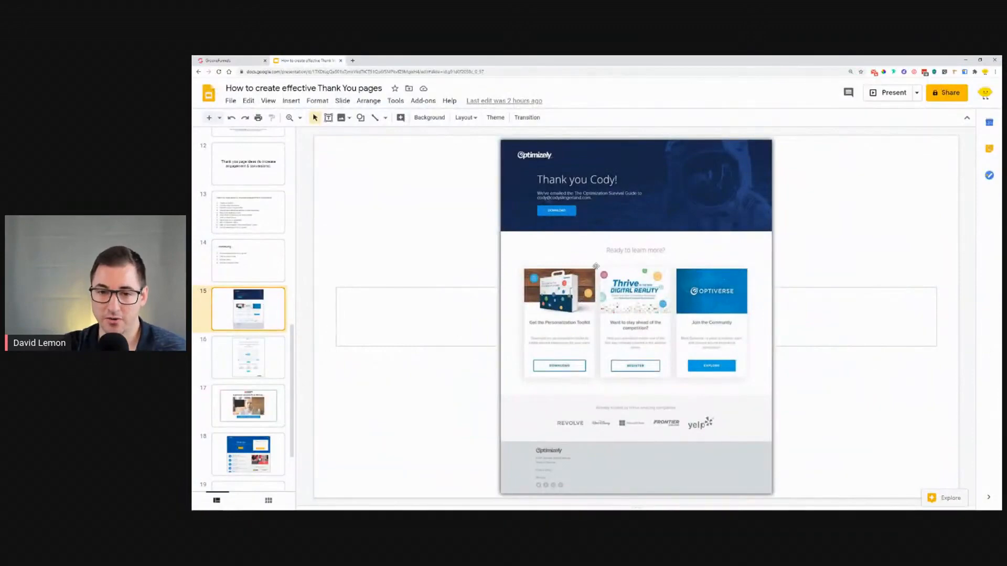
{"action": "left_click", "coordinate": [244, 60]}
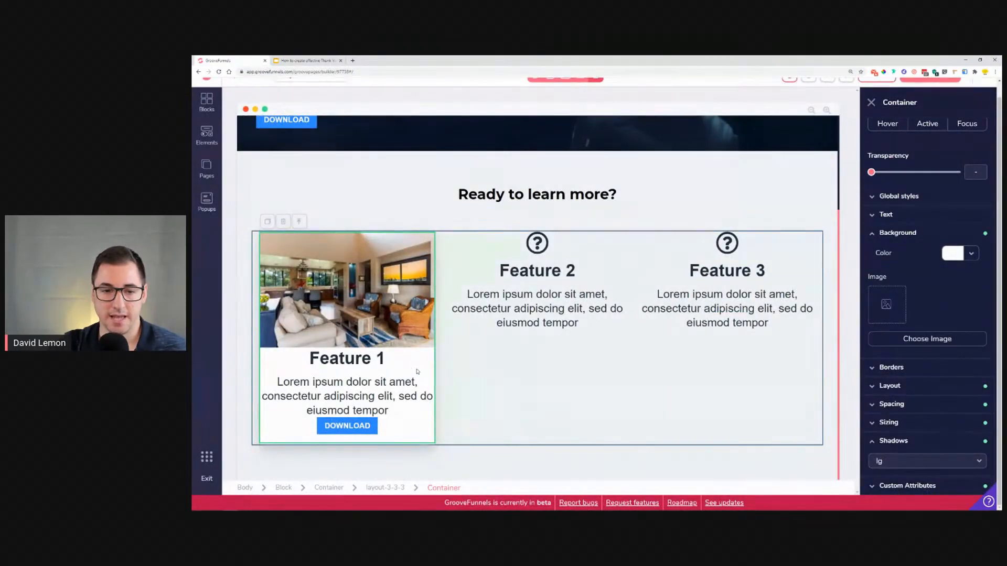
{"action": "left_click", "coordinate": [379, 359]}
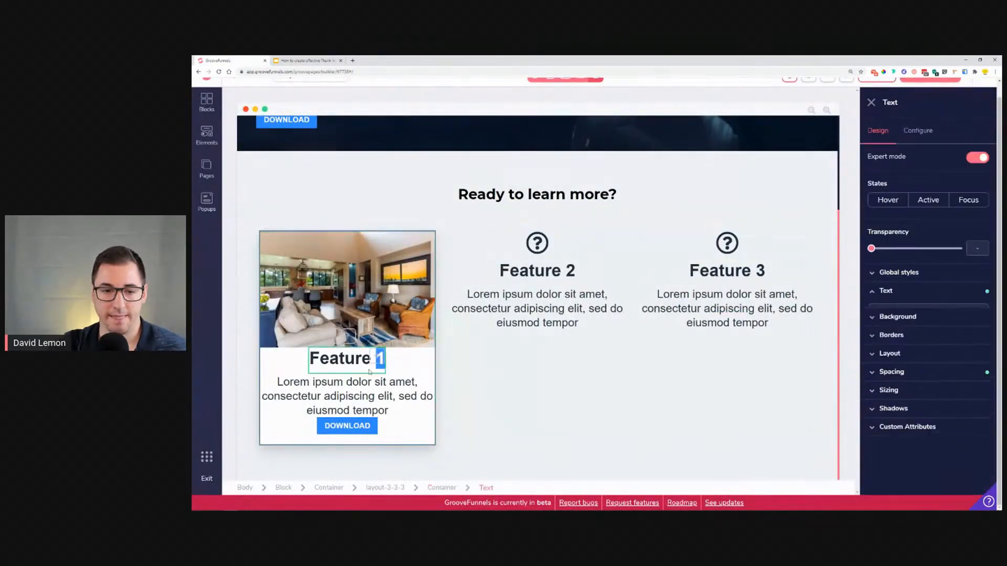
{"action": "left_click", "coordinate": [438, 489]}
{"action": "left_click", "coordinate": [360, 356]}
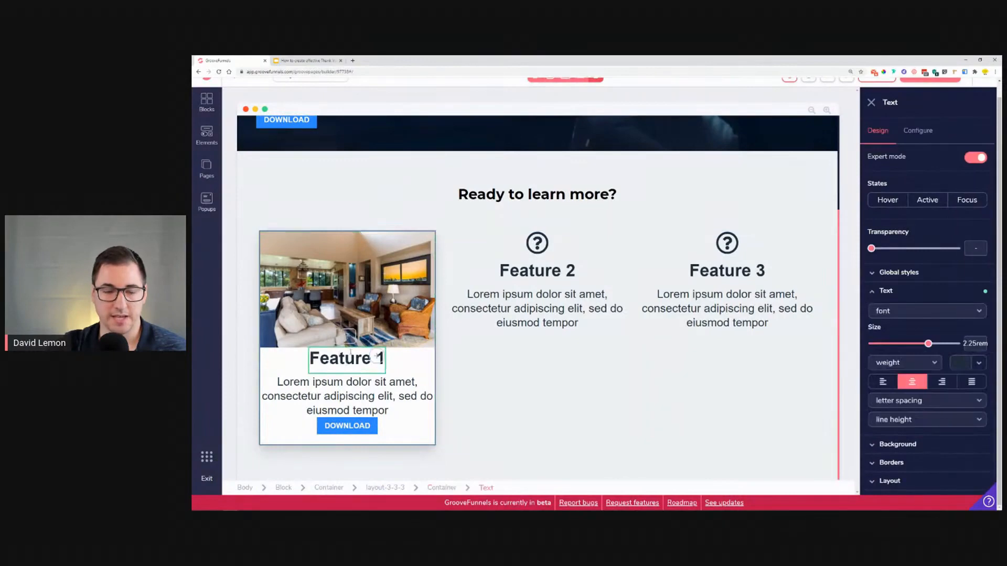
{"action": "left_click", "coordinate": [315, 60]}
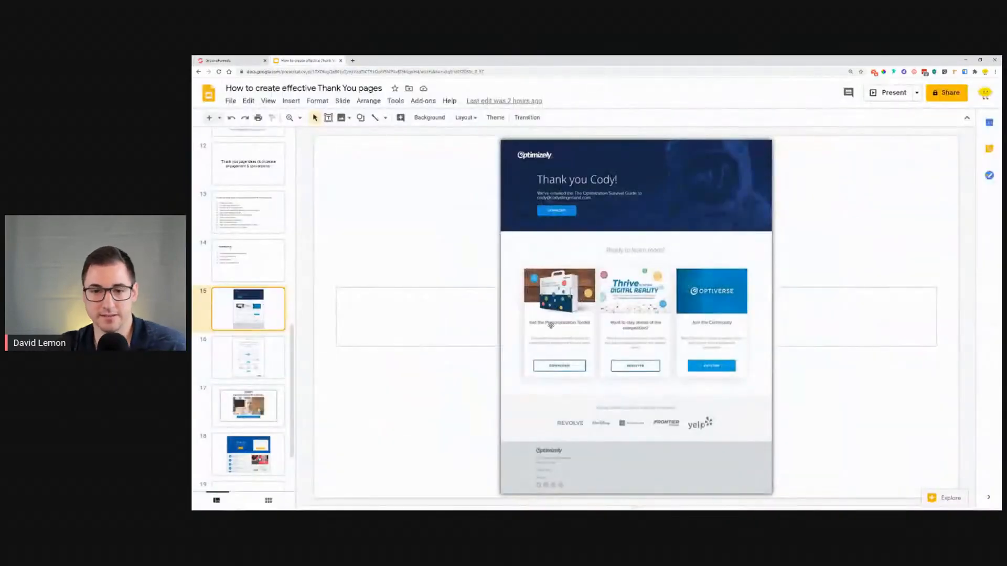
{"action": "left_click", "coordinate": [209, 58]}
{"action": "double_click", "coordinate": [367, 359]}
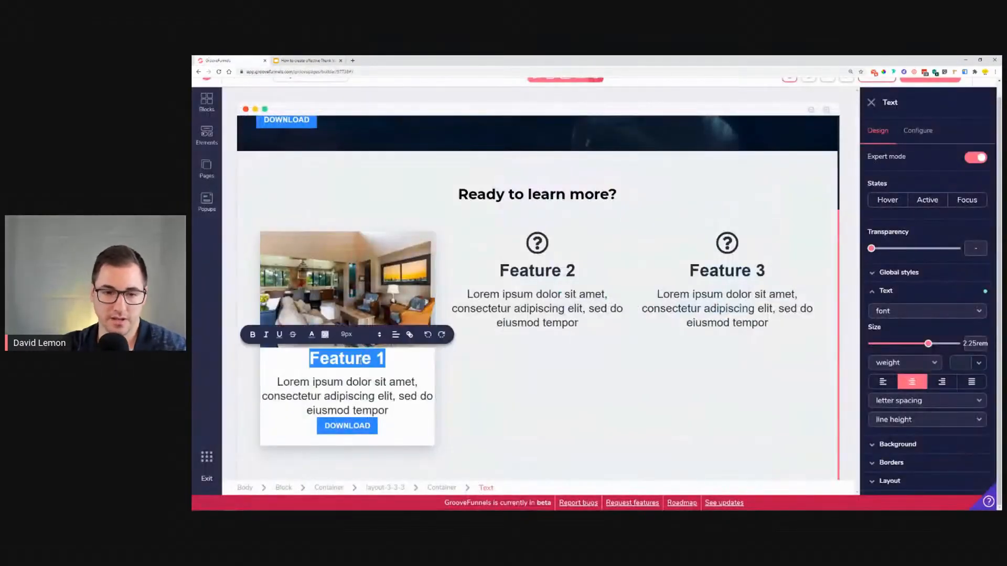
{"action": "type", "text": "Get the"}
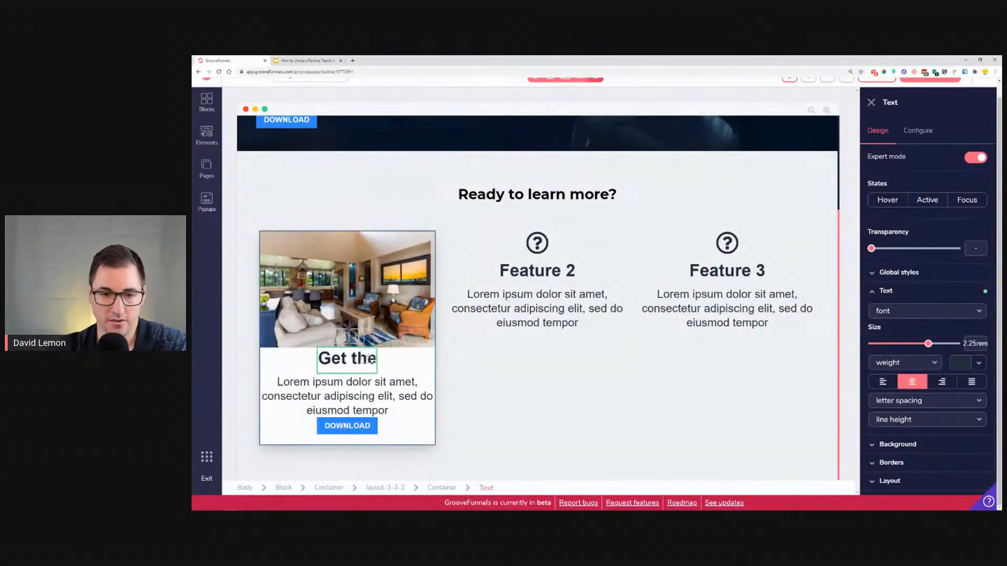
{"action": "type", "text": " Toolkit"}
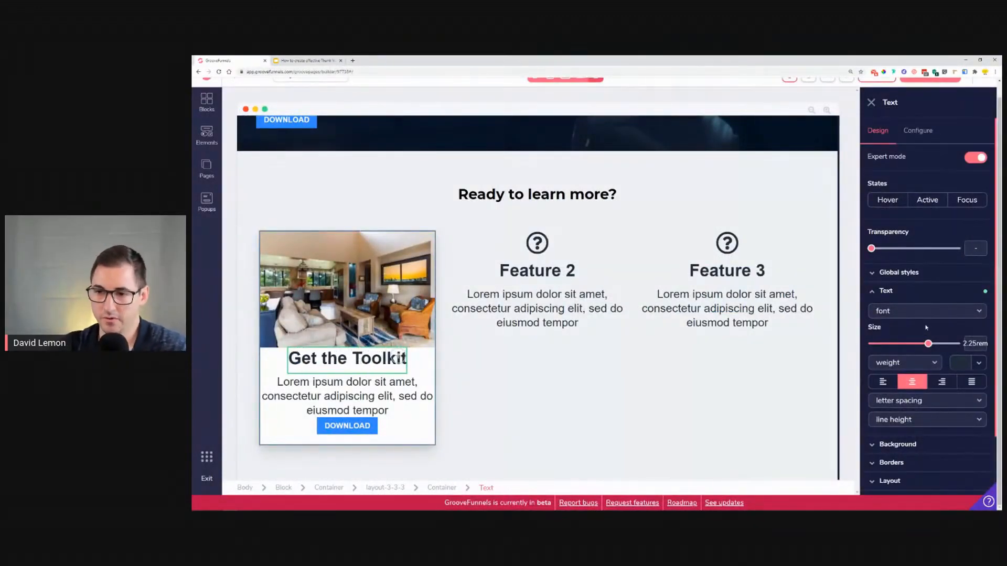
Step: Set the heading's text size to 1.875 rem and the description's text size to 1.25 rem
{"action": "left_click_drag", "start_coordinate": [928, 343], "coordinate": [920, 345]}
{"action": "left_click", "coordinate": [269, 404]}
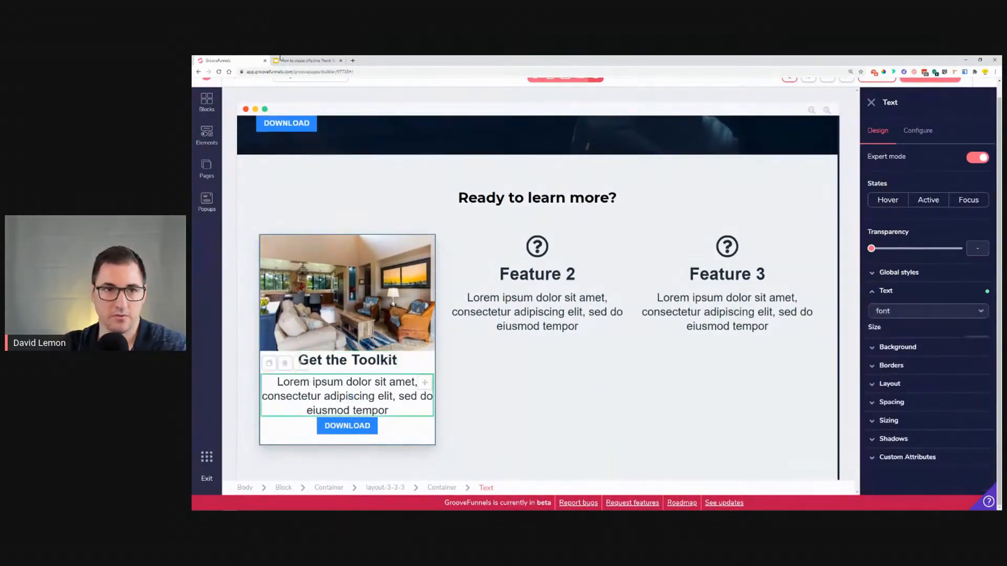
{"action": "left_click_drag", "start_coordinate": [913, 345], "coordinate": [906, 344]}
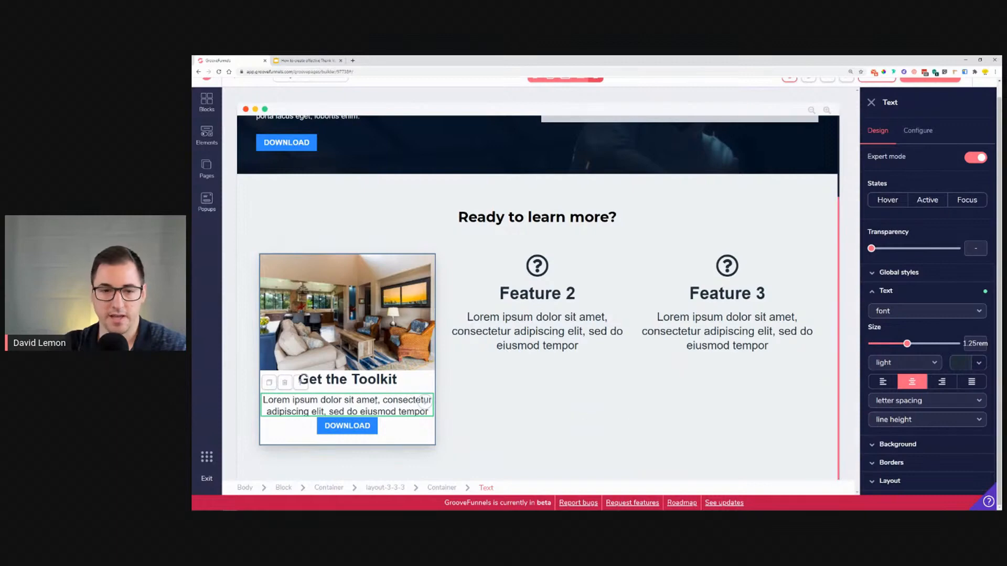
{"action": "left_click", "coordinate": [292, 60]}
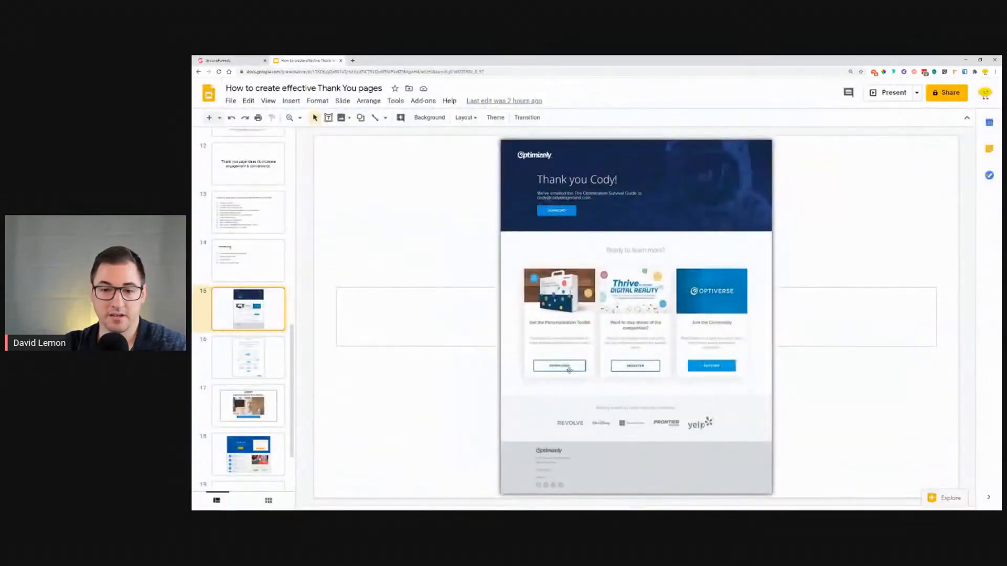
{"action": "left_click", "coordinate": [242, 60]}
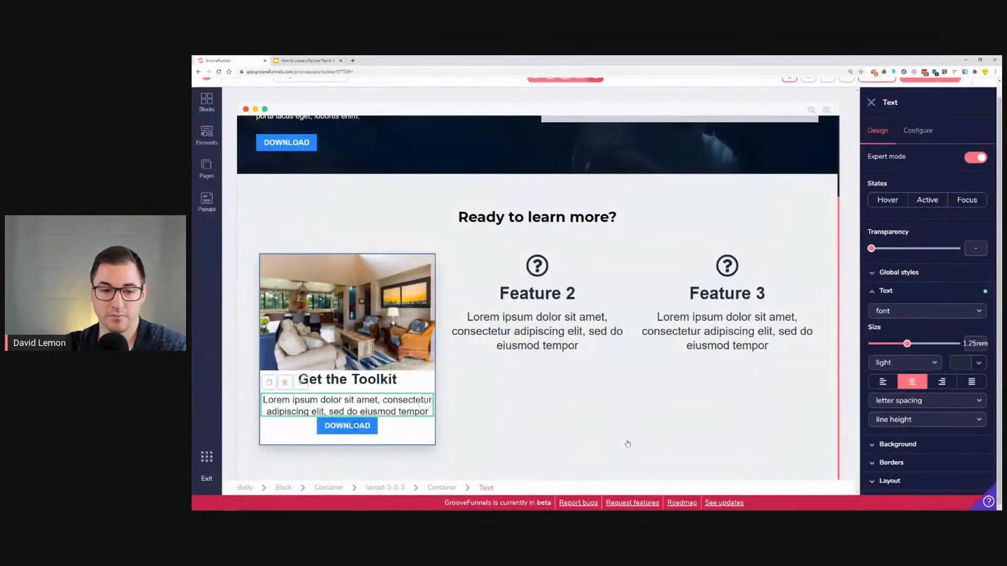
Step: Increase the first feature's DOWNLOAD button text size to 1.25 rem
{"action": "left_click", "coordinate": [357, 426]}
{"action": "left_click", "coordinate": [913, 292]}
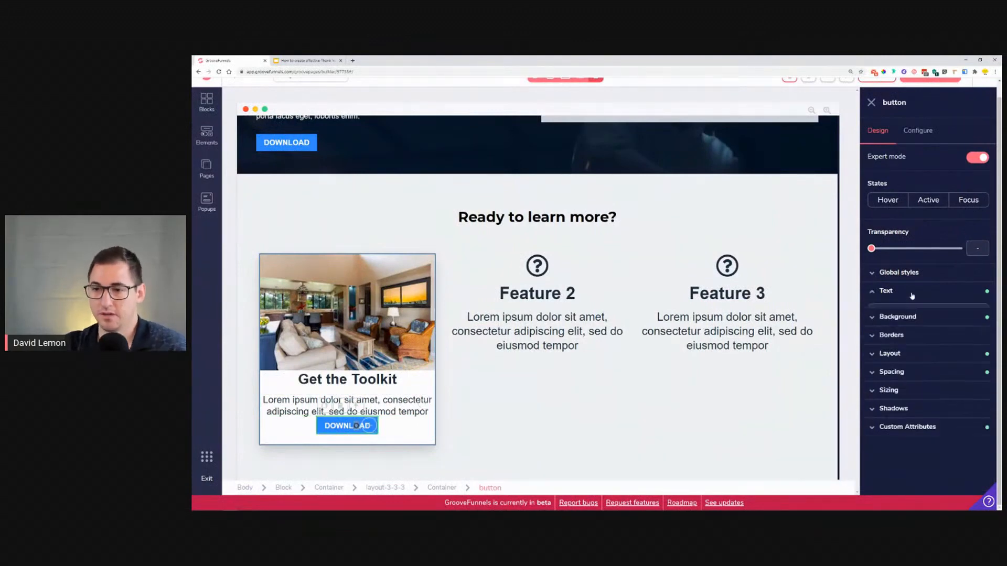
{"action": "mouse_move", "coordinate": [893, 344]}
{"action": "left_mouse_down"}
{"action": "mouse_move", "coordinate": [915, 344]}
{"action": "mouse_move", "coordinate": [907, 344]}
{"action": "left_mouse_up"}
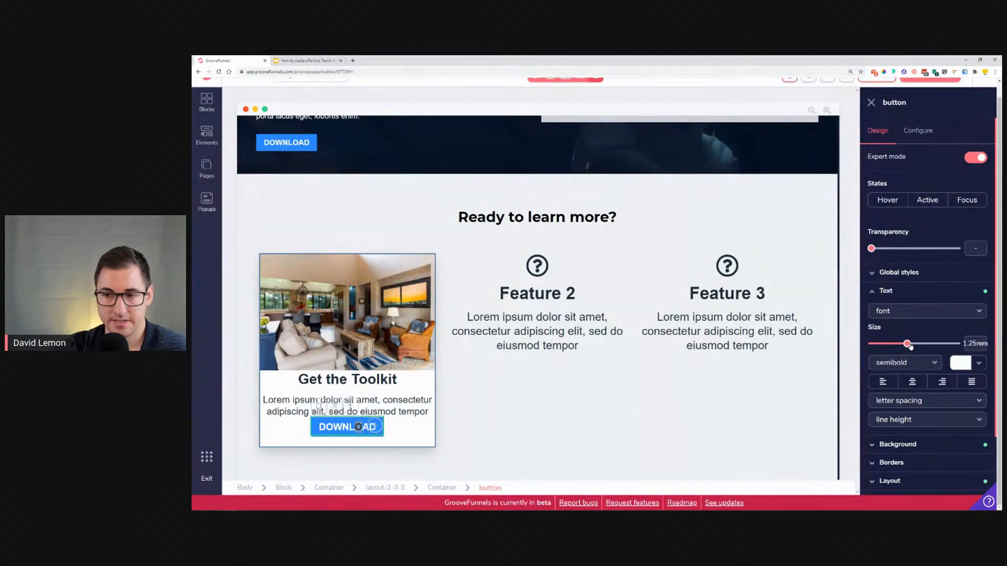
Step: Size the button's width relative to parent at about 86% and center its text
{"action": "scroll", "coordinate": [916, 393], "scroll_direction": "down", "scroll_amount": 2}
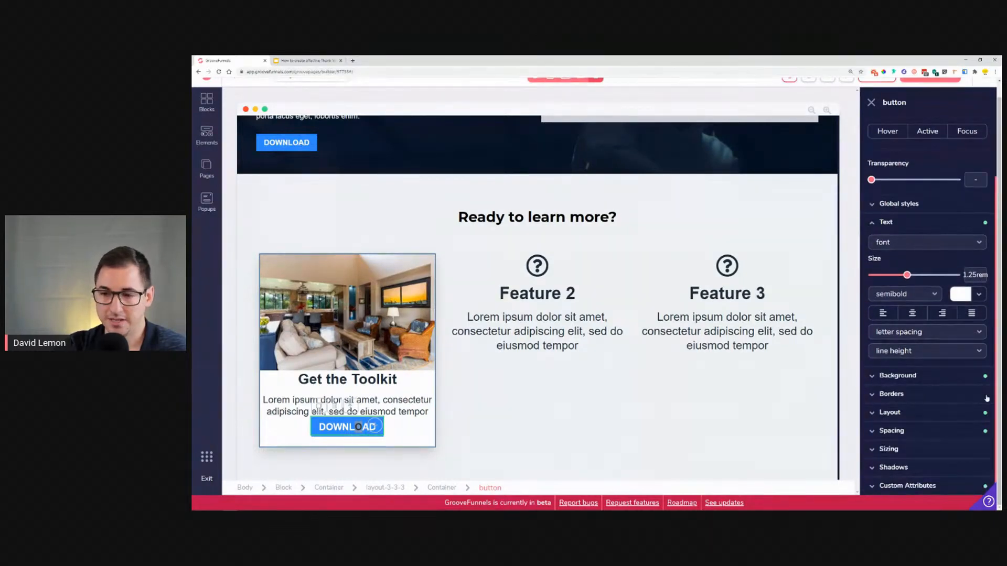
{"action": "left_click", "coordinate": [902, 415]}
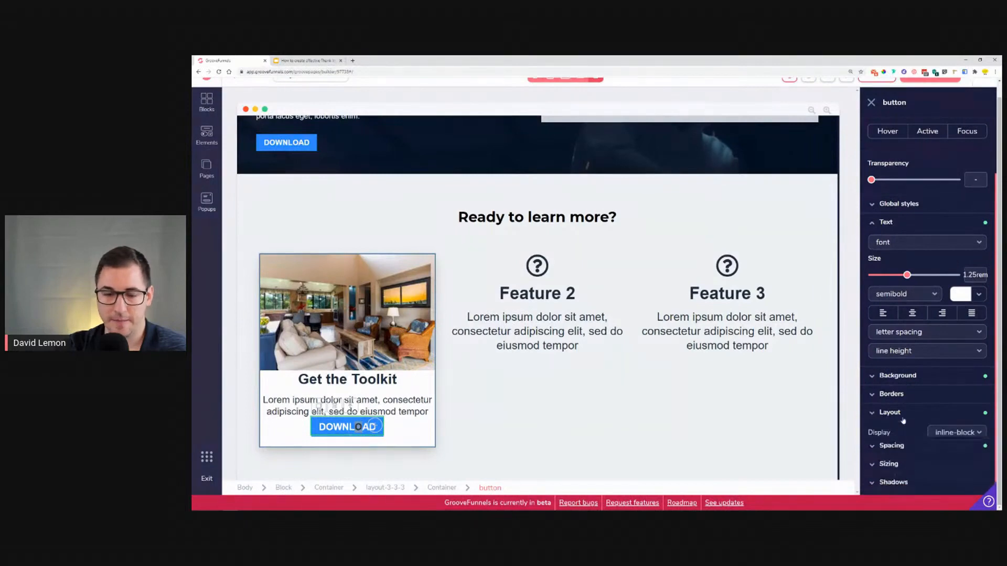
{"action": "left_click", "coordinate": [903, 413]}
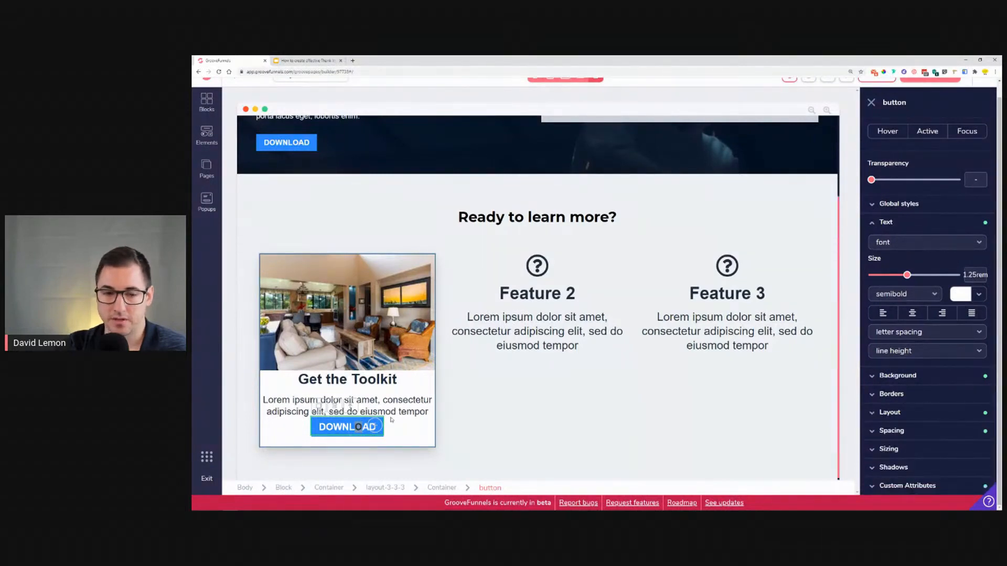
{"action": "left_click", "coordinate": [917, 454]}
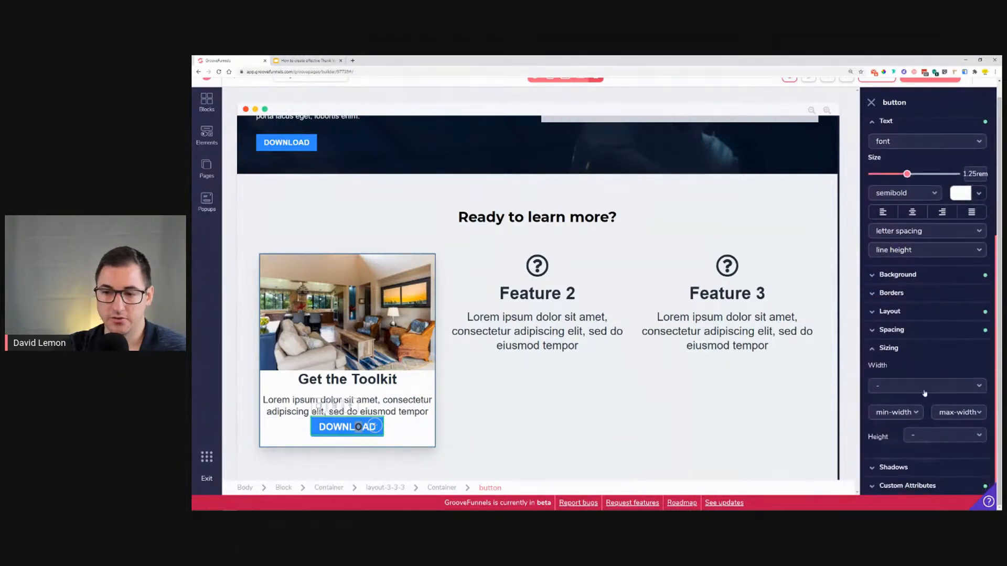
{"action": "left_click", "coordinate": [924, 393]}
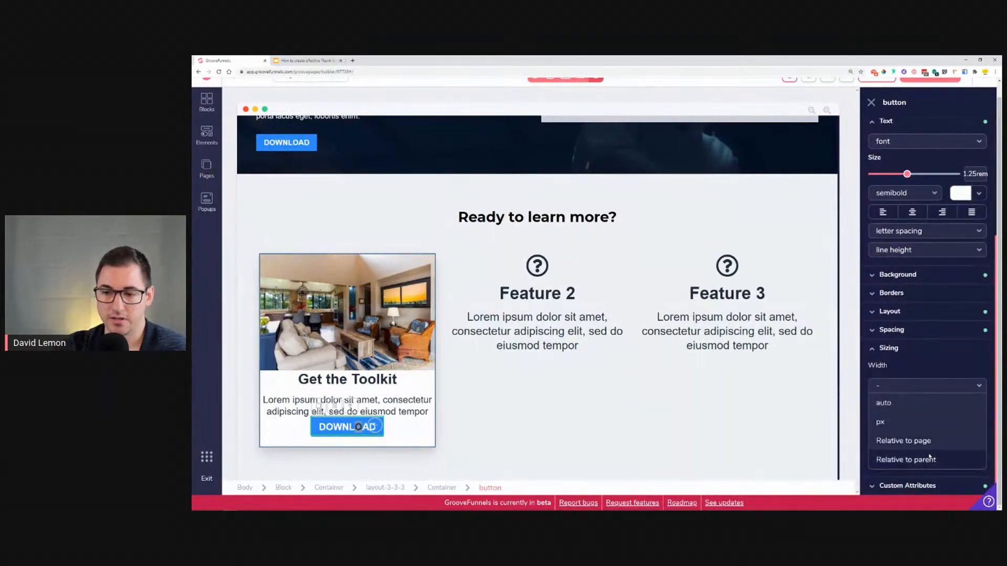
{"action": "left_click", "coordinate": [905, 460]}
{"action": "left_click_drag", "start_coordinate": [871, 405], "coordinate": [974, 416]}
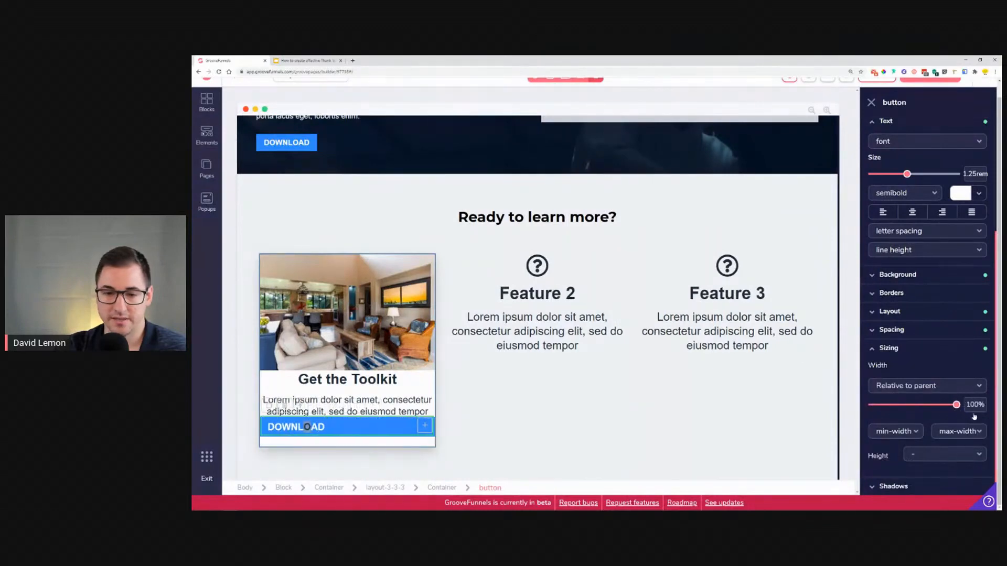
{"action": "left_click", "coordinate": [913, 213]}
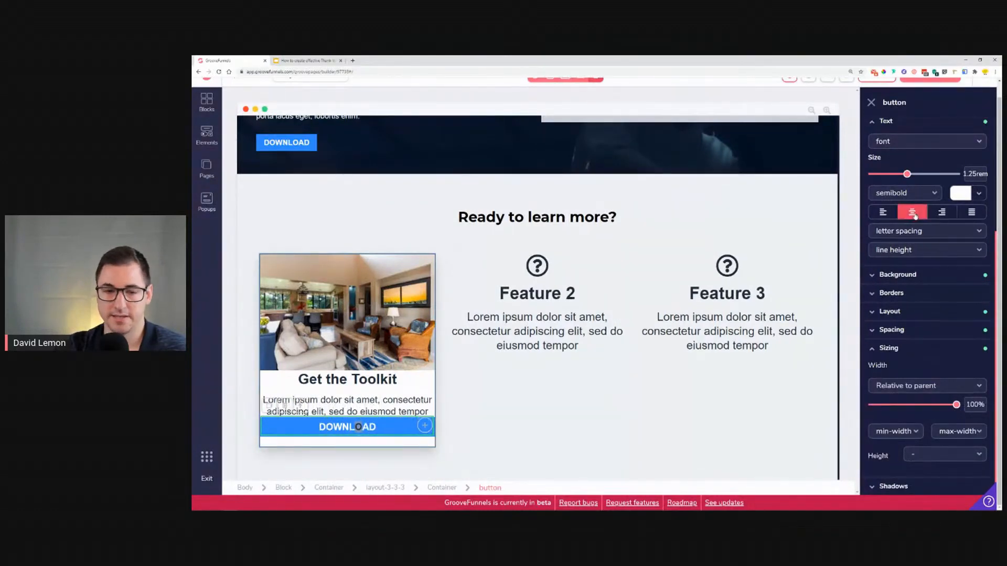
{"action": "left_click_drag", "start_coordinate": [956, 406], "coordinate": [951, 408]}
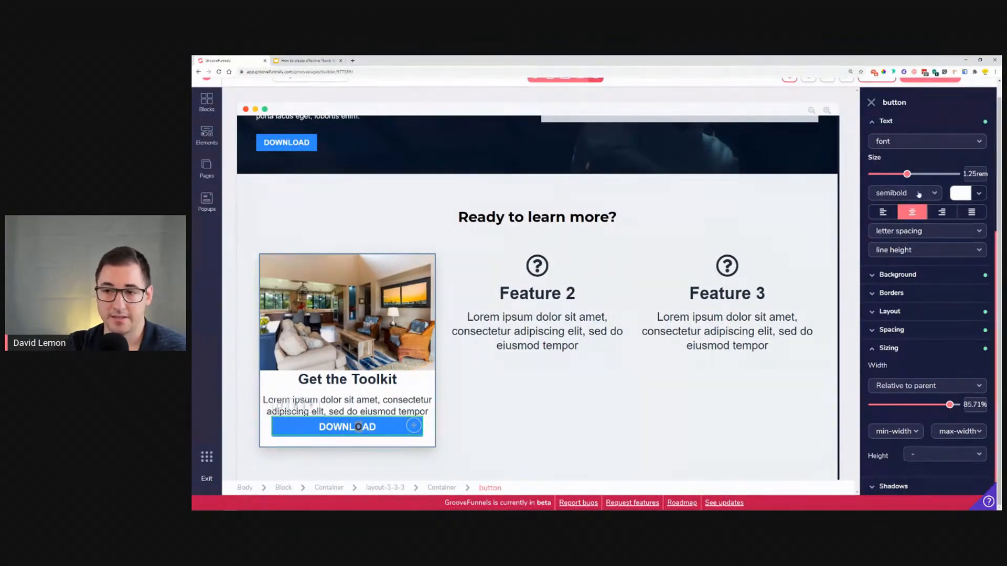
Step: Compare the first feature's heading and description with the reference design
{"action": "left_click", "coordinate": [390, 379]}
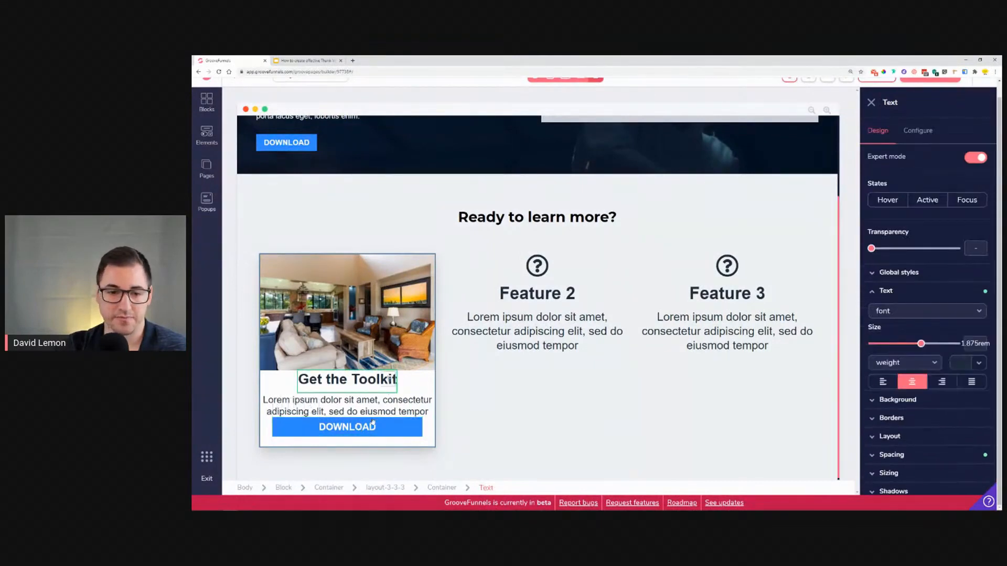
{"action": "left_click", "coordinate": [374, 411]}
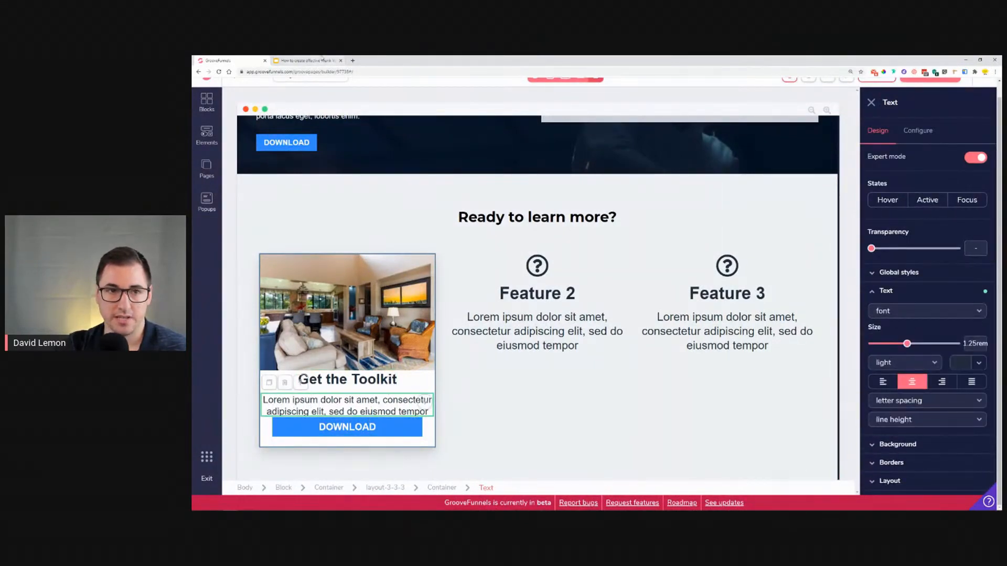
{"action": "left_click", "coordinate": [315, 61]}
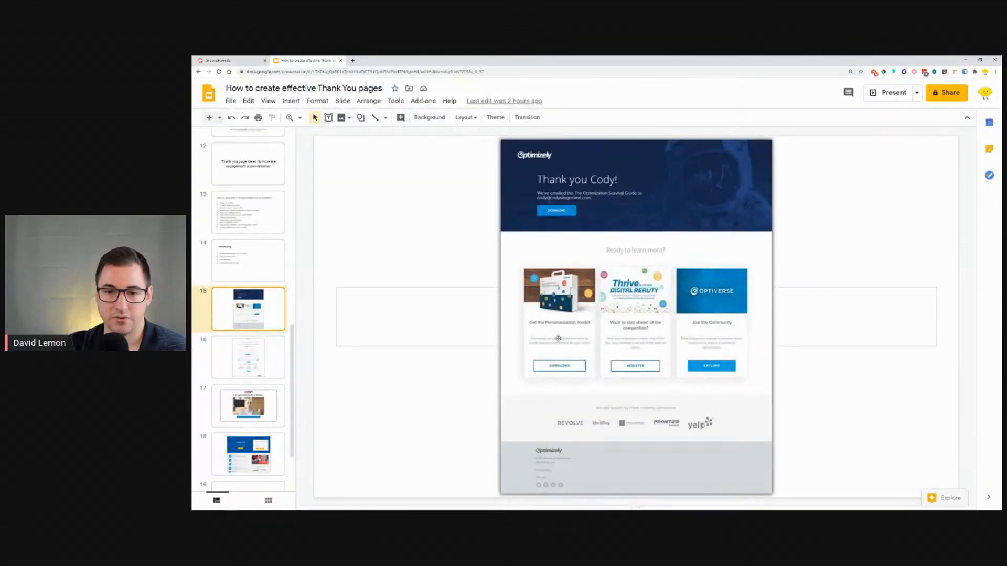
{"action": "left_click", "coordinate": [231, 60]}
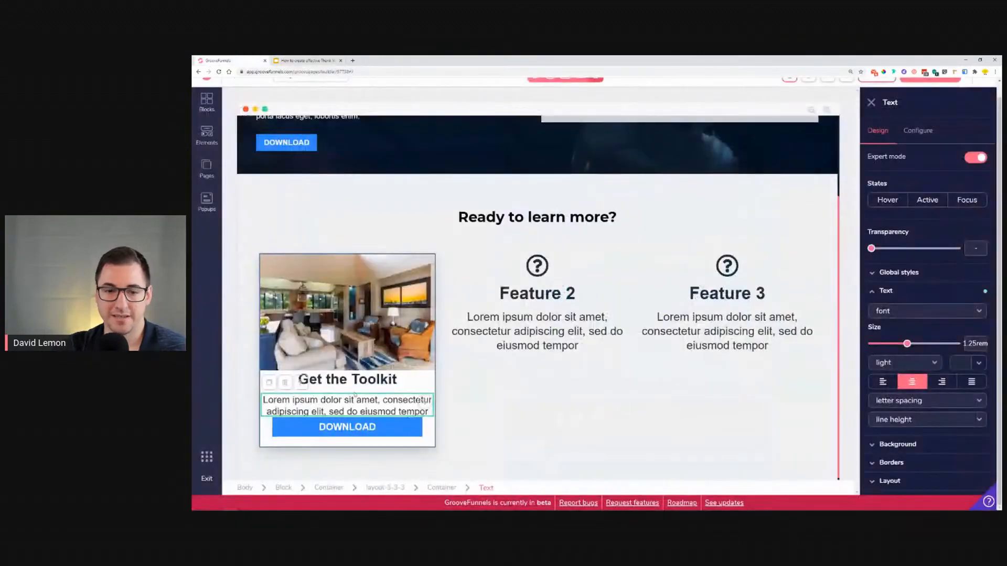
Step: Set the first feature description's top padding to 1.5 rem and its bottom padding to 2 rem
{"action": "scroll", "coordinate": [924, 400], "scroll_direction": "down", "scroll_amount": 2}
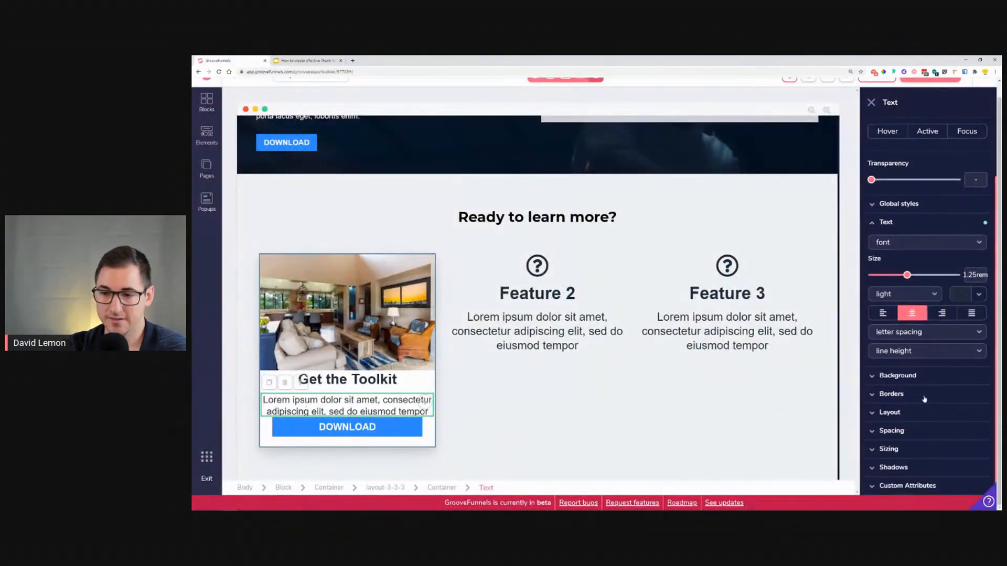
{"action": "left_click", "coordinate": [893, 431]}
{"action": "scroll", "coordinate": [923, 409], "scroll_direction": "down", "scroll_amount": 3}
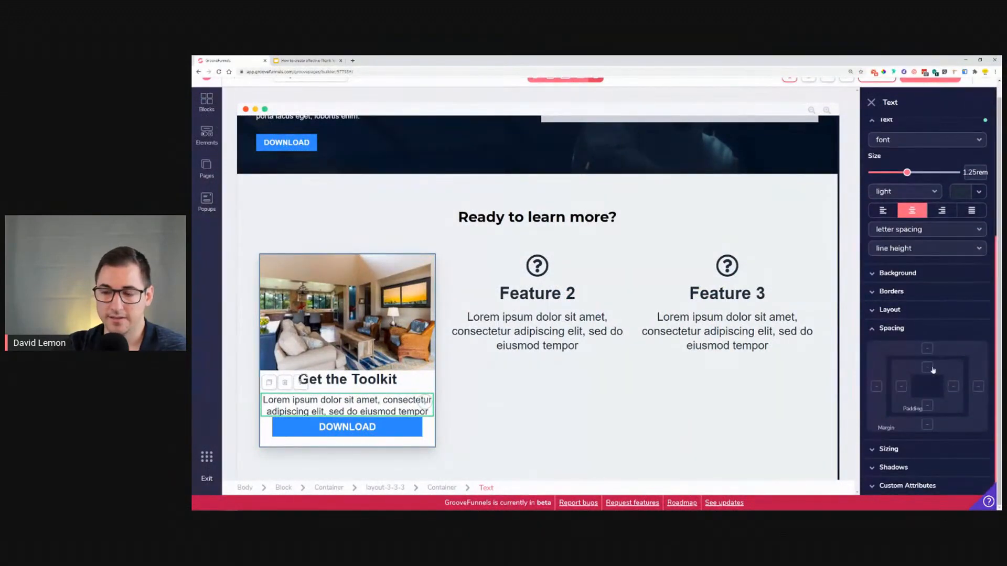
{"action": "left_click", "coordinate": [927, 367]}
{"action": "left_click", "coordinate": [927, 405]}
{"action": "left_click_drag", "start_coordinate": [873, 445], "coordinate": [901, 456]}
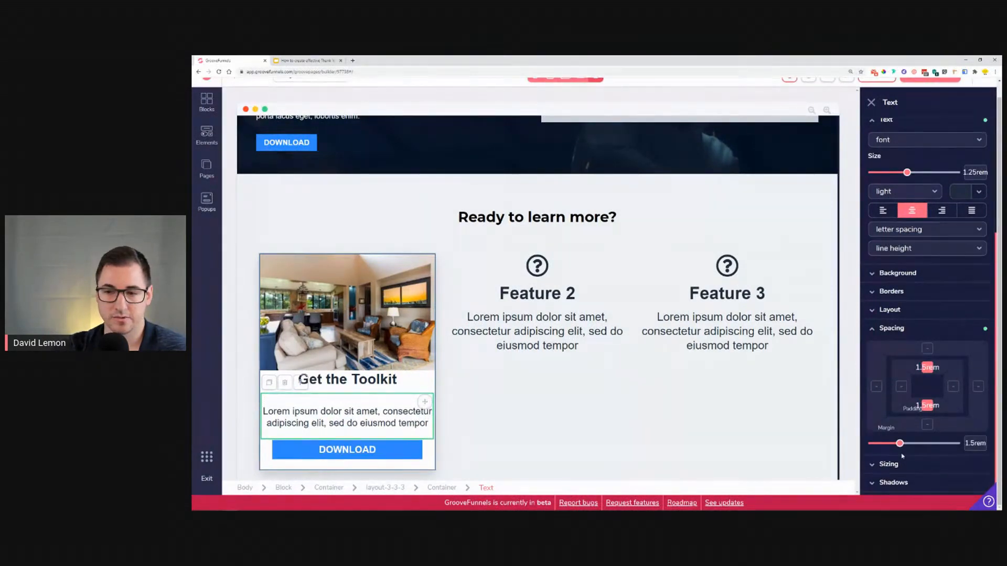
{"action": "left_click", "coordinate": [929, 369]}
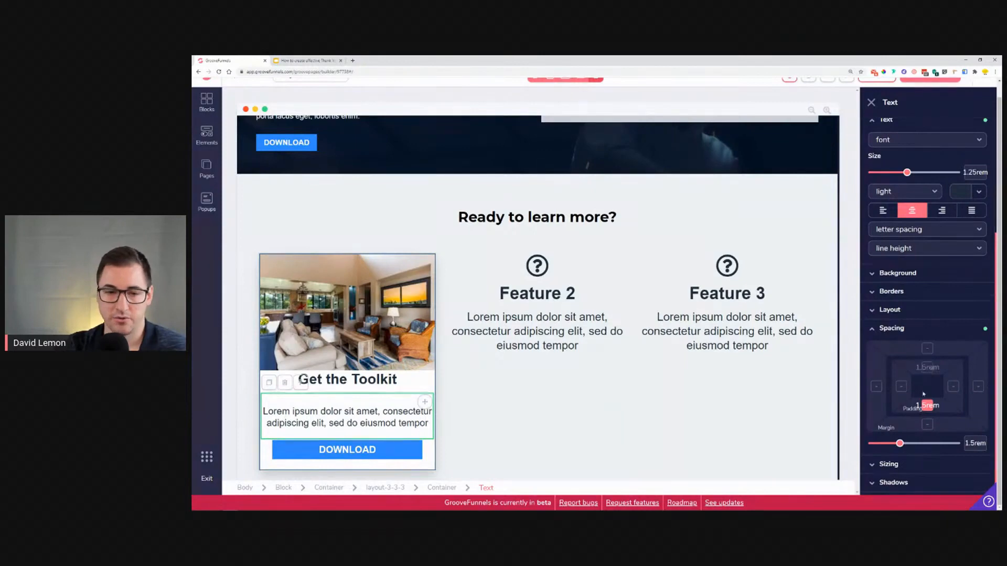
{"action": "left_click_drag", "start_coordinate": [901, 452], "coordinate": [910, 454]}
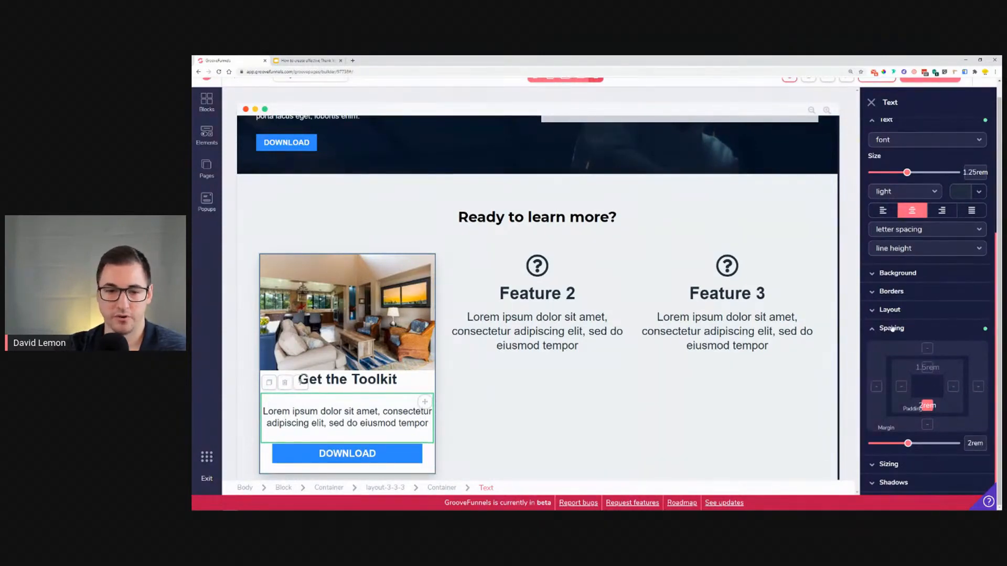
Step: Give the first feature's heading a top padding of 1.25 rem and enlarge its text to 2.25 rem
{"action": "left_click", "coordinate": [375, 380]}
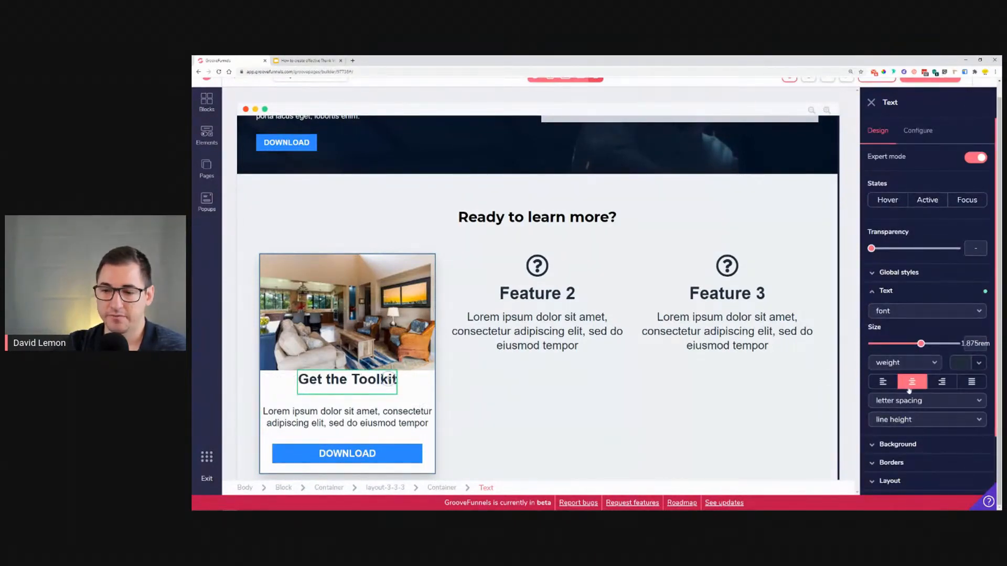
{"action": "scroll", "coordinate": [909, 446], "scroll_direction": "down", "scroll_amount": 2}
{"action": "left_click", "coordinate": [908, 431]}
{"action": "scroll", "coordinate": [923, 422], "scroll_direction": "down", "scroll_amount": 2}
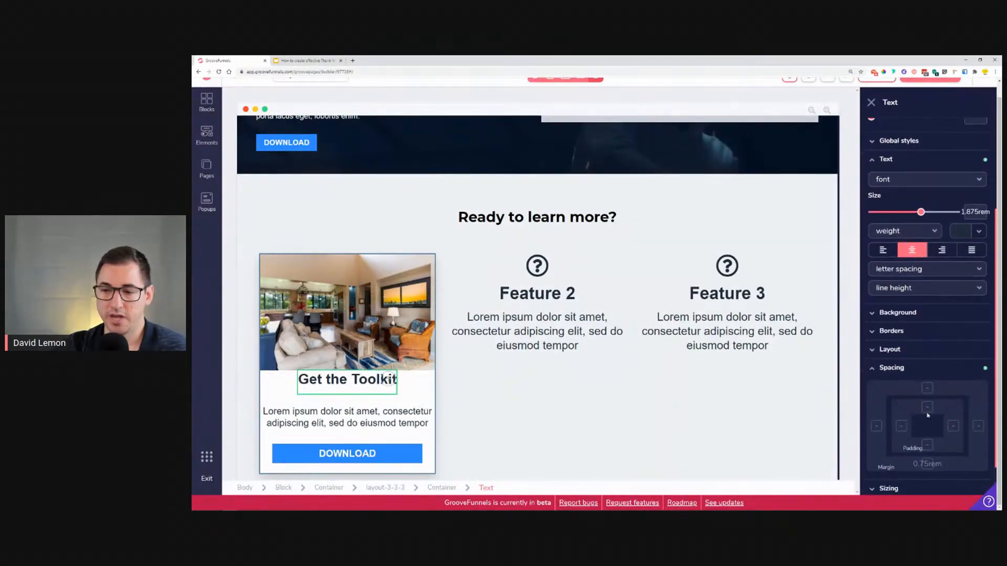
{"action": "left_click", "coordinate": [928, 389]}
{"action": "left_click_drag", "start_coordinate": [873, 485], "coordinate": [895, 488]}
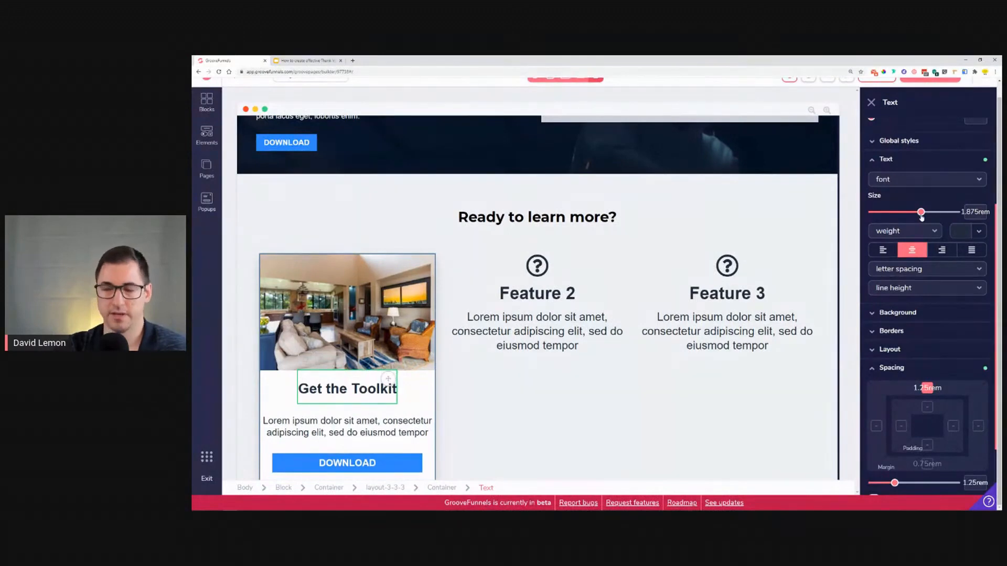
{"action": "left_click_drag", "start_coordinate": [924, 219], "coordinate": [927, 222]}
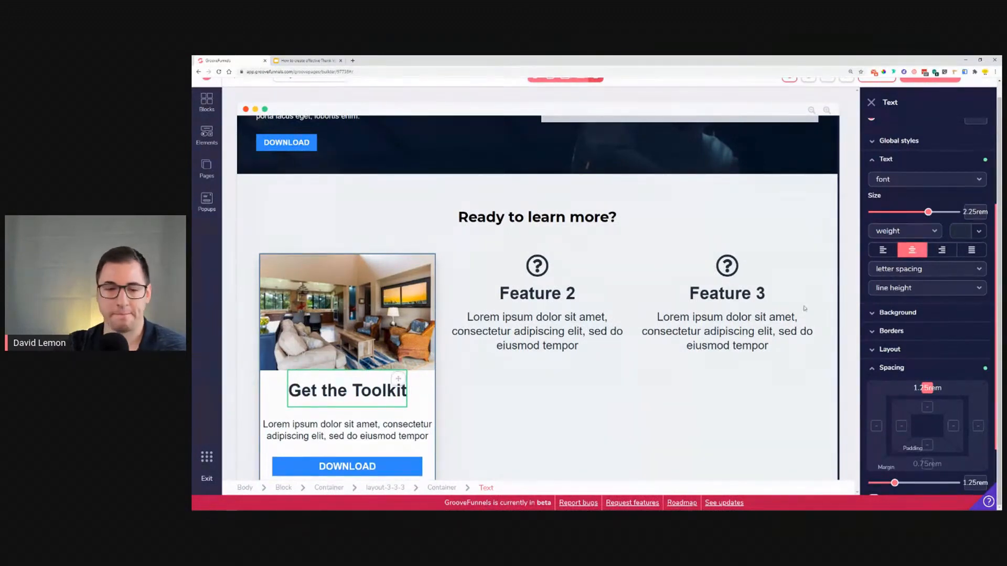
{"action": "scroll", "coordinate": [472, 315], "scroll_direction": "down", "scroll_amount": 1}
{"action": "left_click", "coordinate": [407, 383]}
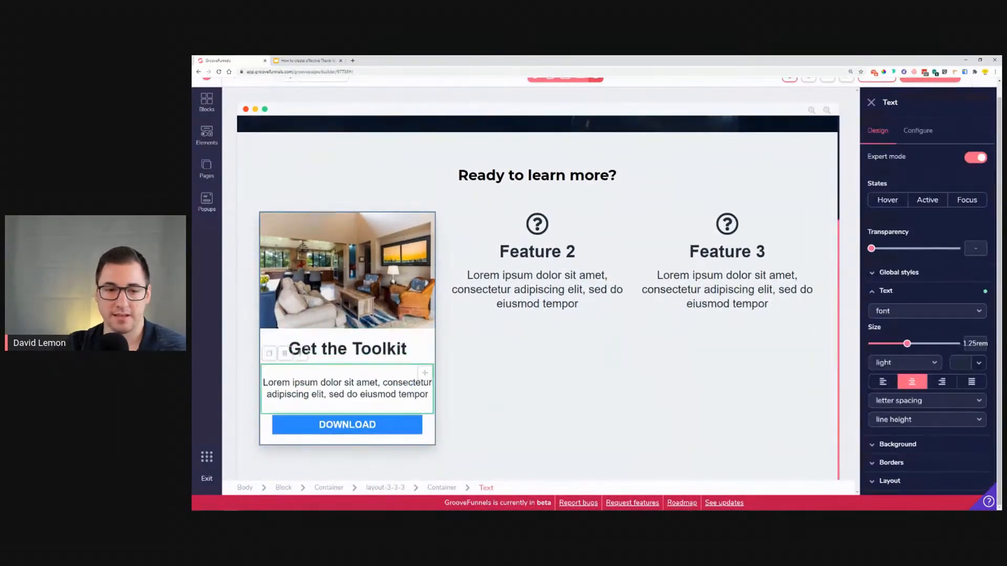
{"action": "scroll", "coordinate": [939, 376], "scroll_direction": "down", "scroll_amount": 1}
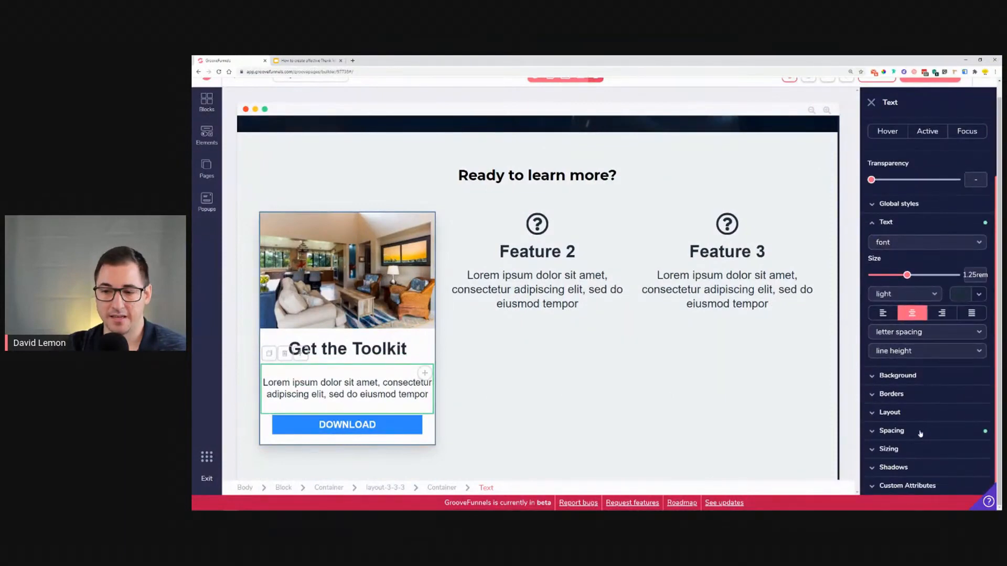
{"action": "left_click", "coordinate": [892, 430]}
{"action": "scroll", "coordinate": [944, 419], "scroll_direction": "down", "scroll_amount": 1}
{"action": "left_click", "coordinate": [901, 341]}
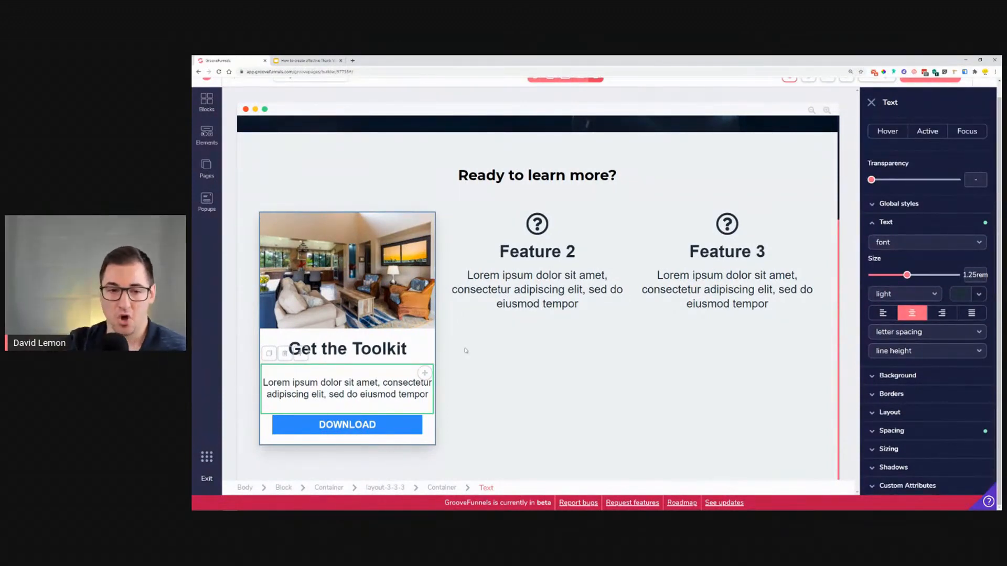
{"action": "left_click", "coordinate": [431, 345]}
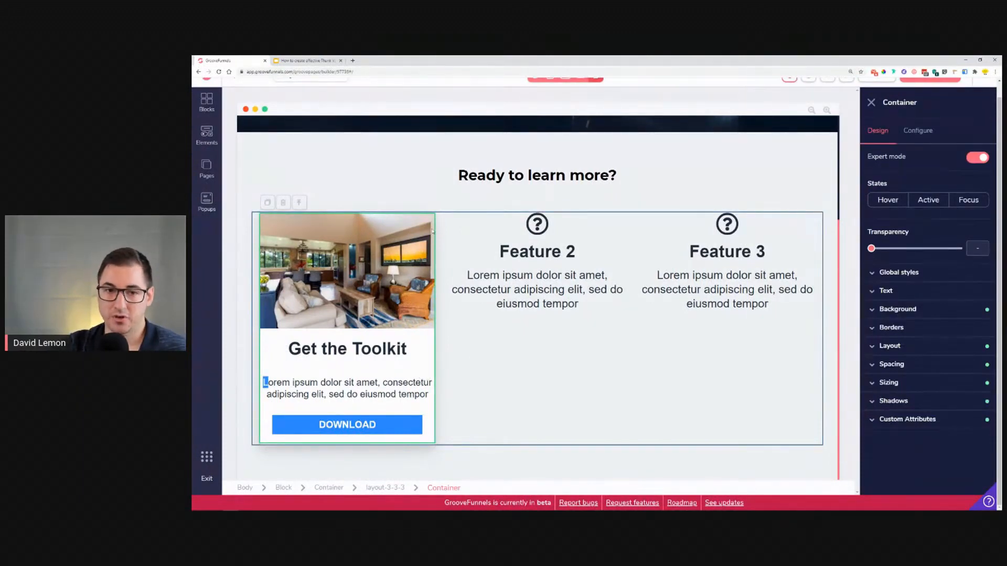
{"action": "left_click", "coordinate": [900, 366]}
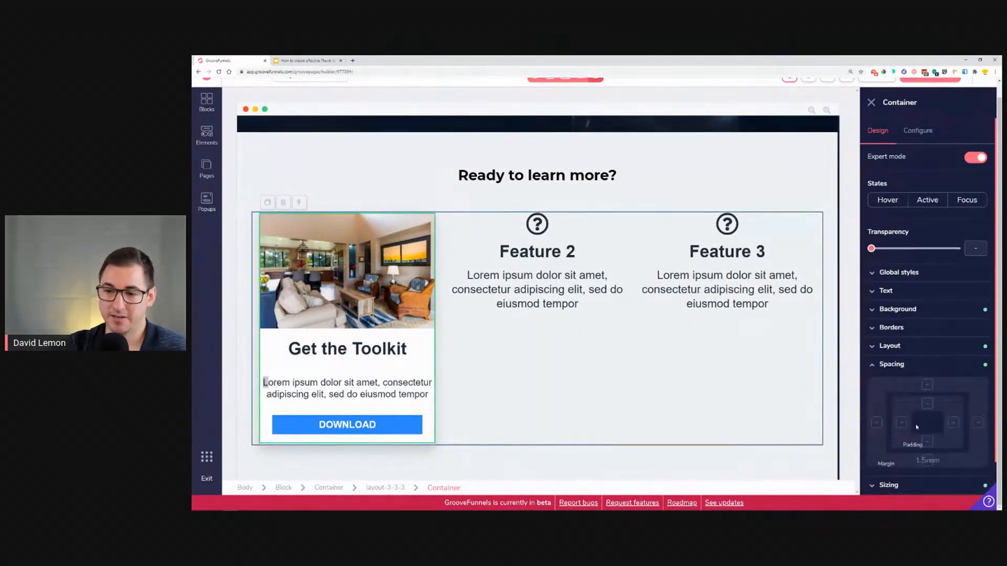
{"action": "mouse_move", "coordinate": [872, 480]}
{"action": "left_mouse_down"}
{"action": "mouse_move", "coordinate": [892, 481]}
{"action": "mouse_move", "coordinate": [872, 481]}
{"action": "left_mouse_up"}
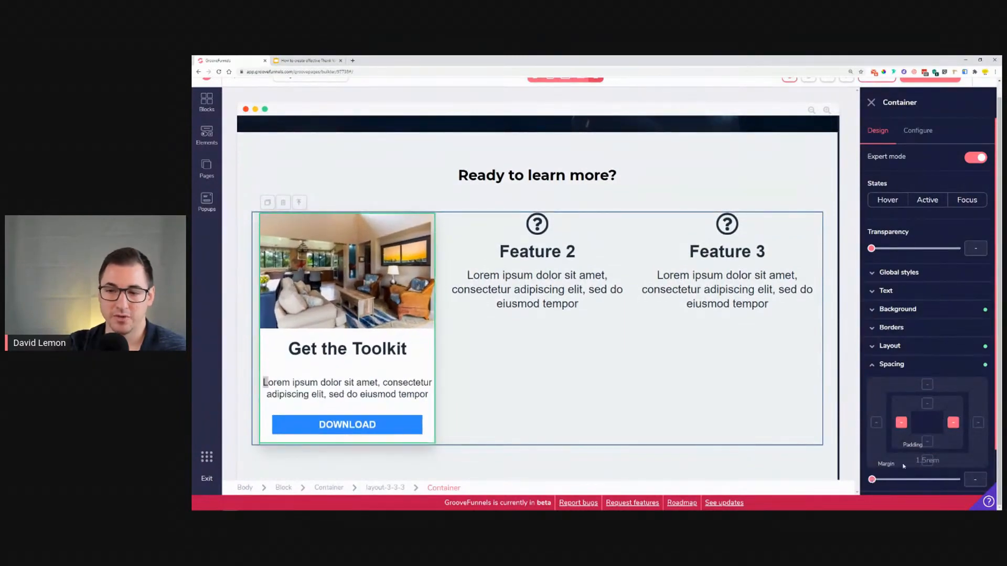
Step: Try to remove the left and right padding of the first feature's description
{"action": "left_click", "coordinate": [332, 383]}
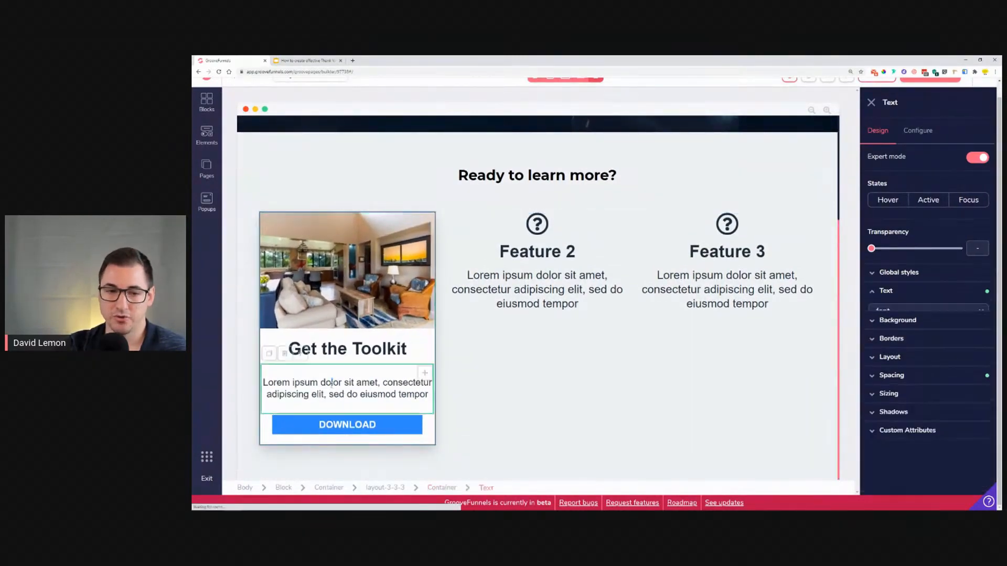
{"action": "scroll", "coordinate": [959, 431], "scroll_direction": "down", "scroll_amount": 2}
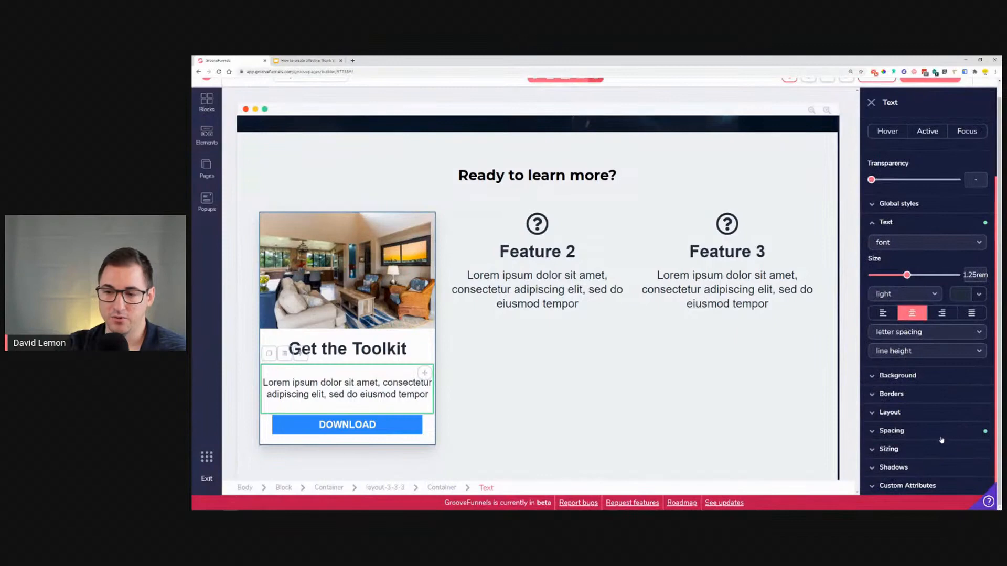
{"action": "left_click", "coordinate": [942, 436]}
{"action": "scroll", "coordinate": [941, 443], "scroll_direction": "down", "scroll_amount": 2}
{"action": "left_click", "coordinate": [901, 426]}
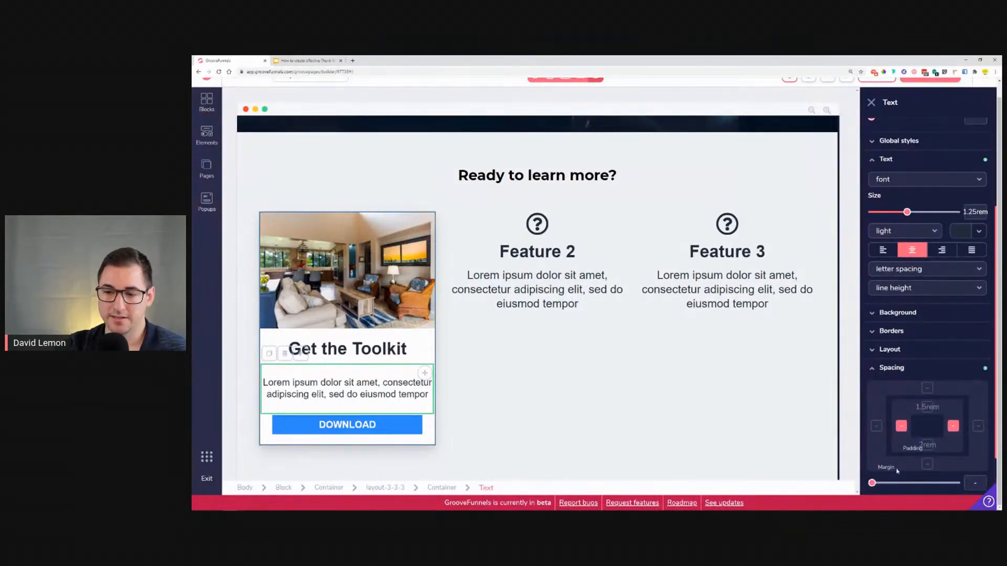
{"action": "mouse_move", "coordinate": [872, 483]}
{"action": "left_mouse_down"}
{"action": "mouse_move", "coordinate": [898, 487]}
{"action": "mouse_move", "coordinate": [872, 490]}
{"action": "left_mouse_up"}
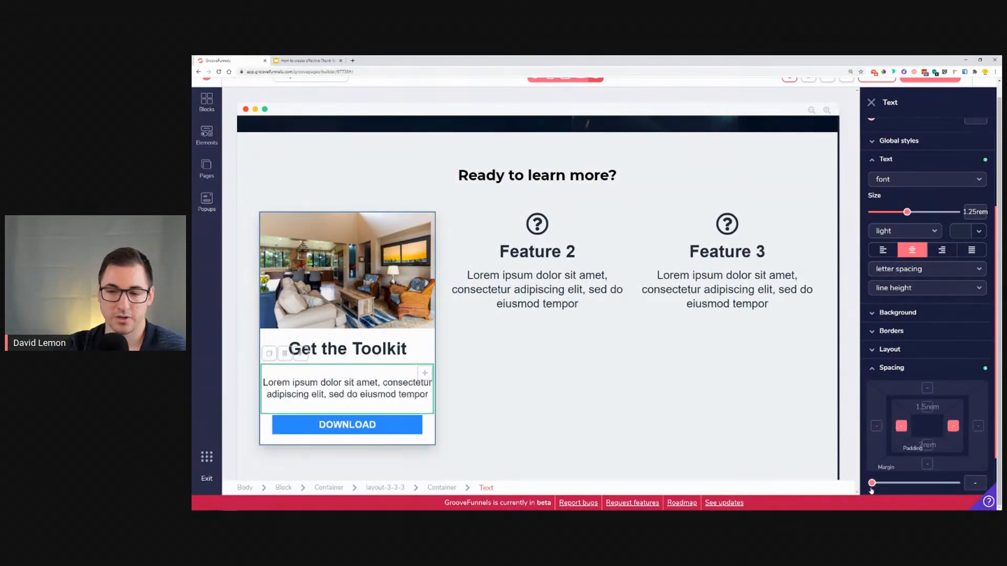
Step: Try limiting the description's max width to 40 rem and 30 rem, then reset it to none
{"action": "left_click", "coordinate": [898, 368]}
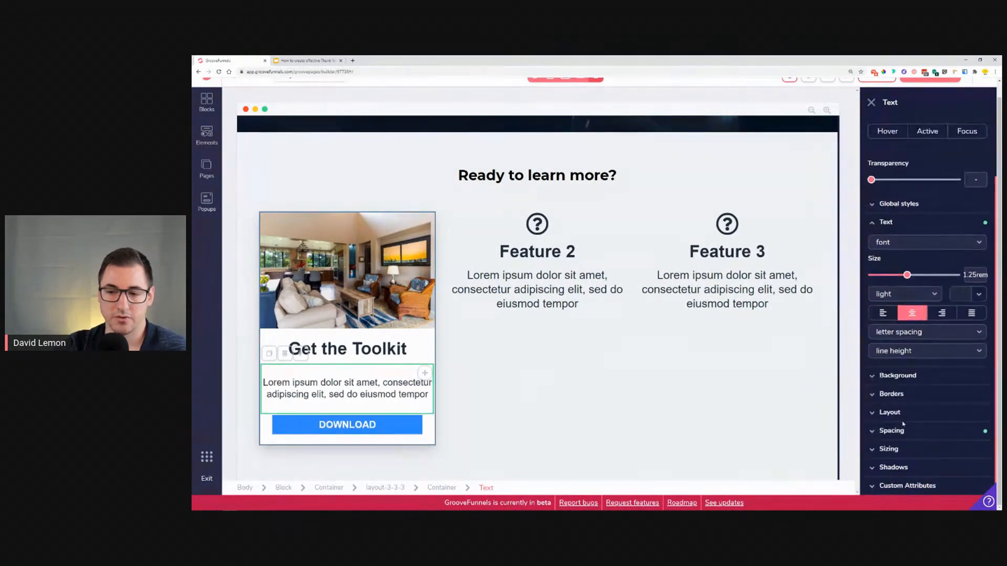
{"action": "left_click", "coordinate": [913, 457]}
{"action": "left_click", "coordinate": [961, 414]}
{"action": "scroll", "coordinate": [960, 420], "scroll_direction": "down", "scroll_amount": 3}
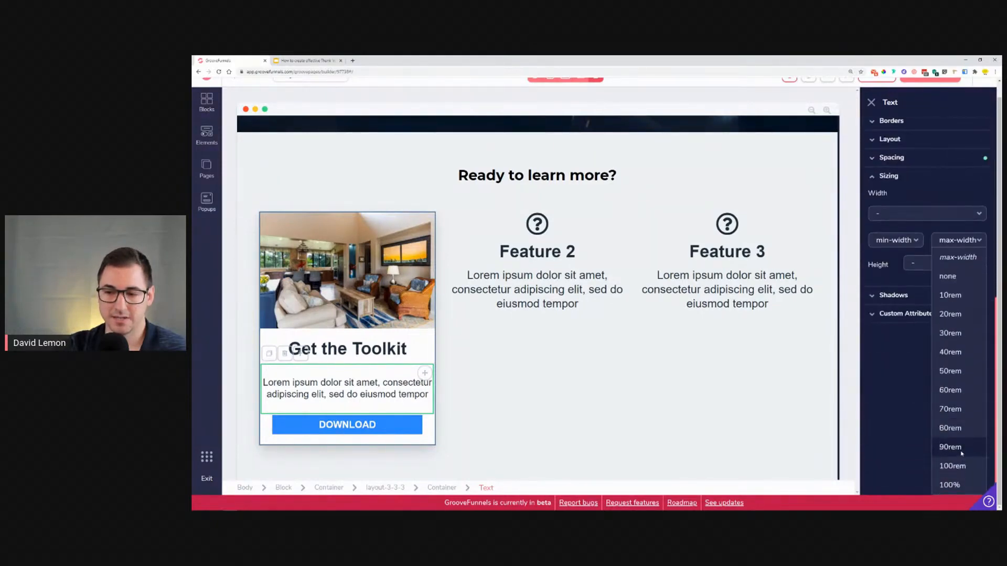
{"action": "left_click", "coordinate": [951, 353]}
{"action": "left_click", "coordinate": [962, 415]}
{"action": "scroll", "coordinate": [962, 415], "scroll_direction": "down", "scroll_amount": 3}
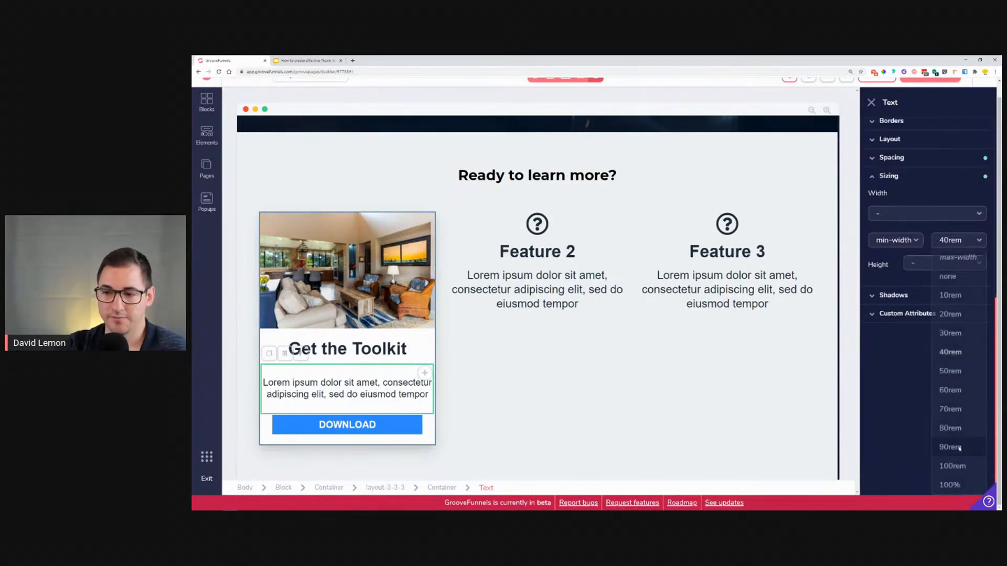
{"action": "left_click", "coordinate": [957, 321]}
{"action": "left_click", "coordinate": [959, 412]}
{"action": "left_click", "coordinate": [953, 342]}
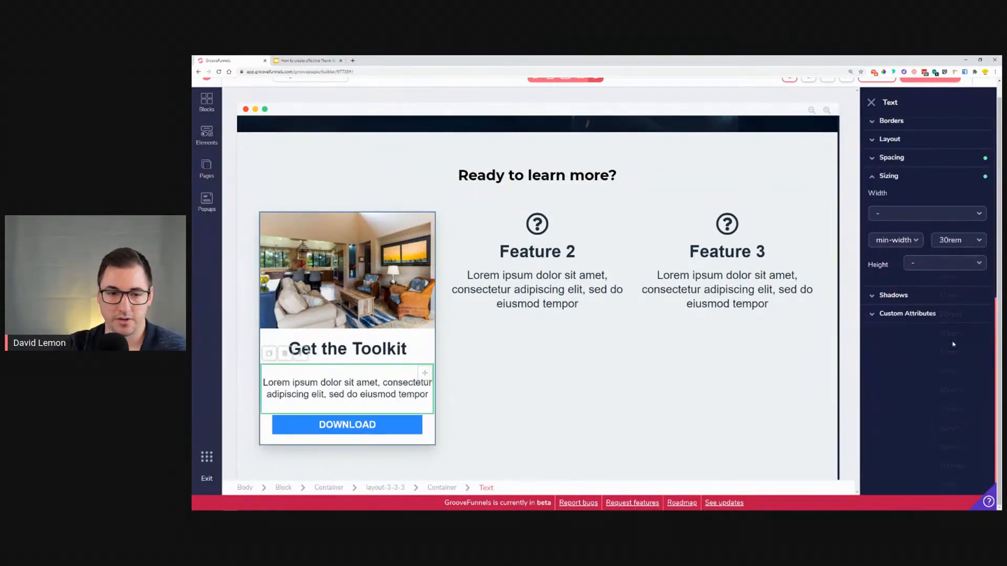
{"action": "left_click", "coordinate": [969, 419]}
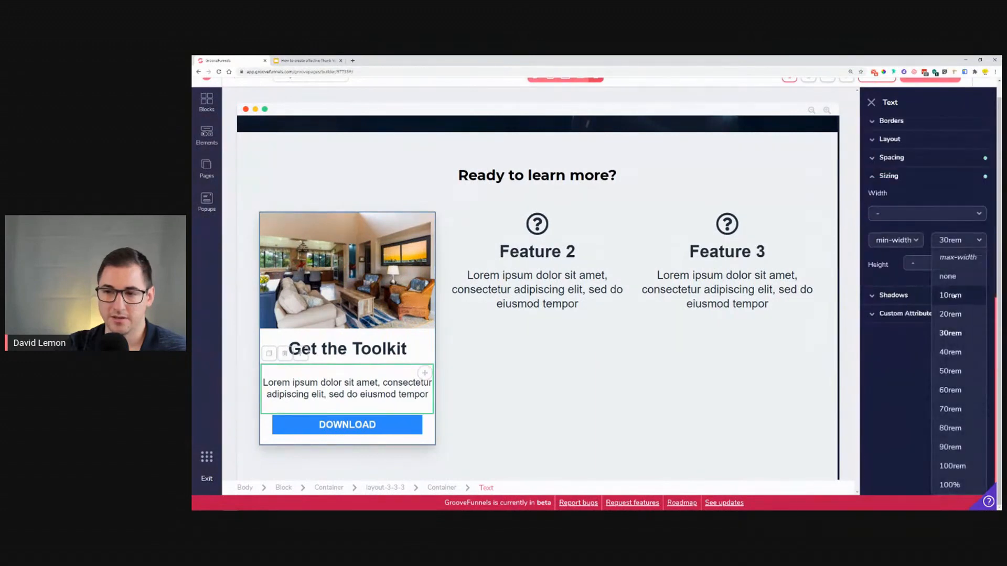
{"action": "left_click", "coordinate": [953, 277]}
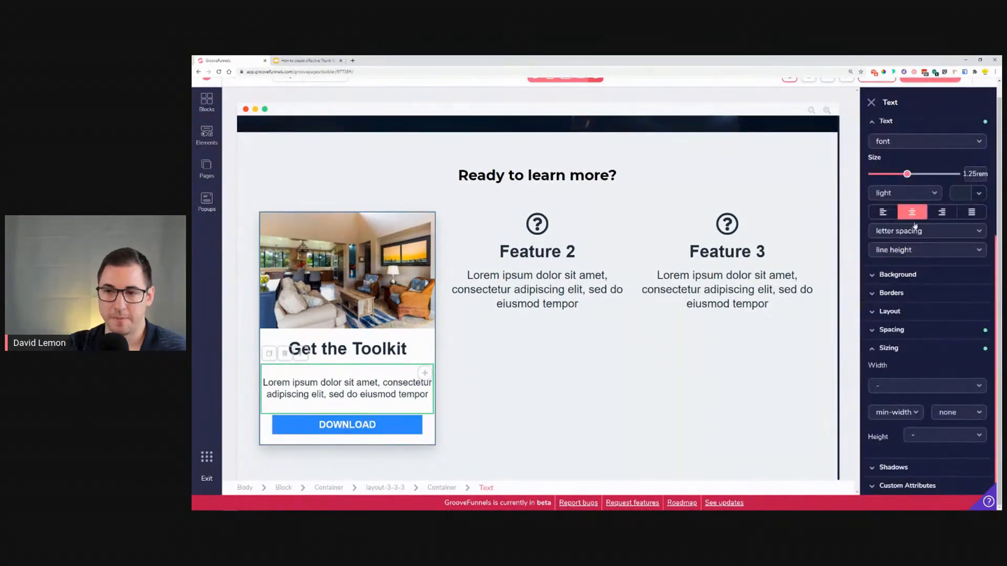
Step: Reduce the first feature description's text size to 1.125 rem
{"action": "left_click_drag", "start_coordinate": [906, 180], "coordinate": [903, 179]}
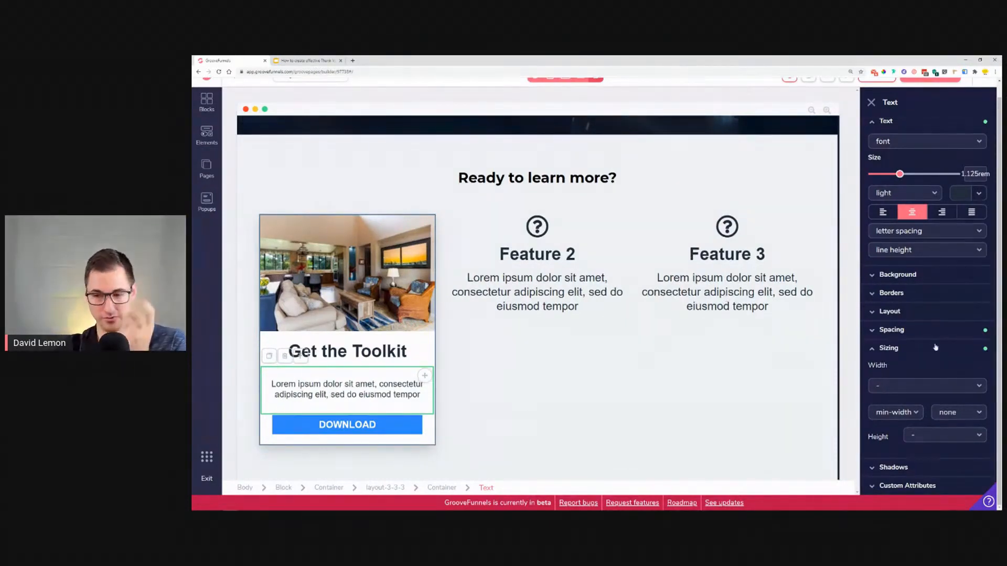
{"action": "left_click", "coordinate": [960, 414]}
{"action": "left_click", "coordinate": [950, 463]}
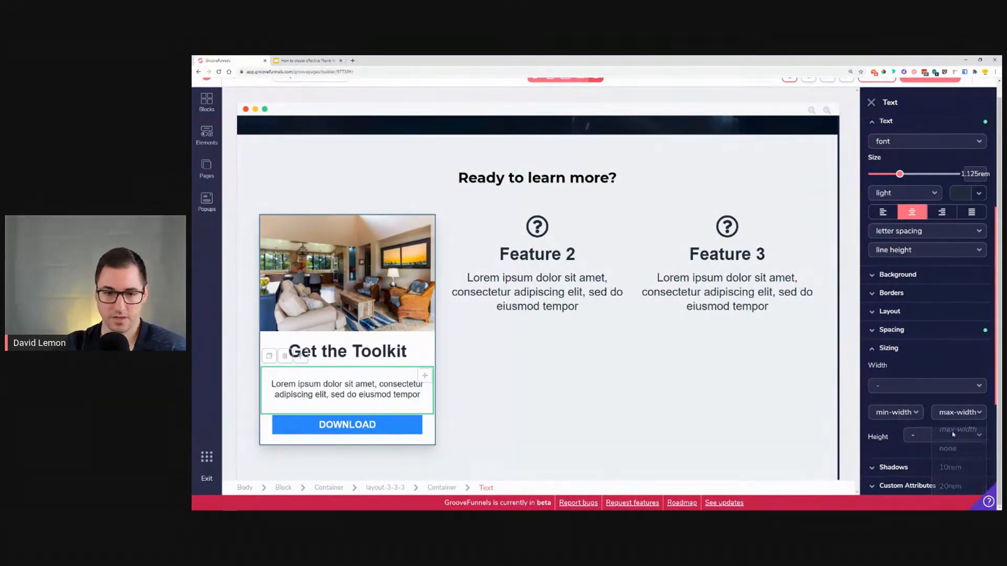
Step: Compare the feature card with the reference and select the enclosing features section block
{"action": "left_click", "coordinate": [353, 356]}
{"action": "left_click", "coordinate": [307, 61]}
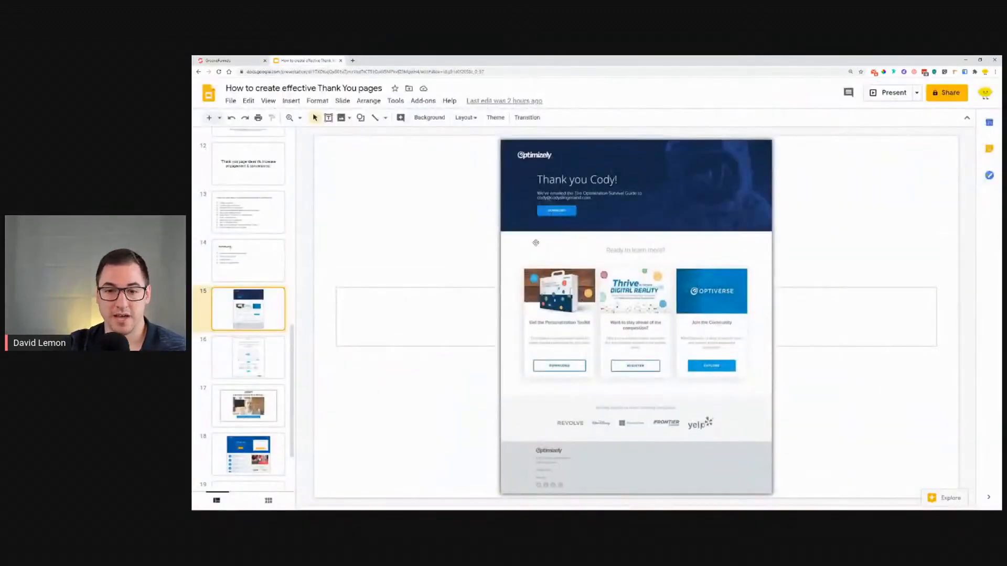
{"action": "left_click", "coordinate": [219, 60]}
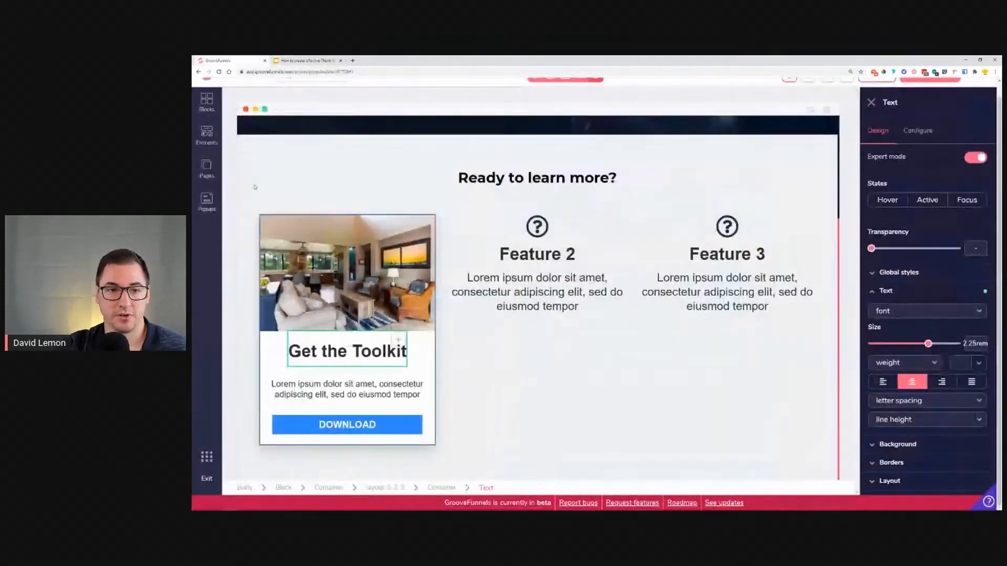
{"action": "left_click", "coordinate": [255, 188]}
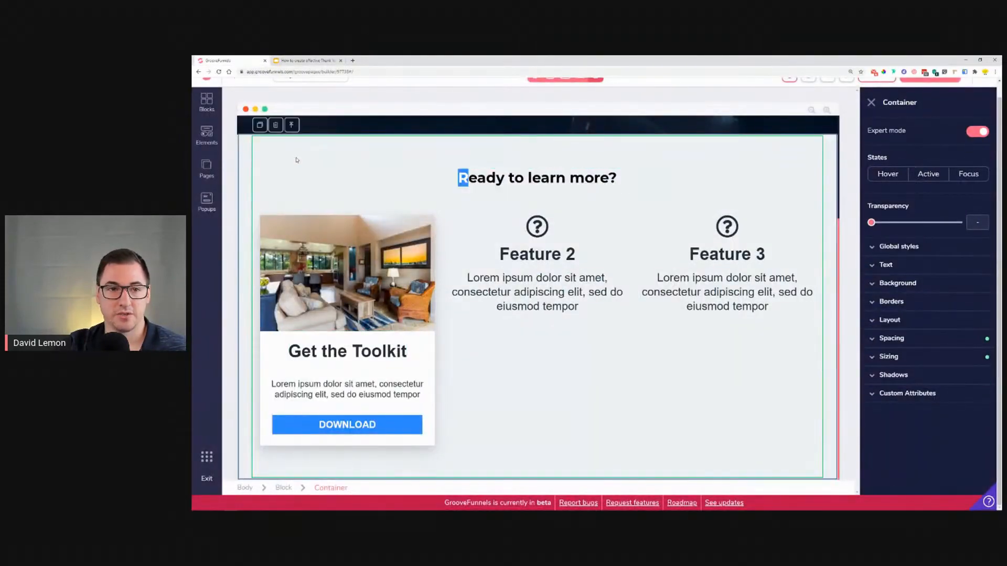
{"action": "left_click", "coordinate": [289, 134]}
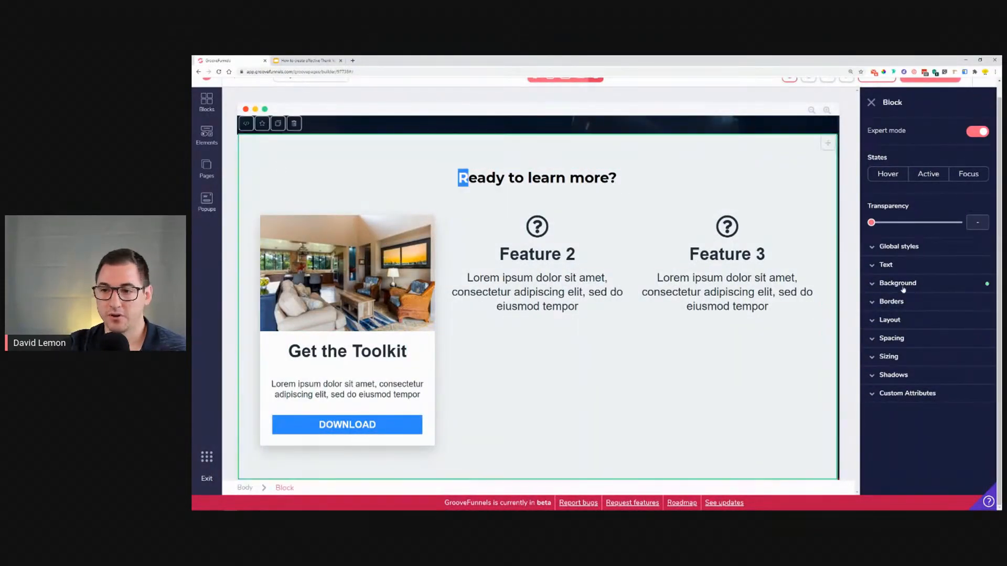
Step: Set the features section block's background colour to white #FFFFFF
{"action": "left_click", "coordinate": [984, 284]}
{"action": "left_click", "coordinate": [973, 304]}
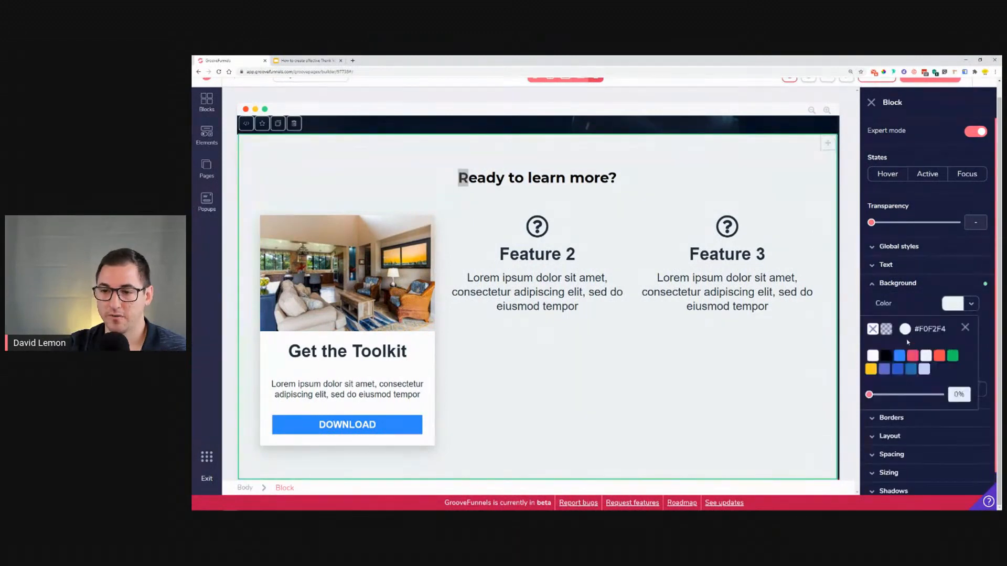
{"action": "left_click", "coordinate": [874, 356]}
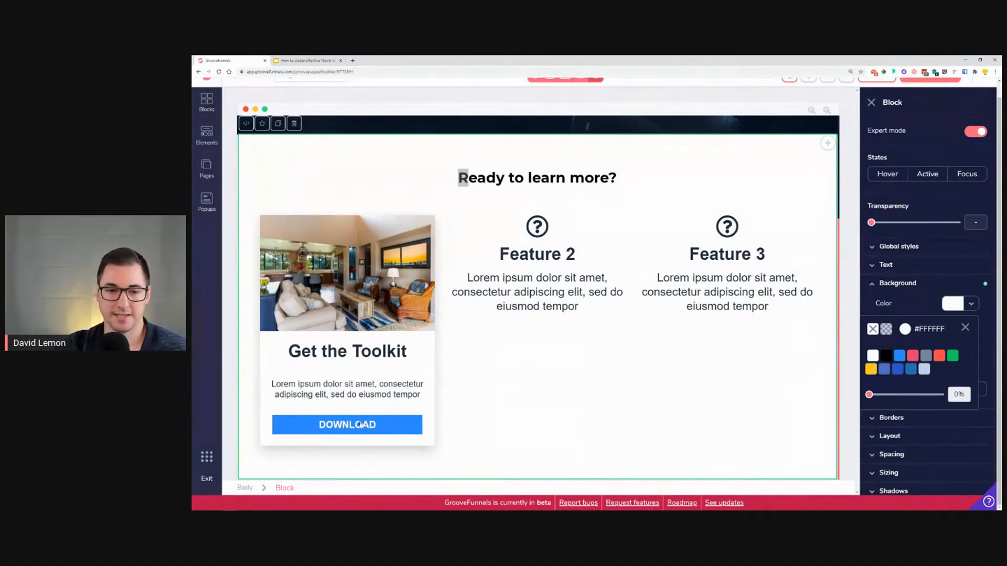
Step: Compare with the reference slide, then duplicate the first card's image and move the copy into the second feature column
{"action": "left_click", "coordinate": [303, 60]}
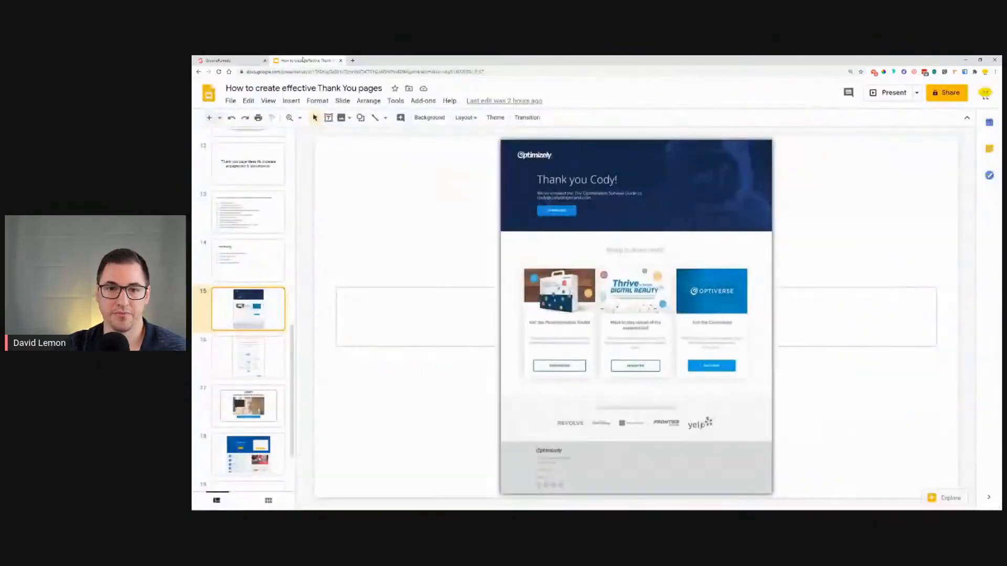
{"action": "left_click", "coordinate": [230, 60]}
{"action": "left_click", "coordinate": [281, 243]}
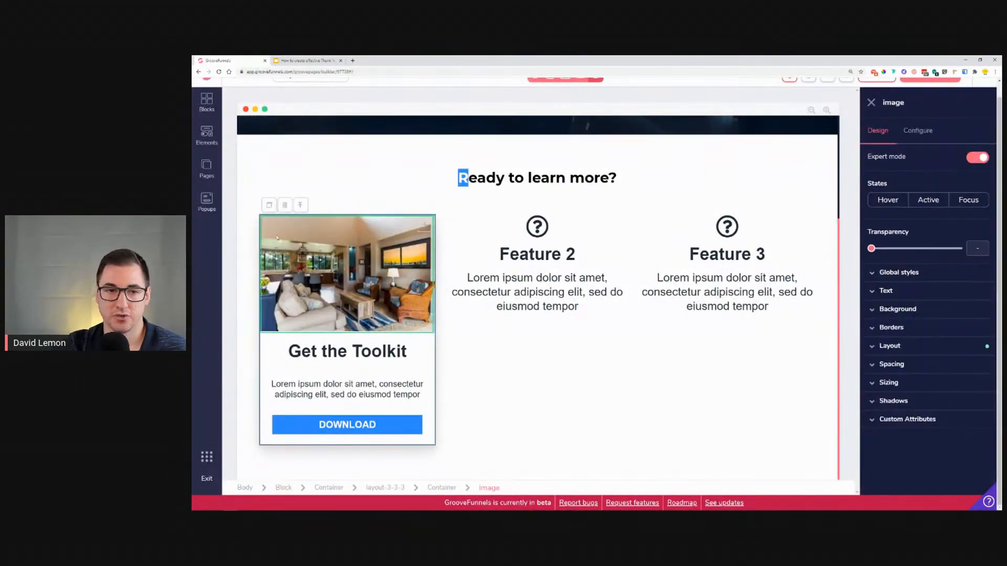
{"action": "left_click", "coordinate": [268, 206]}
{"action": "left_click_drag", "start_coordinate": [426, 341], "coordinate": [618, 330]}
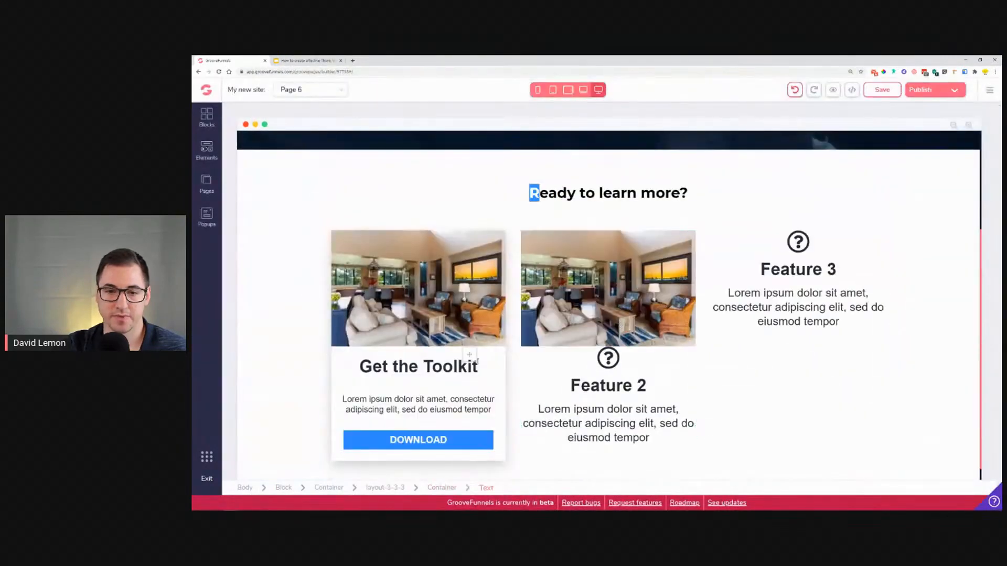
Step: Delete the question-mark icon from the second feature column
{"action": "left_click", "coordinate": [608, 358]}
{"action": "left_click", "coordinate": [548, 337]}
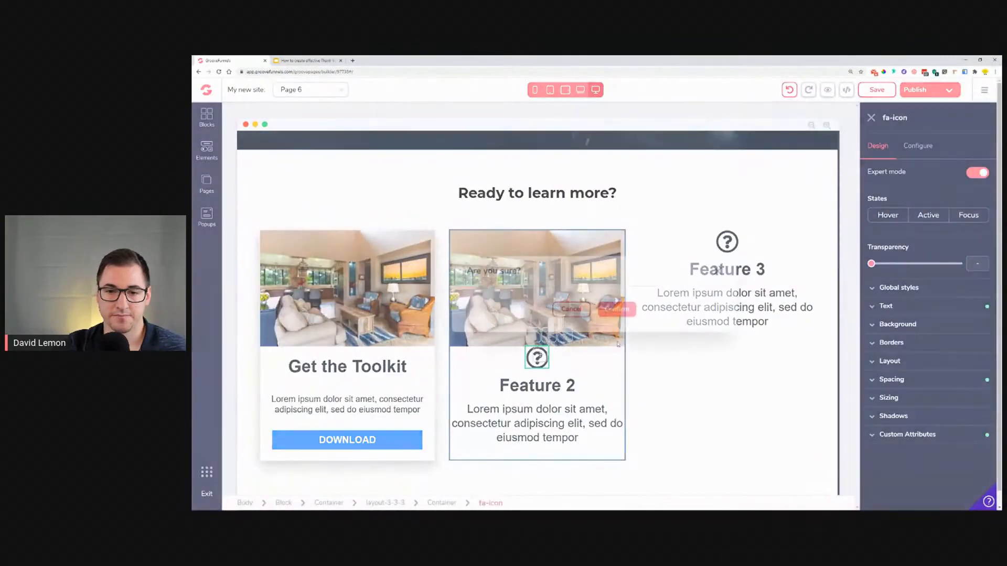
{"action": "left_click", "coordinate": [613, 308]}
Step: Replace the second feature's heading with a copy of the "Get the Toolkit" heading
{"action": "left_click", "coordinate": [405, 370]}
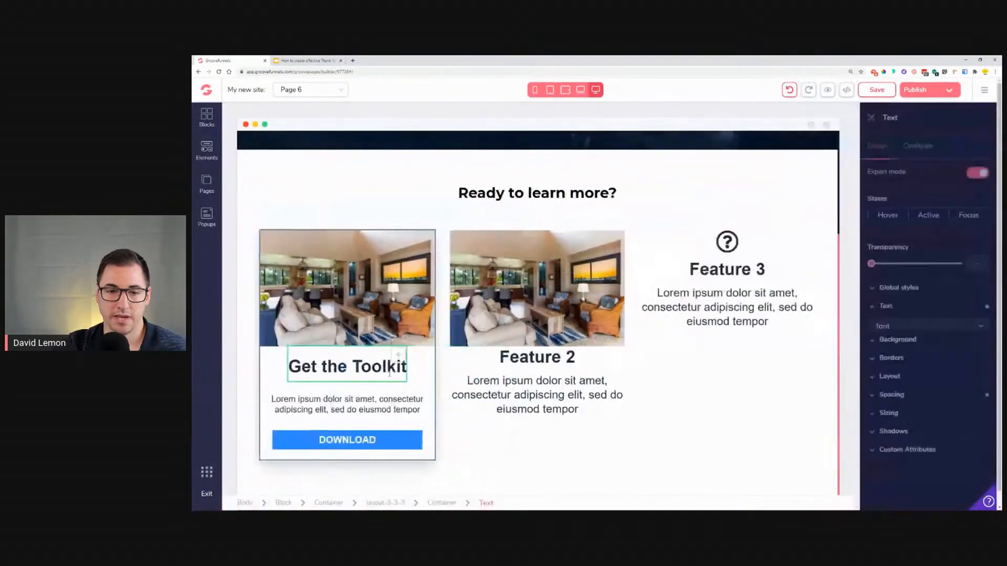
{"action": "left_click", "coordinate": [311, 336]}
{"action": "left_click_drag", "start_coordinate": [411, 400], "coordinate": [530, 362]}
{"action": "left_click", "coordinate": [612, 397]}
{"action": "left_click", "coordinate": [531, 369]}
{"action": "left_click", "coordinate": [615, 309]}
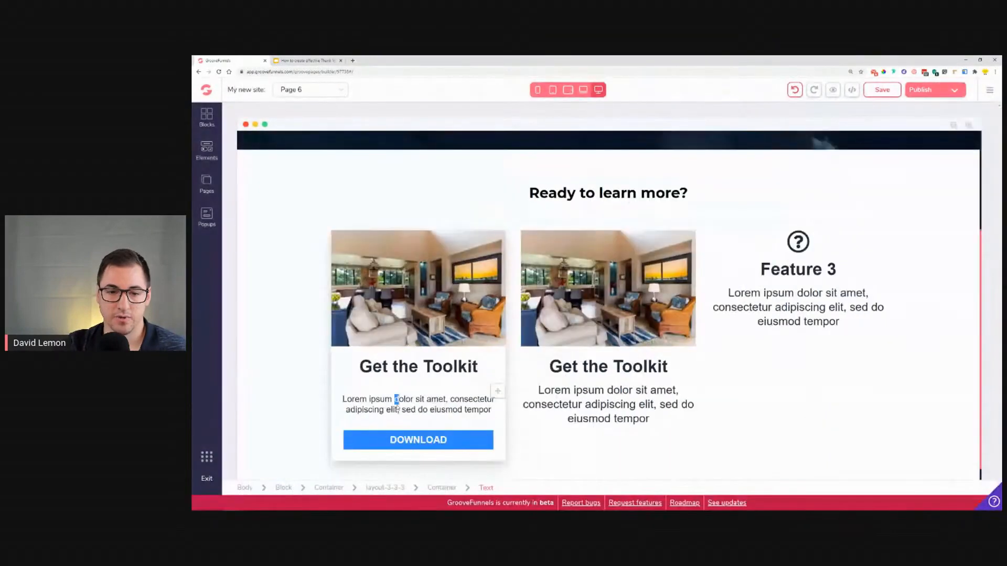
Step: Replace the second feature's description with a copy of the first card's description text
{"action": "left_click", "coordinate": [396, 404]}
{"action": "left_click", "coordinate": [270, 371]}
{"action": "left_click", "coordinate": [427, 443]}
{"action": "left_click_drag", "start_coordinate": [429, 442], "coordinate": [567, 441]}
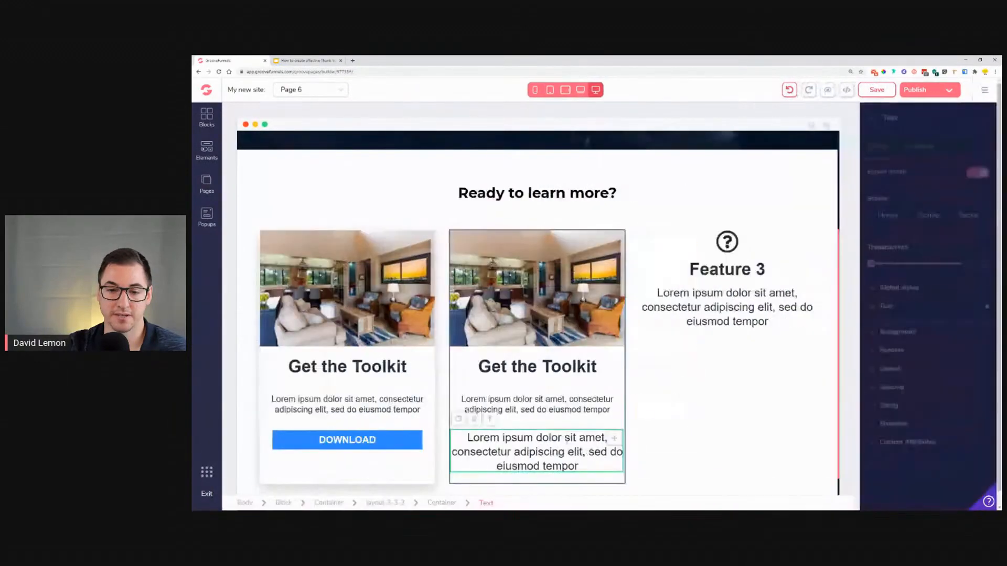
{"action": "left_click", "coordinate": [474, 420]}
{"action": "key", "text": "Return"}
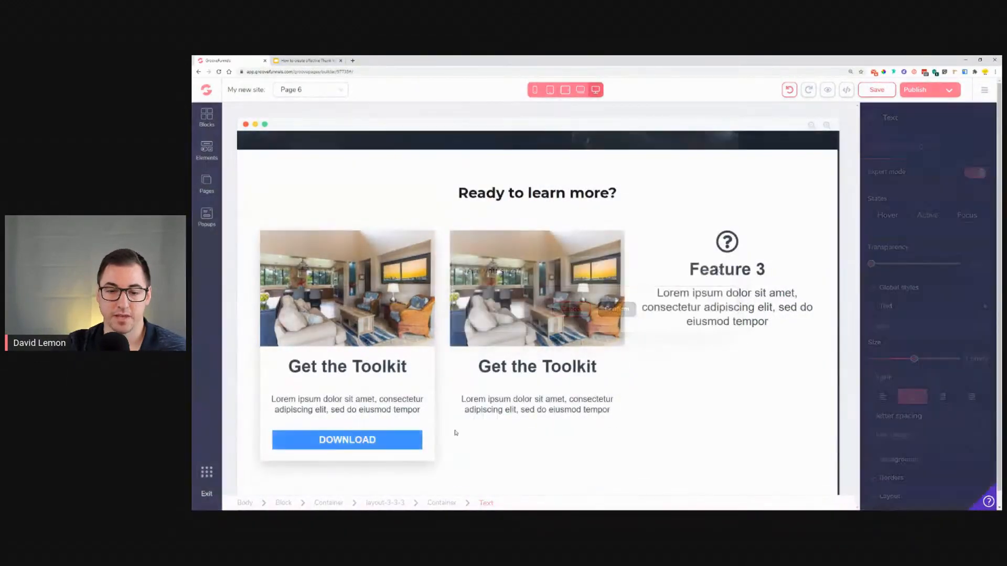
Step: Duplicate the DOWNLOAD button and move the copy into the second feature column
{"action": "left_click", "coordinate": [310, 439]}
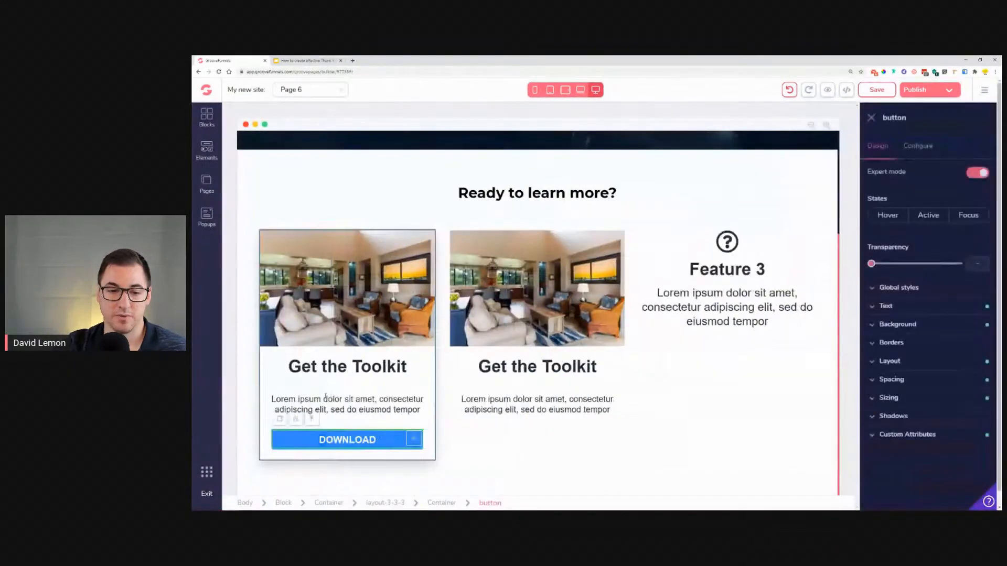
{"action": "left_click", "coordinate": [280, 424]}
{"action": "left_click_drag", "start_coordinate": [413, 459], "coordinate": [619, 445]}
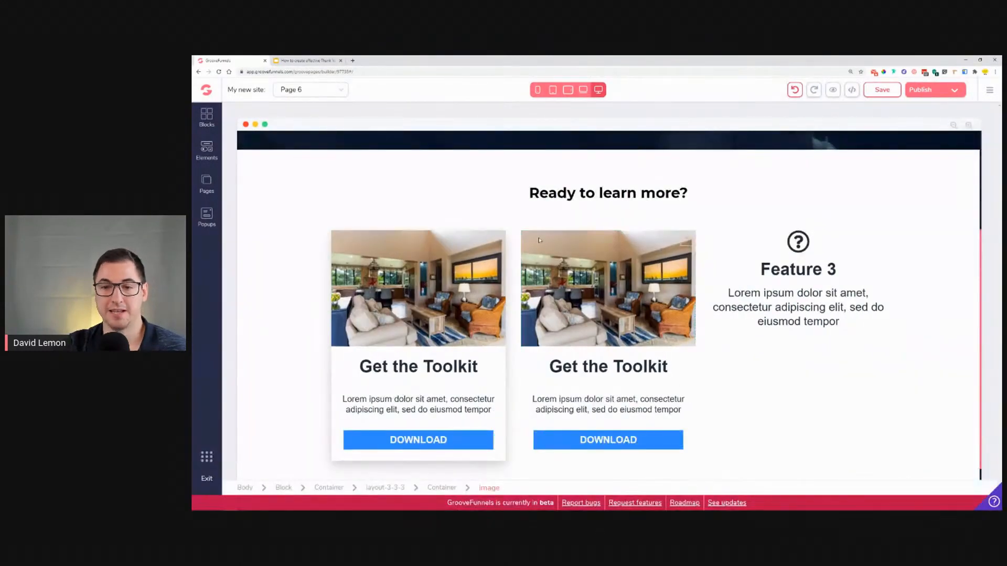
Step: Clear the second feature container's background colour and apply the lg shadow to it
{"action": "left_click", "coordinate": [685, 383]}
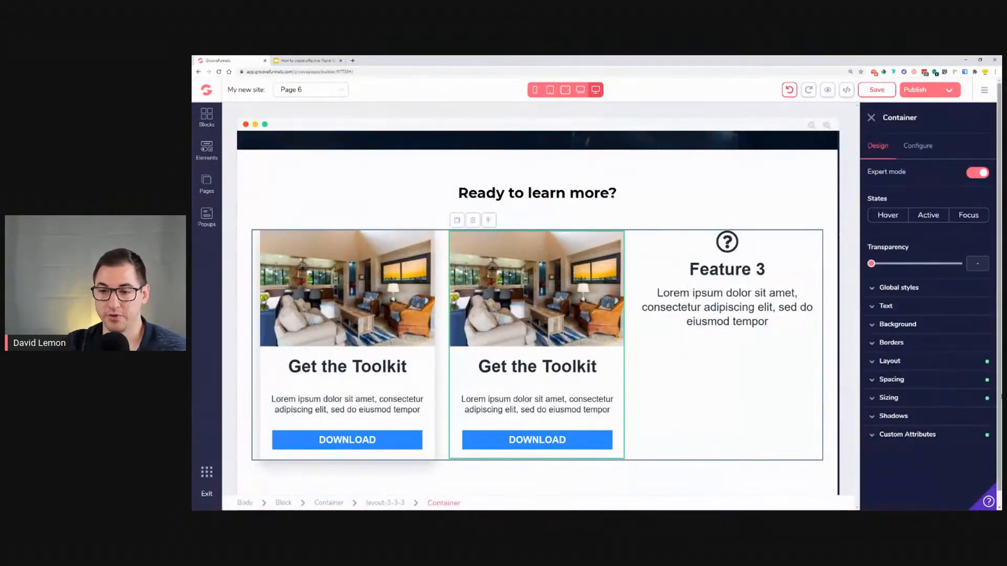
{"action": "left_click", "coordinate": [897, 324]}
{"action": "left_click", "coordinate": [952, 344]}
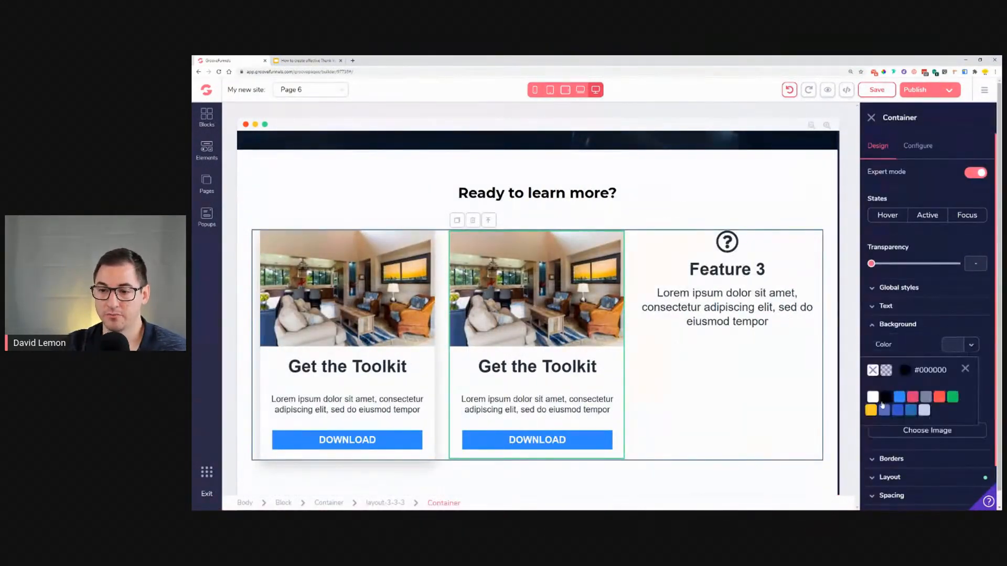
{"action": "left_click", "coordinate": [964, 369]}
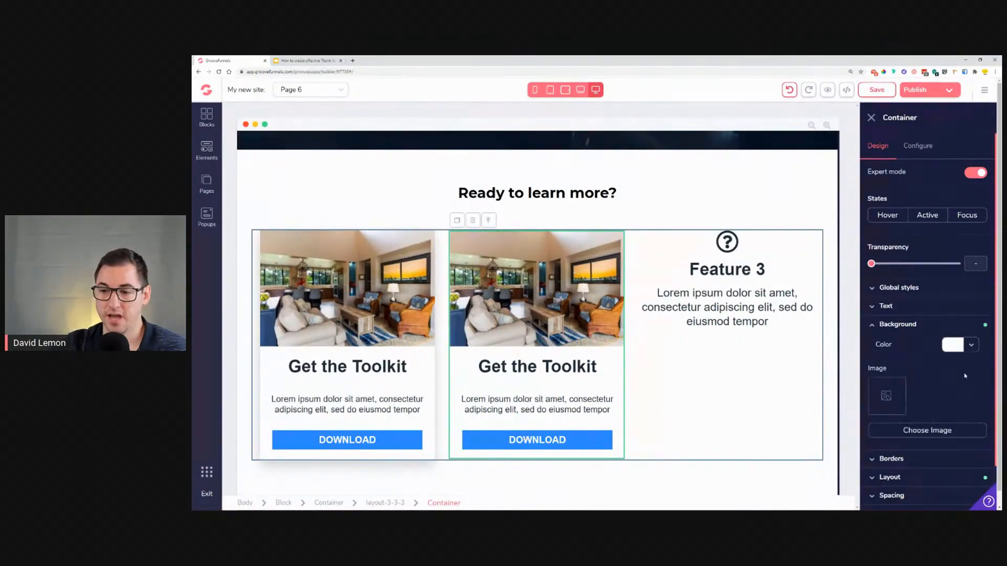
{"action": "scroll", "coordinate": [934, 412], "scroll_direction": "down", "scroll_amount": 1}
{"action": "left_click", "coordinate": [894, 483]}
{"action": "scroll", "coordinate": [918, 472], "scroll_direction": "down", "scroll_amount": 2}
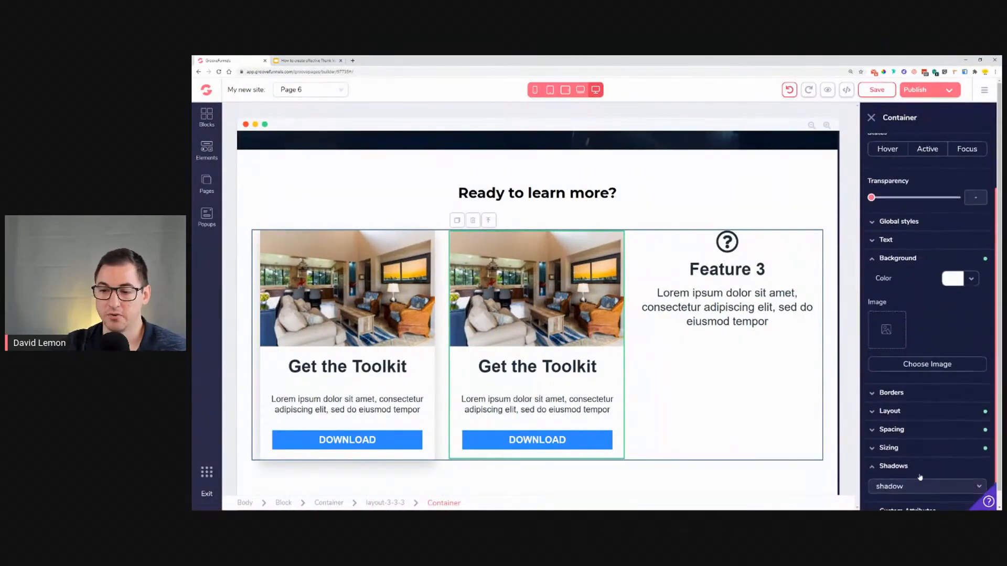
{"action": "left_click", "coordinate": [920, 477]}
{"action": "left_click", "coordinate": [908, 428]}
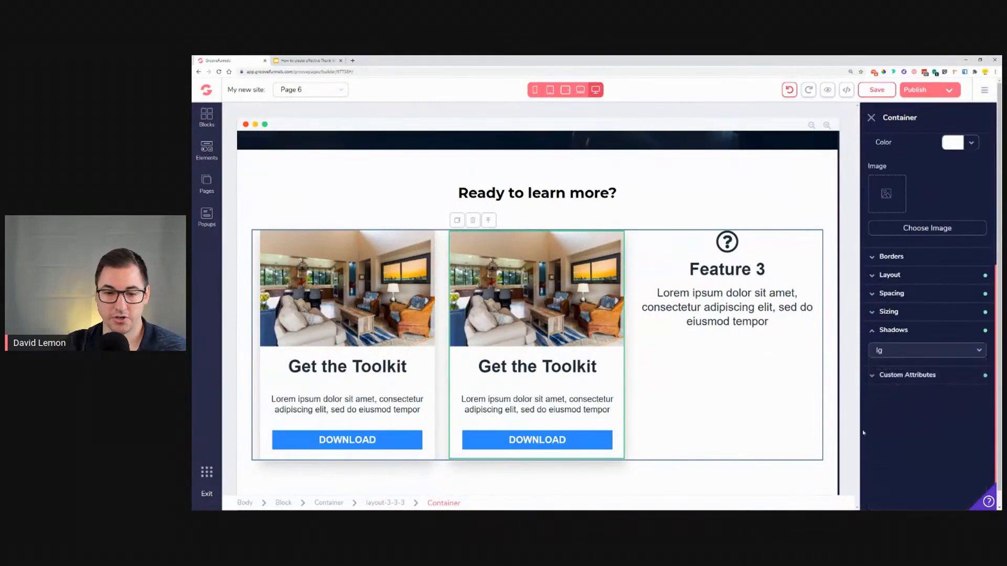
Step: Duplicate the second column's image and move the copy into the third feature column
{"action": "left_click", "coordinate": [661, 414]}
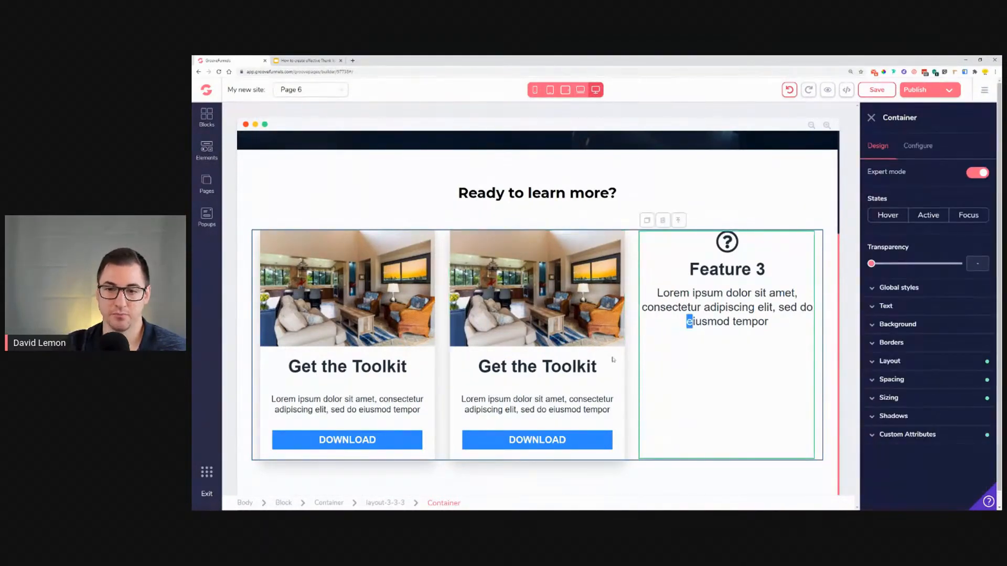
{"action": "left_click", "coordinate": [570, 318]}
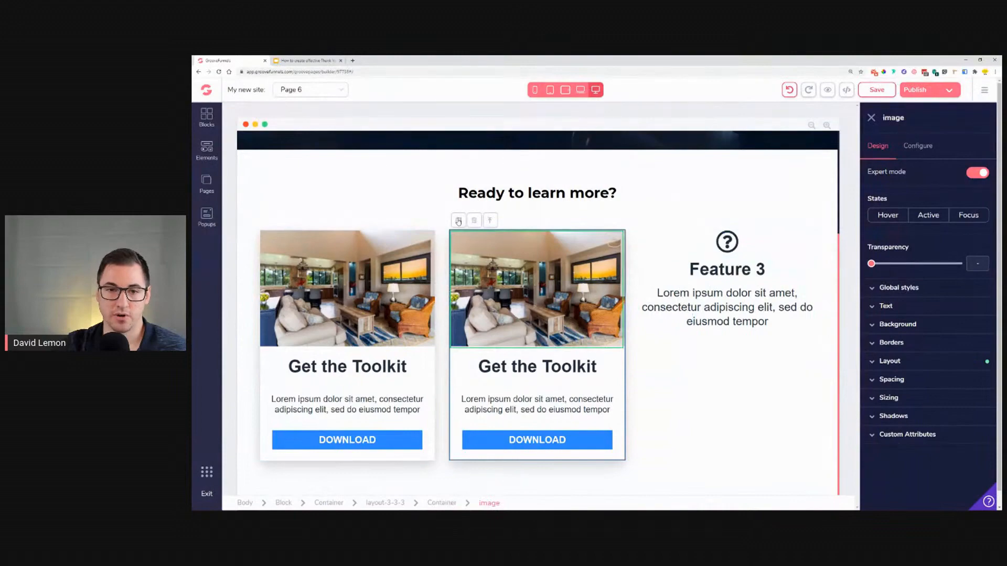
{"action": "left_click", "coordinate": [460, 219]}
{"action": "left_click_drag", "start_coordinate": [611, 353], "coordinate": [795, 363]}
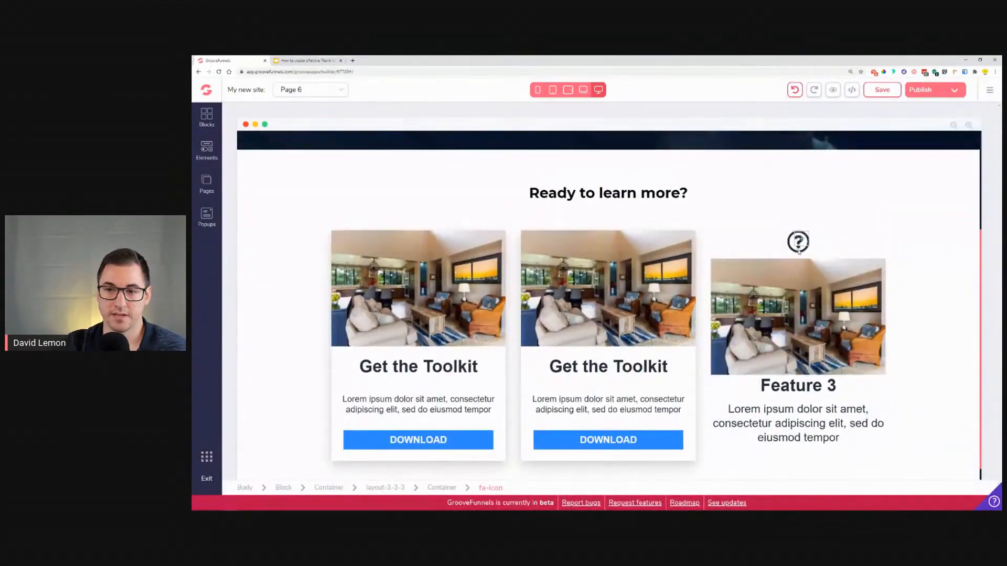
Step: Delete the question-mark icon from the third feature column
{"action": "left_click", "coordinate": [798, 241]}
{"action": "left_click", "coordinate": [739, 221]}
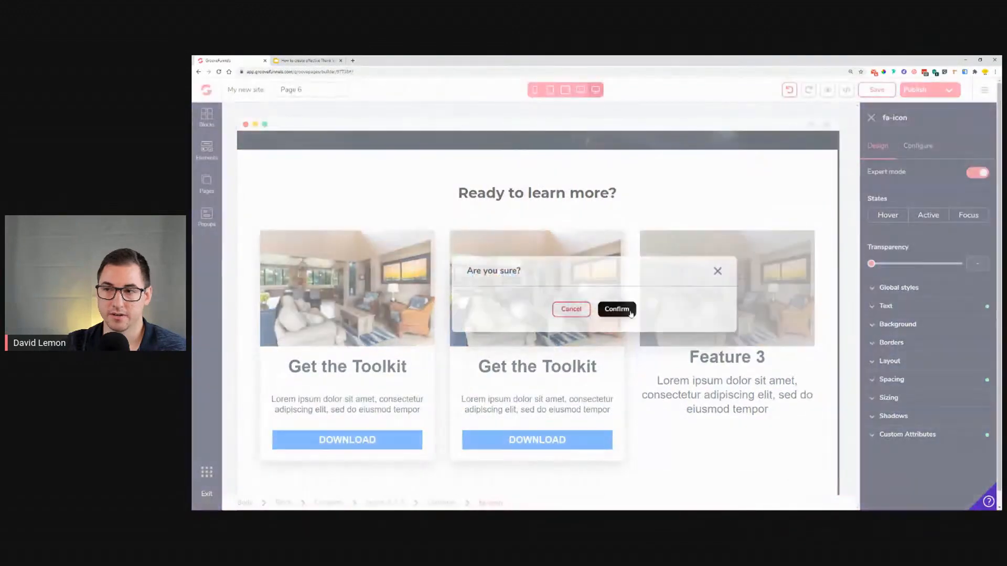
{"action": "left_click", "coordinate": [617, 310]}
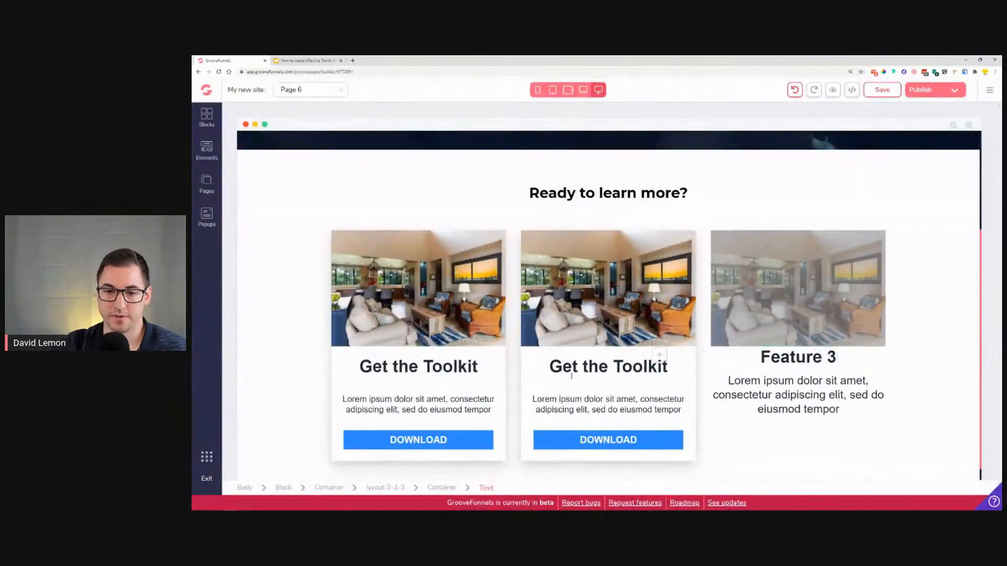
Step: Replace the third feature's heading with a copy of the "Get the Toolkit" heading
{"action": "left_click", "coordinate": [575, 367]}
{"action": "left_click_drag", "start_coordinate": [486, 335], "coordinate": [692, 392]}
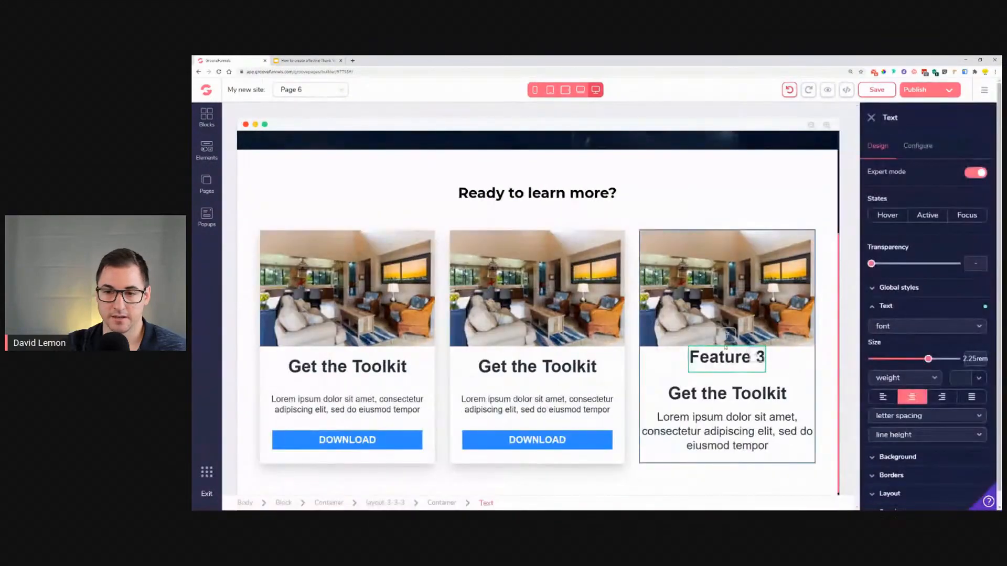
{"action": "left_click", "coordinate": [727, 335]}
{"action": "left_click", "coordinate": [616, 308]}
Step: Replace the third feature's description with a copy of the card description text
{"action": "left_click", "coordinate": [559, 399]}
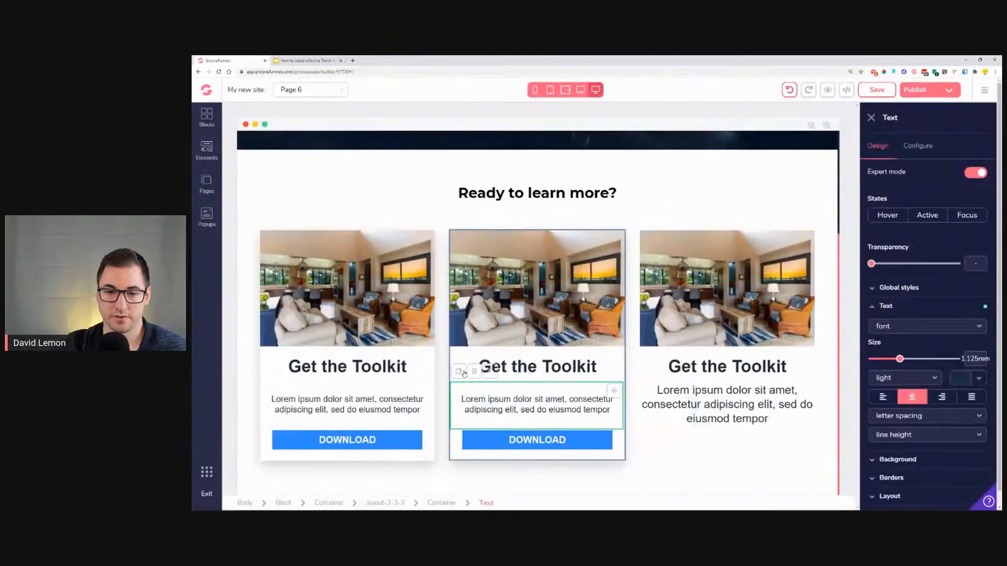
{"action": "left_click_drag", "start_coordinate": [490, 382], "coordinate": [799, 439]}
{"action": "left_click", "coordinate": [799, 438]}
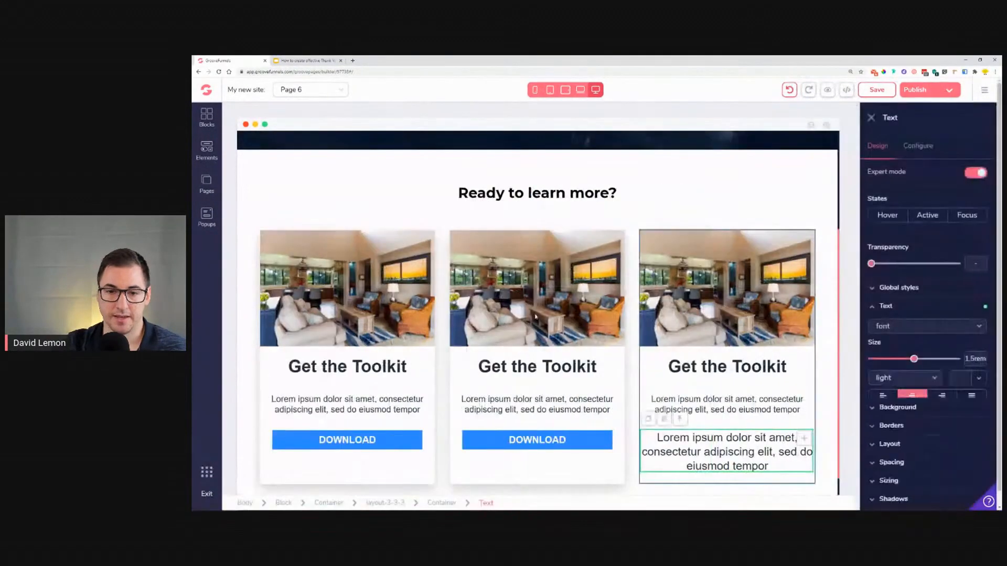
{"action": "left_click", "coordinate": [681, 419]}
{"action": "left_click", "coordinate": [615, 307]}
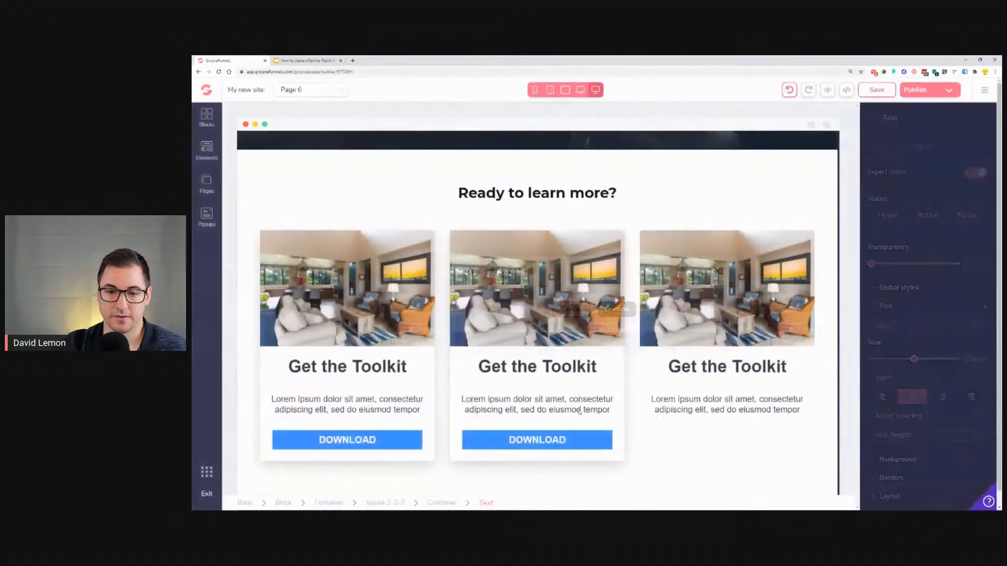
Step: Duplicate the DOWNLOAD button and move the copy into the third feature column
{"action": "left_click", "coordinate": [537, 440]}
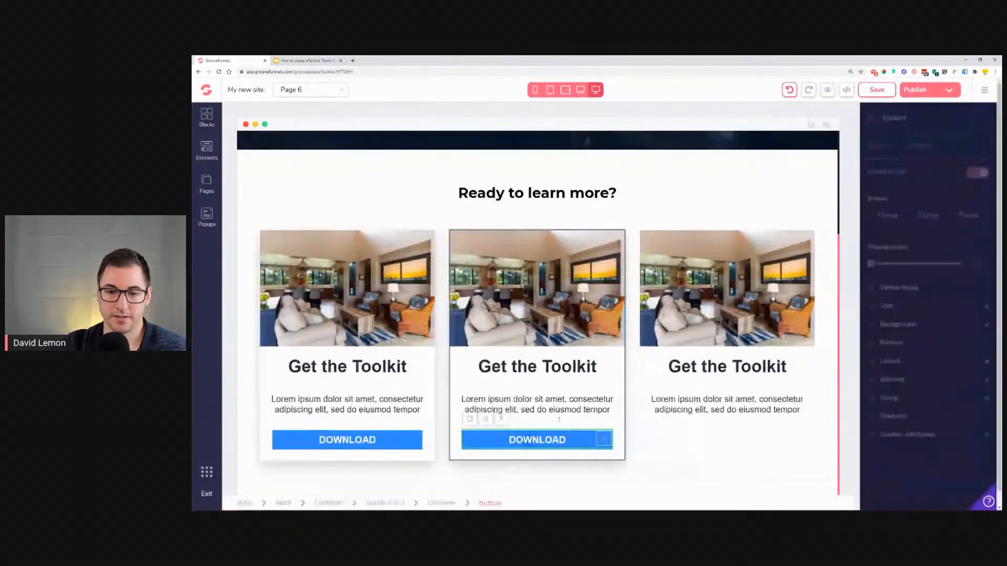
{"action": "left_click", "coordinate": [474, 420]}
{"action": "left_click_drag", "start_coordinate": [604, 457], "coordinate": [730, 440]}
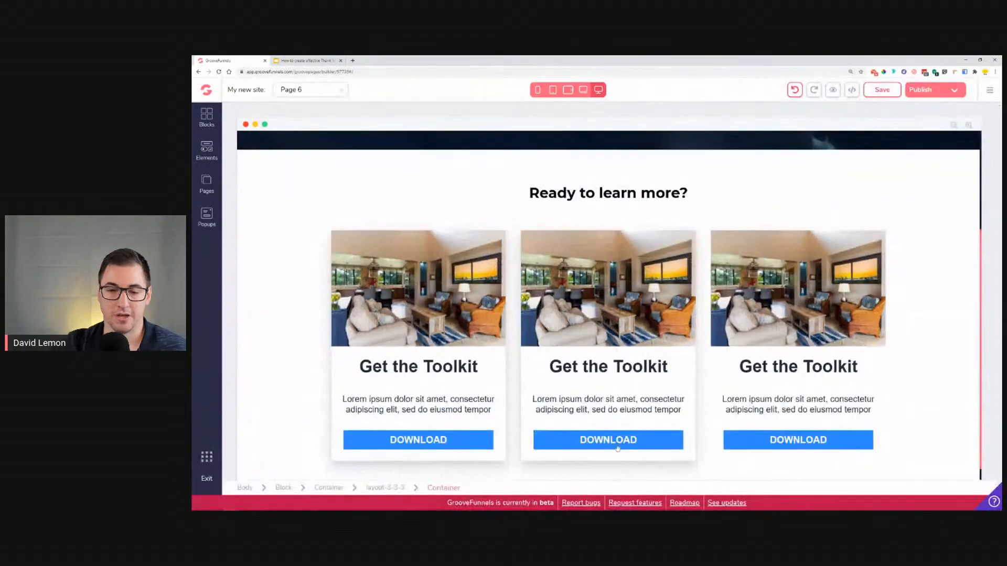
Step: Compare with the reference, then give the third feature container a white #FFFFFF background and the lg shadow
{"action": "left_click", "coordinate": [305, 59]}
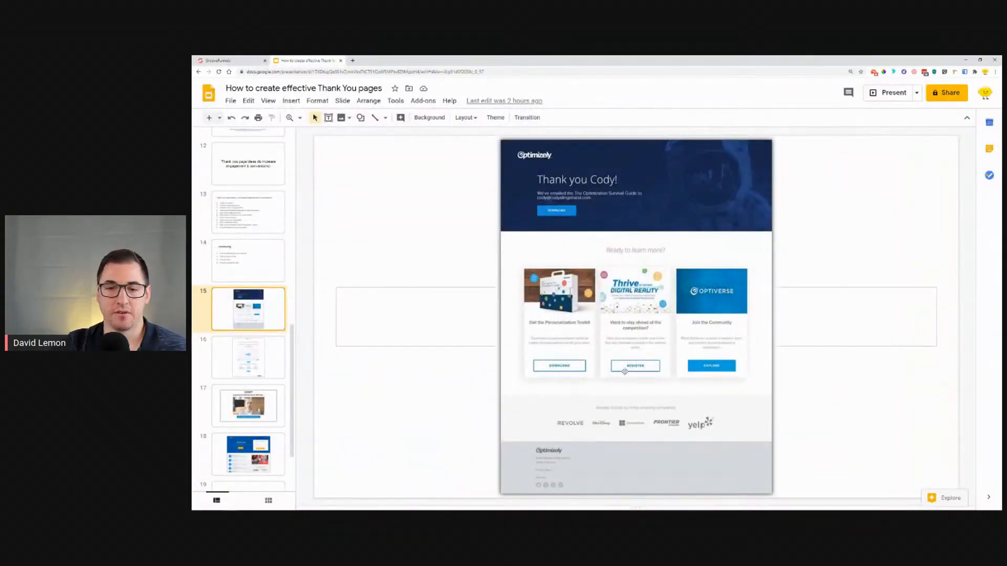
{"action": "left_click", "coordinate": [226, 61]}
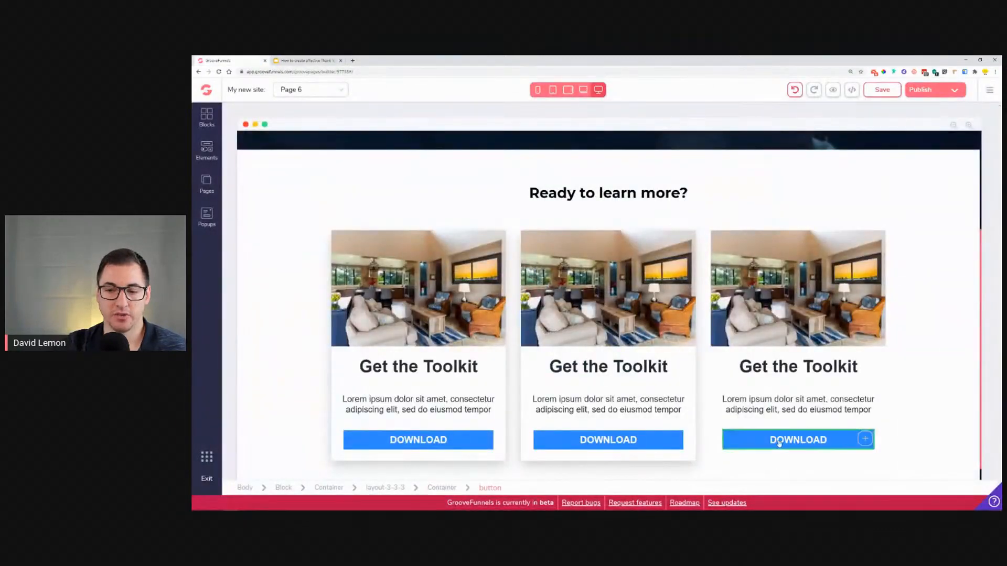
{"action": "left_click_drag", "start_coordinate": [721, 368], "coordinate": [750, 367]}
{"action": "left_click", "coordinate": [721, 368]}
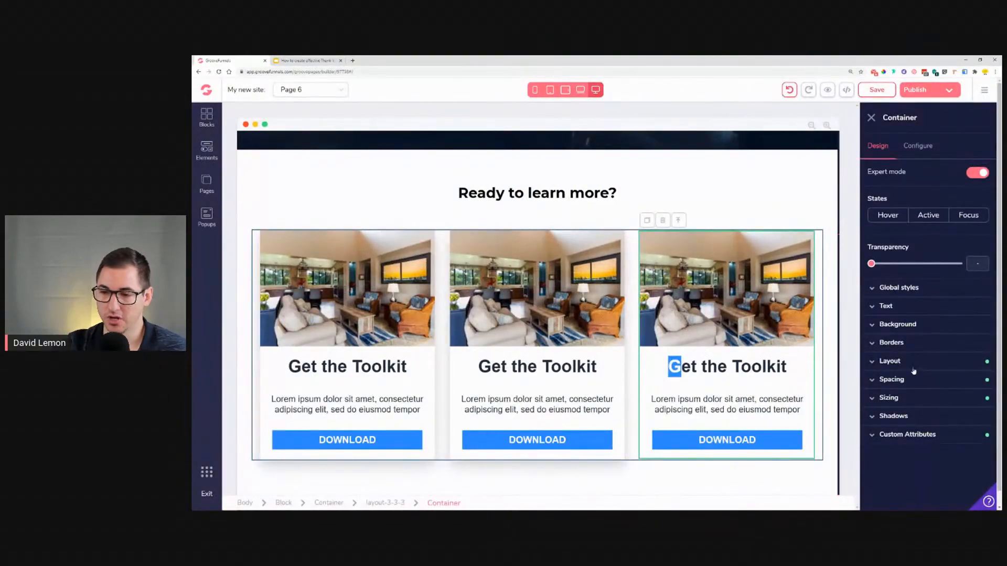
{"action": "left_click", "coordinate": [916, 333]}
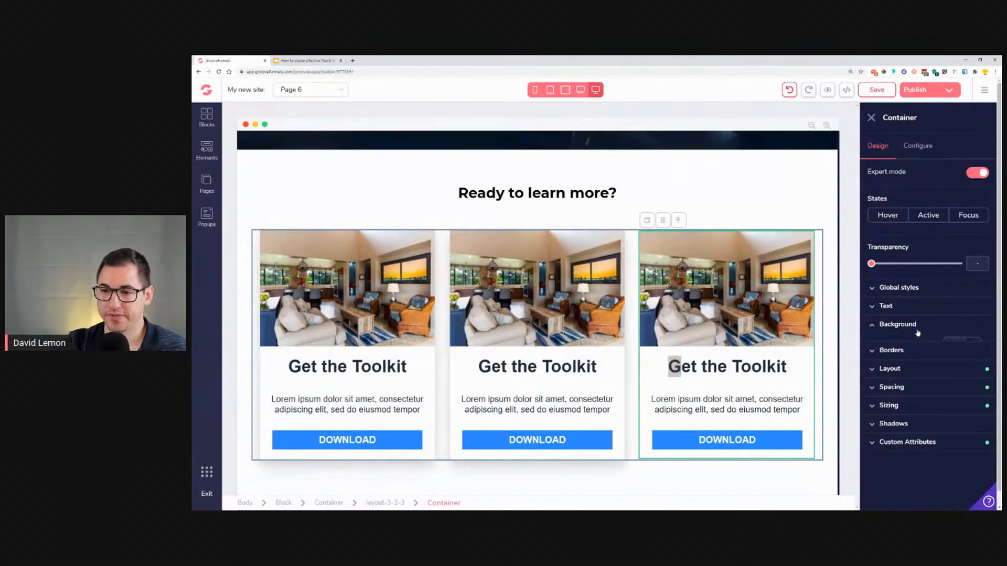
{"action": "left_click", "coordinate": [970, 346]}
{"action": "left_click", "coordinate": [873, 398]}
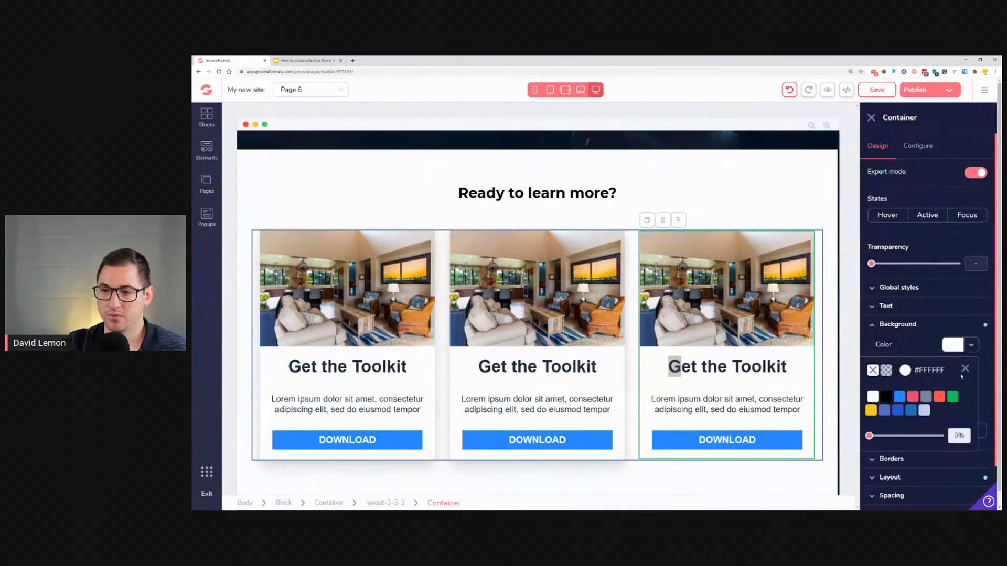
{"action": "left_click", "coordinate": [965, 369]}
{"action": "scroll", "coordinate": [926, 437], "scroll_direction": "down", "scroll_amount": 1}
{"action": "left_click", "coordinate": [917, 483]}
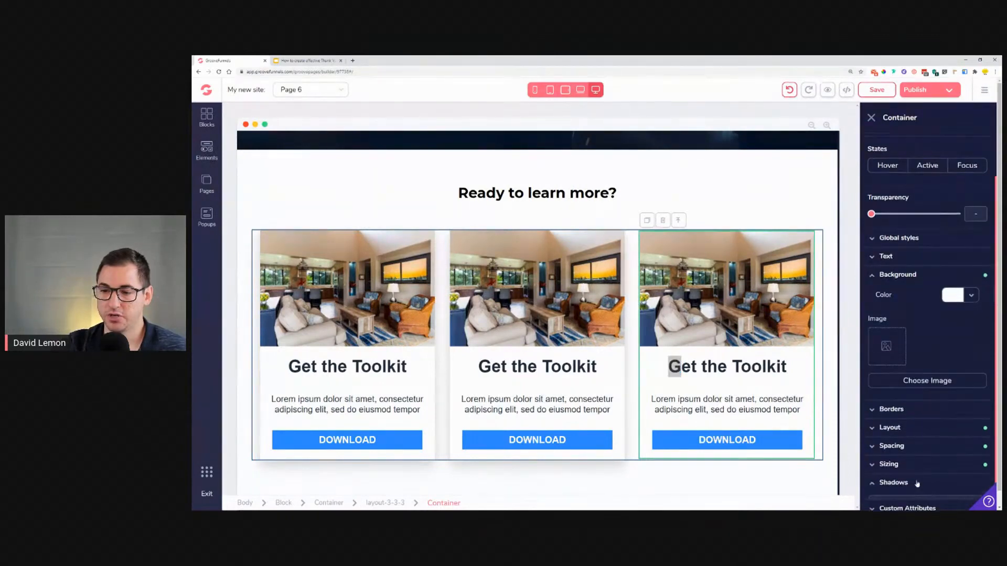
{"action": "scroll", "coordinate": [917, 485], "scroll_direction": "down", "scroll_amount": 1}
{"action": "left_click", "coordinate": [915, 485]}
{"action": "scroll", "coordinate": [913, 485], "scroll_direction": "down", "scroll_amount": 2}
{"action": "left_click", "coordinate": [901, 431]}
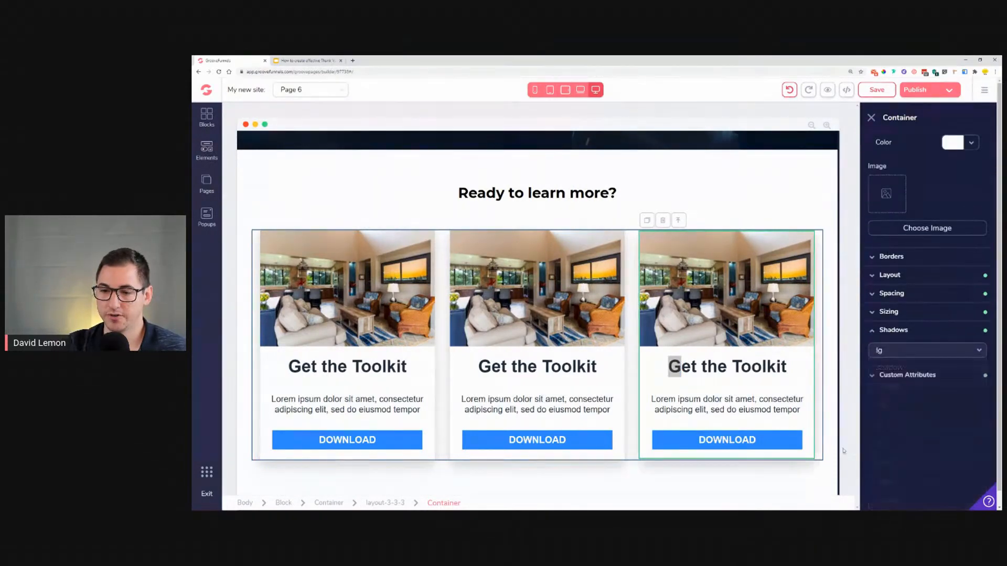
Step: Give the third feature's DOWNLOAD button a 2px border in blue #2E8CFF
{"action": "left_click", "coordinate": [754, 449]}
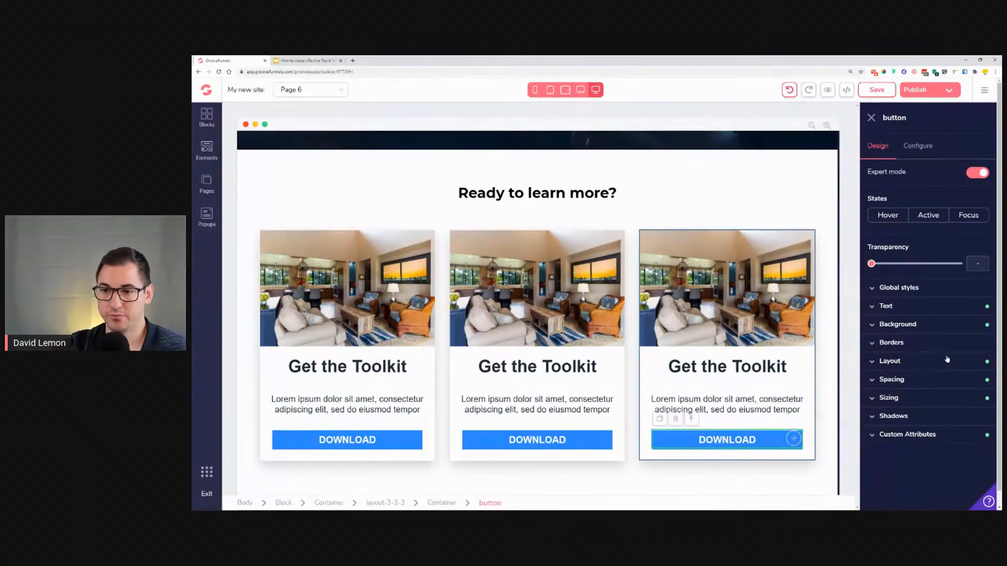
{"action": "left_click", "coordinate": [924, 344]}
{"action": "left_click", "coordinate": [880, 445]}
{"action": "scroll", "coordinate": [892, 420], "scroll_direction": "down", "scroll_amount": 2}
{"action": "left_click", "coordinate": [913, 383]}
{"action": "scroll", "coordinate": [919, 417], "scroll_direction": "down", "scroll_amount": 1}
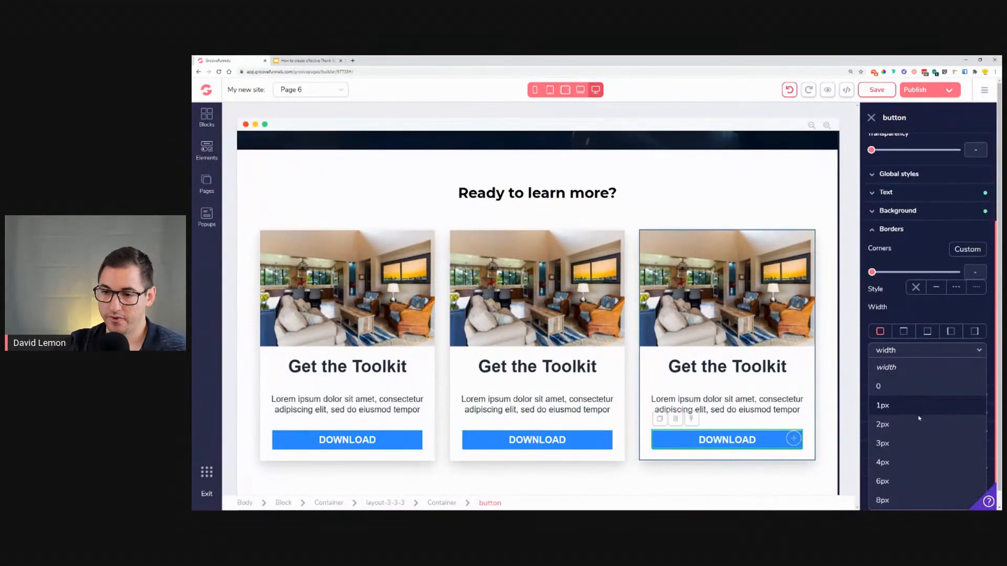
{"action": "left_click", "coordinate": [918, 424]}
{"action": "left_click", "coordinate": [980, 403]}
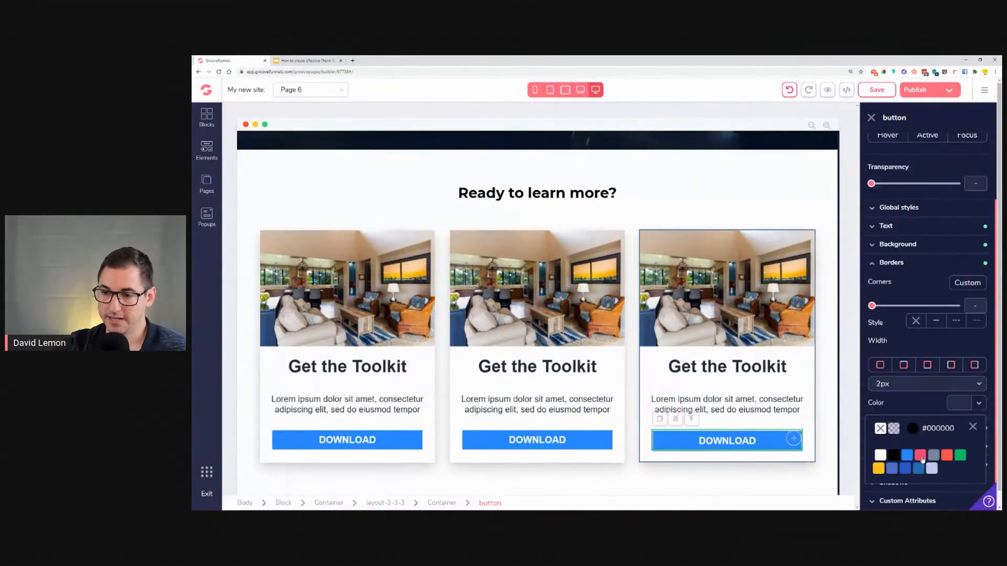
{"action": "scroll", "coordinate": [904, 437], "scroll_direction": "down", "scroll_amount": 1}
{"action": "left_click", "coordinate": [907, 471]}
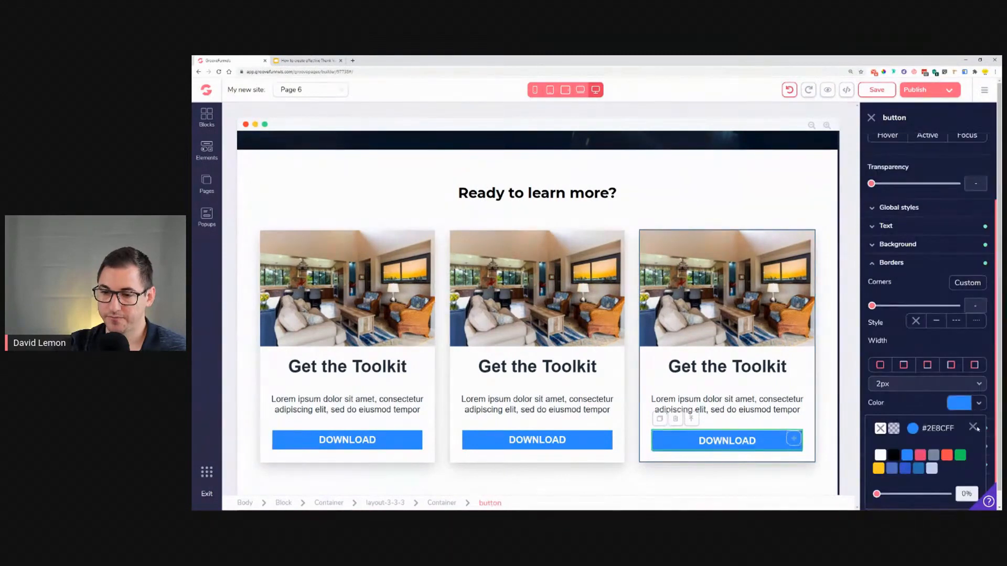
{"action": "left_click", "coordinate": [974, 427]}
Step: Set the third button's background colour to white #FFFFFF and its text colour to blue
{"action": "left_click", "coordinate": [922, 248]}
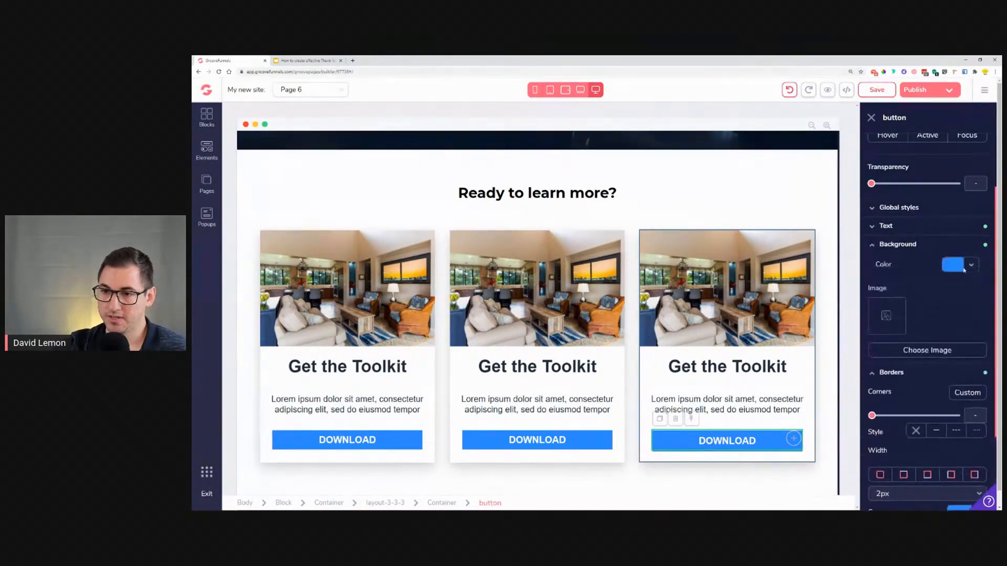
{"action": "left_click", "coordinate": [965, 265]}
{"action": "left_click", "coordinate": [873, 290]}
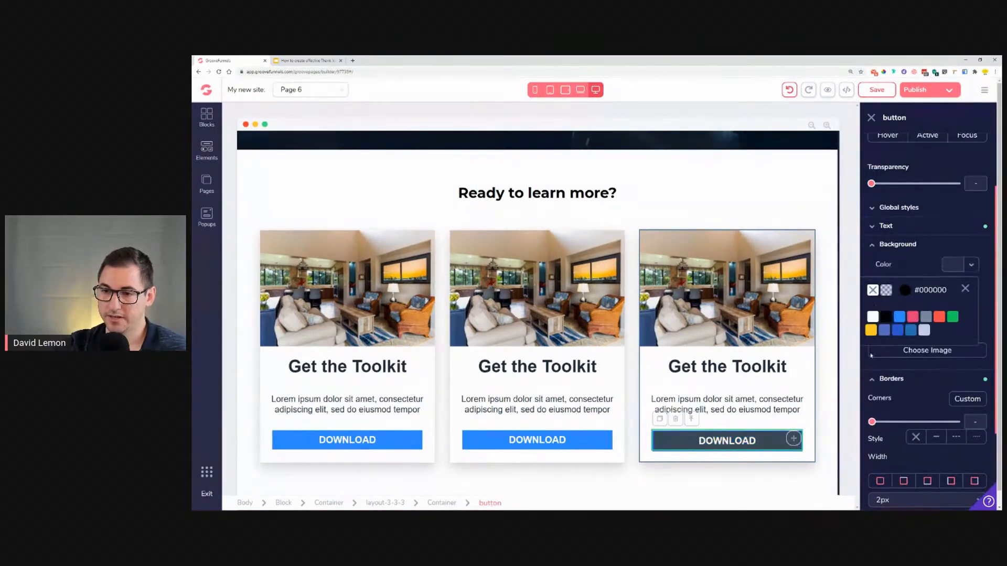
{"action": "left_click", "coordinate": [875, 318]}
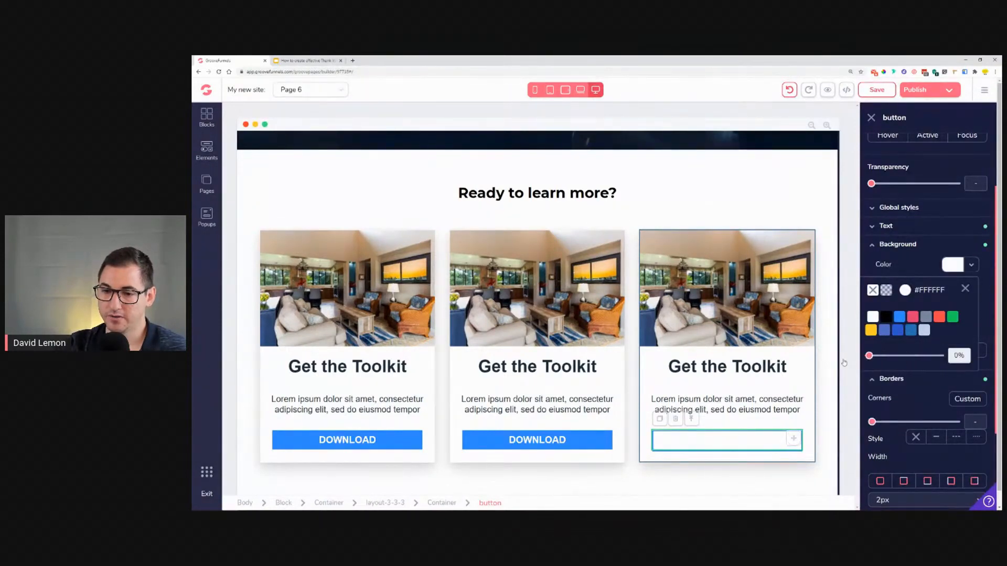
{"action": "left_click", "coordinate": [965, 290]}
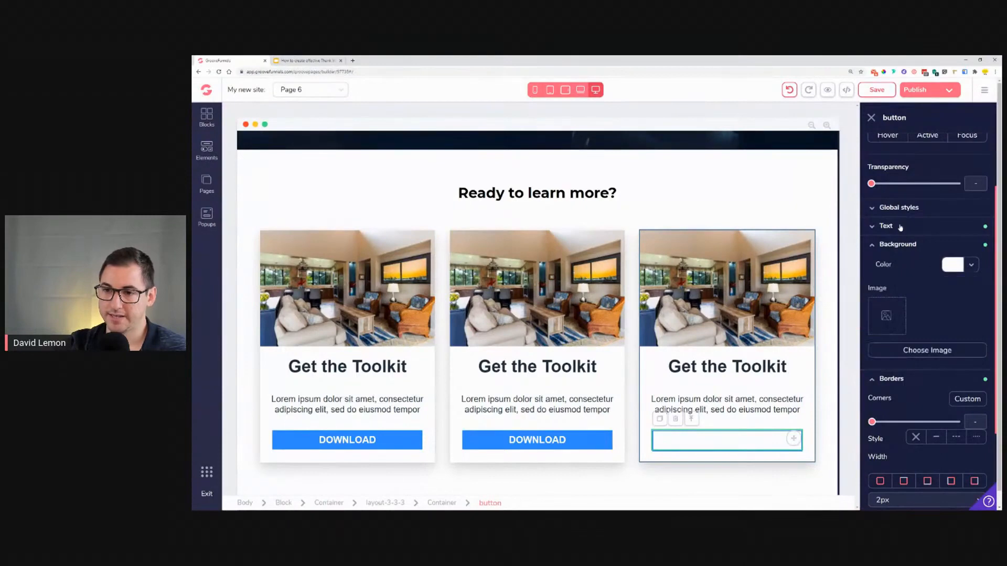
{"action": "left_click", "coordinate": [900, 227]}
{"action": "left_click", "coordinate": [978, 298]}
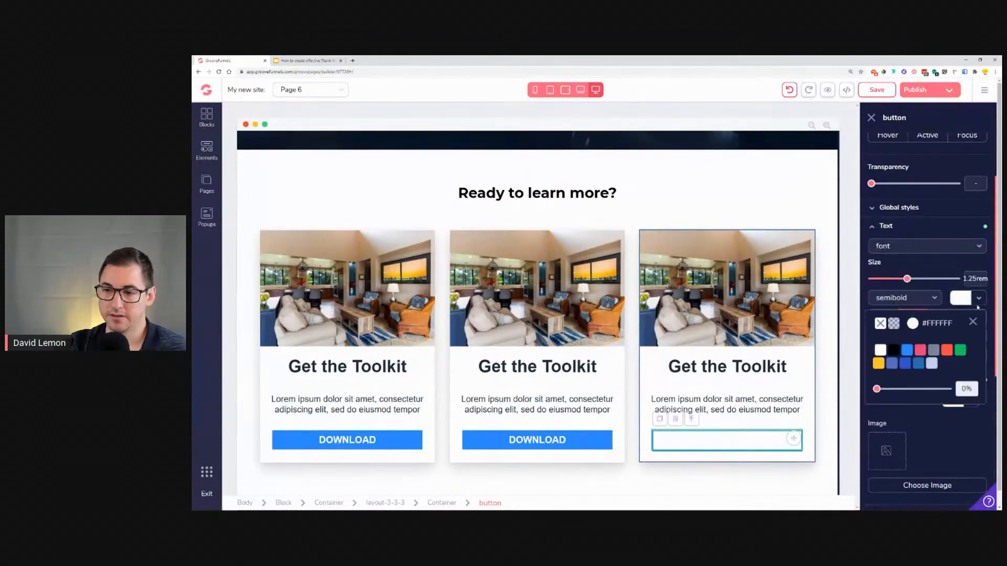
{"action": "mouse_move", "coordinate": [911, 355]}
{"action": "left_click", "coordinate": [907, 394]}
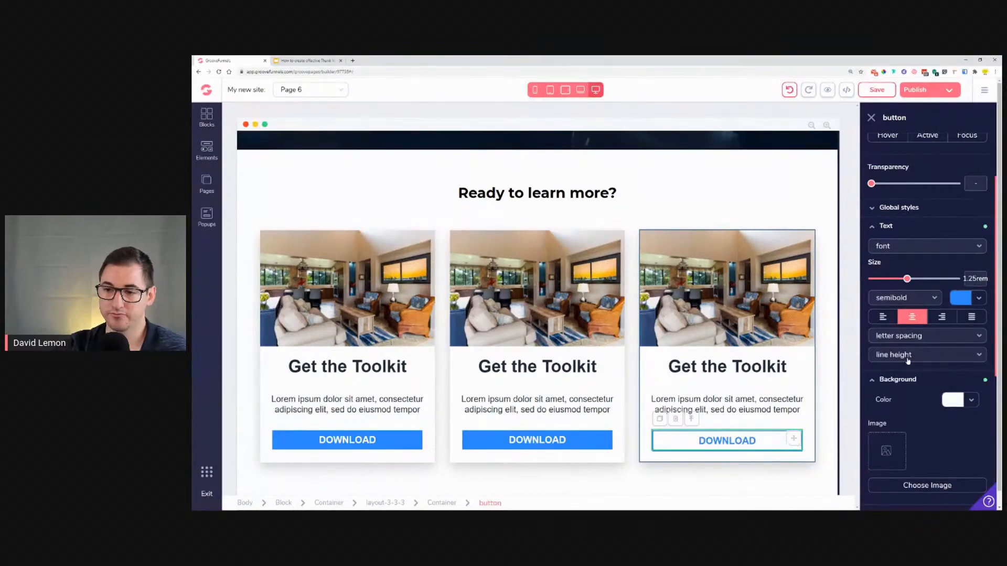
Step: Compare the button with the reference slide, then widen the third button's border to 3px
{"action": "left_click", "coordinate": [307, 61]}
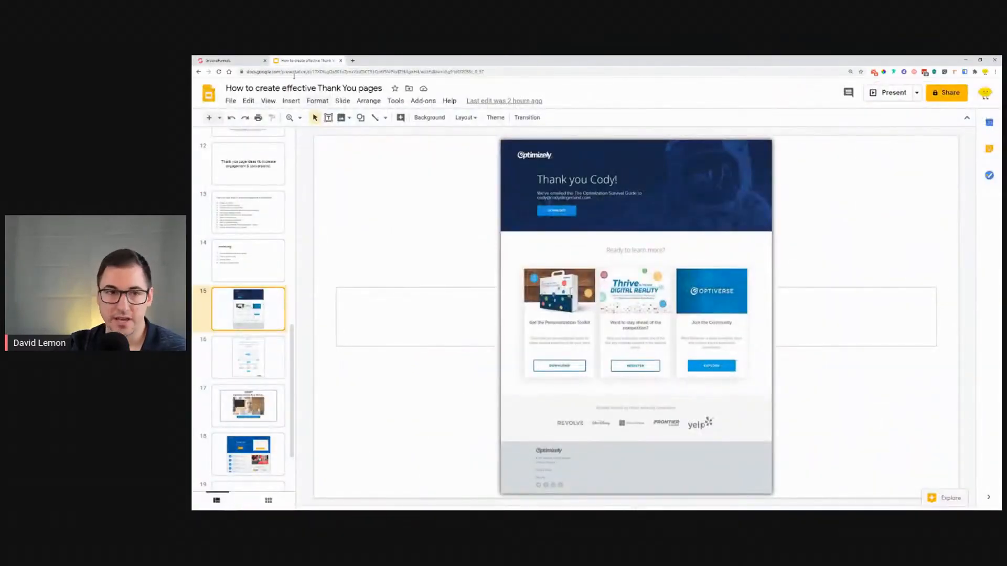
{"action": "left_click", "coordinate": [231, 60]}
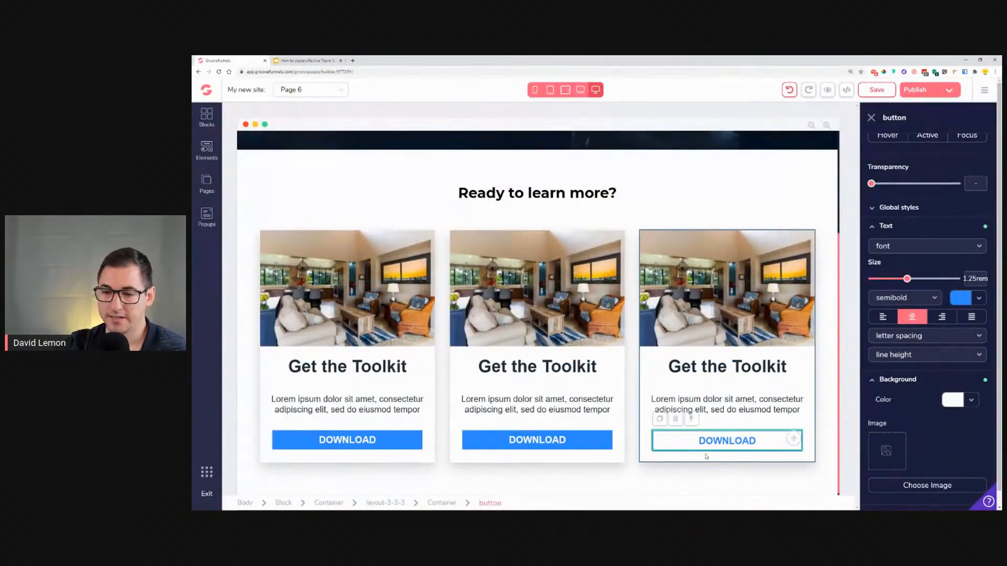
{"action": "left_click", "coordinate": [792, 420]}
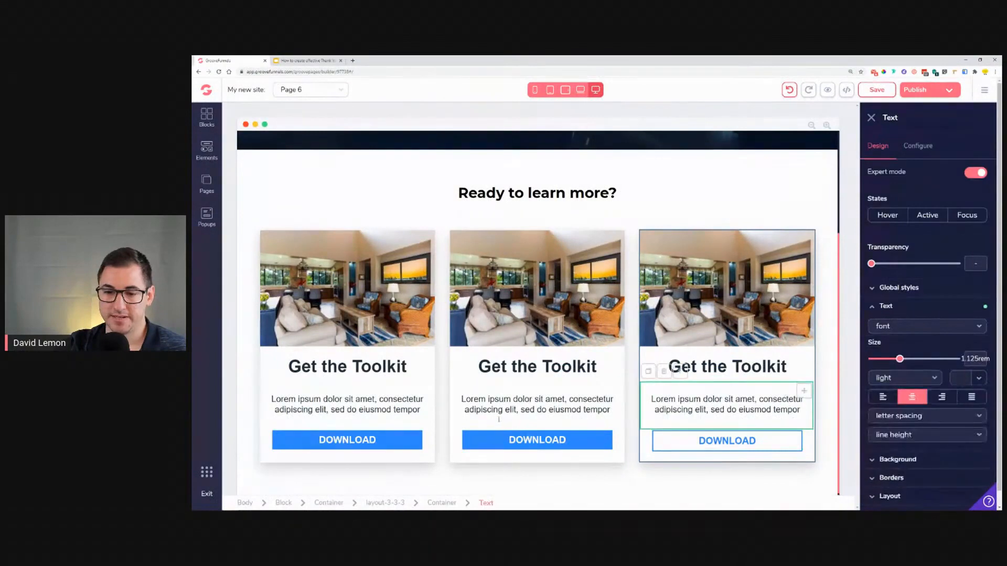
{"action": "left_click", "coordinate": [676, 443]}
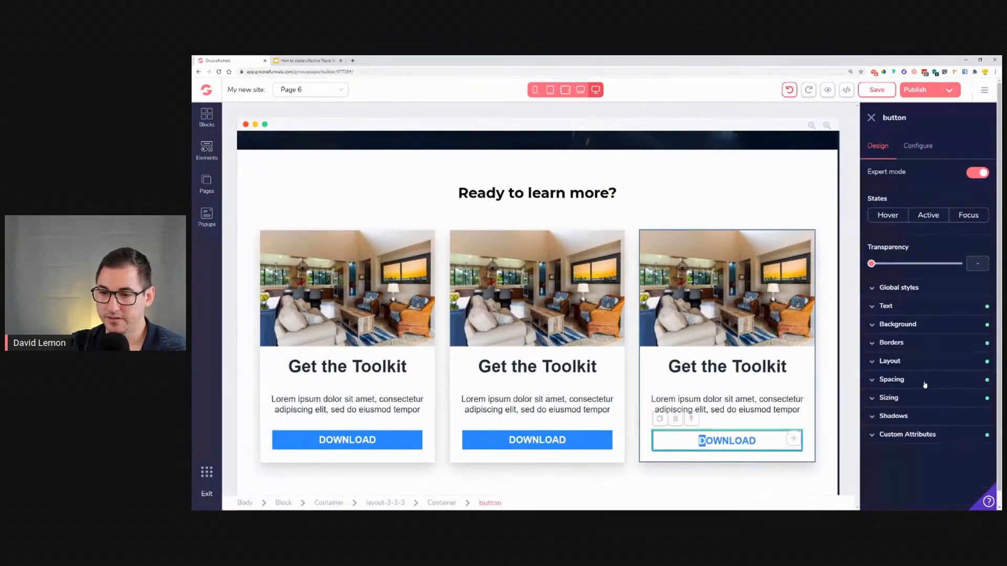
{"action": "left_click", "coordinate": [911, 343]}
{"action": "left_click", "coordinate": [903, 445]}
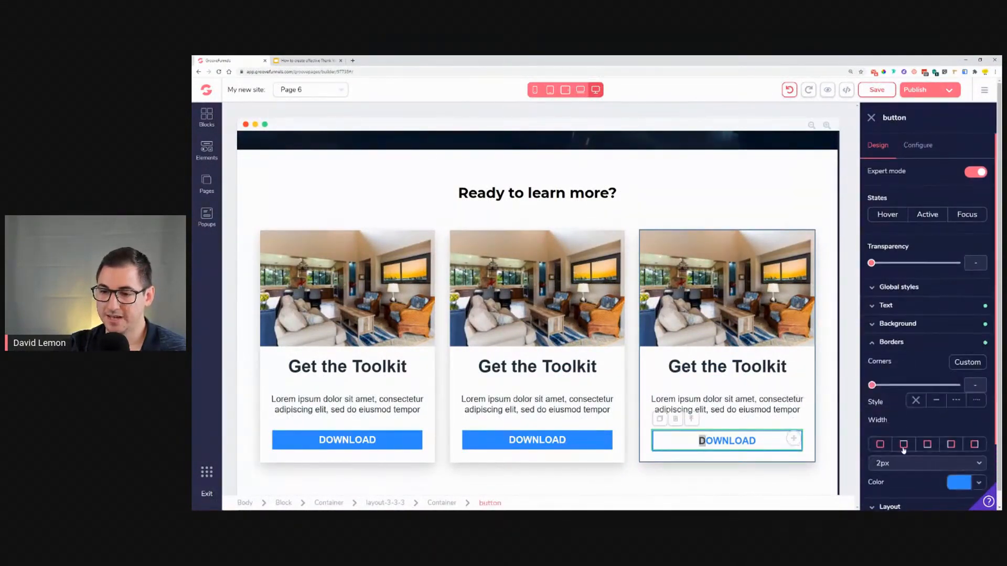
{"action": "scroll", "coordinate": [903, 450], "scroll_direction": "down", "scroll_amount": 2}
{"action": "left_click", "coordinate": [922, 393]}
{"action": "scroll", "coordinate": [922, 393], "scroll_direction": "down", "scroll_amount": 1}
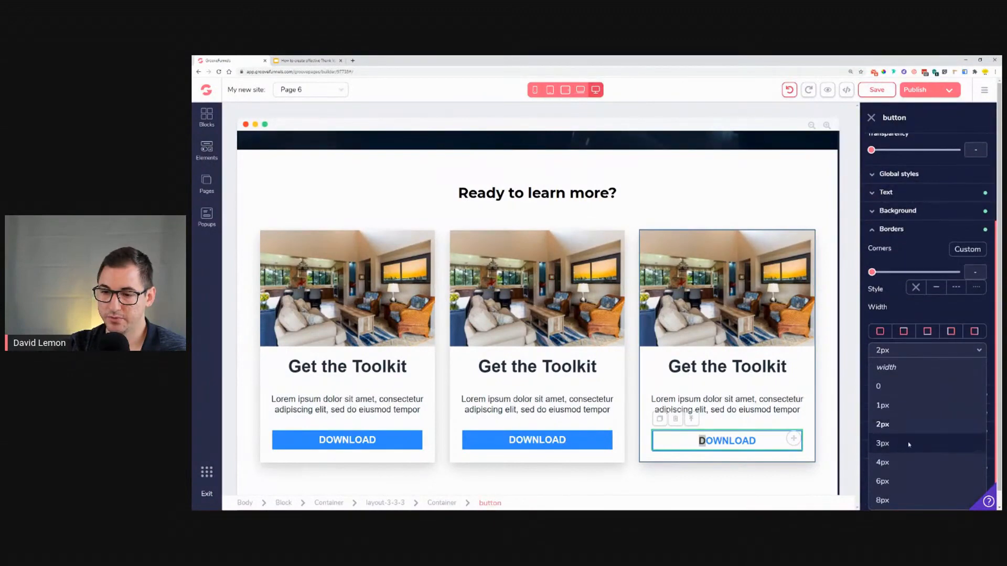
{"action": "left_click", "coordinate": [909, 443]}
Step: Experiment with smaller text sizes on the third button, returning its text size to 1.25rem
{"action": "left_click", "coordinate": [729, 412]}
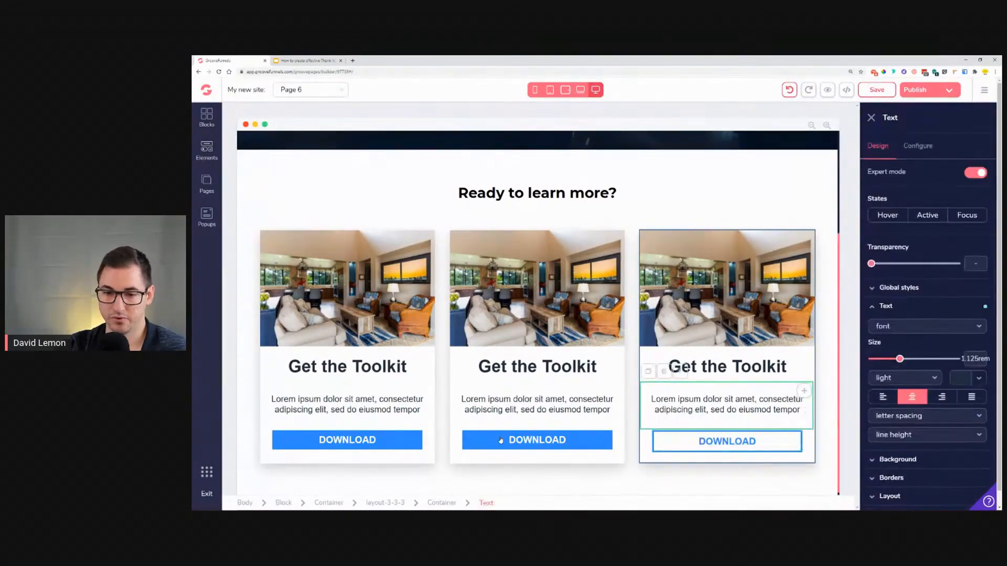
{"action": "left_click", "coordinate": [661, 451]}
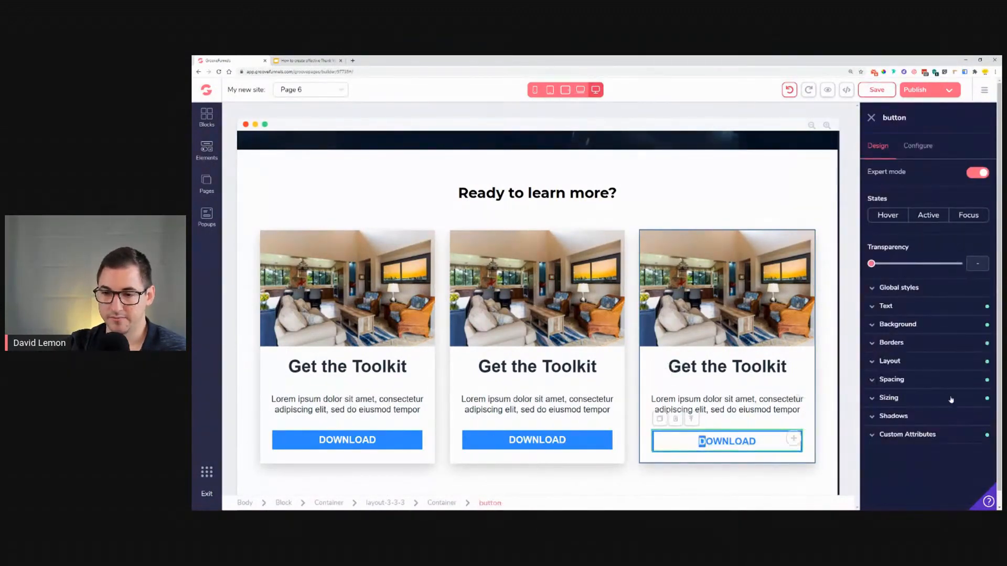
{"action": "left_click", "coordinate": [942, 388]}
{"action": "left_click", "coordinate": [942, 388]}
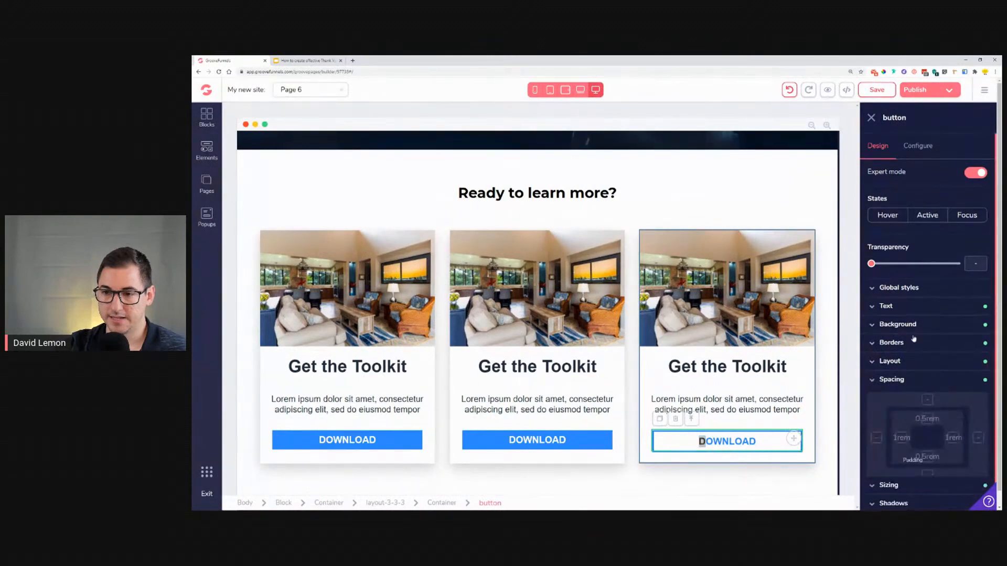
{"action": "left_click", "coordinate": [886, 308]}
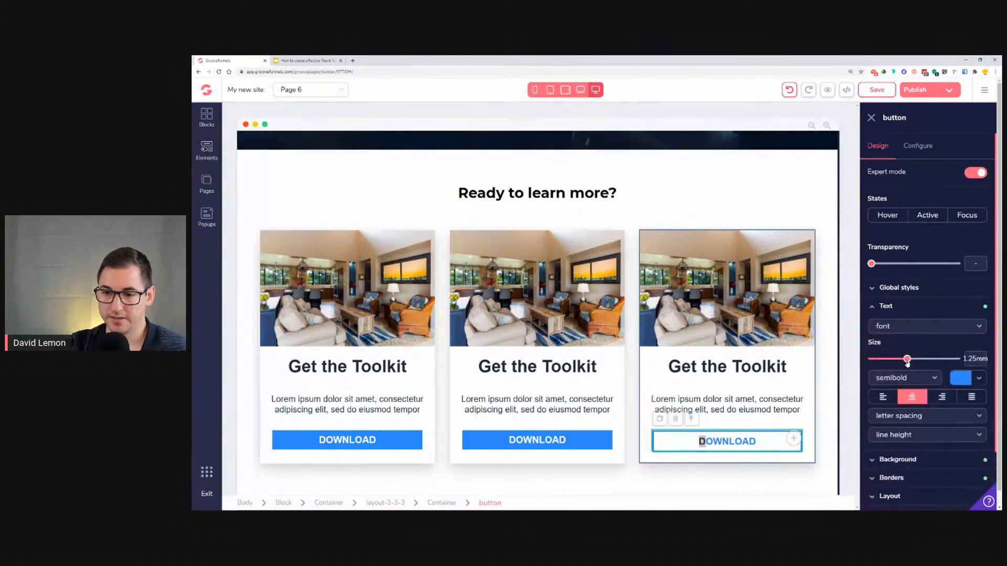
{"action": "left_click_drag", "start_coordinate": [904, 362], "coordinate": [903, 362]}
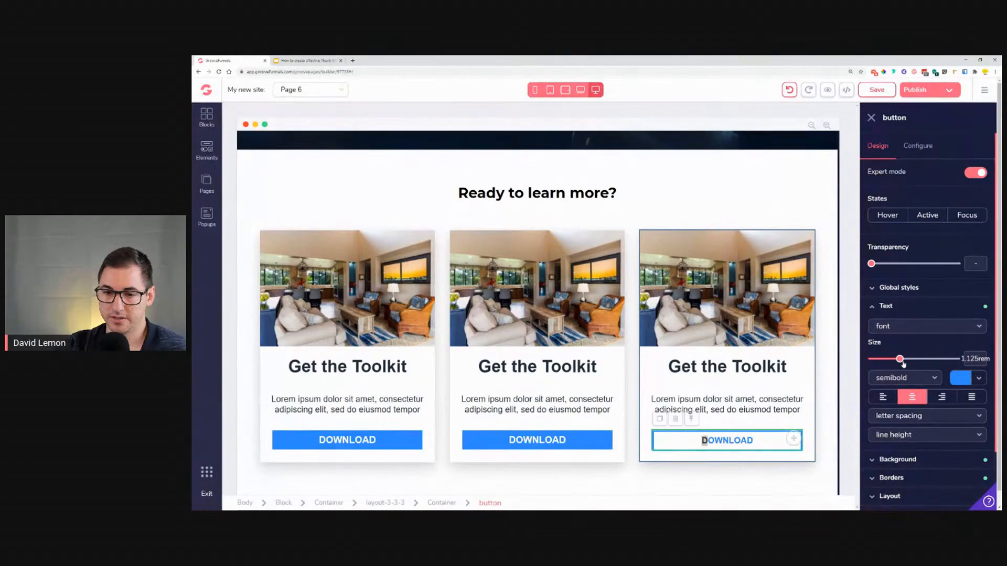
{"action": "left_click_drag", "start_coordinate": [899, 365], "coordinate": [896, 367]}
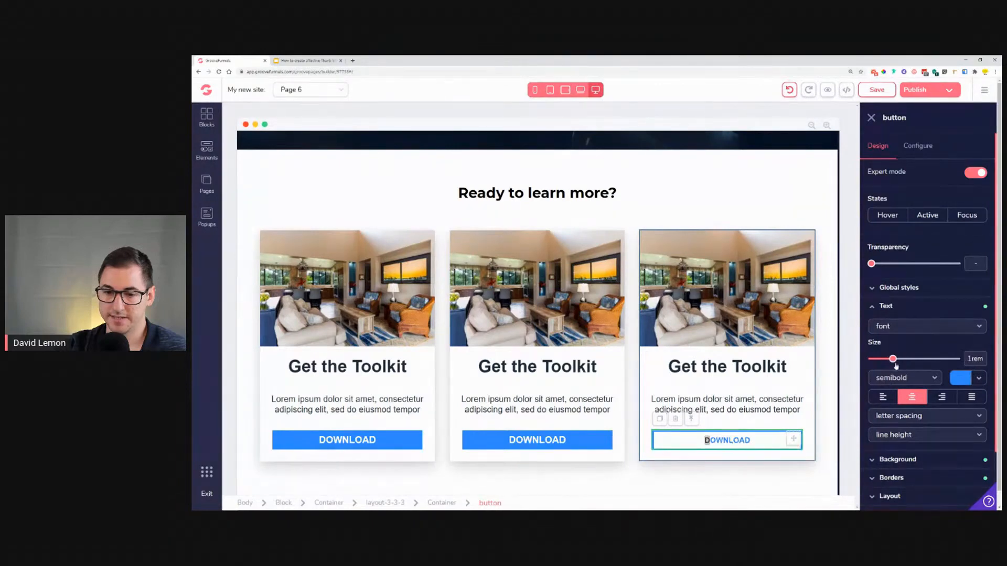
{"action": "left_click", "coordinate": [627, 424]}
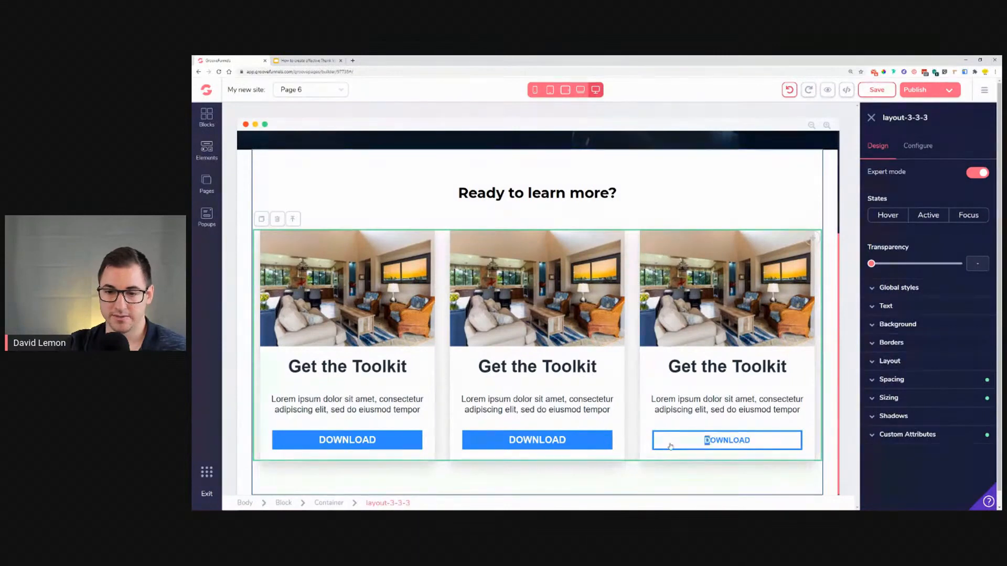
{"action": "left_click", "coordinate": [705, 440]}
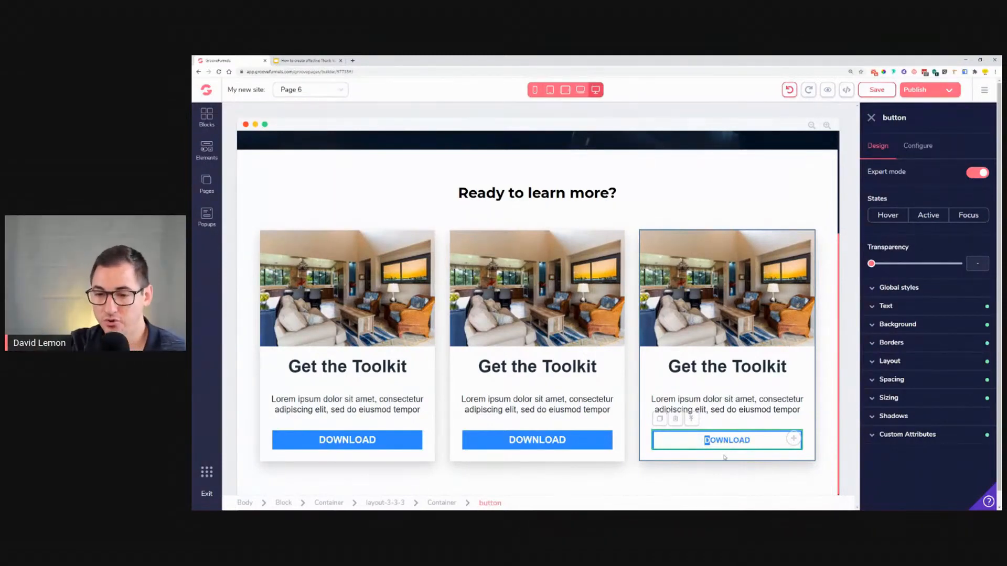
{"action": "left_click", "coordinate": [886, 305]}
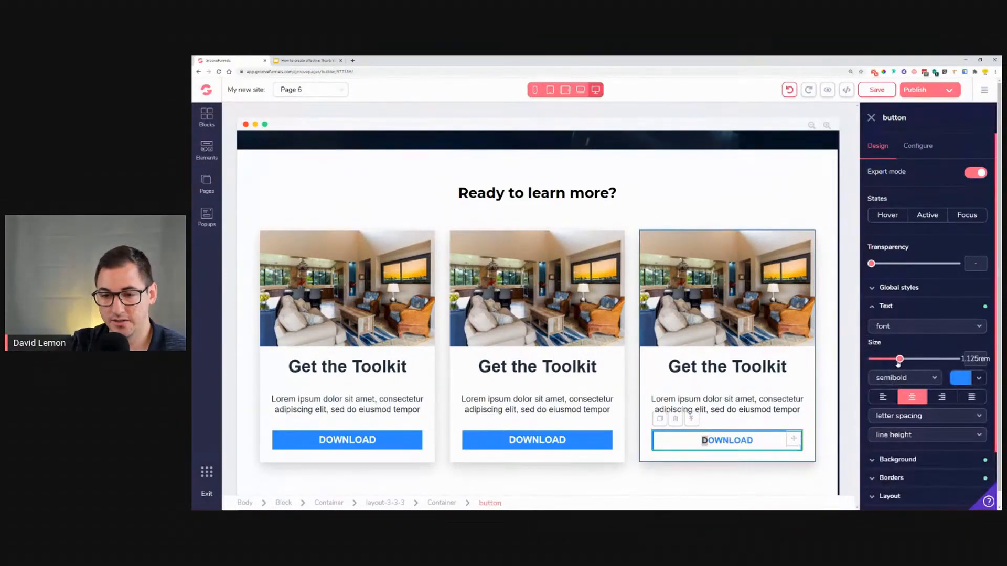
{"action": "left_click_drag", "start_coordinate": [901, 363], "coordinate": [904, 364]}
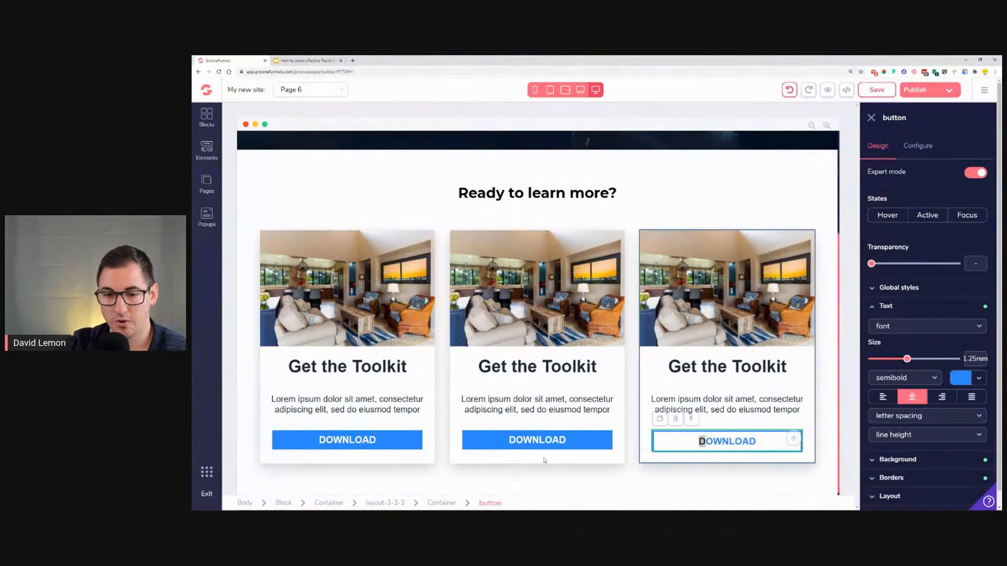
Step: Select the second feature's DOWNLOAD button for restyling
{"action": "left_click", "coordinate": [565, 449]}
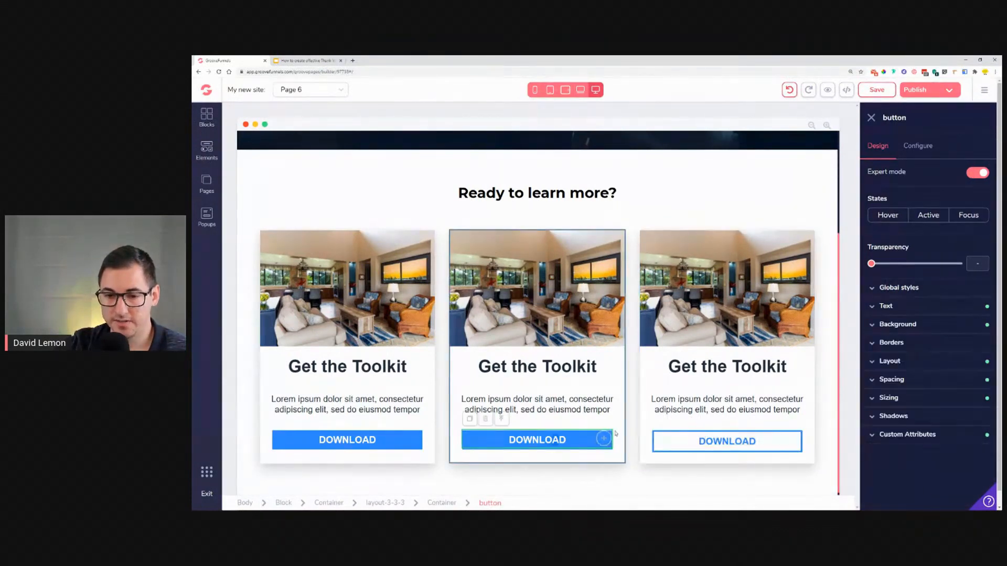
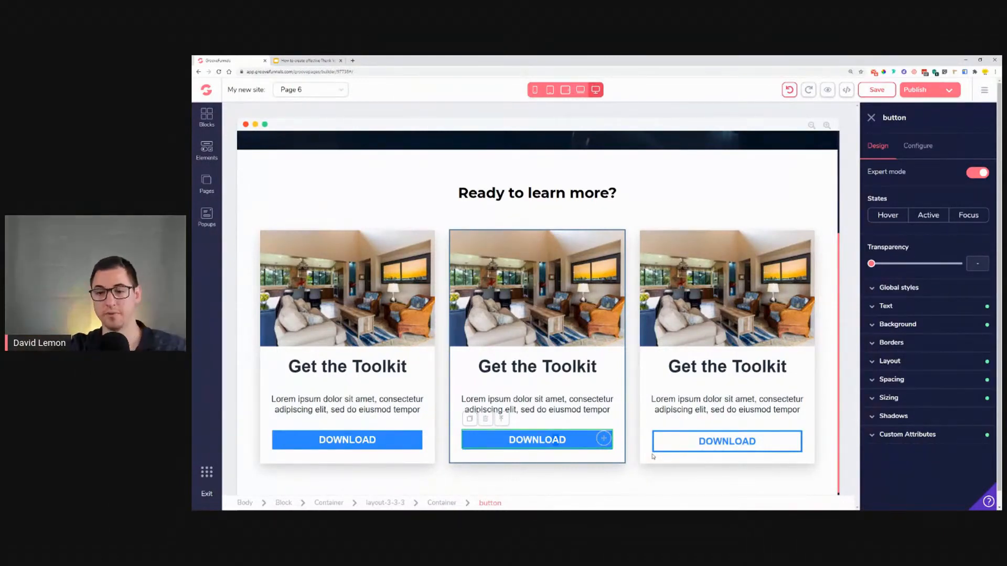
Step: Reduce the third DOWNLOAD button's vertical padding to 0.25rem
{"action": "left_click", "coordinate": [705, 441]}
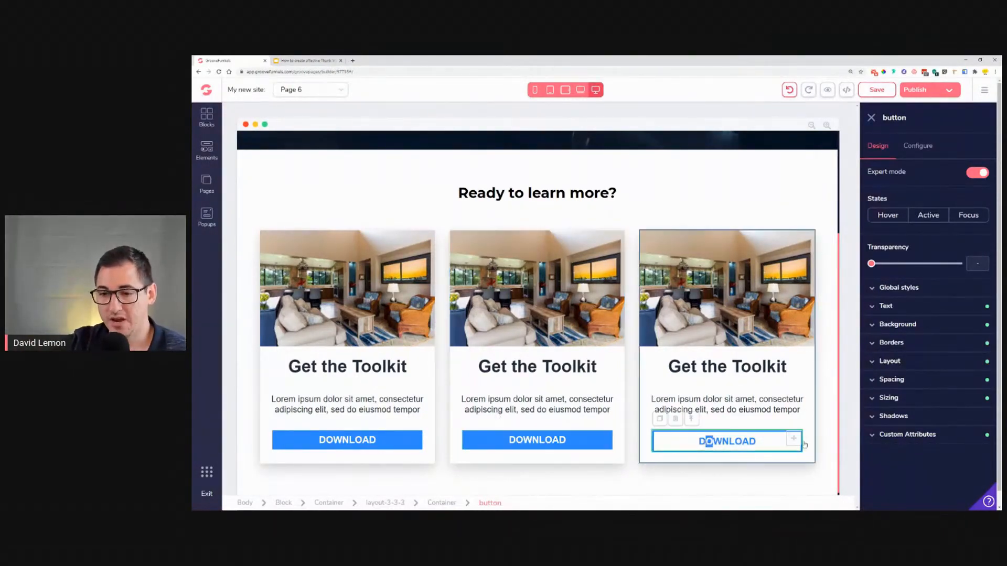
{"action": "left_click", "coordinate": [901, 383]}
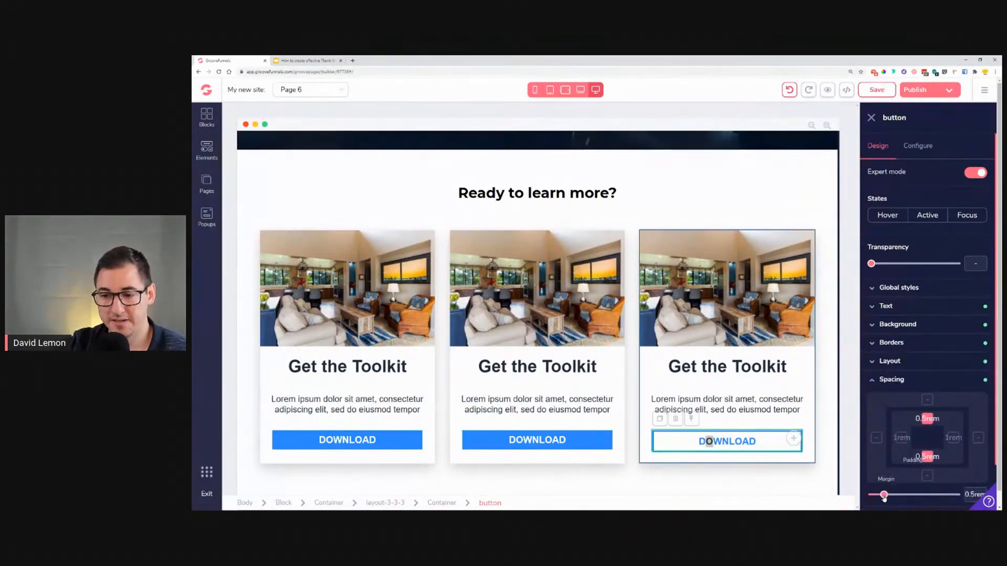
{"action": "left_click_drag", "start_coordinate": [884, 497], "coordinate": [881, 498]}
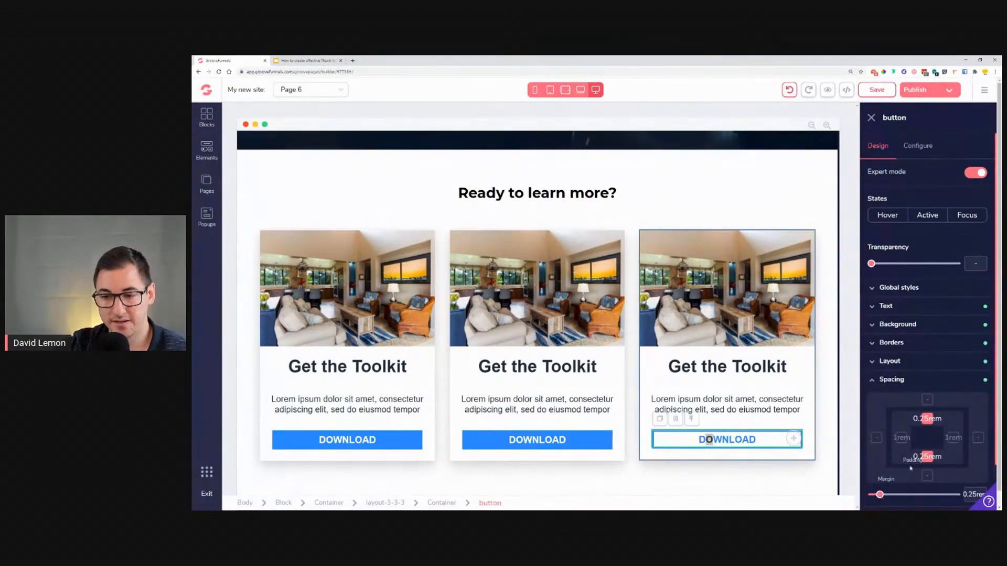
{"action": "left_click", "coordinate": [893, 380]}
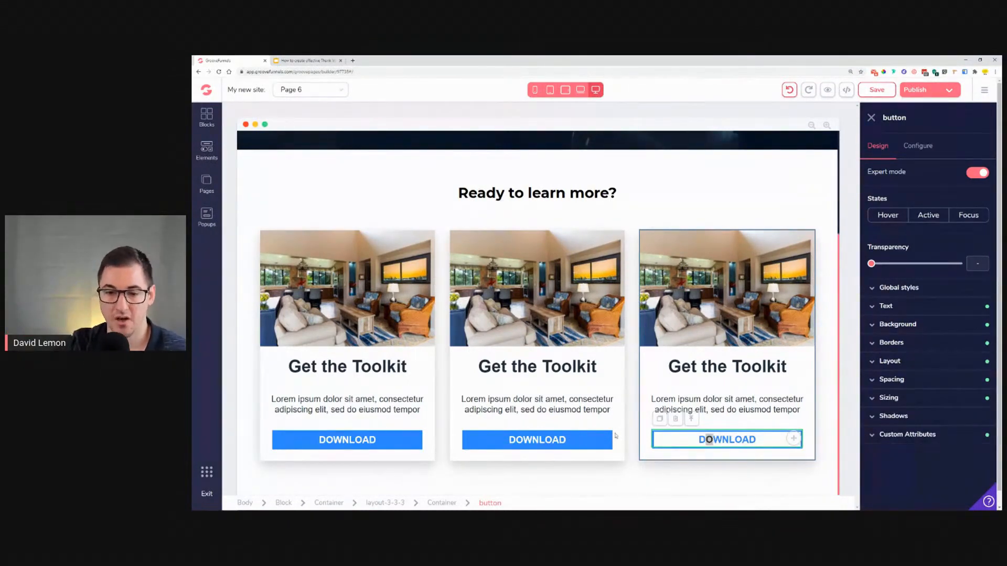
Step: Compare the feature cards with the Optimizely reference slide
{"action": "left_click", "coordinate": [598, 441]}
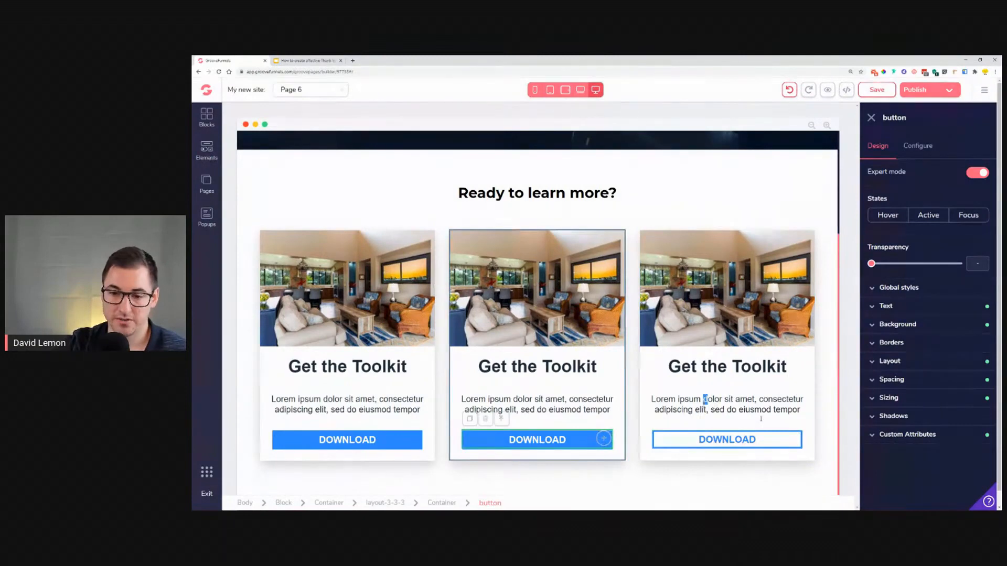
{"action": "left_click", "coordinate": [713, 407]}
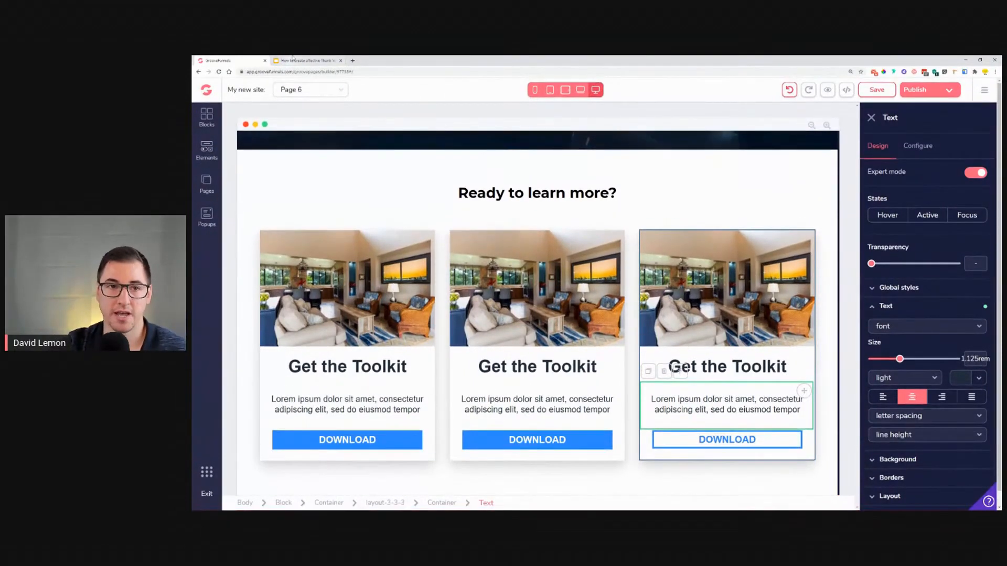
{"action": "key", "text": "ctrl+Tab"}
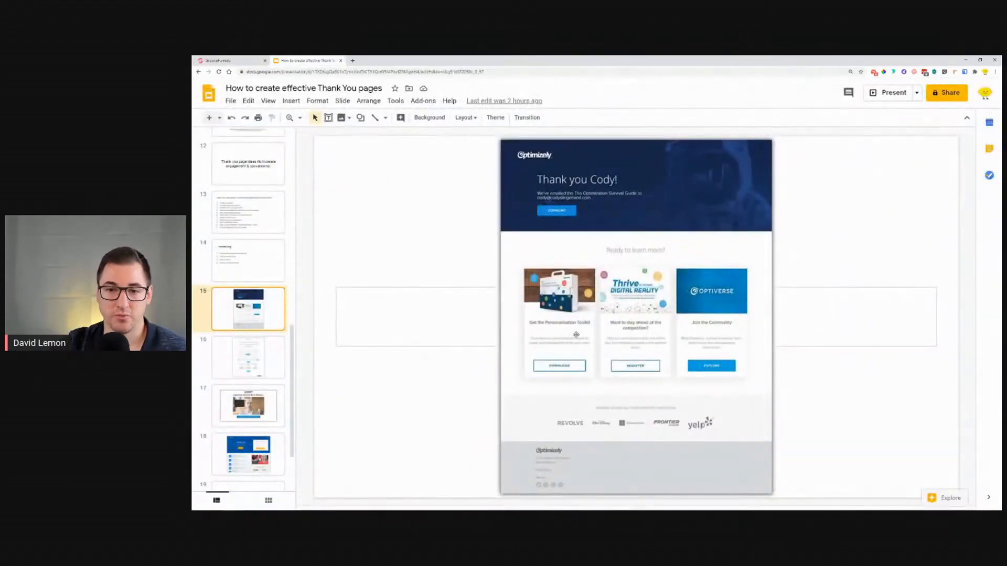
{"action": "left_click", "coordinate": [247, 60]}
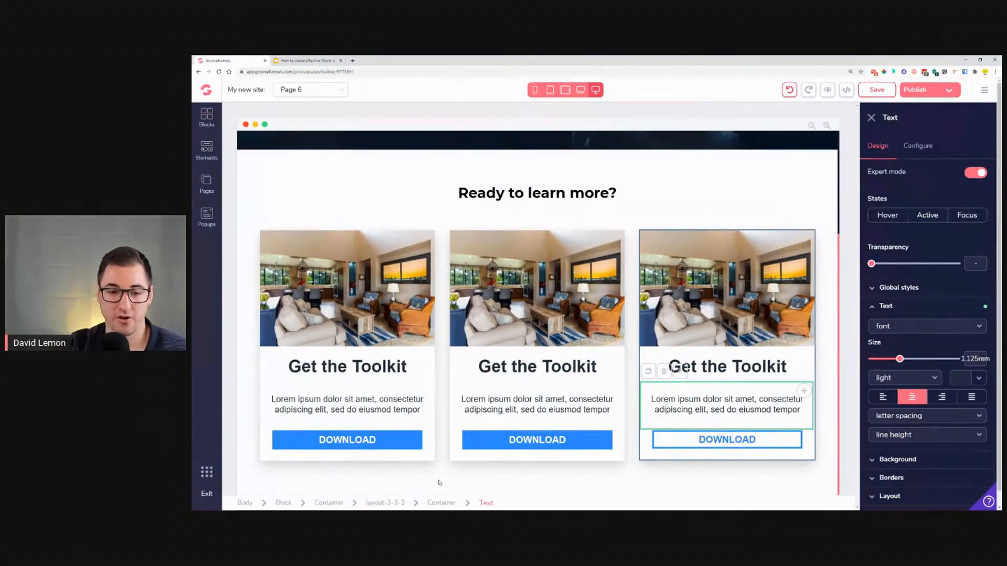
Step: Set the three-column card row's left and right padding to 4rem
{"action": "left_click", "coordinate": [385, 503]}
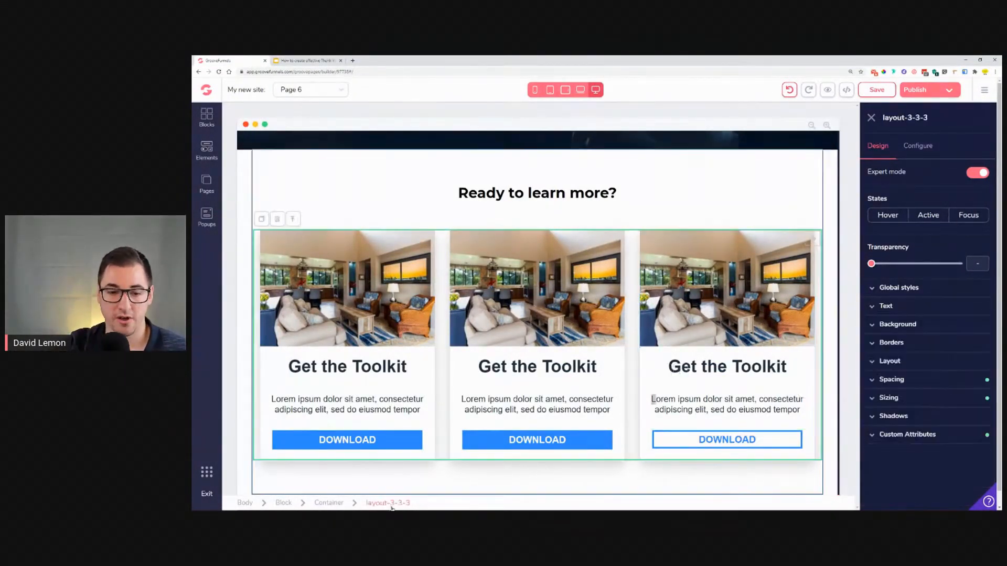
{"action": "left_click", "coordinate": [919, 381]}
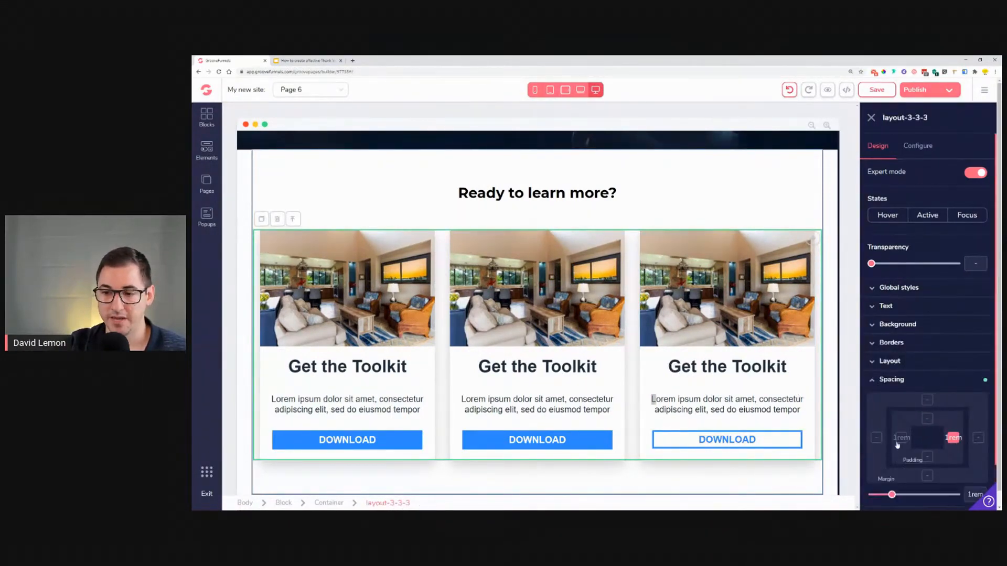
{"action": "left_click_drag", "start_coordinate": [892, 498], "coordinate": [928, 506]}
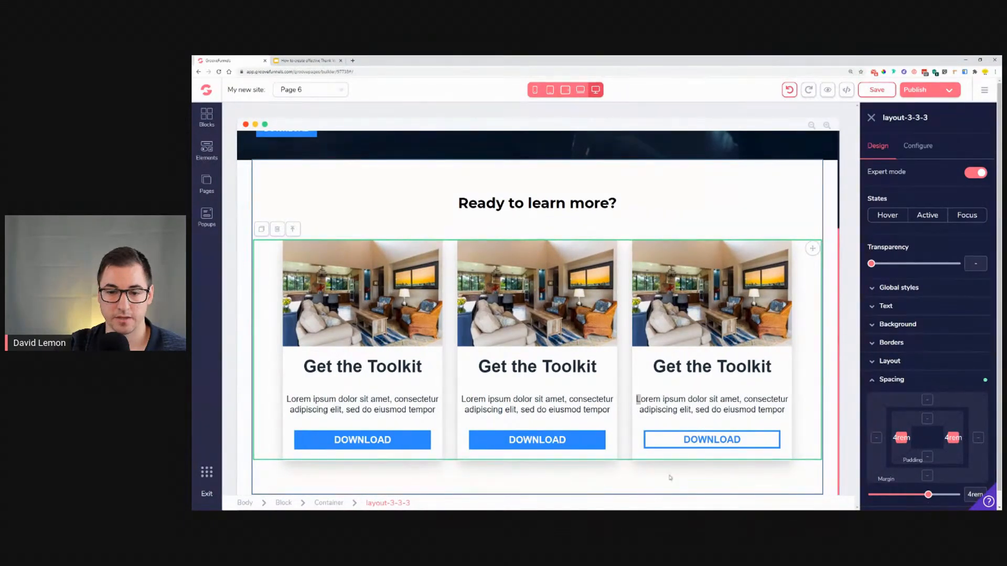
Step: Review the reference slide's section below the feature cards
{"action": "left_click", "coordinate": [833, 442]}
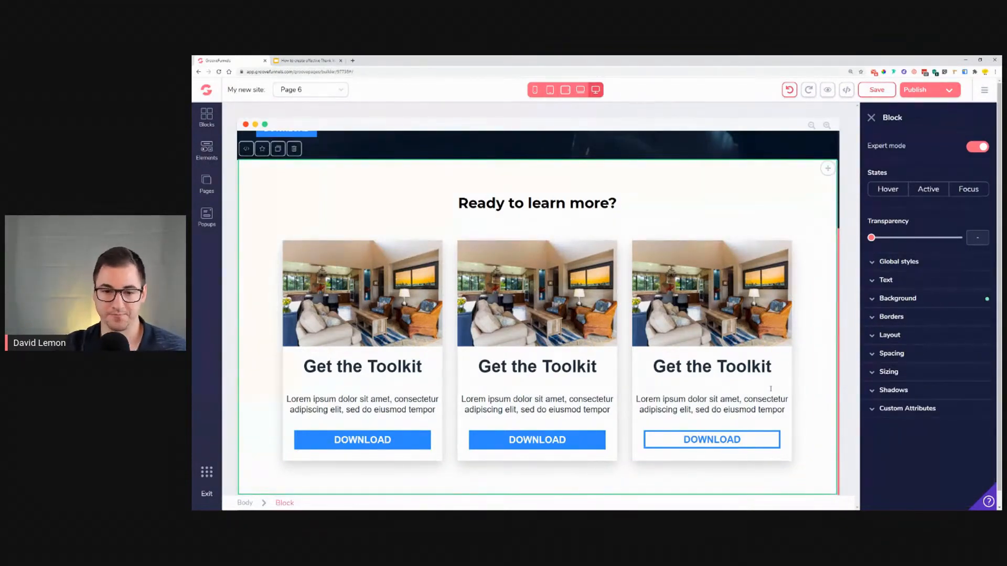
{"action": "left_click", "coordinate": [307, 60]}
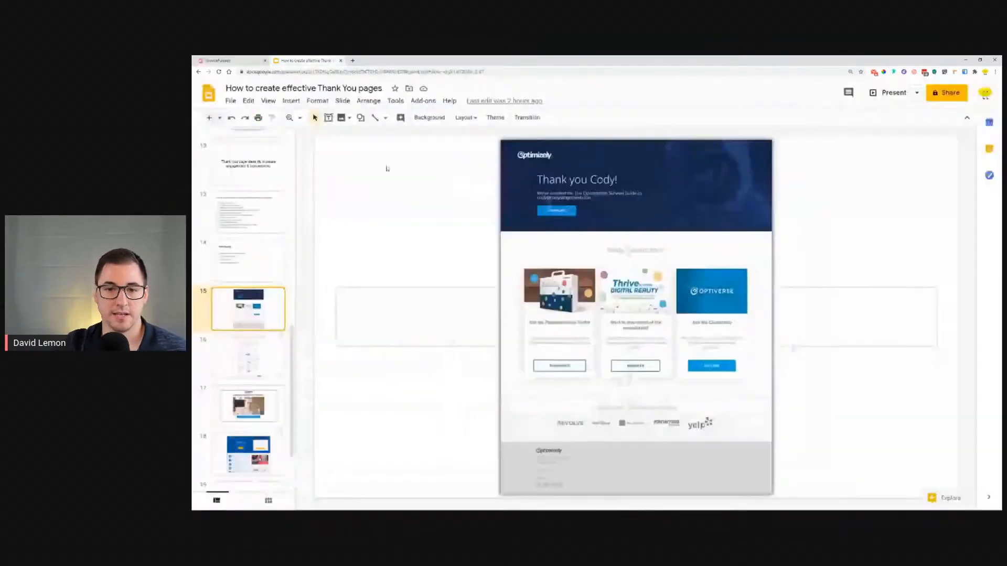
{"action": "key", "text": "Up"}
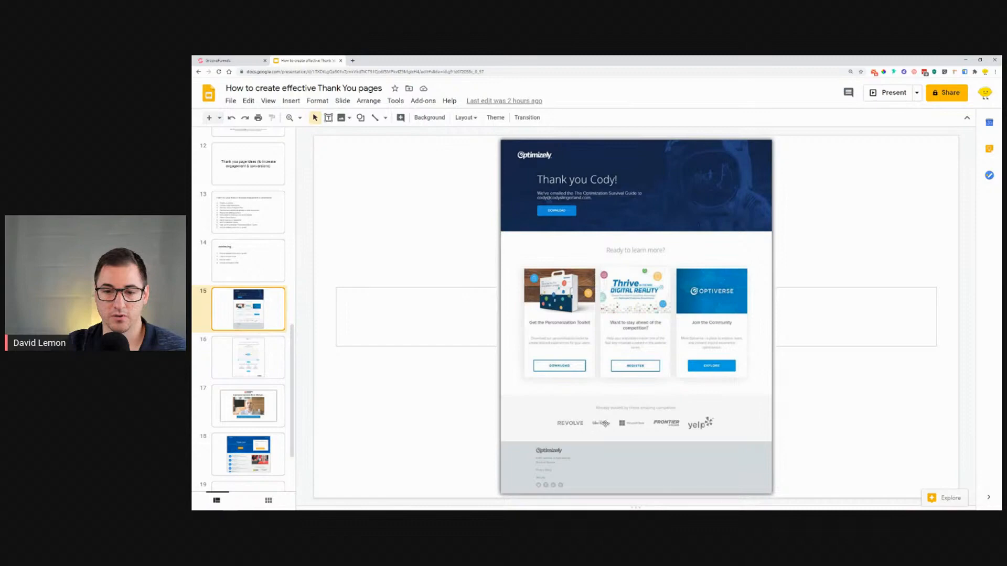
{"action": "left_click", "coordinate": [231, 61]}
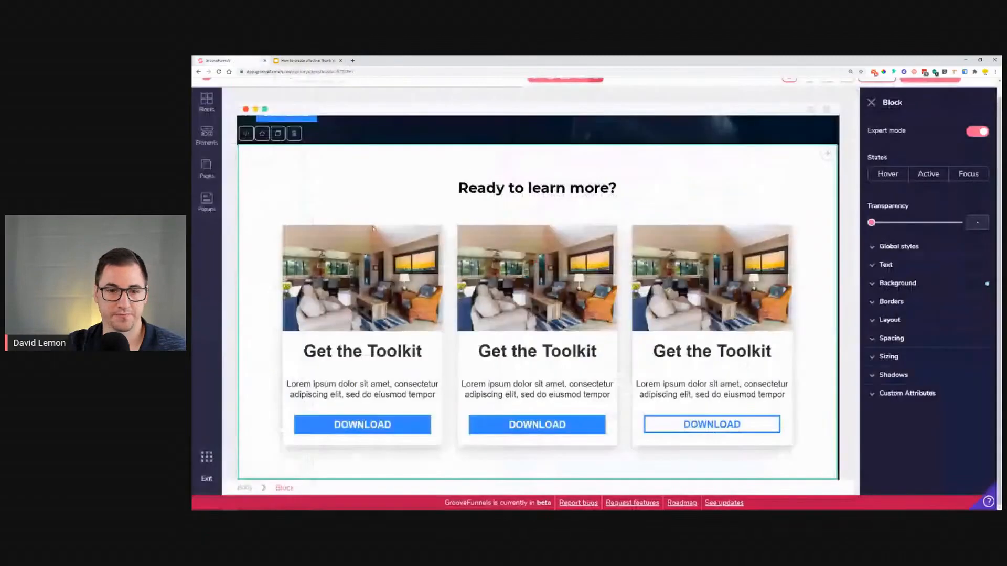
Step: Add a wireframe block with a headline, button and "As seen on" logo strip below the cards
{"action": "left_click", "coordinate": [207, 99]}
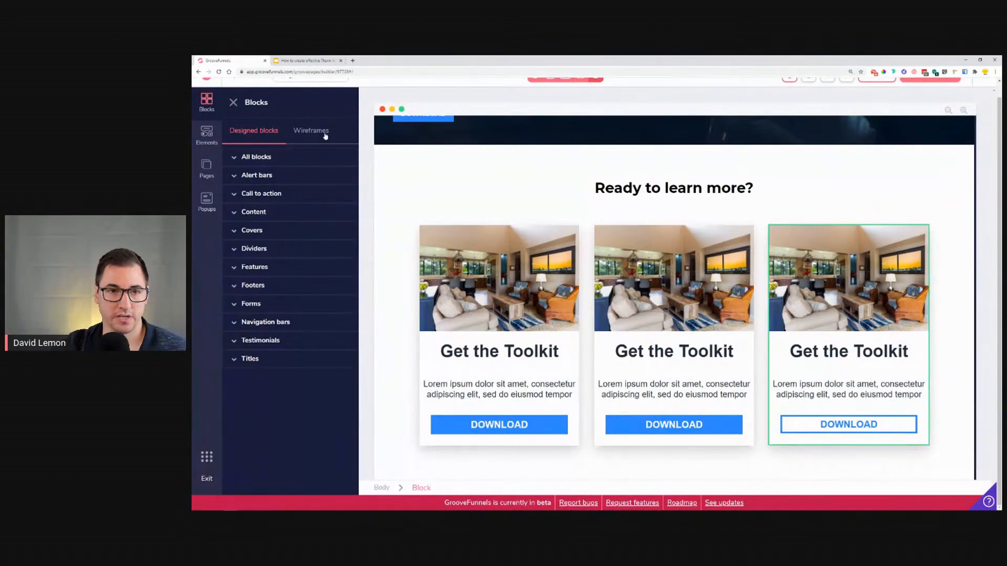
{"action": "left_click", "coordinate": [311, 131]}
{"action": "left_click", "coordinate": [271, 158]}
{"action": "scroll", "coordinate": [311, 285], "scroll_direction": "down", "scroll_amount": 5}
{"action": "scroll", "coordinate": [311, 285], "scroll_direction": "down", "scroll_amount": 10}
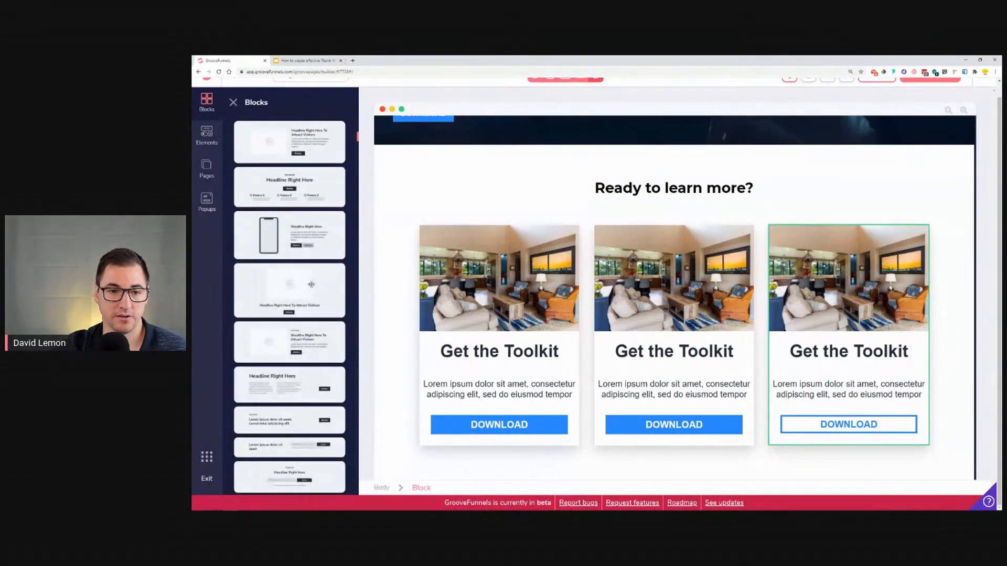
{"action": "scroll", "coordinate": [311, 285], "scroll_direction": "down", "scroll_amount": 10}
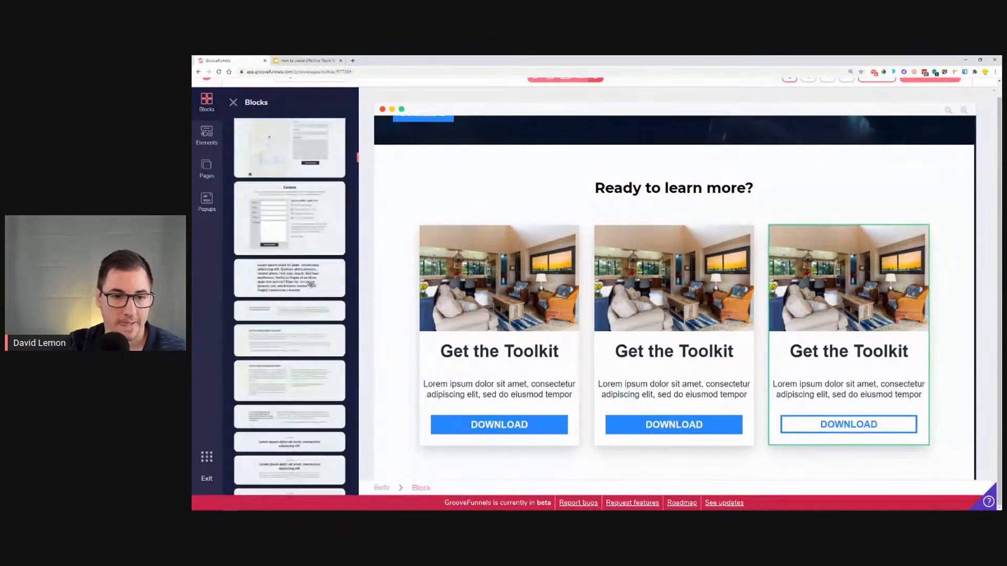
{"action": "scroll", "coordinate": [311, 284], "scroll_direction": "down", "scroll_amount": 10}
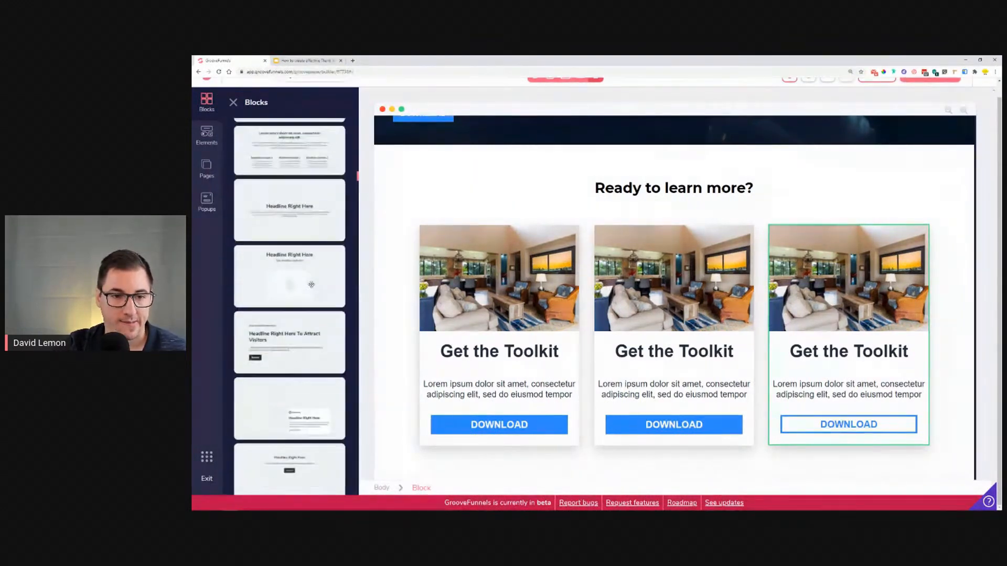
{"action": "scroll", "coordinate": [311, 285], "scroll_direction": "up", "scroll_amount": 1}
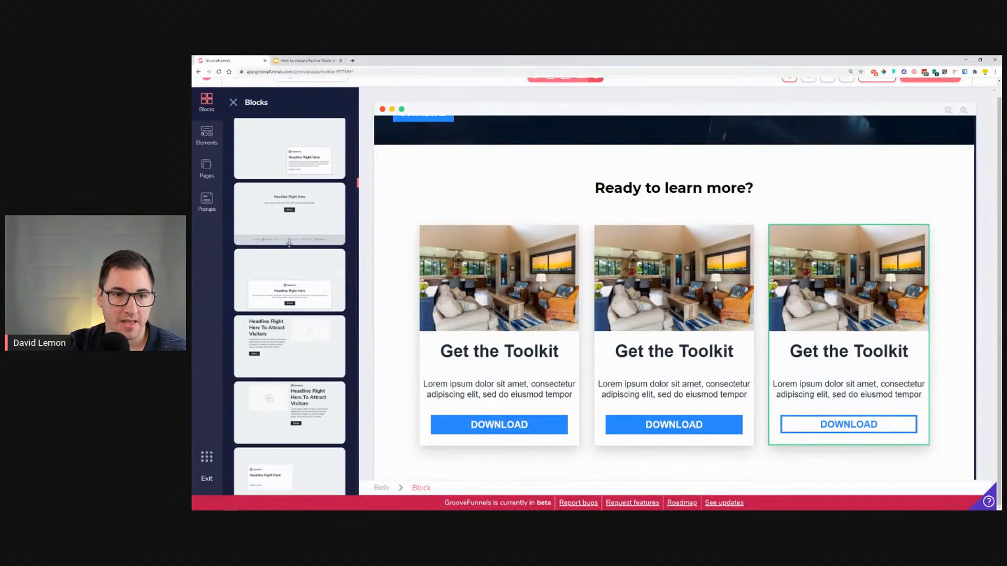
{"action": "left_click_drag", "start_coordinate": [286, 237], "coordinate": [539, 460]}
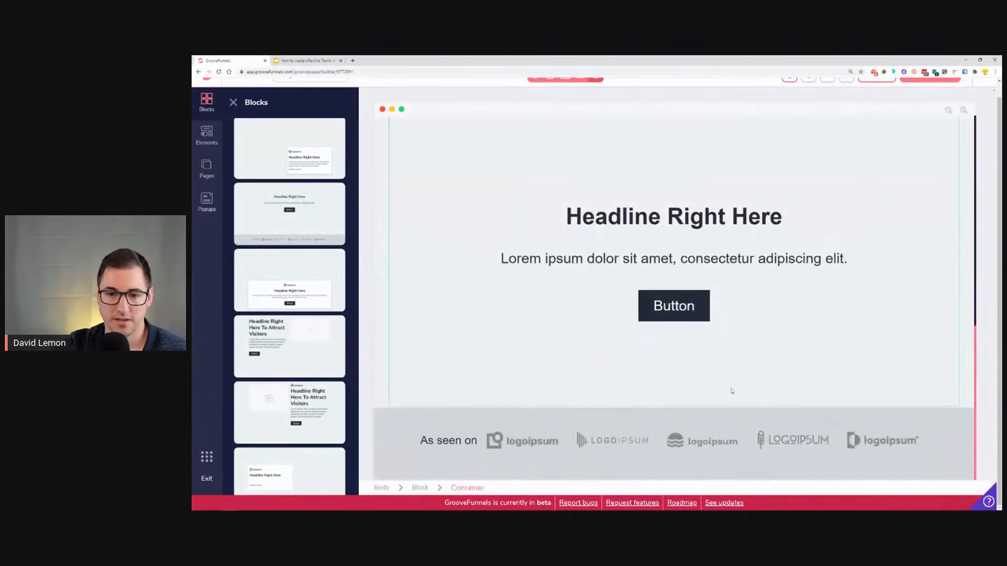
Step: Duplicate the "As seen on" logo strip container
{"action": "left_click", "coordinate": [559, 422]}
{"action": "left_click", "coordinate": [250, 315]}
{"action": "left_click", "coordinate": [279, 418]}
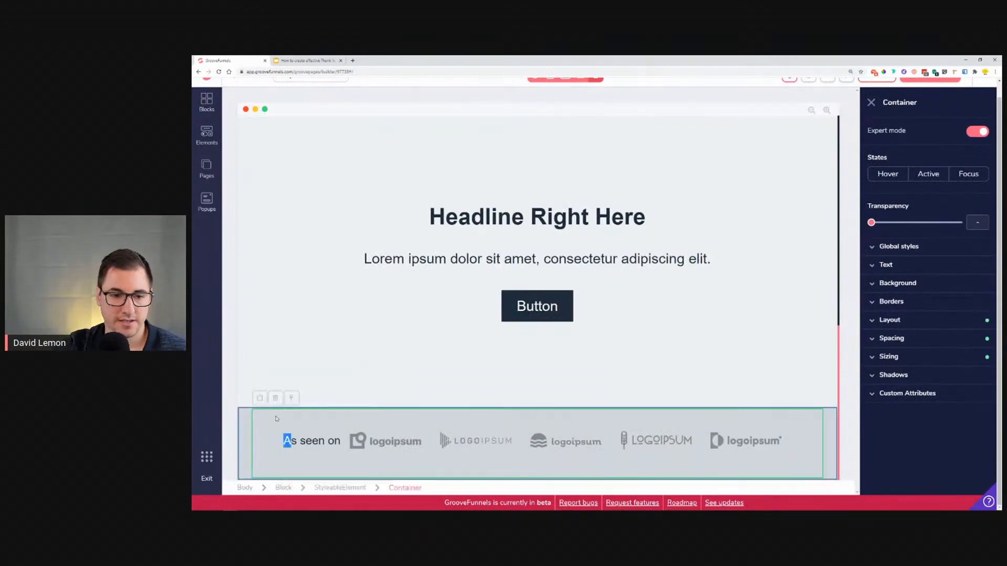
{"action": "left_click", "coordinate": [260, 398]}
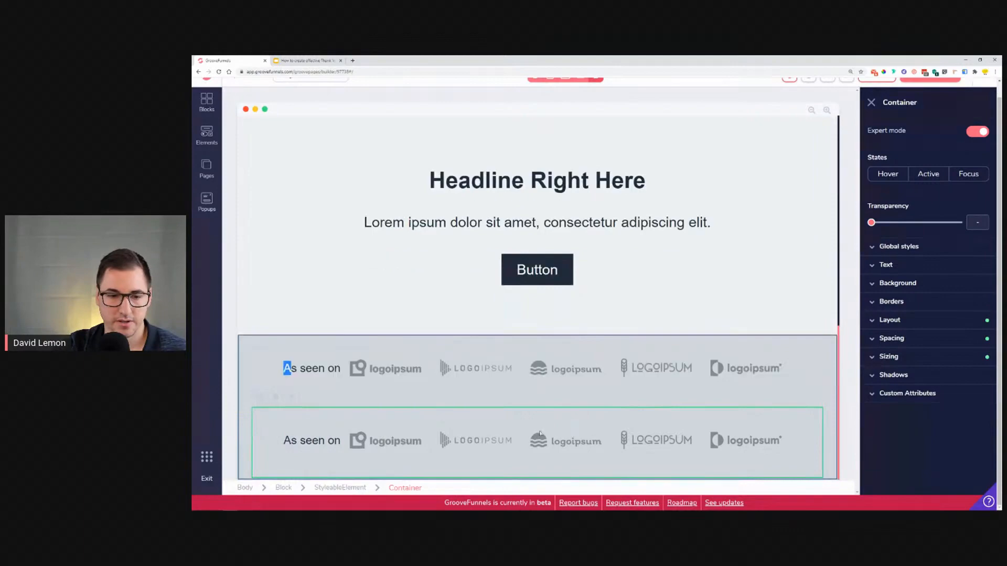
{"action": "left_click", "coordinate": [302, 440]}
{"action": "left_click", "coordinate": [393, 441]}
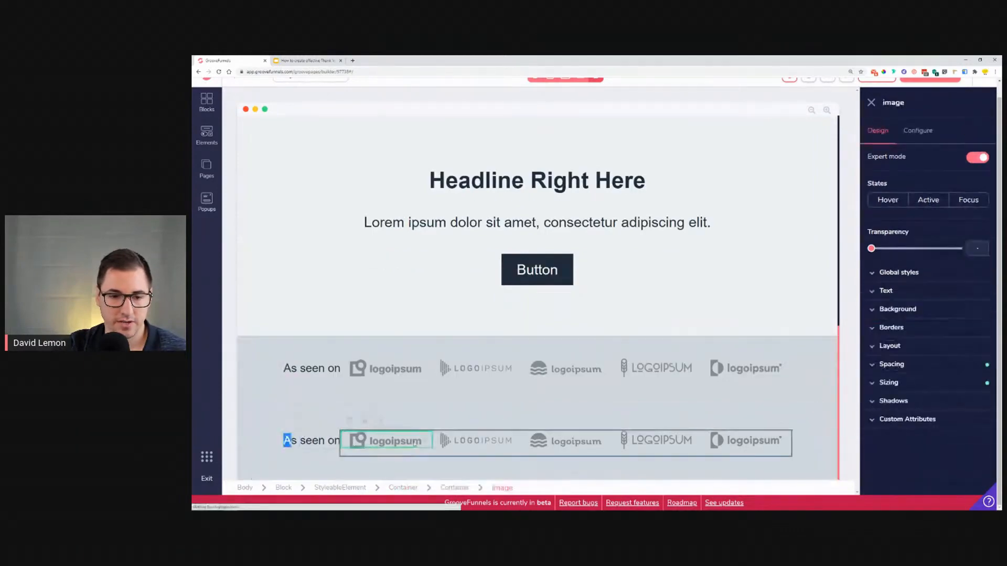
{"action": "left_click", "coordinate": [379, 420]}
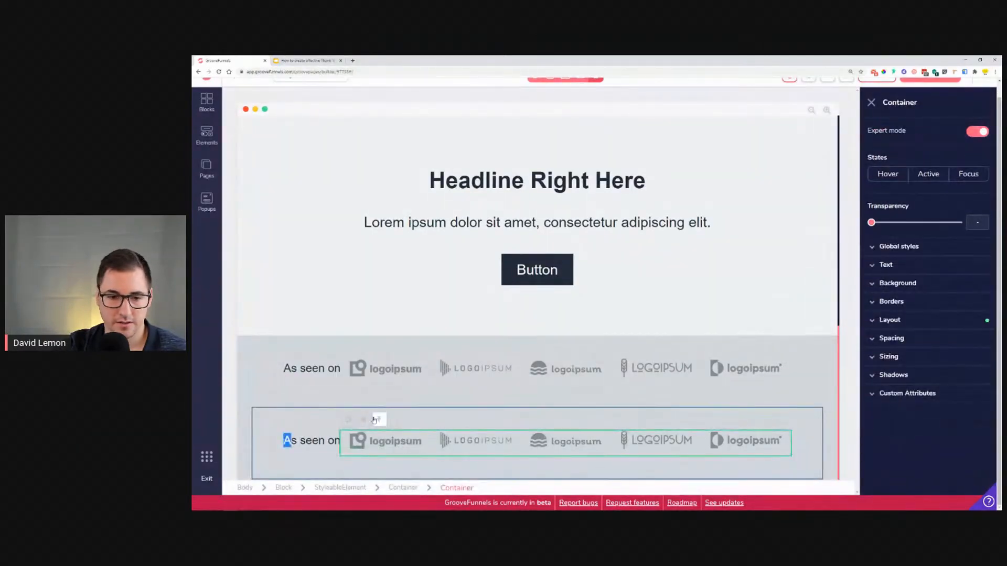
{"action": "right_click", "coordinate": [462, 446]}
{"action": "left_click", "coordinate": [394, 441]}
{"action": "left_click", "coordinate": [797, 448]}
{"action": "left_click_drag", "start_coordinate": [796, 448], "coordinate": [773, 440]}
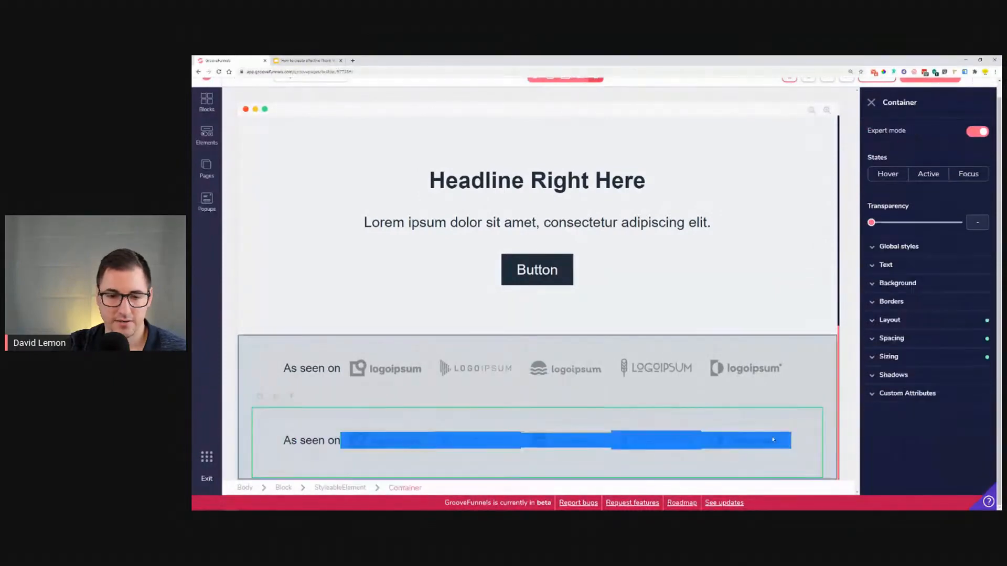
{"action": "left_click", "coordinate": [436, 447]}
{"action": "left_click", "coordinate": [465, 459]}
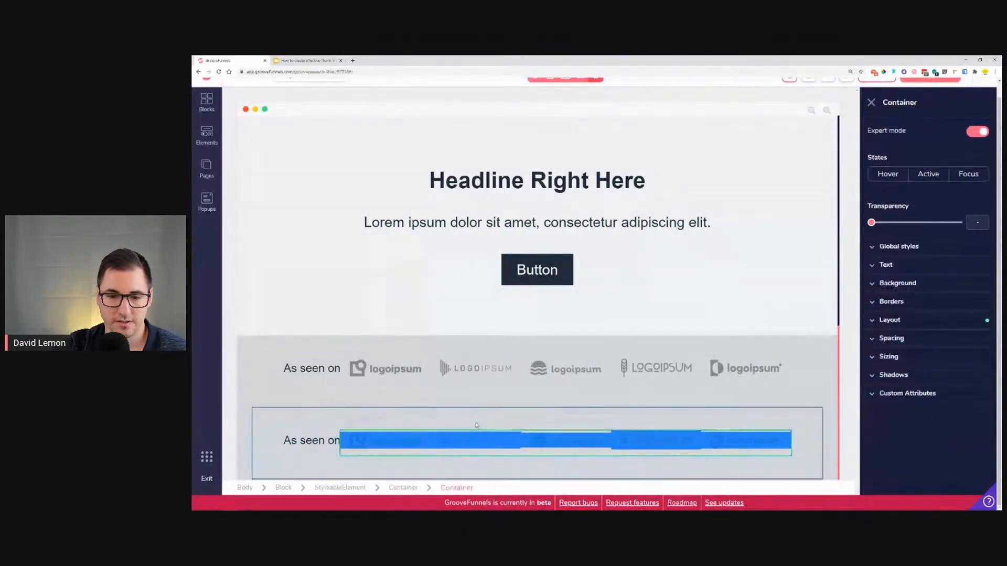
{"action": "left_click", "coordinate": [446, 420]}
{"action": "left_click", "coordinate": [419, 440]}
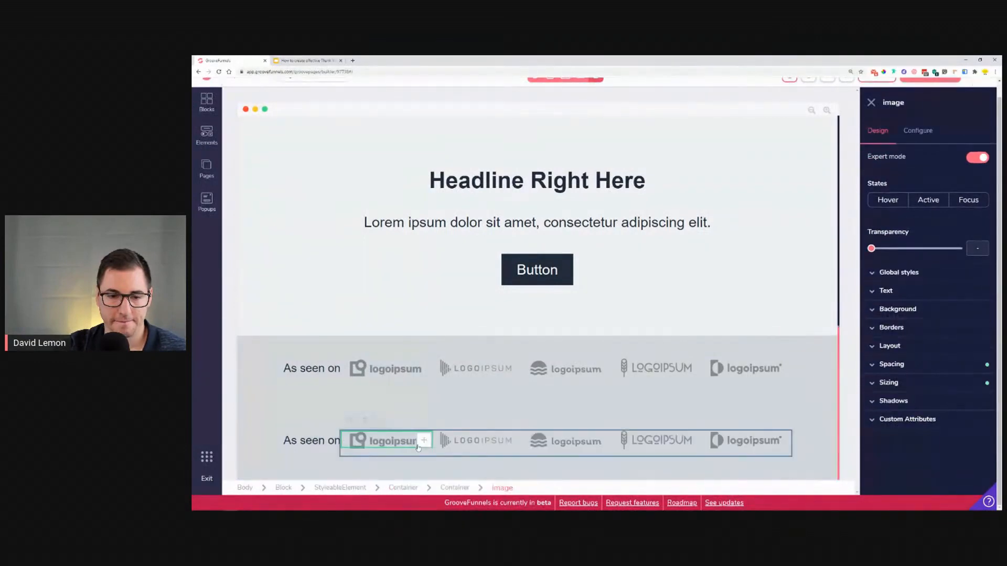
{"action": "left_click", "coordinate": [380, 421]}
{"action": "left_click", "coordinate": [382, 421]}
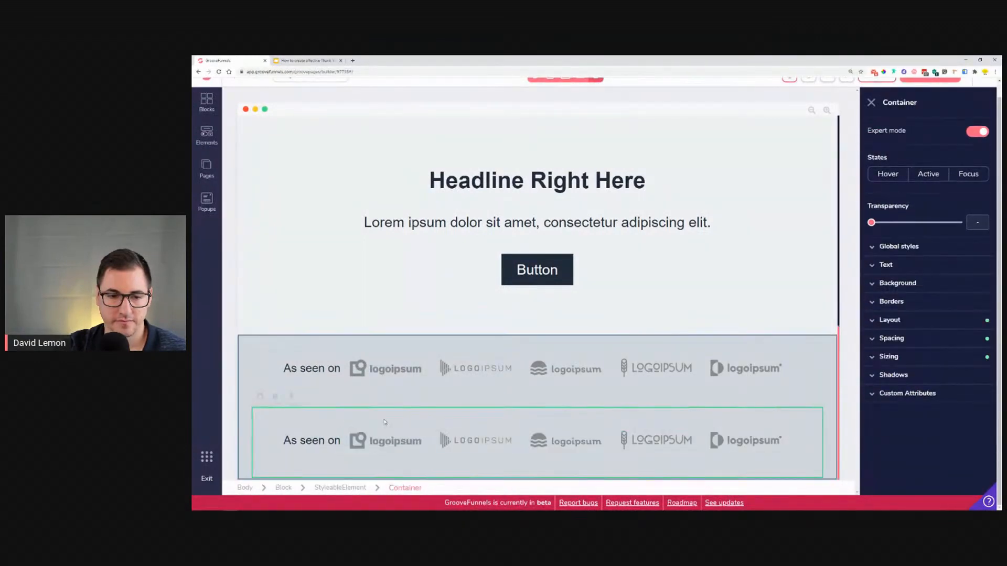
Step: Delete the headline, text and button container from the new block
{"action": "left_click", "coordinate": [373, 310]}
{"action": "scroll", "coordinate": [378, 315], "scroll_direction": "up", "scroll_amount": 3}
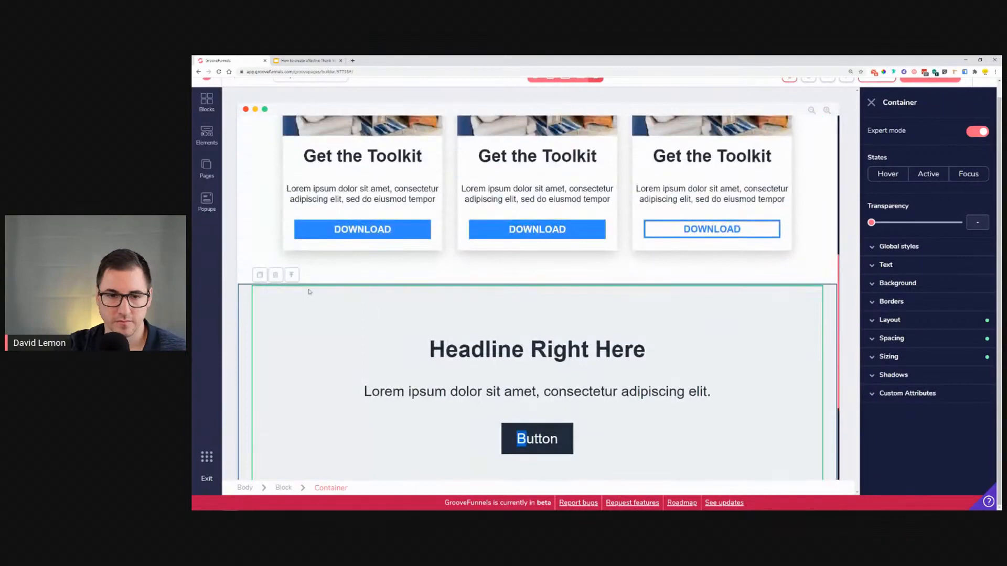
{"action": "left_click", "coordinate": [276, 274]}
{"action": "left_click", "coordinate": [617, 308]}
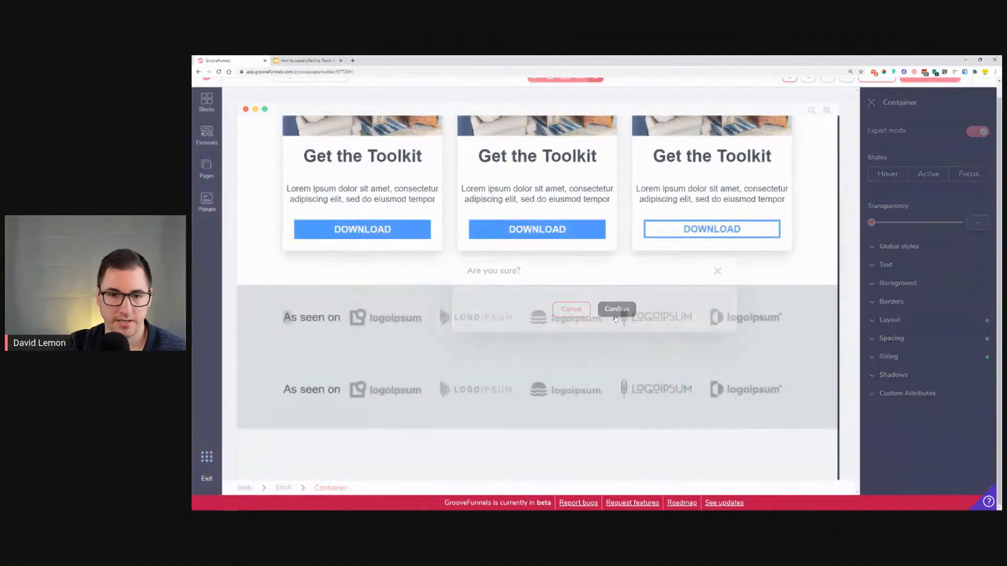
Step: Delete the extra duplicated "As seen on" logo strip container from the new block
{"action": "left_click", "coordinate": [319, 333]}
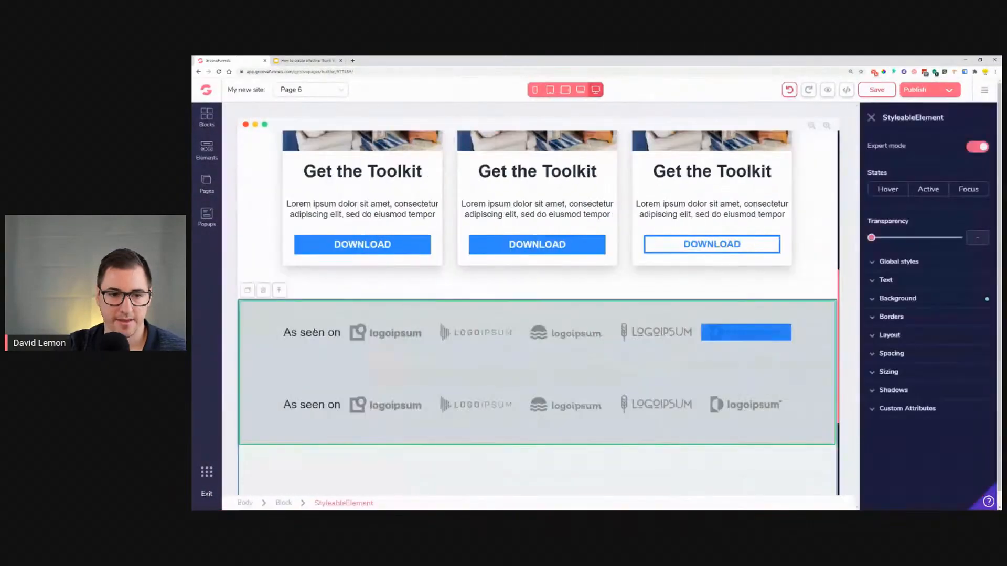
{"action": "left_click", "coordinate": [351, 336]}
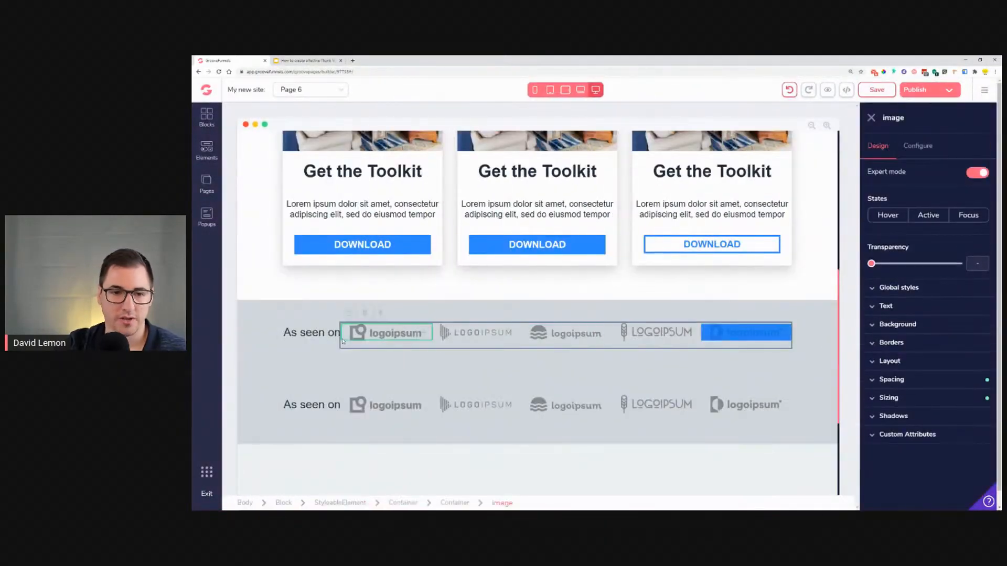
{"action": "left_click", "coordinate": [379, 314]}
{"action": "left_click", "coordinate": [379, 313]}
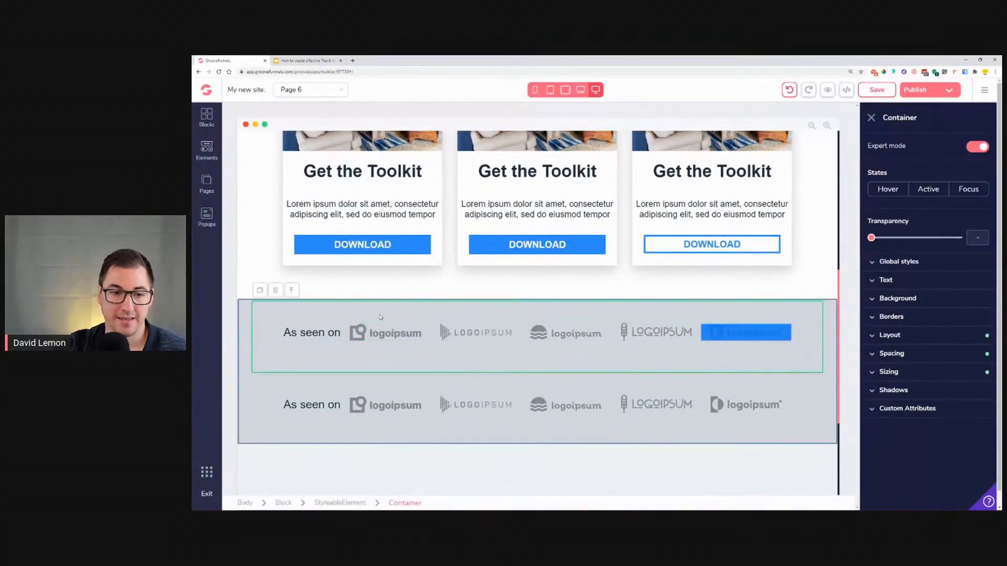
{"action": "left_click", "coordinate": [276, 290]}
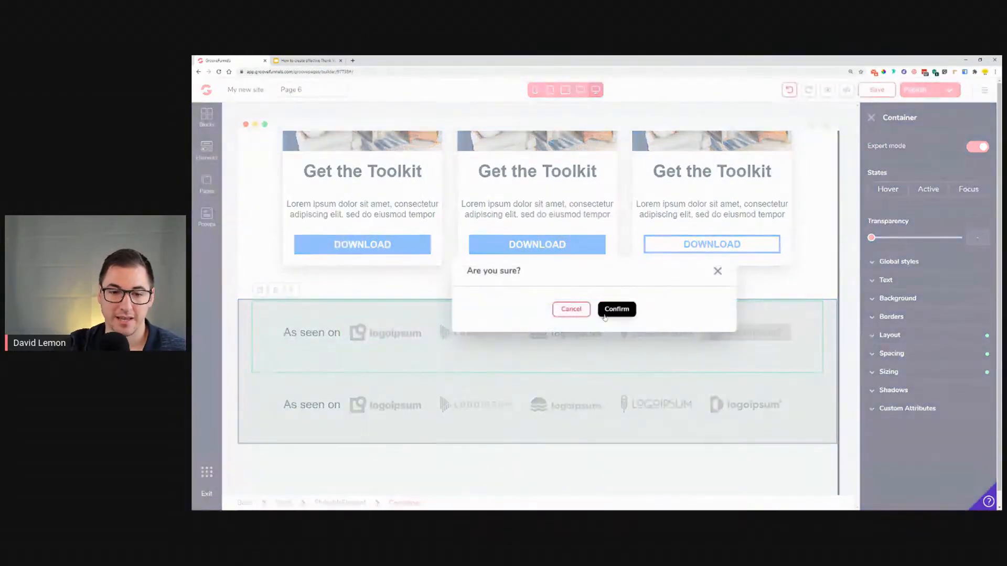
{"action": "left_click", "coordinate": [611, 309]}
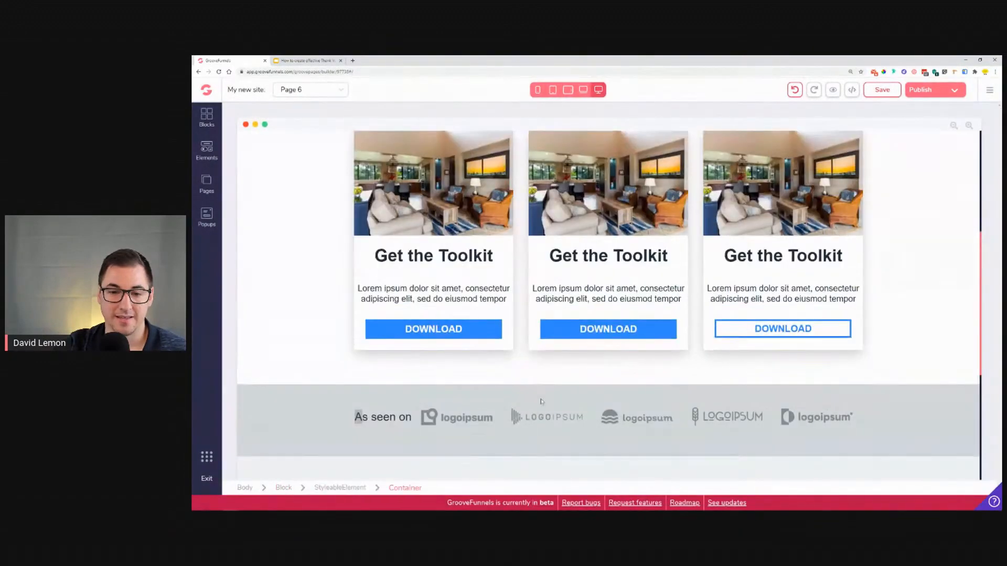
Step: Add an empty container element above the remaining logo strip in the block
{"action": "left_click", "coordinate": [207, 149]}
{"action": "left_click_drag", "start_coordinate": [290, 404], "coordinate": [276, 182]}
{"action": "left_click_drag", "start_coordinate": [556, 410], "coordinate": [673, 437]}
{"action": "scroll", "coordinate": [631, 441], "scroll_direction": "down", "scroll_amount": 5}
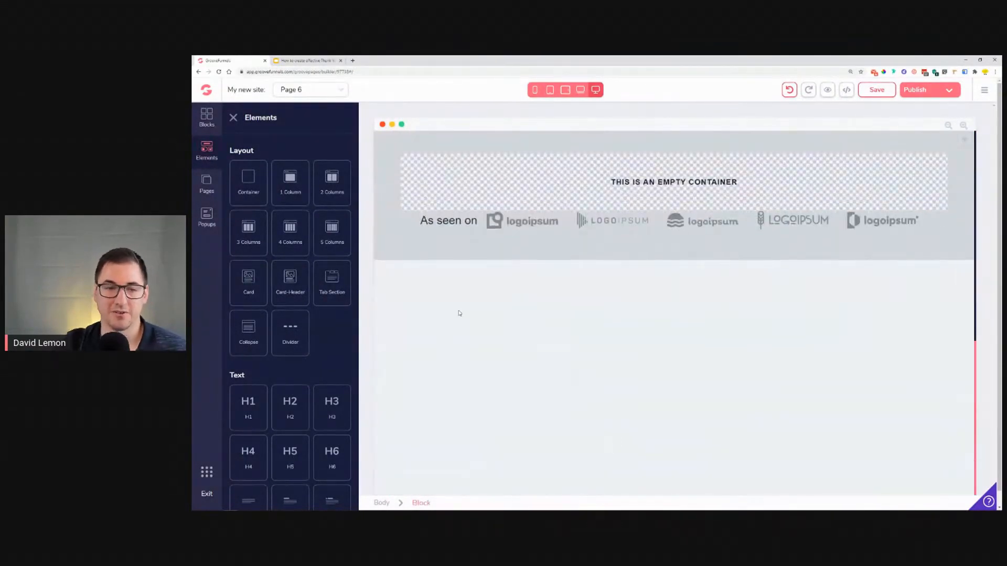
Step: Browse the wireframe Covers blocks and compare the section with the reference slide
{"action": "left_click", "coordinate": [206, 117]}
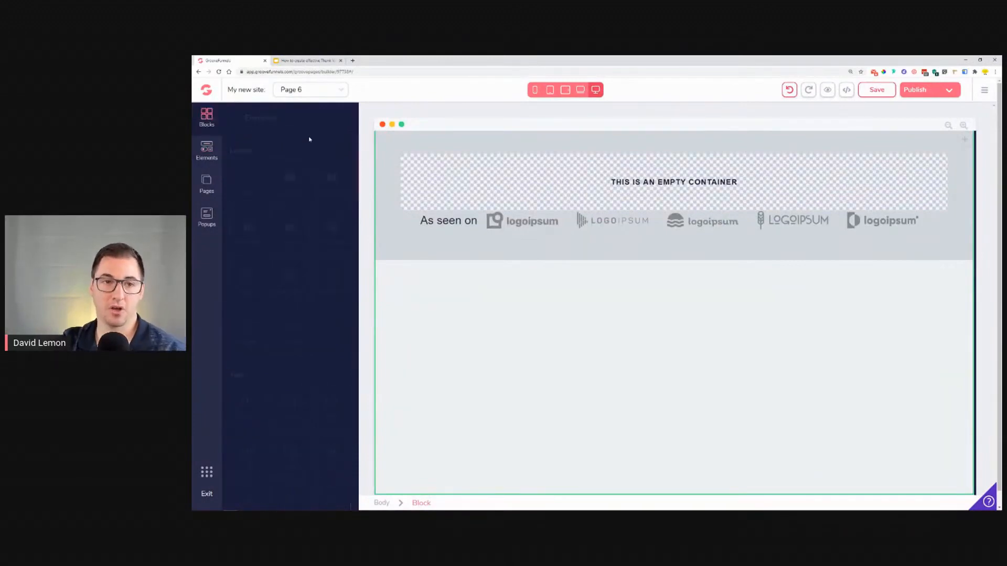
{"action": "left_click", "coordinate": [321, 148]}
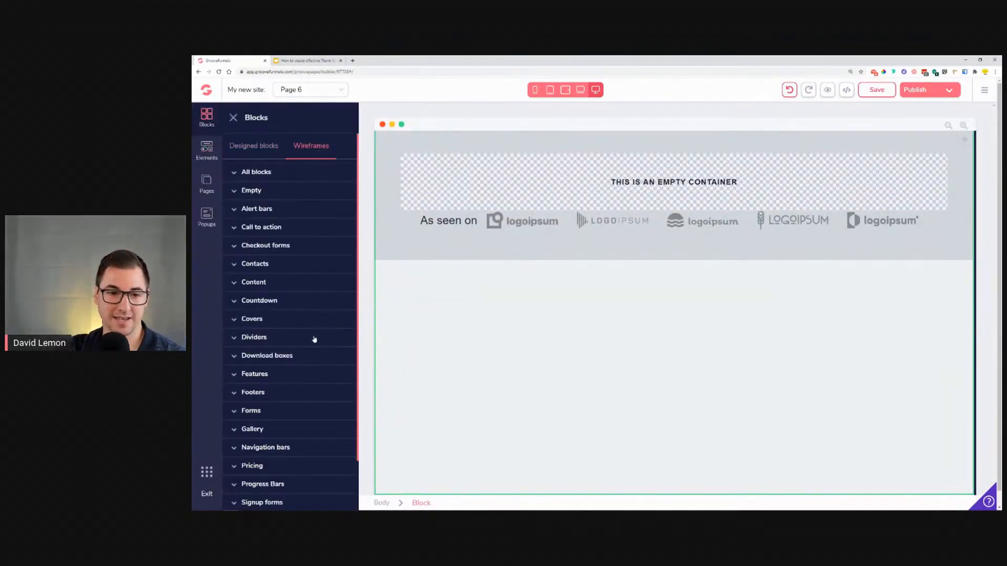
{"action": "left_click", "coordinate": [264, 320]}
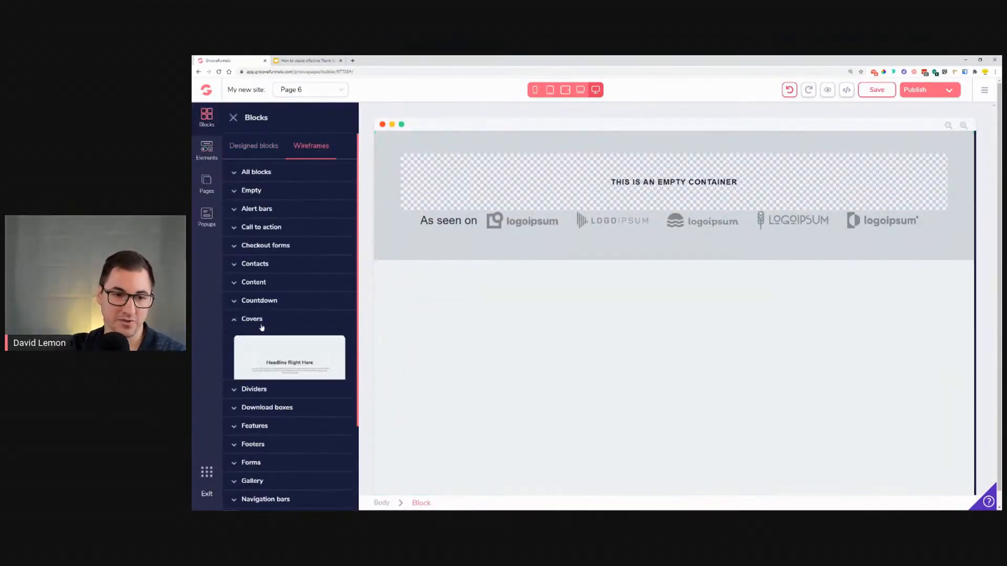
{"action": "scroll", "coordinate": [291, 236], "scroll_direction": "down", "scroll_amount": 8}
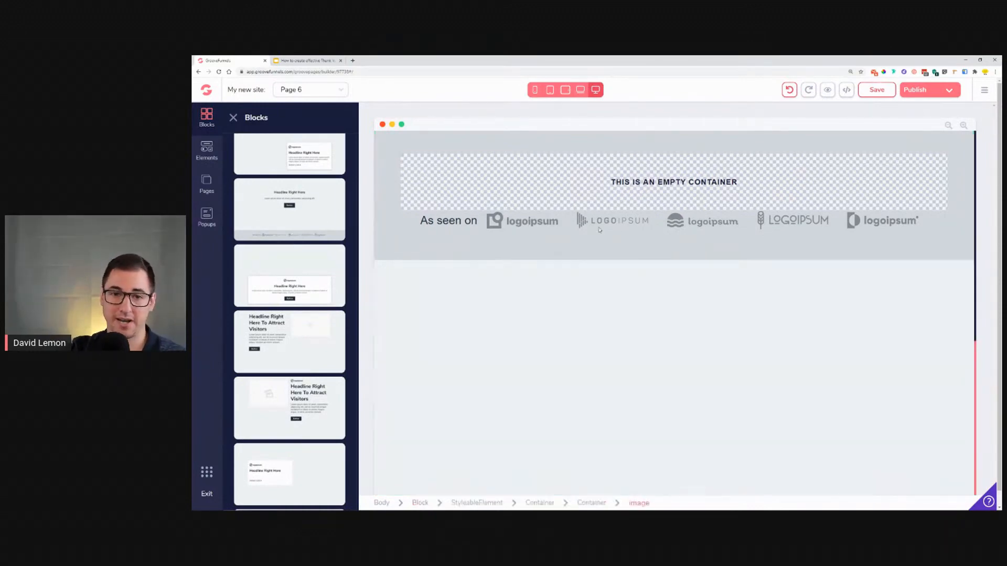
{"action": "scroll", "coordinate": [546, 225], "scroll_direction": "up", "scroll_amount": 3}
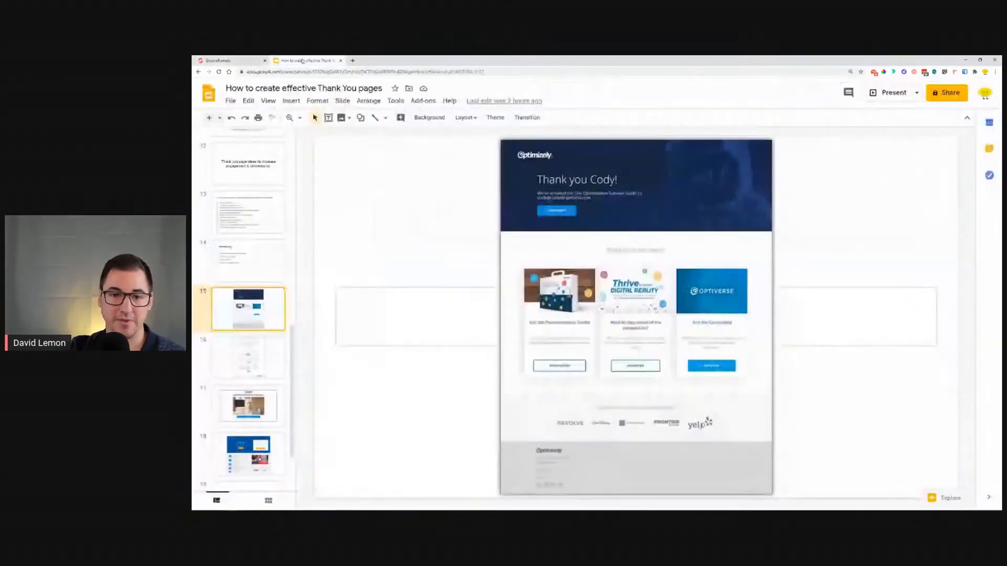
{"action": "left_click", "coordinate": [308, 60]}
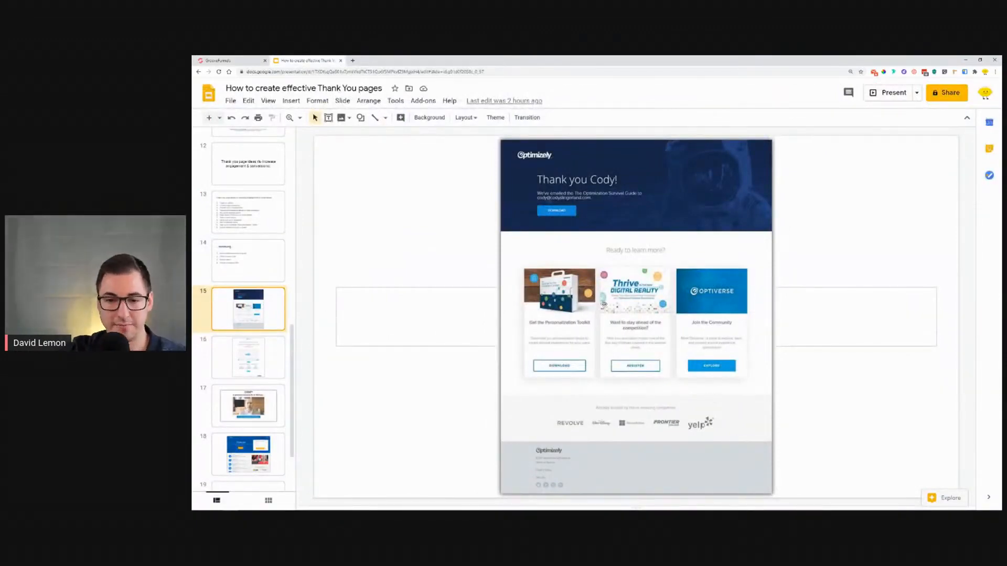
{"action": "left_click", "coordinate": [231, 60]}
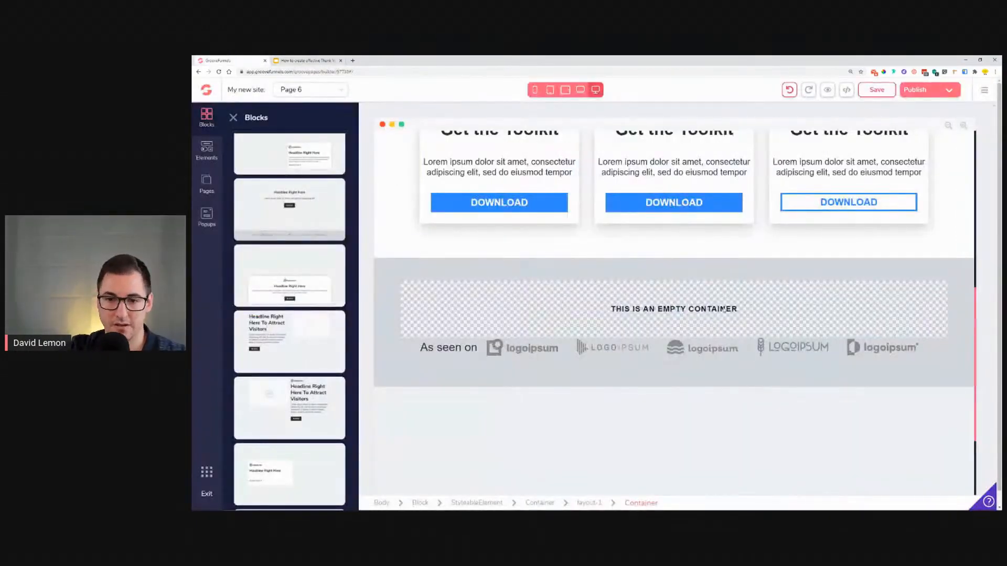
Step: Move the "As seen on" text into the empty container above the logos
{"action": "left_click", "coordinate": [724, 310]}
{"action": "left_click", "coordinate": [312, 348]}
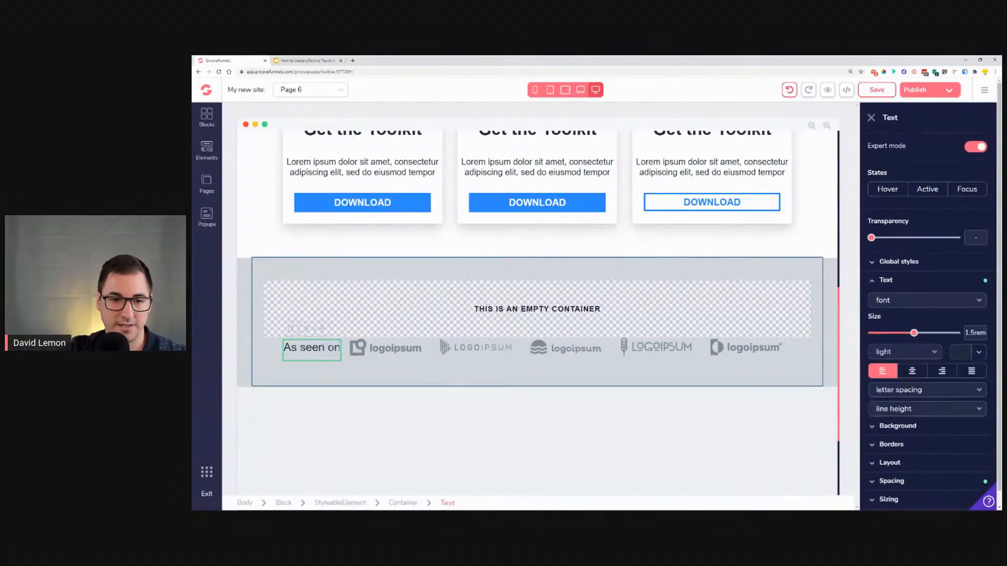
{"action": "left_click_drag", "start_coordinate": [333, 348], "coordinate": [395, 321]}
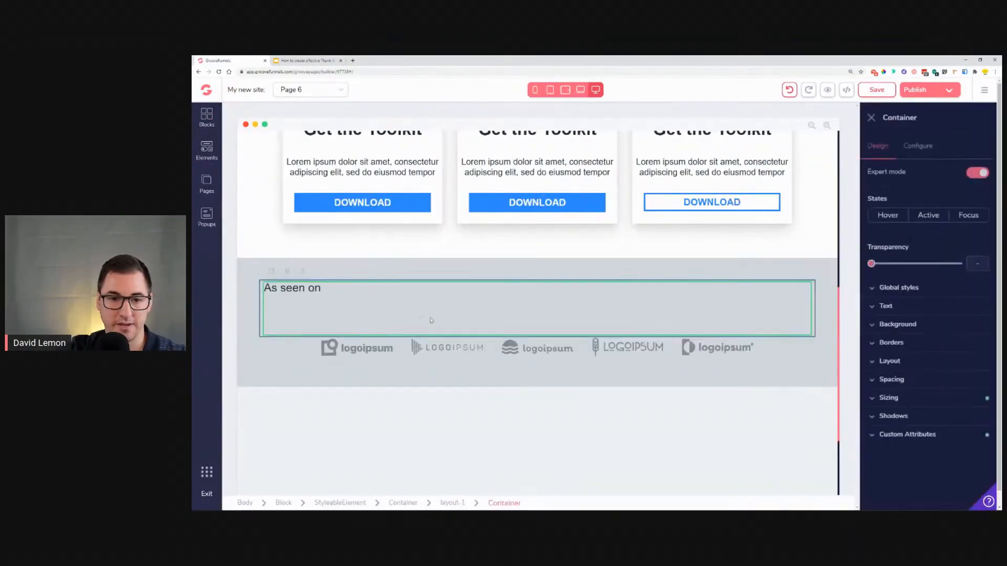
Step: Set the text container's layout to vertical flex with centred primary and secondary alignment
{"action": "left_click", "coordinate": [919, 361]}
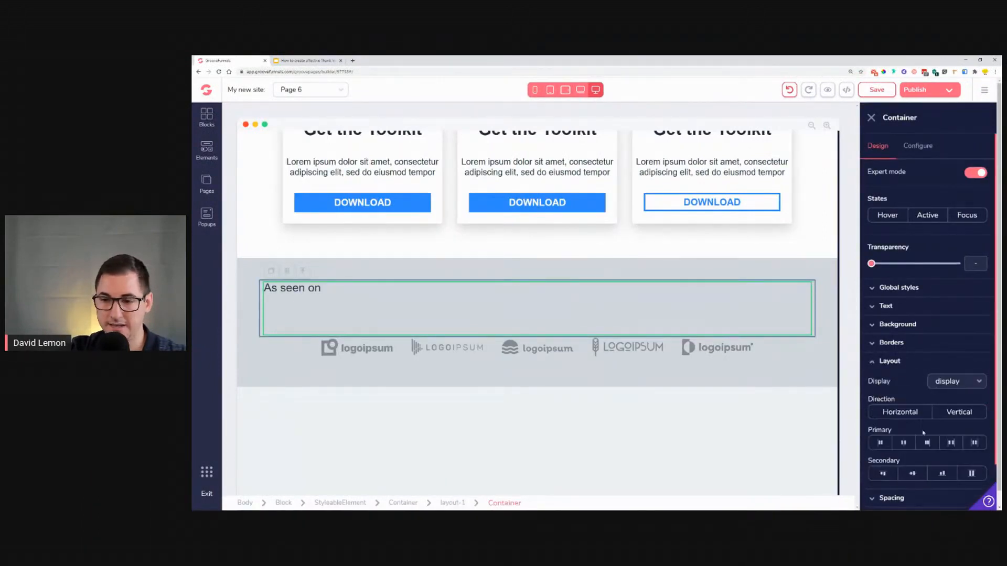
{"action": "left_click", "coordinate": [960, 412]}
{"action": "left_click", "coordinate": [912, 473]}
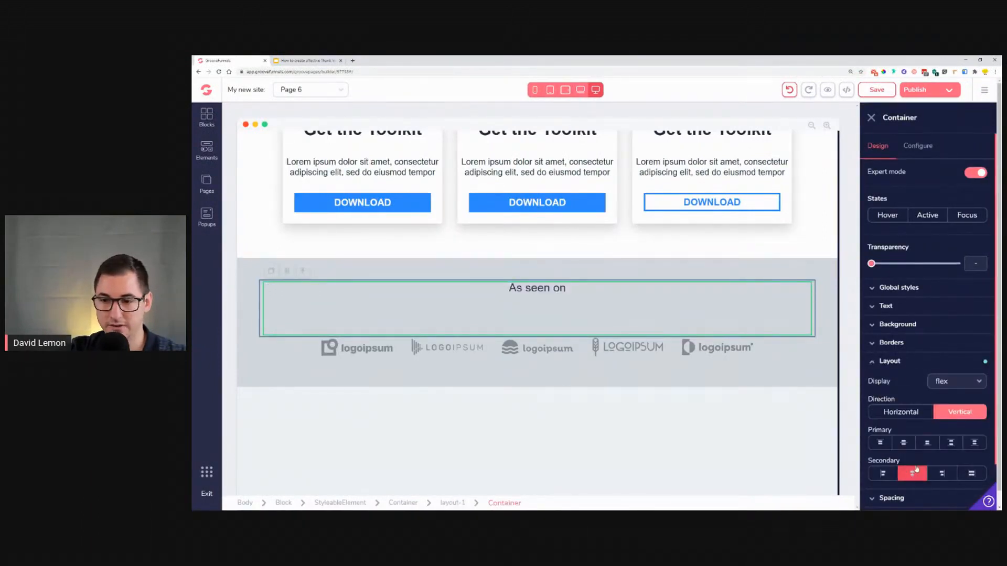
{"action": "left_click", "coordinate": [904, 444]}
Step: Replace the "As seen on" text with "Always truste by these amazing companies:"
{"action": "double_click", "coordinate": [537, 306]}
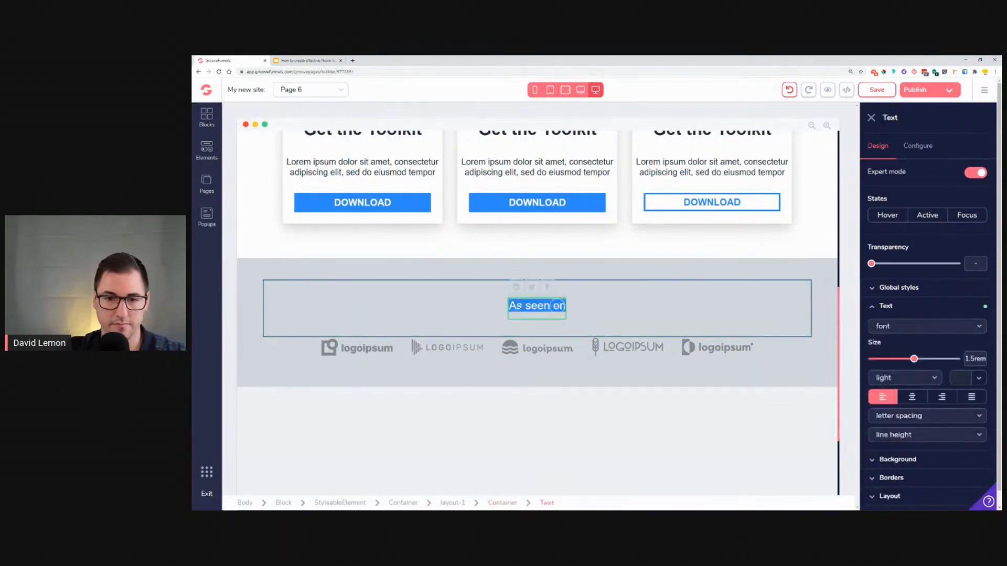
{"action": "left_click", "coordinate": [294, 61]}
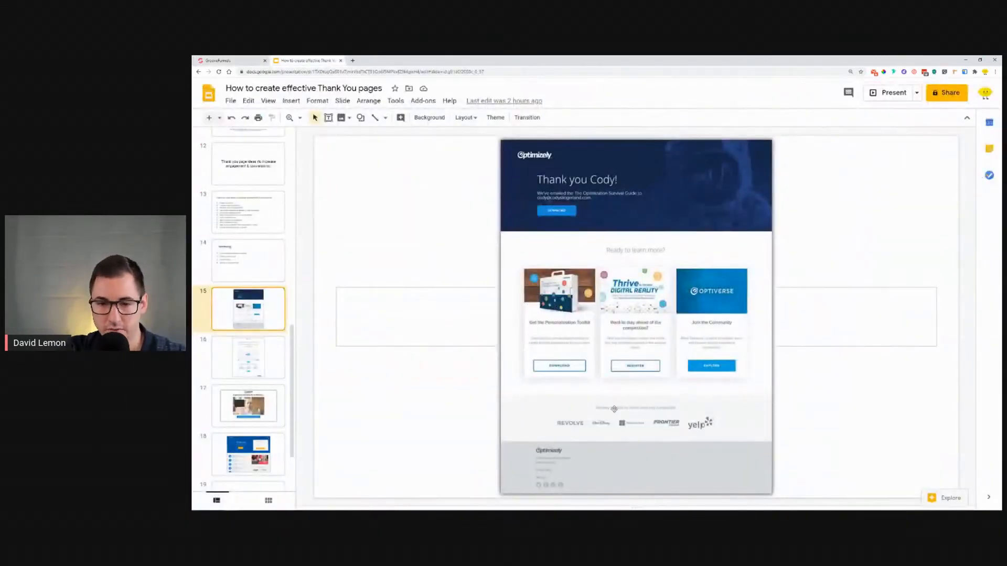
{"action": "left_click", "coordinate": [230, 60]}
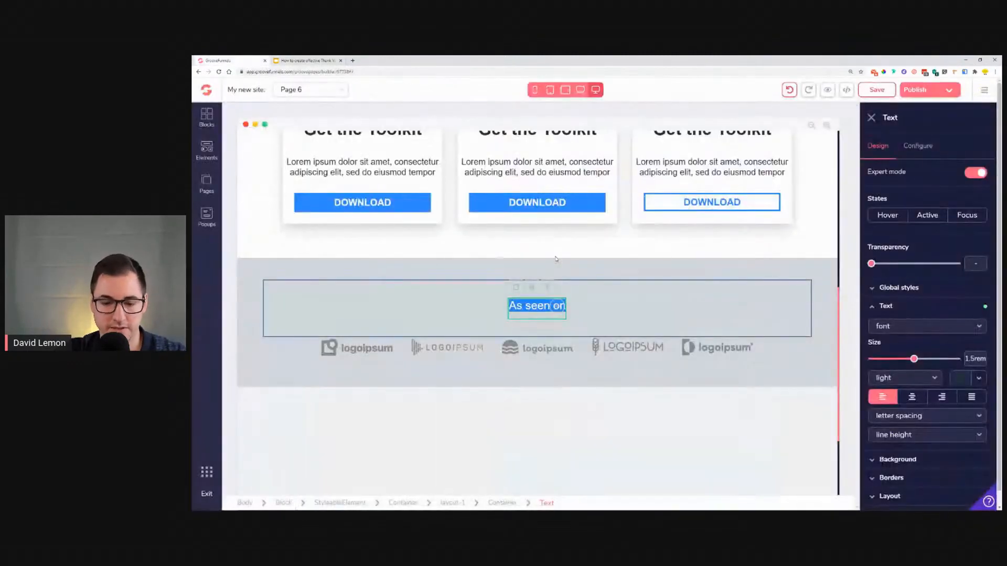
{"action": "left_click", "coordinate": [527, 305]}
{"action": "triple_click", "coordinate": [527, 307]}
{"action": "type", "text": "Always truste by these a"}
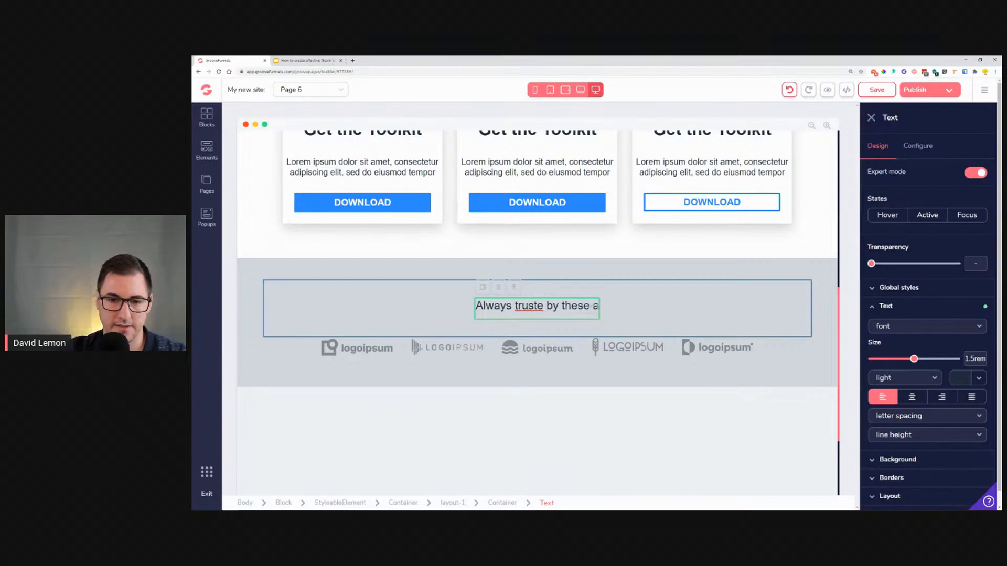
{"action": "type", "text": "mazing"}
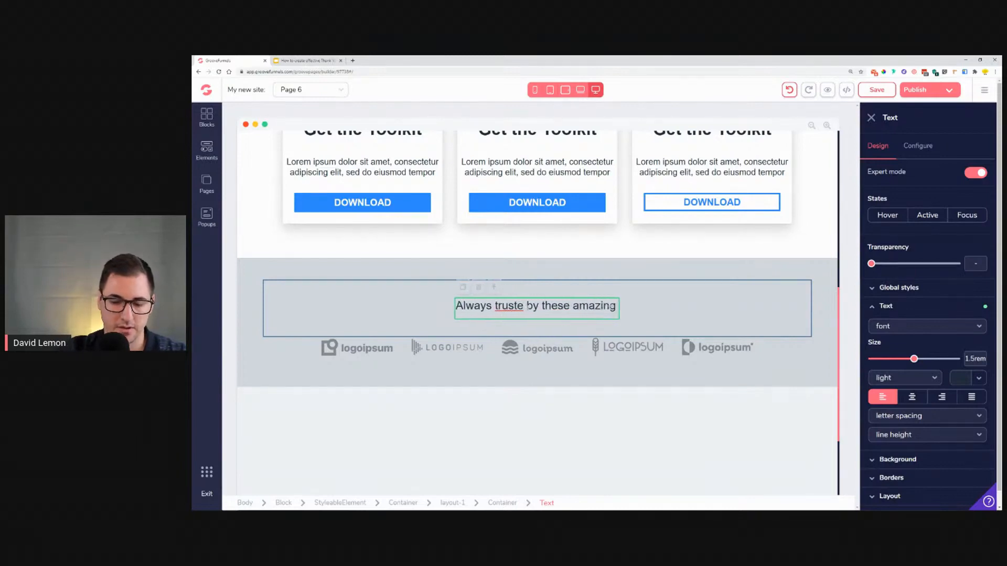
{"action": "type", "text": " companies"}
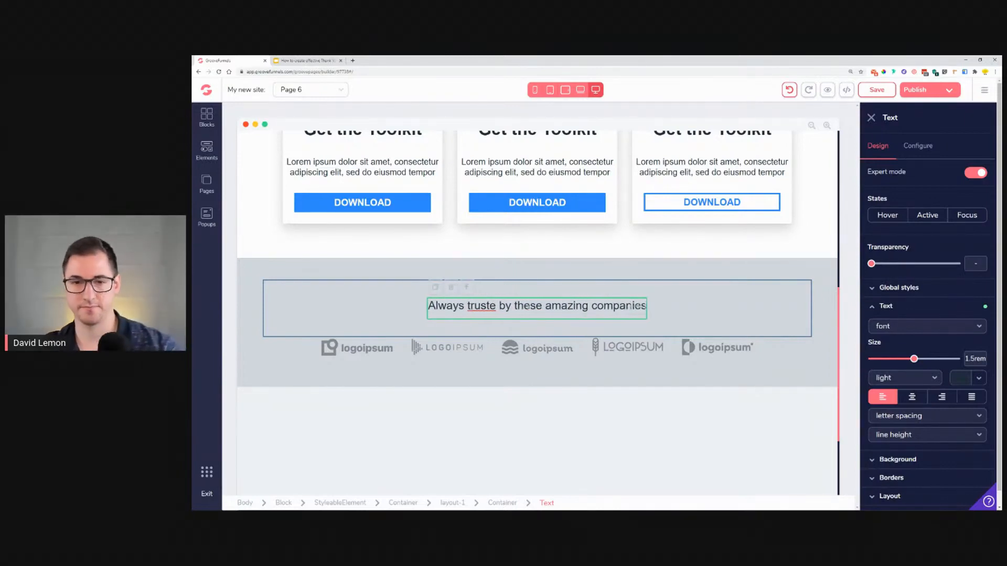
{"action": "type", "text": ":"}
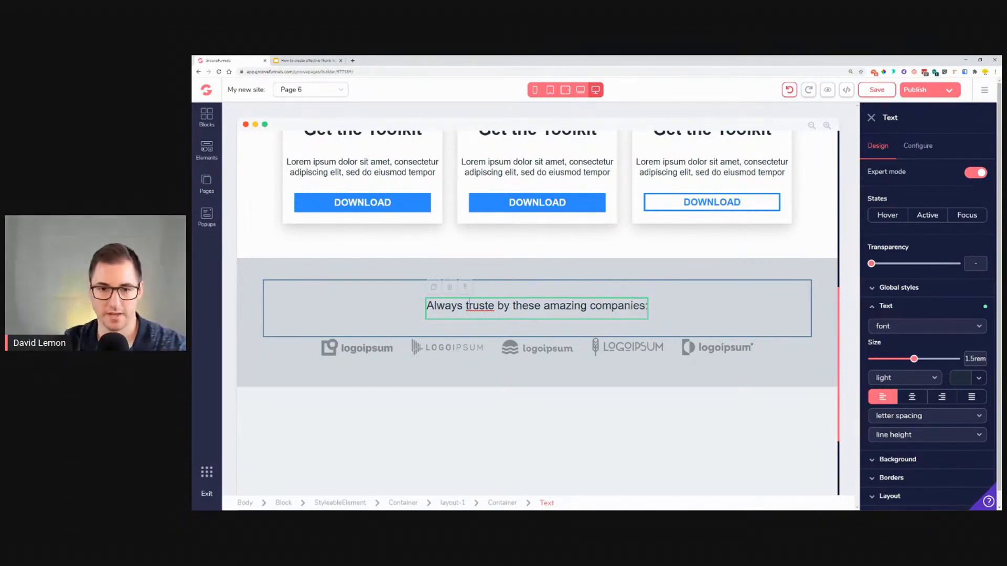
Step: Correct the typo so the heading reads "Always trusted by these amazing companies:"
{"action": "left_click_drag", "start_coordinate": [495, 308], "coordinate": [496, 309]}
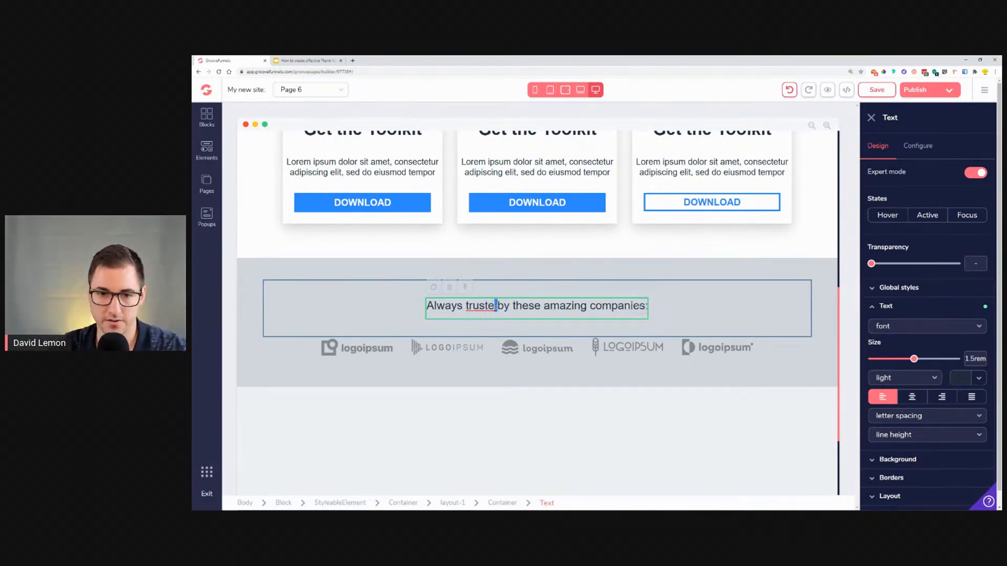
{"action": "left_click", "coordinate": [495, 306]}
{"action": "left_click_drag", "start_coordinate": [495, 309], "coordinate": [490, 309]}
{"action": "key", "text": "Right"}
{"action": "key", "text": "Right"}
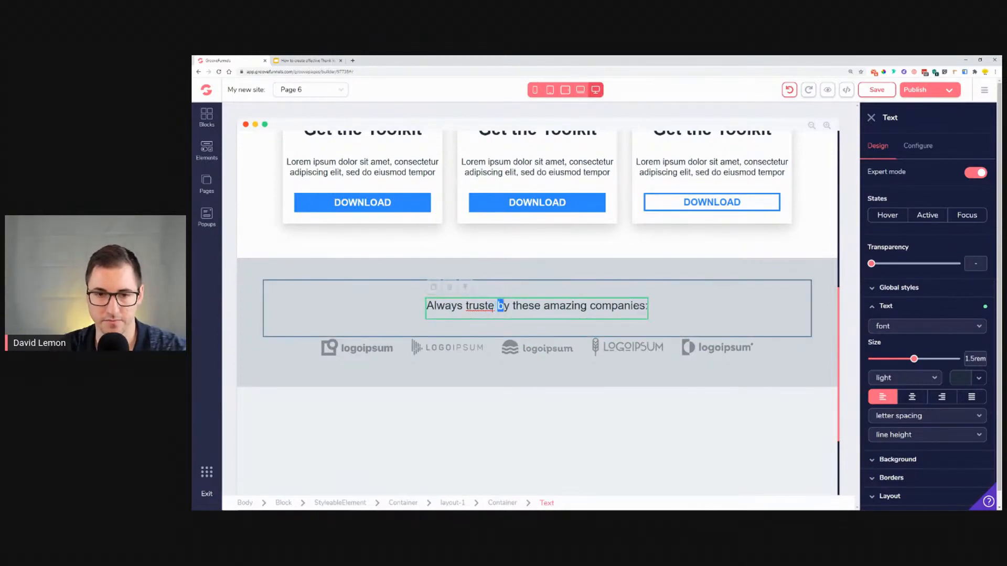
{"action": "left_click", "coordinate": [497, 396]}
{"action": "left_click", "coordinate": [494, 307]}
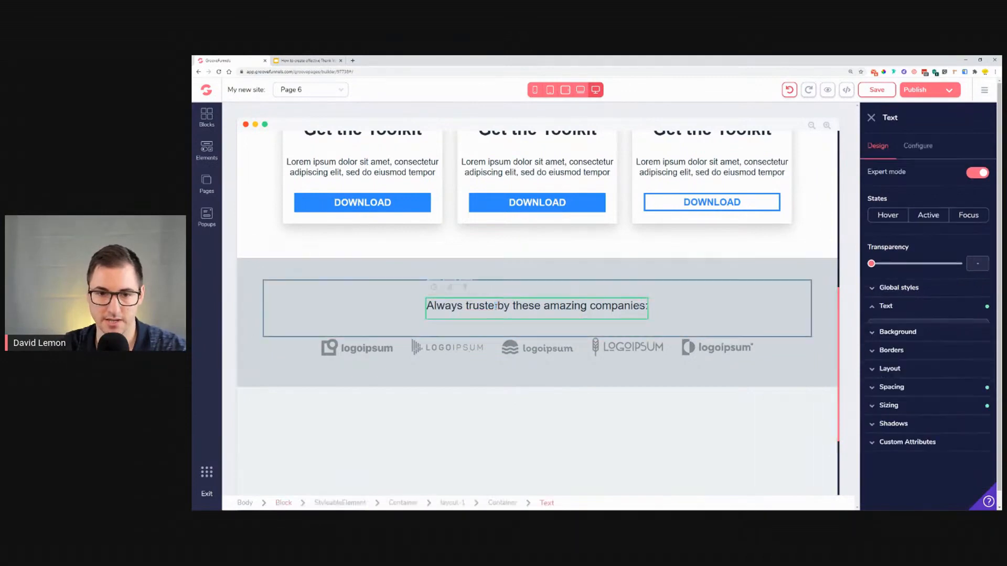
{"action": "type", "text": "d"}
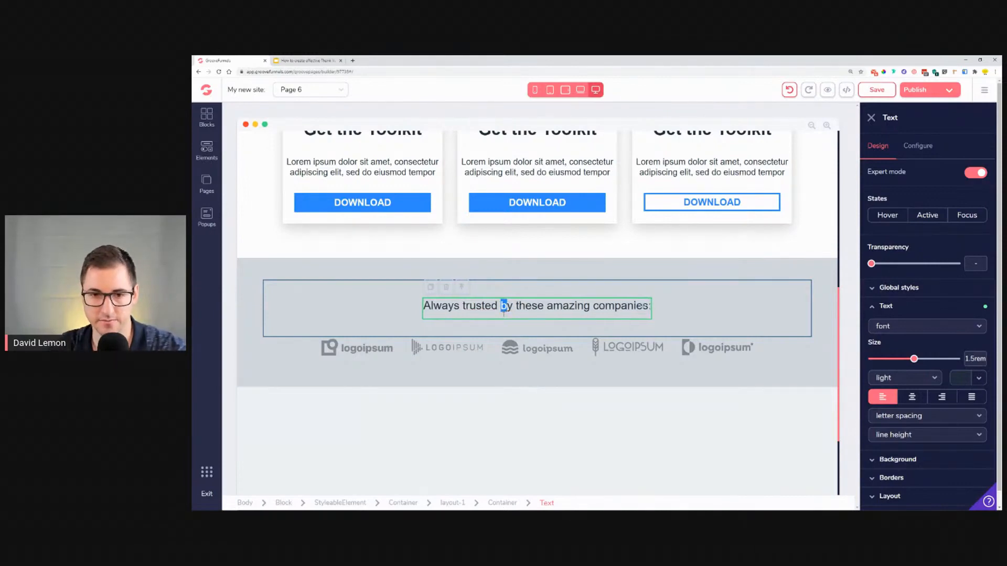
Step: Select the logo strip's block and set its height to auto
{"action": "left_click", "coordinate": [684, 324]}
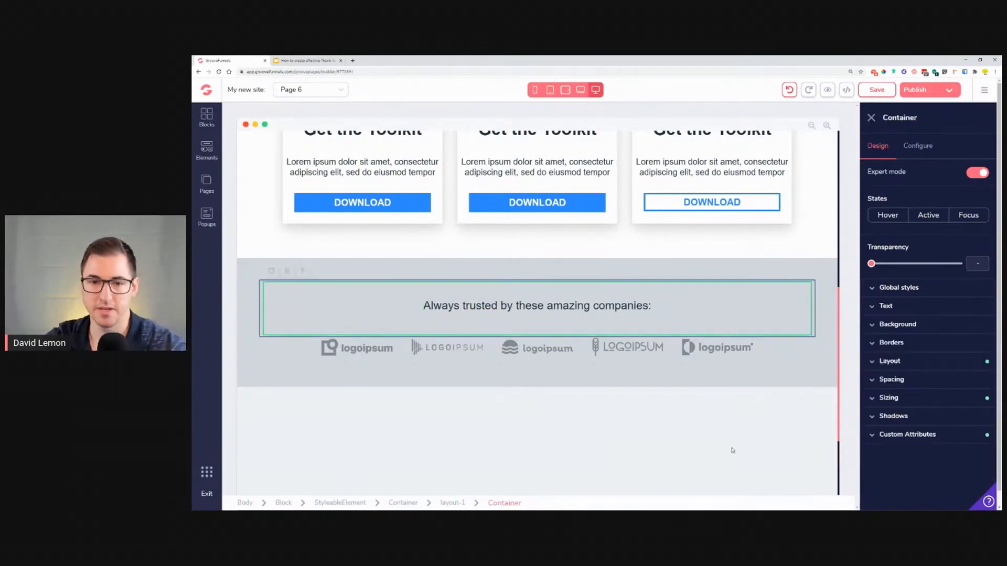
{"action": "left_click", "coordinate": [249, 273]}
{"action": "scroll", "coordinate": [288, 353], "scroll_direction": "down", "scroll_amount": 3}
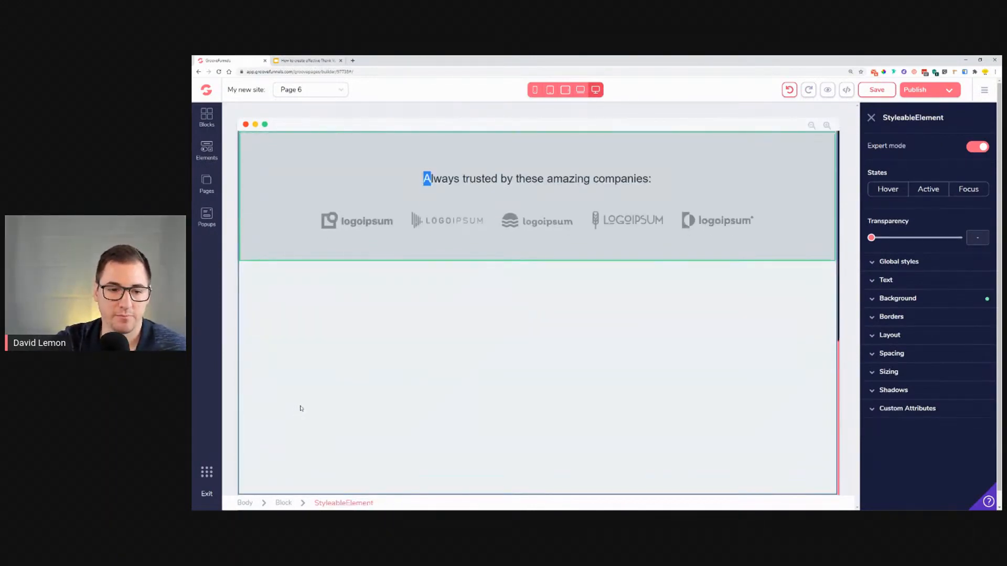
{"action": "left_click", "coordinate": [292, 370]}
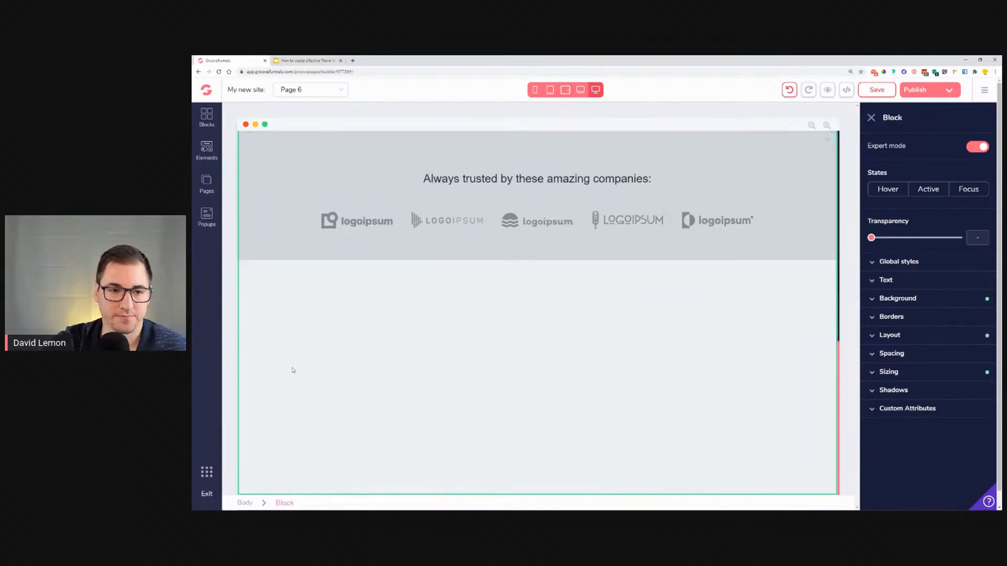
{"action": "scroll", "coordinate": [293, 371], "scroll_direction": "up", "scroll_amount": 4}
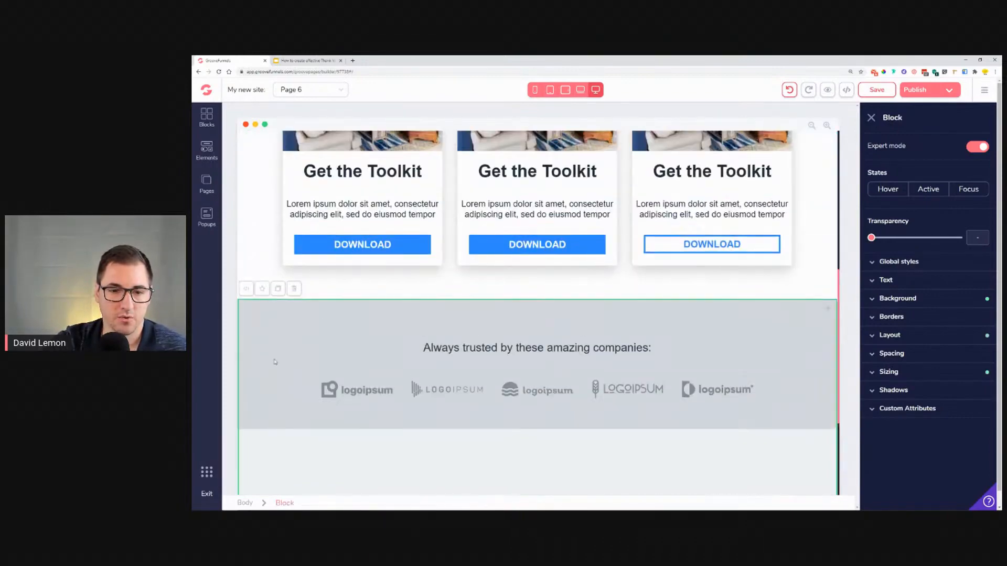
{"action": "scroll", "coordinate": [274, 362], "scroll_direction": "down", "scroll_amount": 4}
{"action": "scroll", "coordinate": [310, 335], "scroll_direction": "up", "scroll_amount": 3}
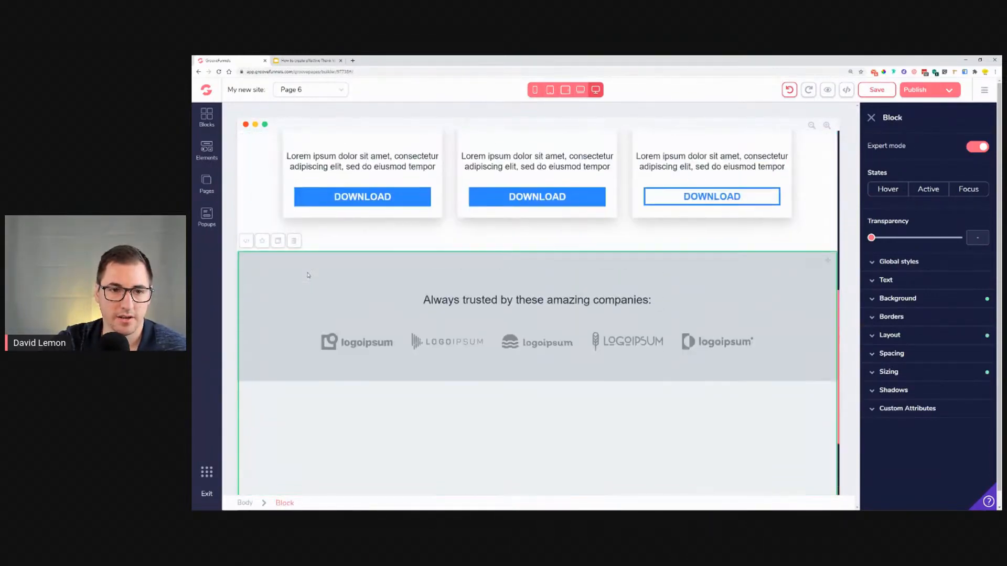
{"action": "left_click", "coordinate": [924, 372]}
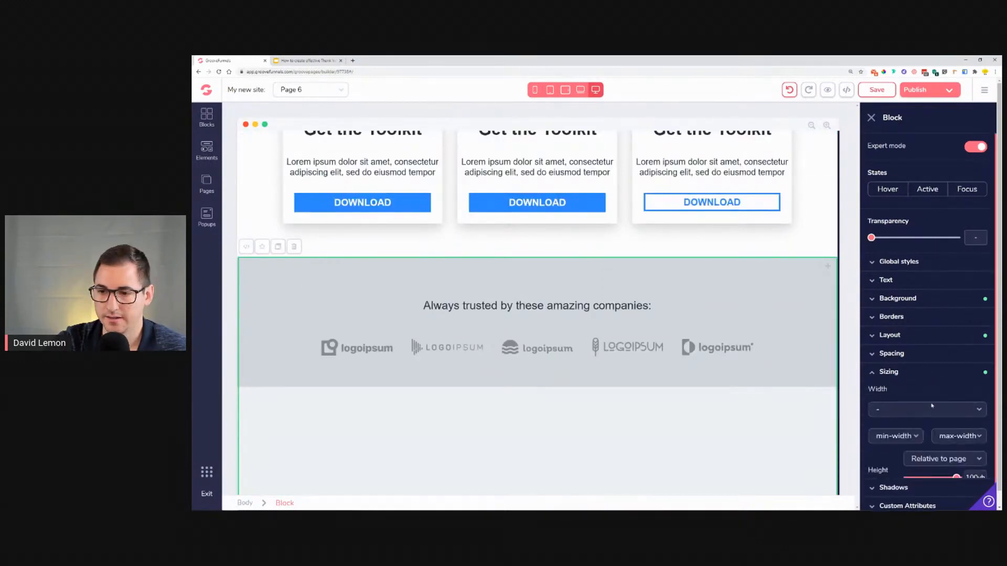
{"action": "left_click", "coordinate": [954, 475]}
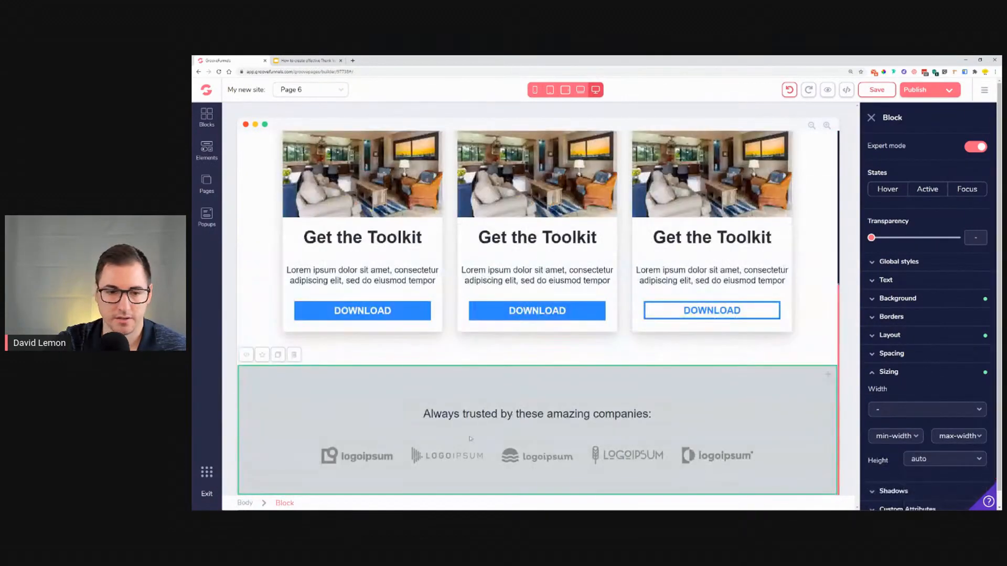
Step: Set the logo strip container's top and bottom padding to 1.5rem
{"action": "scroll", "coordinate": [468, 438], "scroll_direction": "down", "scroll_amount": 2}
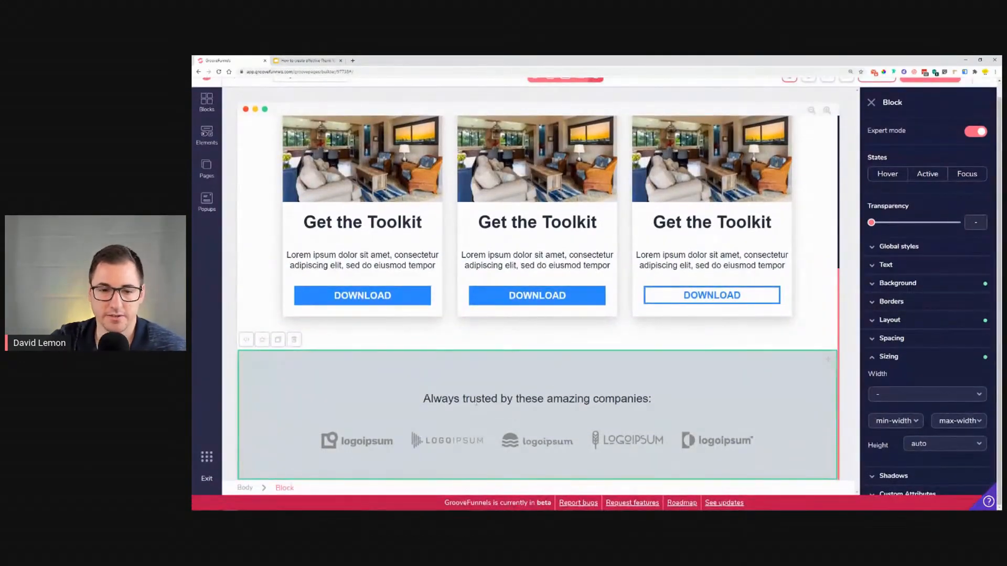
{"action": "left_click", "coordinate": [430, 398]}
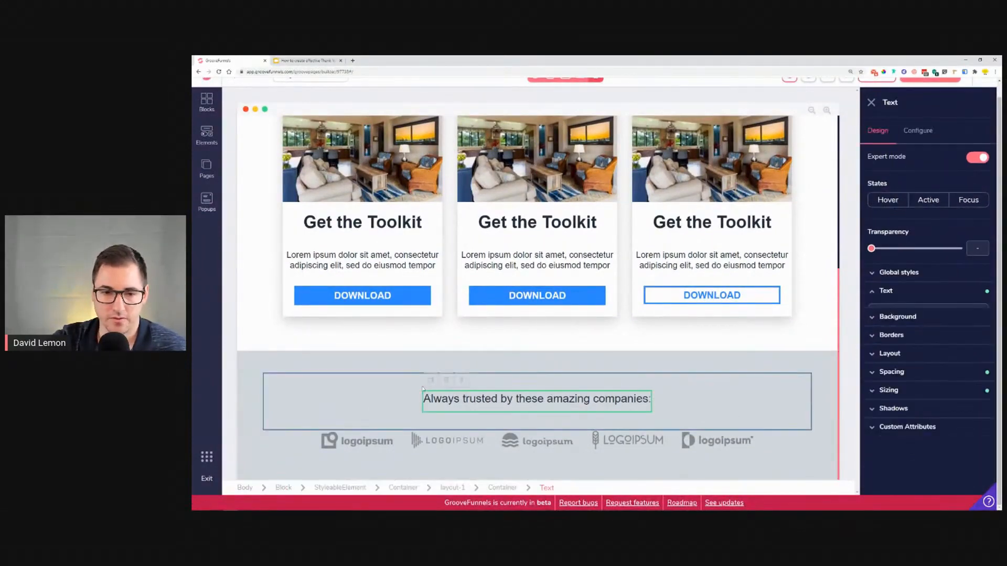
{"action": "left_click", "coordinate": [346, 369]}
{"action": "left_click", "coordinate": [915, 341]}
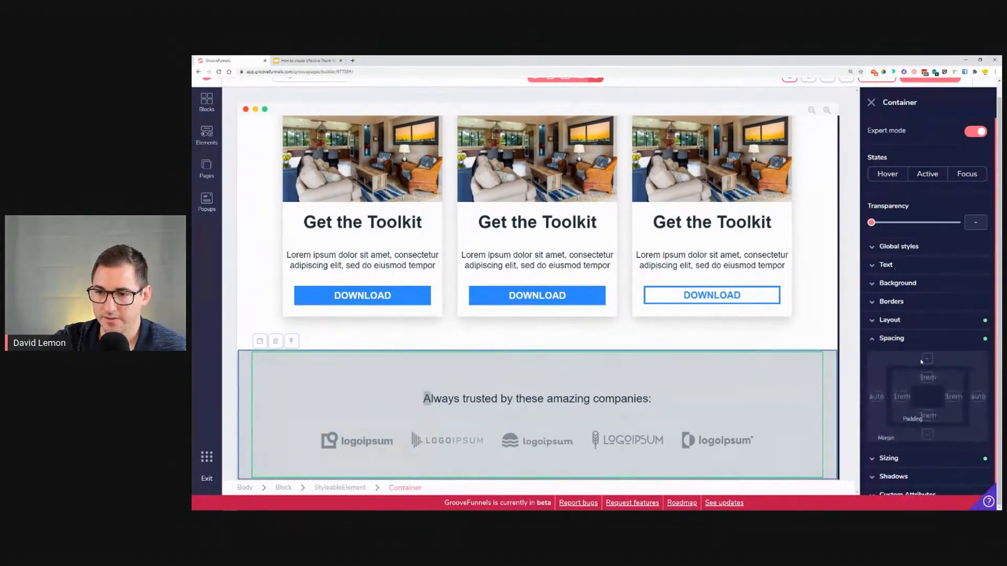
{"action": "left_click", "coordinate": [925, 377]}
{"action": "left_click_drag", "start_coordinate": [920, 455], "coordinate": [901, 457]}
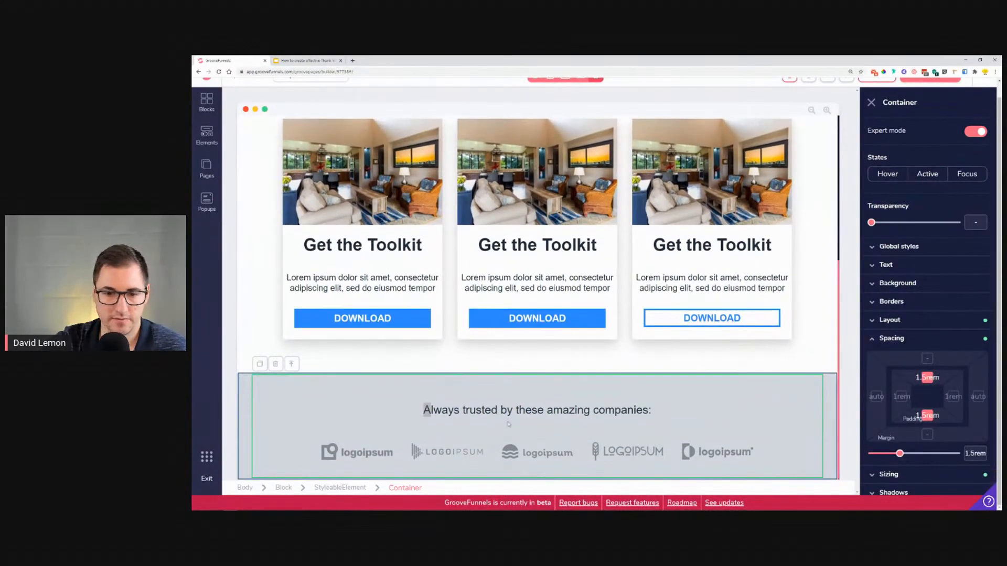
Step: Change the logo strip section's background colour to a lighter grey shade
{"action": "left_click", "coordinate": [243, 397]}
{"action": "left_click", "coordinate": [932, 289]}
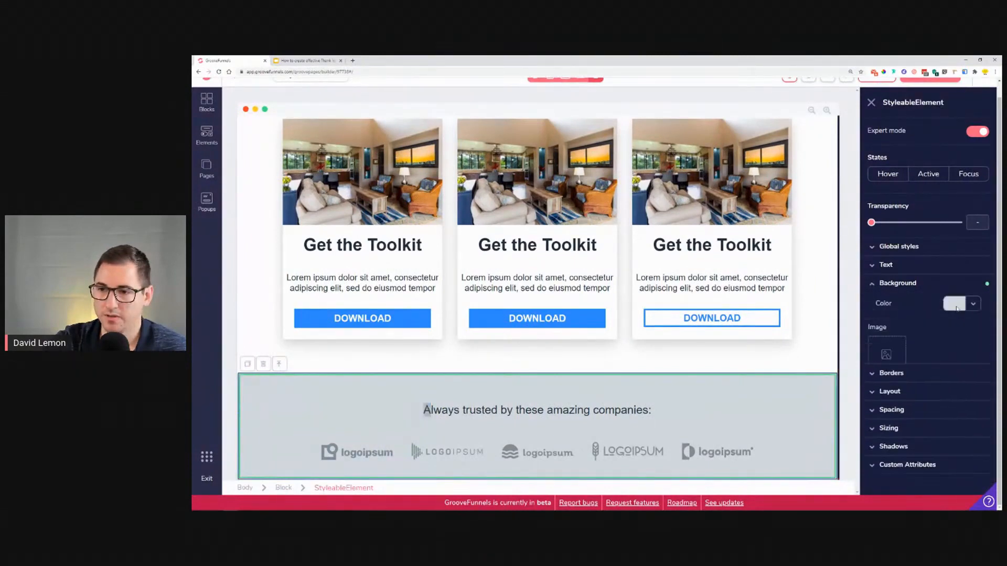
{"action": "left_click", "coordinate": [956, 305]}
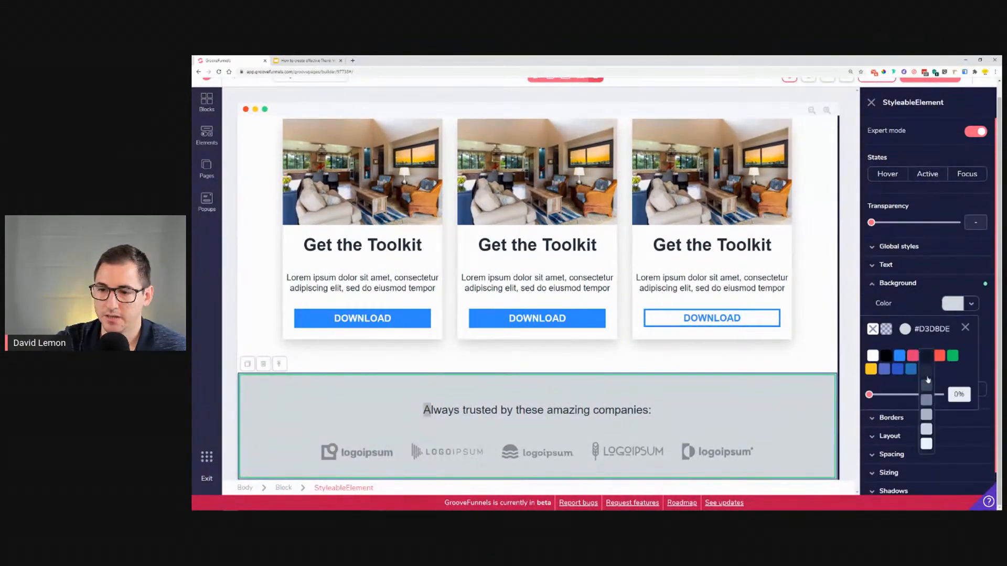
{"action": "left_click", "coordinate": [926, 444]}
{"action": "left_click", "coordinate": [376, 361]}
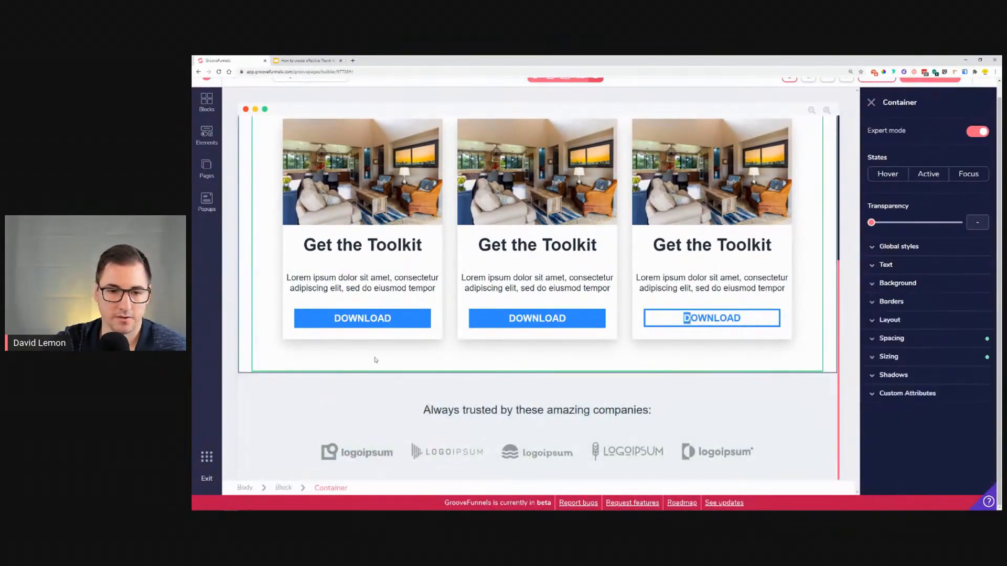
Step: Set the trusted-by heading's font to Montserrat at size 1.25rem
{"action": "left_click", "coordinate": [504, 410]}
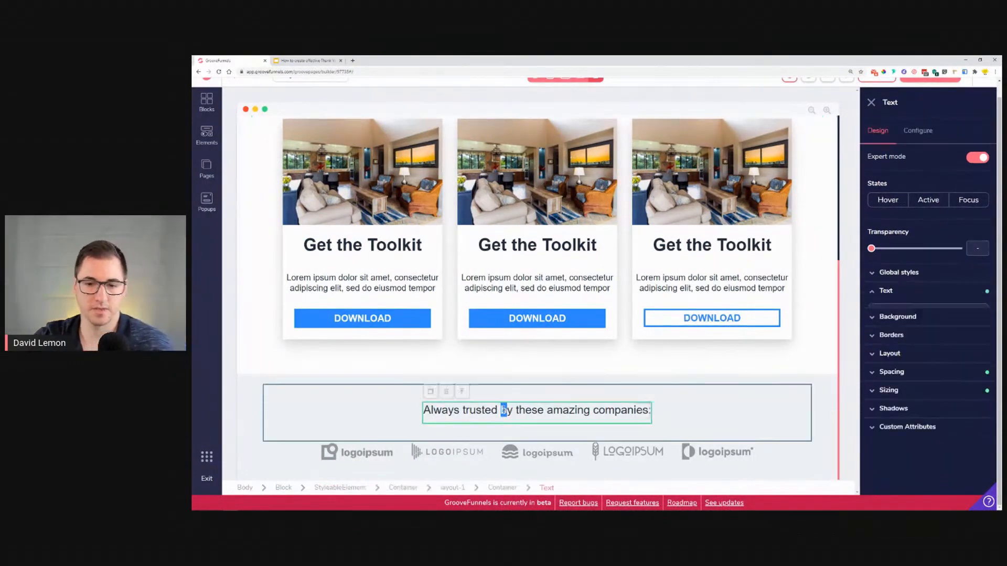
{"action": "left_click", "coordinate": [885, 291]}
{"action": "left_click", "coordinate": [926, 310]}
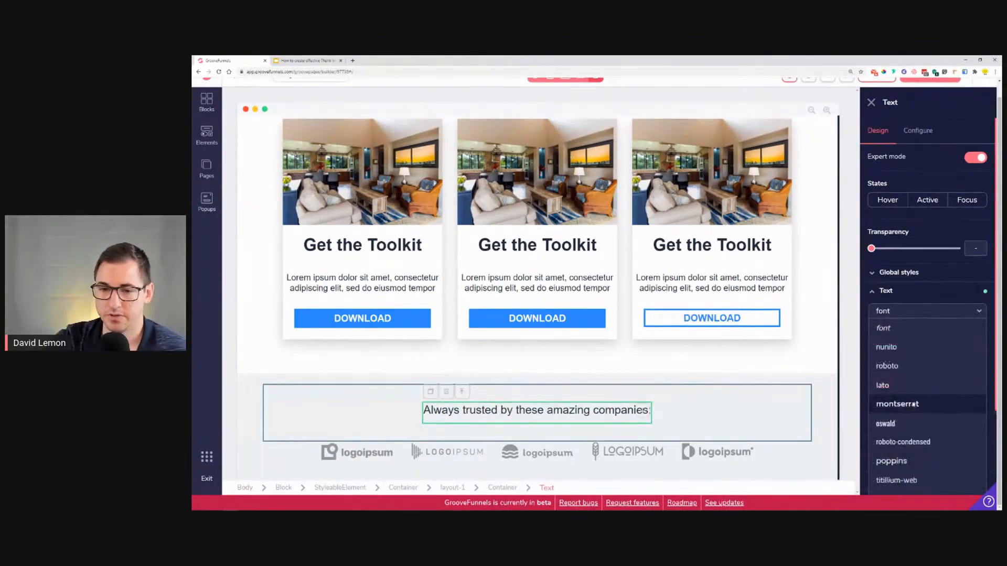
{"action": "left_click", "coordinate": [898, 403]}
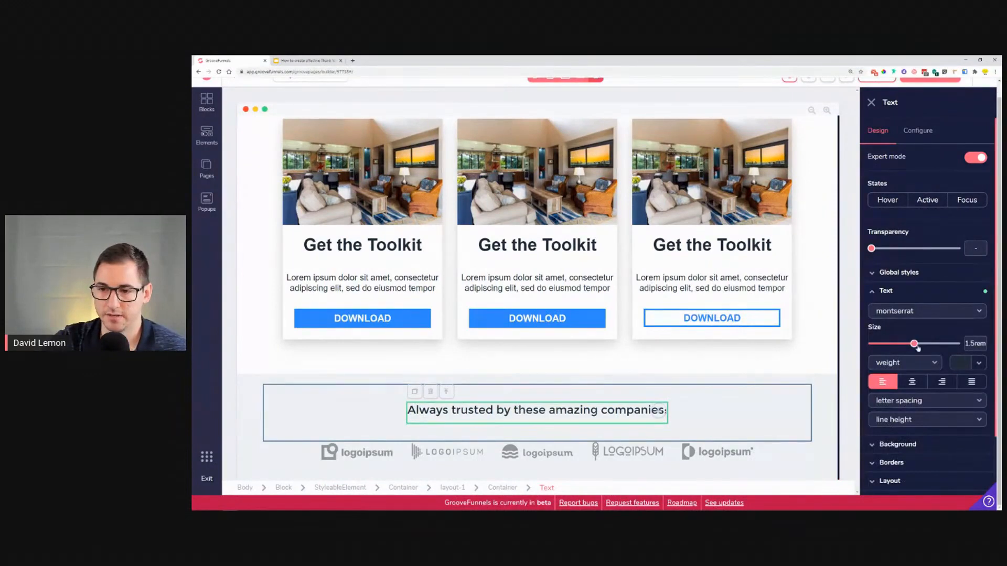
{"action": "left_click_drag", "start_coordinate": [913, 347], "coordinate": [907, 346]}
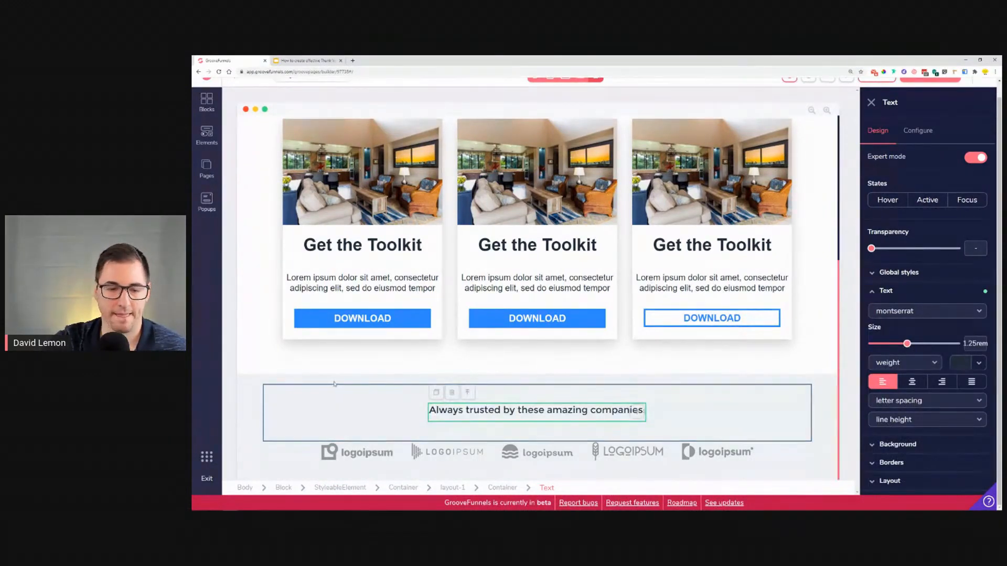
Step: Compare with the reference, then add an empty four-column wireframe block below the logo strip
{"action": "left_click", "coordinate": [310, 60]}
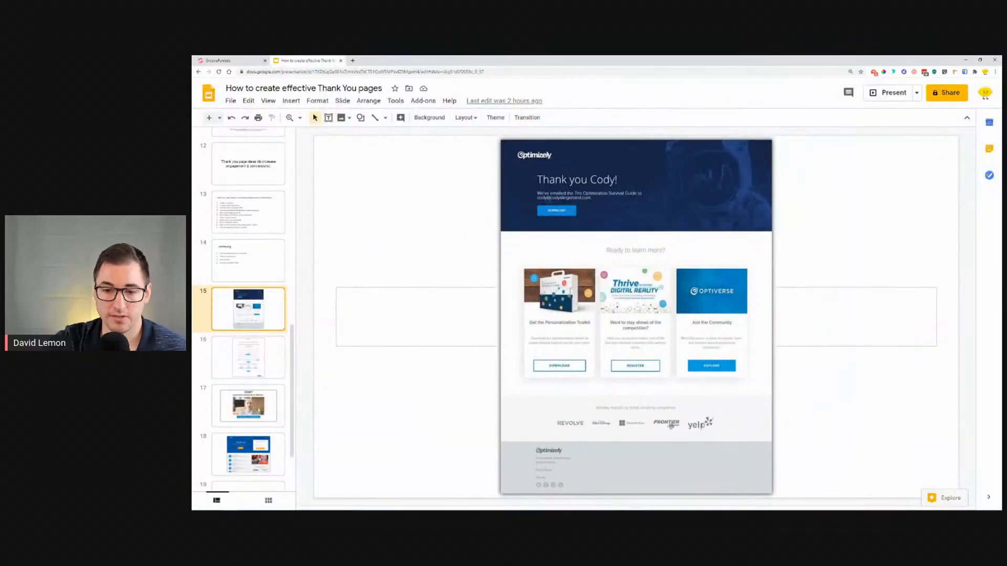
{"action": "left_click", "coordinate": [226, 60]}
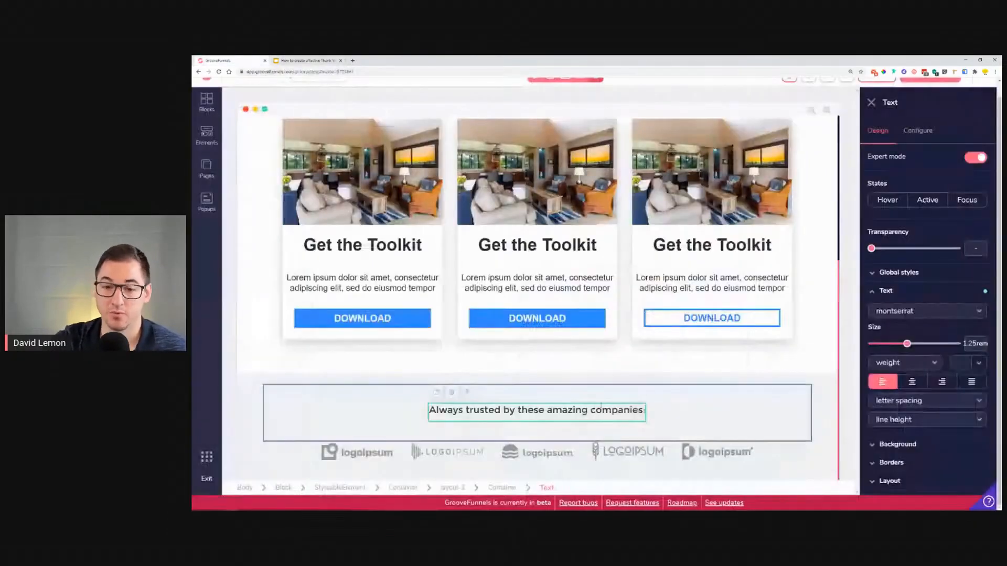
{"action": "left_click", "coordinate": [208, 104]}
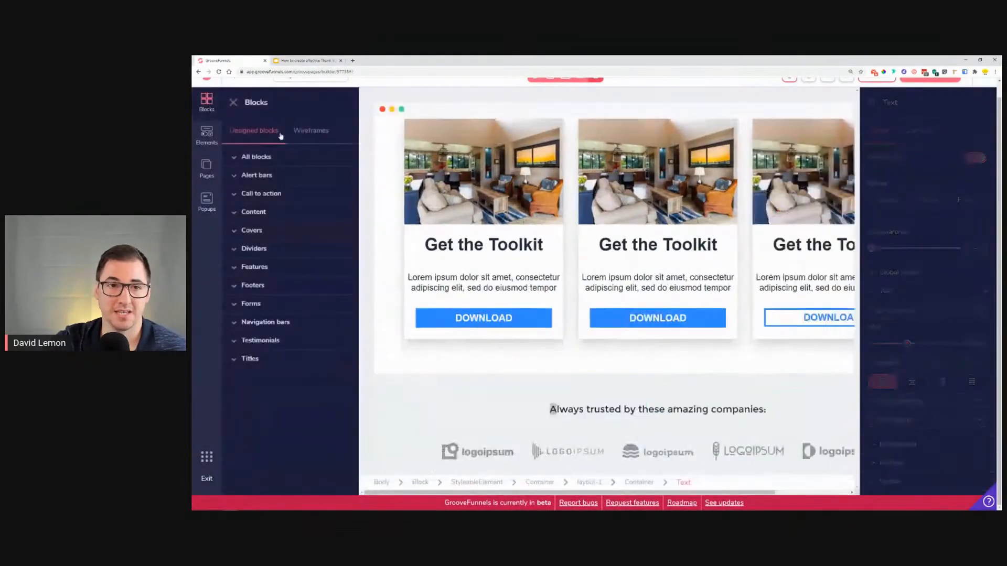
{"action": "left_click", "coordinate": [313, 131]}
{"action": "left_click", "coordinate": [286, 176]}
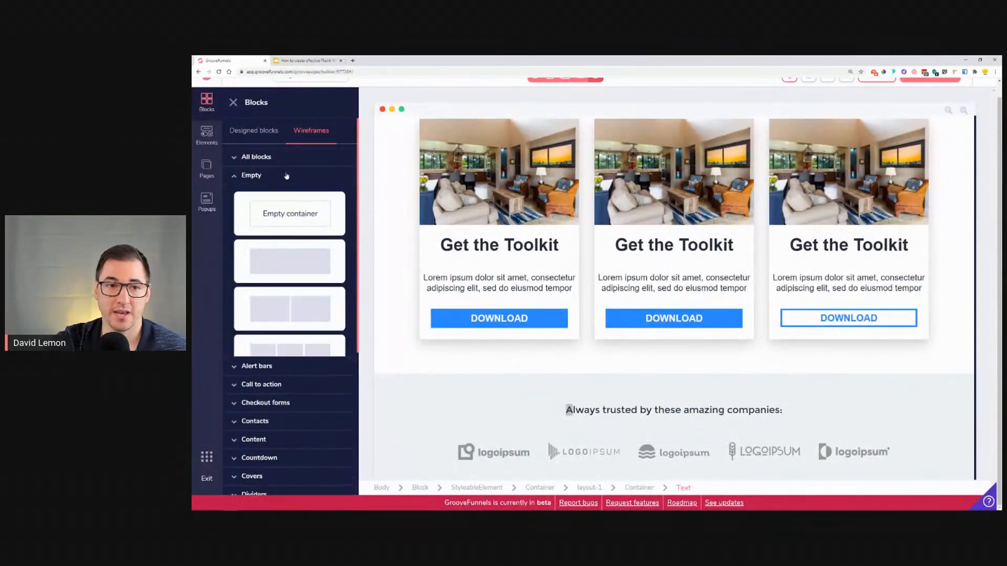
{"action": "scroll", "coordinate": [291, 291], "scroll_direction": "down", "scroll_amount": 3}
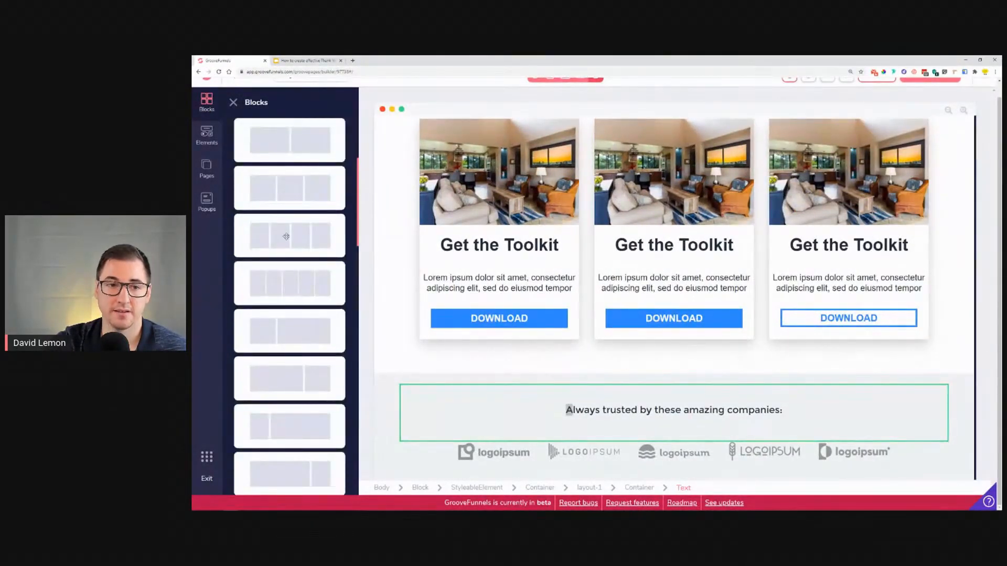
{"action": "left_click_drag", "start_coordinate": [285, 235], "coordinate": [648, 467]}
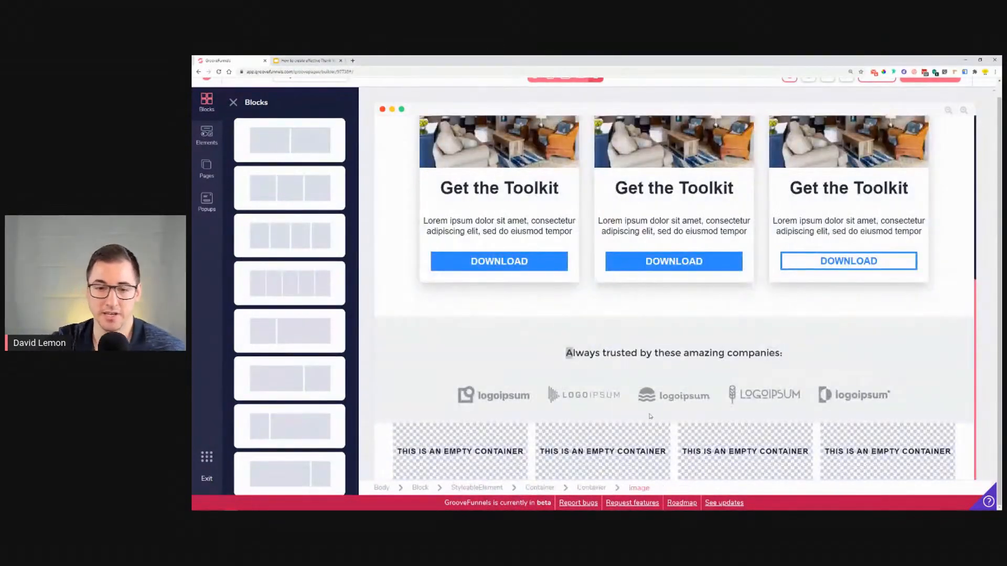
Step: Check the reference footer, then set the new four-column block's background colour to #ADB7C2
{"action": "left_click", "coordinate": [295, 60]}
{"action": "scroll", "coordinate": [563, 412], "scroll_direction": "down", "scroll_amount": 1}
{"action": "scroll", "coordinate": [562, 446], "scroll_direction": "up", "scroll_amount": 1}
{"action": "scroll", "coordinate": [561, 447], "scroll_direction": "down", "scroll_amount": 1}
{"action": "scroll", "coordinate": [561, 446], "scroll_direction": "up", "scroll_amount": 1}
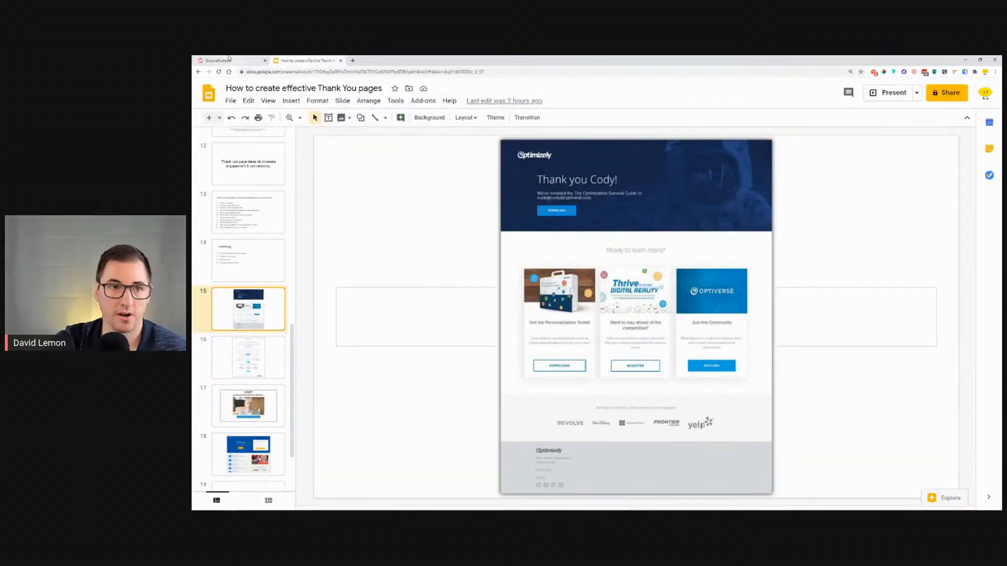
{"action": "left_click", "coordinate": [234, 60]}
{"action": "left_click", "coordinate": [382, 455]}
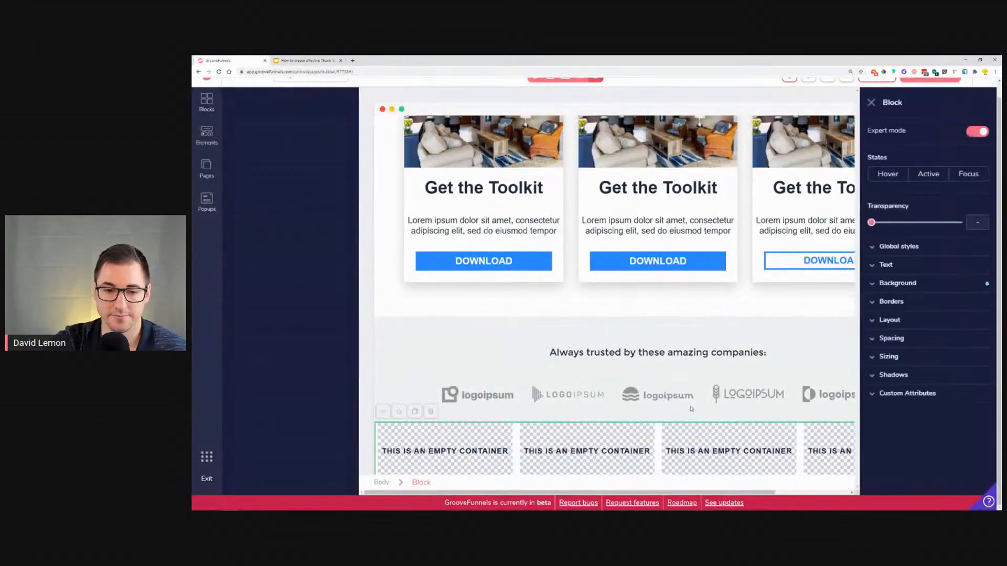
{"action": "left_click", "coordinate": [895, 284]}
{"action": "left_click", "coordinate": [960, 303]}
{"action": "mouse_move", "coordinate": [930, 377]}
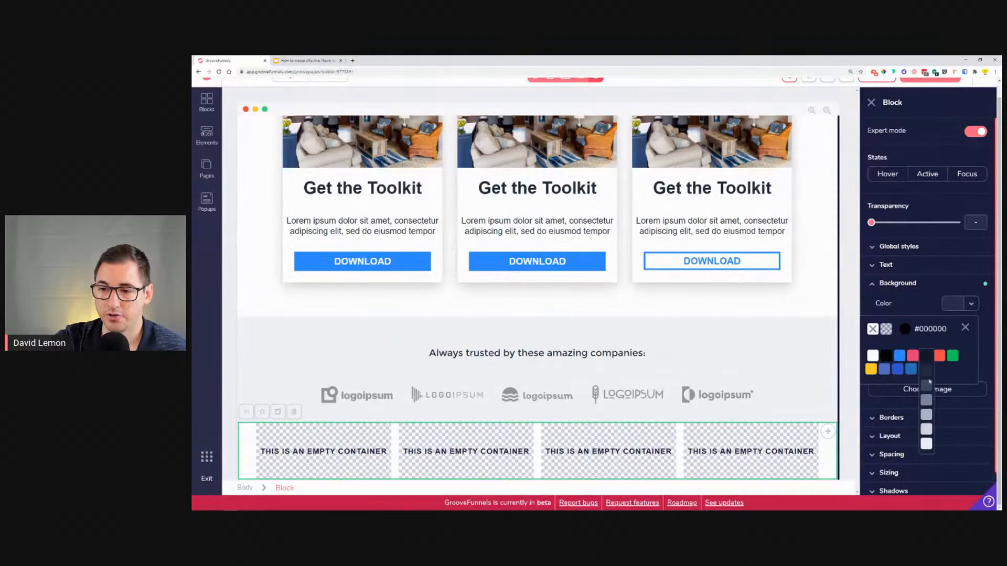
{"action": "left_click", "coordinate": [928, 401]}
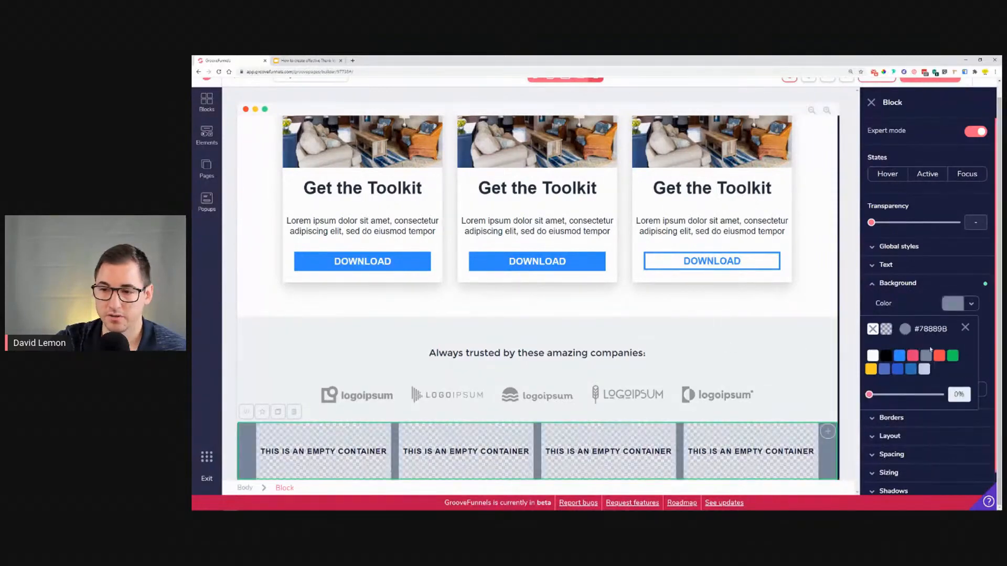
{"action": "left_click", "coordinate": [926, 414]}
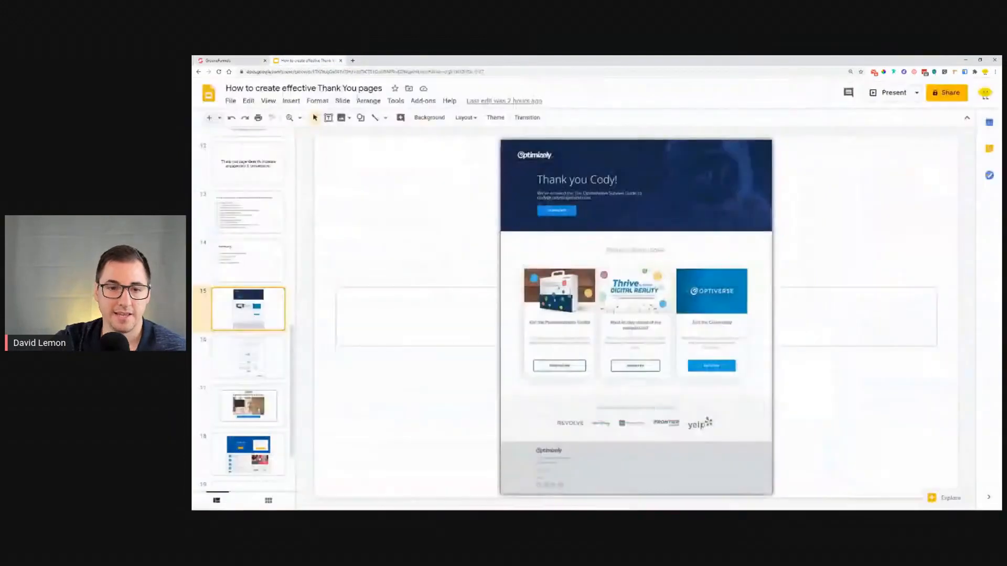
Step: Duplicate the header's Lemon logo and place the copy in the footer's first column
{"action": "left_click", "coordinate": [307, 60]}
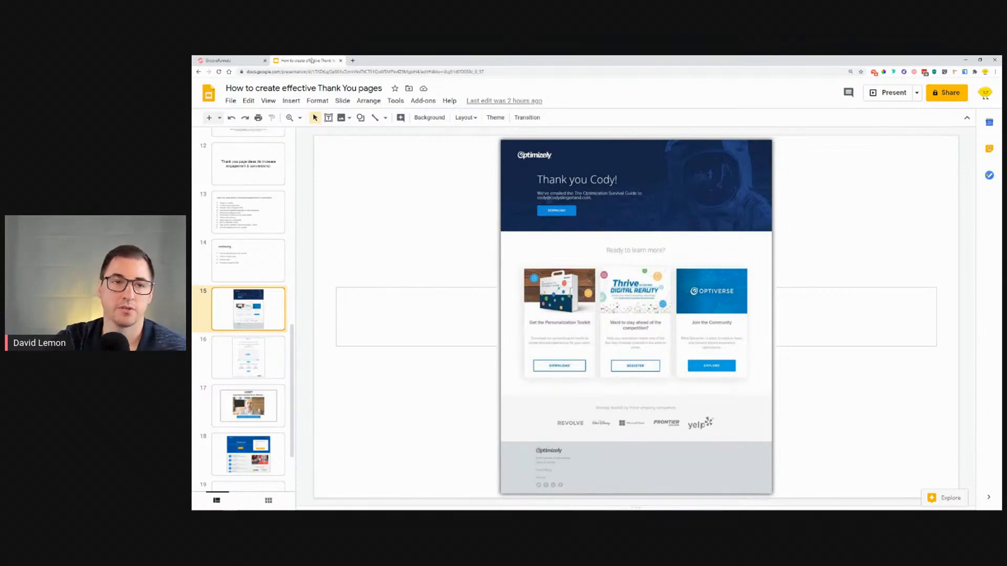
{"action": "left_click", "coordinate": [245, 59]}
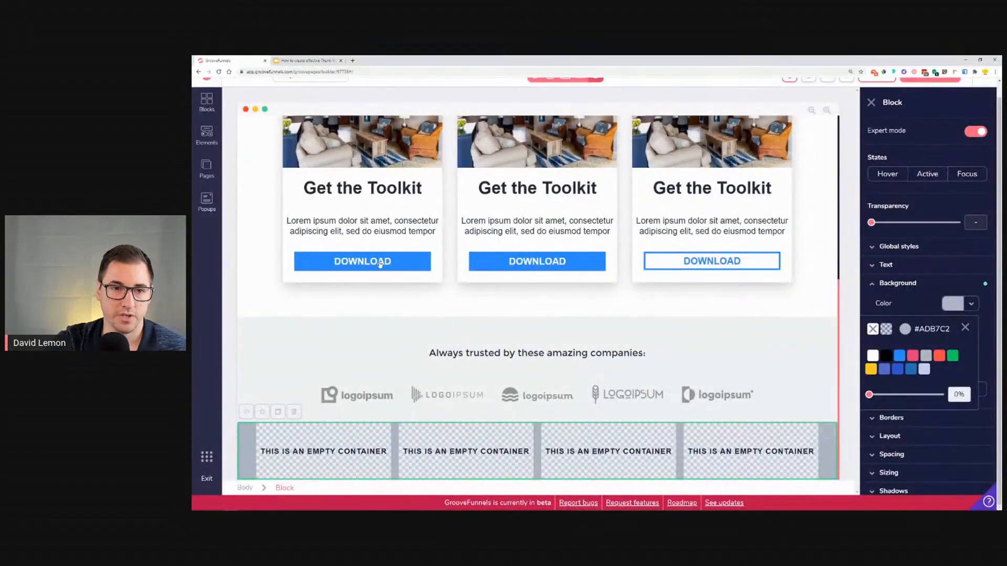
{"action": "scroll", "coordinate": [380, 264], "scroll_direction": "up", "scroll_amount": 5}
{"action": "left_click", "coordinate": [288, 150]}
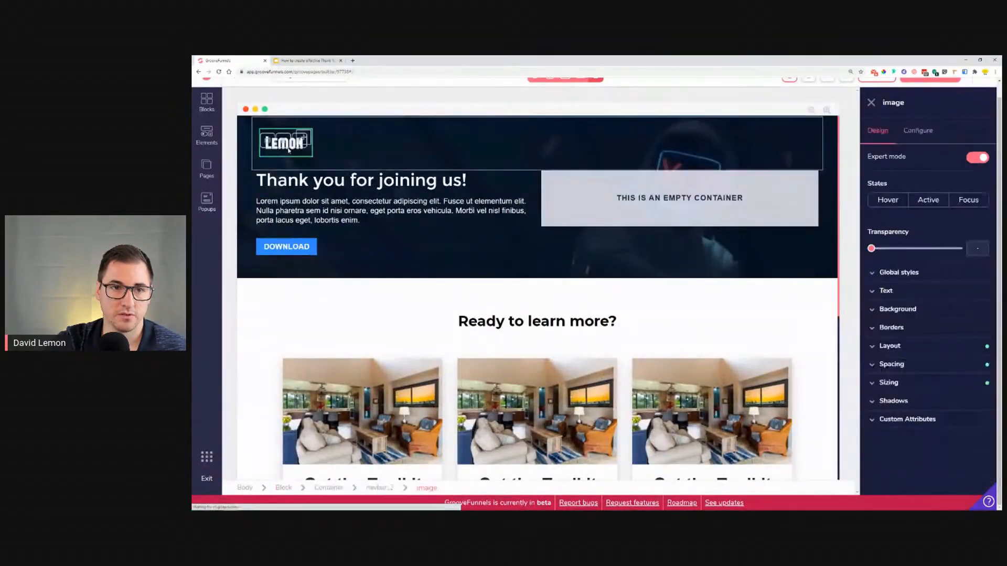
{"action": "left_click", "coordinate": [268, 141]}
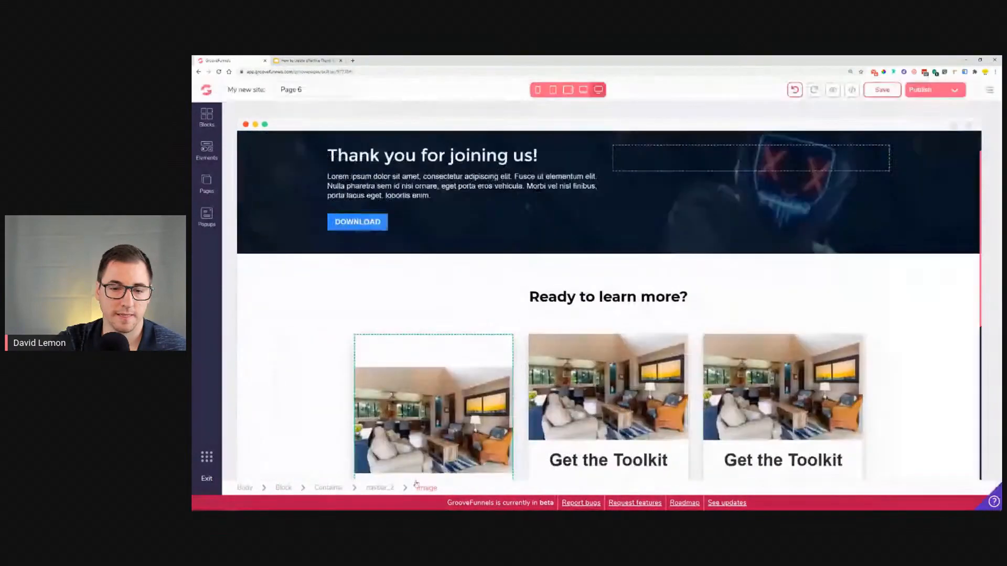
{"action": "scroll", "coordinate": [428, 472], "scroll_direction": "down", "scroll_amount": 4}
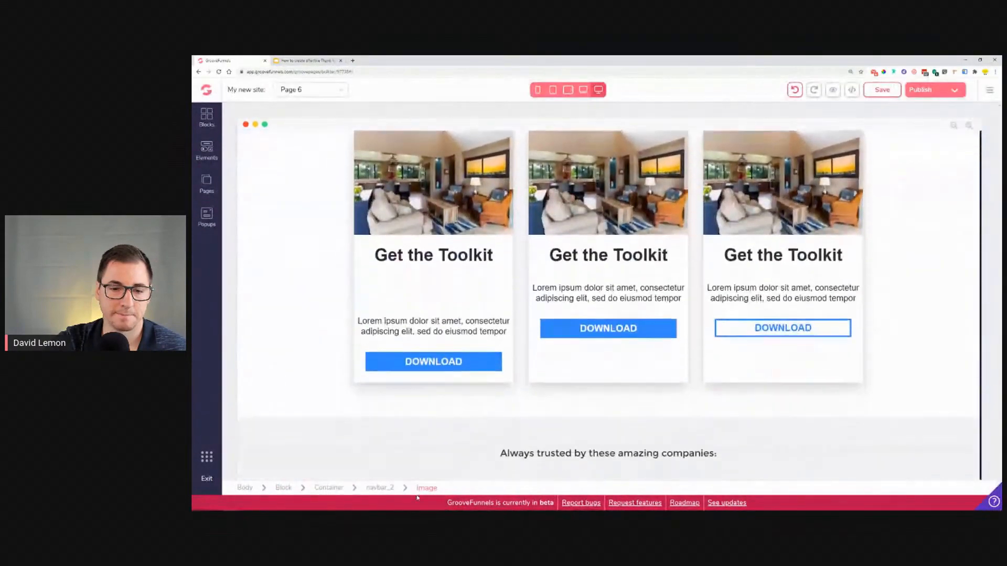
{"action": "scroll", "coordinate": [420, 446], "scroll_direction": "down", "scroll_amount": 4}
{"action": "scroll", "coordinate": [398, 441], "scroll_direction": "up", "scroll_amount": 1}
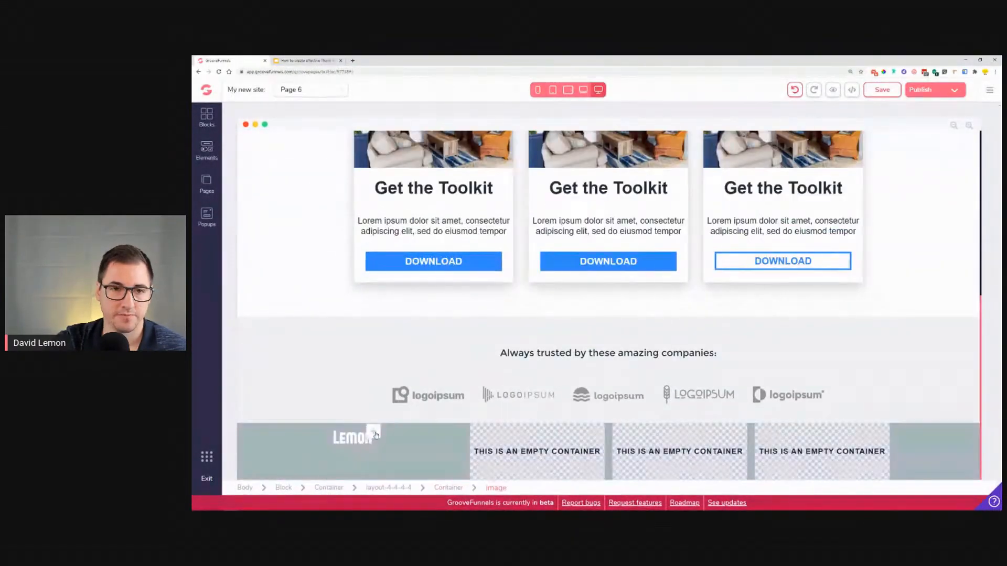
{"action": "scroll", "coordinate": [375, 435], "scroll_direction": "up", "scroll_amount": 6}
{"action": "scroll", "coordinate": [383, 328], "scroll_direction": "down", "scroll_amount": 5}
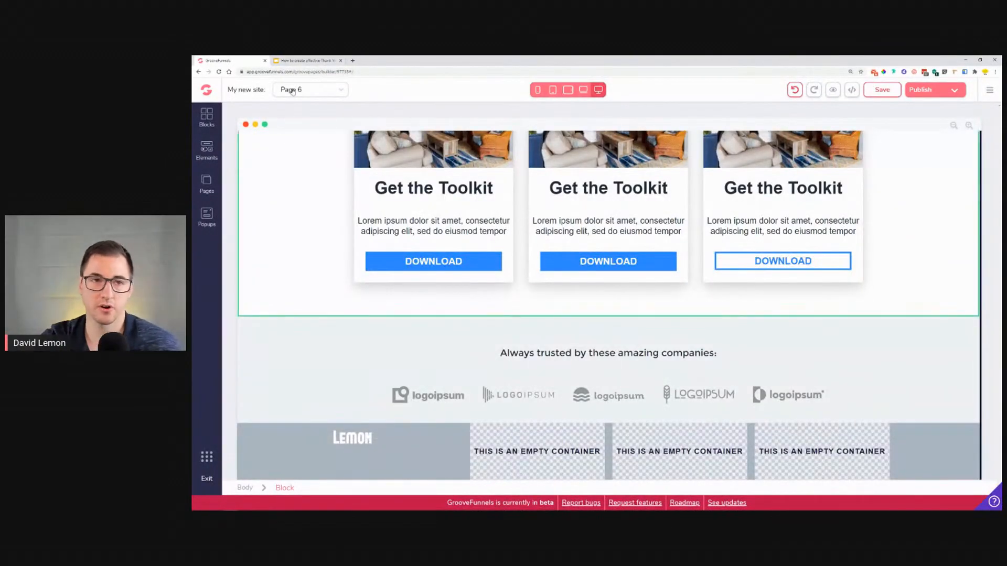
Step: Copy a card's description text into the footer's first column below the logo
{"action": "left_click", "coordinate": [302, 61]}
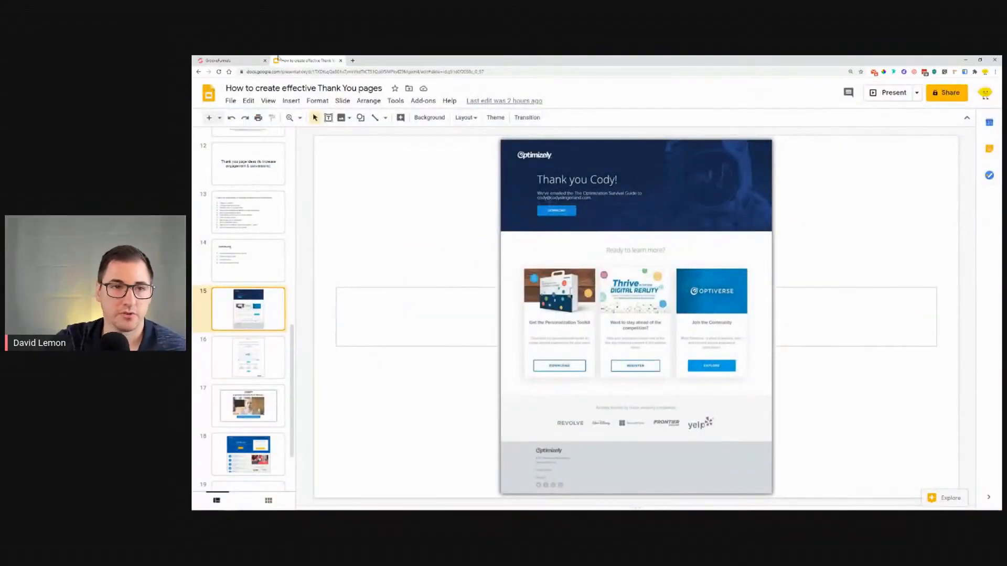
{"action": "left_click", "coordinate": [233, 60]}
{"action": "scroll", "coordinate": [418, 275], "scroll_direction": "up", "scroll_amount": 5}
{"action": "scroll", "coordinate": [418, 275], "scroll_direction": "down", "scroll_amount": 5}
{"action": "left_click", "coordinate": [411, 244]}
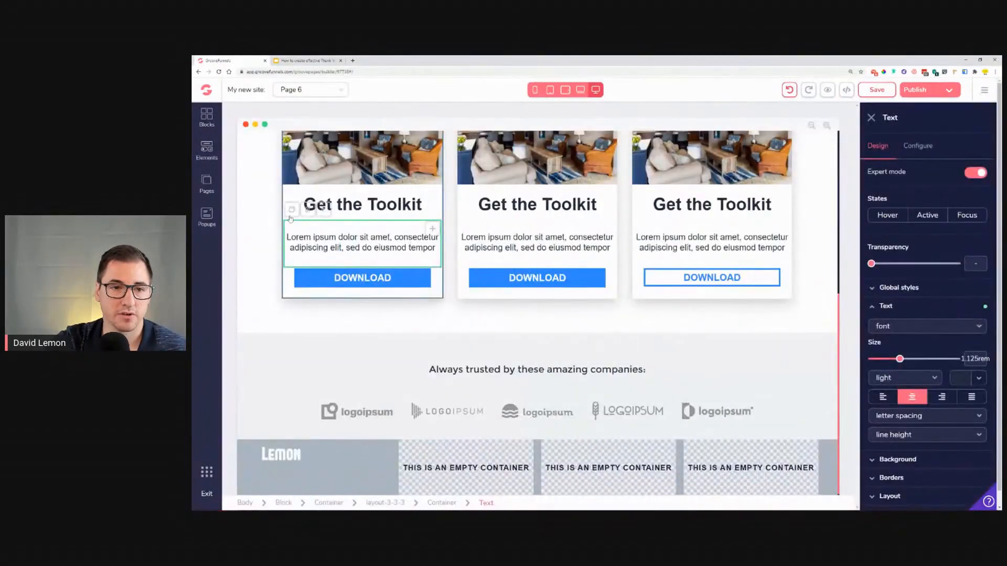
{"action": "left_click", "coordinate": [292, 209]}
{"action": "left_click_drag", "start_coordinate": [324, 256], "coordinate": [356, 469]}
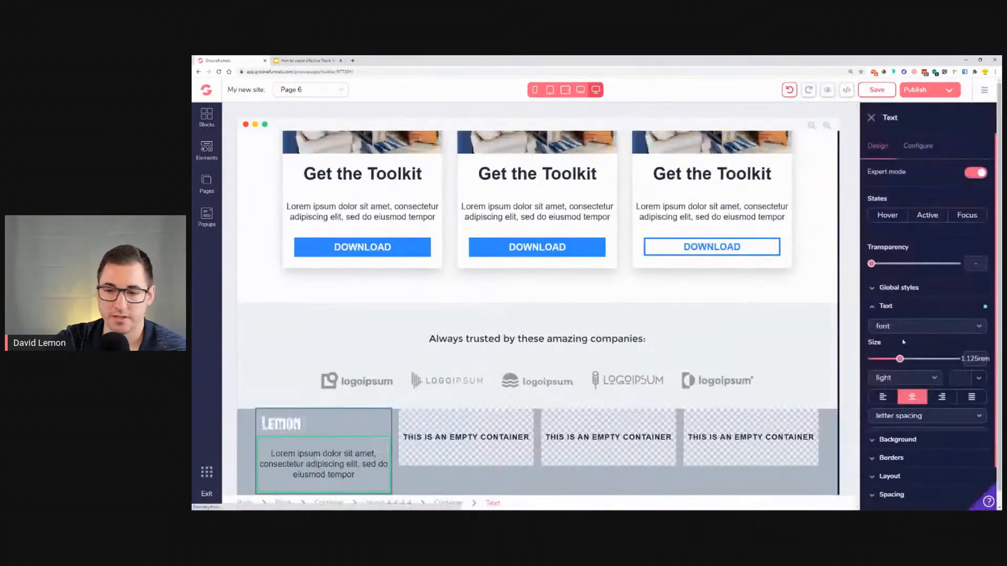
Step: Set the footer description text's spacing to 0.25rem and its font size to 1rem
{"action": "left_click", "coordinate": [882, 397]}
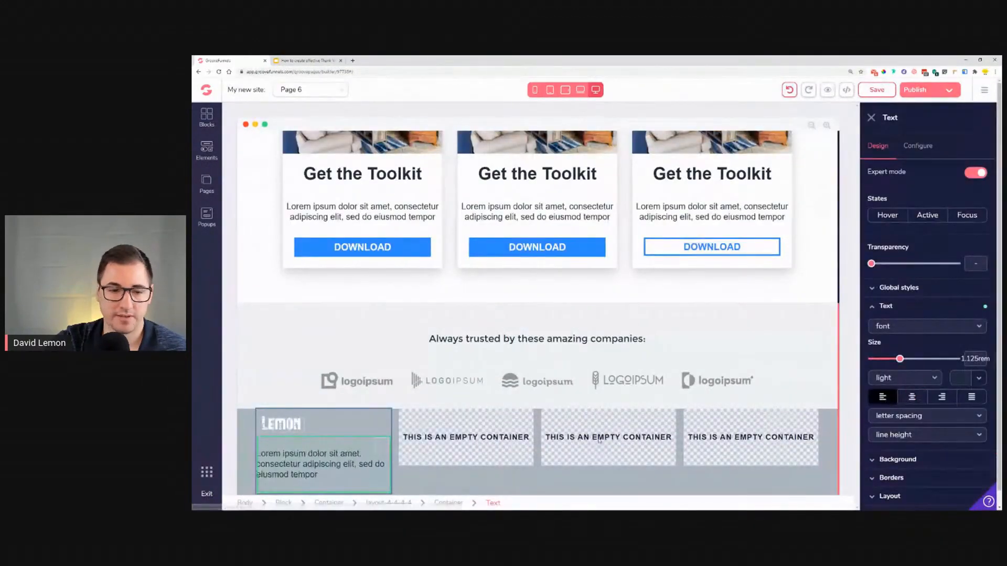
{"action": "scroll", "coordinate": [922, 477], "scroll_direction": "down", "scroll_amount": 2}
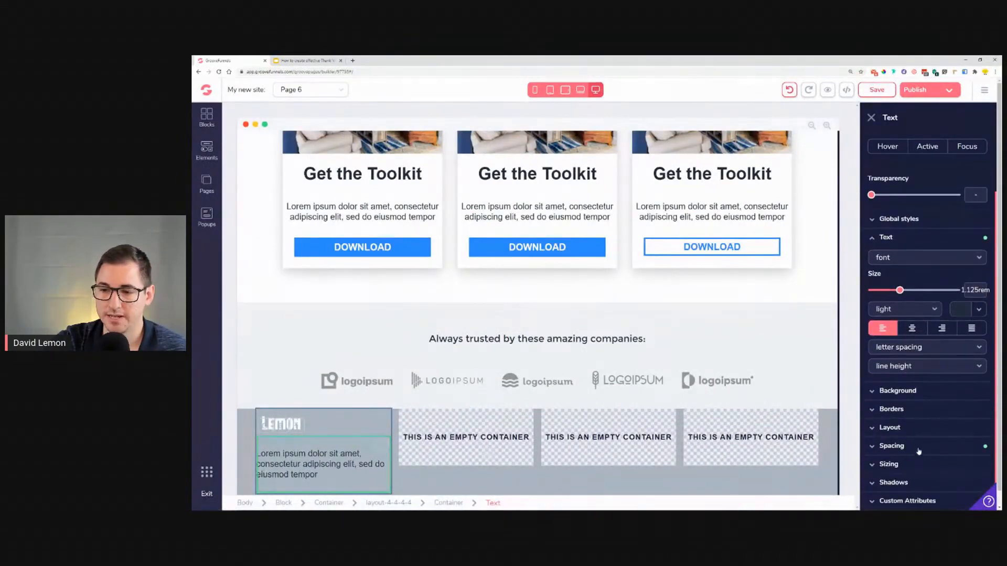
{"action": "left_click", "coordinate": [919, 451]}
{"action": "scroll", "coordinate": [921, 444], "scroll_direction": "down", "scroll_amount": 2}
{"action": "left_click", "coordinate": [928, 391]}
{"action": "left_click", "coordinate": [928, 429]}
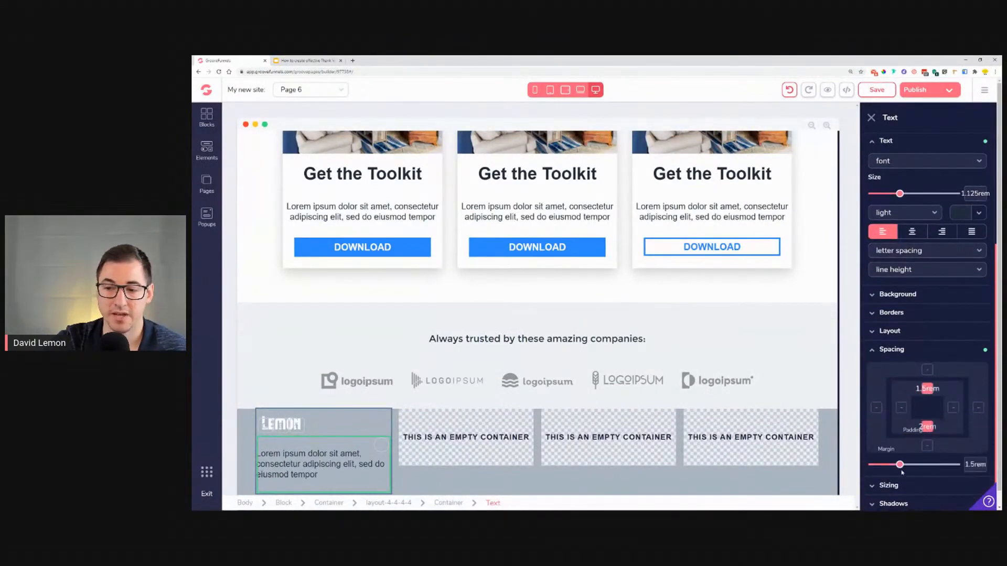
{"action": "left_click_drag", "start_coordinate": [900, 464], "coordinate": [880, 464]}
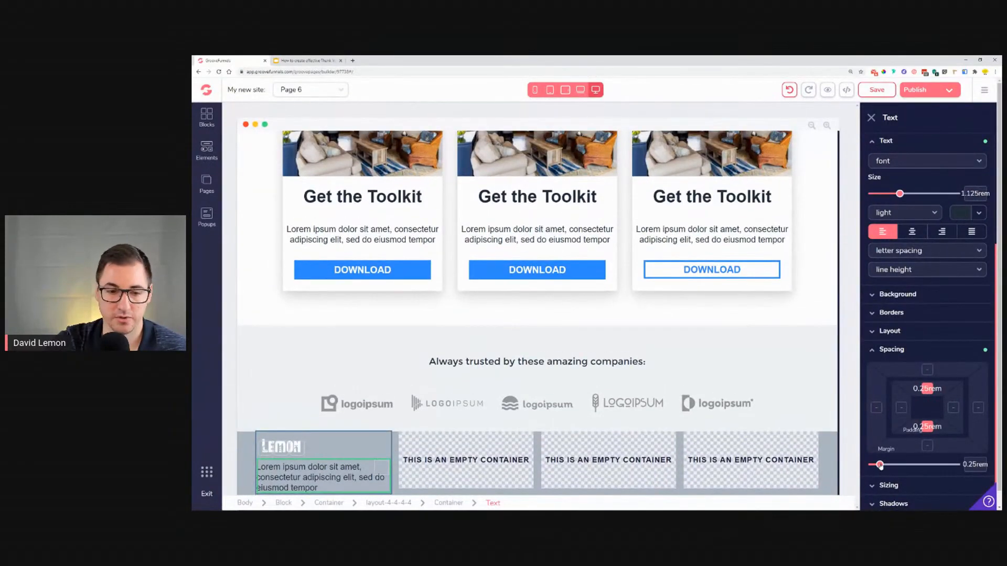
{"action": "left_click_drag", "start_coordinate": [881, 466], "coordinate": [865, 467]}
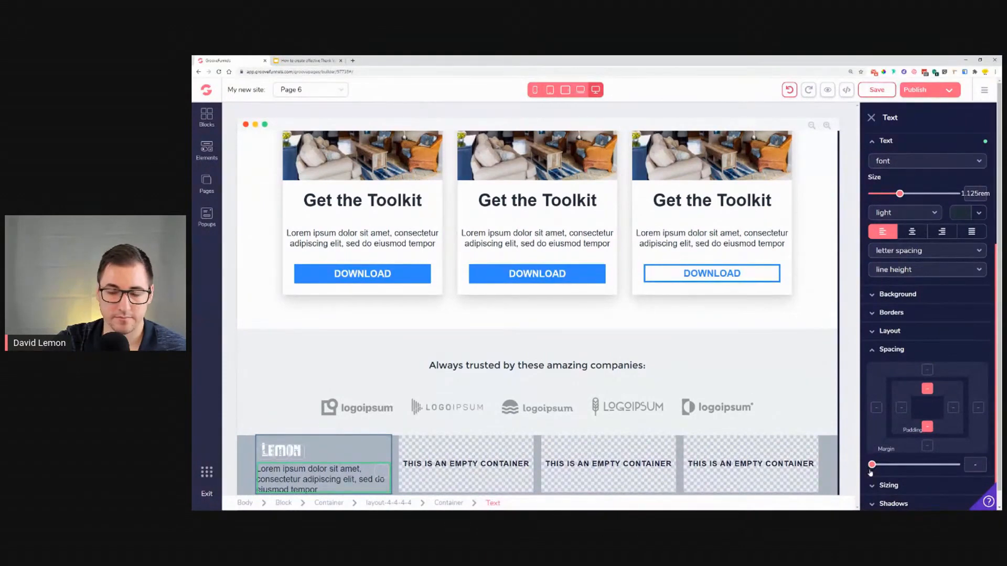
{"action": "left_click_drag", "start_coordinate": [875, 472], "coordinate": [880, 472]}
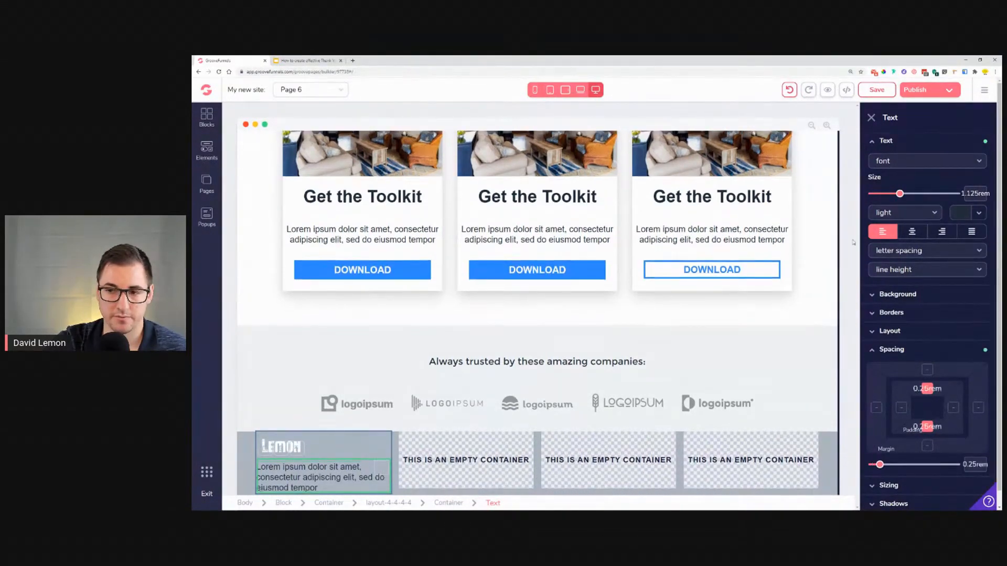
{"action": "left_click_drag", "start_coordinate": [899, 194], "coordinate": [892, 194]}
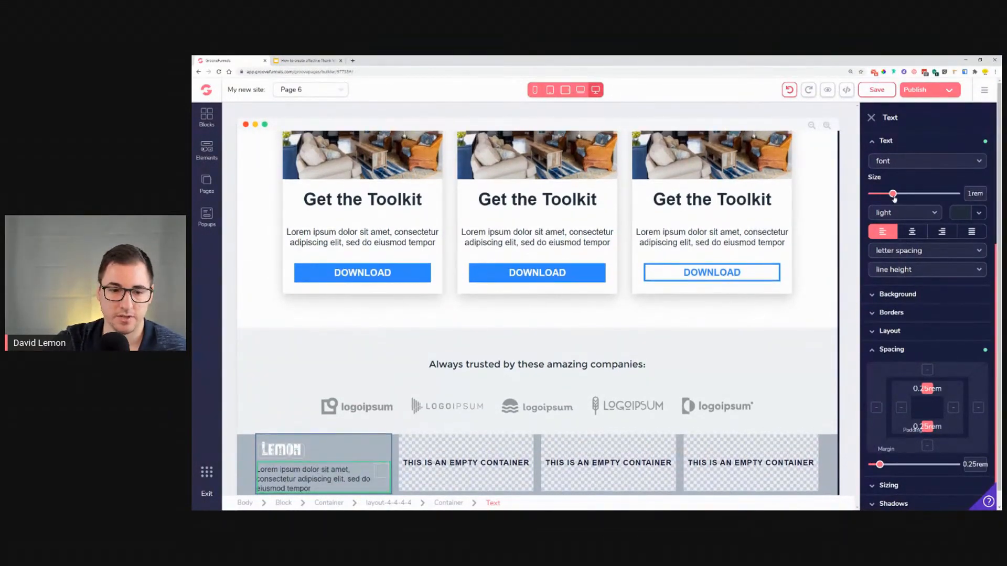
Step: Add two text links below the description in the footer's first column
{"action": "scroll", "coordinate": [393, 444], "scroll_direction": "down", "scroll_amount": 1}
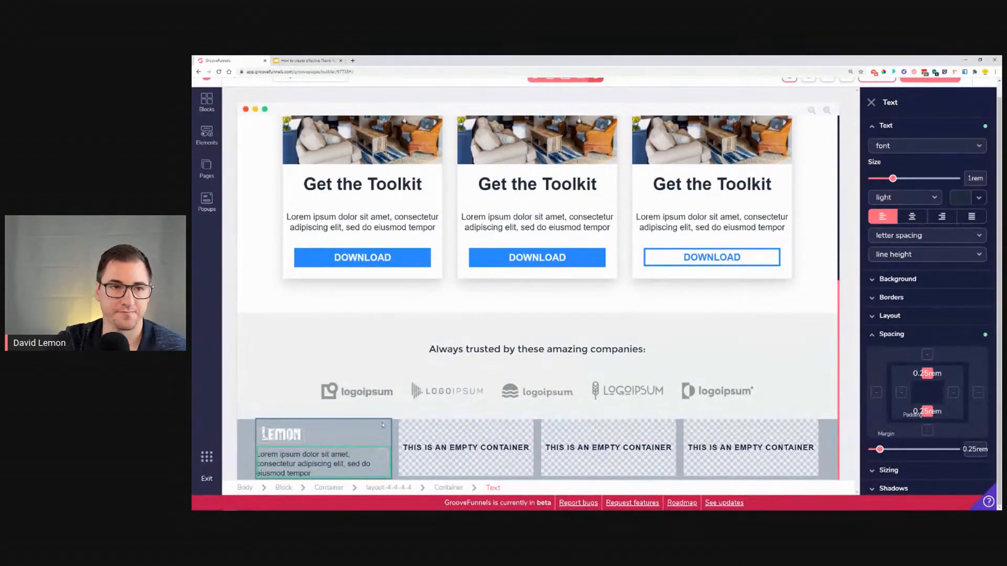
{"action": "left_click", "coordinate": [306, 60]}
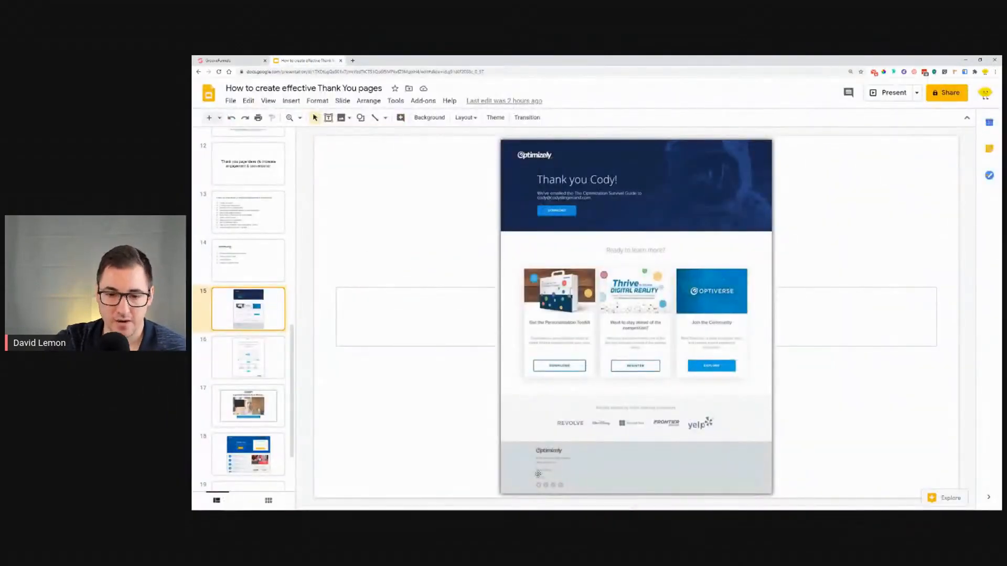
{"action": "left_click", "coordinate": [220, 61]}
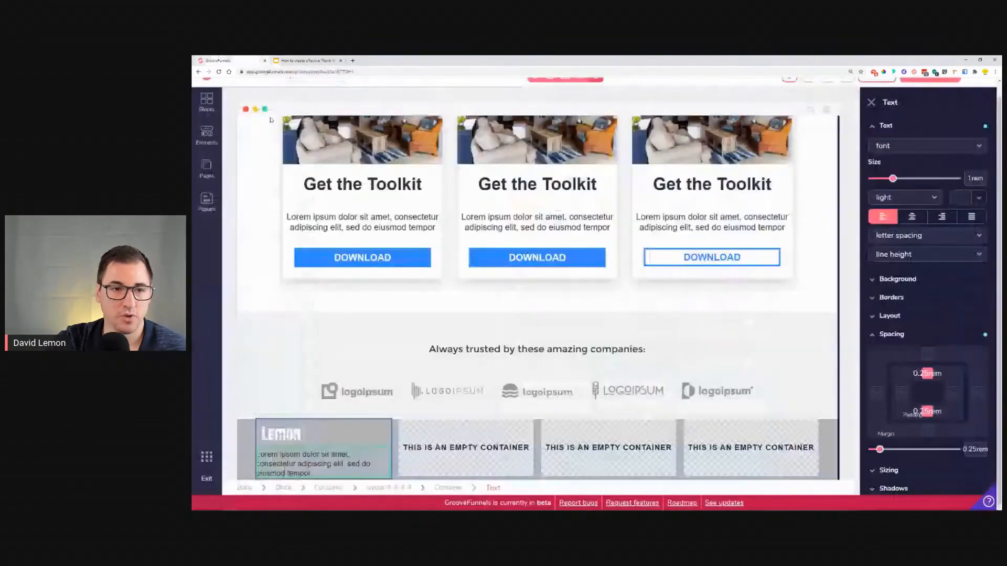
{"action": "left_click", "coordinate": [206, 134]}
{"action": "scroll", "coordinate": [276, 329], "scroll_direction": "down", "scroll_amount": 5}
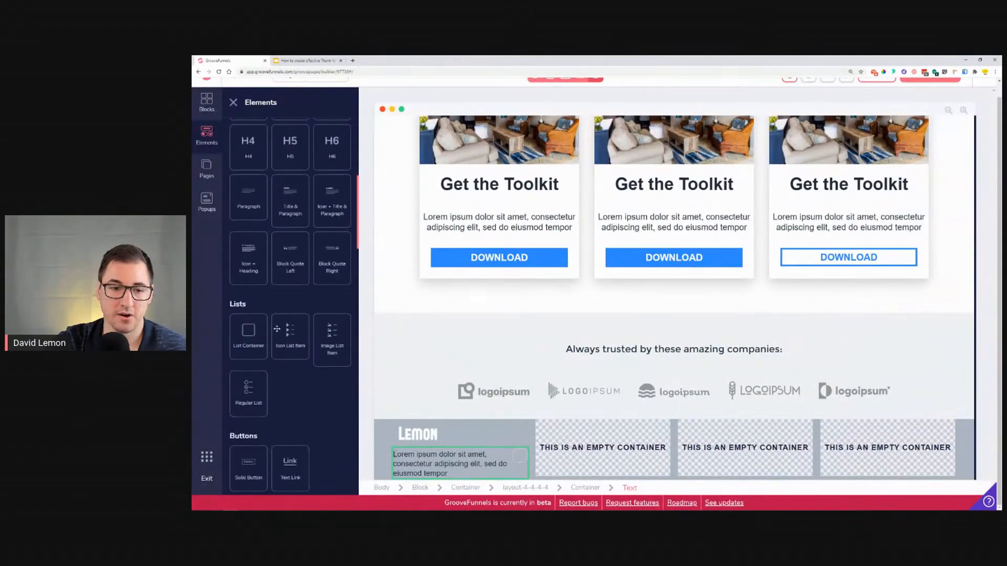
{"action": "scroll", "coordinate": [256, 362], "scroll_direction": "down", "scroll_amount": 2}
{"action": "left_click_drag", "start_coordinate": [353, 391], "coordinate": [410, 467]}
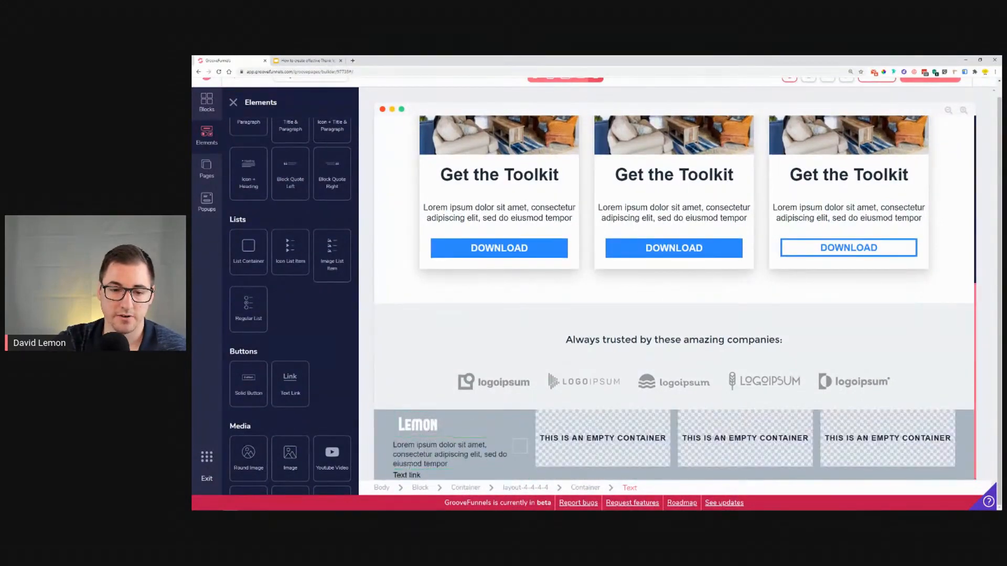
{"action": "left_click", "coordinate": [410, 468]}
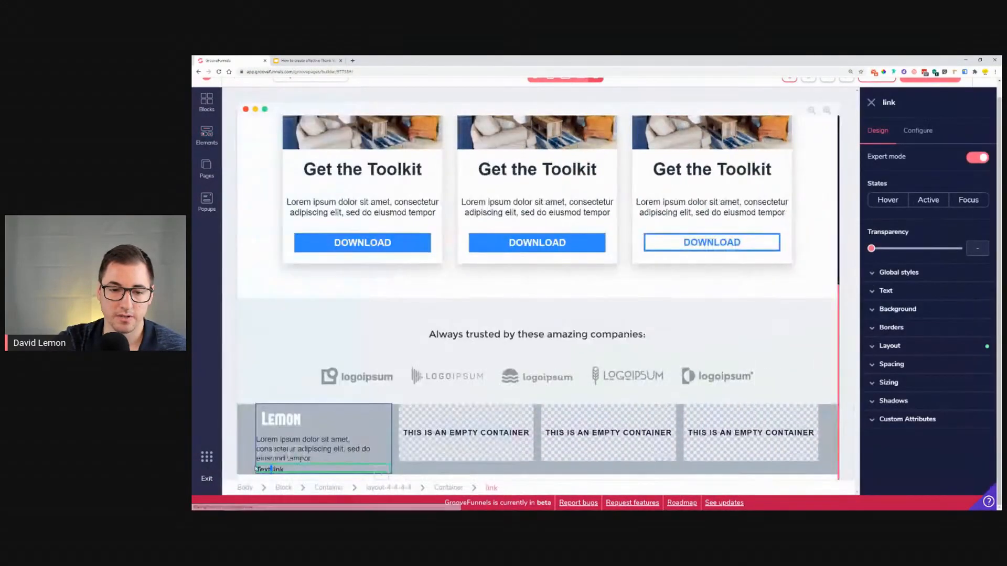
{"action": "left_click", "coordinate": [265, 454]}
{"action": "scroll", "coordinate": [429, 433], "scroll_direction": "down", "scroll_amount": 1}
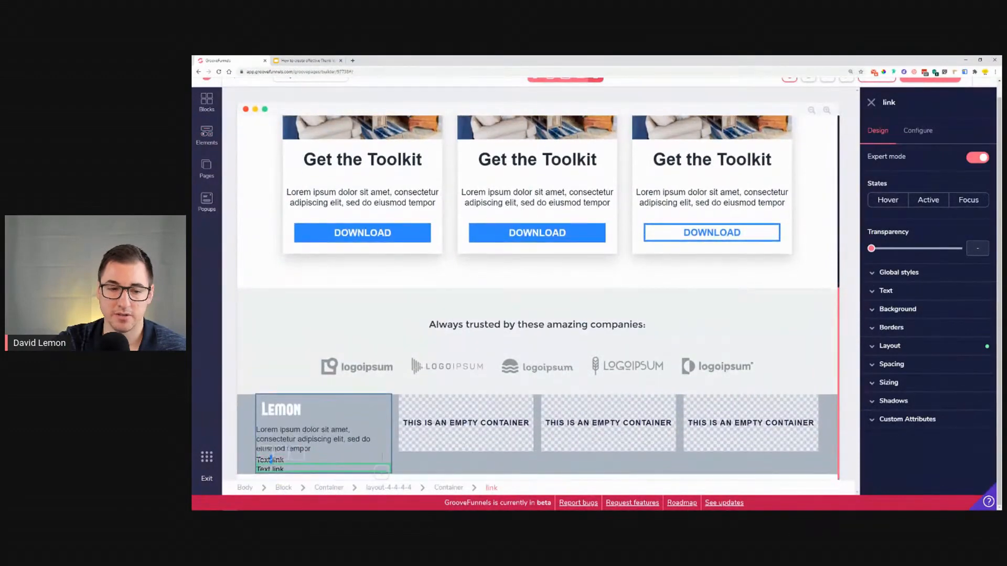
Step: Set the lower footer link's text to Security
{"action": "key", "text": "ctrl+Tab"}
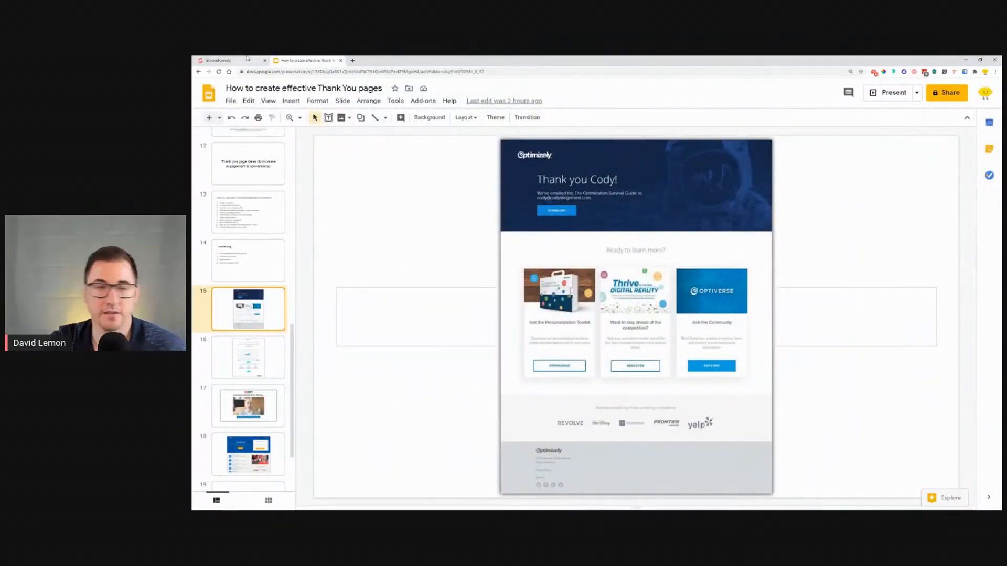
{"action": "left_click", "coordinate": [247, 58]}
{"action": "left_click", "coordinate": [918, 131]}
{"action": "triple_click", "coordinate": [911, 179]}
{"action": "type", "text": "Security"}
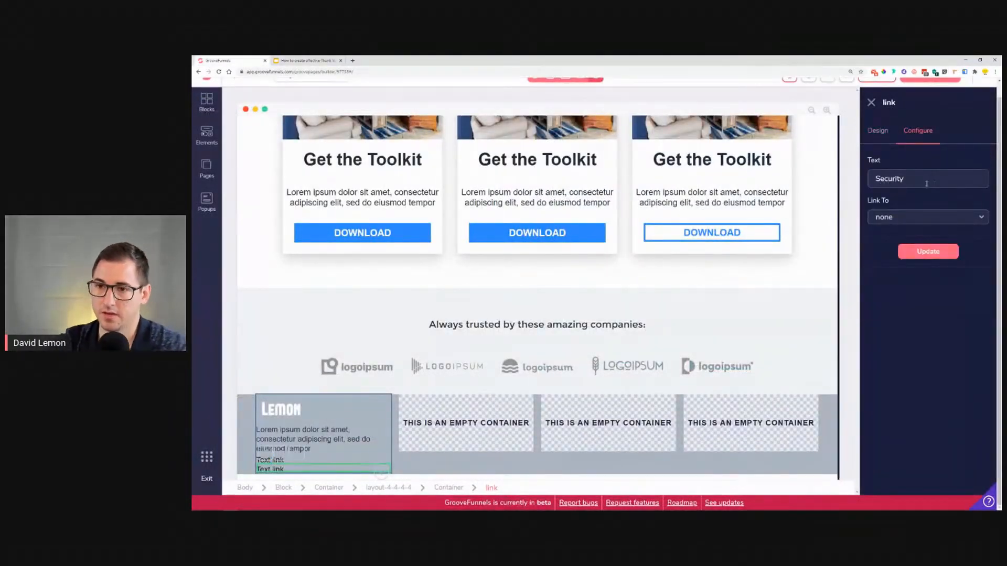
{"action": "left_click", "coordinate": [928, 252]}
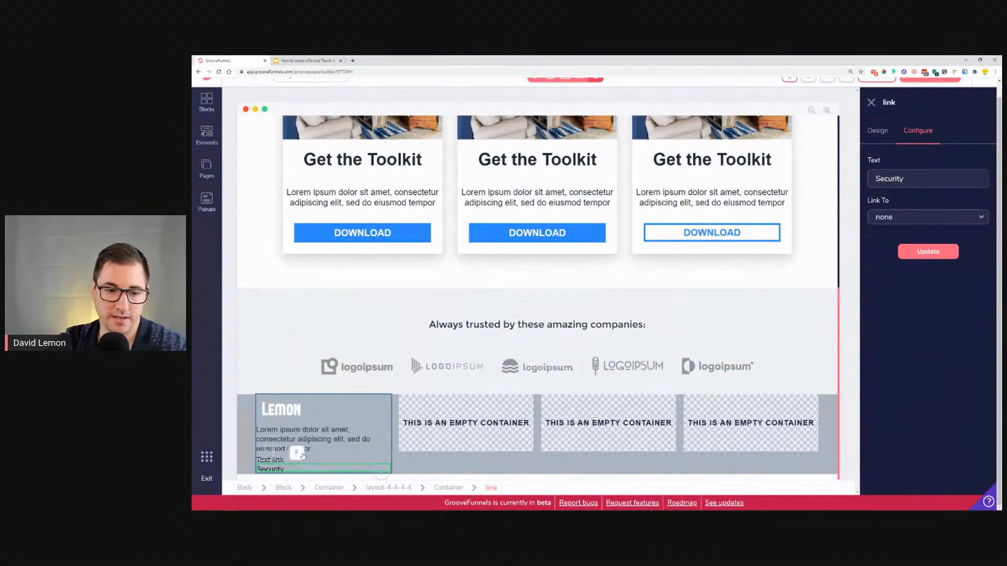
Step: Set the upper footer link's text to Privacy Policy
{"action": "left_click", "coordinate": [337, 439]}
{"action": "left_click", "coordinate": [280, 466]}
{"action": "triple_click", "coordinate": [891, 178]}
{"action": "type", "text": "Privacy Policy"}
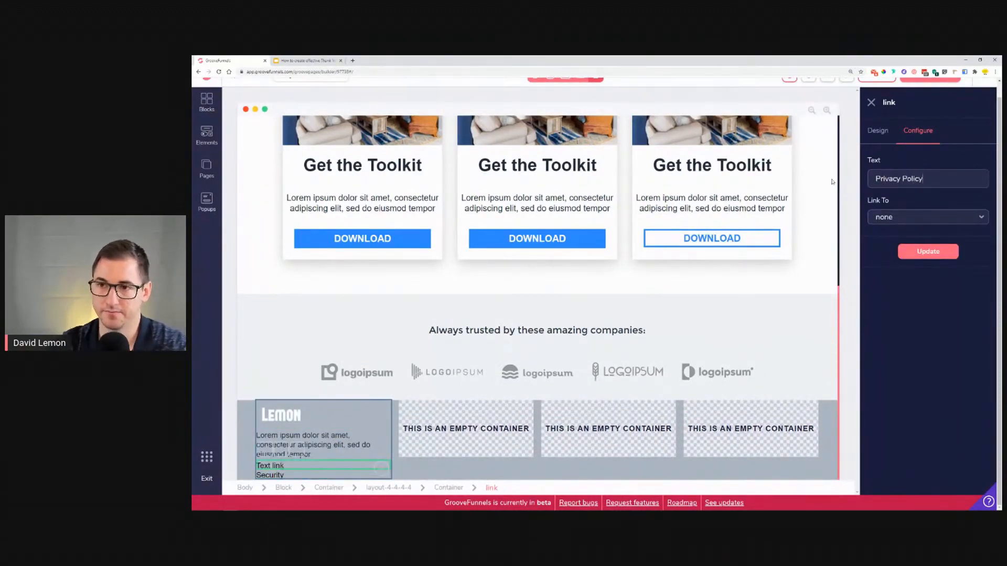
{"action": "left_click", "coordinate": [928, 252]}
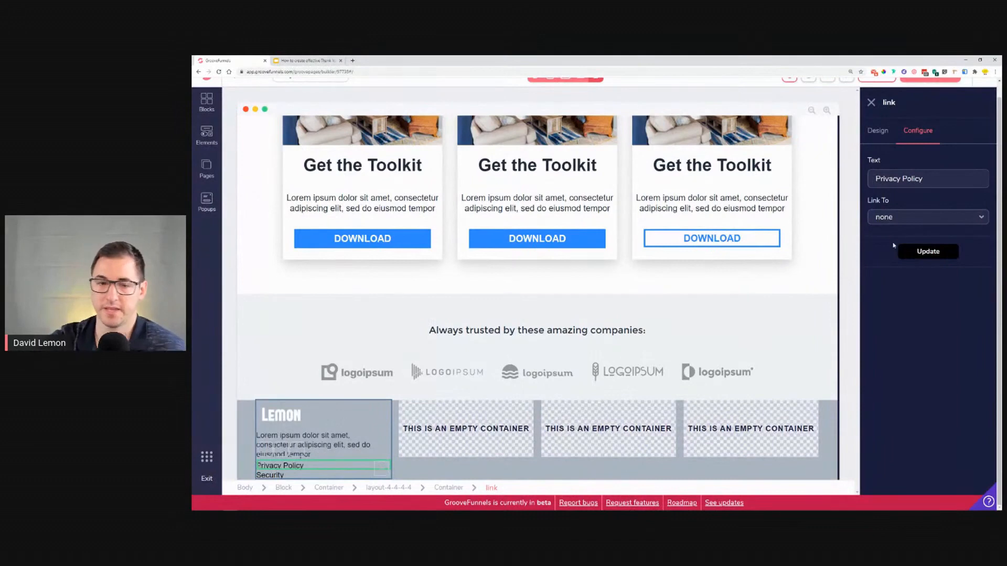
Step: Check the reference footer, then add an empty container below the links in the footer's first column
{"action": "left_click", "coordinate": [304, 61]}
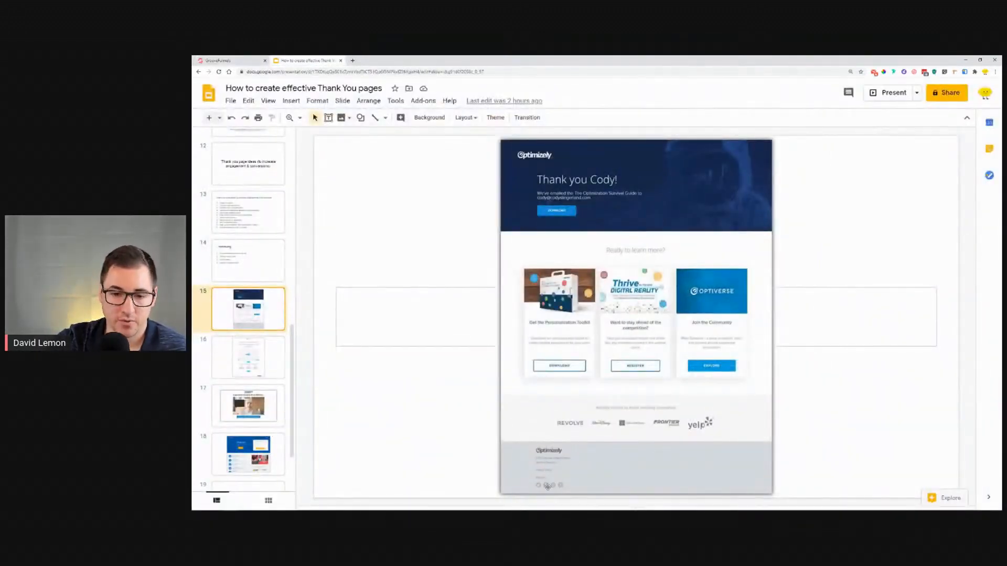
{"action": "left_click", "coordinate": [231, 60]}
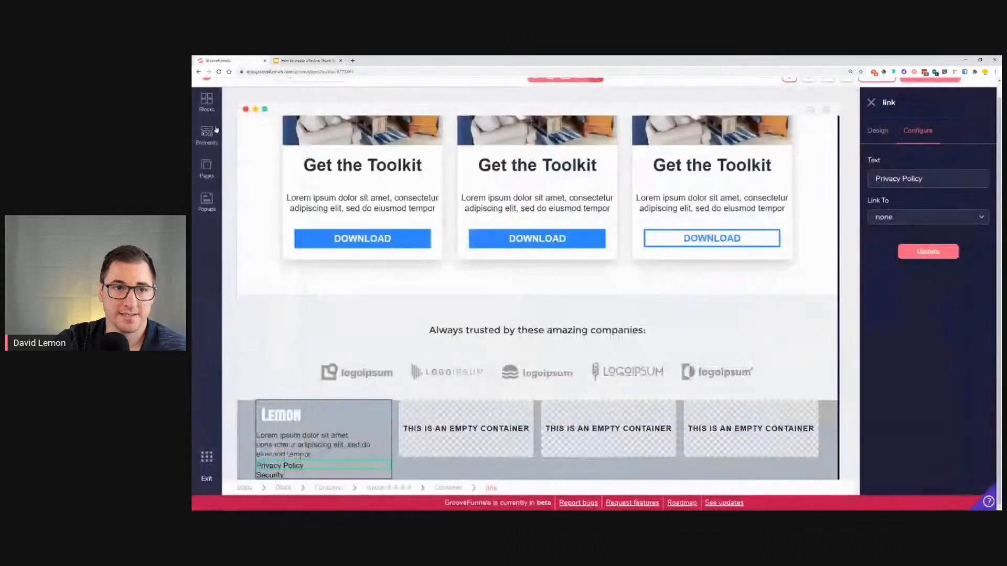
{"action": "left_click", "coordinate": [207, 101]}
{"action": "left_click", "coordinate": [206, 135]}
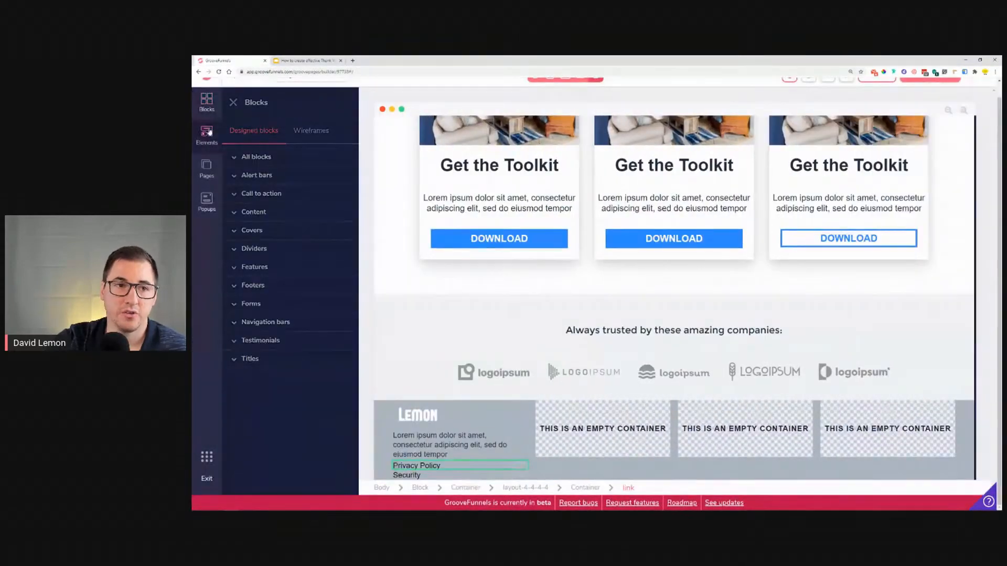
{"action": "left_click_drag", "start_coordinate": [248, 166], "coordinate": [422, 442]}
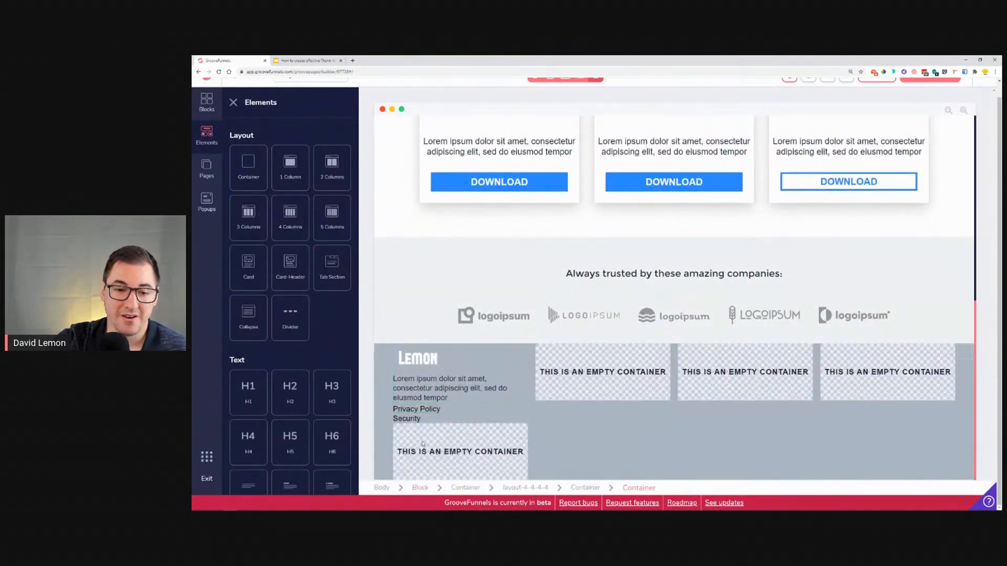
Step: Place an icon element inside the new footer container
{"action": "scroll", "coordinate": [294, 367], "scroll_direction": "down", "scroll_amount": 6}
{"action": "scroll", "coordinate": [294, 382], "scroll_direction": "down", "scroll_amount": 3}
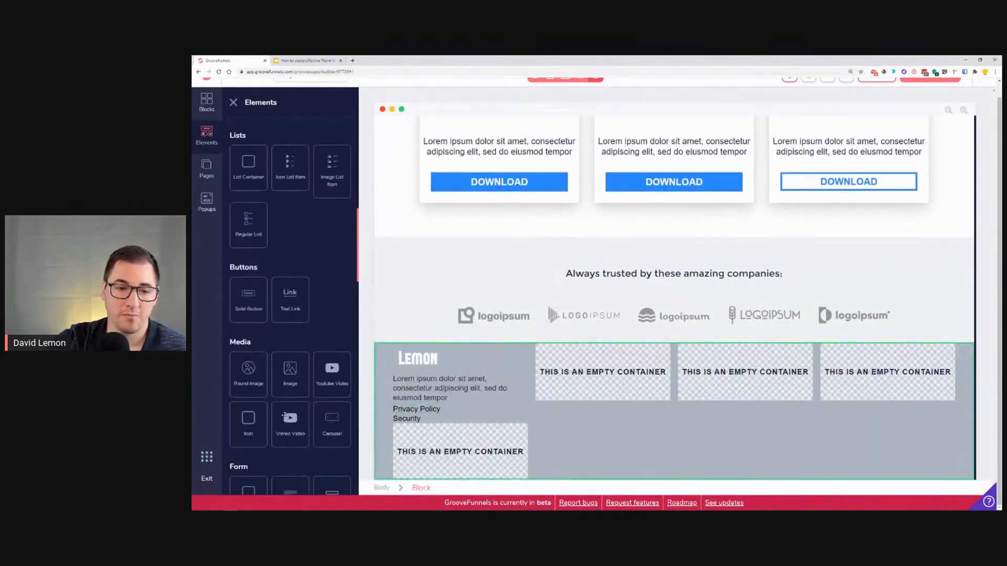
{"action": "left_click_drag", "start_coordinate": [250, 416], "coordinate": [403, 472]}
{"action": "left_click", "coordinate": [403, 472]}
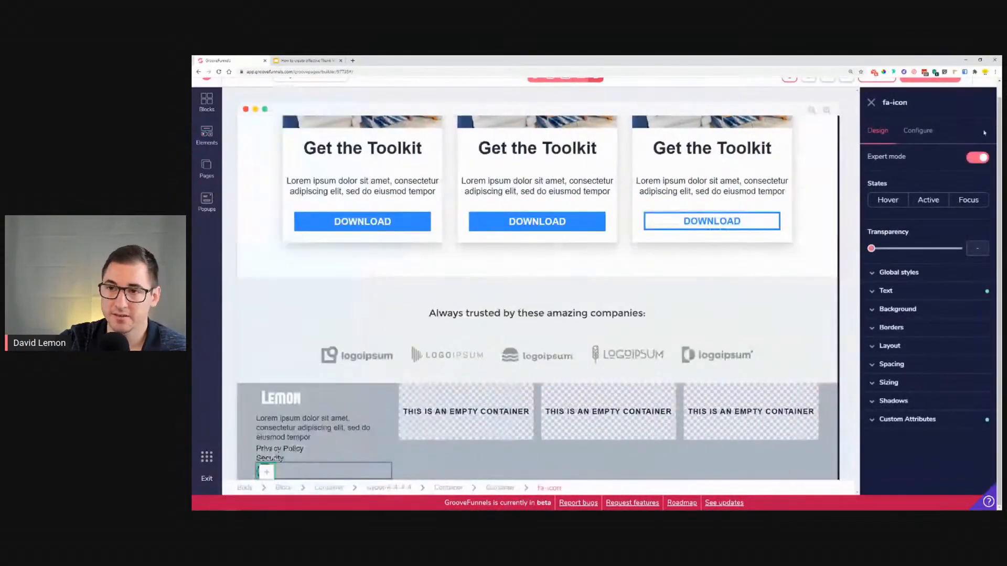
Step: Change the icon to fab fa-facebook
{"action": "left_click", "coordinate": [918, 131]}
{"action": "triple_click", "coordinate": [930, 179]}
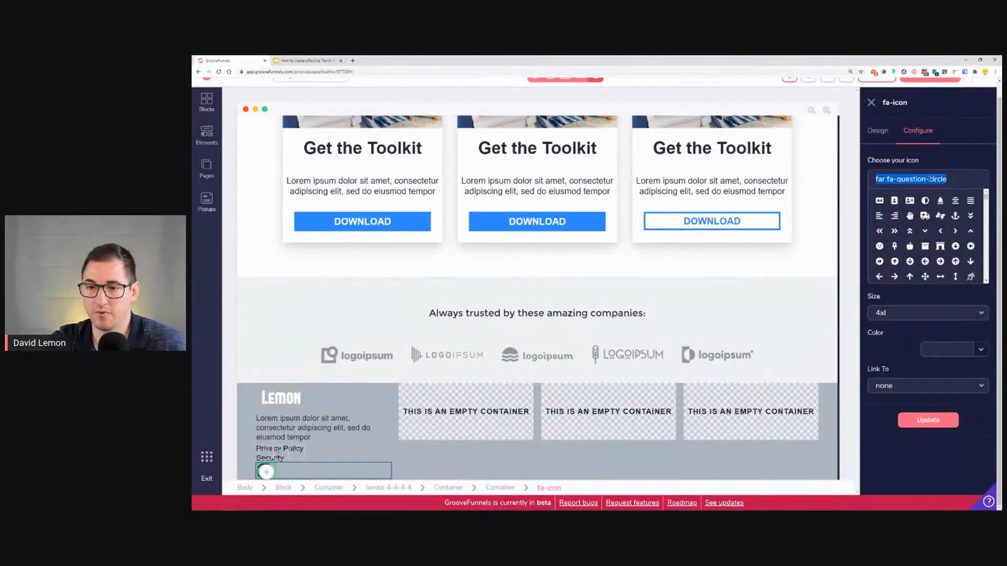
{"action": "type", "text": "facebook"}
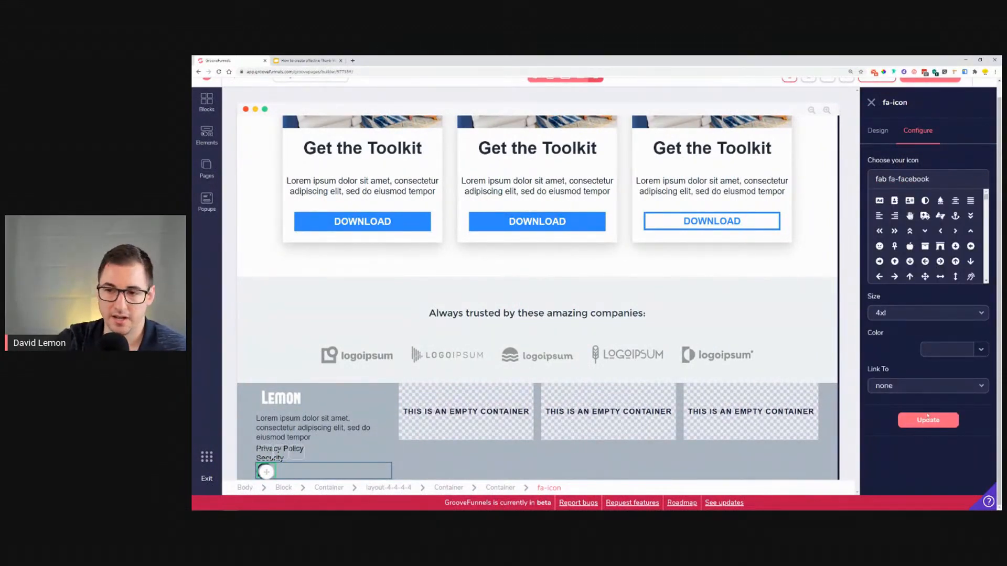
{"action": "left_click", "coordinate": [927, 417]}
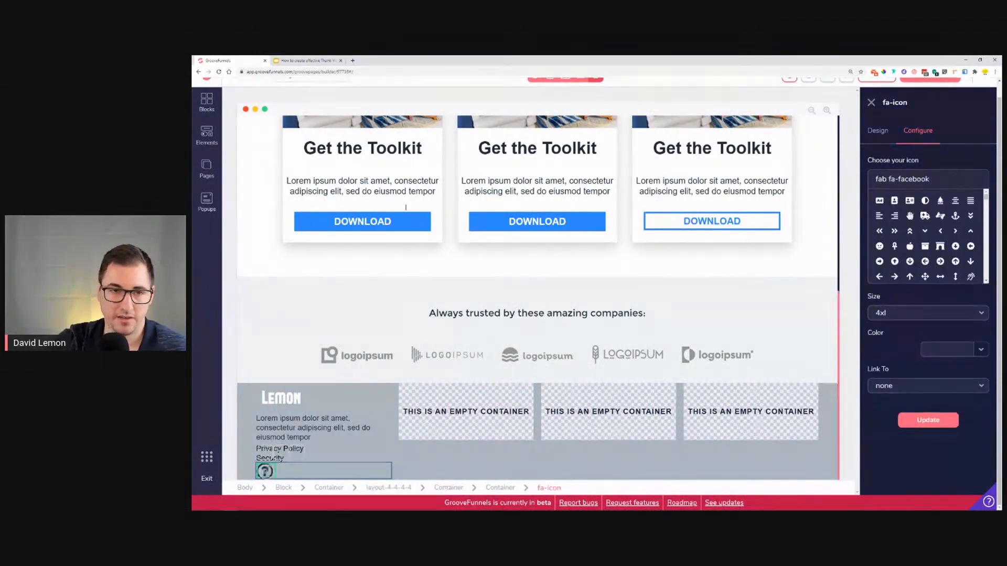
Step: Set the Facebook icon's colour to a blue swatch
{"action": "left_click", "coordinate": [980, 350]}
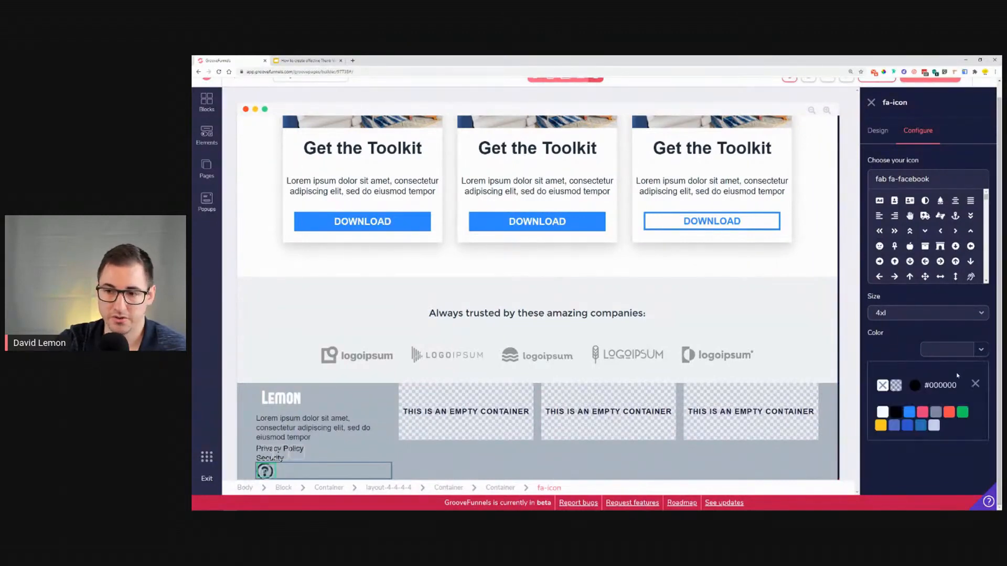
{"action": "mouse_move", "coordinate": [908, 412]}
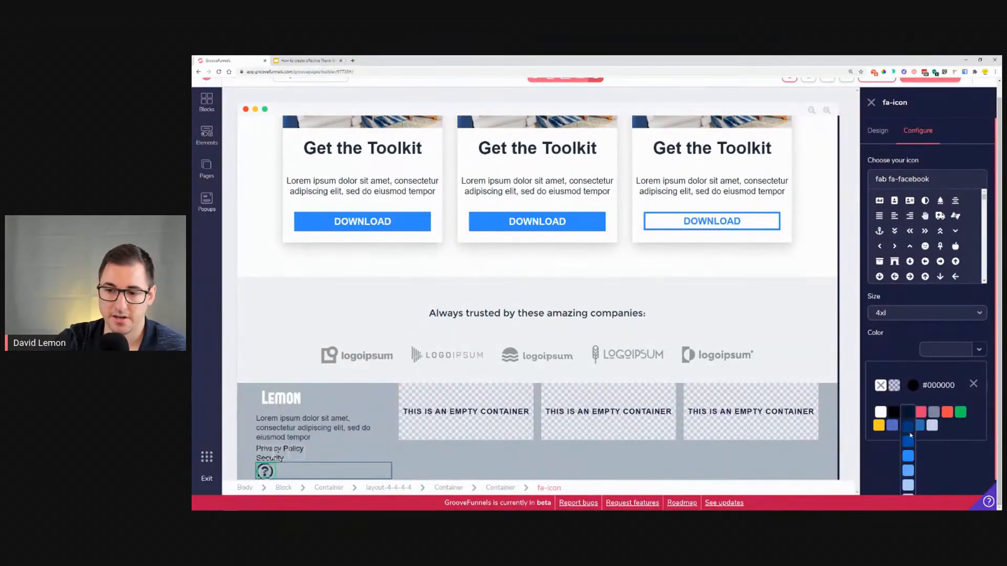
{"action": "left_click", "coordinate": [910, 444]}
{"action": "left_click", "coordinate": [974, 386]}
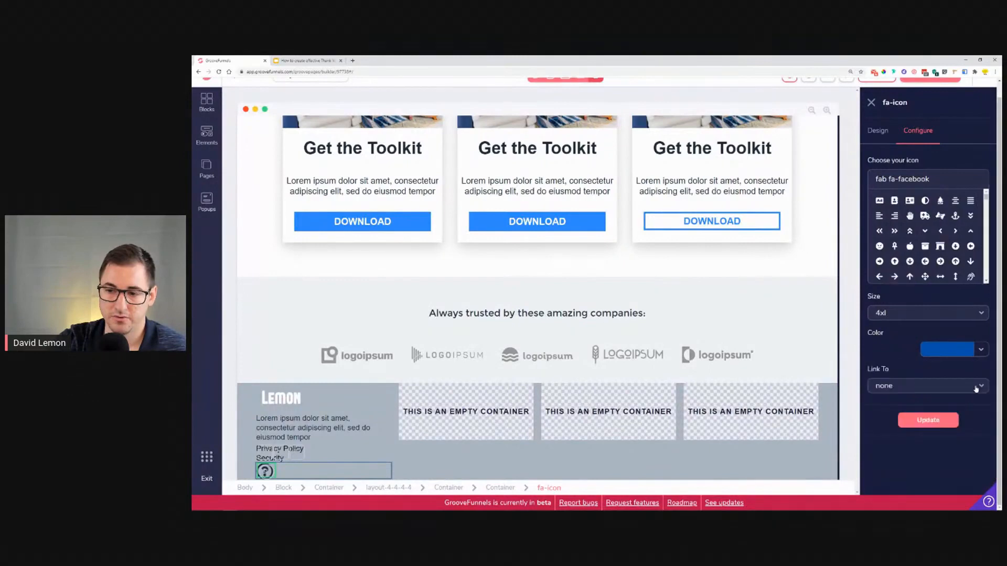
Step: Set the Facebook icon's size to xl and apply the update
{"action": "left_click", "coordinate": [954, 315]}
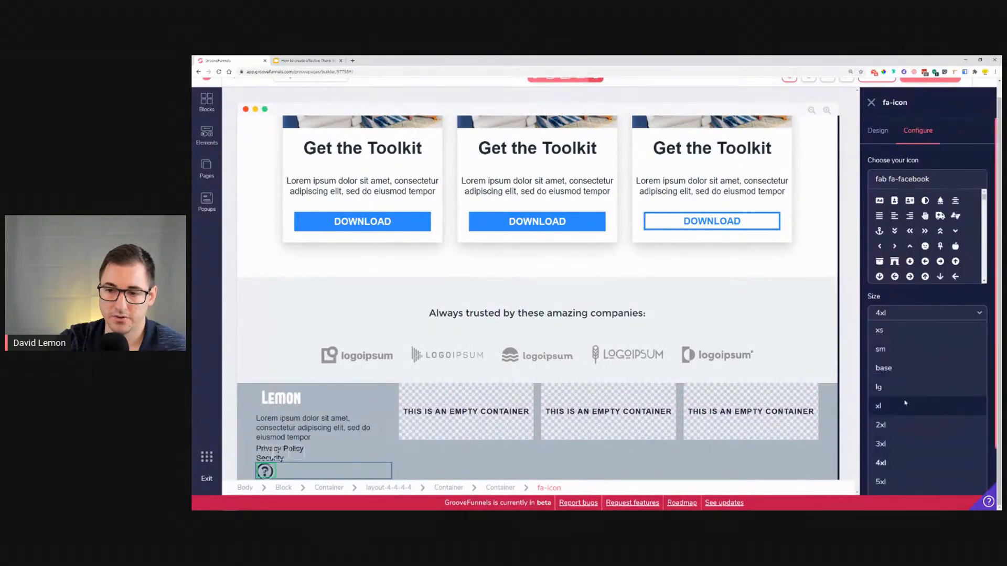
{"action": "left_click", "coordinate": [906, 387]}
{"action": "left_click", "coordinate": [929, 420]}
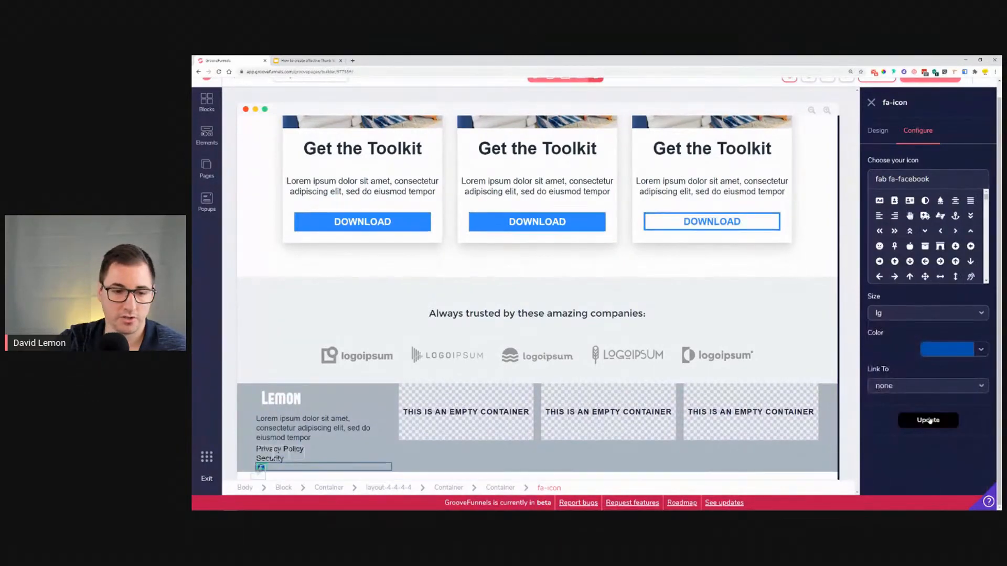
{"action": "left_click", "coordinate": [959, 314]}
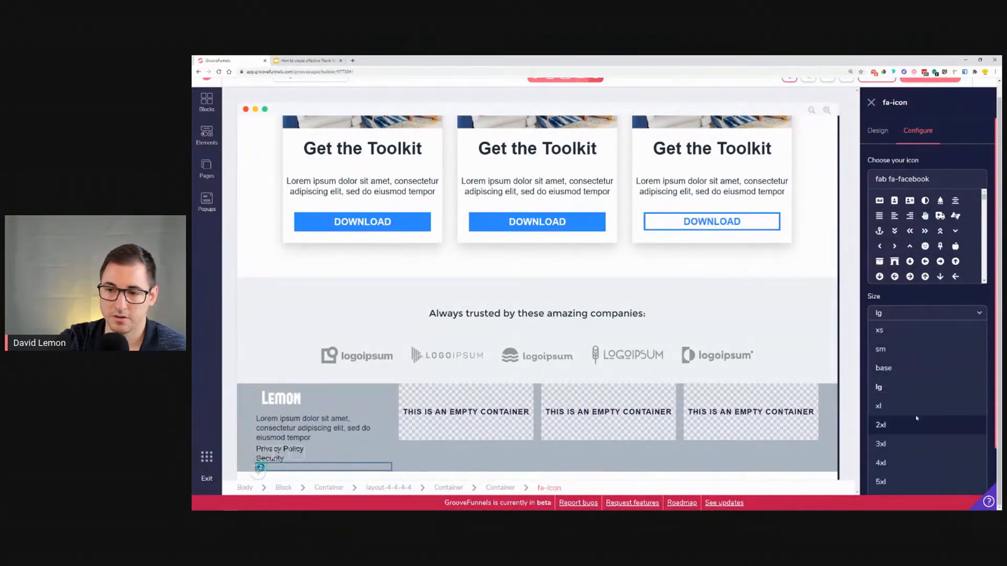
{"action": "left_click", "coordinate": [915, 406]}
{"action": "left_click", "coordinate": [932, 421]}
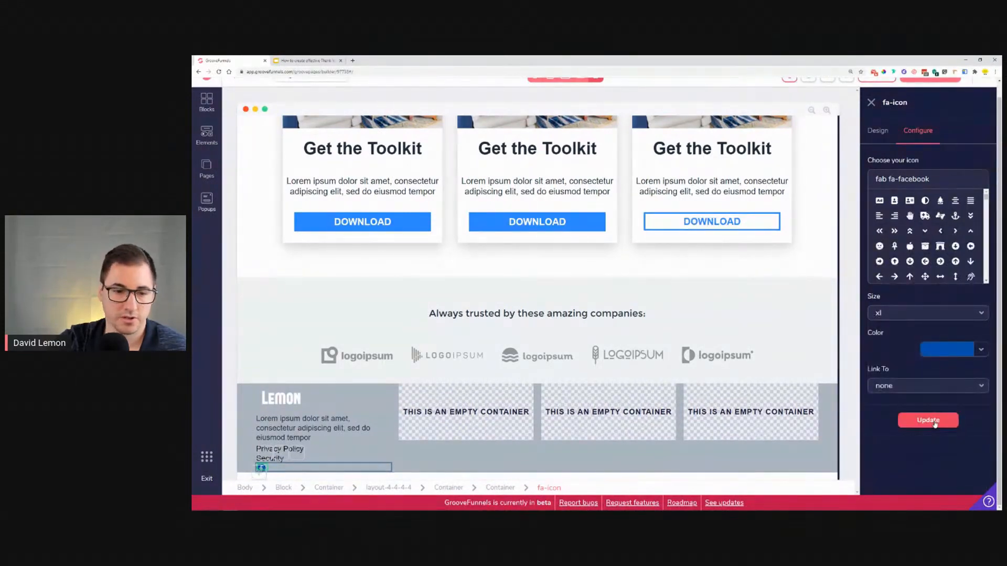
Step: Set the Facebook icon's size to 2xl and apply the update
{"action": "left_click", "coordinate": [942, 314]}
{"action": "left_click", "coordinate": [927, 423]}
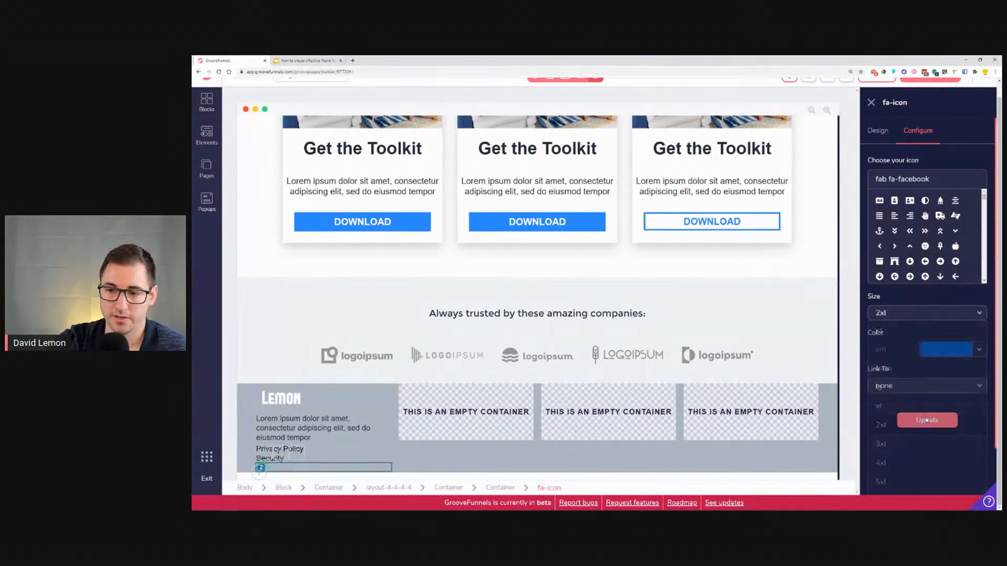
{"action": "left_click", "coordinate": [927, 420]}
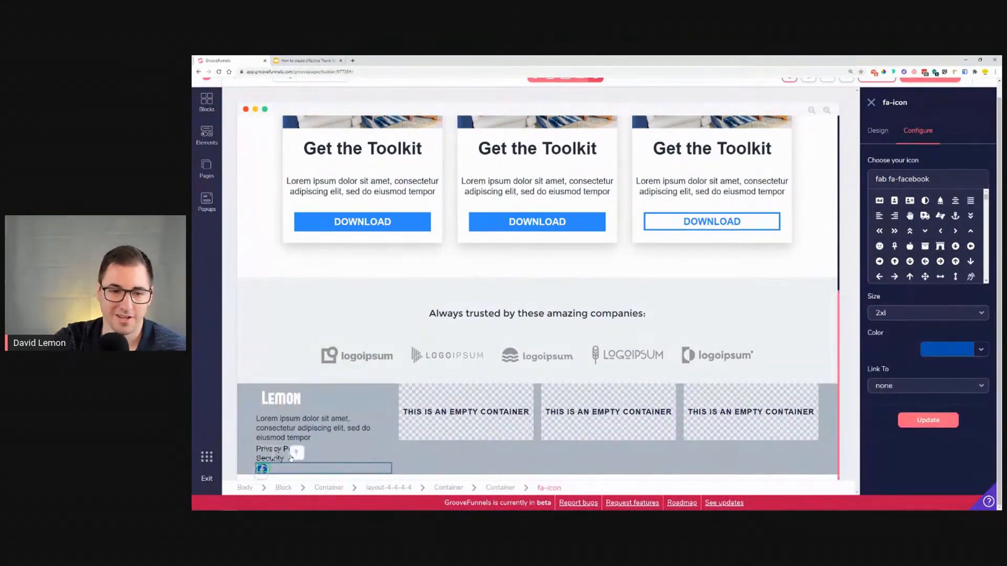
Step: Duplicate the Facebook icon and change the copy to the fab fa-twitter icon
{"action": "left_click", "coordinate": [264, 456]}
{"action": "left_click", "coordinate": [272, 468]}
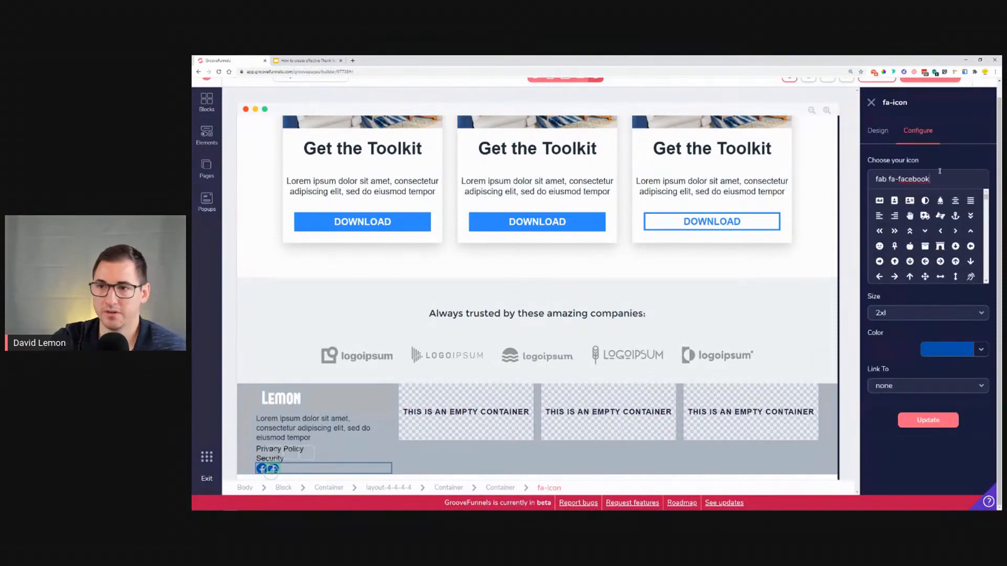
{"action": "triple_click", "coordinate": [939, 171]}
{"action": "key", "text": "BackSpace"}
{"action": "type", "text": "twitter"}
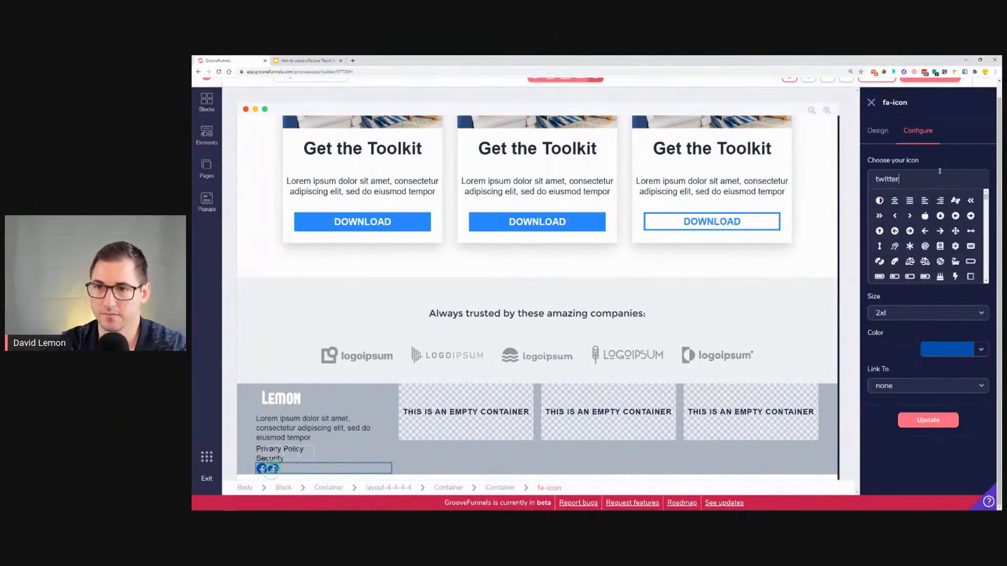
{"action": "left_click", "coordinate": [879, 201]}
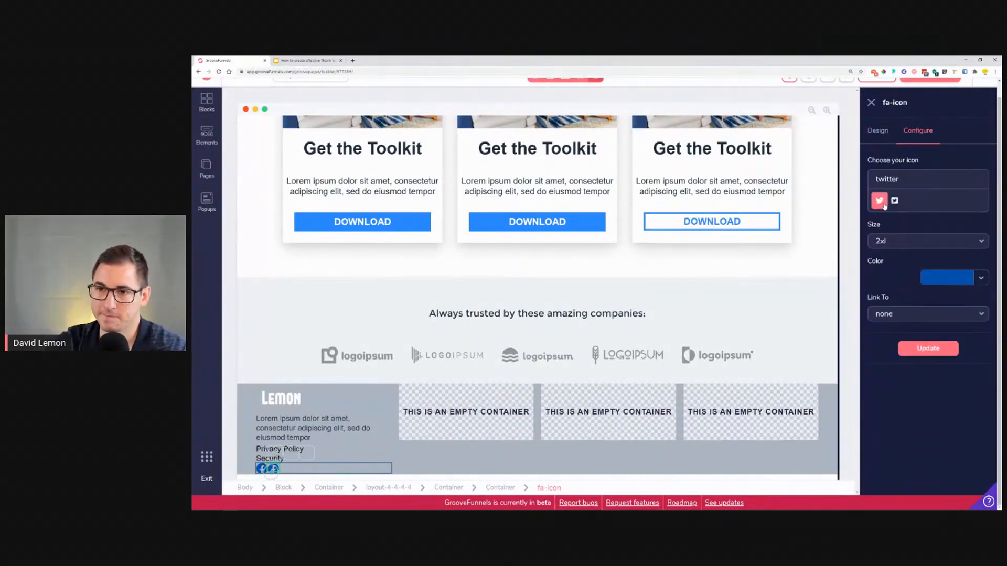
{"action": "left_click", "coordinate": [926, 350]}
{"action": "left_click", "coordinate": [928, 420]}
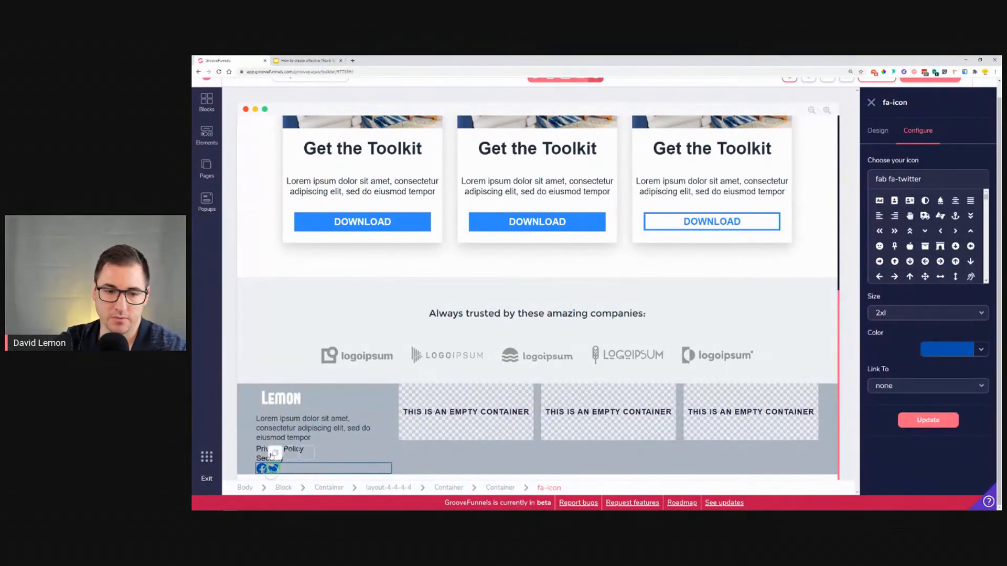
Step: Duplicate the Twitter icon and change the copy to the fab fa-instagram icon
{"action": "left_click", "coordinate": [286, 453]}
{"action": "triple_click", "coordinate": [951, 172]}
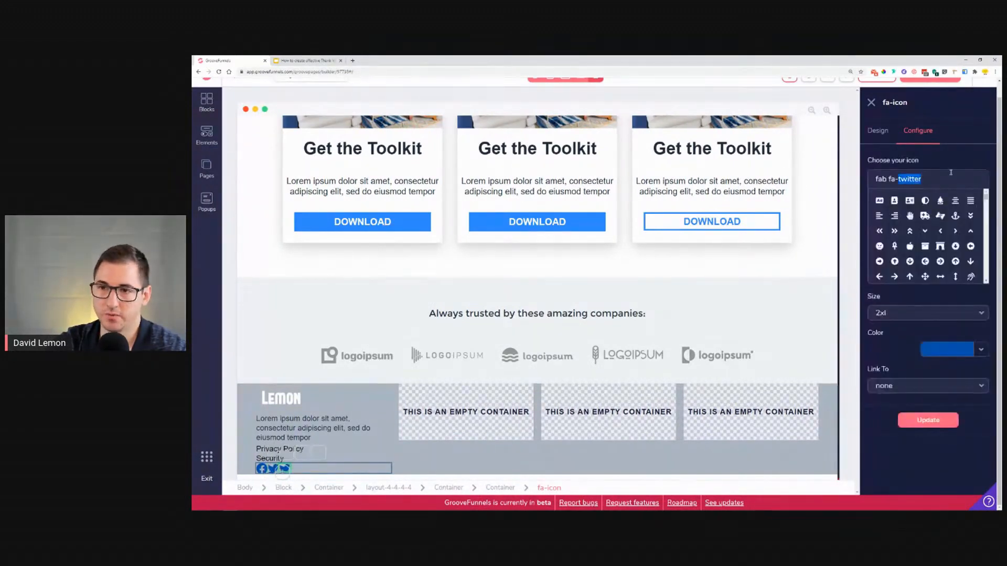
{"action": "type", "text": "insta"}
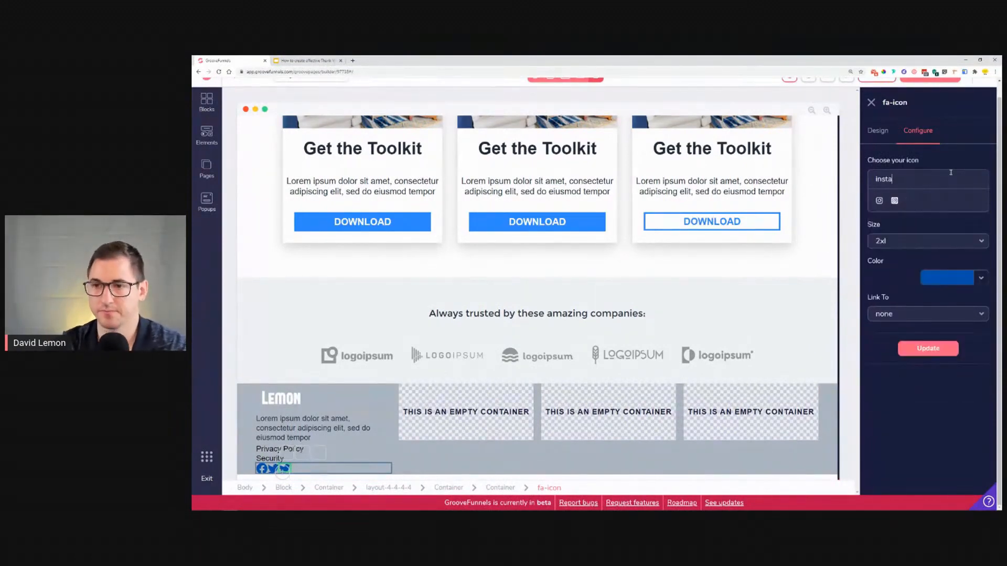
{"action": "left_click", "coordinate": [948, 350]}
{"action": "left_click", "coordinate": [926, 421]}
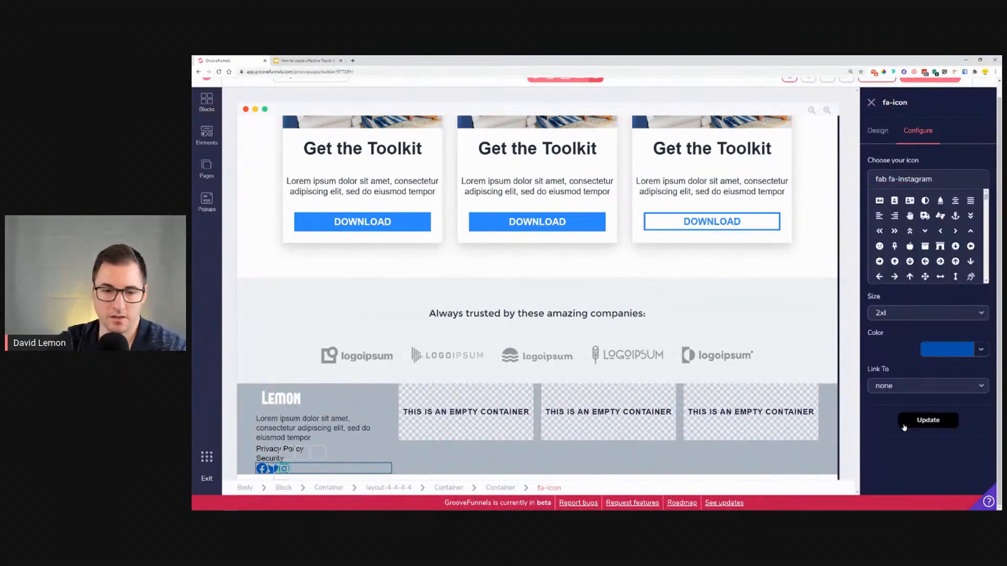
Step: Give the Twitter icon left and right margins of 1rem
{"action": "left_click", "coordinate": [273, 470]}
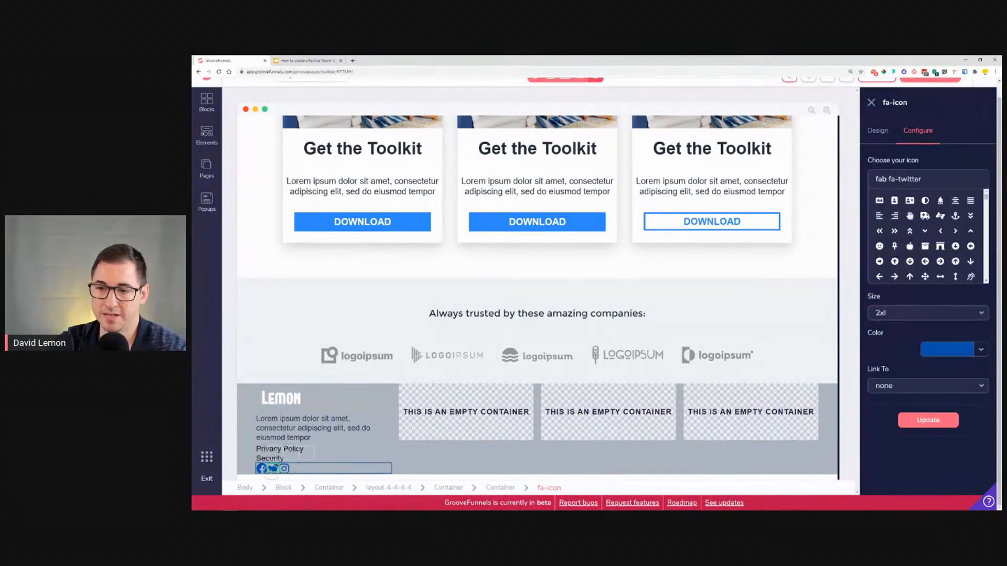
{"action": "left_click", "coordinate": [874, 131]}
{"action": "left_click", "coordinate": [888, 382]}
{"action": "left_click", "coordinate": [892, 364]}
{"action": "left_click", "coordinate": [954, 423]}
{"action": "left_click", "coordinate": [903, 423]}
{"action": "left_click", "coordinate": [876, 423]}
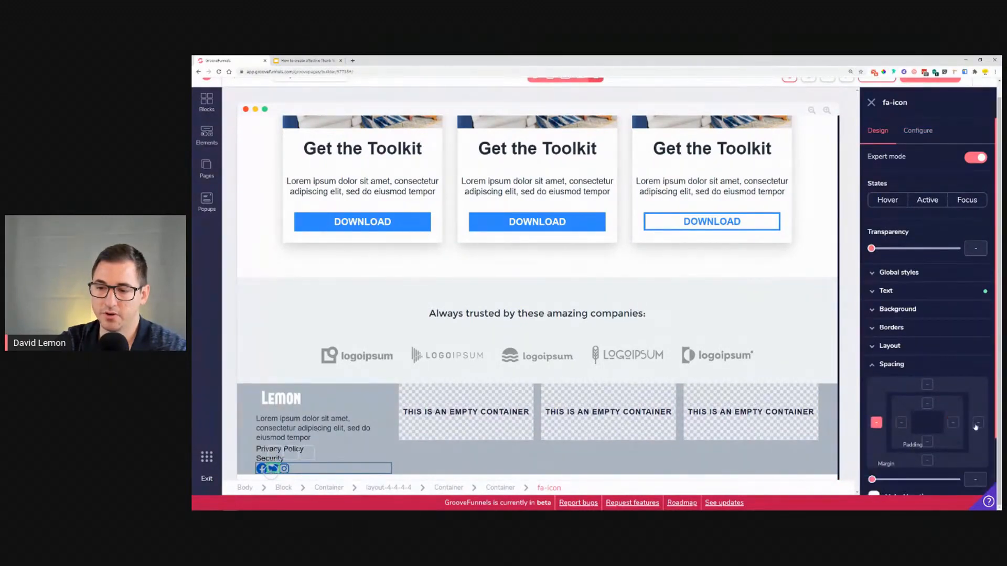
{"action": "left_click_drag", "start_coordinate": [871, 480], "coordinate": [890, 480]}
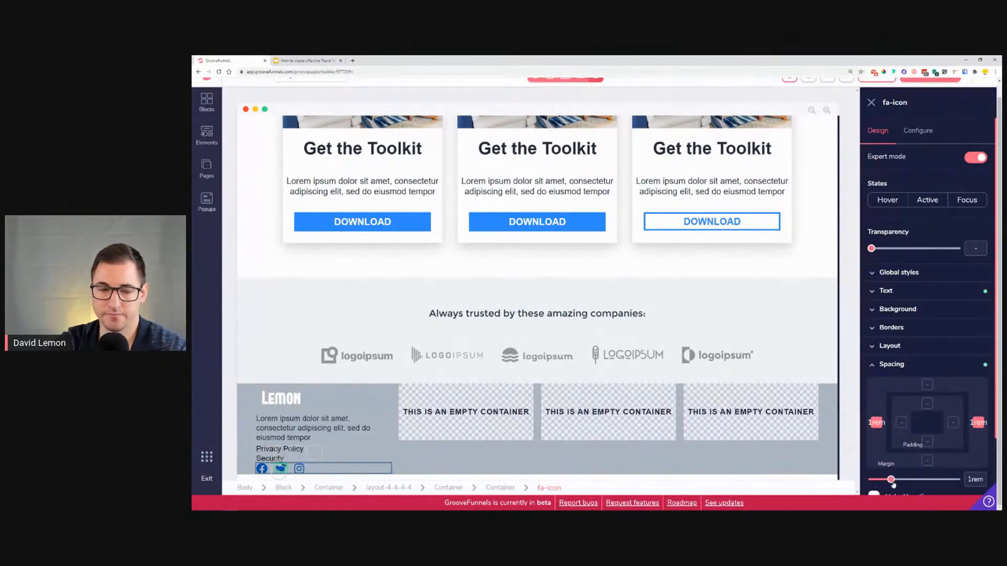
Step: Set the Privacy Policy link's top and bottom margins to 1rem
{"action": "left_click", "coordinate": [259, 453]}
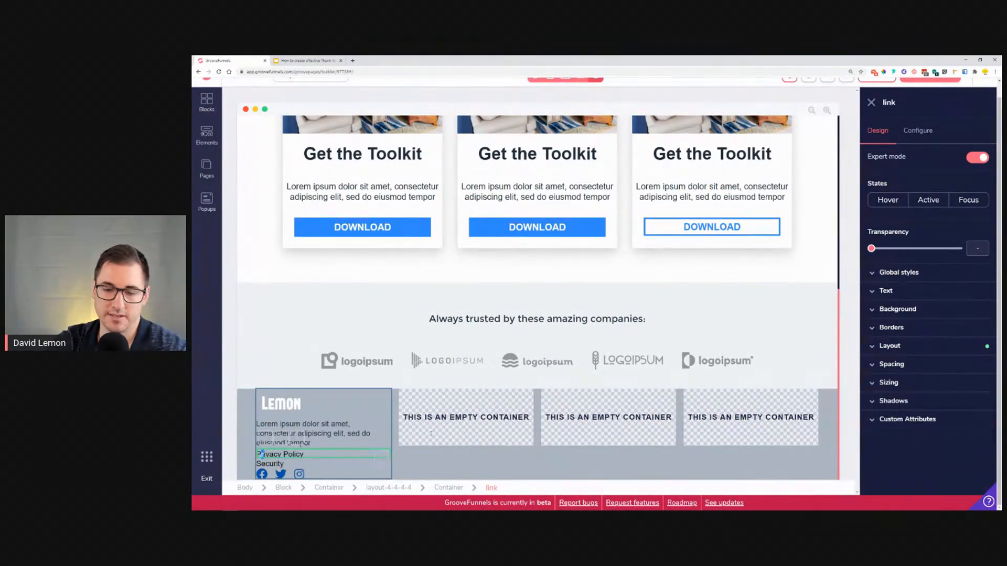
{"action": "left_click", "coordinate": [922, 364]}
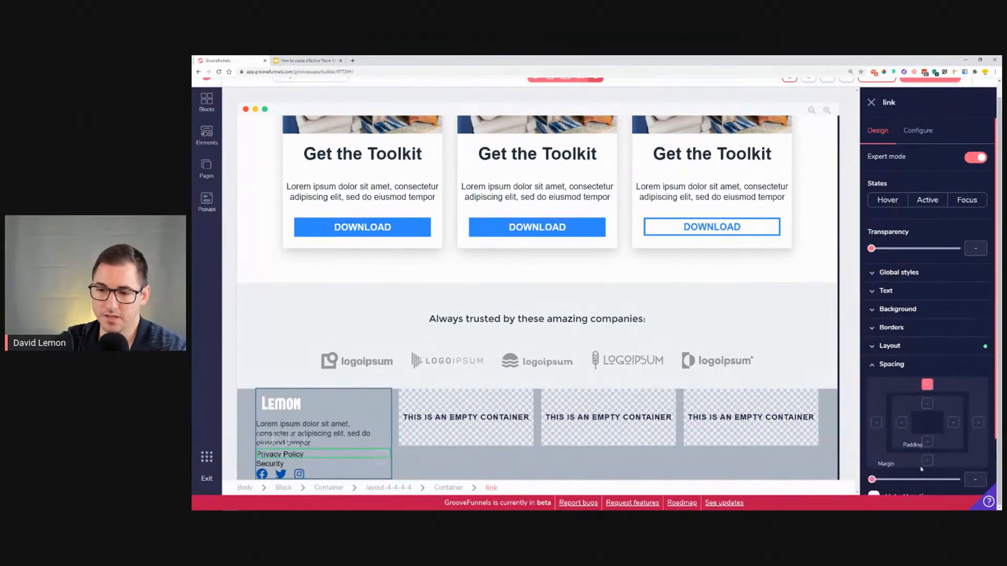
{"action": "left_click_drag", "start_coordinate": [871, 480], "coordinate": [891, 479]}
{"action": "scroll", "coordinate": [575, 428], "scroll_direction": "down", "scroll_amount": 1}
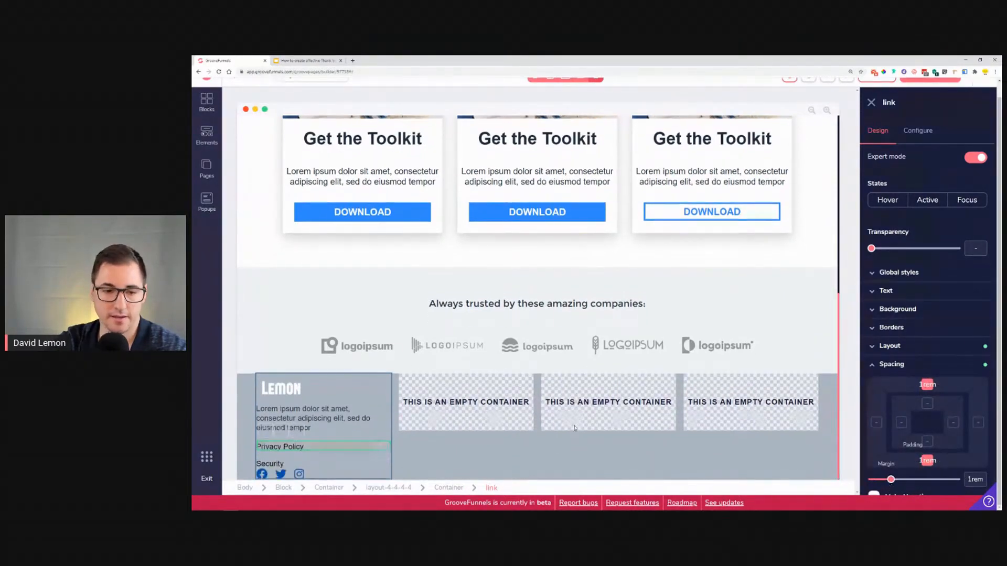
Step: Set the Security link's margin to 1.25rem
{"action": "left_click", "coordinate": [281, 465]}
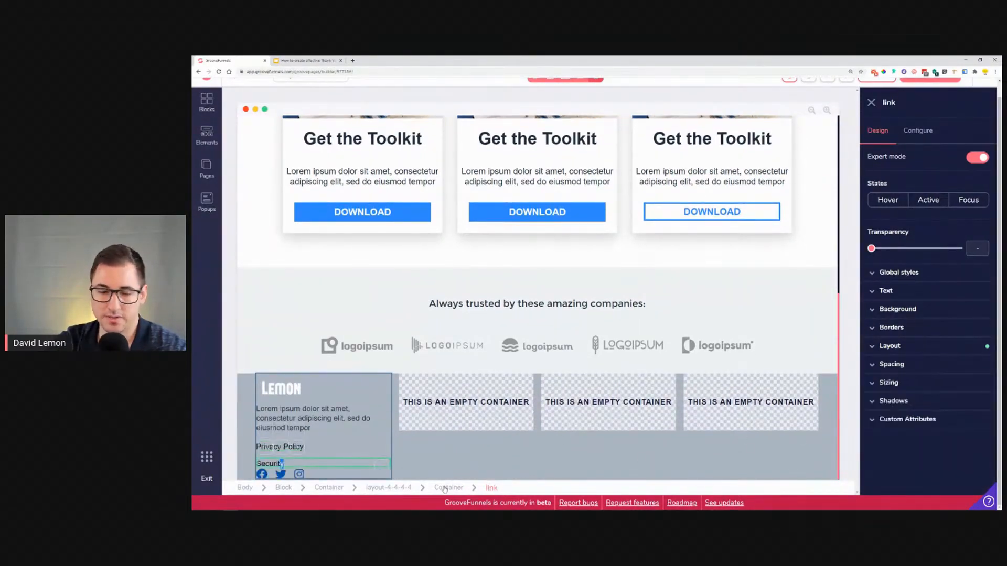
{"action": "left_click", "coordinate": [892, 364]}
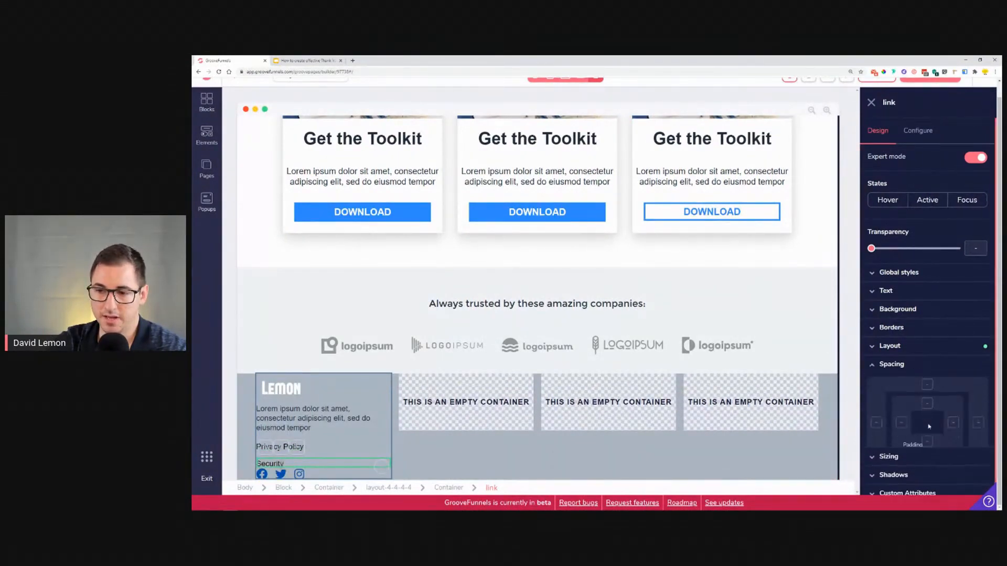
{"action": "scroll", "coordinate": [880, 420], "scroll_direction": "down", "scroll_amount": 1}
{"action": "left_click_drag", "start_coordinate": [872, 412], "coordinate": [894, 413]}
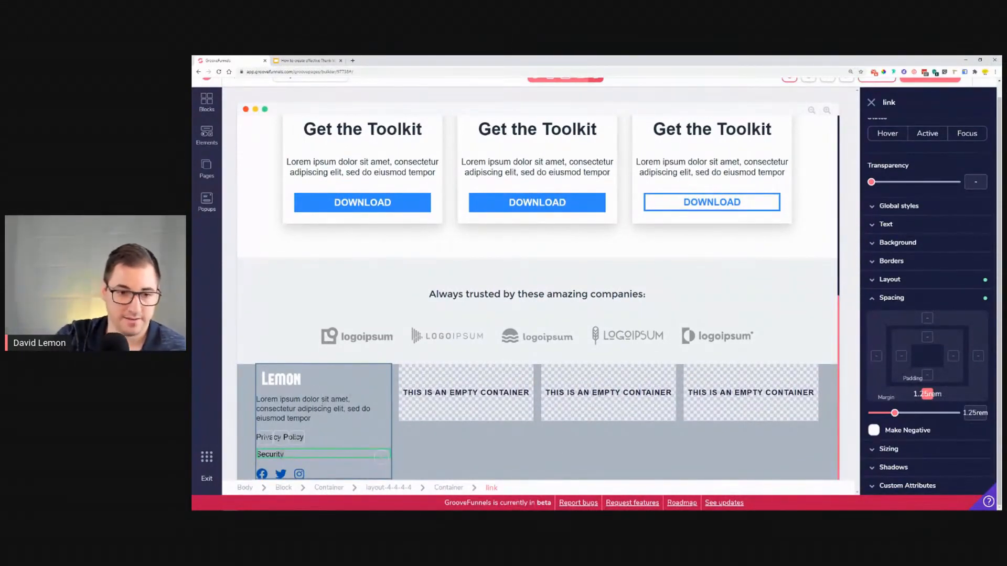
Step: Set the footer block's top and bottom padding to 2rem
{"action": "left_click", "coordinate": [250, 385]}
{"action": "left_click", "coordinate": [927, 378]}
{"action": "left_click", "coordinate": [927, 415], "text": "shift"}
{"action": "left_click_drag", "start_coordinate": [871, 455], "coordinate": [908, 456]}
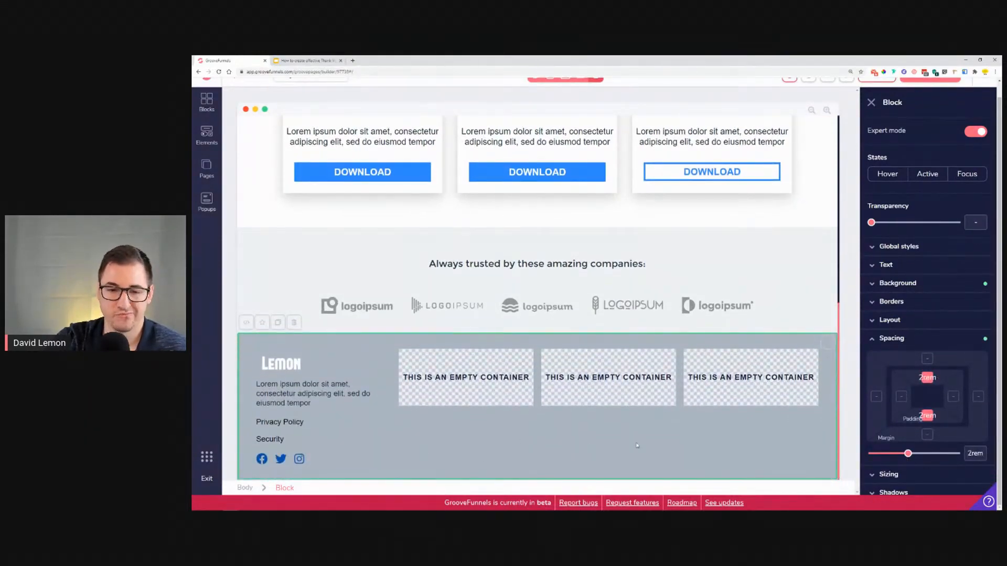
Step: Set the hero block's left and right padding to 5.5rem
{"action": "scroll", "coordinate": [763, 417], "scroll_direction": "up", "scroll_amount": 10}
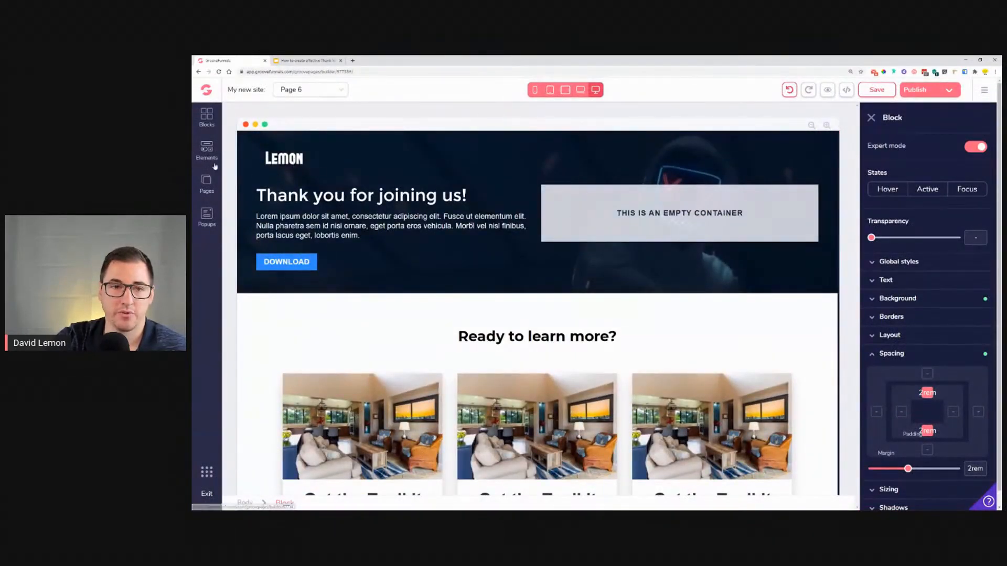
{"action": "left_click", "coordinate": [275, 158]}
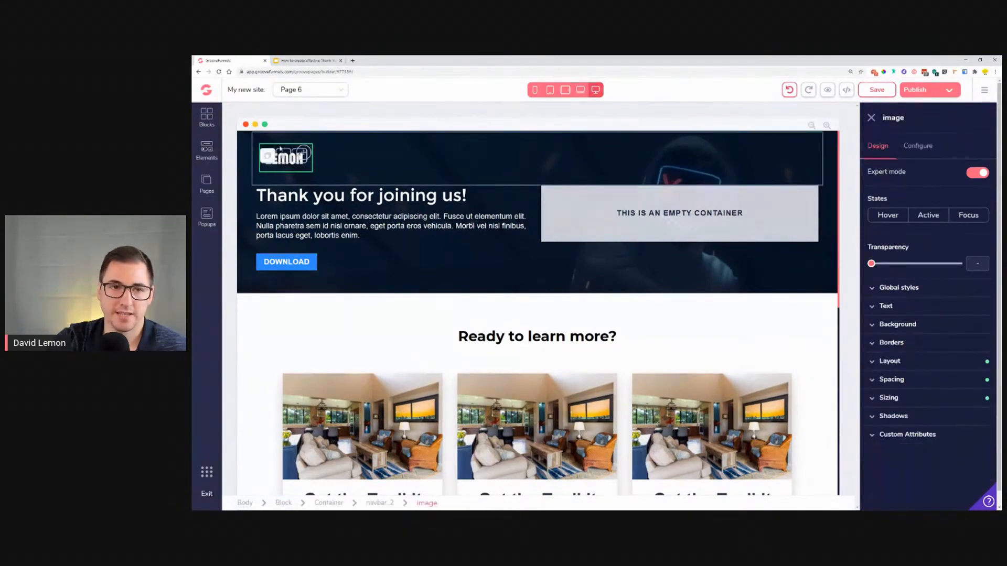
{"action": "left_click", "coordinate": [250, 162]}
{"action": "left_click", "coordinate": [891, 353]}
{"action": "left_click", "coordinate": [954, 413]}
{"action": "left_click_drag", "start_coordinate": [871, 469], "coordinate": [942, 483]}
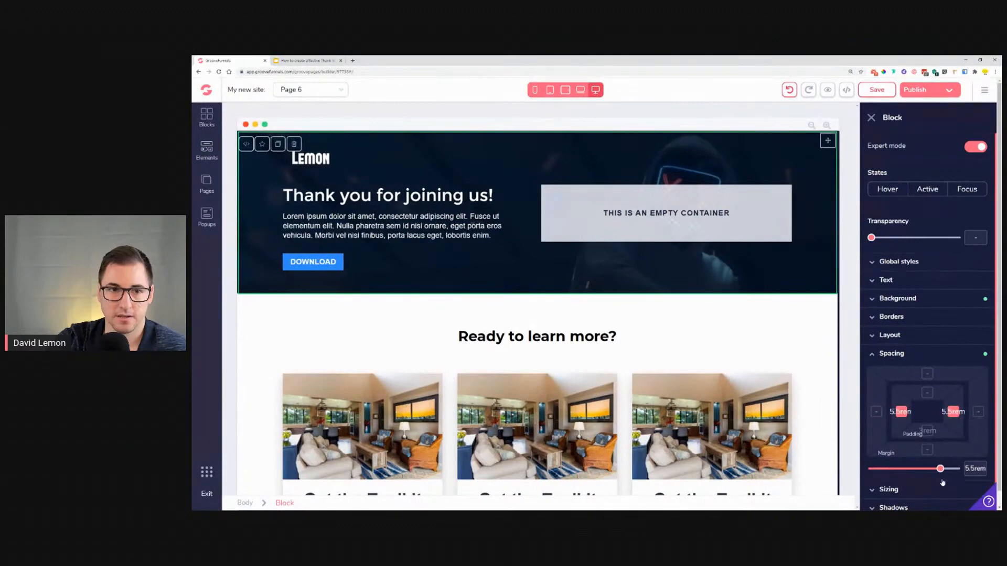
{"action": "left_click_drag", "start_coordinate": [941, 483], "coordinate": [939, 485]}
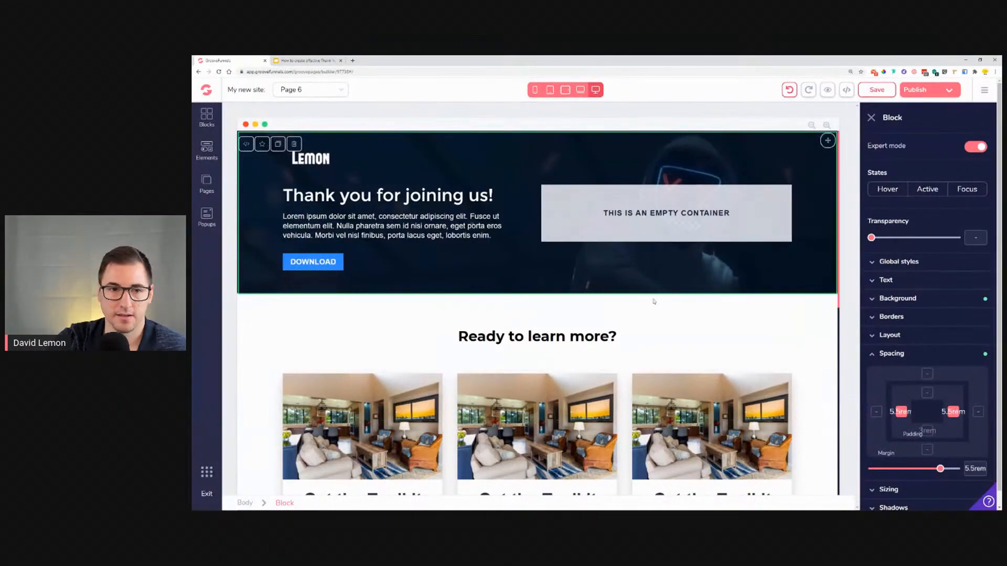
Step: Save the page and open its preview, scrolling down to the footer
{"action": "left_click", "coordinate": [877, 91]}
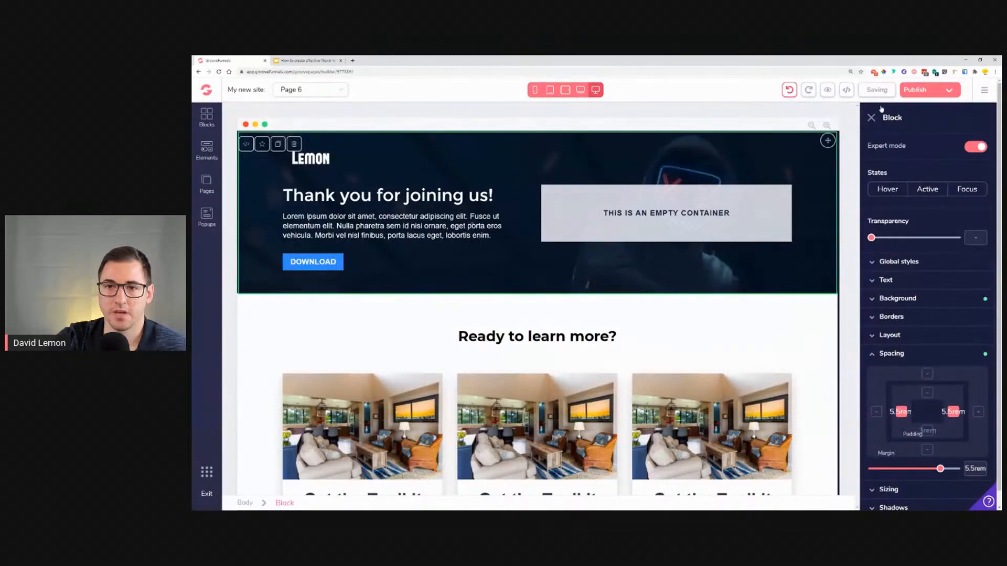
{"action": "left_click", "coordinate": [827, 91]}
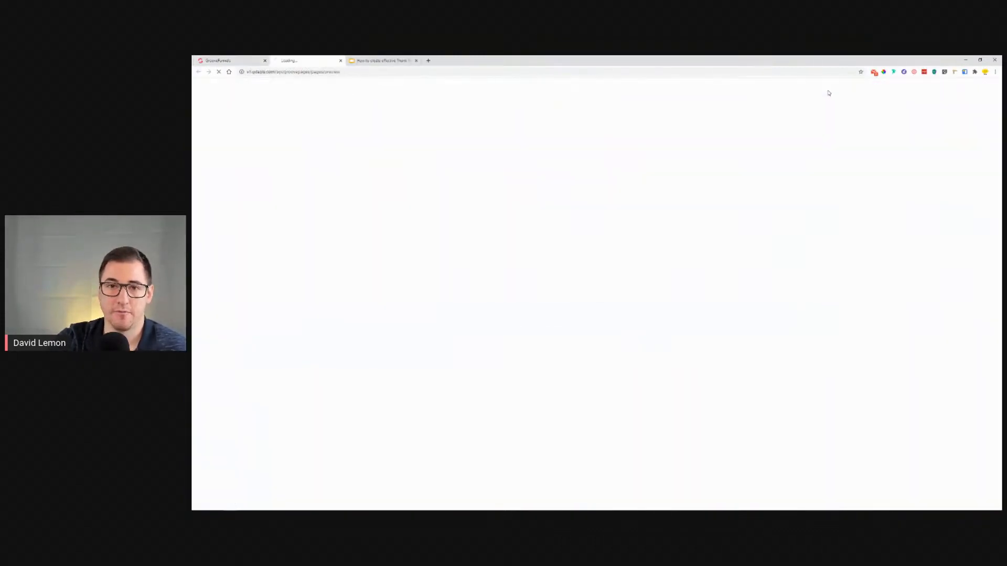
{"action": "scroll", "coordinate": [778, 331], "scroll_direction": "down", "scroll_amount": 5}
{"action": "scroll", "coordinate": [758, 192], "scroll_direction": "down", "scroll_amount": 4}
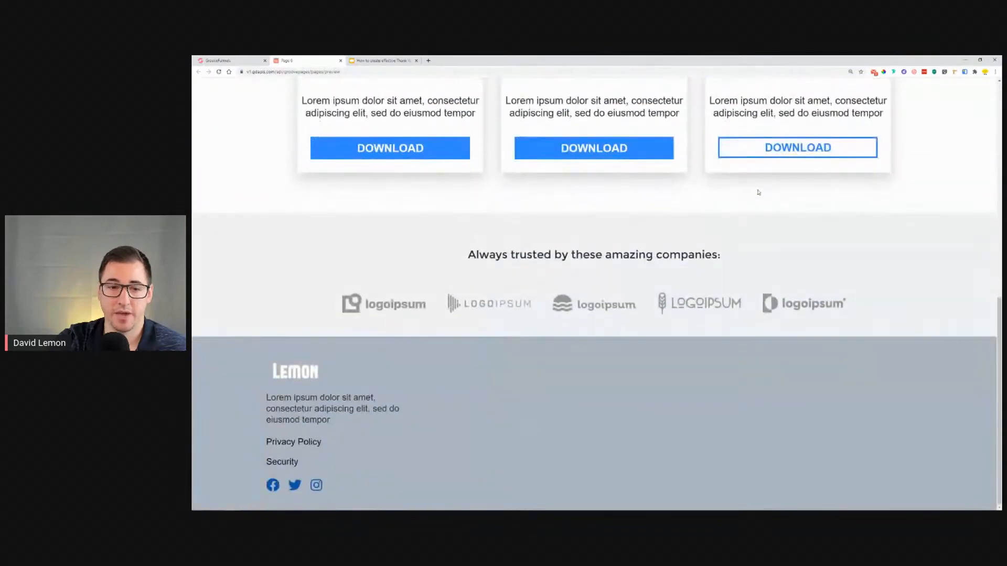
Step: Compare the page preview with the Optimizely reference slide
{"action": "scroll", "coordinate": [762, 196], "scroll_direction": "up", "scroll_amount": 10}
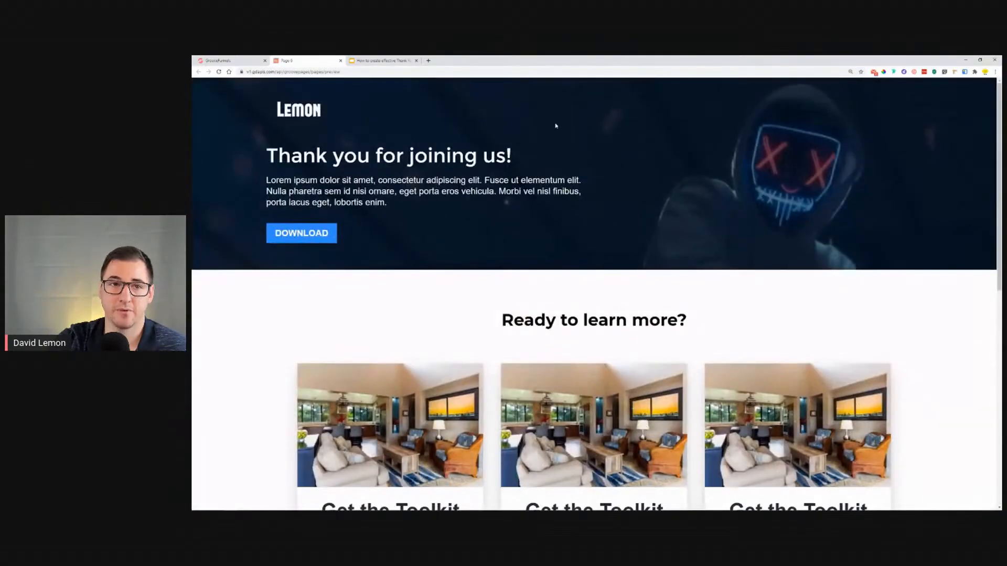
{"action": "scroll", "coordinate": [689, 148], "scroll_direction": "down", "scroll_amount": 9}
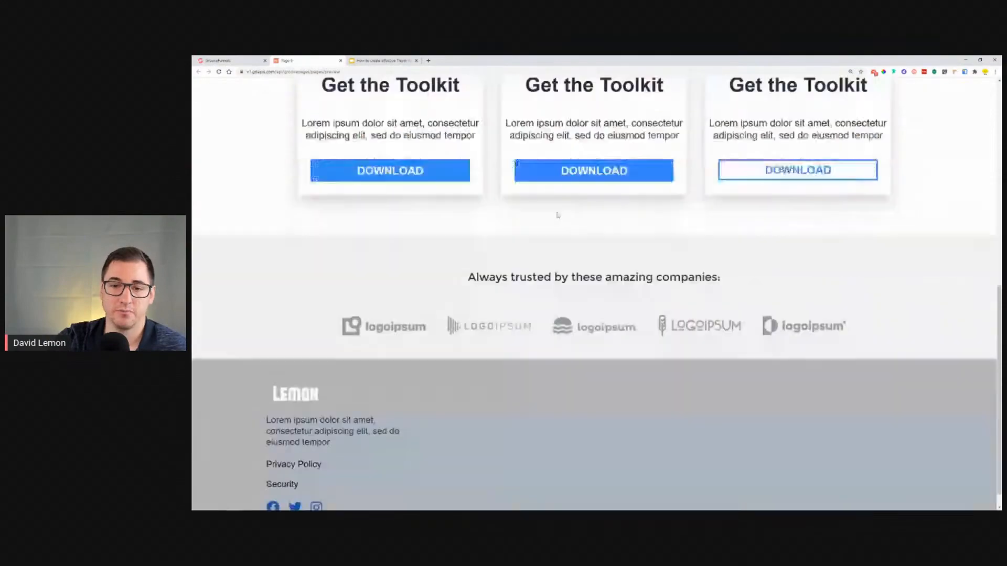
{"action": "scroll", "coordinate": [638, 279], "scroll_direction": "up", "scroll_amount": 4}
{"action": "scroll", "coordinate": [639, 280], "scroll_direction": "up", "scroll_amount": 5}
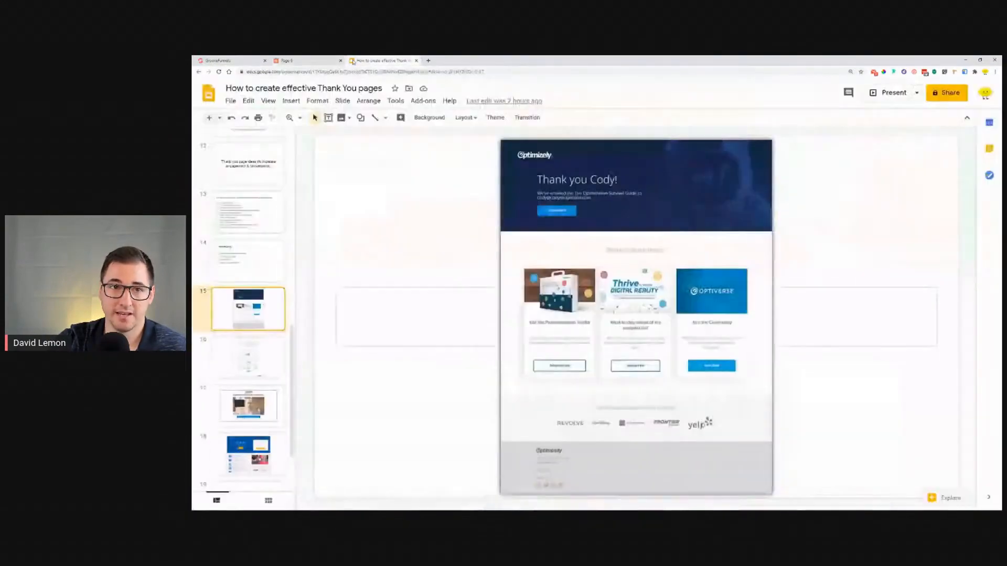
{"action": "left_click", "coordinate": [383, 60]}
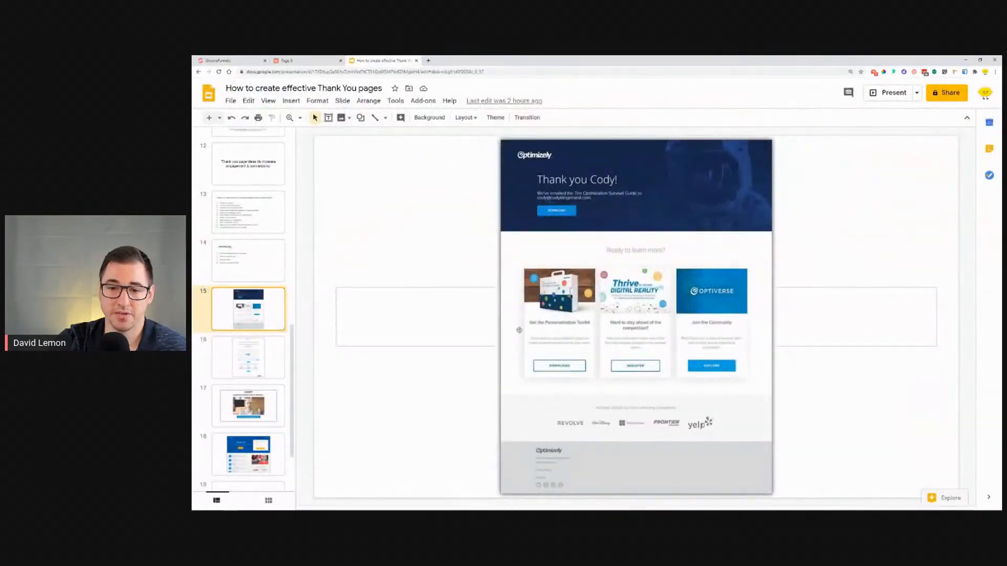
{"action": "key", "text": "Up"}
{"action": "key", "text": "Down"}
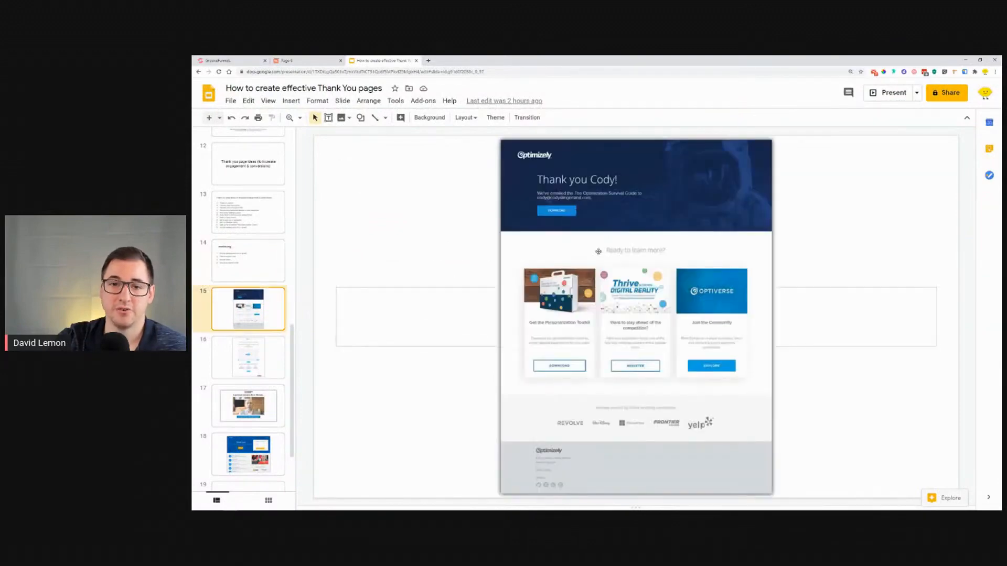
{"action": "left_click", "coordinate": [317, 59]}
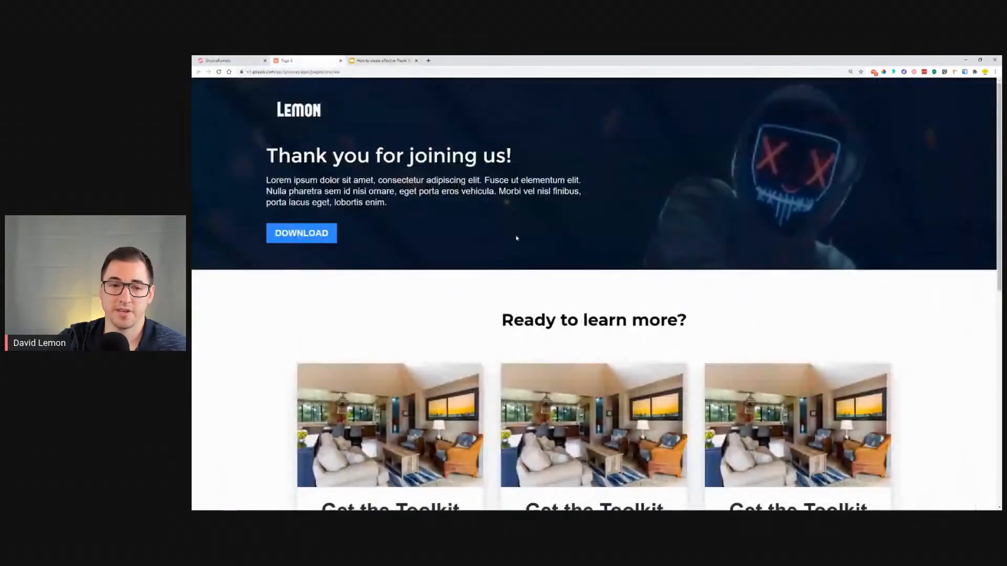
{"action": "scroll", "coordinate": [325, 147], "scroll_direction": "down", "scroll_amount": 2}
{"action": "scroll", "coordinate": [325, 146], "scroll_direction": "up", "scroll_amount": 2}
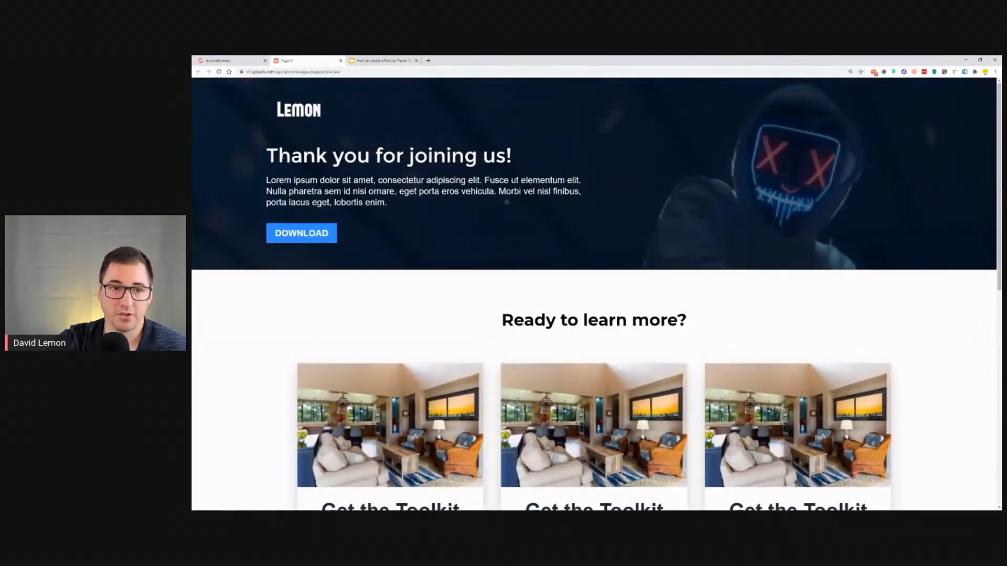
Step: Return to the builder and set the hero headline's font size to 3rem
{"action": "left_click", "coordinate": [223, 60]}
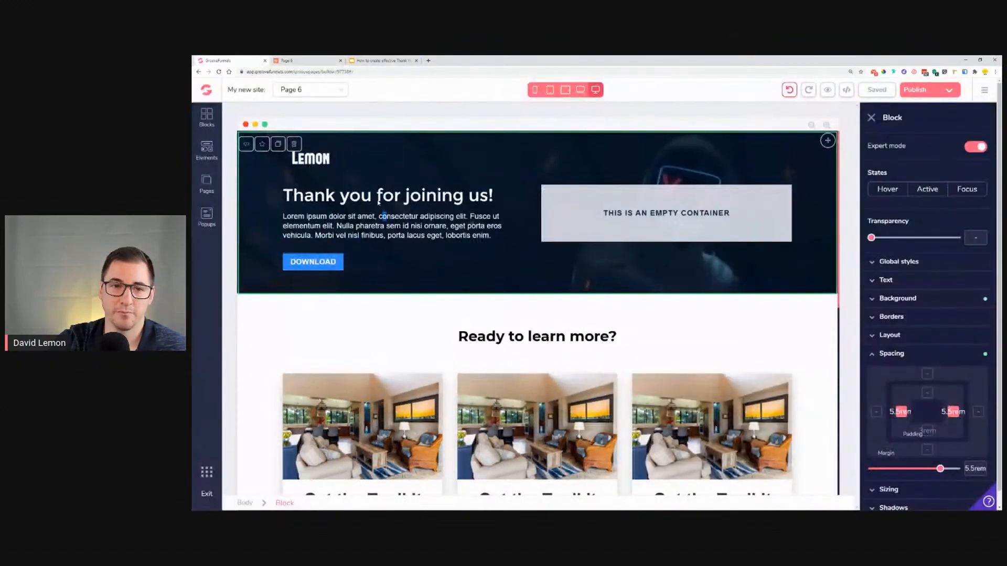
{"action": "double_click", "coordinate": [379, 199]}
{"action": "left_click_drag", "start_coordinate": [929, 339], "coordinate": [938, 339]}
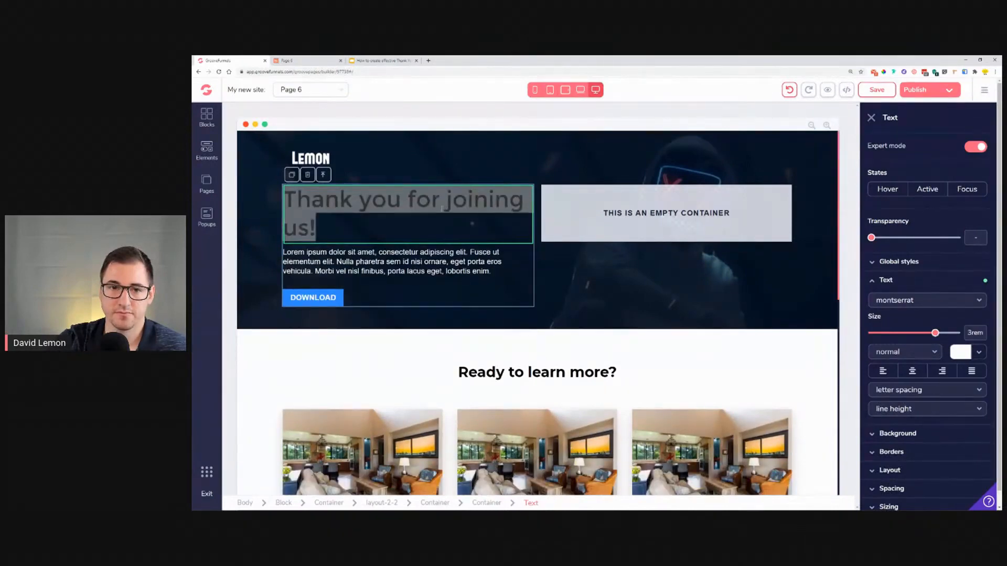
Step: Shorten the hero headline to "Thank you !" by deleting the words "for joining us"
{"action": "left_click_drag", "start_coordinate": [440, 203], "coordinate": [415, 202]}
{"action": "left_click_drag", "start_coordinate": [426, 215], "coordinate": [311, 228]}
{"action": "key", "text": "BackSpace"}
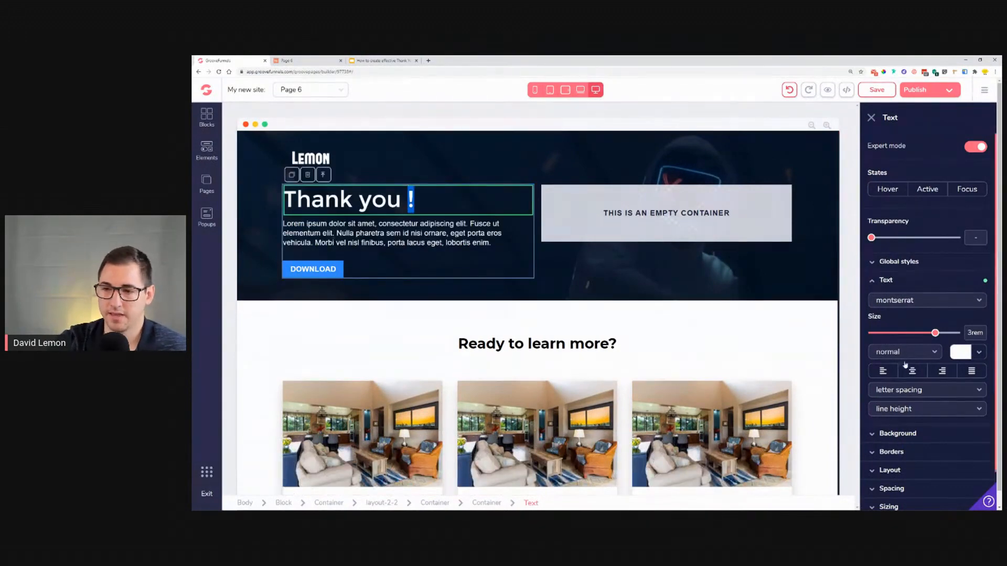
Step: Set the hero headline's font size to 4.5rem and save the page
{"action": "left_click_drag", "start_coordinate": [938, 339], "coordinate": [945, 339]}
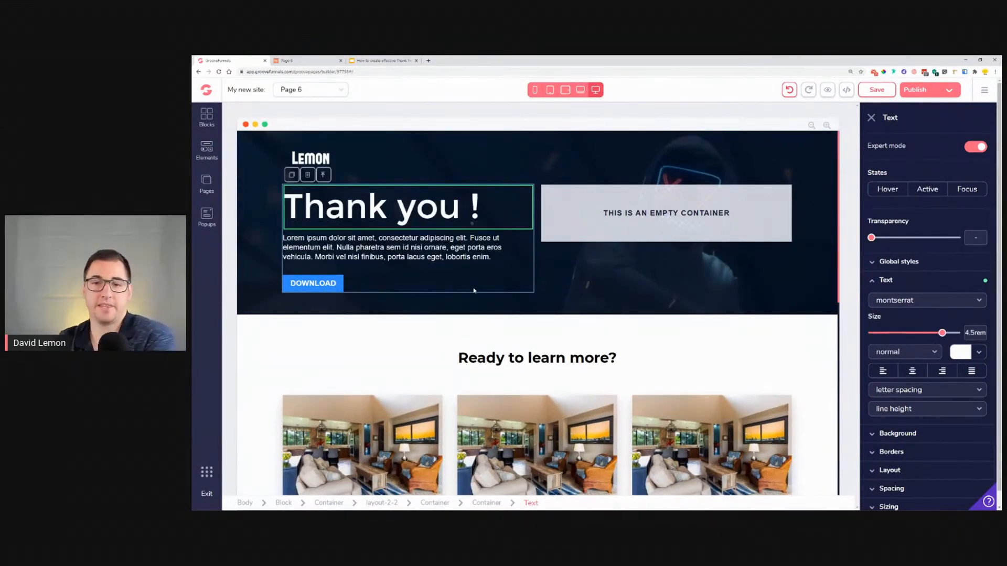
{"action": "left_click", "coordinate": [874, 93]}
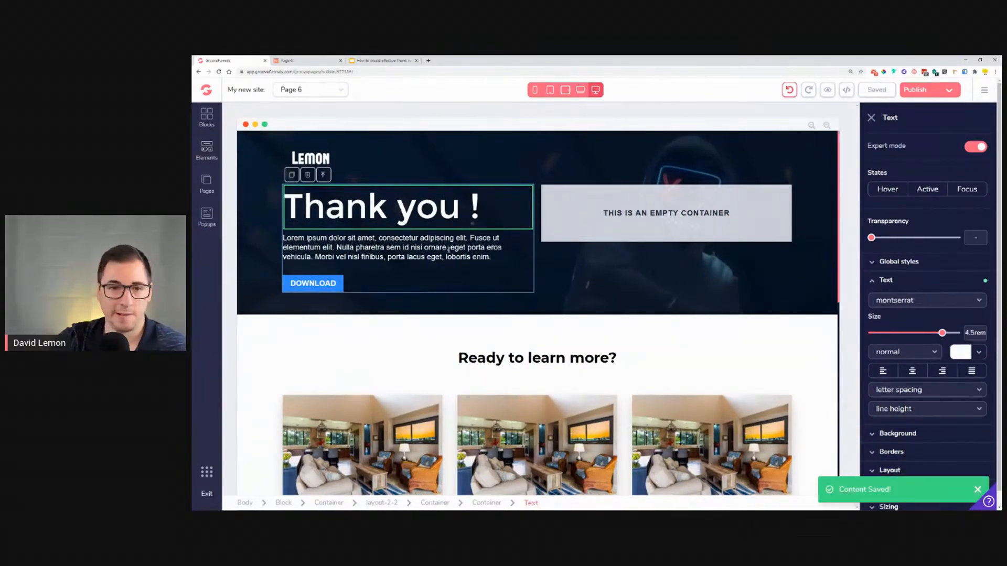
Step: Check how the hero section looks in the mobile and tablet device views
{"action": "scroll", "coordinate": [393, 242], "scroll_direction": "down", "scroll_amount": 5}
{"action": "scroll", "coordinate": [598, 137], "scroll_direction": "up", "scroll_amount": 3}
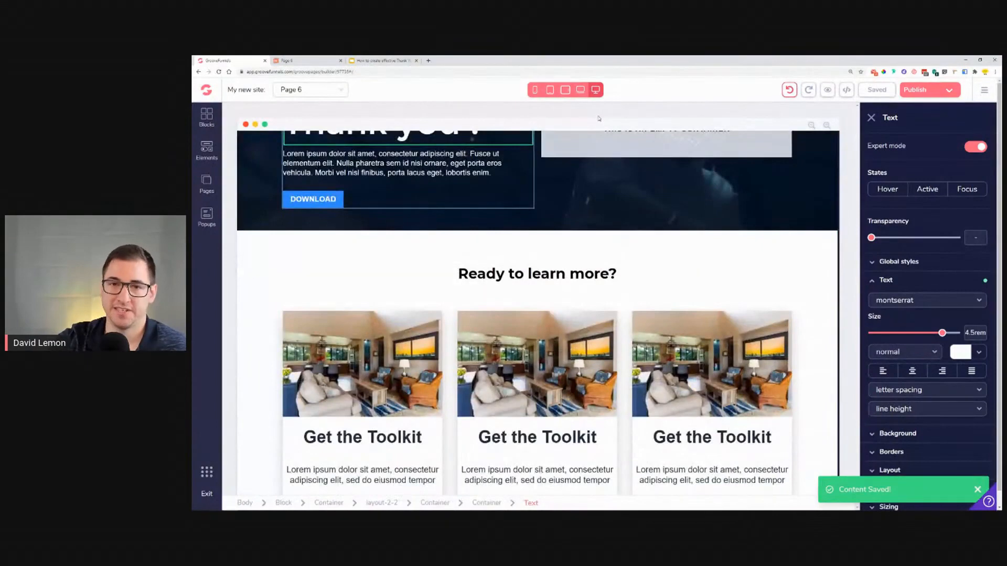
{"action": "left_click", "coordinate": [534, 90]}
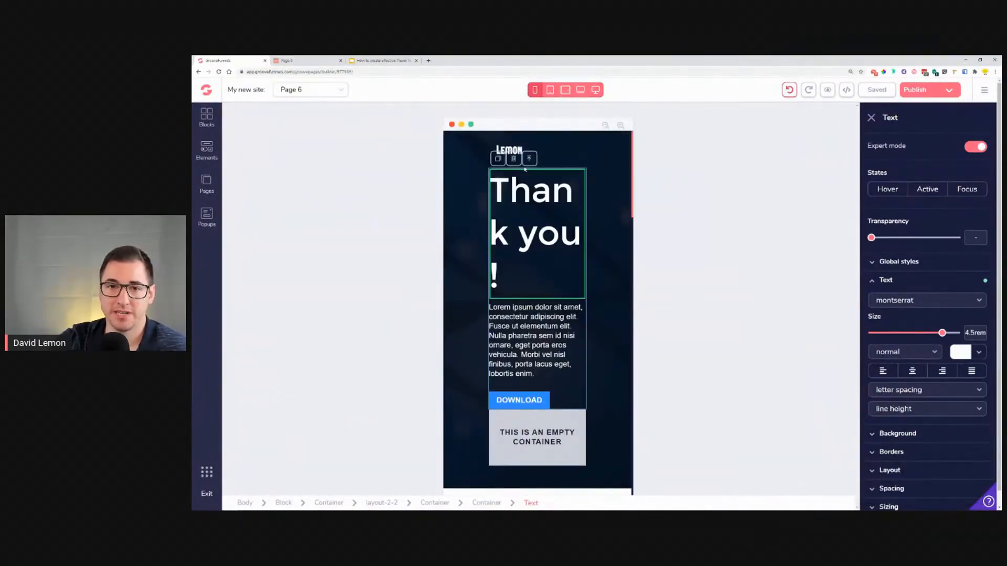
{"action": "left_click", "coordinate": [548, 92]}
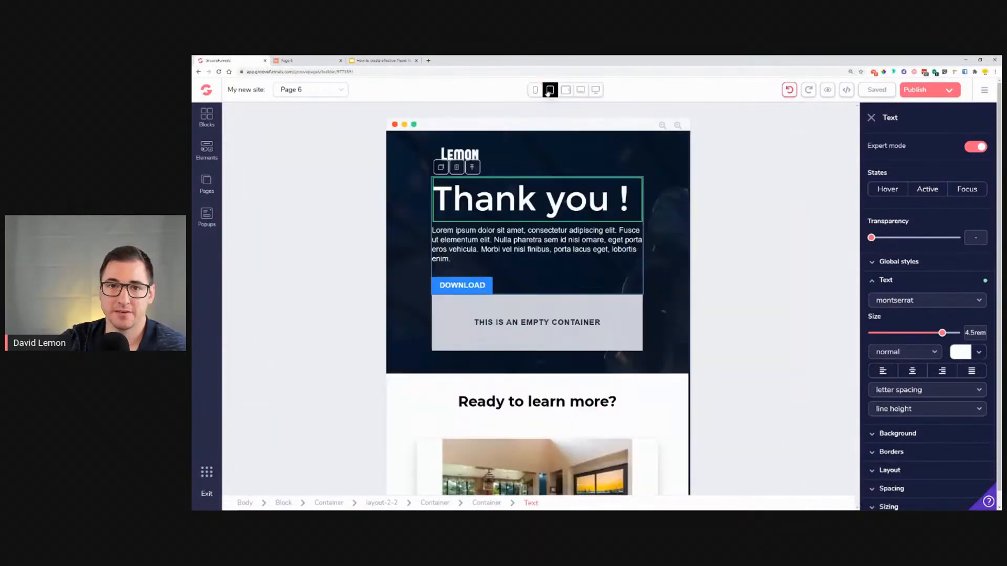
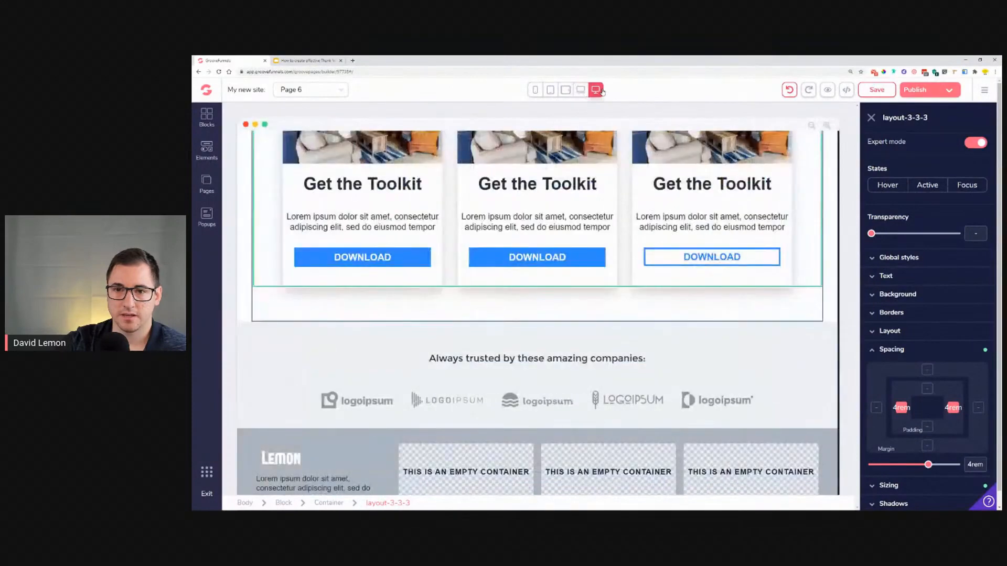
Step: Preview the page's layout in the mobile and tablet device views
{"action": "left_click", "coordinate": [534, 92]}
{"action": "scroll", "coordinate": [544, 279], "scroll_direction": "down", "scroll_amount": 10}
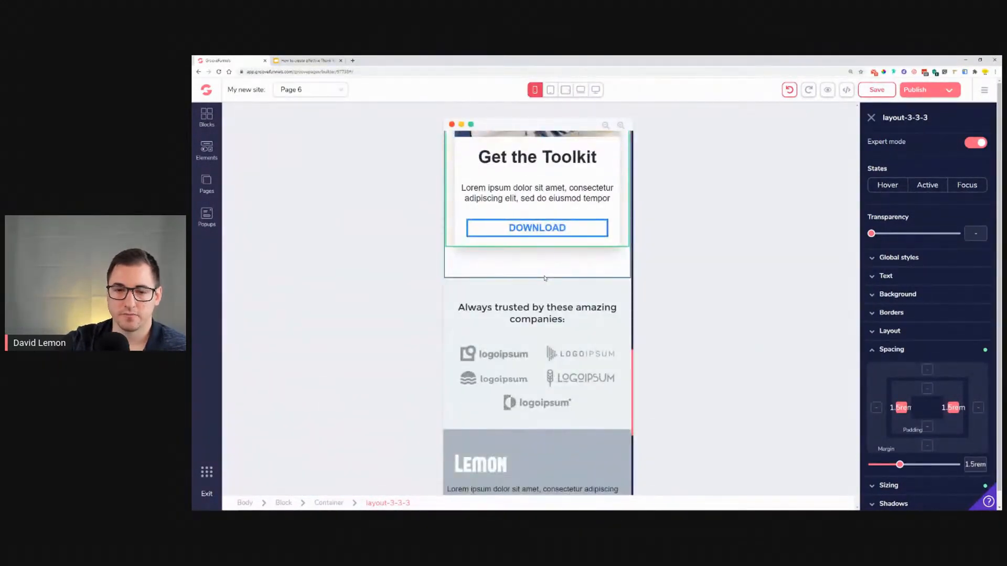
{"action": "scroll", "coordinate": [544, 278], "scroll_direction": "down", "scroll_amount": 2}
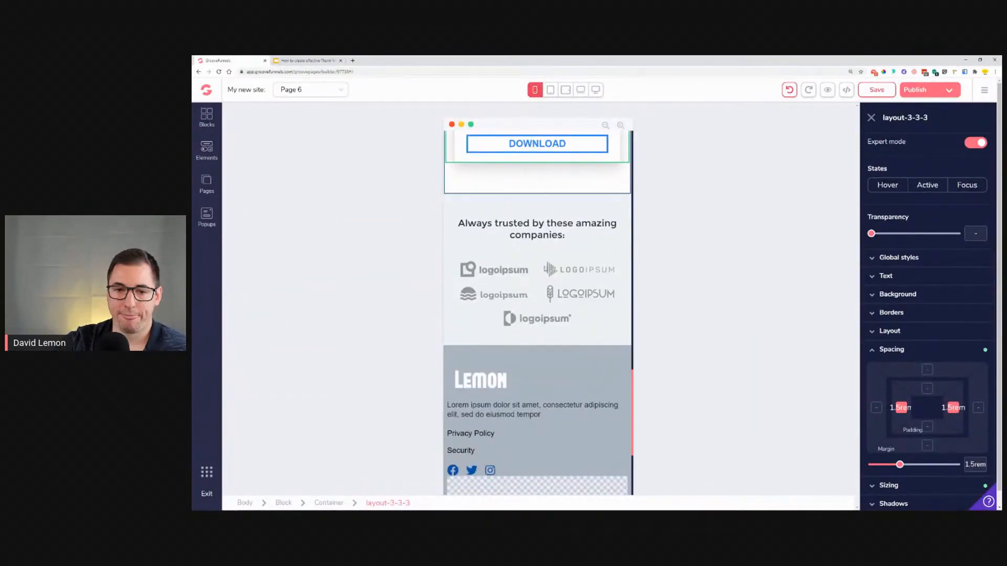
{"action": "left_click", "coordinate": [550, 91]}
{"action": "left_click", "coordinate": [566, 90]}
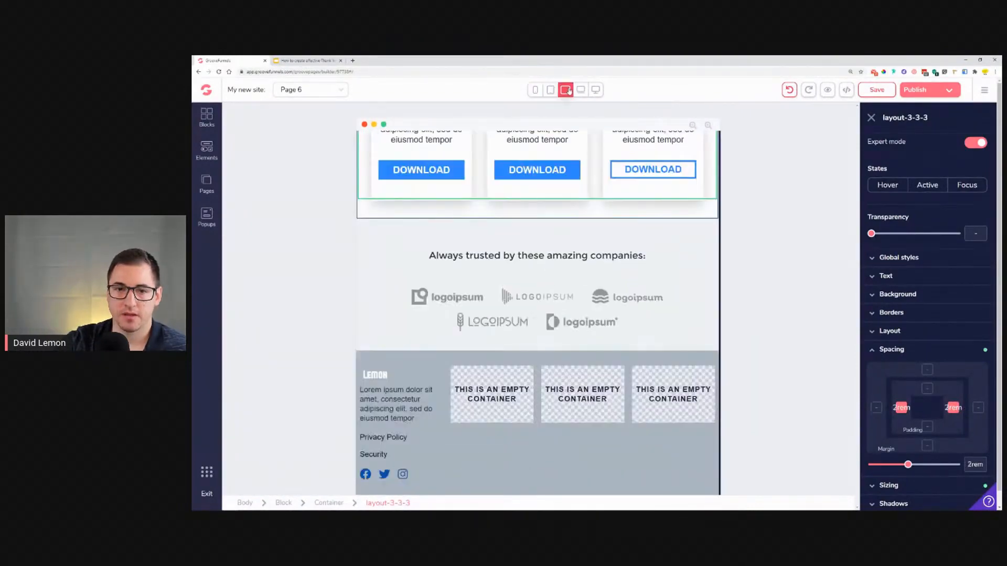
{"action": "left_click", "coordinate": [550, 90]}
Step: Select the container holding the company logos and set its height to auto in tablet view
{"action": "left_click", "coordinate": [469, 337]}
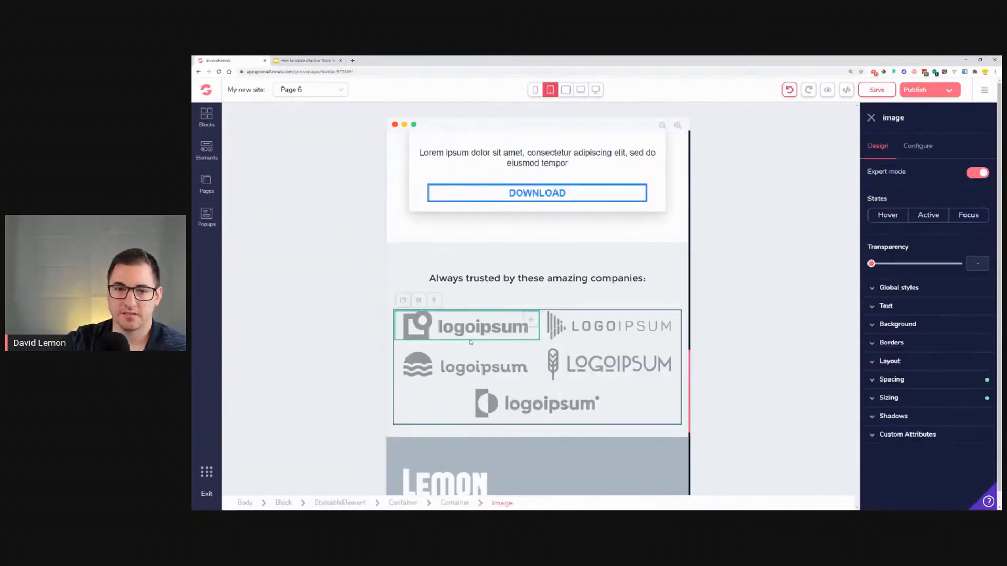
{"action": "left_click", "coordinate": [435, 301]}
{"action": "left_click", "coordinate": [928, 373]}
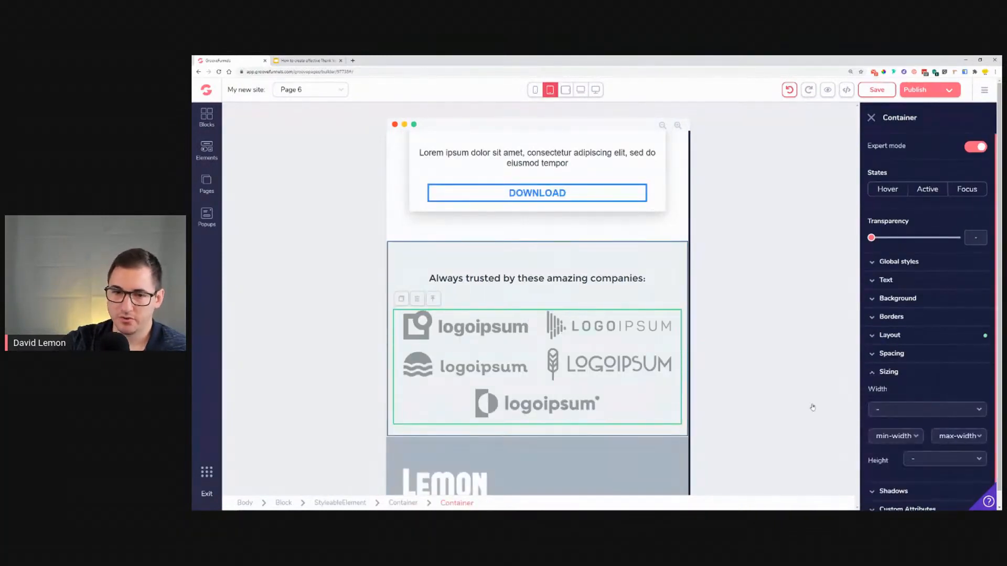
{"action": "left_click", "coordinate": [925, 414]}
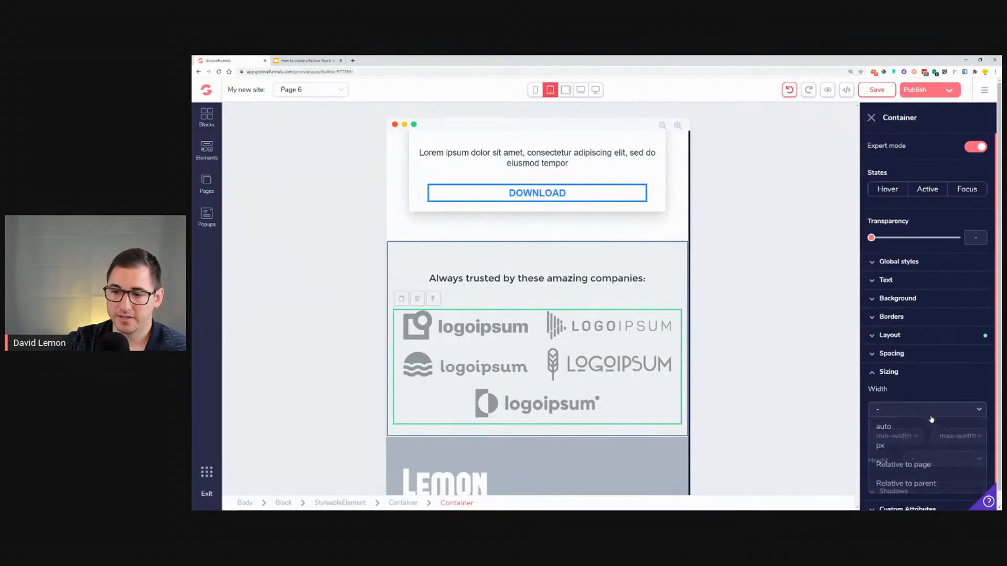
{"action": "left_click", "coordinate": [945, 465]}
{"action": "left_click", "coordinate": [941, 500]}
{"action": "left_click", "coordinate": [943, 432]}
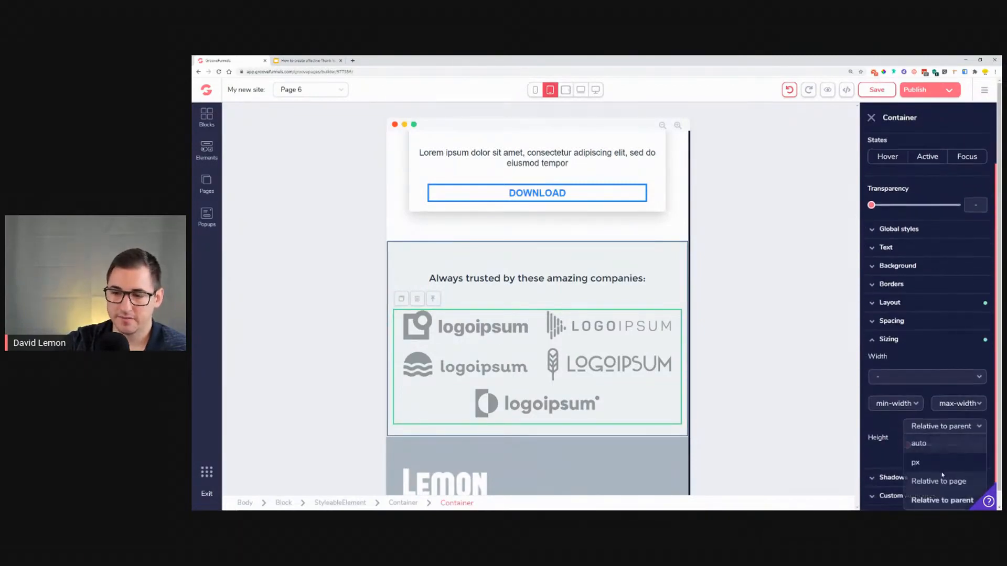
{"action": "left_click", "coordinate": [939, 479]}
{"action": "left_click", "coordinate": [937, 431]}
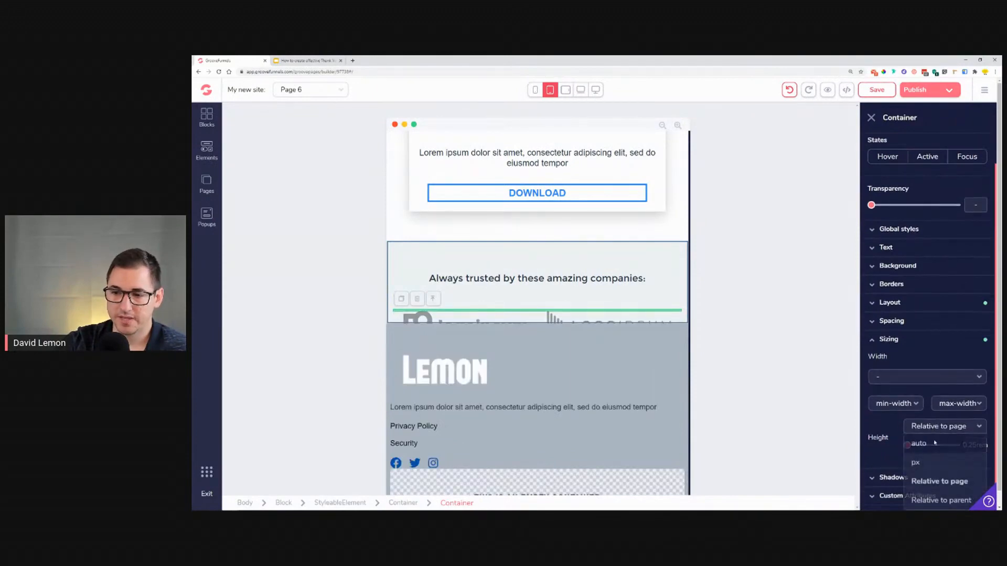
{"action": "left_click", "coordinate": [926, 444]}
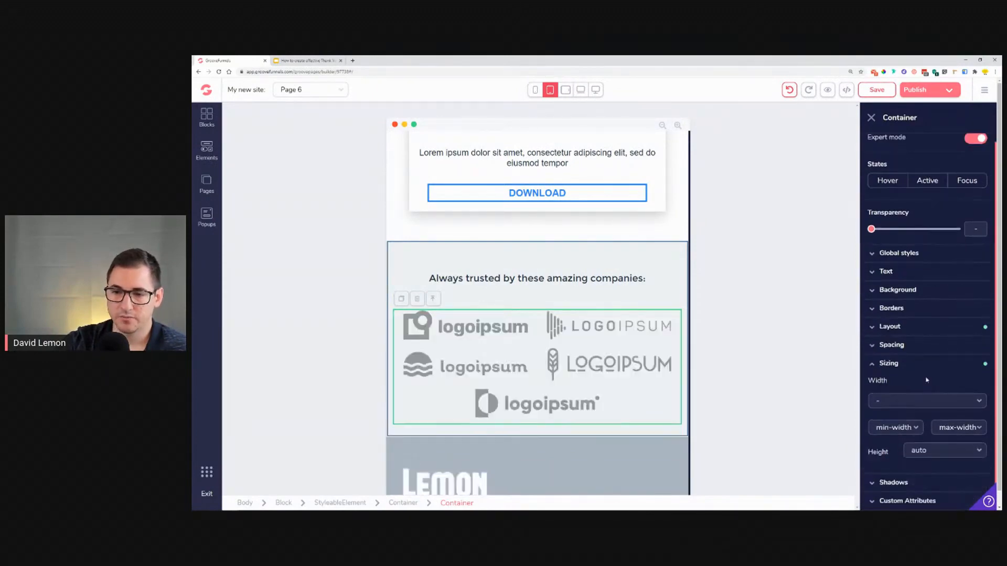
Step: Set the logos container's width relative to parent at 75%
{"action": "left_click", "coordinate": [924, 402]}
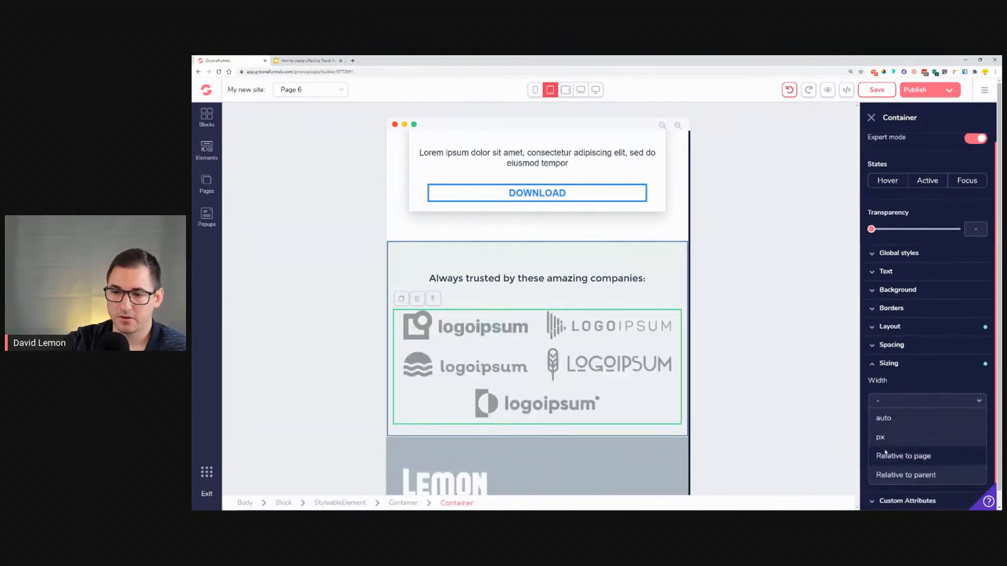
{"action": "left_click", "coordinate": [925, 475]}
{"action": "left_click_drag", "start_coordinate": [872, 401], "coordinate": [926, 421]}
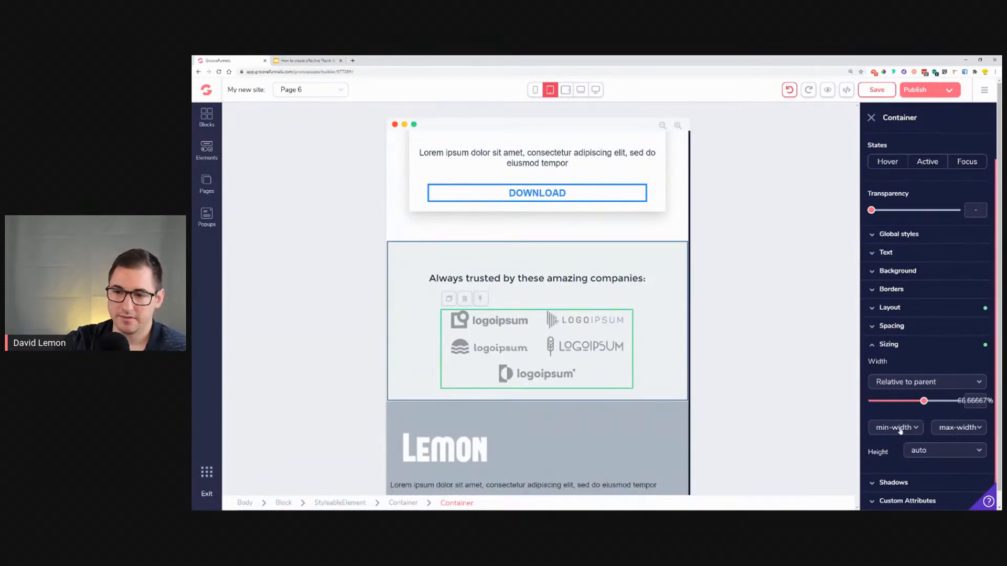
{"action": "left_click_drag", "start_coordinate": [931, 402], "coordinate": [936, 403]}
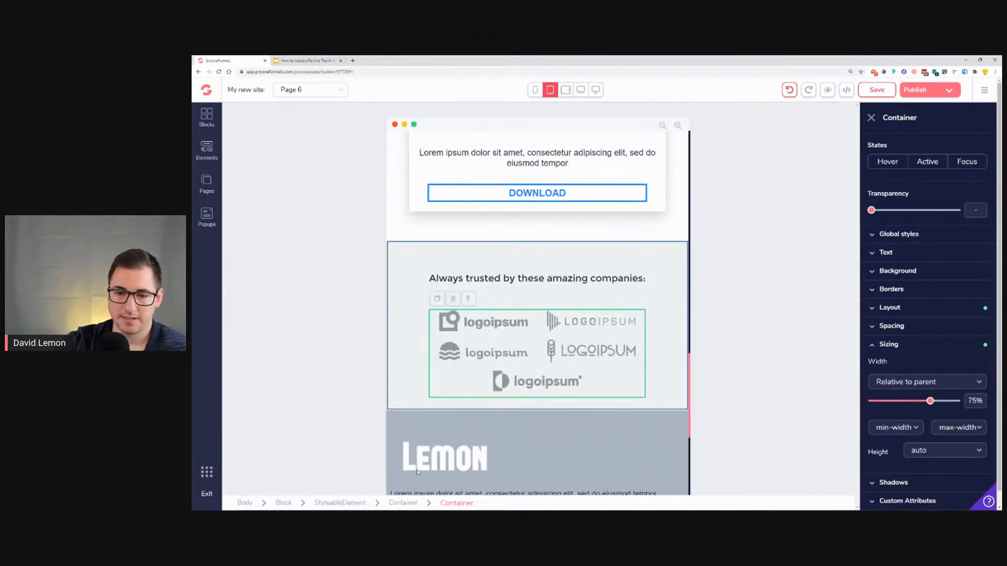
Step: Set the footer Lemon logo image's width to 25% relative to parent
{"action": "left_click", "coordinate": [625, 452]}
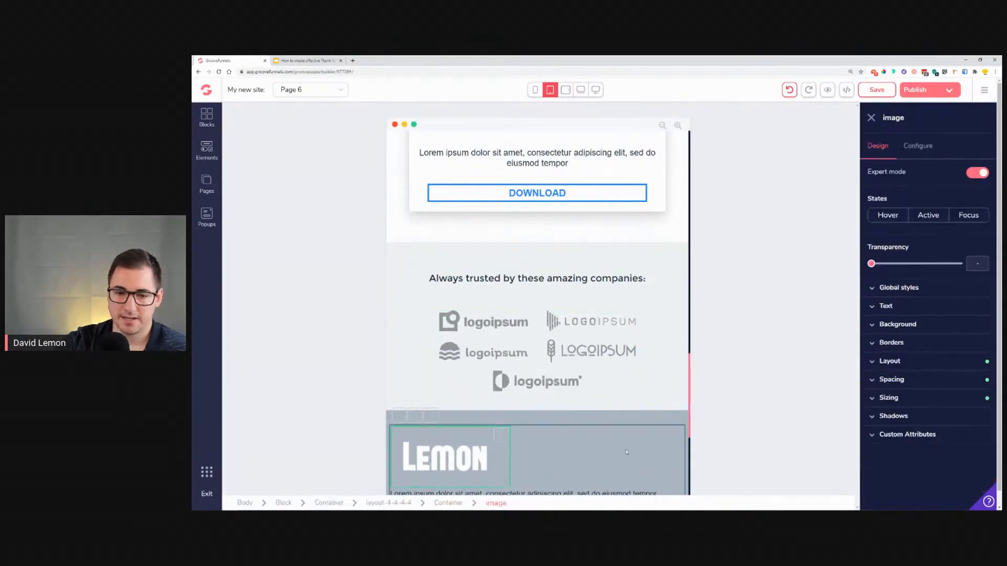
{"action": "left_click", "coordinate": [915, 399]}
{"action": "left_click_drag", "start_coordinate": [904, 440], "coordinate": [892, 441]}
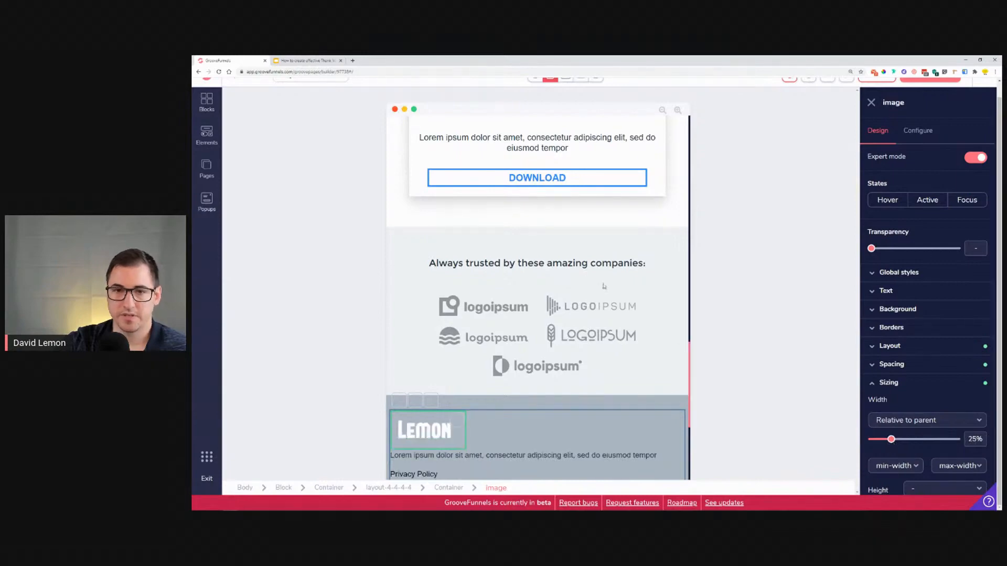
Step: Switch to tablet landscape view and set the logos container's width to 100%
{"action": "left_click", "coordinate": [566, 79]}
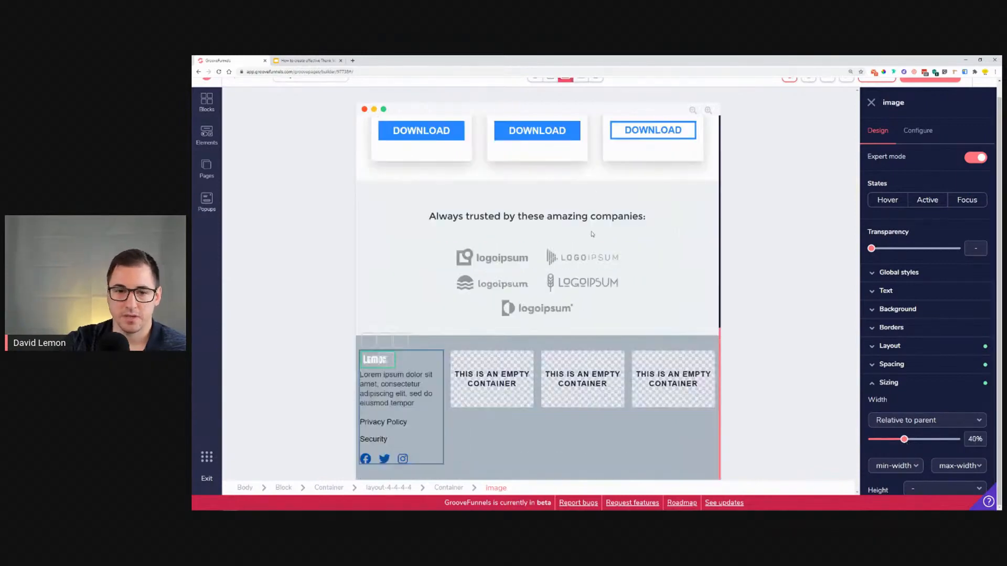
{"action": "scroll", "coordinate": [588, 212], "scroll_direction": "up", "scroll_amount": 2}
{"action": "scroll", "coordinate": [588, 212], "scroll_direction": "down", "scroll_amount": 1}
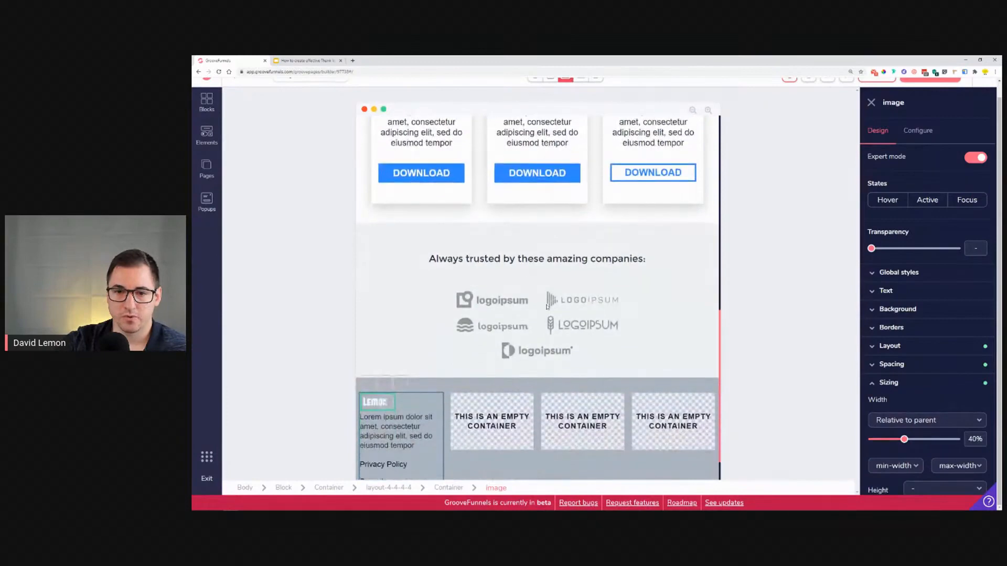
{"action": "left_click", "coordinate": [577, 287]}
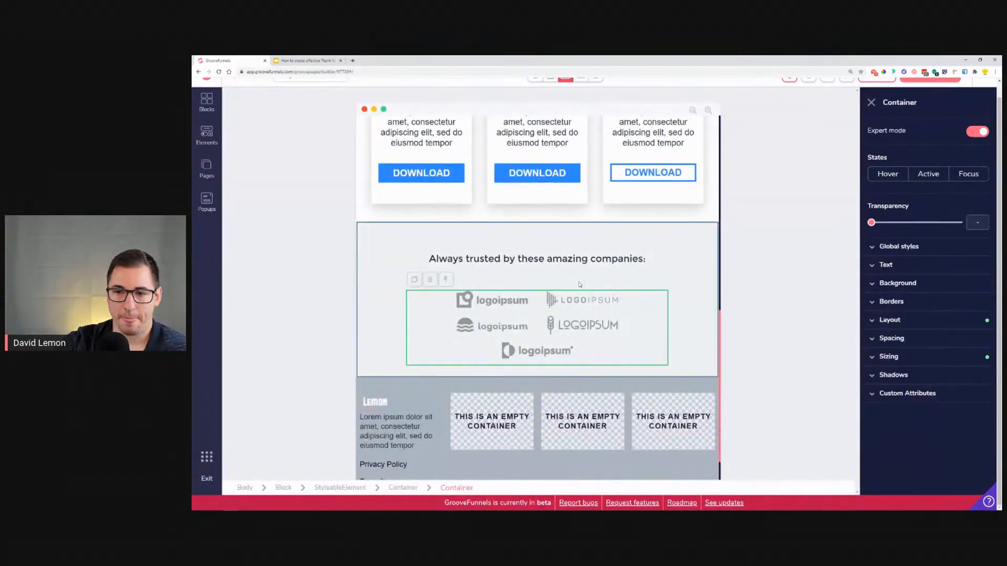
{"action": "left_click", "coordinate": [936, 362]}
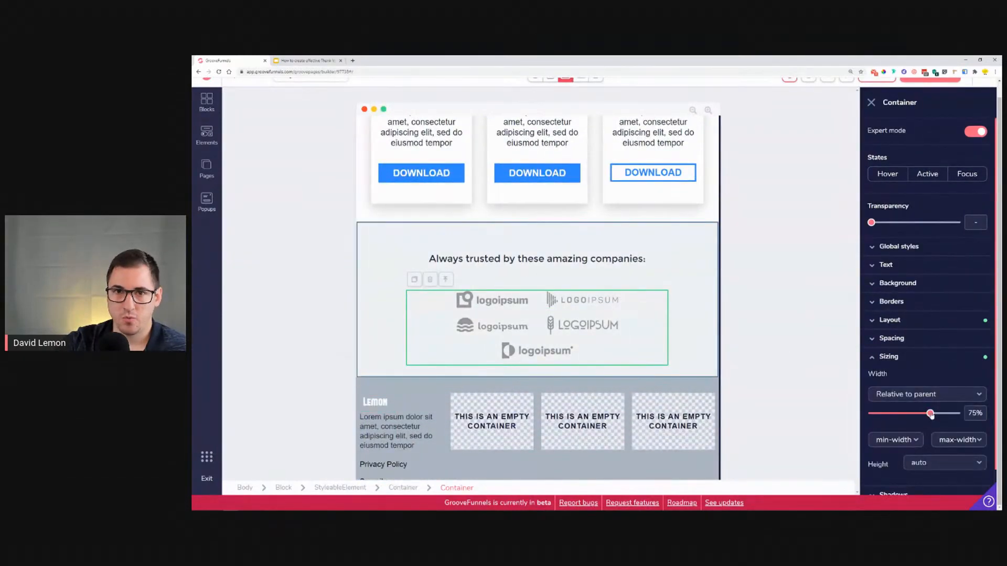
{"action": "left_click_drag", "start_coordinate": [931, 415], "coordinate": [958, 420]}
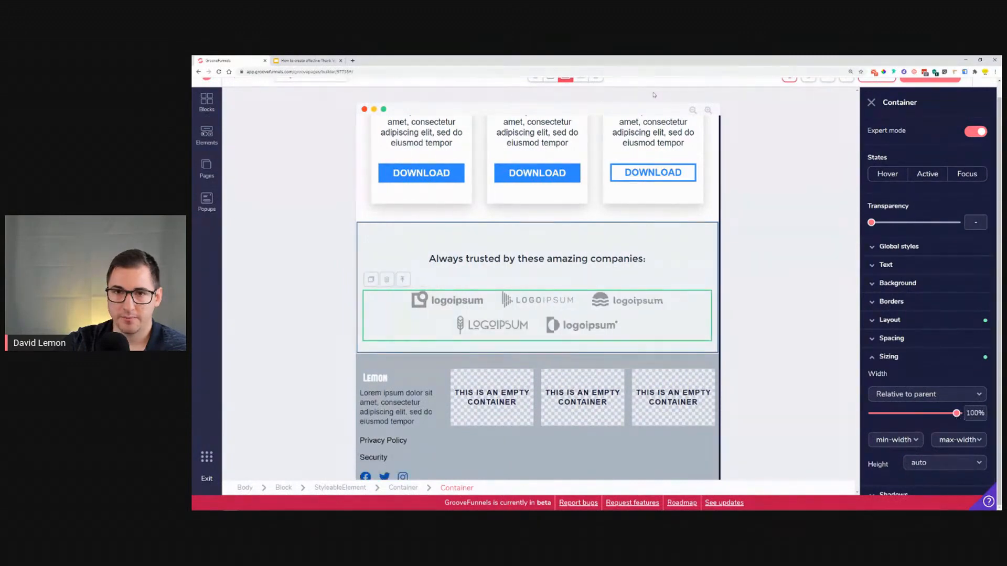
Step: Check the logos section in laptop, desktop, mobile and tablet landscape views
{"action": "left_click", "coordinate": [580, 78]}
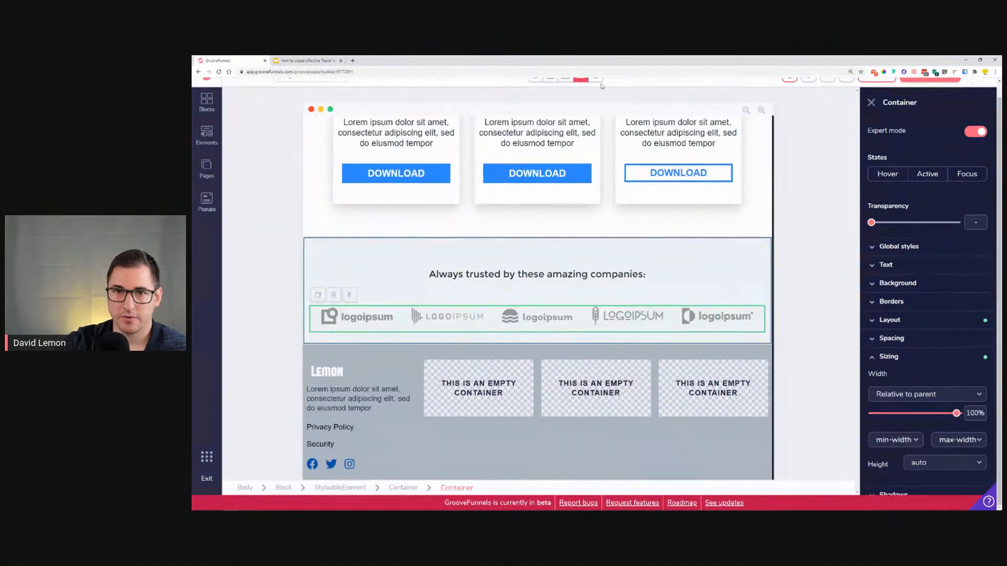
{"action": "left_click", "coordinate": [596, 80]}
{"action": "left_click", "coordinate": [535, 79]}
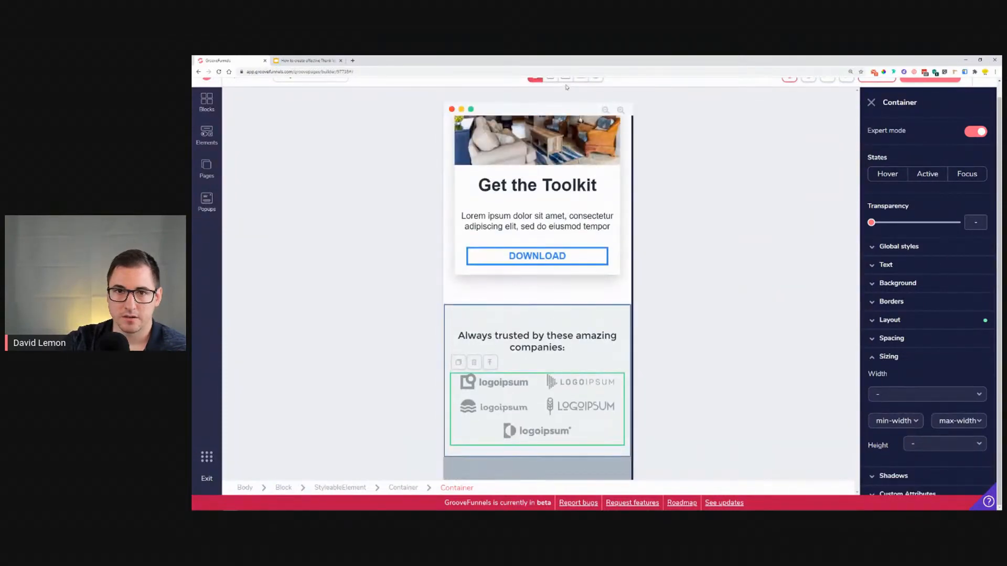
{"action": "left_click", "coordinate": [566, 78]}
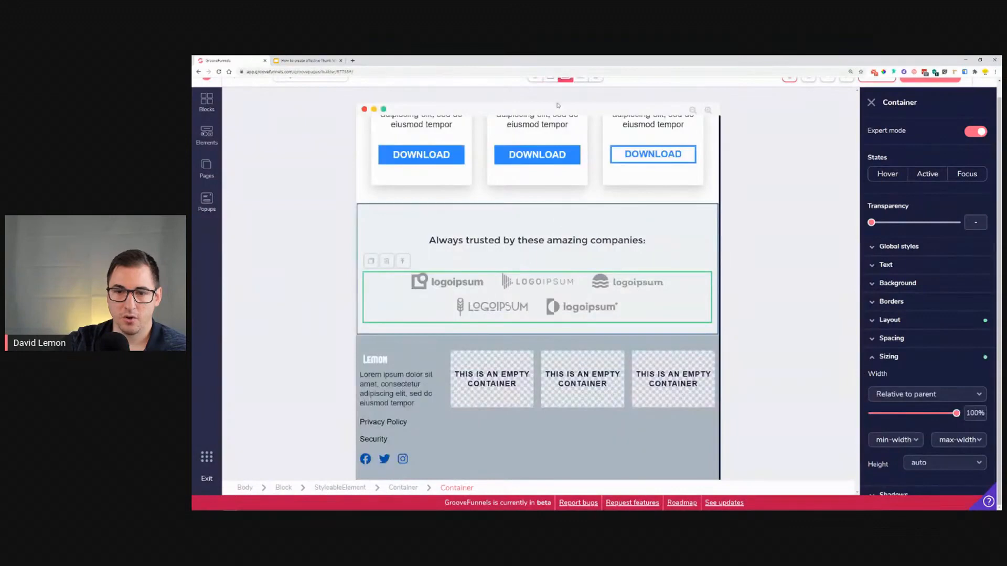
Step: Widen the footer Lemon logo image in tablet landscape view
{"action": "left_click", "coordinate": [382, 359]}
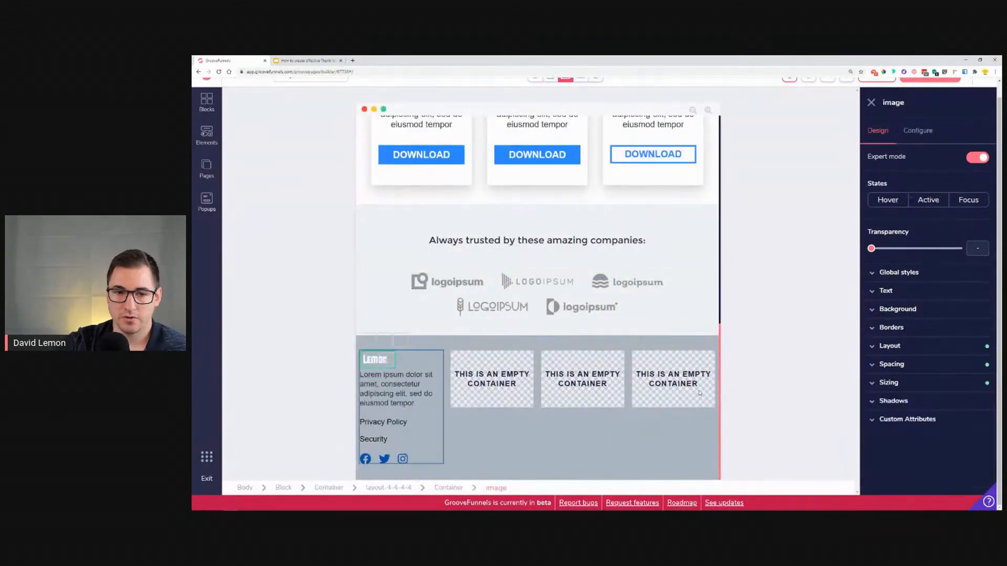
{"action": "left_click", "coordinate": [907, 382]}
{"action": "left_click_drag", "start_coordinate": [905, 443], "coordinate": [925, 447]}
Step: Switch to desktop view and set the footer Lemon logo's width to 50%
{"action": "left_click", "coordinate": [581, 79]}
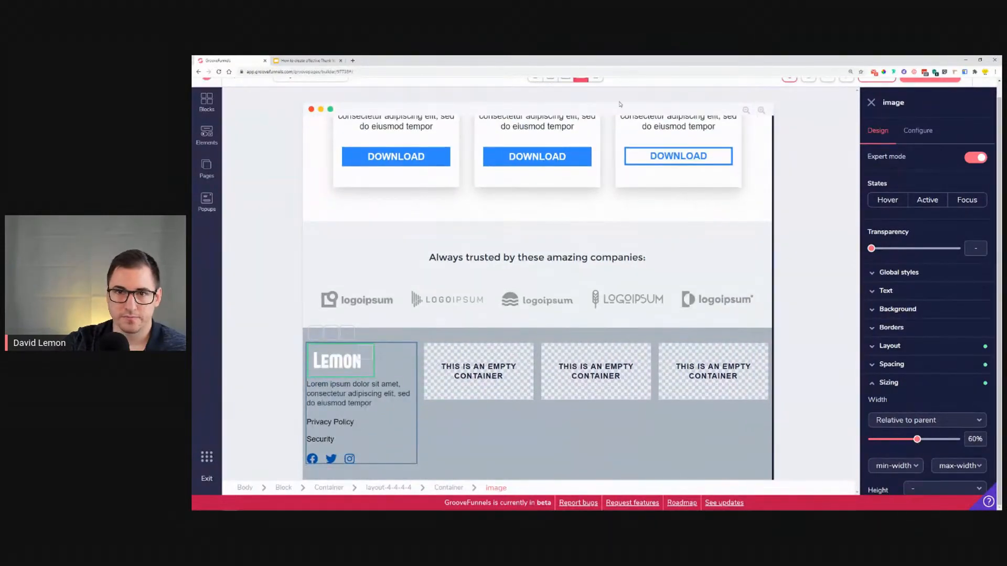
{"action": "left_click", "coordinate": [597, 79]}
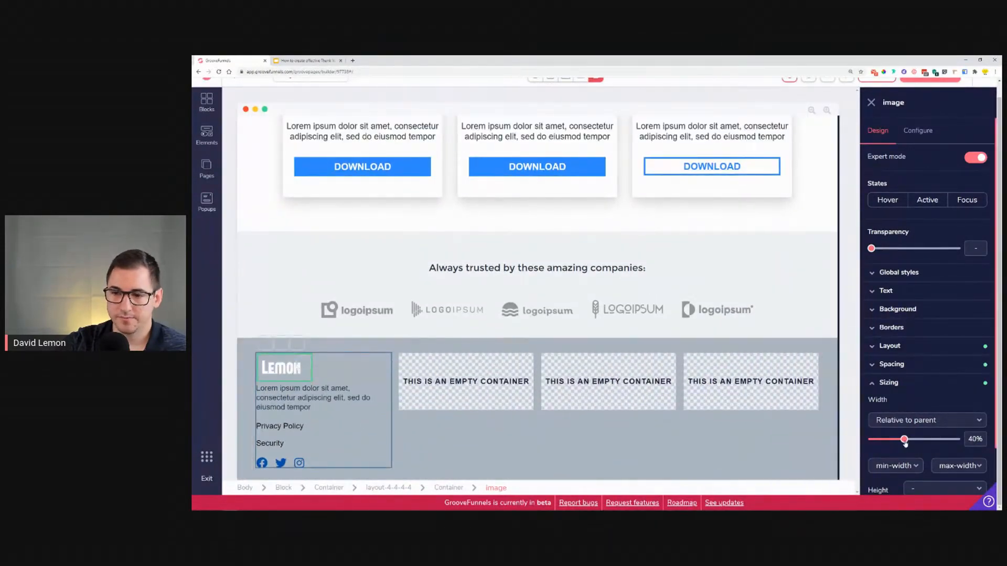
{"action": "left_click_drag", "start_coordinate": [905, 442], "coordinate": [911, 442]}
Step: Open the page preview in a new browser tab
{"action": "scroll", "coordinate": [765, 301], "scroll_direction": "up", "scroll_amount": 8}
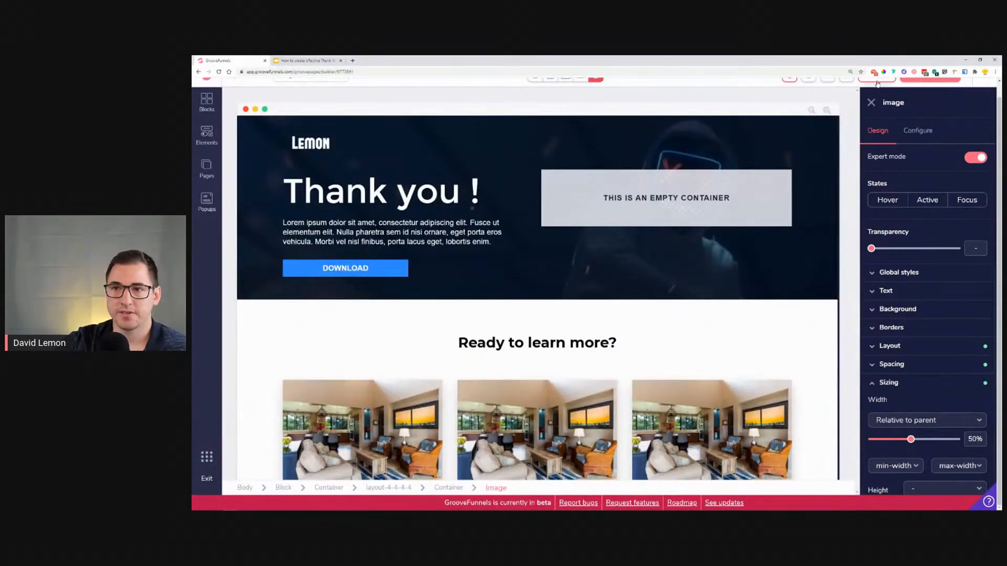
{"action": "scroll", "coordinate": [826, 149], "scroll_direction": "up", "scroll_amount": 1}
{"action": "scroll", "coordinate": [826, 149], "scroll_direction": "up", "scroll_amount": 2}
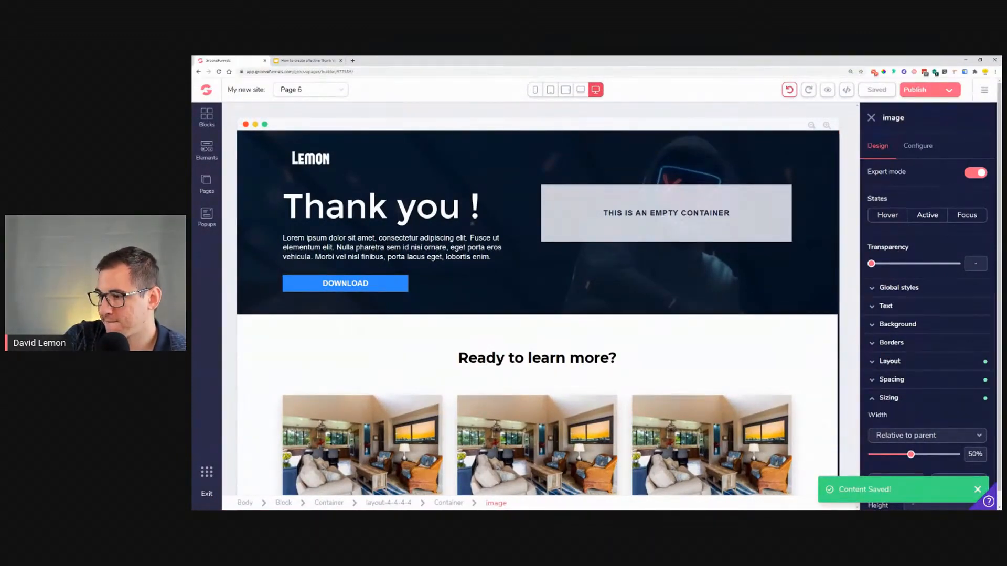
{"action": "scroll", "coordinate": [535, 252], "scroll_direction": "down", "scroll_amount": 5}
{"action": "scroll", "coordinate": [535, 252], "scroll_direction": "up", "scroll_amount": 5}
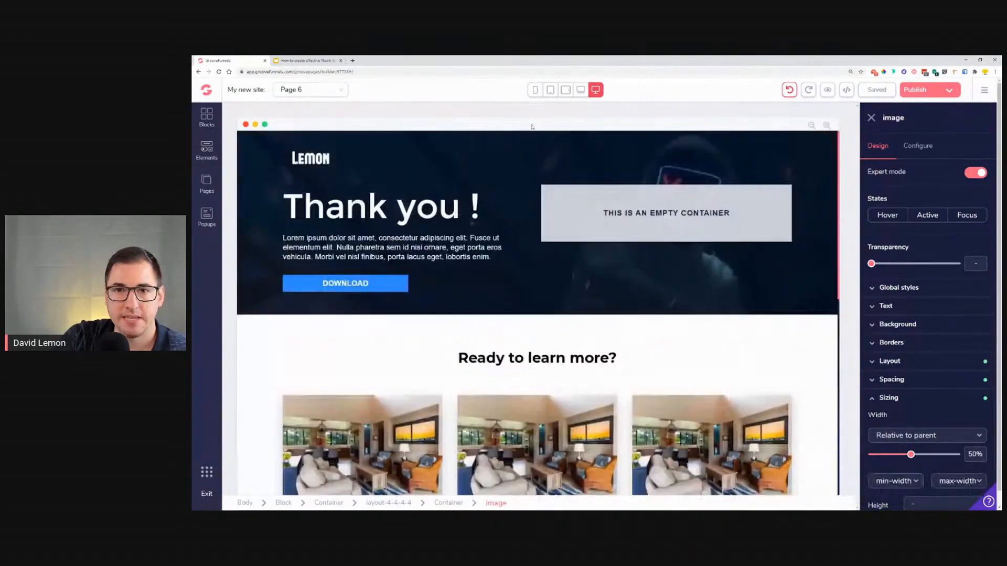
{"action": "left_click", "coordinate": [827, 89]}
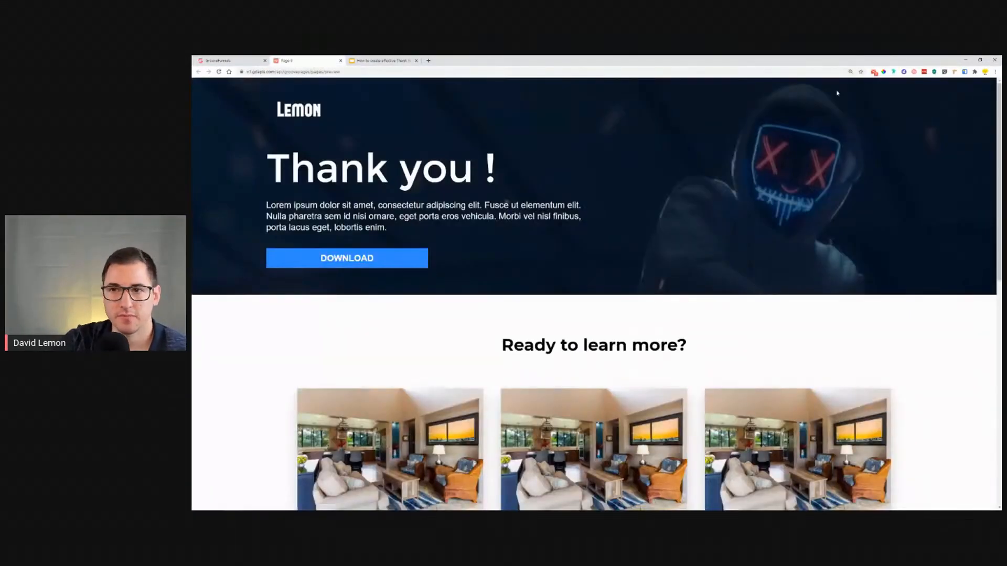
Step: Shrink the preview browser window and scroll through the page to check its responsive layout
{"action": "left_click", "coordinate": [979, 60]}
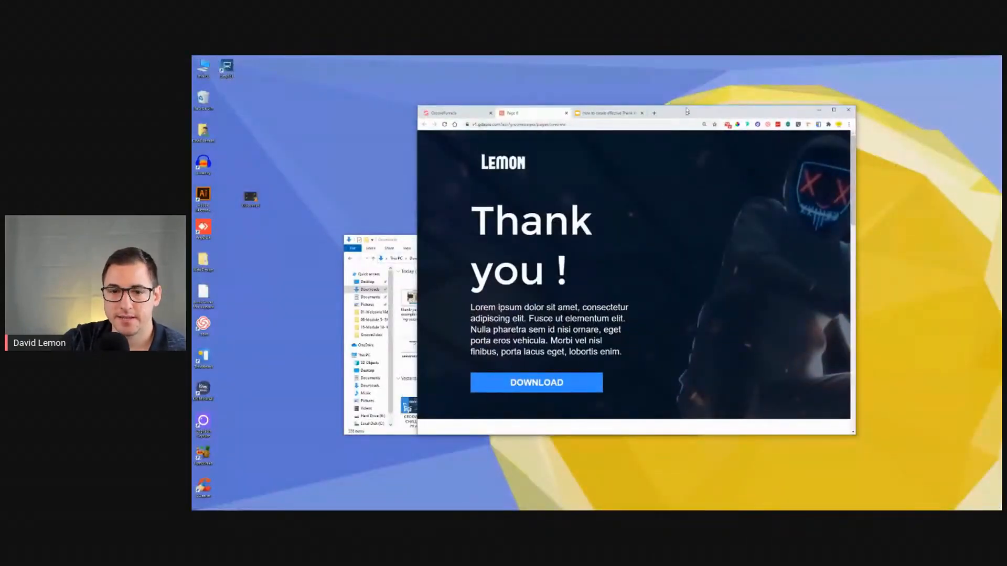
{"action": "left_click_drag", "start_coordinate": [685, 113], "coordinate": [683, 99]}
{"action": "left_click_drag", "start_coordinate": [854, 282], "coordinate": [707, 325]}
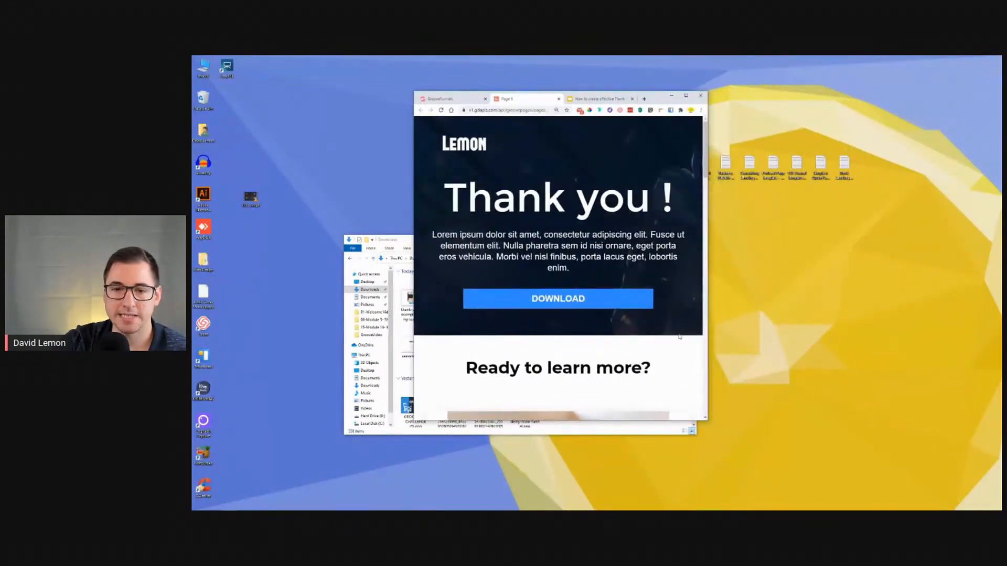
{"action": "scroll", "coordinate": [604, 328], "scroll_direction": "down", "scroll_amount": 4}
{"action": "scroll", "coordinate": [605, 328], "scroll_direction": "down", "scroll_amount": 3}
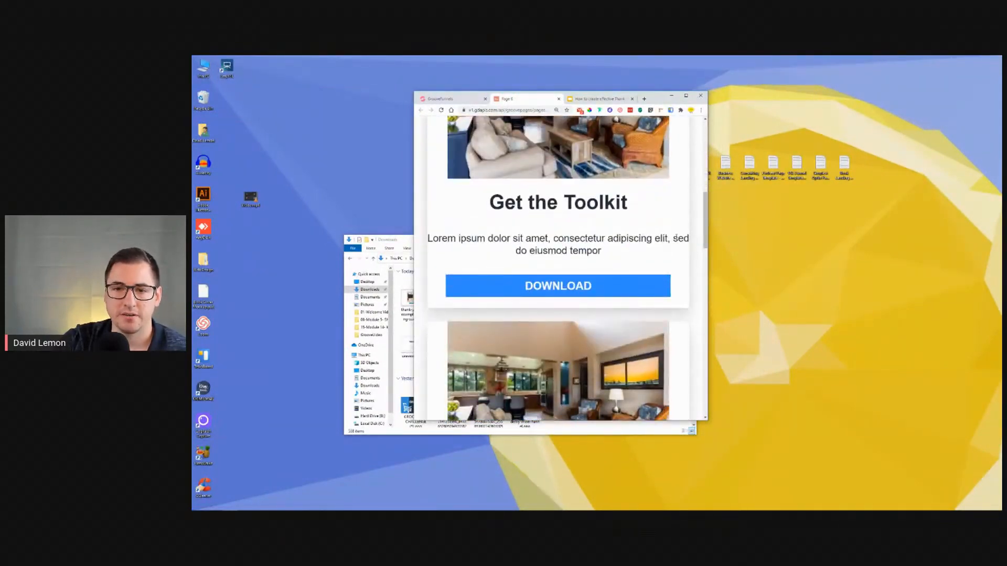
{"action": "scroll", "coordinate": [646, 256], "scroll_direction": "down", "scroll_amount": 10}
{"action": "scroll", "coordinate": [646, 256], "scroll_direction": "down", "scroll_amount": 1}
{"action": "scroll", "coordinate": [678, 203], "scroll_direction": "down", "scroll_amount": 3}
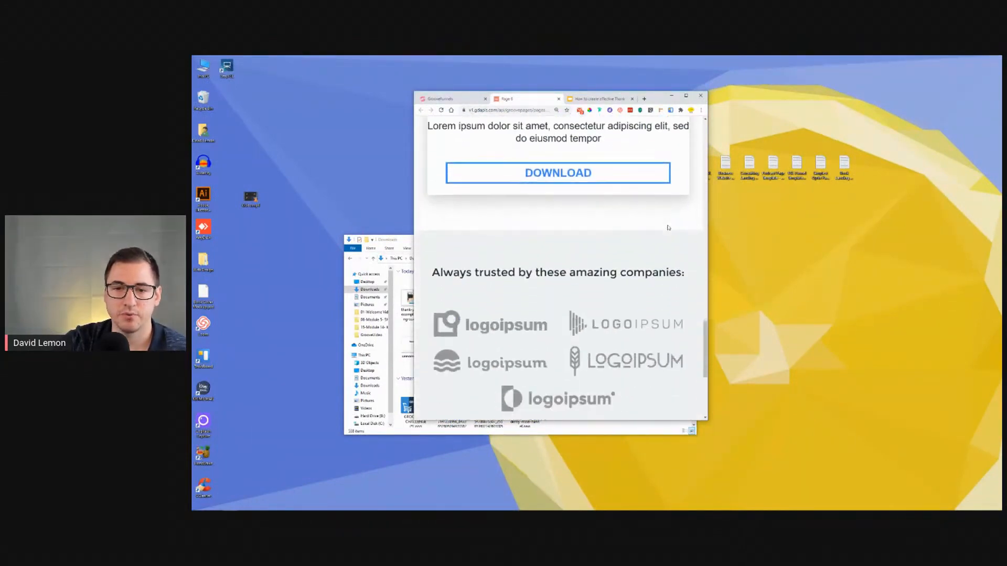
Step: Narrow the browser window to phone width and scroll back through the page
{"action": "left_click_drag", "start_coordinate": [708, 241], "coordinate": [562, 299]}
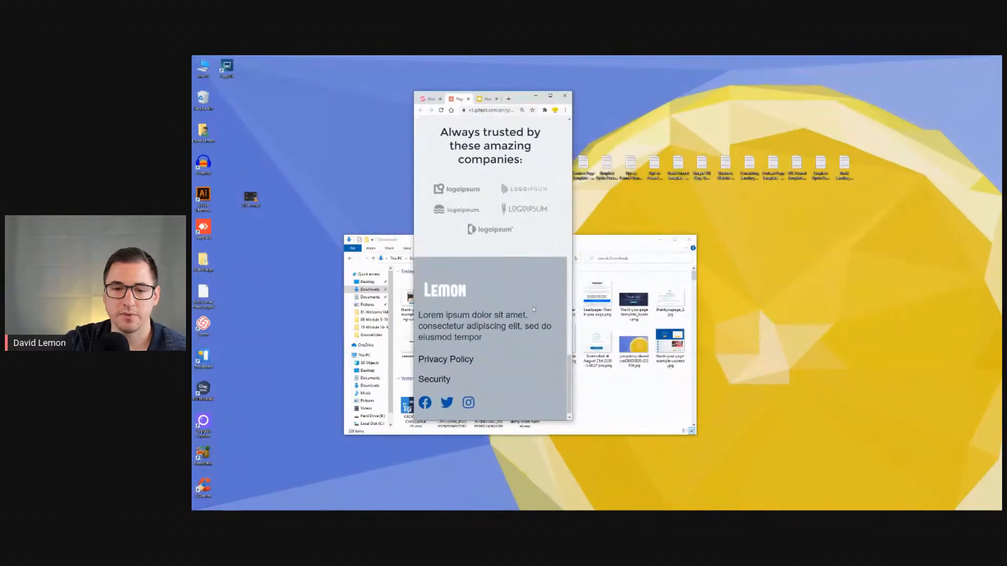
{"action": "scroll", "coordinate": [529, 308], "scroll_direction": "up", "scroll_amount": 10}
{"action": "scroll", "coordinate": [529, 308], "scroll_direction": "up", "scroll_amount": 10}
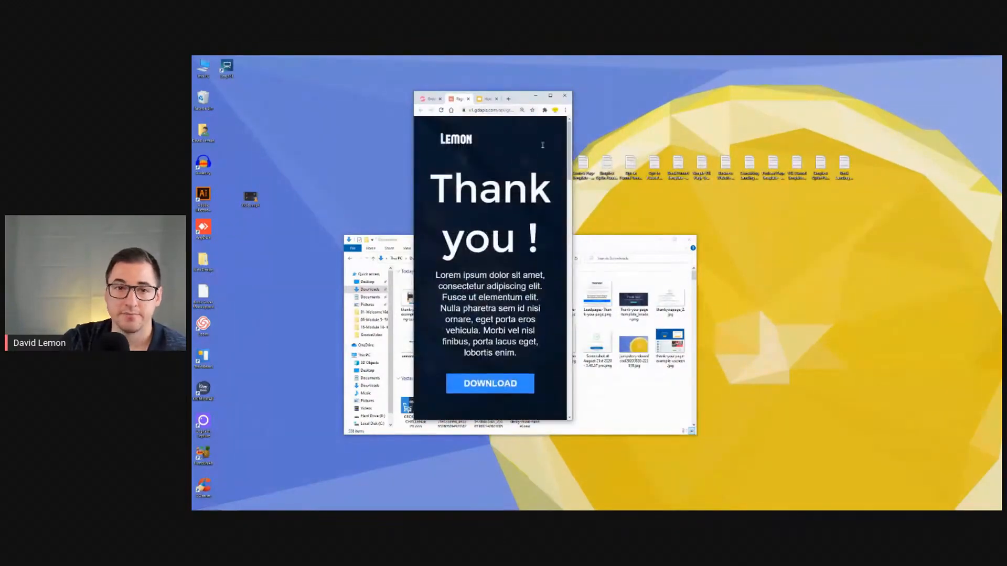
Step: Restore the preview browser window to full size and switch between the builder and the slide deck tabs
{"action": "left_click", "coordinate": [550, 97]}
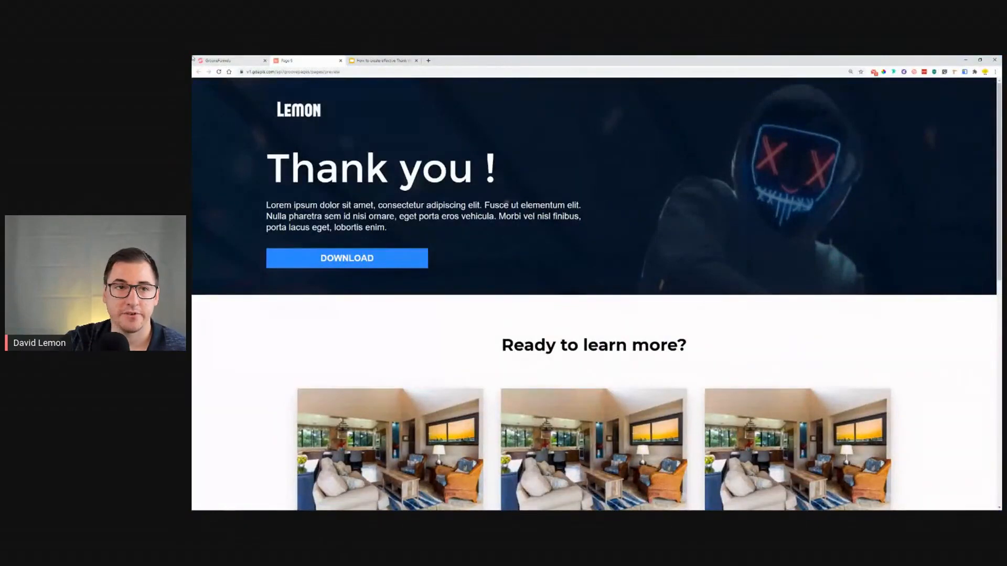
{"action": "left_click", "coordinate": [215, 60]}
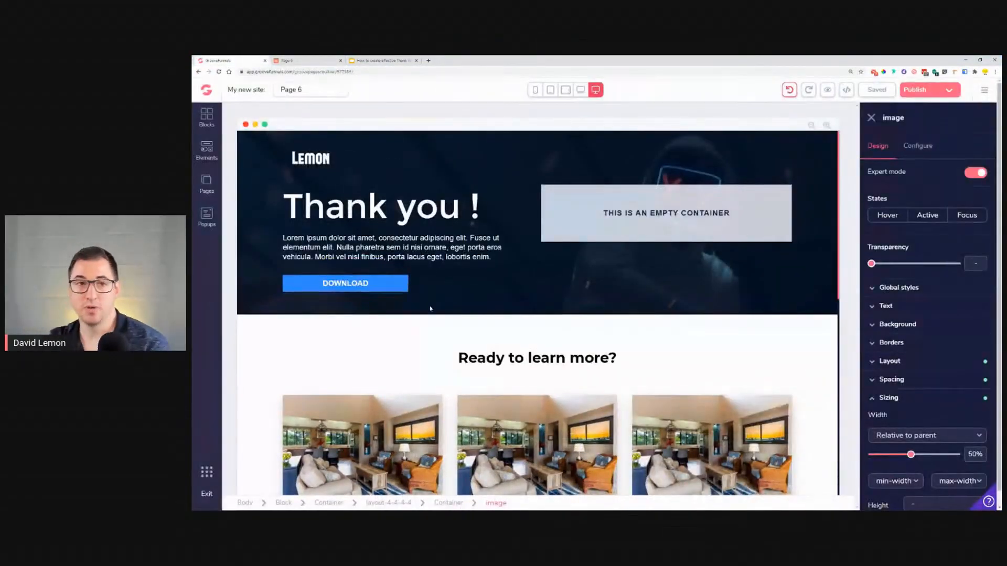
{"action": "left_click", "coordinate": [387, 60]}
{"action": "scroll", "coordinate": [227, 427], "scroll_direction": "down", "scroll_amount": 2}
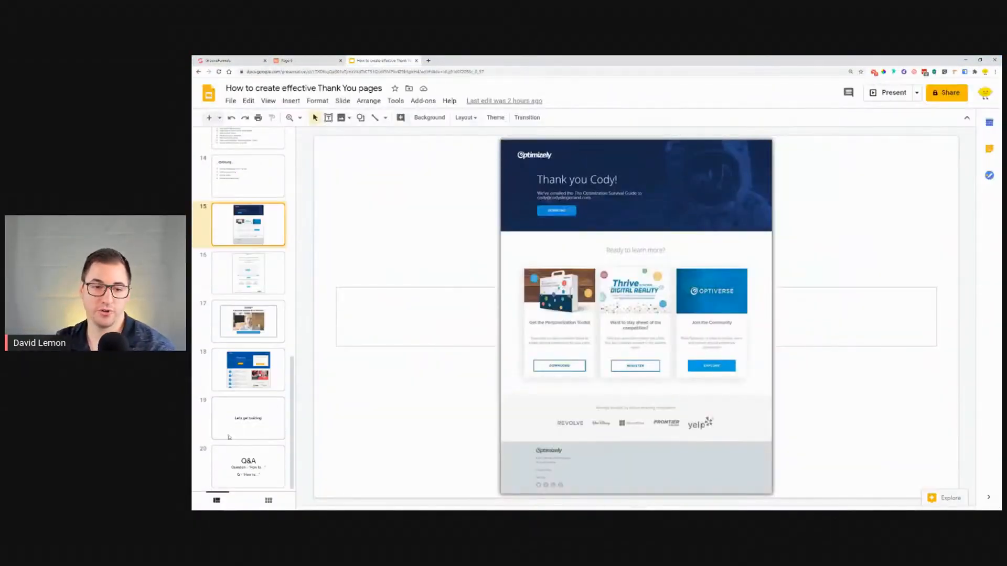
Step: Compare the example thank-you page slide with the preview page's lower sections and footer
{"action": "left_click", "coordinate": [249, 470]}
{"action": "left_click", "coordinate": [265, 219]}
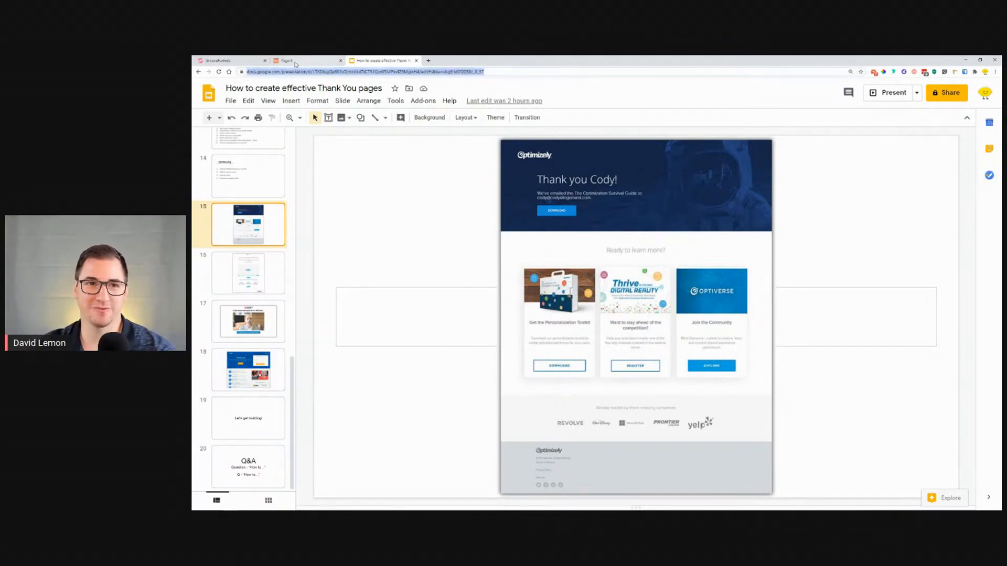
{"action": "left_click", "coordinate": [289, 60]}
{"action": "scroll", "coordinate": [623, 197], "scroll_direction": "down", "scroll_amount": 10}
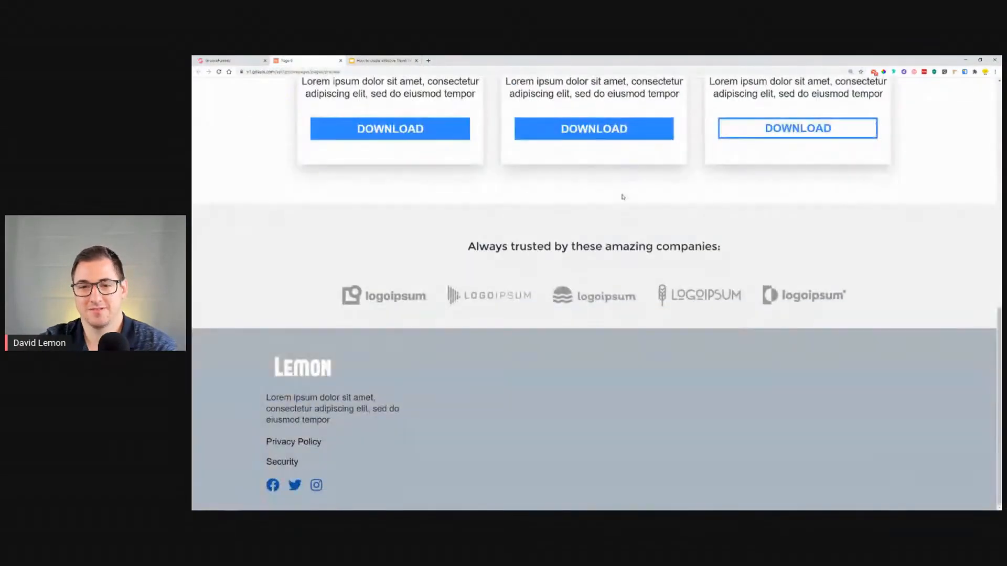
{"action": "scroll", "coordinate": [624, 199], "scroll_direction": "up", "scroll_amount": 10}
{"action": "scroll", "coordinate": [626, 204], "scroll_direction": "down", "scroll_amount": 10}
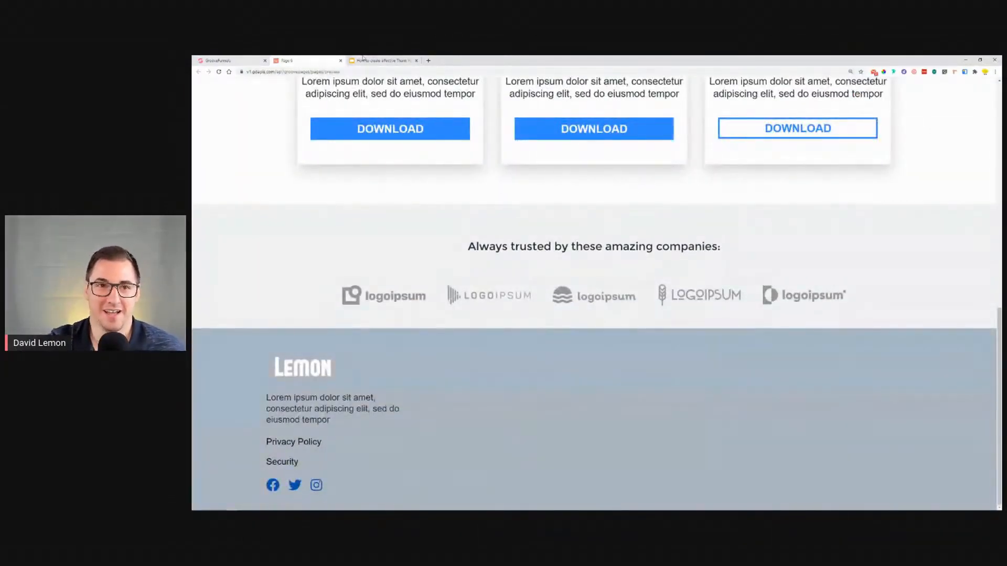
Step: Return to the slide deck and open the final Q&A slide
{"action": "left_click", "coordinate": [225, 59]}
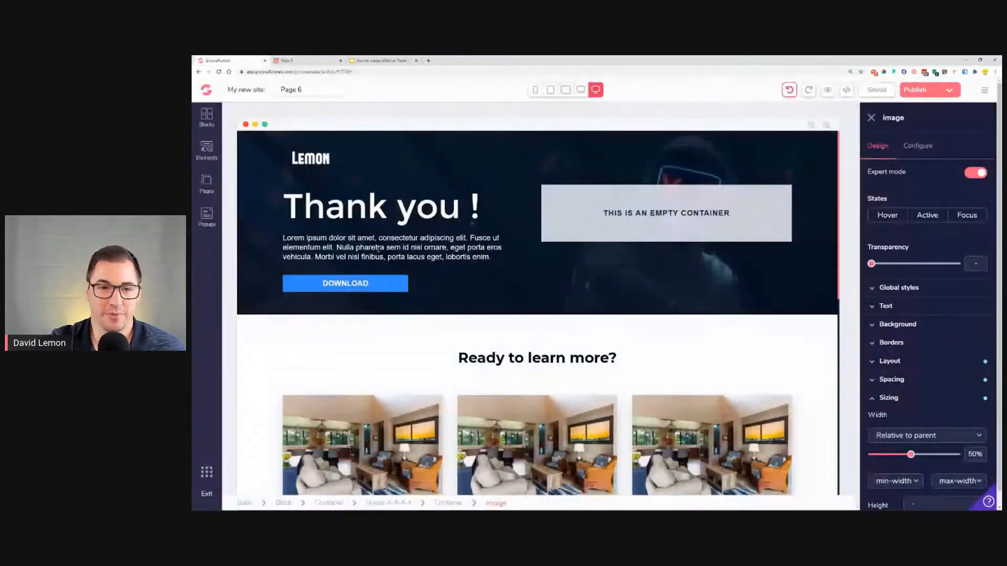
{"action": "left_click", "coordinate": [364, 60]}
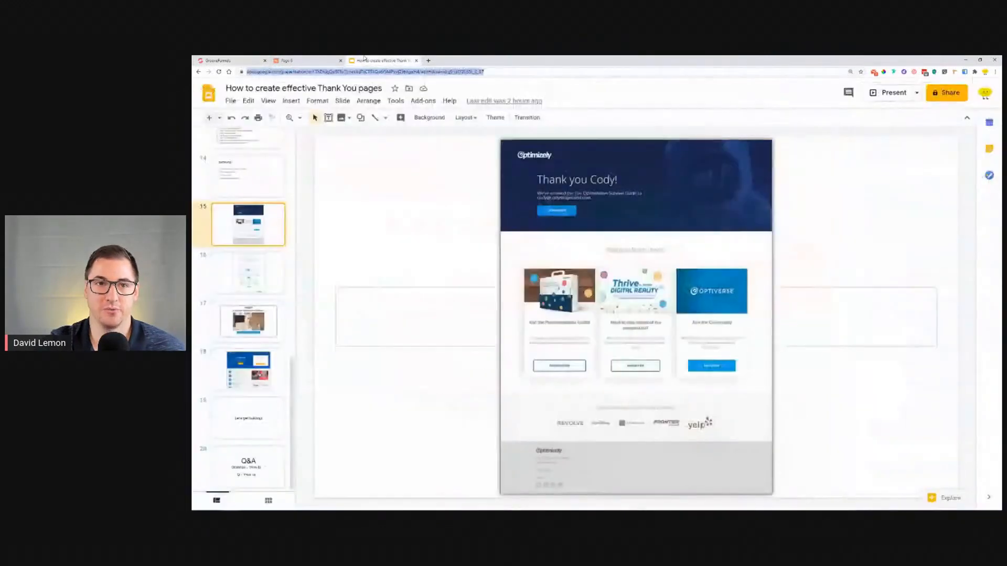
{"action": "left_click", "coordinate": [256, 460]}
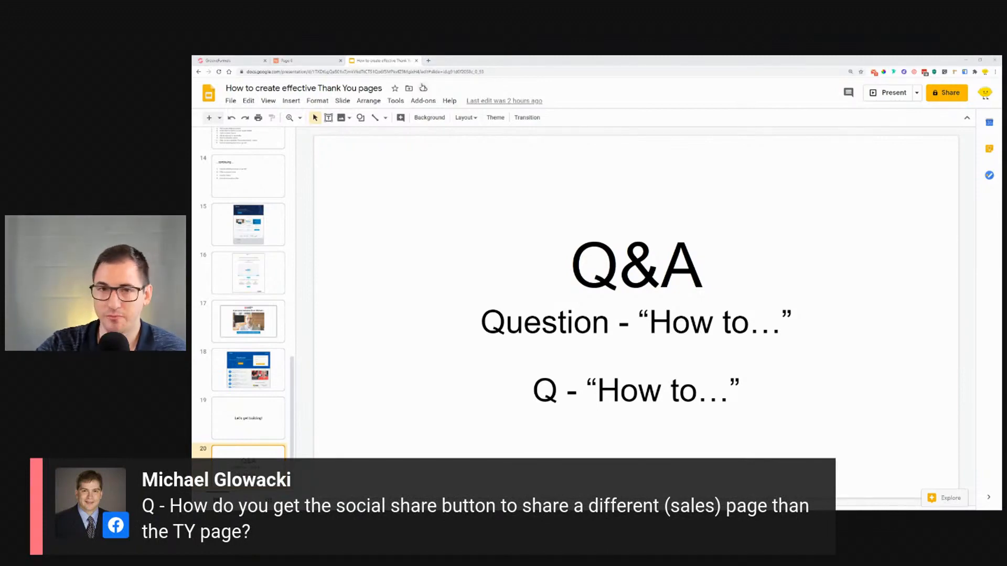
Step: Open a new browser tab and search Google for social share buttons
{"action": "left_click", "coordinate": [429, 60]}
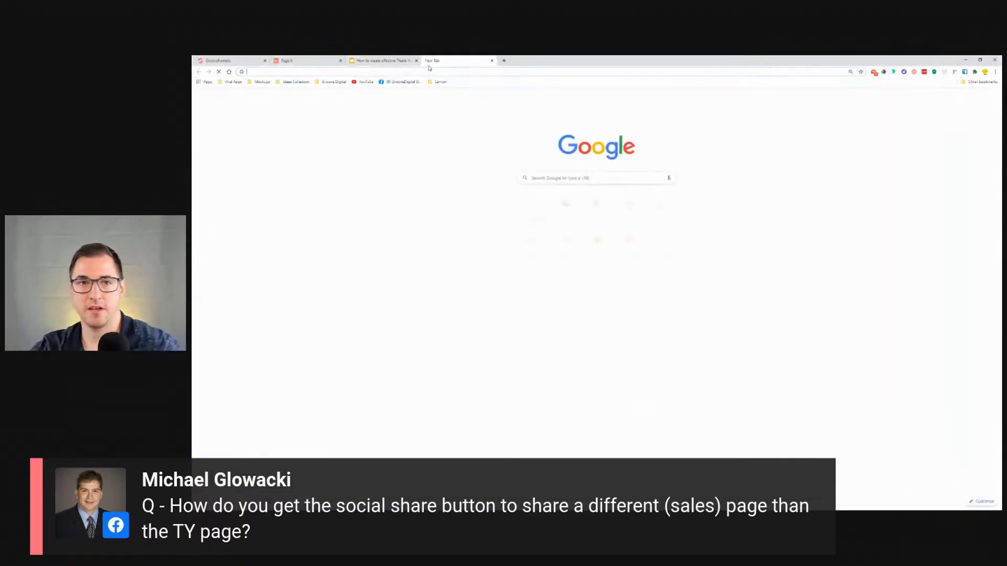
{"action": "left_click", "coordinate": [624, 180]}
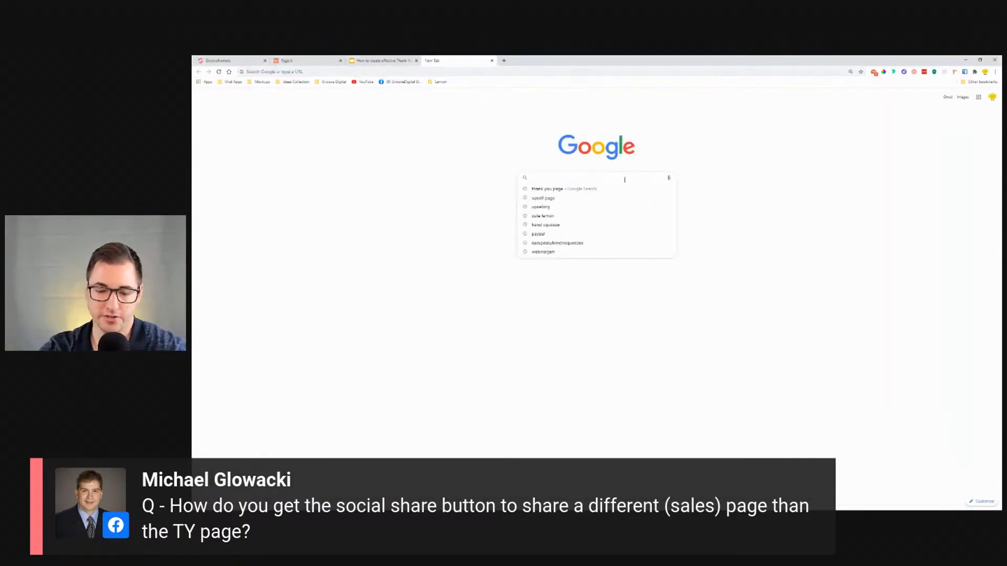
{"action": "type", "text": "s"}
{"action": "key", "text": "BackSpace"}
{"action": "type", "text": "ocial"}
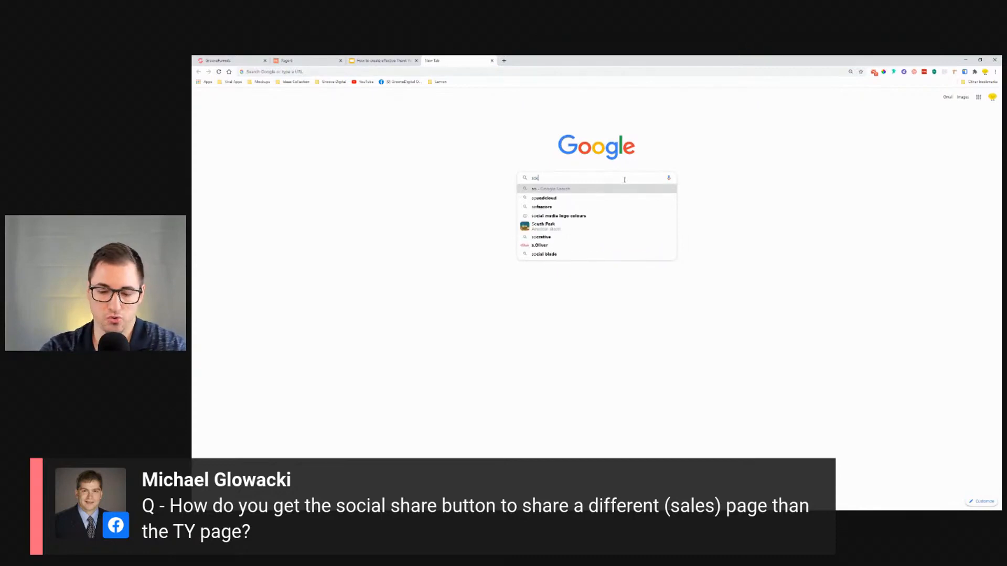
{"action": "type", "text": "share"}
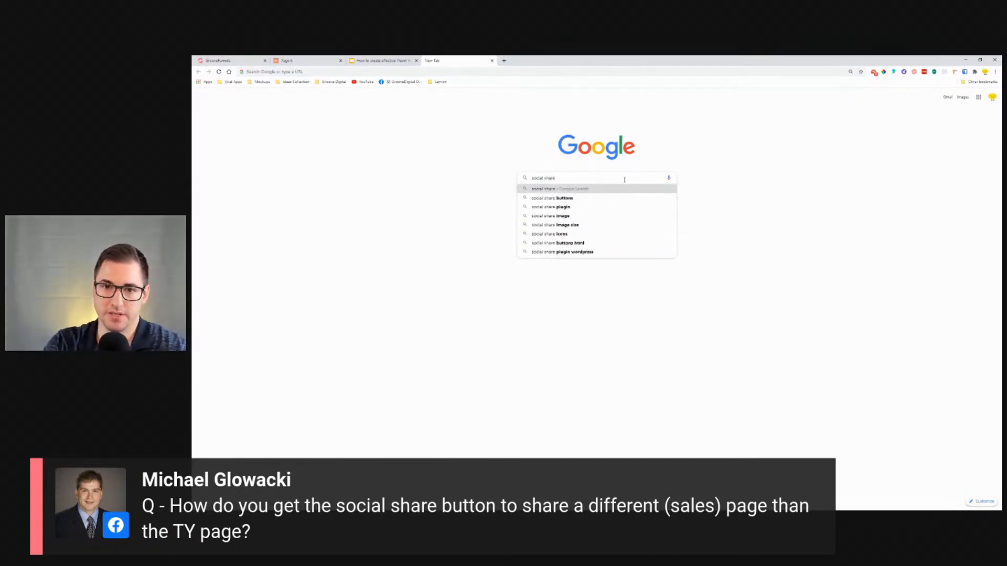
{"action": "key", "text": "Down"}
{"action": "key", "text": "Return"}
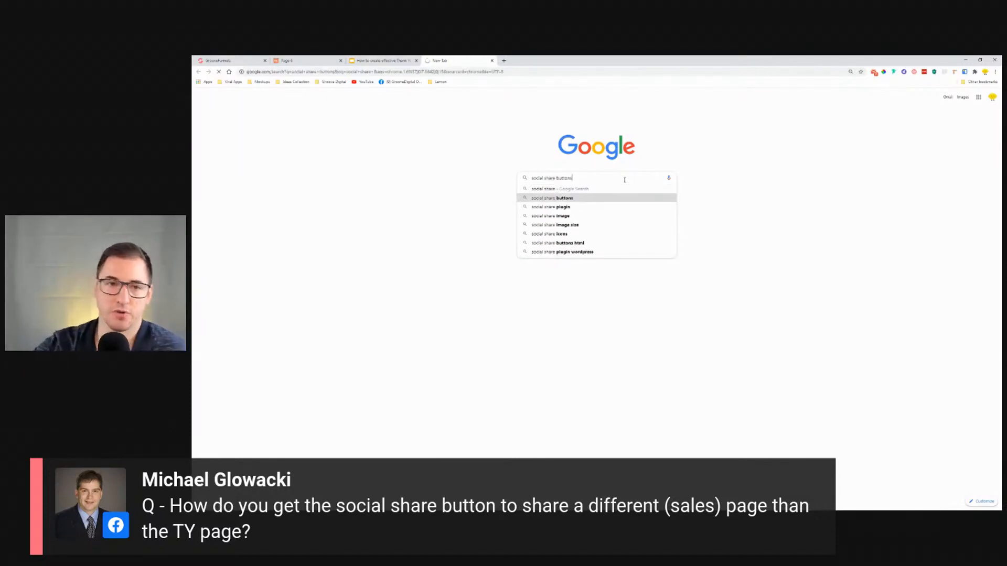
Step: Scroll the results and refine the search to create social share buttons
{"action": "scroll", "coordinate": [682, 186], "scroll_direction": "down", "scroll_amount": 5}
{"action": "scroll", "coordinate": [682, 185], "scroll_direction": "down", "scroll_amount": 2}
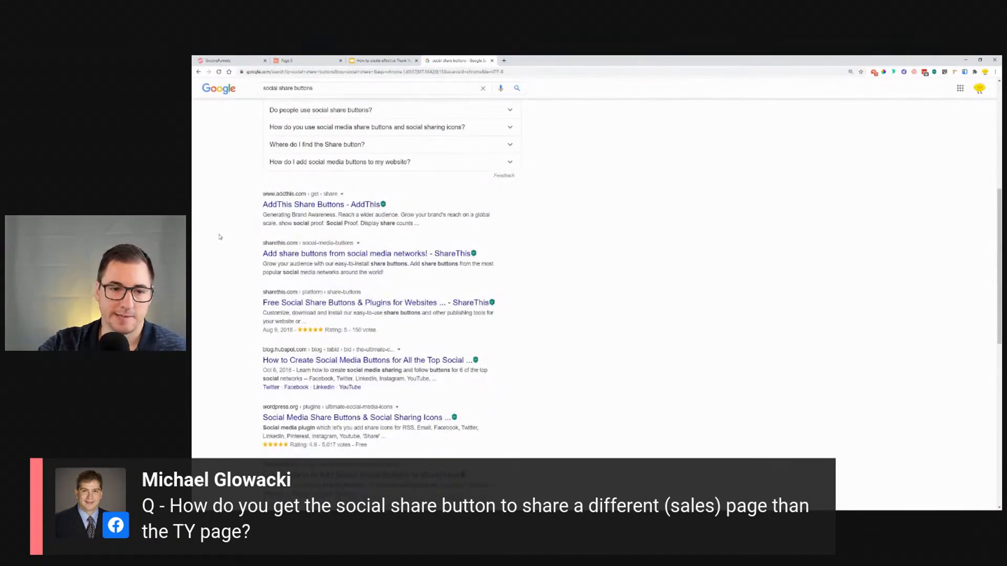
{"action": "scroll", "coordinate": [223, 240], "scroll_direction": "down", "scroll_amount": 5}
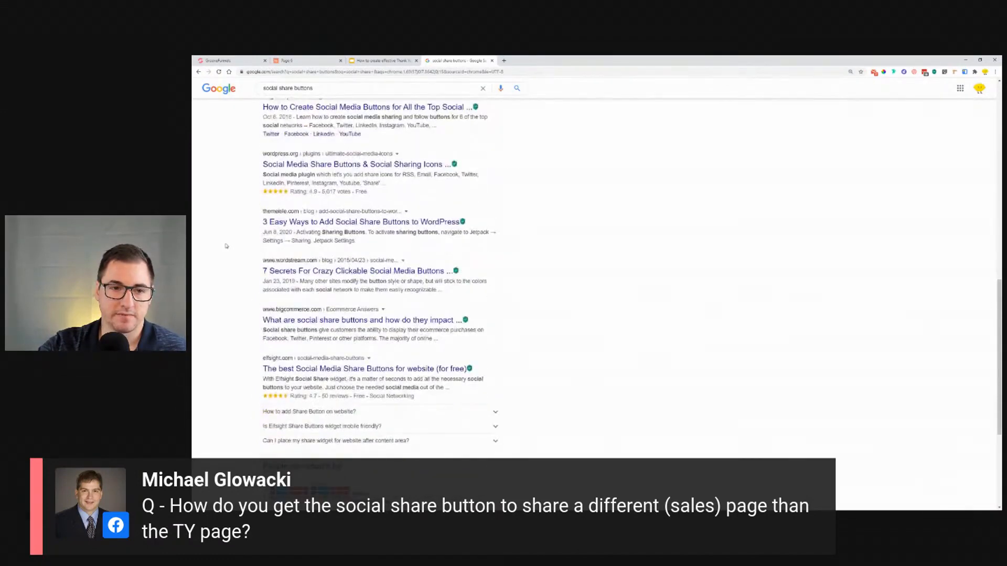
{"action": "scroll", "coordinate": [227, 233], "scroll_direction": "up", "scroll_amount": 10}
{"action": "left_click_drag", "start_coordinate": [320, 94], "coordinate": [258, 95]}
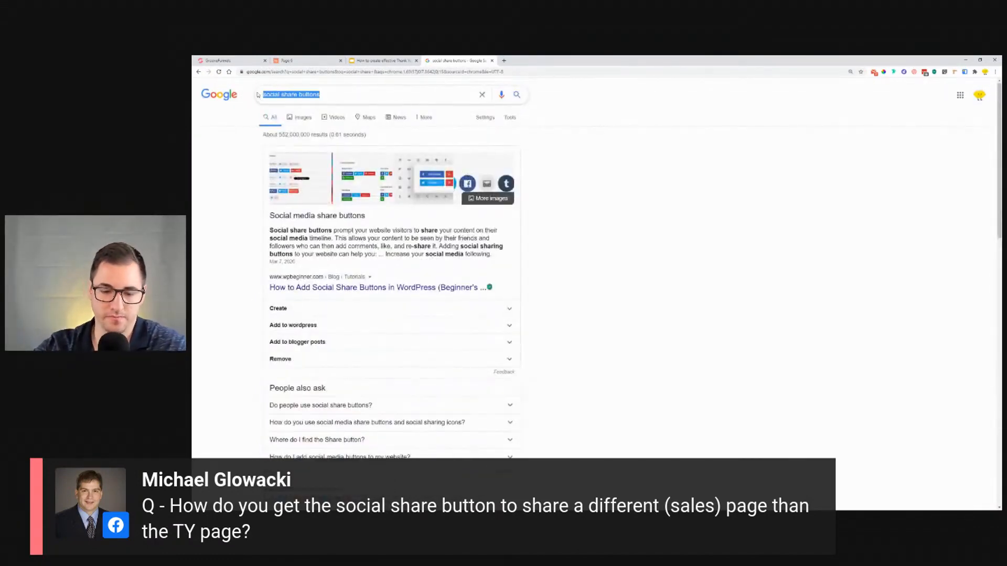
{"action": "type", "text": "create"}
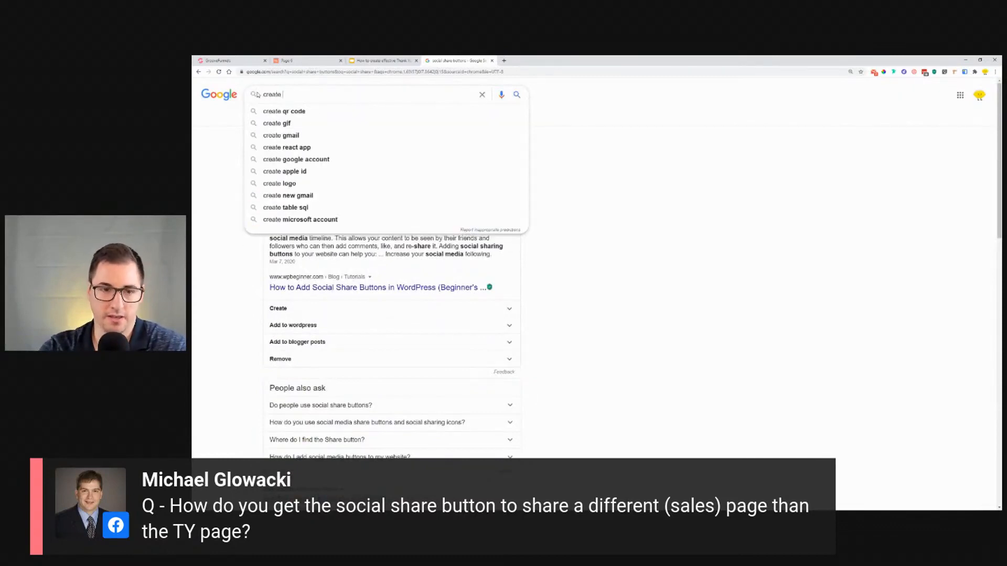
{"action": "type", "text": " soci"}
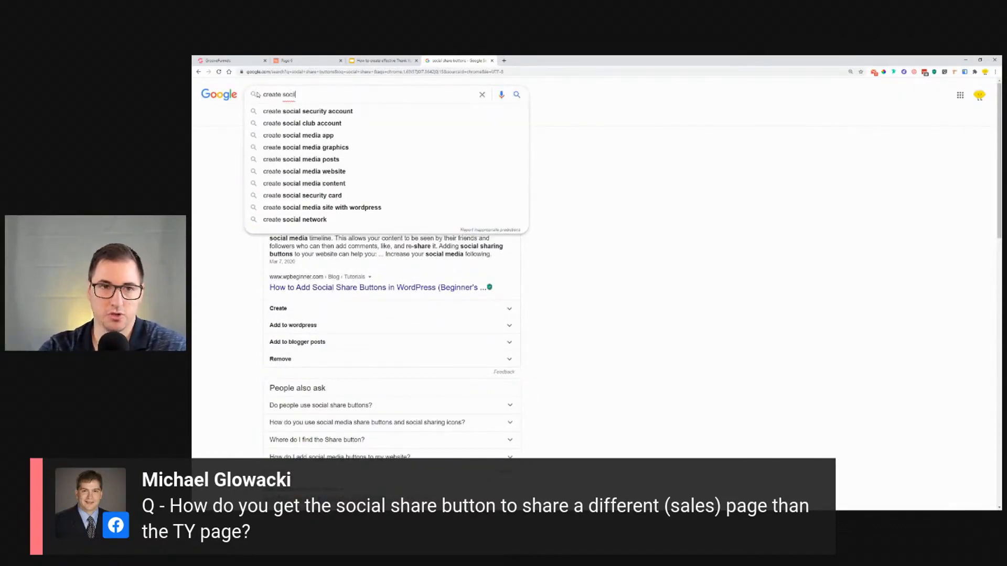
{"action": "type", "text": "al share links"}
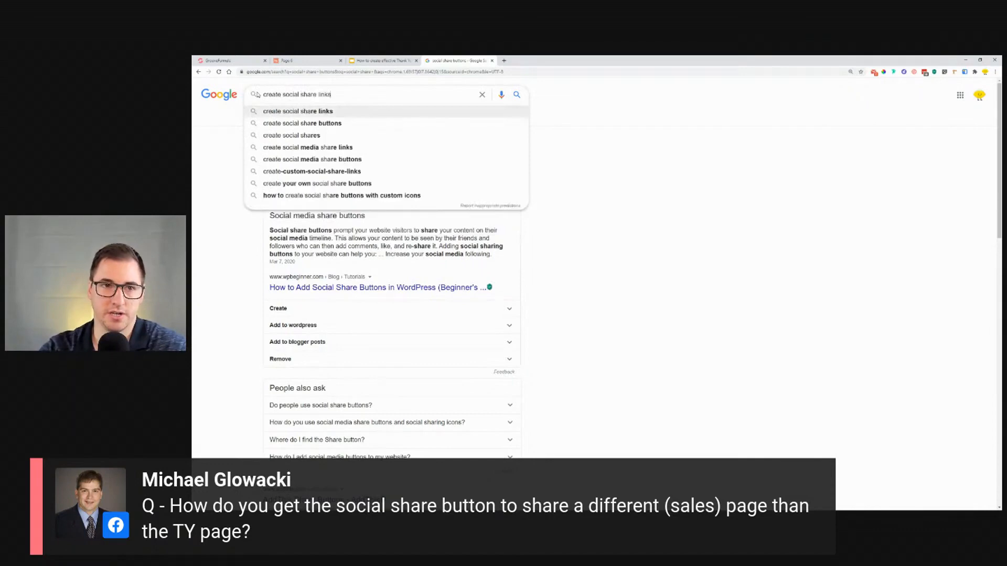
{"action": "key", "text": "Down"}
{"action": "key", "text": "Return"}
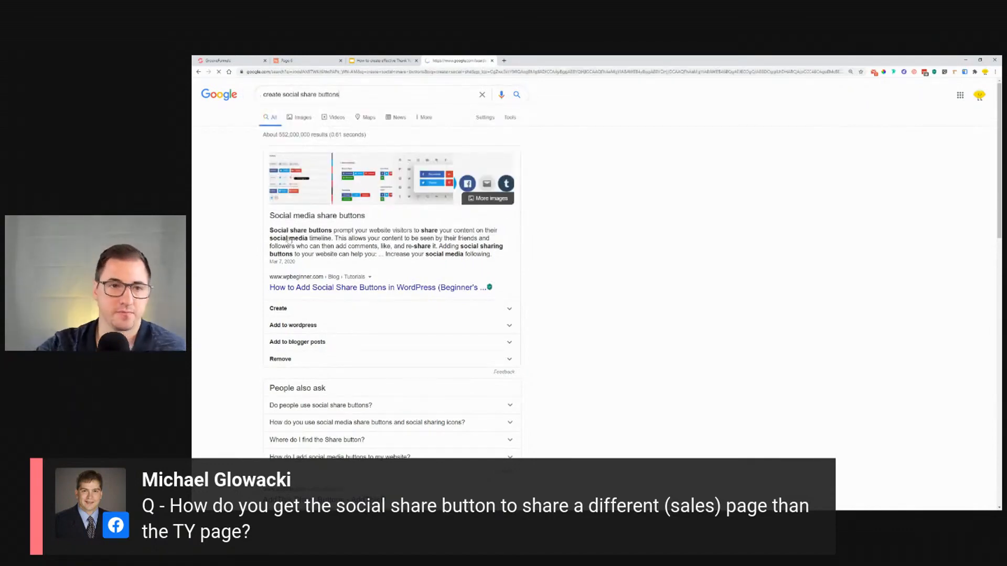
Step: Open the ShareThis result in a new tab, accept its privacy settings and scroll its homepage
{"action": "scroll", "coordinate": [225, 199], "scroll_direction": "down", "scroll_amount": 5}
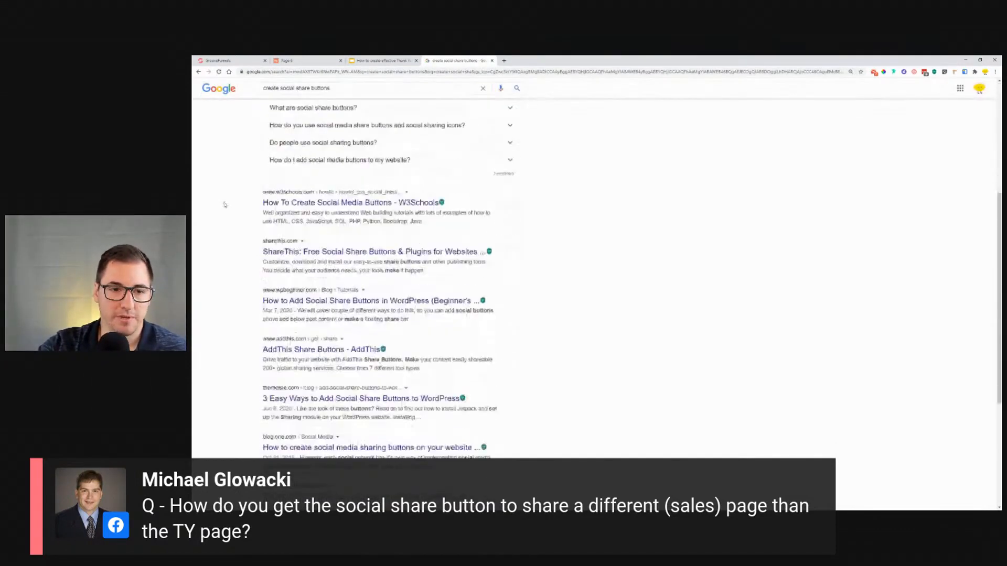
{"action": "middle_click", "coordinate": [344, 226]}
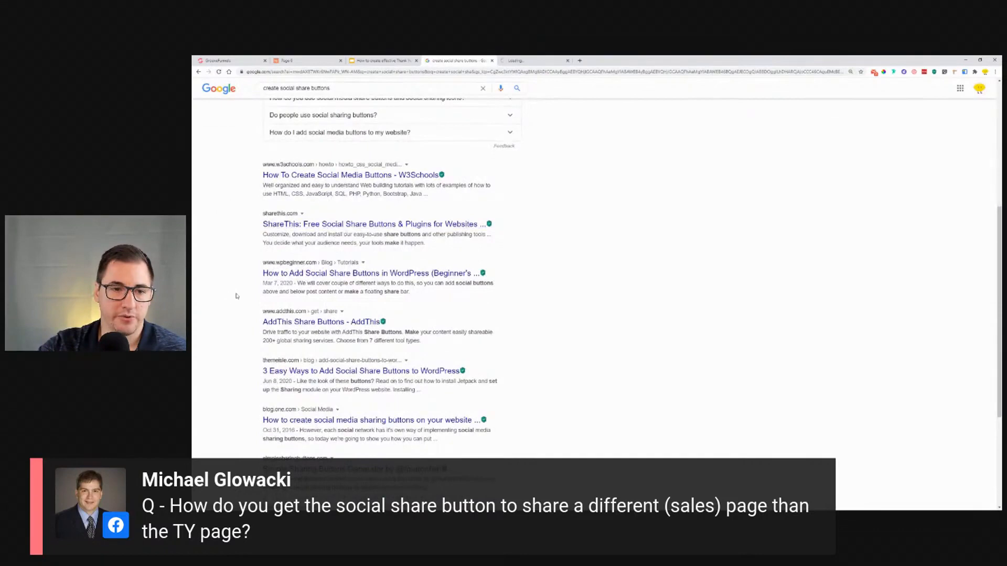
{"action": "scroll", "coordinate": [238, 295], "scroll_direction": "down", "scroll_amount": 3}
{"action": "scroll", "coordinate": [238, 295], "scroll_direction": "down", "scroll_amount": 3}
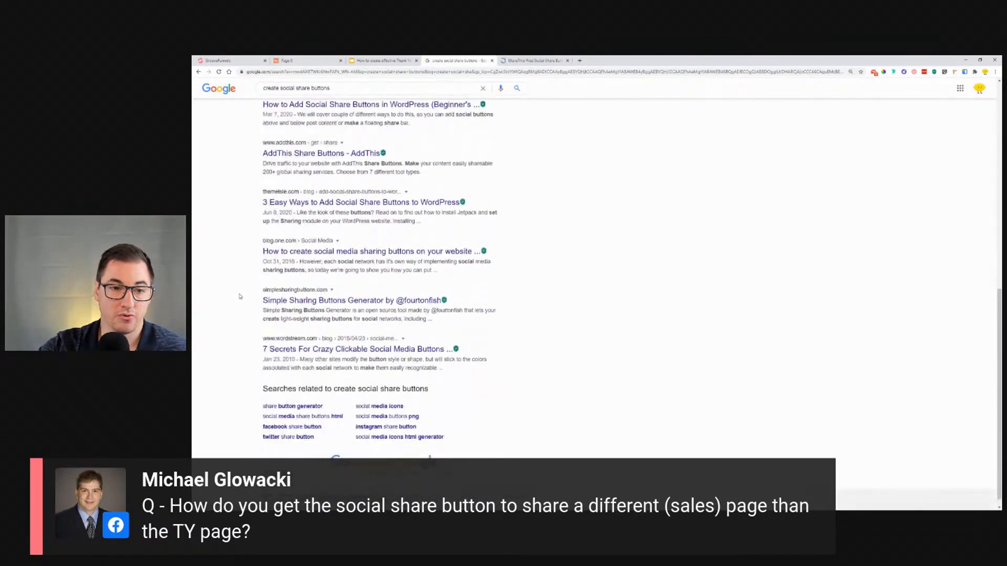
{"action": "left_click", "coordinate": [520, 63]}
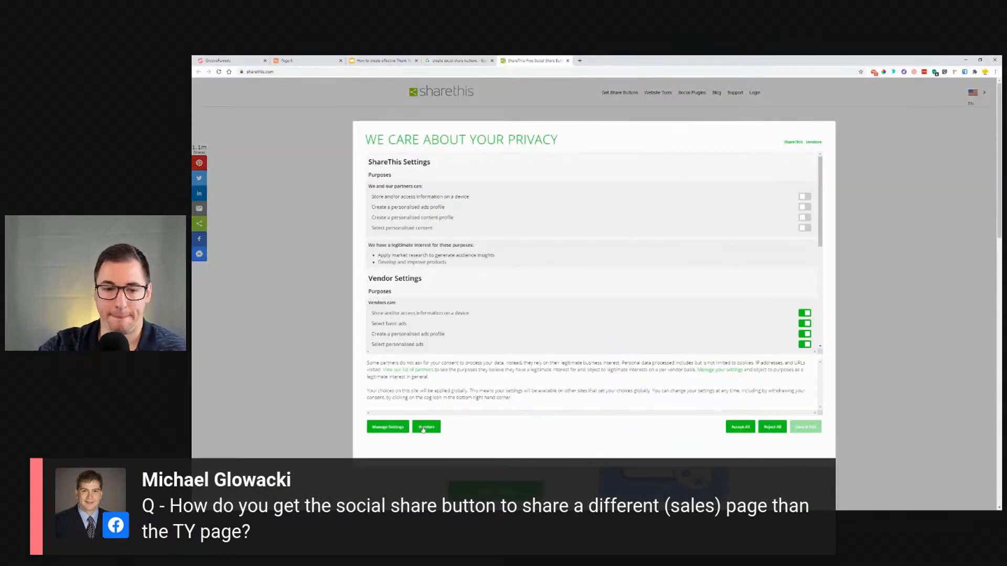
{"action": "left_click", "coordinate": [742, 428]}
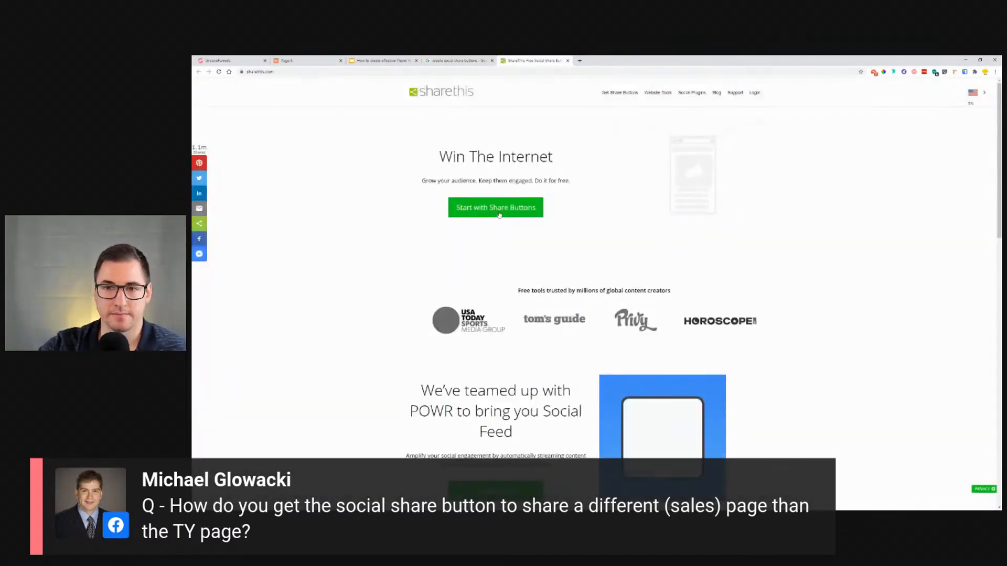
{"action": "scroll", "coordinate": [412, 245], "scroll_direction": "down", "scroll_amount": 3}
{"action": "scroll", "coordinate": [412, 245], "scroll_direction": "down", "scroll_amount": 2}
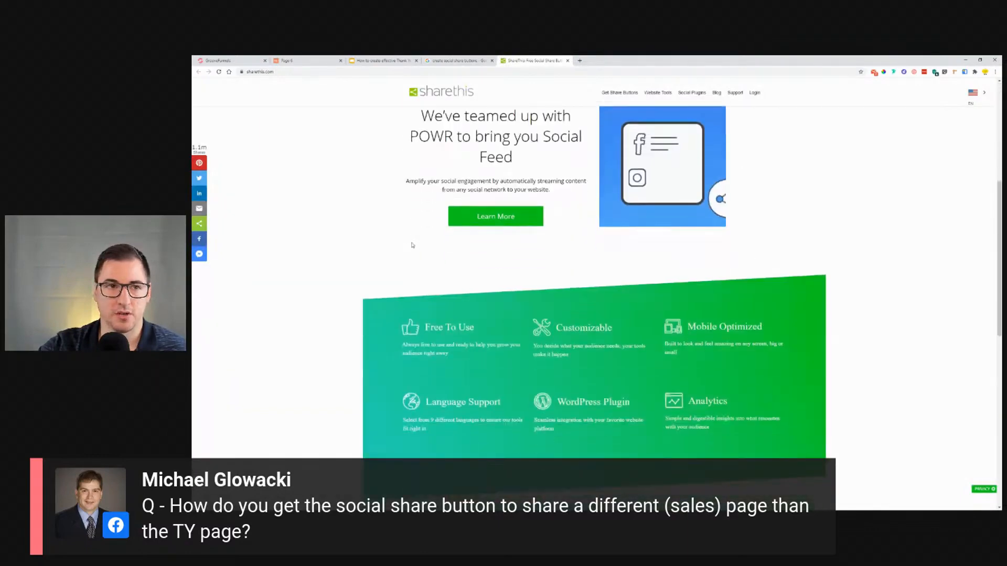
{"action": "scroll", "coordinate": [411, 247], "scroll_direction": "up", "scroll_amount": 5}
Step: Return to the search results and open the Simple Sharing Buttons Generator site
{"action": "left_click", "coordinate": [568, 60]}
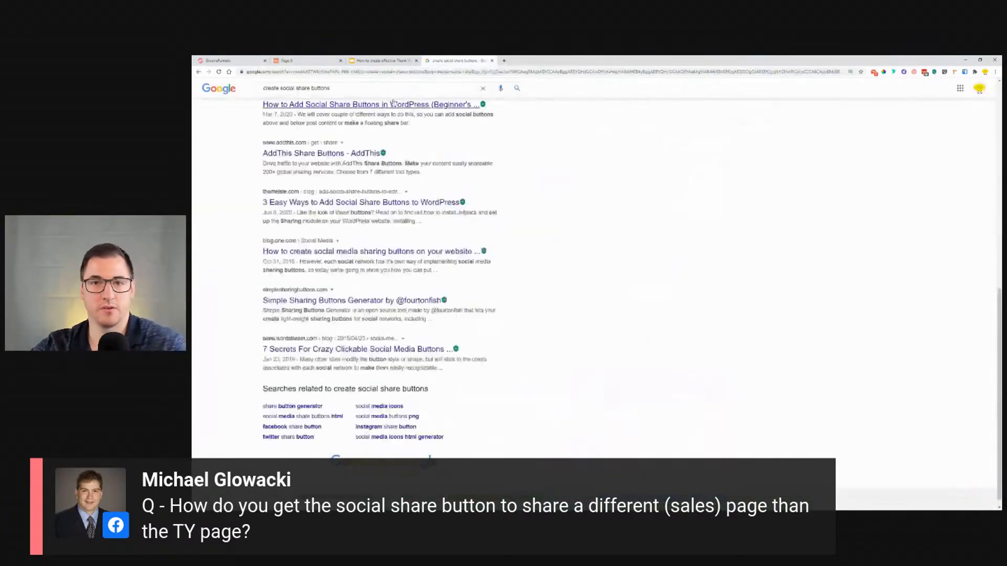
{"action": "left_click_drag", "start_coordinate": [386, 90], "coordinate": [316, 98]}
{"action": "left_click", "coordinate": [336, 94]}
{"action": "left_click", "coordinate": [237, 296]}
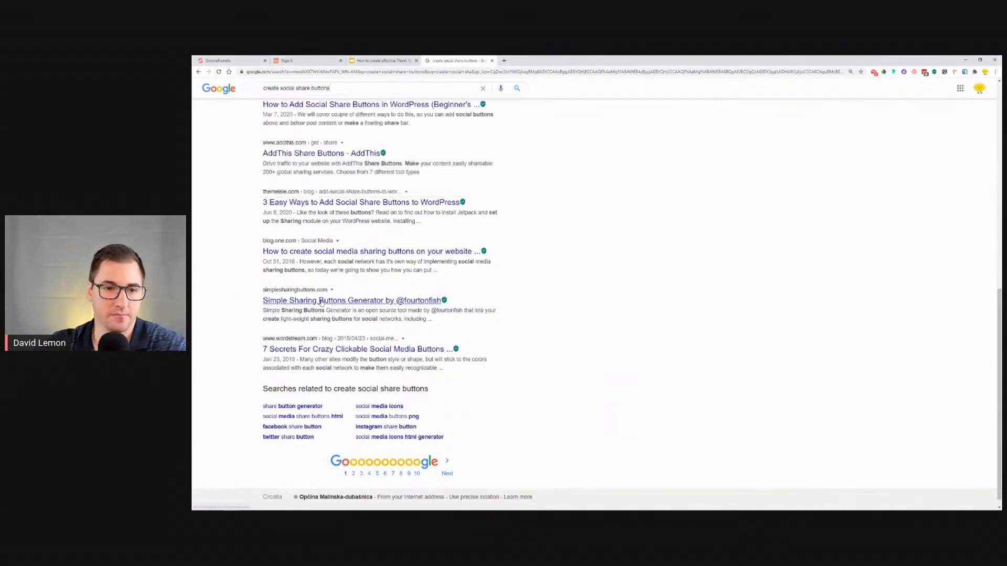
{"action": "left_click", "coordinate": [314, 300]}
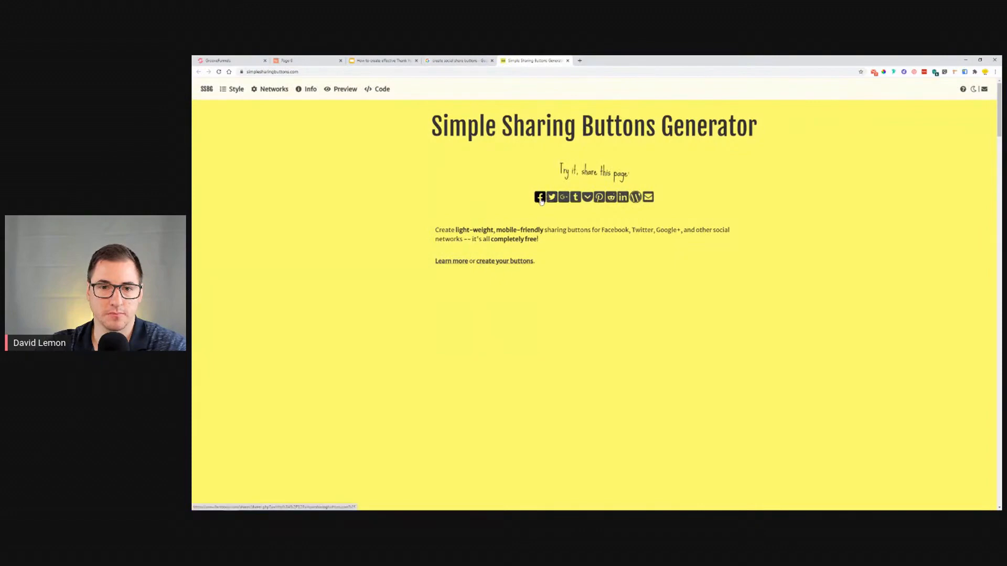
Step: Start creating buttons with the Social Flat Rounded Rects style and the Facebook network, then continue to the info form
{"action": "left_click", "coordinate": [493, 261]}
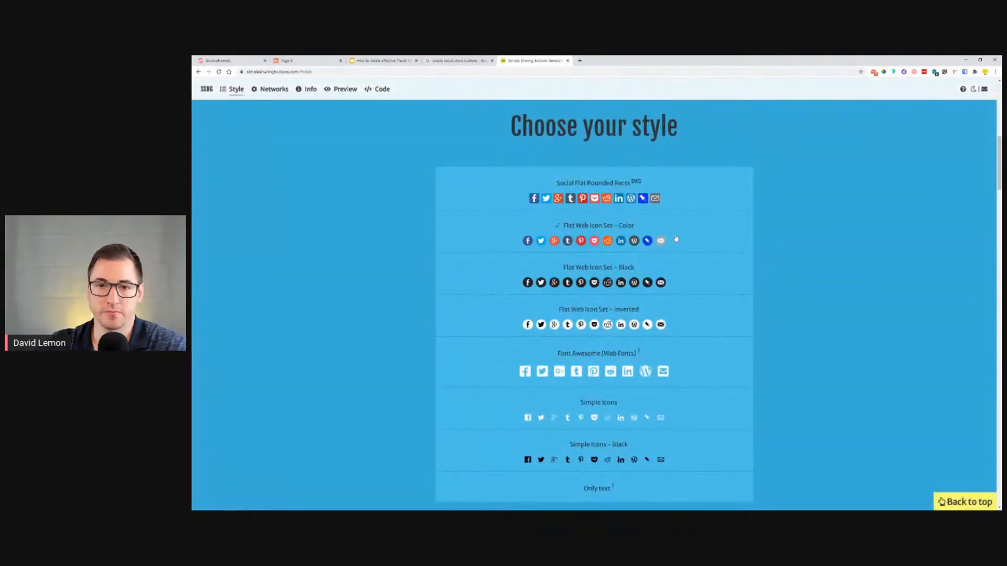
{"action": "left_click", "coordinate": [534, 199]}
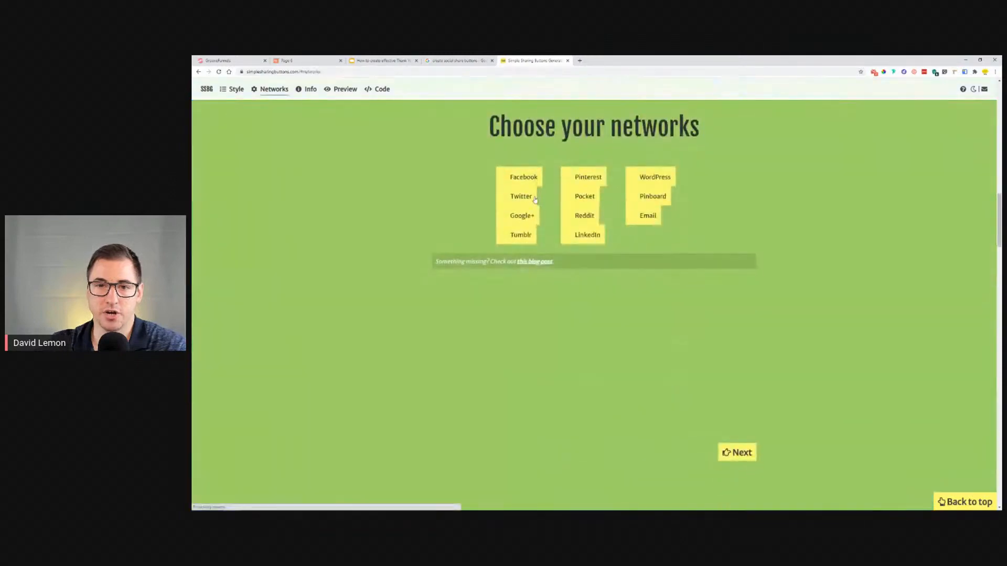
{"action": "left_click", "coordinate": [524, 179]}
{"action": "left_click", "coordinate": [739, 452]}
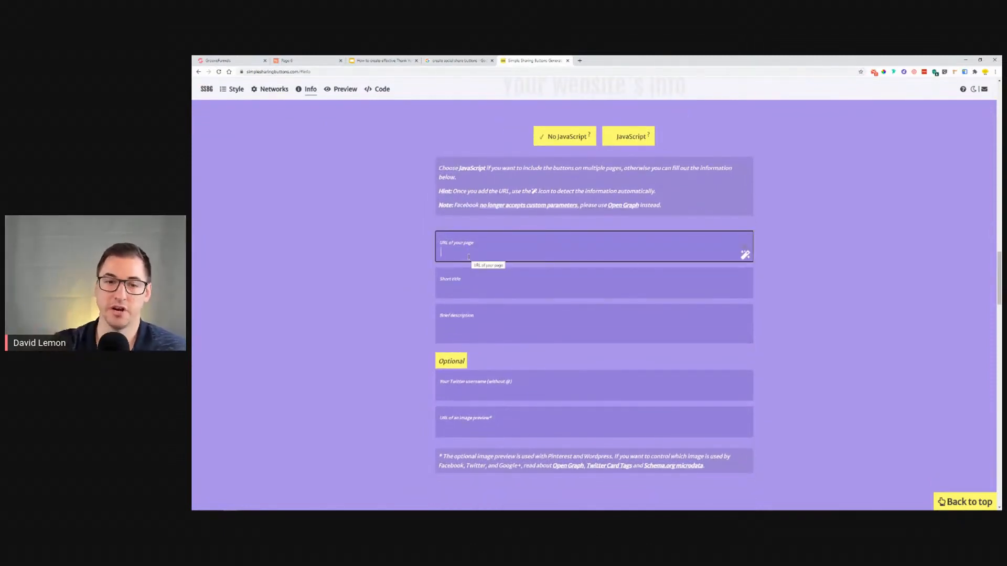
Step: Examine the website info form fields for page URL, short title, description and optional extras
{"action": "key", "text": "Tab"}
{"action": "key", "text": "Tab"}
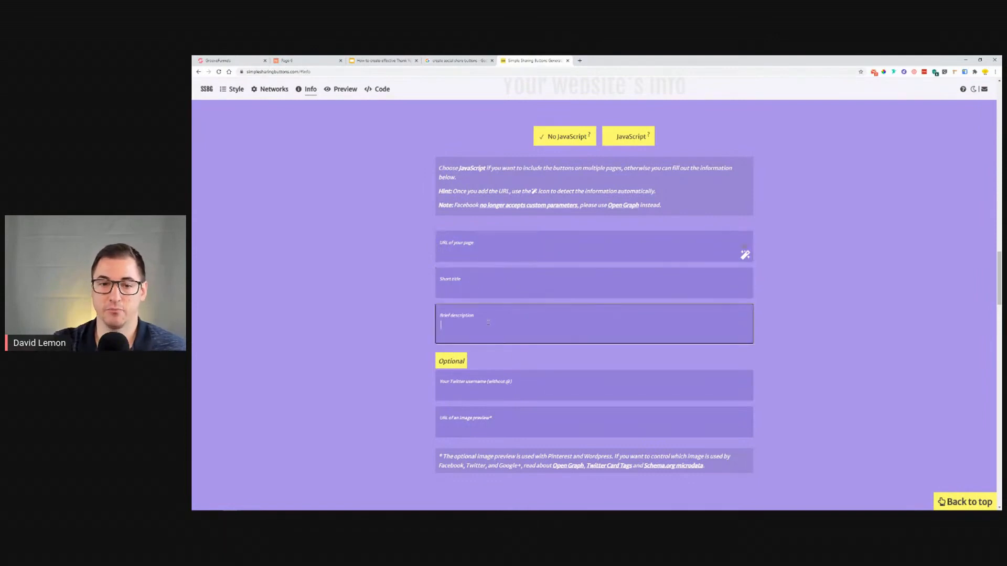
{"action": "scroll", "coordinate": [400, 367], "scroll_direction": "down", "scroll_amount": 1}
{"action": "scroll", "coordinate": [402, 359], "scroll_direction": "down", "scroll_amount": 2}
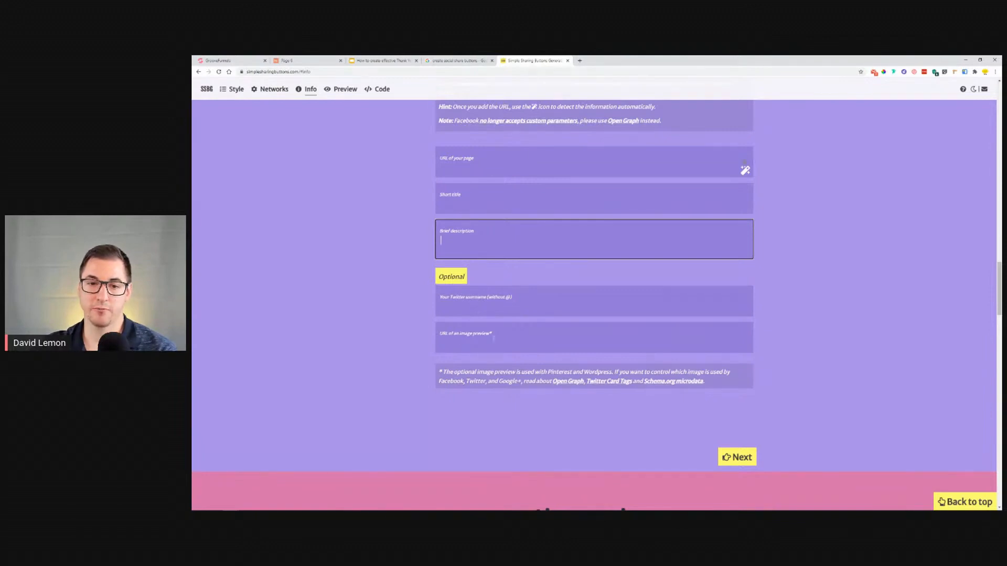
{"action": "scroll", "coordinate": [391, 357], "scroll_direction": "up", "scroll_amount": 8}
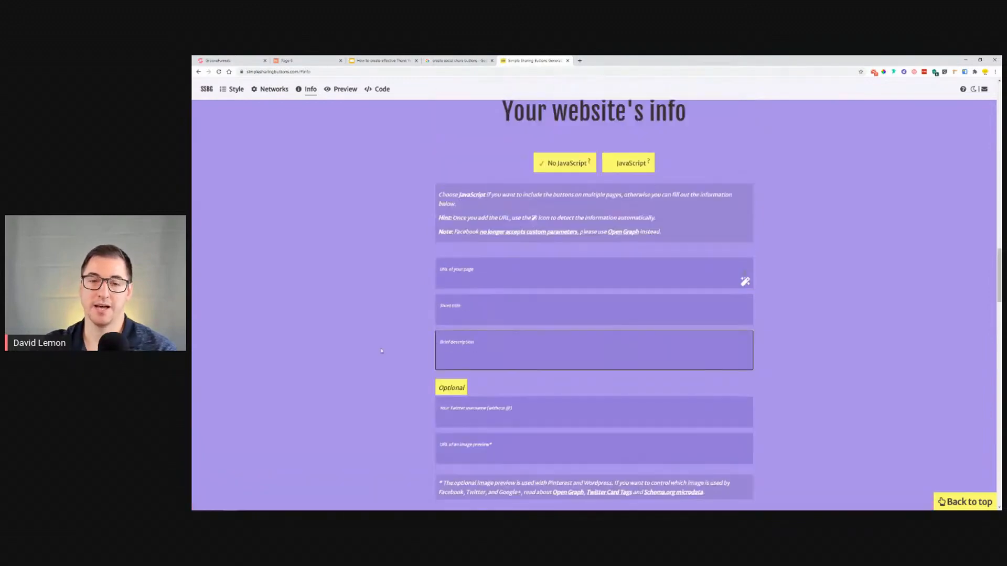
{"action": "scroll", "coordinate": [390, 359], "scroll_direction": "down", "scroll_amount": 5}
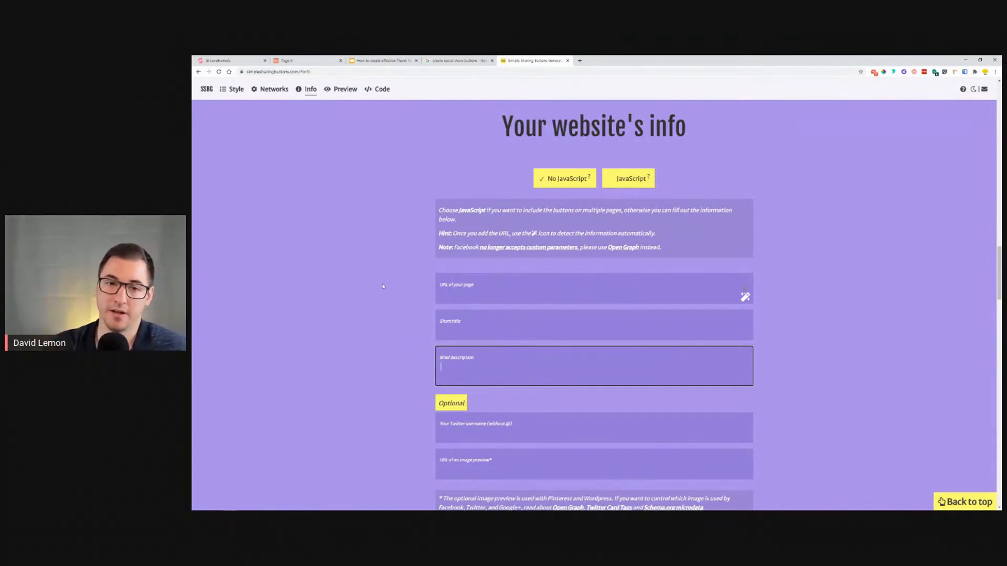
{"action": "scroll", "coordinate": [383, 286], "scroll_direction": "up", "scroll_amount": 10}
{"action": "scroll", "coordinate": [390, 290], "scroll_direction": "up", "scroll_amount": 15}
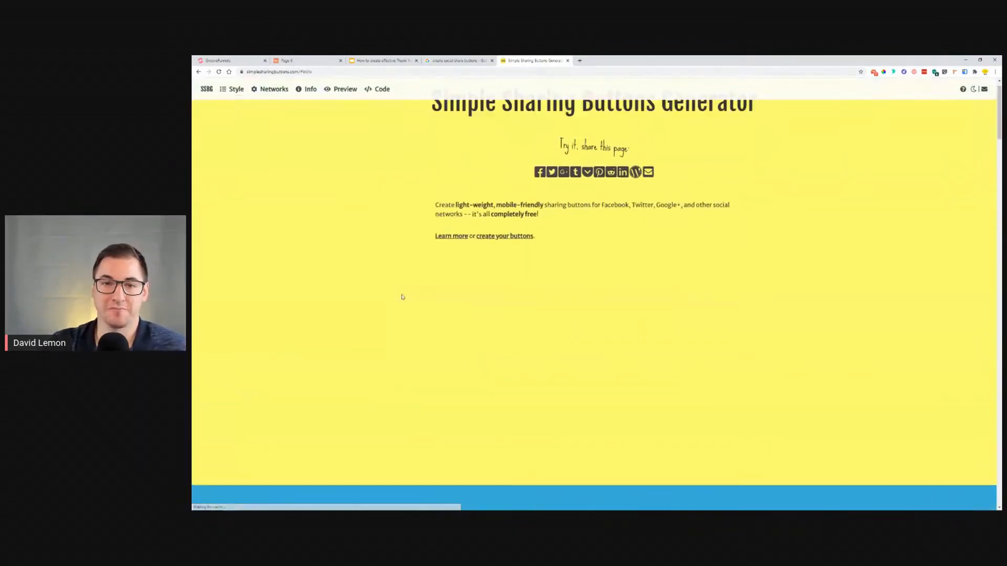
{"action": "scroll", "coordinate": [402, 297], "scroll_direction": "up", "scroll_amount": 1}
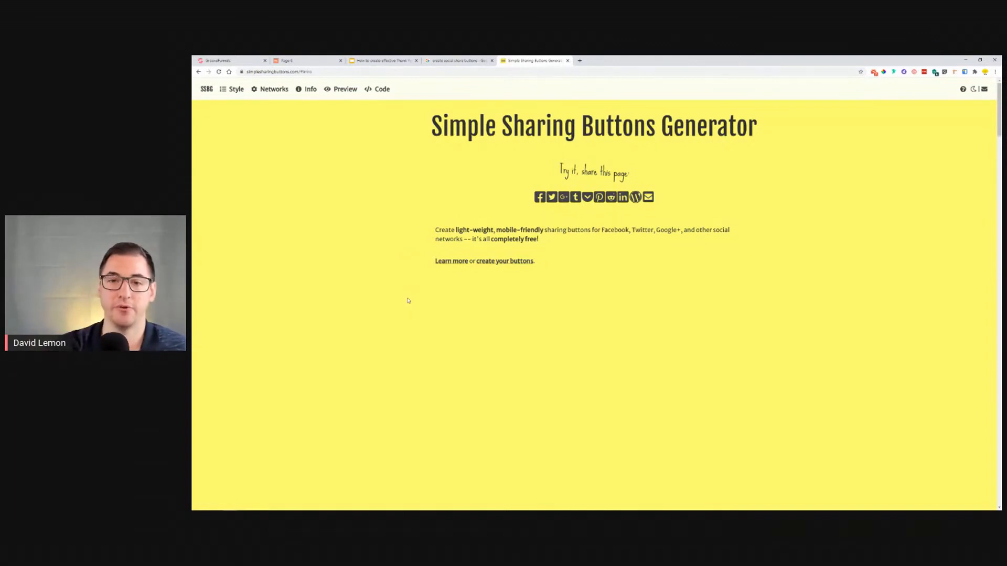
Step: Highlight the generator site's web address, then close the Simple Sharing Buttons Generator tab
{"action": "left_click_drag", "start_coordinate": [249, 71], "coordinate": [296, 72]}
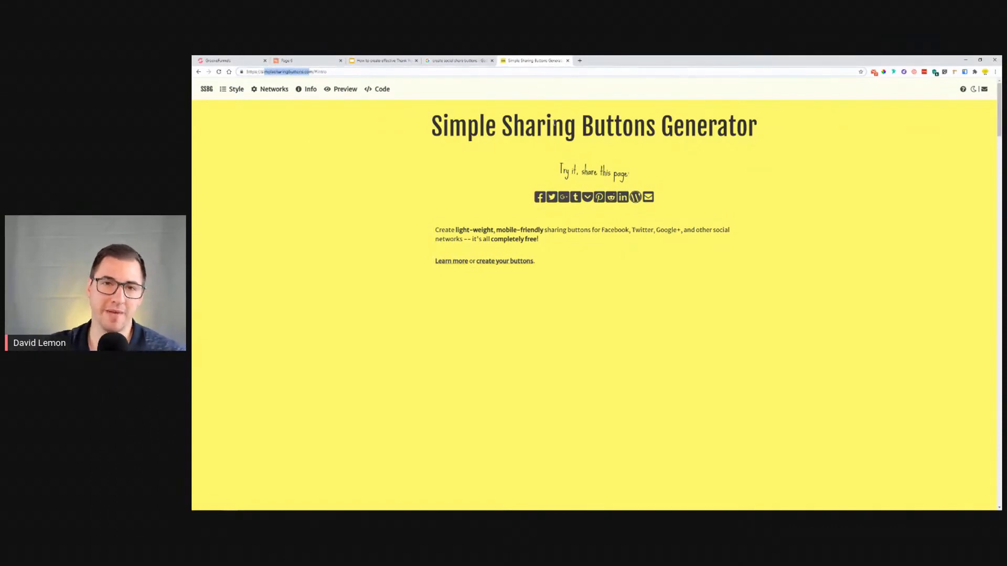
{"action": "left_click", "coordinate": [456, 61]}
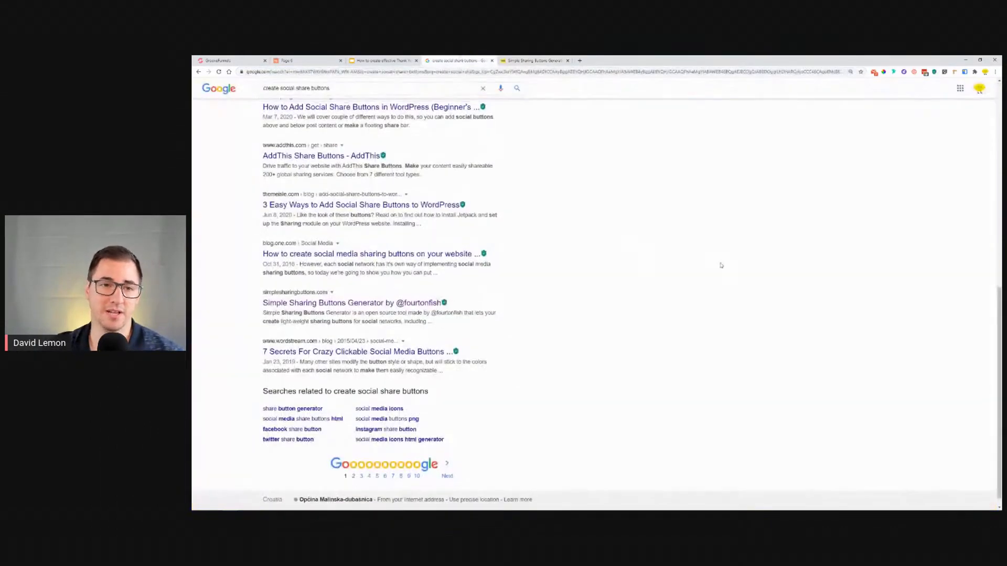
{"action": "scroll", "coordinate": [718, 266], "scroll_direction": "up", "scroll_amount": 15}
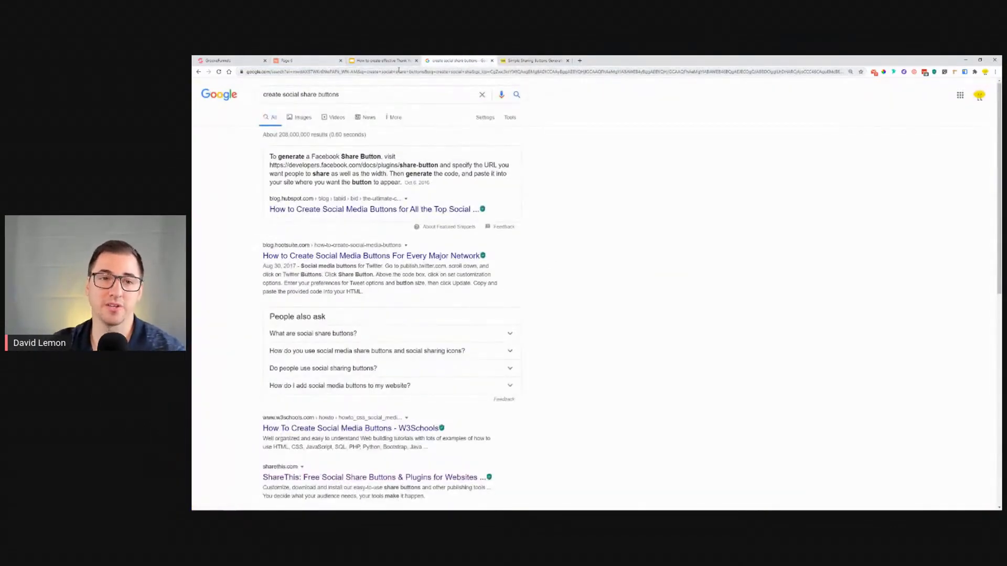
{"action": "left_click", "coordinate": [527, 60]}
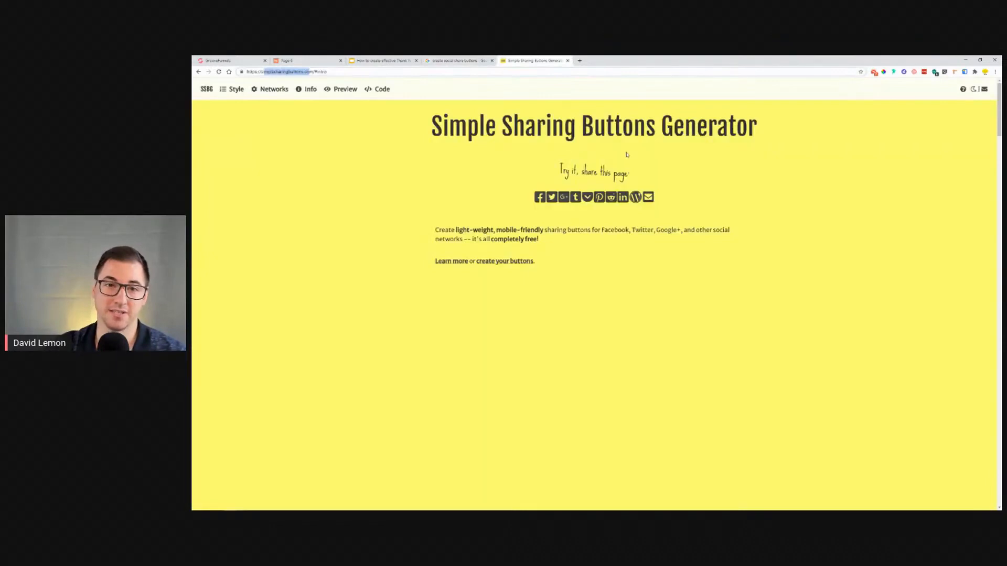
{"action": "left_click", "coordinate": [265, 73]}
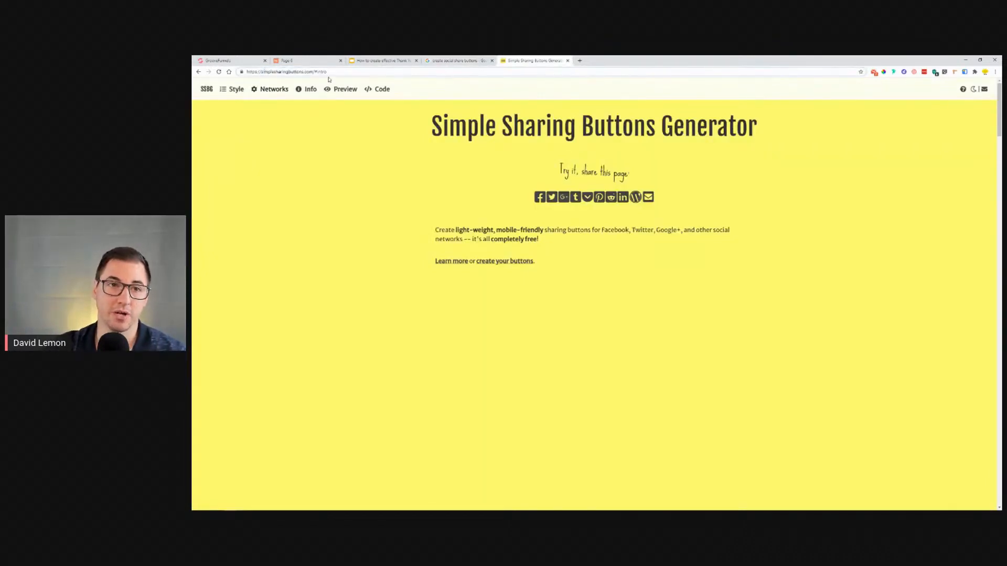
{"action": "left_click", "coordinate": [568, 61]}
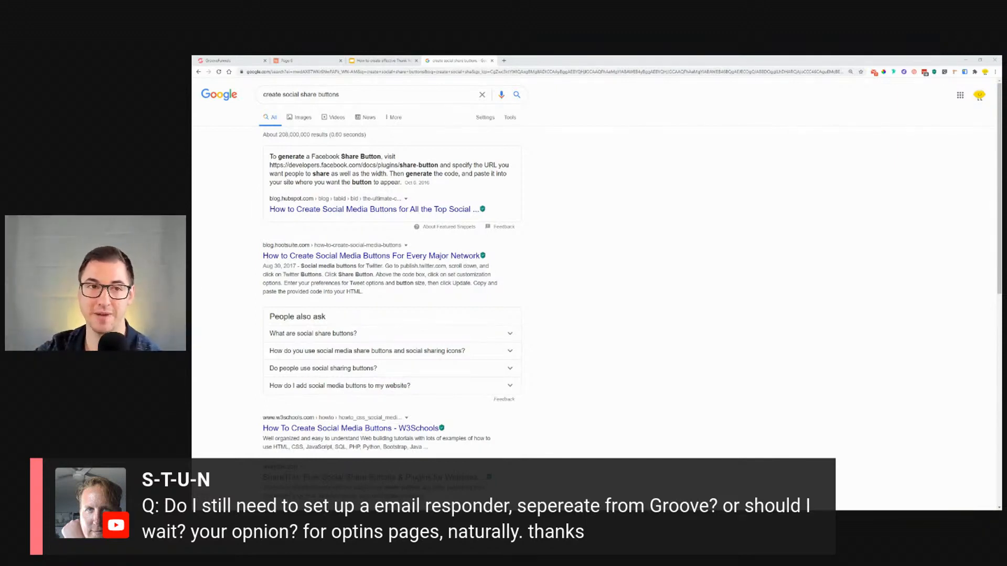
Step: Return to the page builder and browse the My integrations panel and its list of integration types
{"action": "left_click", "coordinate": [240, 61]}
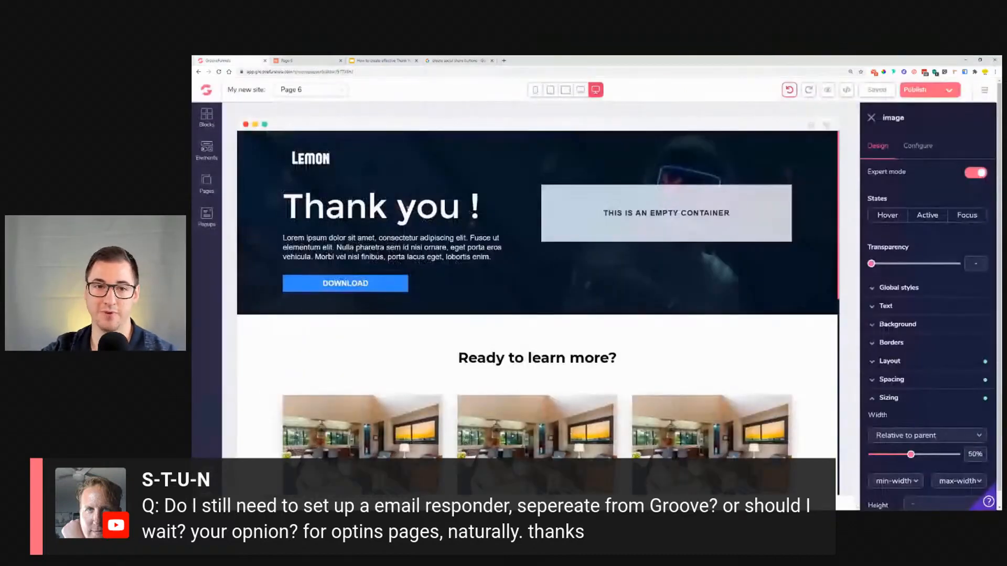
{"action": "left_click", "coordinate": [985, 90]}
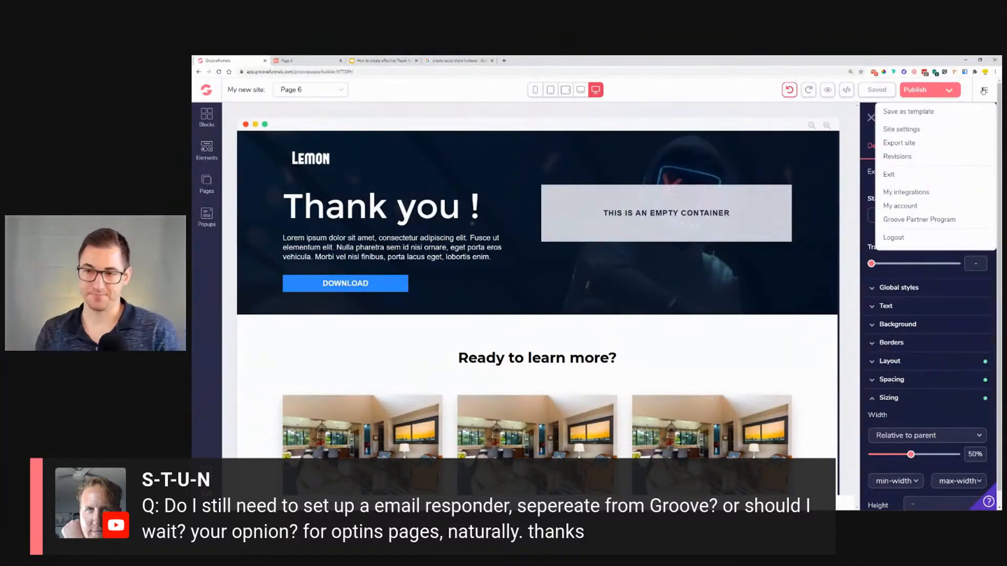
{"action": "left_click", "coordinate": [912, 193]}
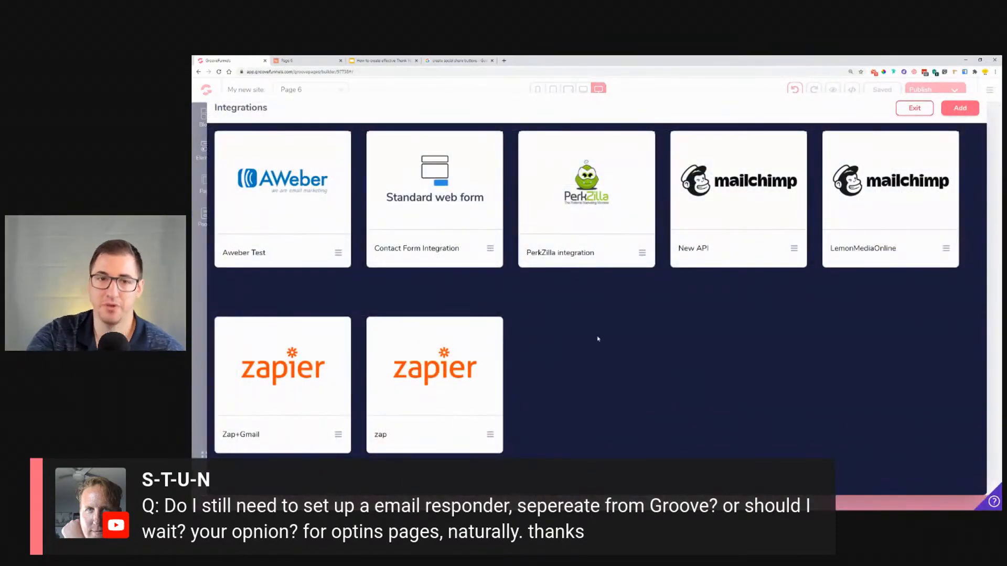
{"action": "left_click", "coordinate": [928, 108]}
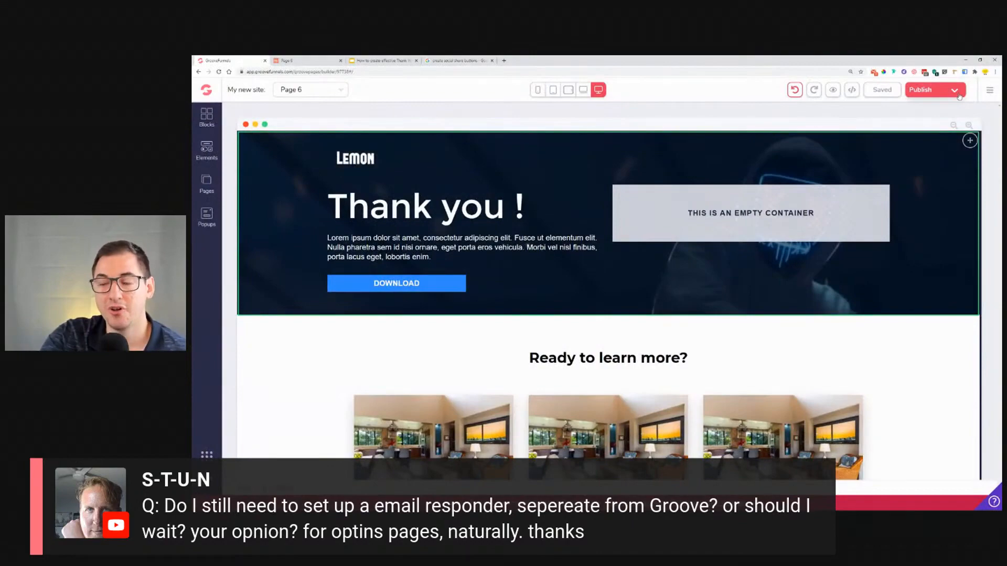
{"action": "left_click", "coordinate": [989, 93]}
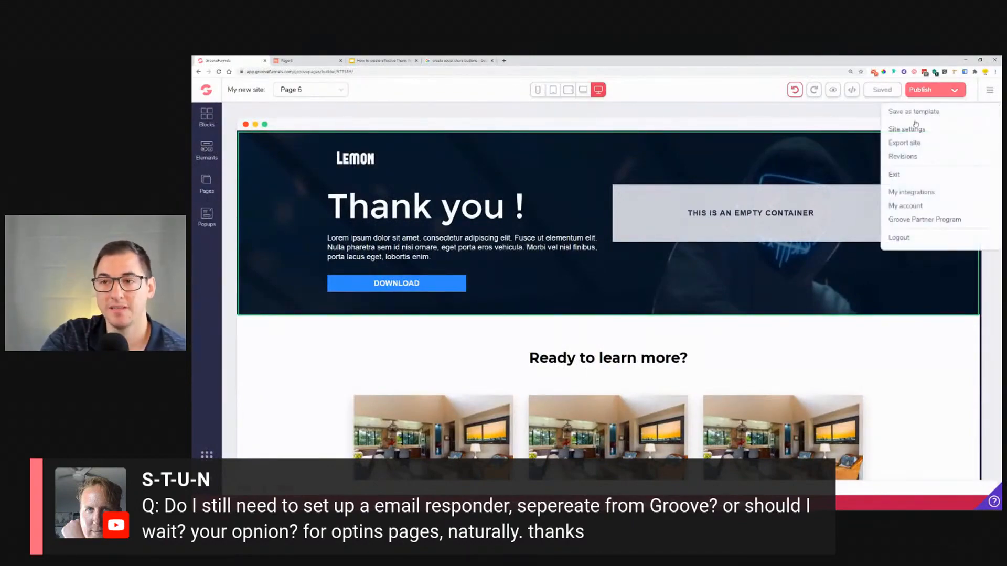
{"action": "left_click", "coordinate": [916, 192]}
{"action": "left_click", "coordinate": [959, 107]}
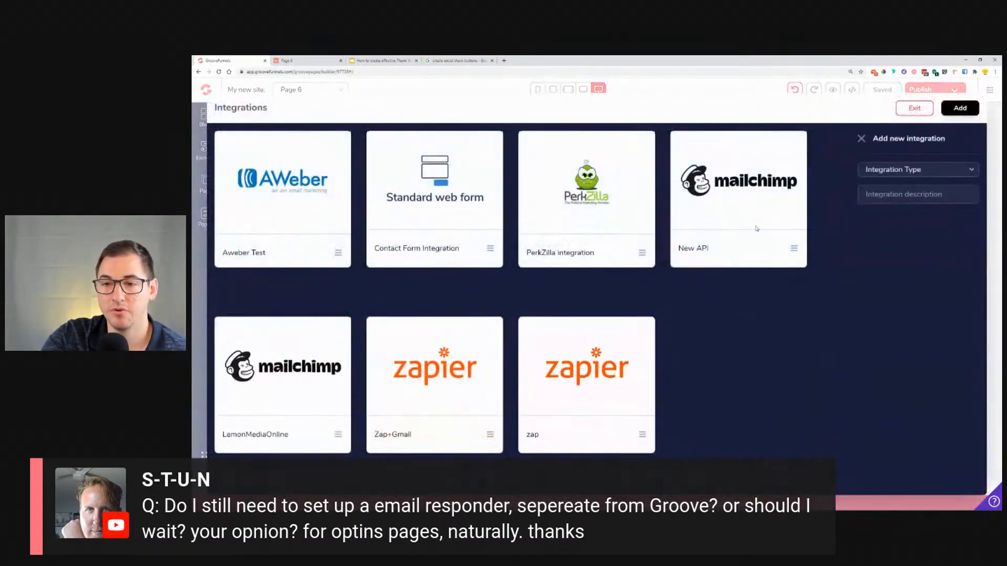
{"action": "left_click", "coordinate": [928, 172]}
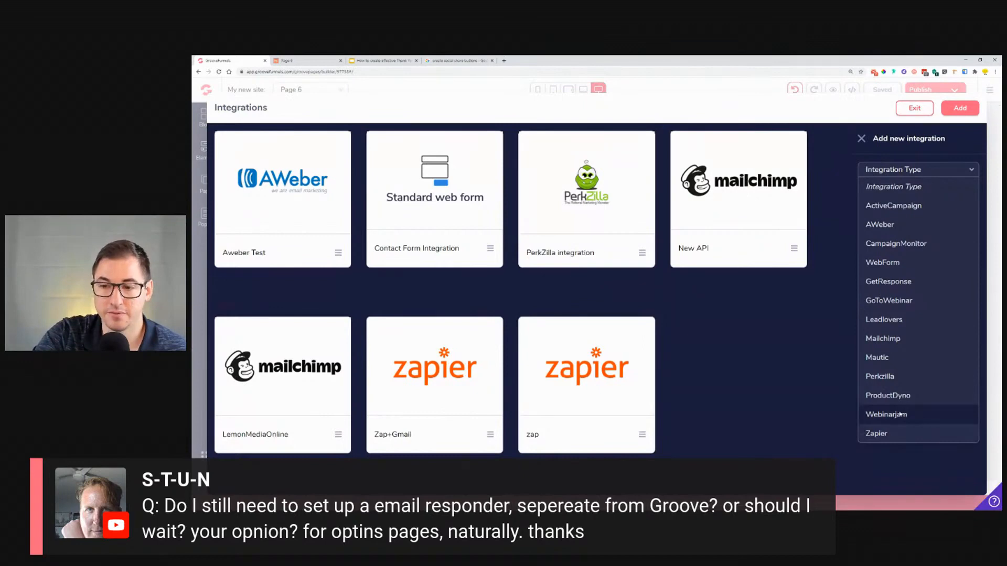
{"action": "left_click", "coordinate": [917, 109]}
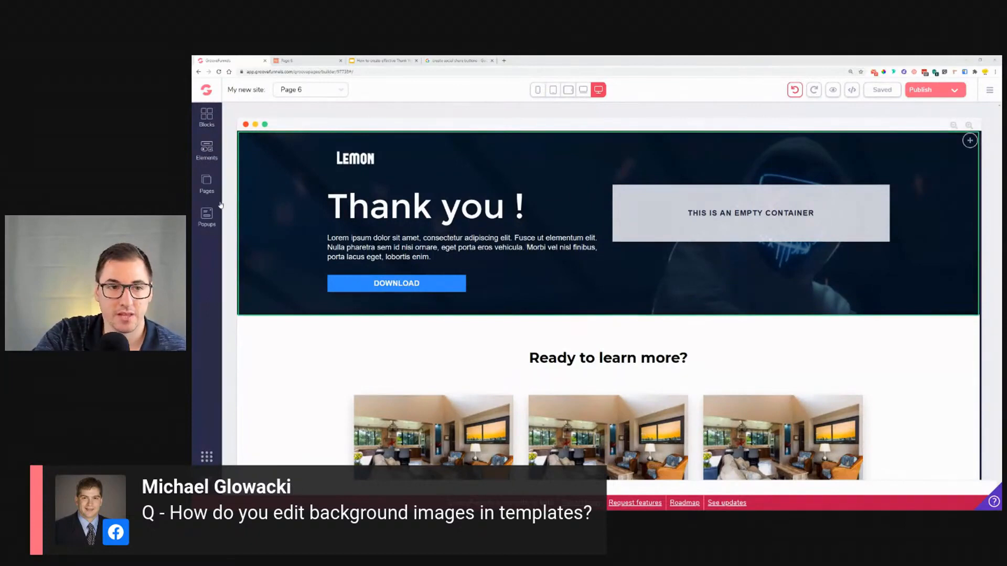
Step: Open Page 5 and set its header block's background image to the brick wall photo
{"action": "left_click", "coordinate": [207, 187]}
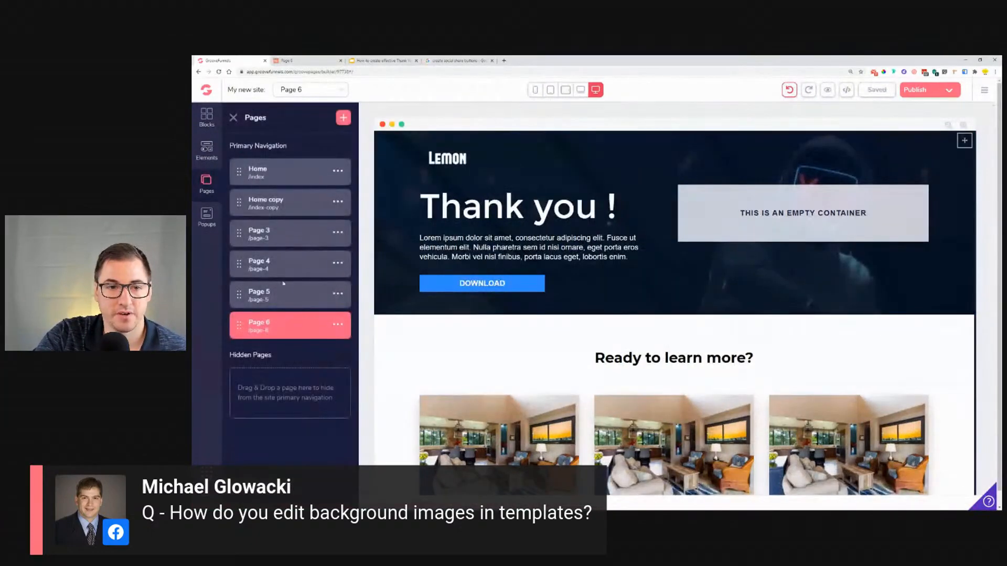
{"action": "left_click", "coordinate": [284, 278]}
{"action": "left_click", "coordinate": [292, 208]}
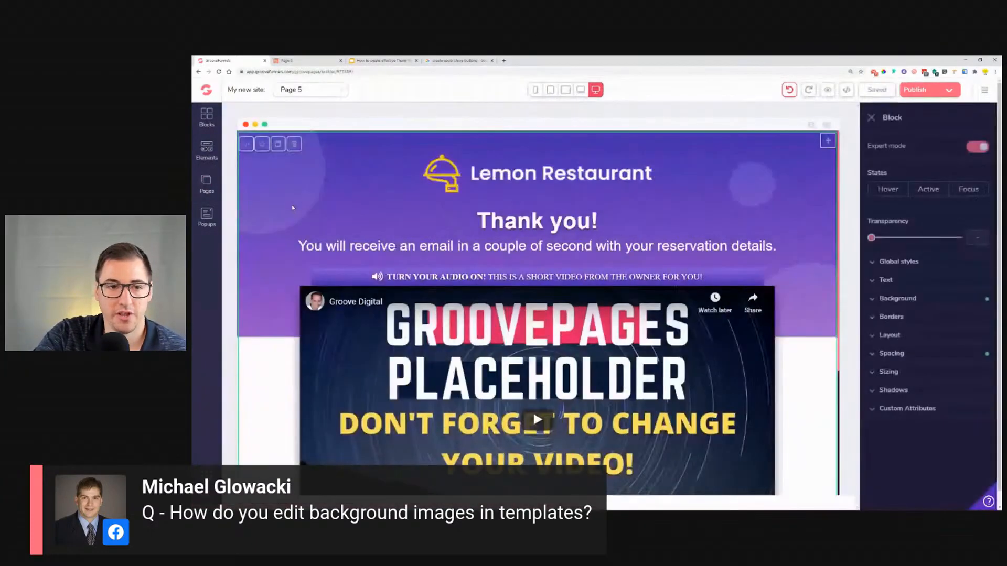
{"action": "left_click", "coordinate": [892, 299]}
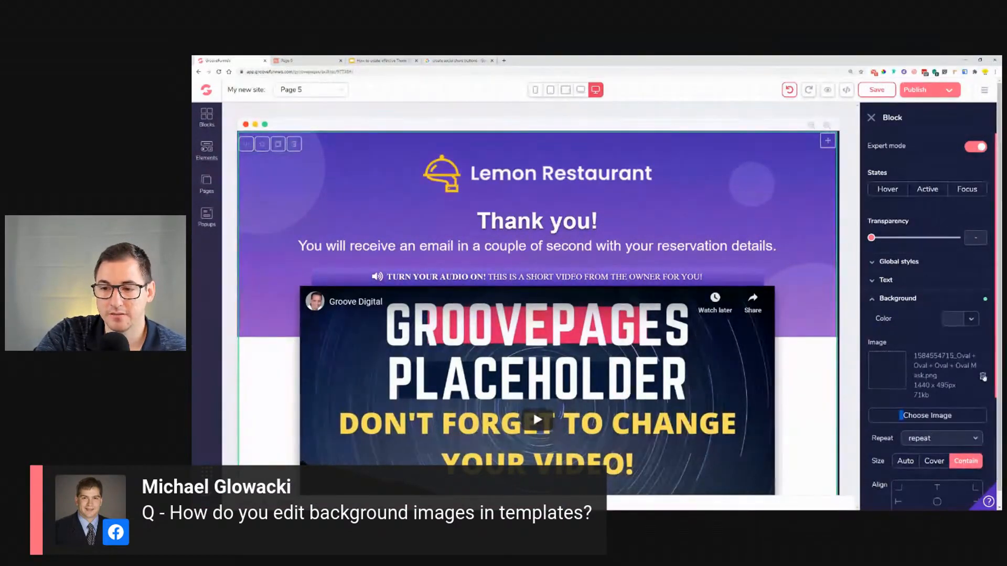
{"action": "left_click", "coordinate": [941, 415]}
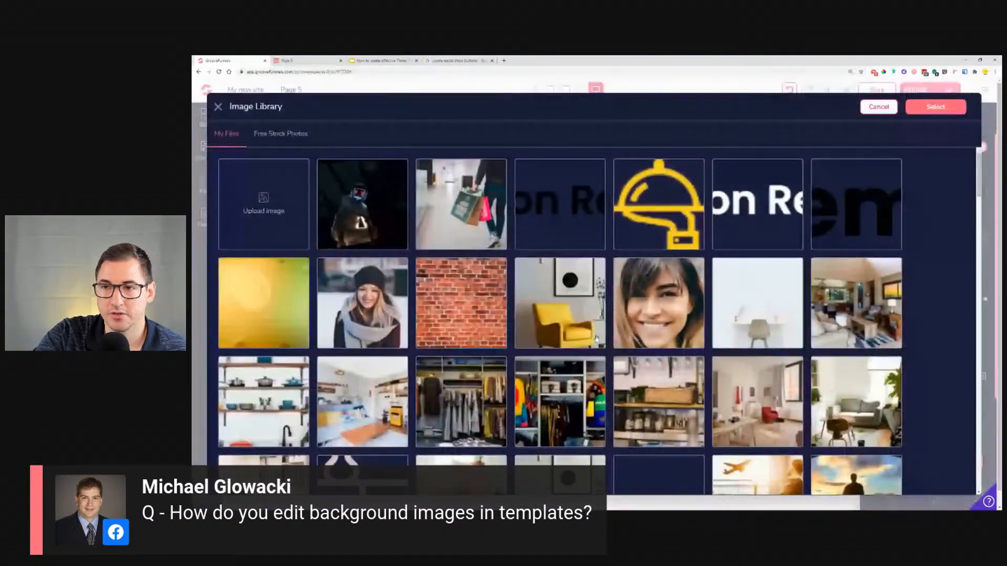
{"action": "scroll", "coordinate": [596, 338], "scroll_direction": "down", "scroll_amount": 1}
{"action": "left_click", "coordinate": [461, 243]}
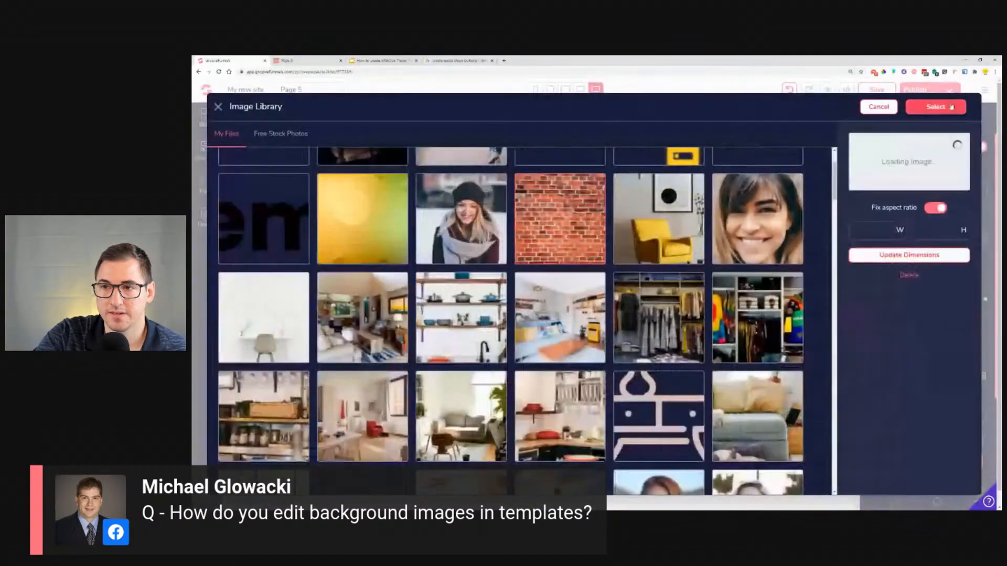
{"action": "left_click", "coordinate": [935, 107]}
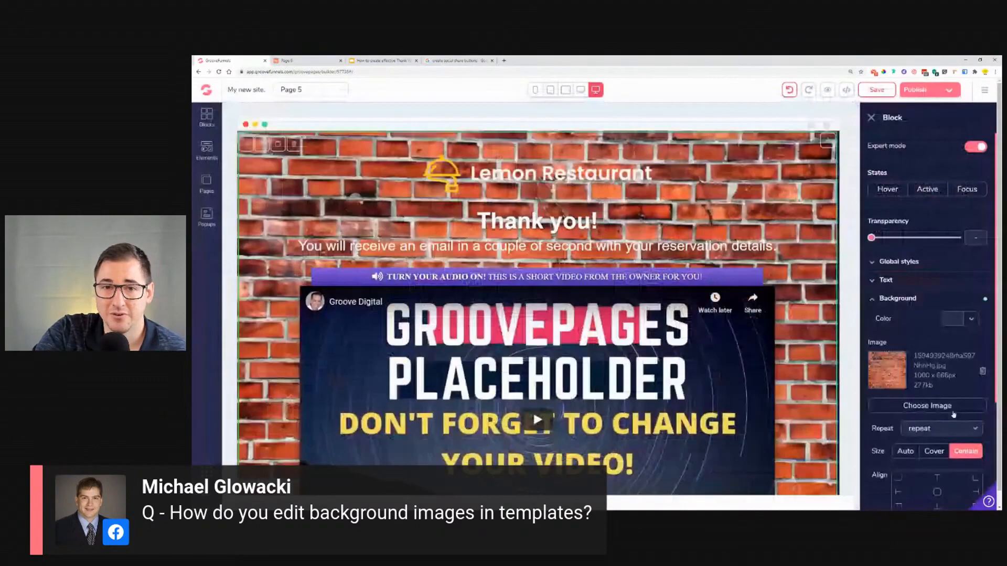
Step: Set the header block's background colour to black at 50% opacity
{"action": "scroll", "coordinate": [532, 410], "scroll_direction": "down", "scroll_amount": 4}
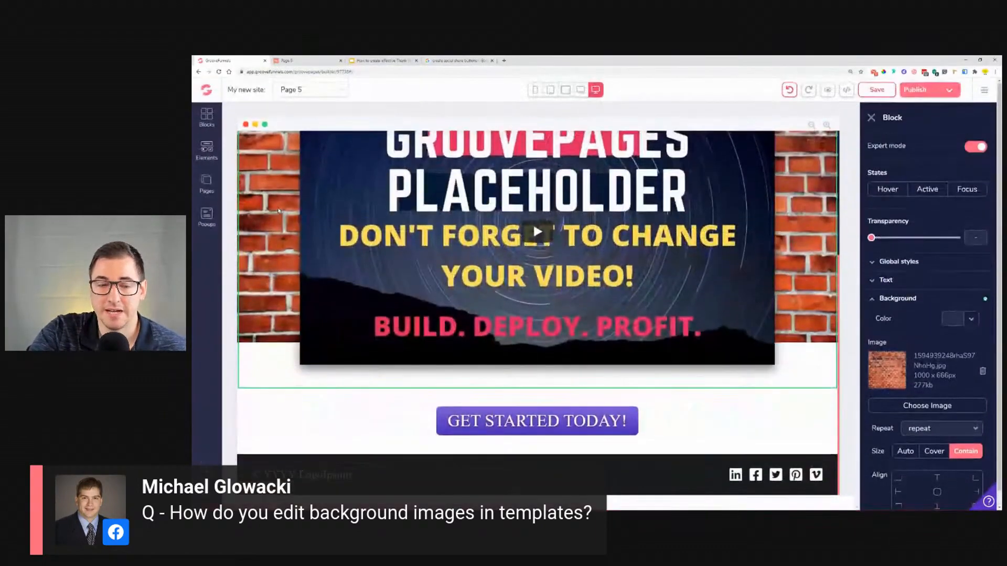
{"action": "scroll", "coordinate": [533, 228], "scroll_direction": "up", "scroll_amount": 1}
{"action": "scroll", "coordinate": [392, 251], "scroll_direction": "up", "scroll_amount": 2}
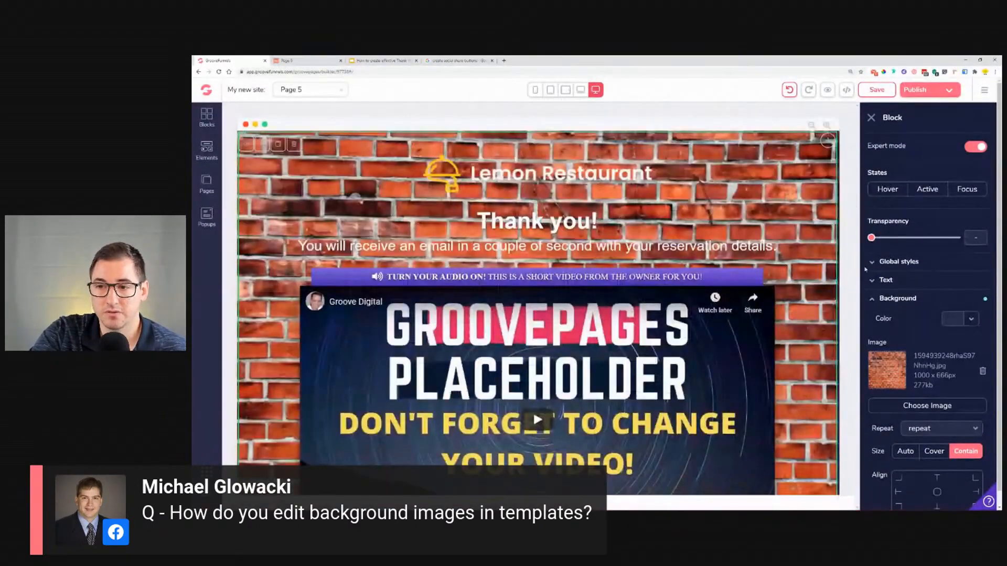
{"action": "left_click", "coordinate": [964, 318]}
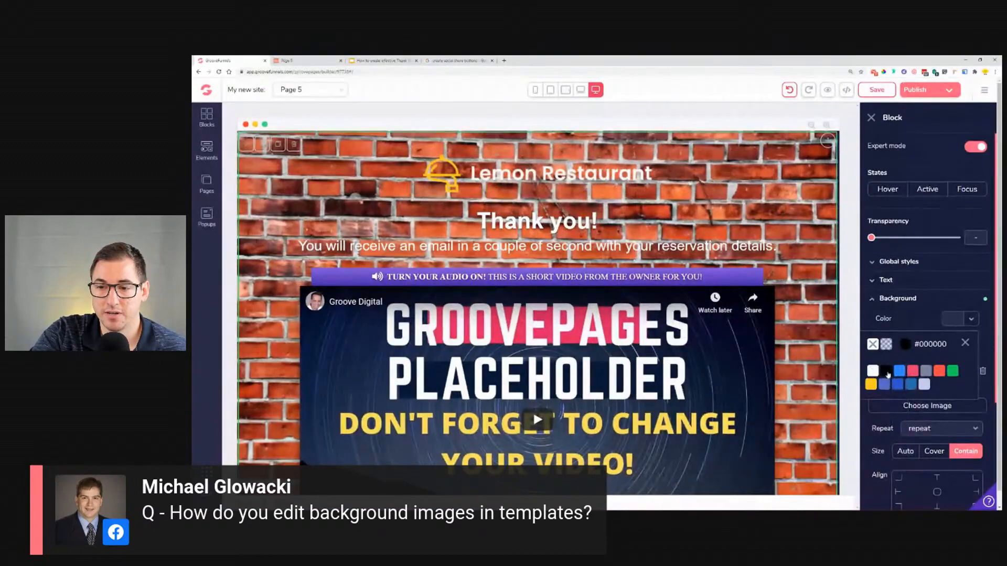
{"action": "left_click", "coordinate": [886, 373]}
{"action": "left_click_drag", "start_coordinate": [868, 411], "coordinate": [905, 414]}
{"action": "scroll", "coordinate": [676, 274], "scroll_direction": "down", "scroll_amount": 3}
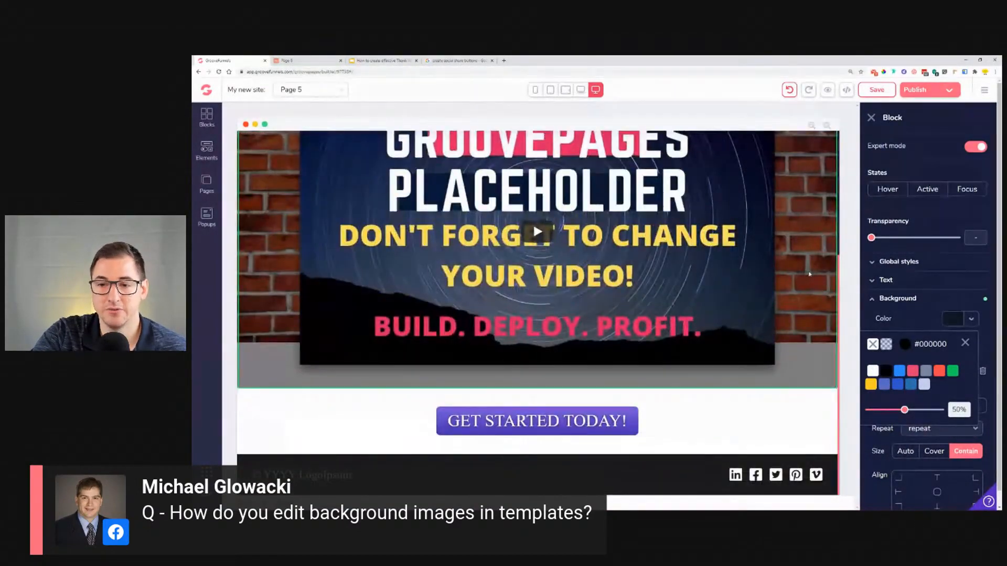
{"action": "left_click", "coordinate": [817, 420]}
{"action": "left_click", "coordinate": [826, 376]}
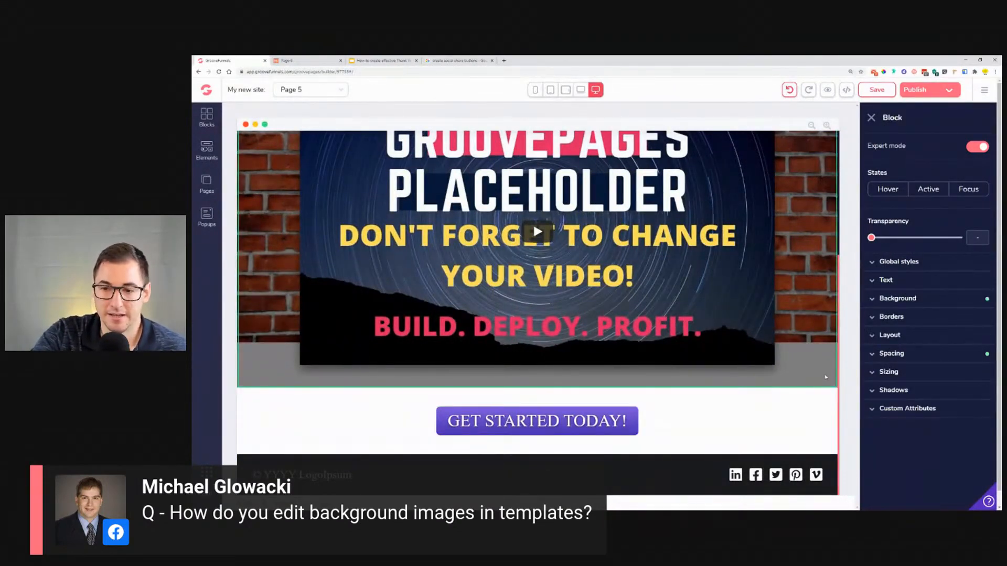
Step: Select the section with the Get Started Today button and scroll through the page
{"action": "left_click", "coordinate": [816, 419]}
{"action": "left_click", "coordinate": [827, 403]}
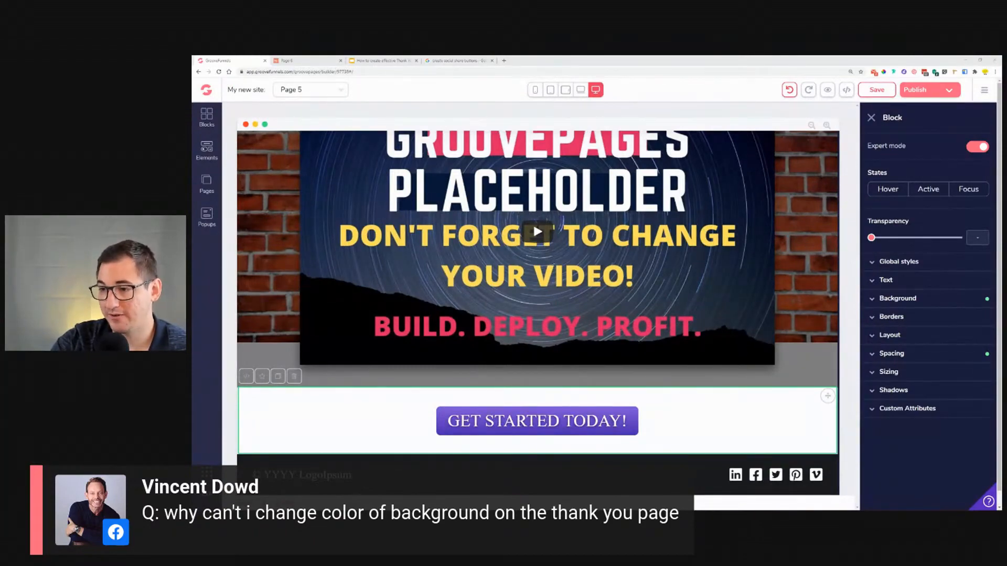
{"action": "scroll", "coordinate": [764, 256], "scroll_direction": "up", "scroll_amount": 5}
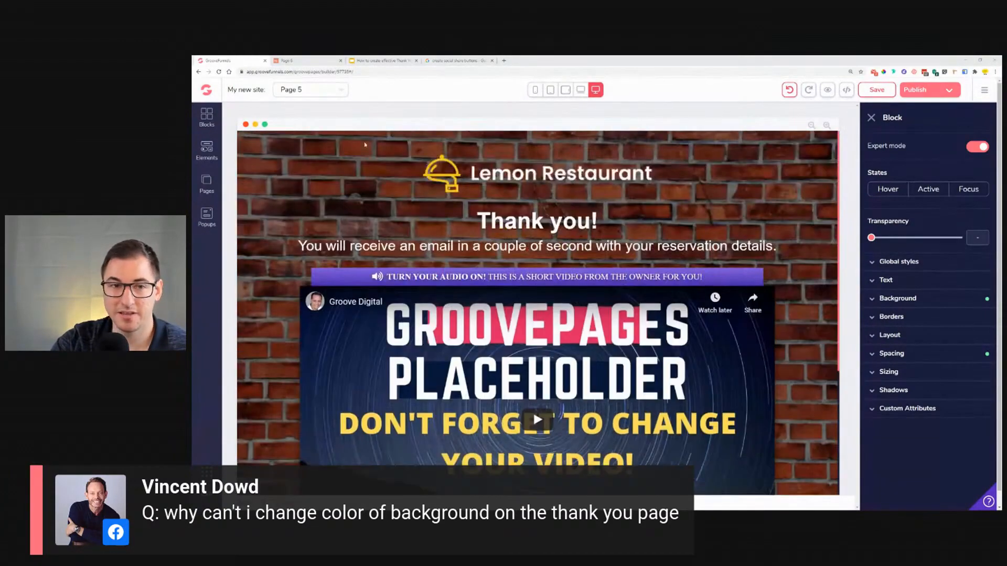
{"action": "scroll", "coordinate": [698, 304], "scroll_direction": "down", "scroll_amount": 5}
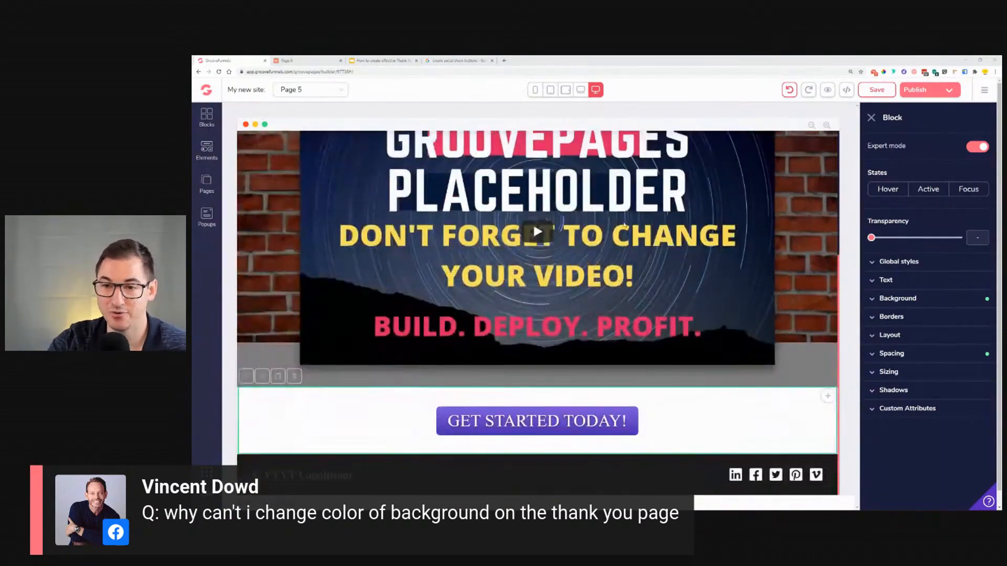
{"action": "scroll", "coordinate": [698, 304], "scroll_direction": "down", "scroll_amount": 1}
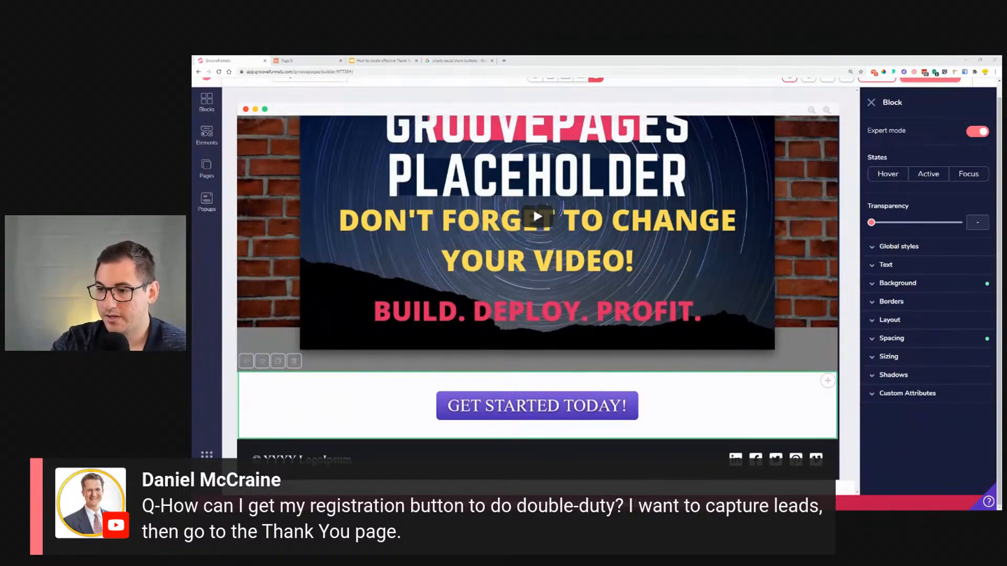
Step: Inspect the Link To options of the Get Started Today button's configuration
{"action": "scroll", "coordinate": [561, 406], "scroll_direction": "up", "scroll_amount": 3}
{"action": "scroll", "coordinate": [561, 406], "scroll_direction": "down", "scroll_amount": 3}
{"action": "left_click", "coordinate": [561, 406]}
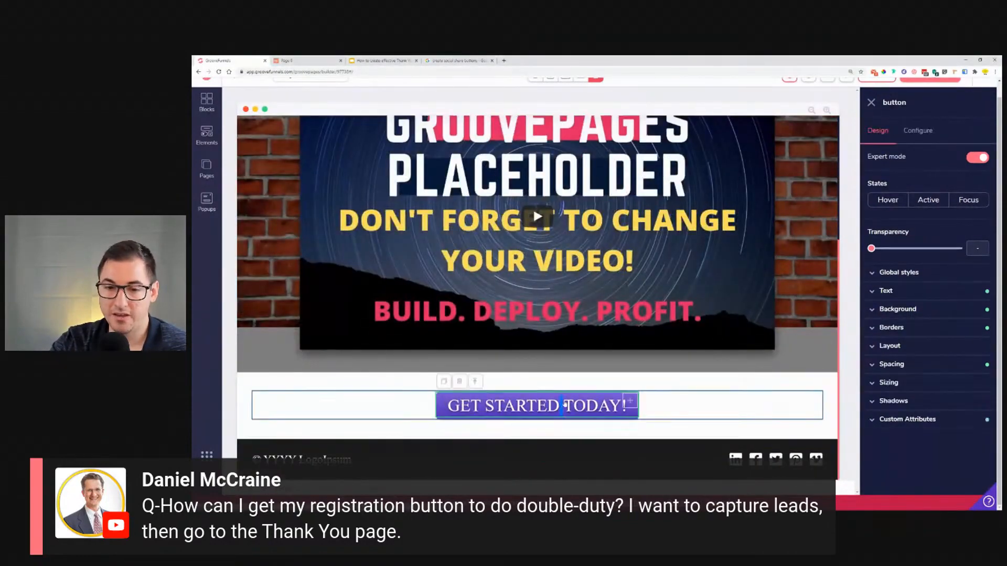
{"action": "left_click", "coordinate": [918, 131]}
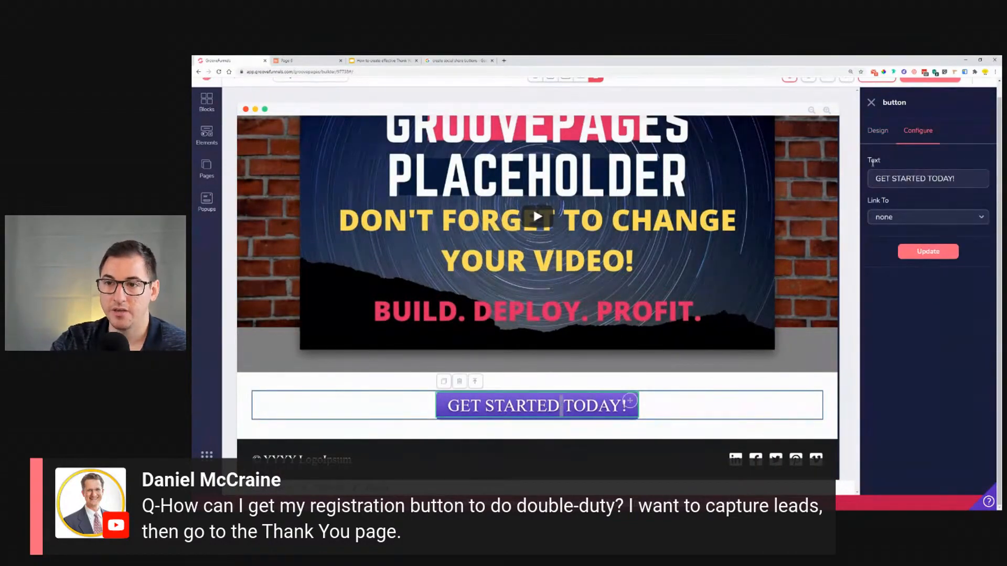
{"action": "left_click", "coordinate": [896, 217]}
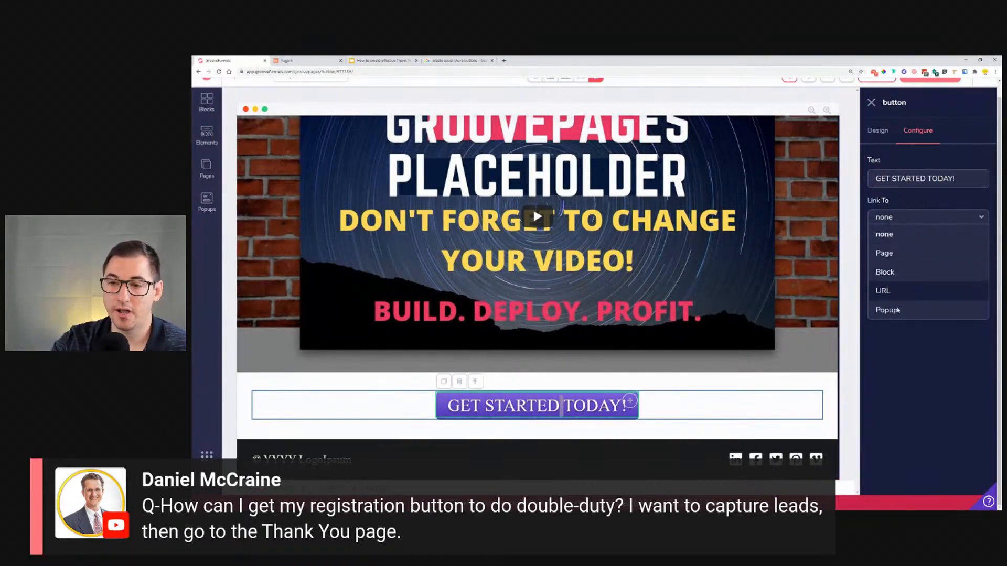
Step: Add a new page built from the Instant Lead Generation template
{"action": "scroll", "coordinate": [468, 295], "scroll_direction": "up", "scroll_amount": 5}
{"action": "left_click", "coordinate": [207, 173]}
{"action": "left_click", "coordinate": [342, 103]}
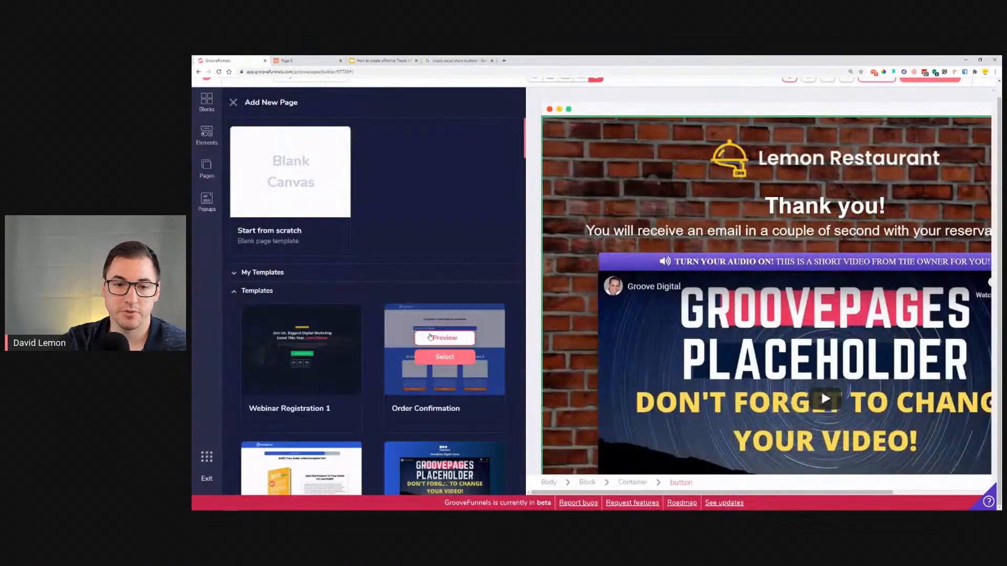
{"action": "scroll", "coordinate": [430, 333], "scroll_direction": "down", "scroll_amount": 15}
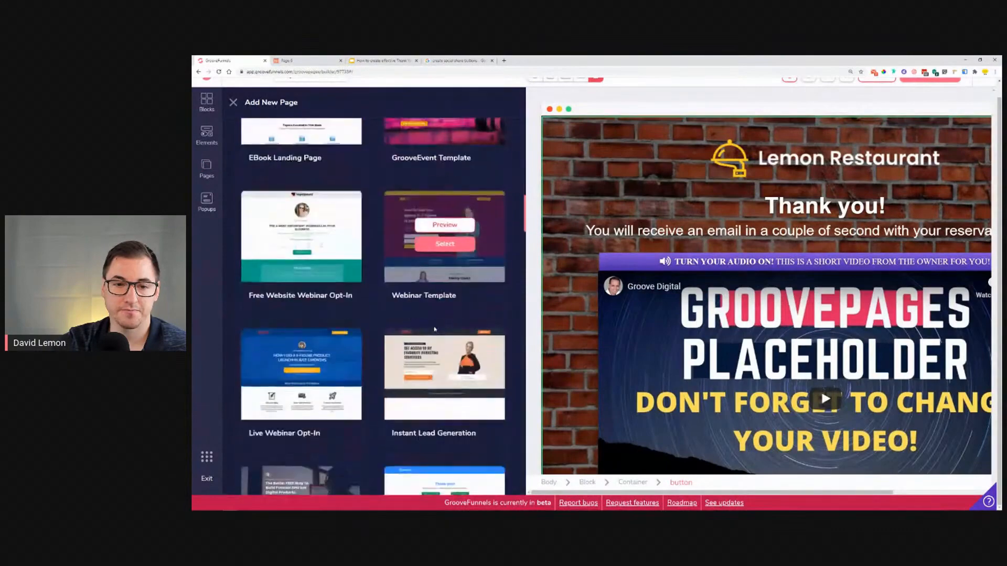
{"action": "left_click", "coordinate": [460, 382]}
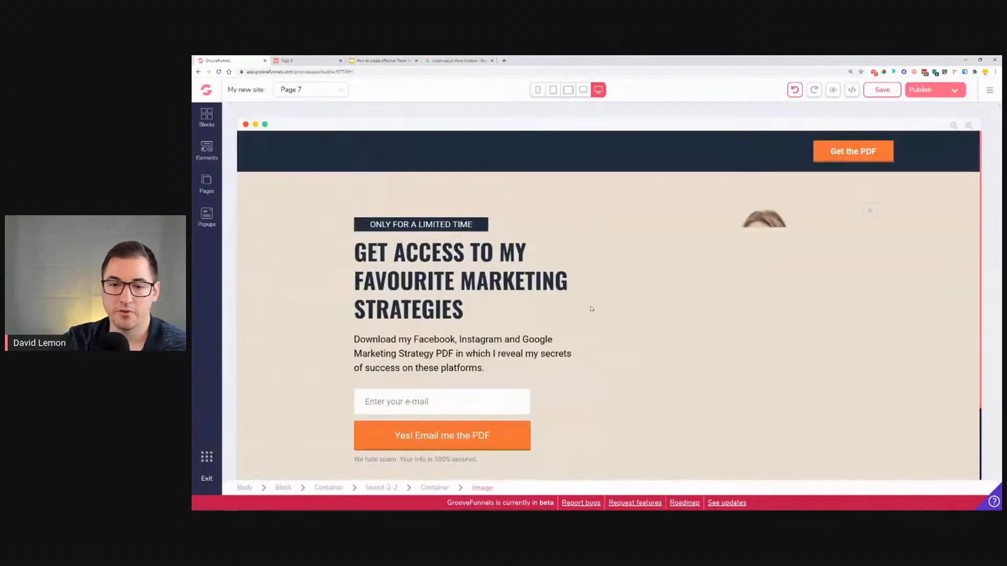
Step: Inspect the configuration of the Yes! Email me the PDF form submit button
{"action": "scroll", "coordinate": [591, 309], "scroll_direction": "down", "scroll_amount": 3}
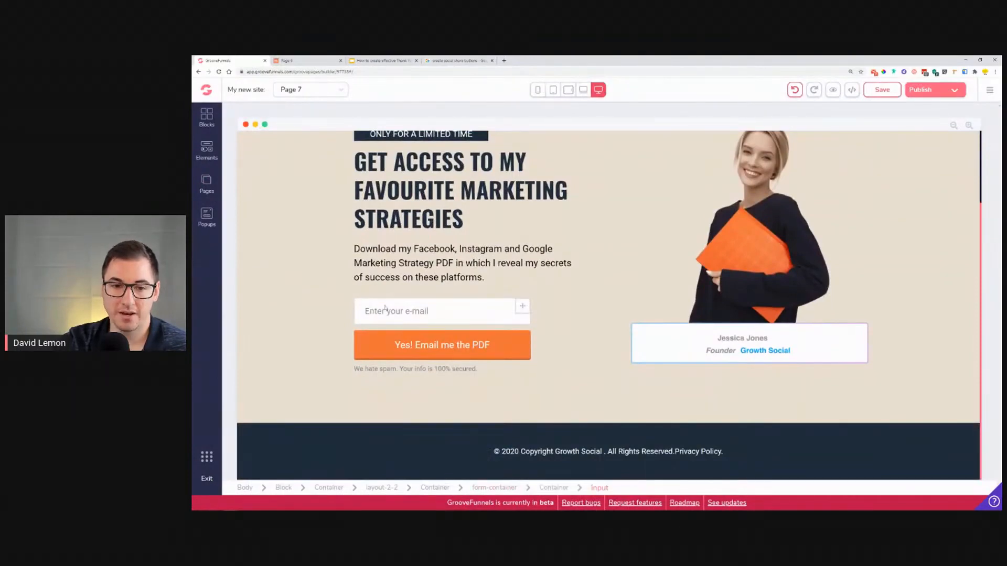
{"action": "left_click", "coordinate": [397, 344]}
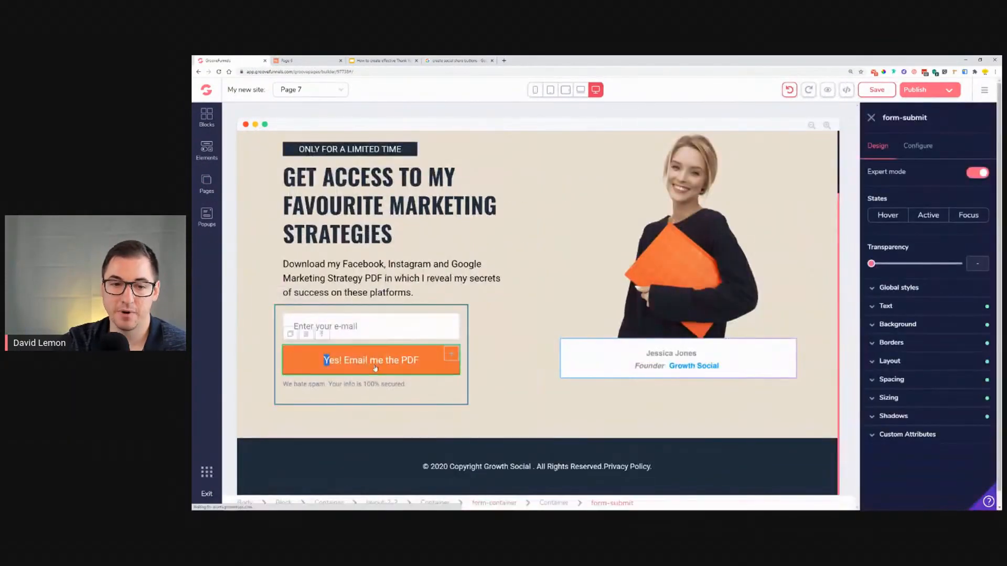
{"action": "left_click", "coordinate": [919, 147]}
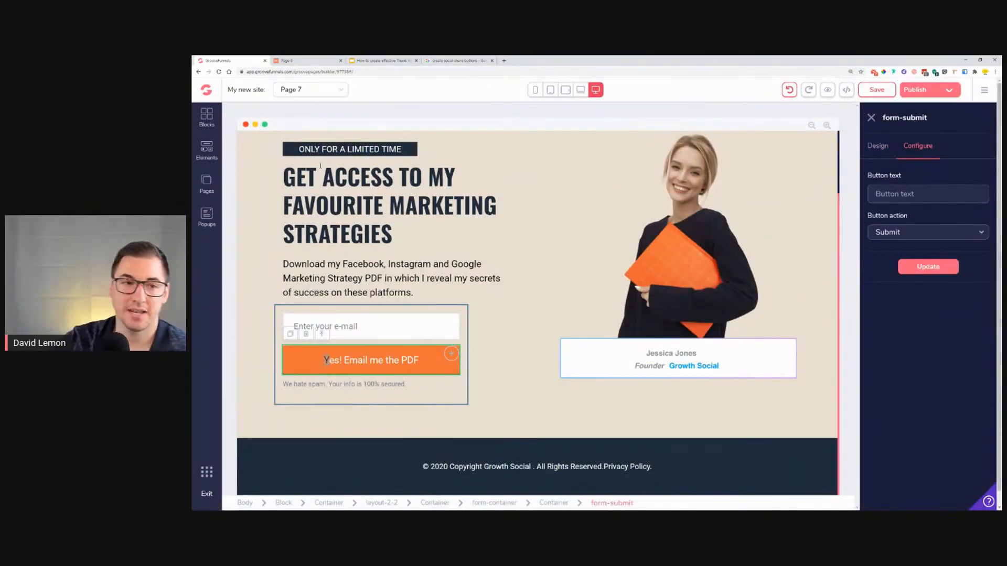
Step: Add a Solid Button and a Submit Button above the hero headline
{"action": "left_click", "coordinate": [208, 188]}
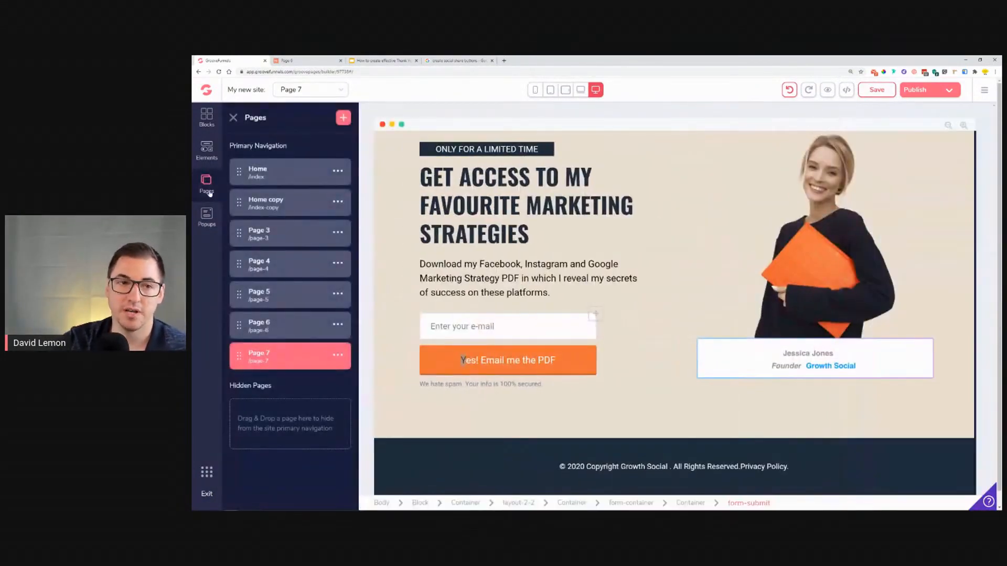
{"action": "left_click", "coordinate": [206, 154]}
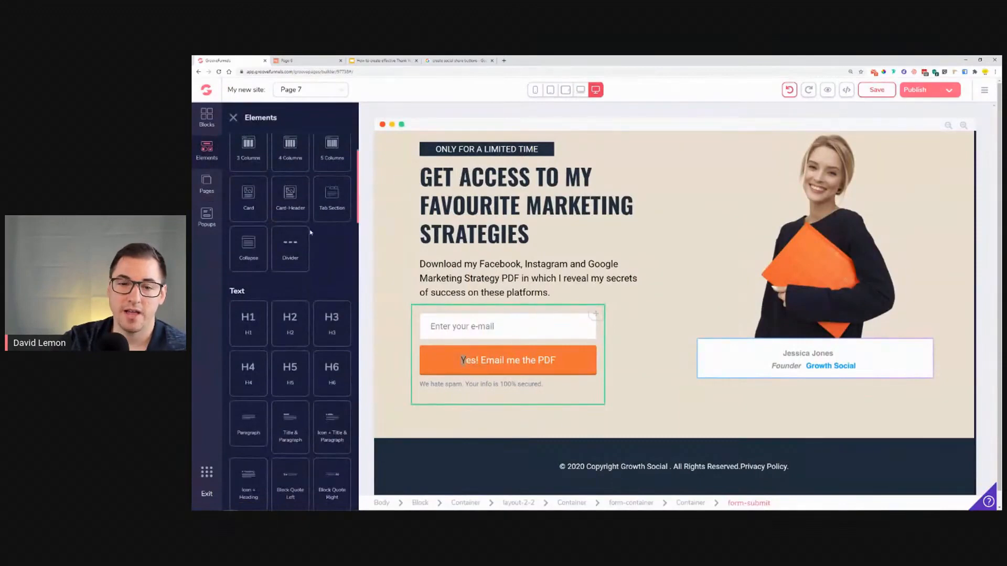
{"action": "scroll", "coordinate": [279, 231], "scroll_direction": "down", "scroll_amount": 3}
{"action": "scroll", "coordinate": [279, 232], "scroll_direction": "down", "scroll_amount": 7}
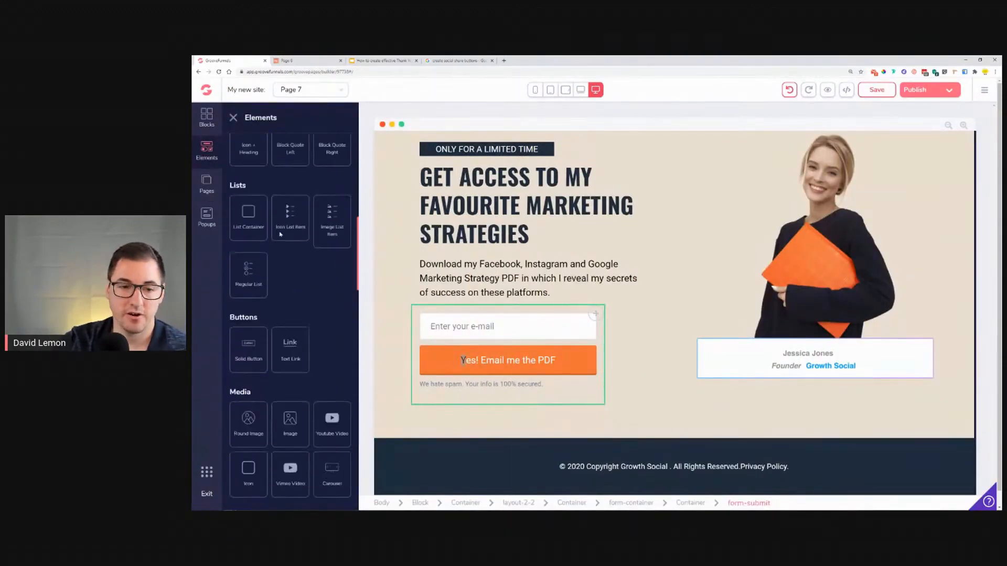
{"action": "left_click_drag", "start_coordinate": [232, 221], "coordinate": [438, 177]}
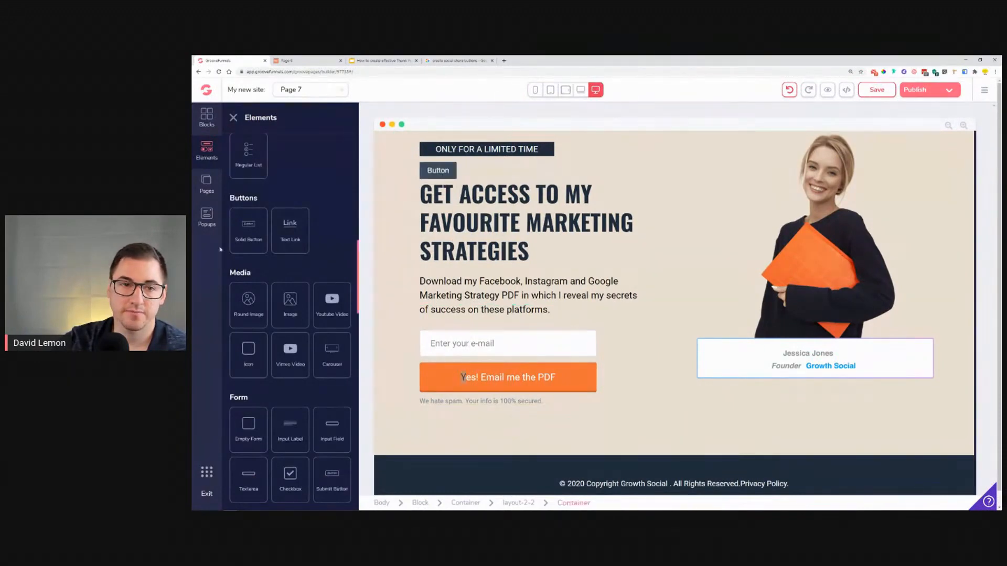
{"action": "scroll", "coordinate": [324, 277], "scroll_direction": "down", "scroll_amount": 5}
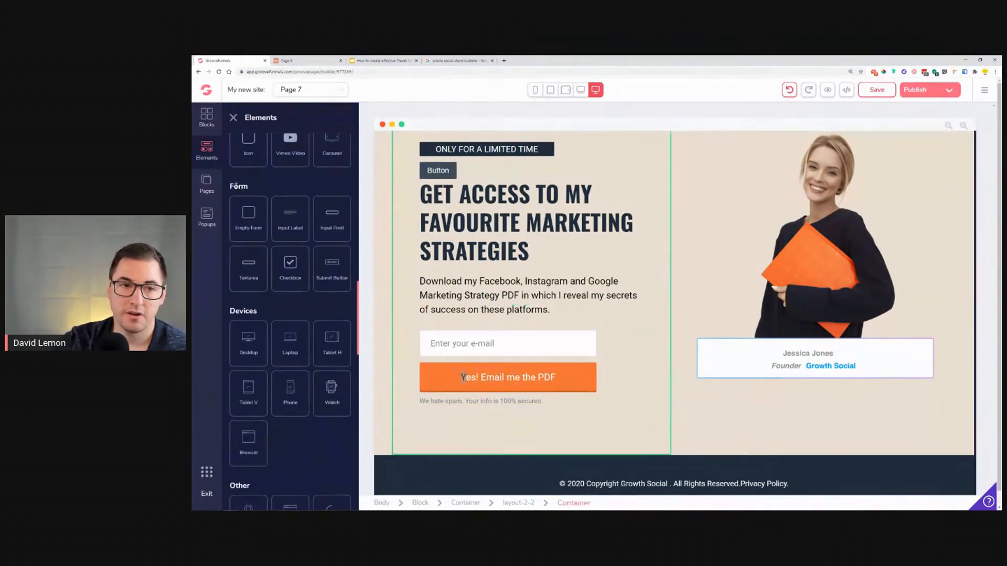
{"action": "left_click_drag", "start_coordinate": [230, 188], "coordinate": [254, 189]}
{"action": "left_click_drag", "start_coordinate": [330, 276], "coordinate": [474, 172]}
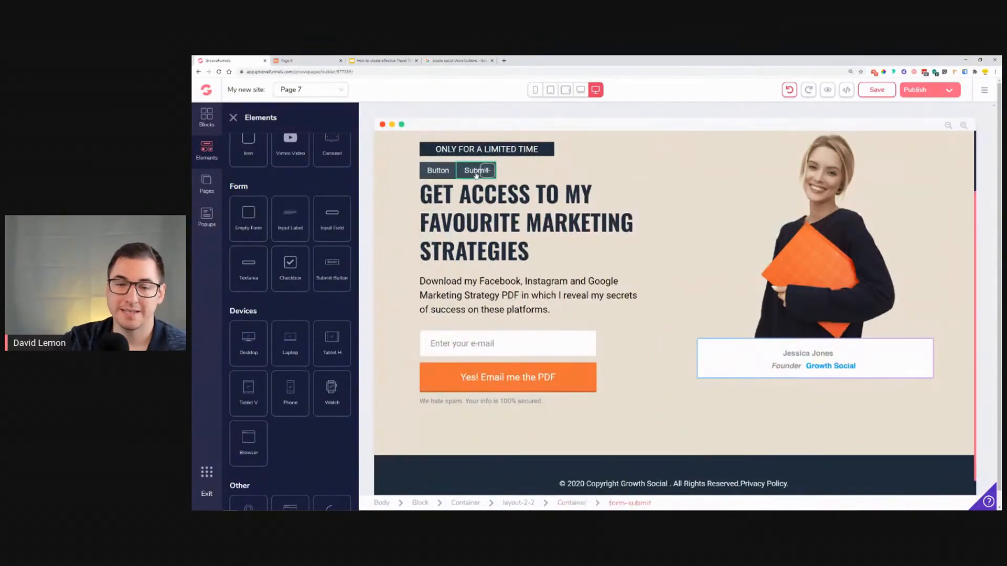
Step: Inspect the button action options of the newly added Submit button
{"action": "left_click", "coordinate": [476, 172]}
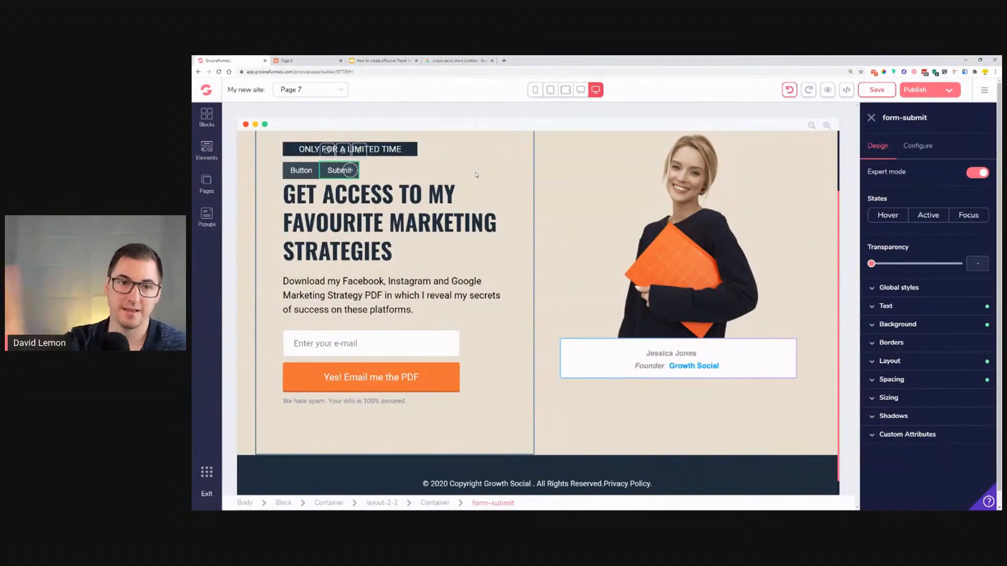
{"action": "left_click", "coordinate": [306, 171]}
{"action": "left_click", "coordinate": [342, 172]}
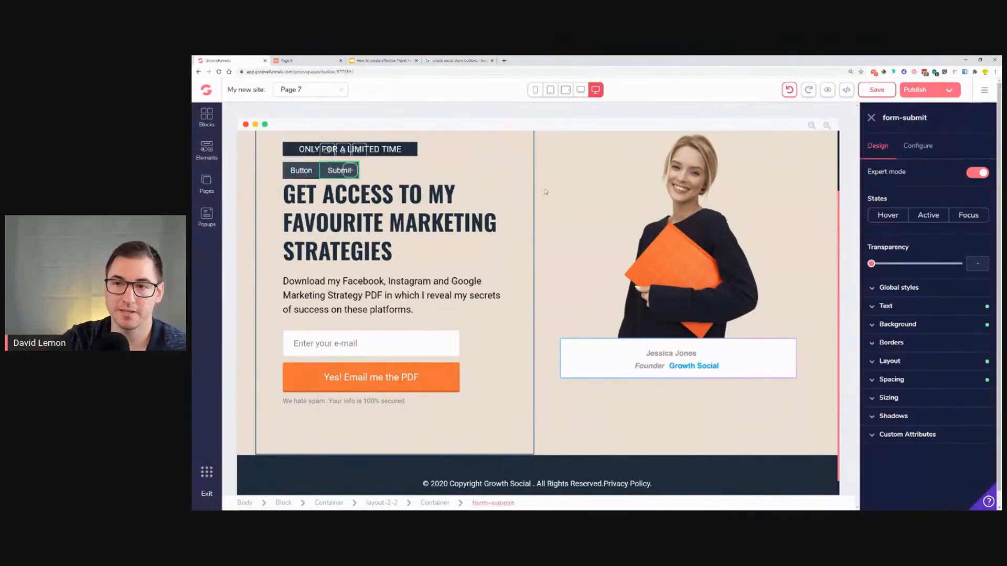
{"action": "left_click", "coordinate": [917, 148]}
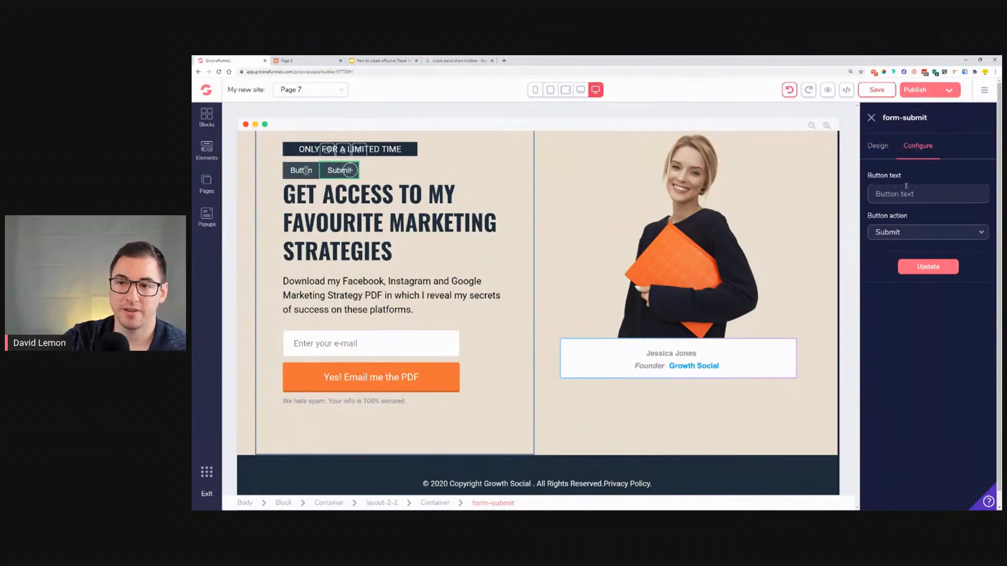
{"action": "left_click", "coordinate": [910, 235]}
{"action": "left_click", "coordinate": [913, 249]}
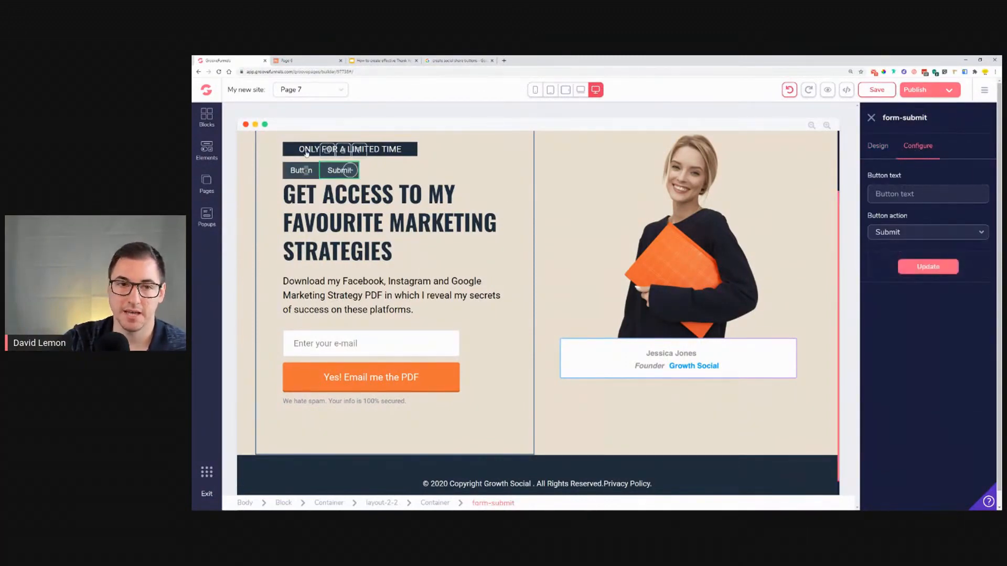
Step: Check the added plain button's Link To options and delete the button
{"action": "left_click", "coordinate": [322, 180]}
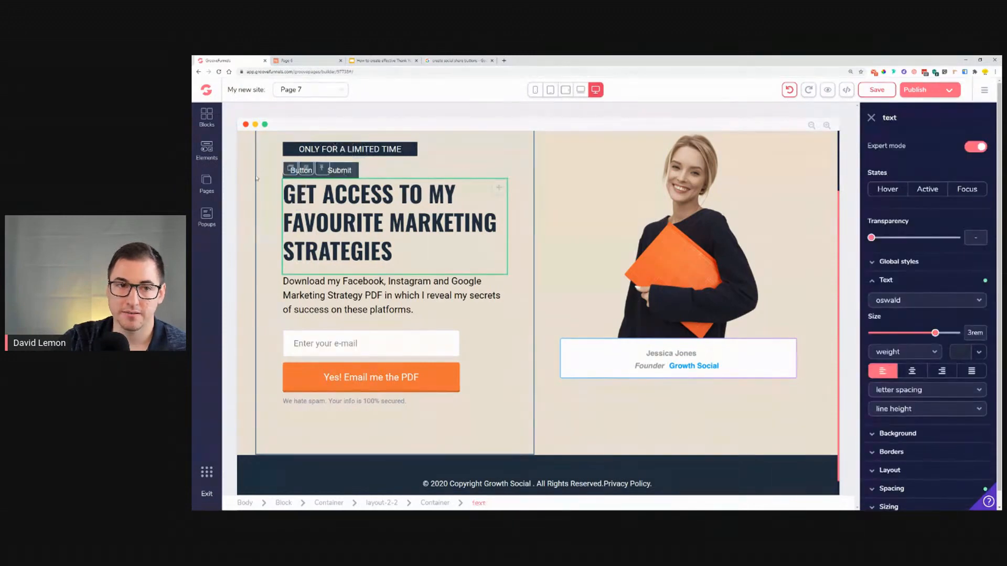
{"action": "left_click", "coordinate": [256, 179]}
{"action": "left_click", "coordinate": [305, 177]}
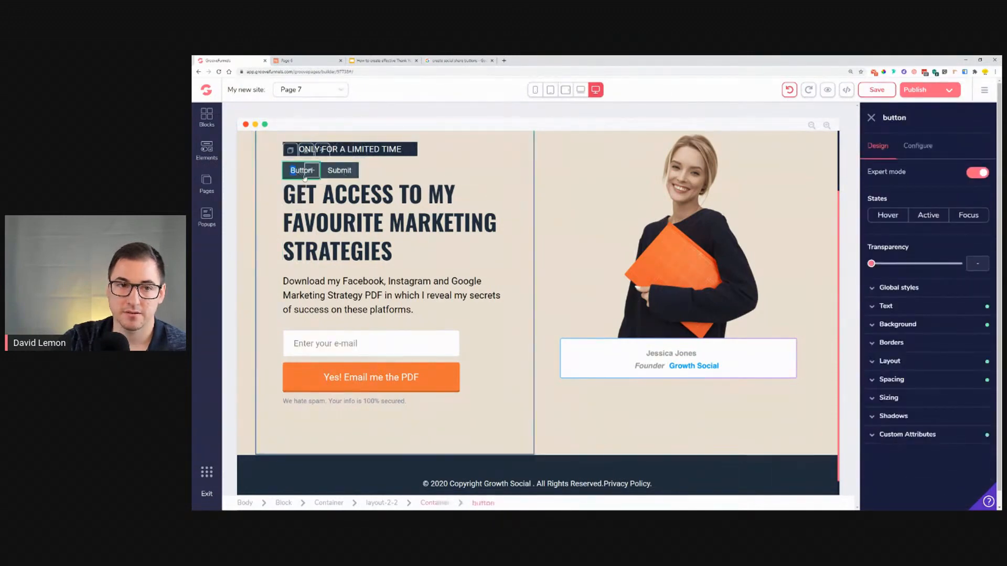
{"action": "left_click", "coordinate": [918, 146]}
{"action": "left_click", "coordinate": [896, 234]}
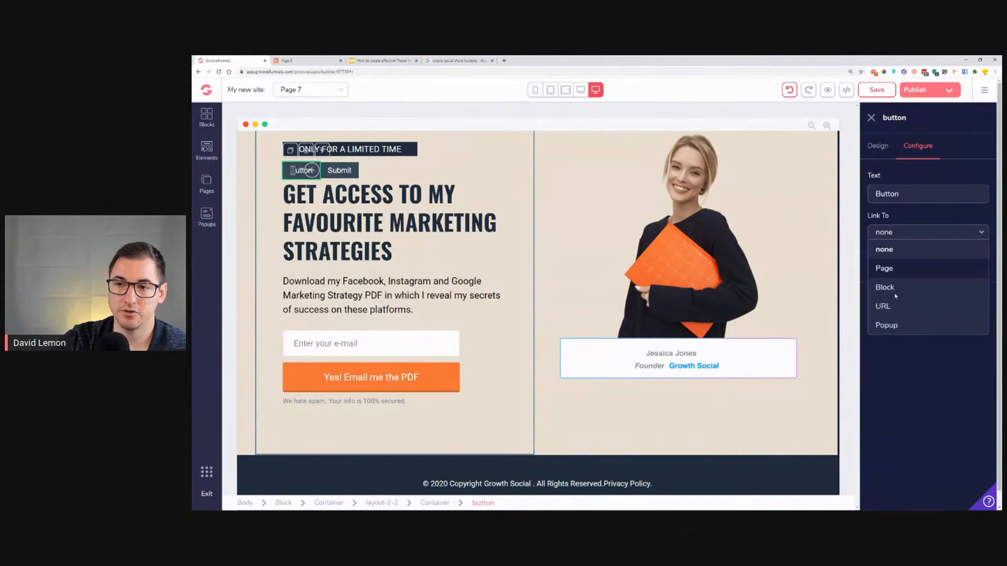
{"action": "left_click", "coordinate": [920, 215]}
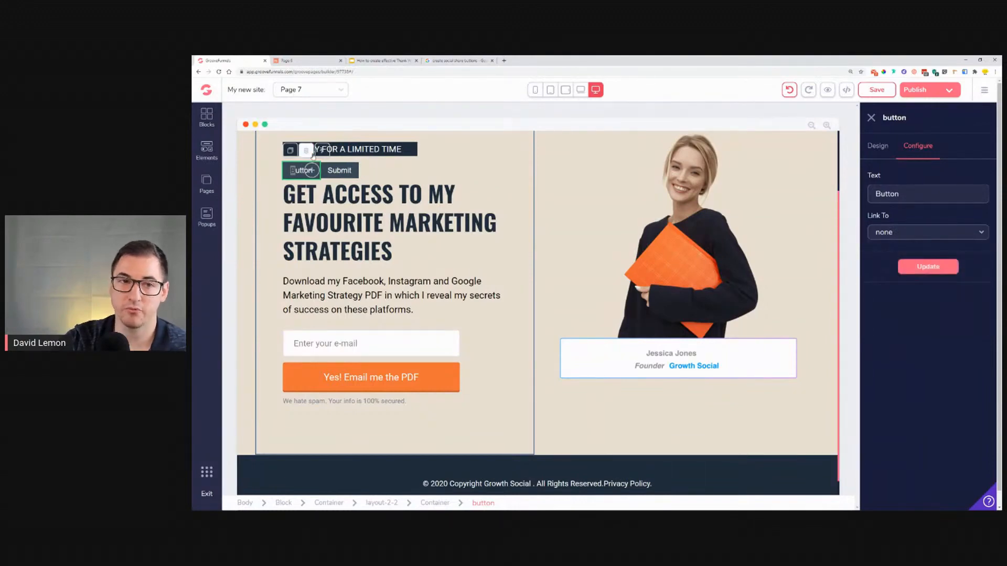
{"action": "left_click", "coordinate": [362, 178]}
{"action": "left_click", "coordinate": [617, 309]}
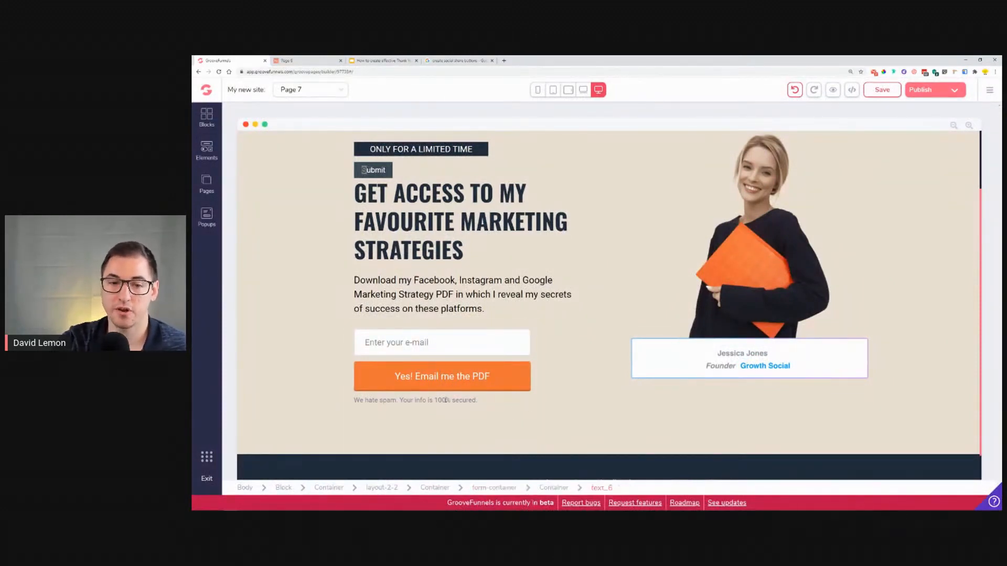
Step: Delete the remaining Submit button above the headline
{"action": "scroll", "coordinate": [696, 348], "scroll_direction": "down", "scroll_amount": 1}
{"action": "scroll", "coordinate": [696, 348], "scroll_direction": "up", "scroll_amount": 3}
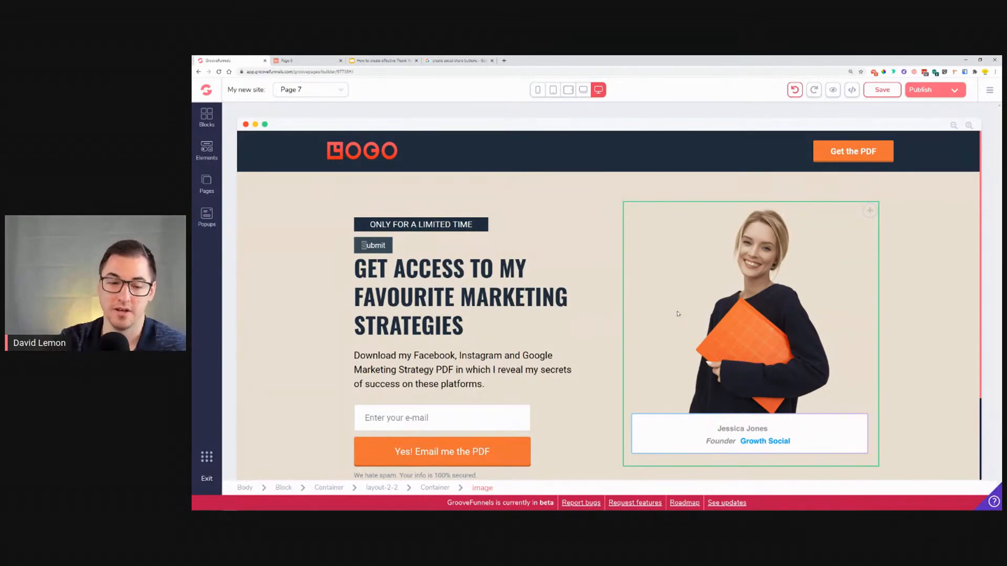
{"action": "left_click", "coordinate": [373, 245]}
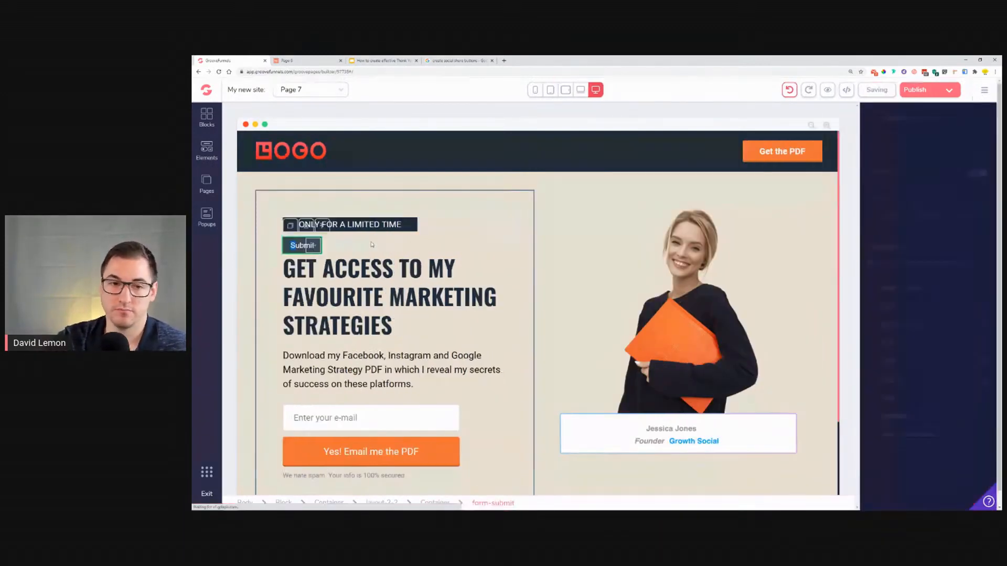
{"action": "left_click", "coordinate": [306, 224]}
{"action": "left_click", "coordinate": [615, 309]}
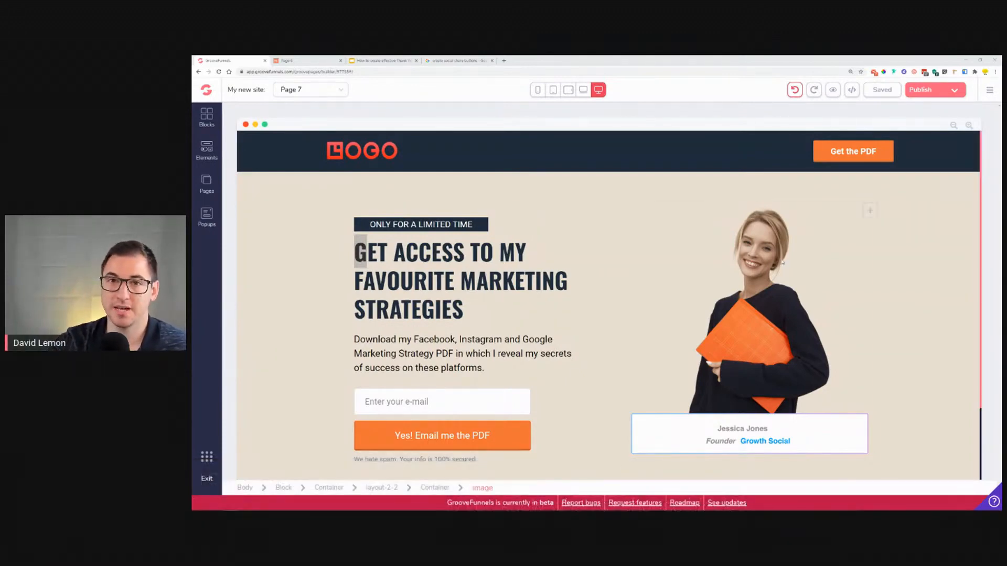
Step: Reduce the hero block's padding to about 0.75rem
{"action": "left_click", "coordinate": [268, 241]}
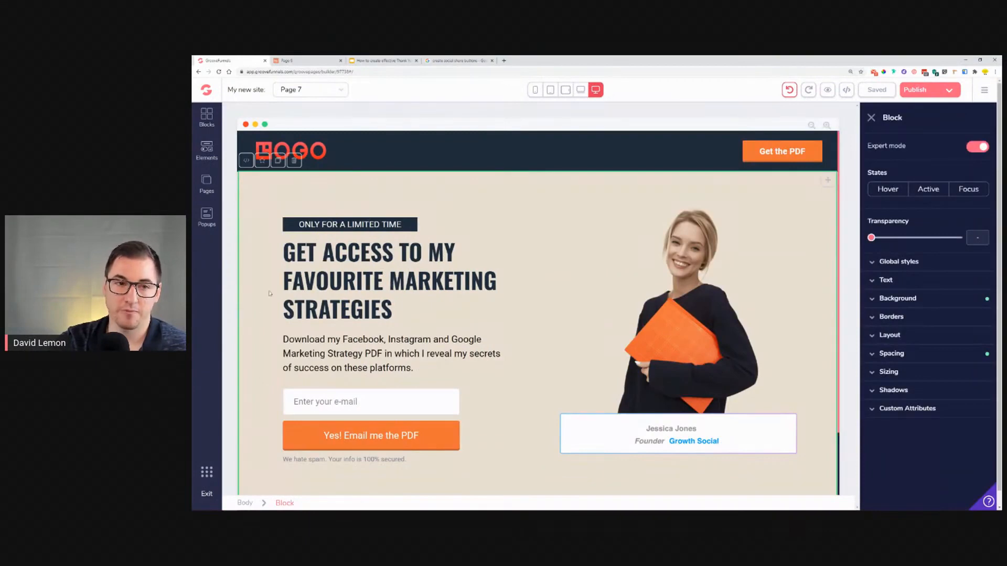
{"action": "left_click", "coordinate": [479, 317]}
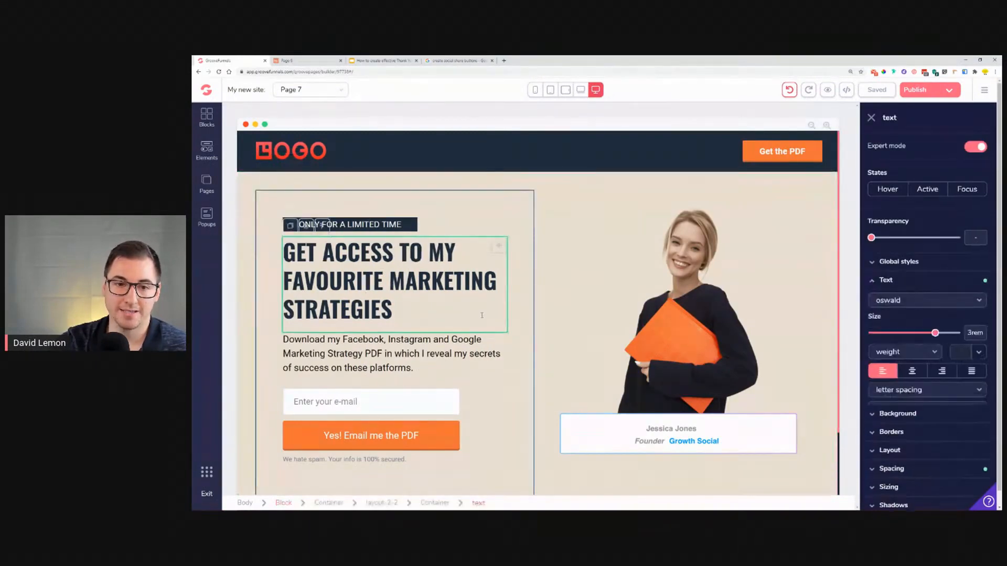
{"action": "left_click", "coordinate": [527, 214]}
{"action": "left_click", "coordinate": [614, 209]}
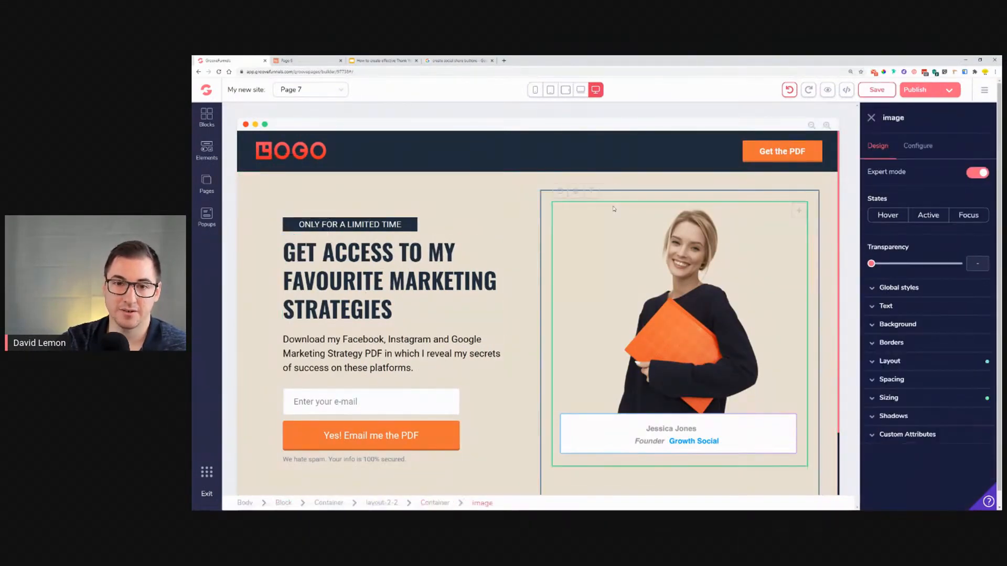
{"action": "left_click", "coordinate": [546, 200]}
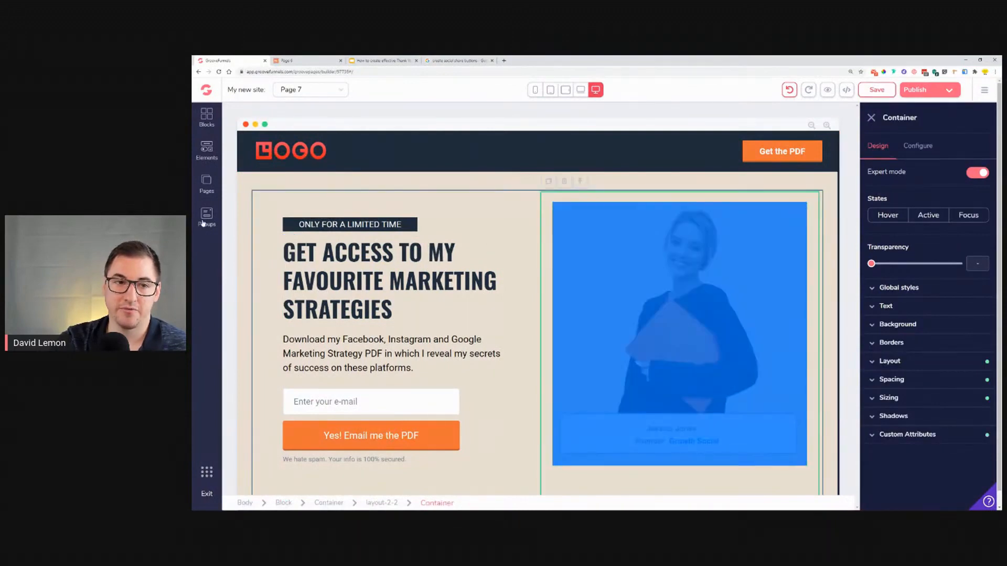
{"action": "left_click", "coordinate": [242, 210]}
{"action": "left_click", "coordinate": [923, 355]}
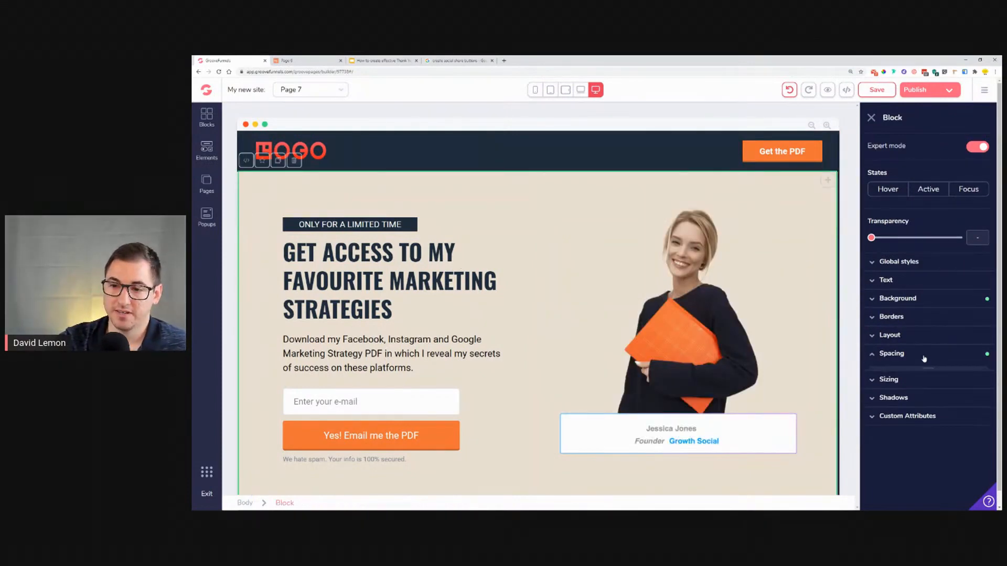
{"action": "left_click", "coordinate": [926, 394]}
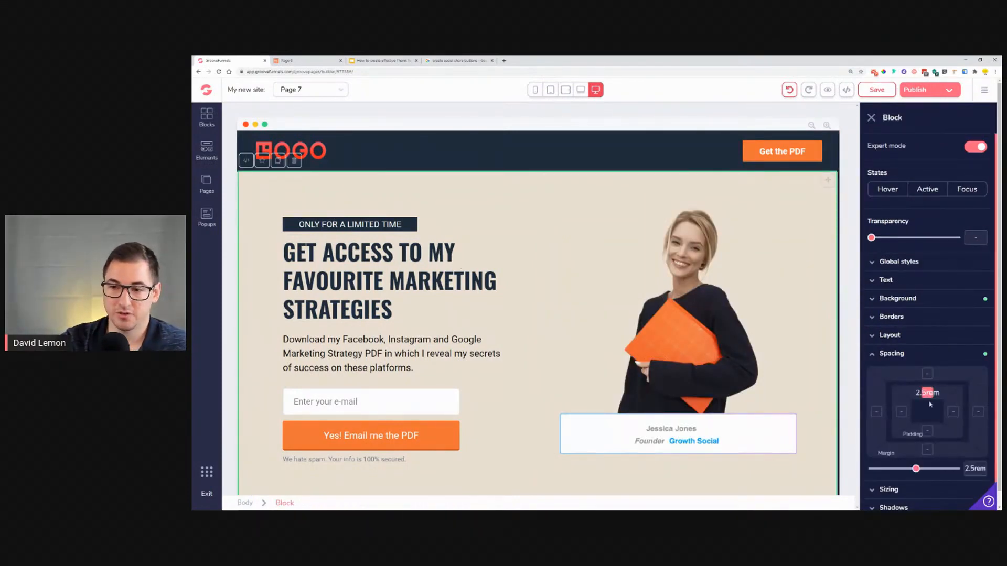
{"action": "left_click_drag", "start_coordinate": [920, 468], "coordinate": [887, 469]}
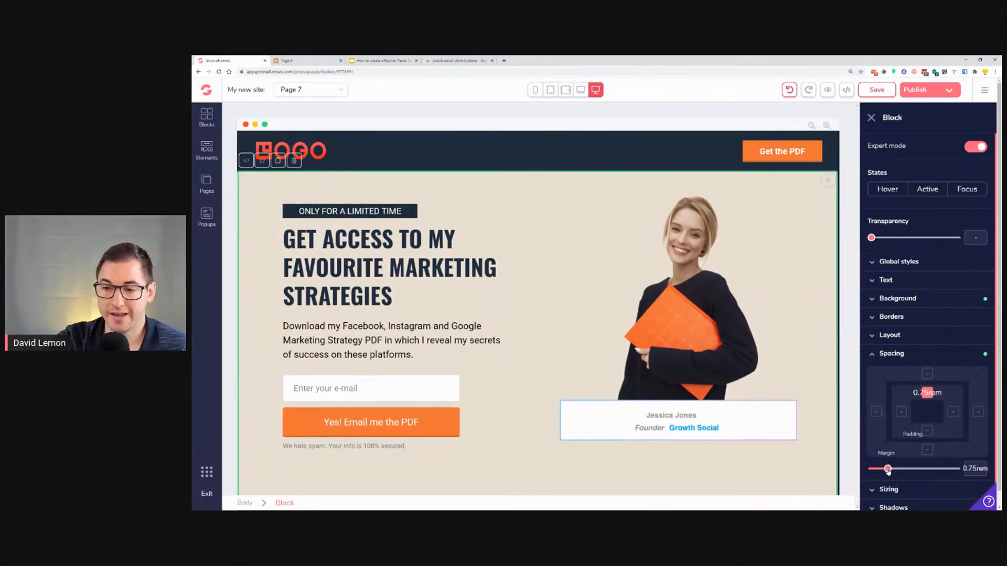
{"action": "left_click_drag", "start_coordinate": [887, 469], "coordinate": [884, 469]}
{"action": "left_click", "coordinate": [402, 214]}
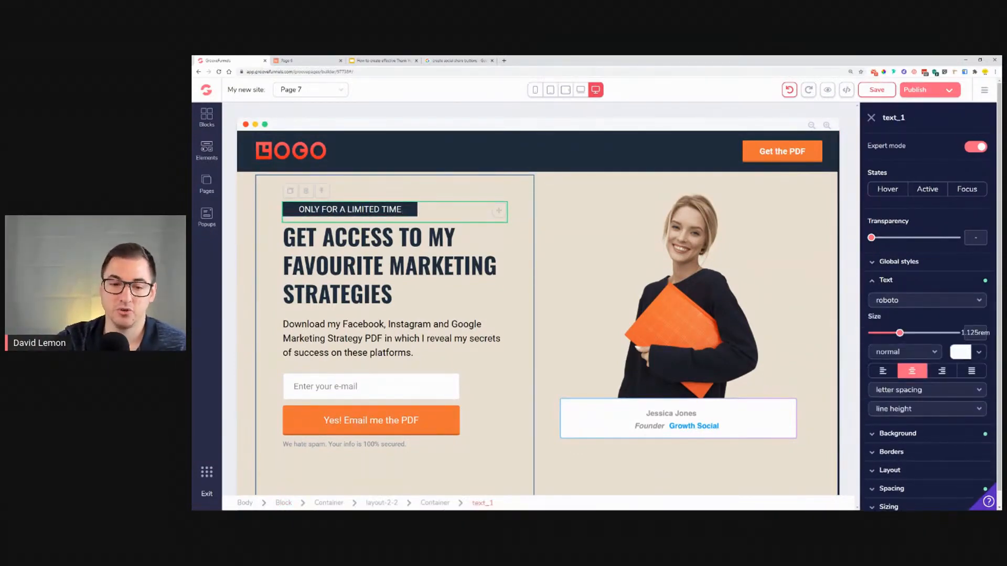
Step: Inspect the spacing settings of the left column container holding the headline
{"action": "left_click", "coordinate": [373, 190]}
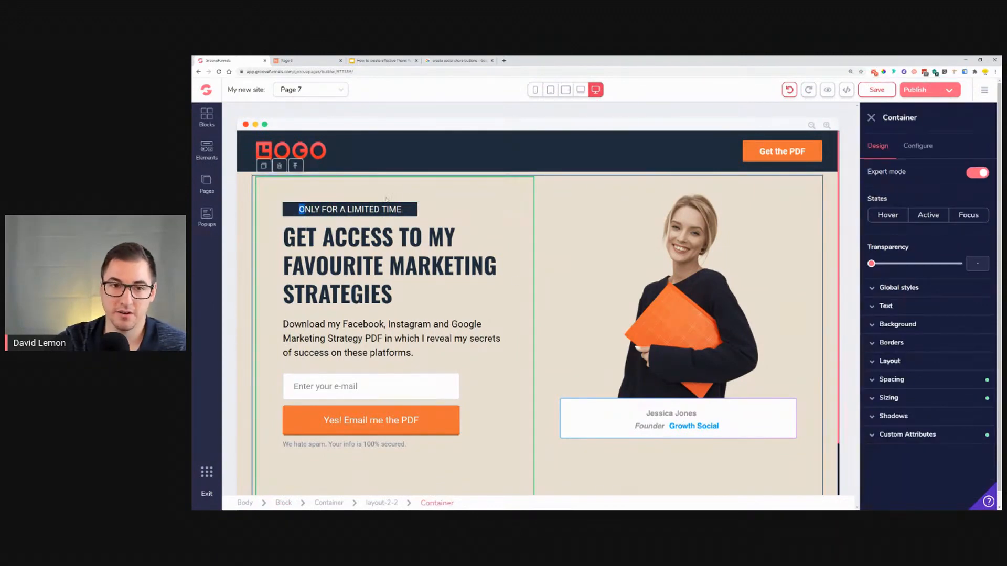
{"action": "left_click", "coordinate": [912, 381]}
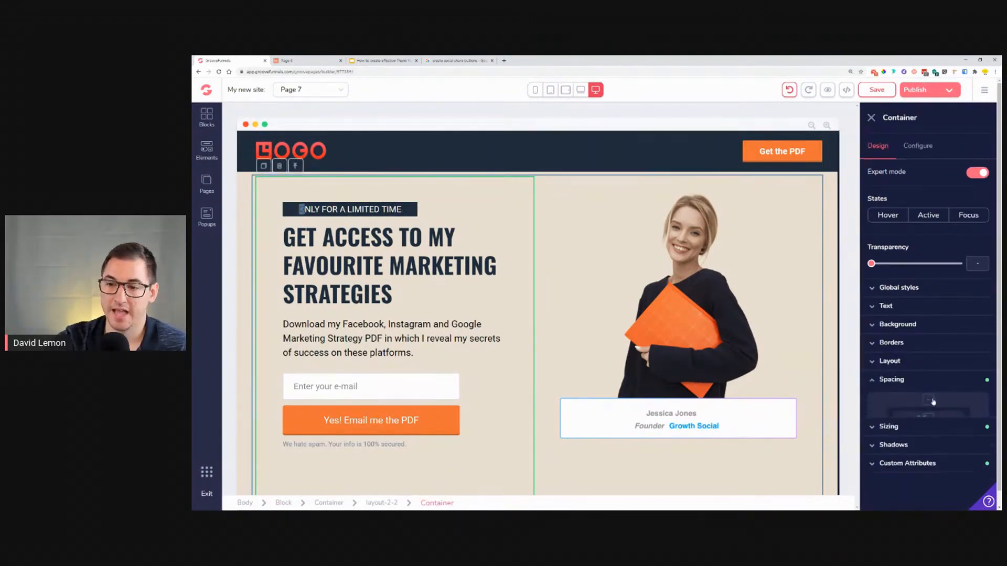
{"action": "mouse_move", "coordinate": [924, 495]}
{"action": "left_mouse_down"}
{"action": "mouse_move", "coordinate": [883, 495]}
{"action": "mouse_move", "coordinate": [921, 498]}
{"action": "left_mouse_up"}
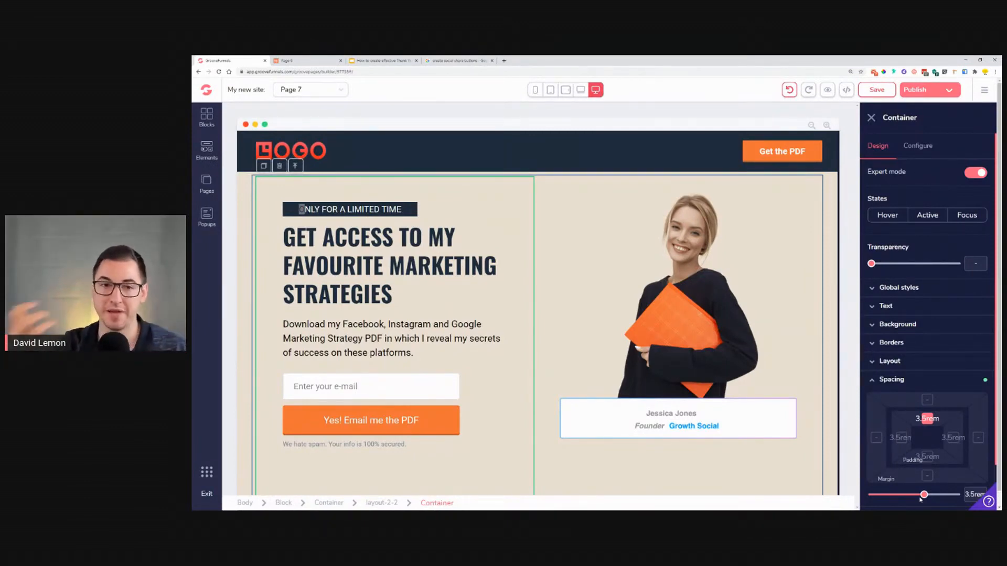
{"action": "left_click", "coordinate": [886, 383]}
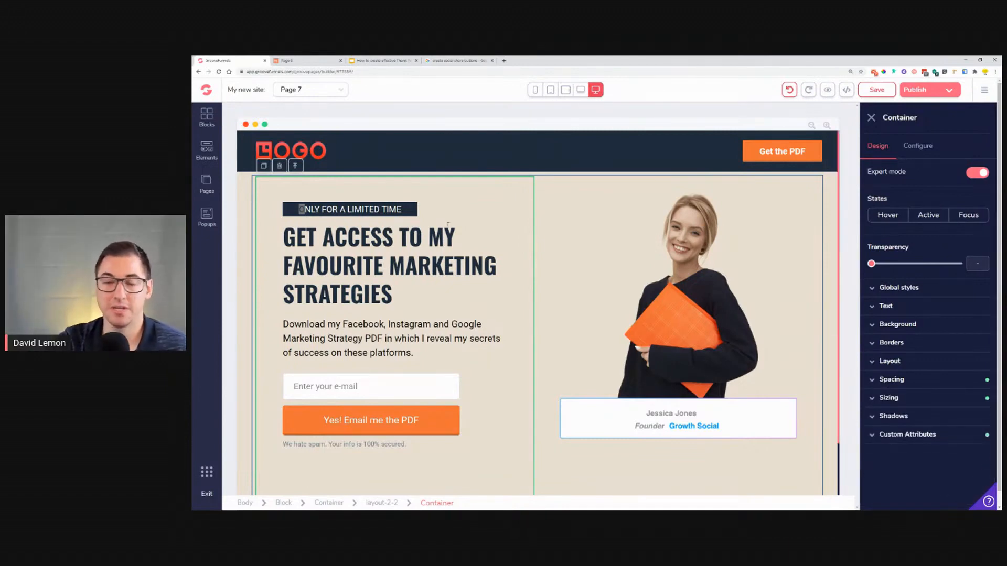
Step: Try giving the hero block a negative top margin of -3rem
{"action": "left_click", "coordinate": [538, 258]}
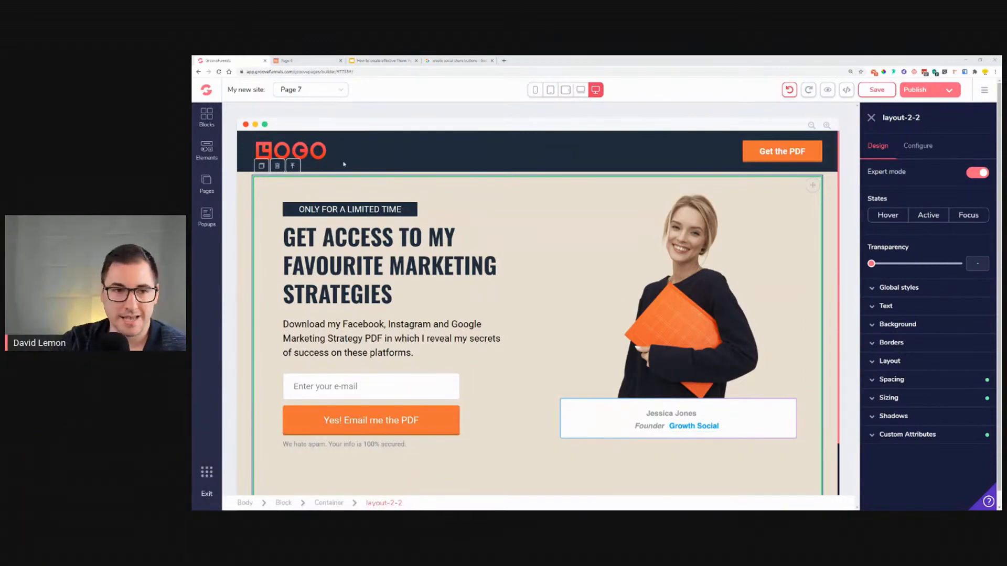
{"action": "left_click", "coordinate": [247, 195]}
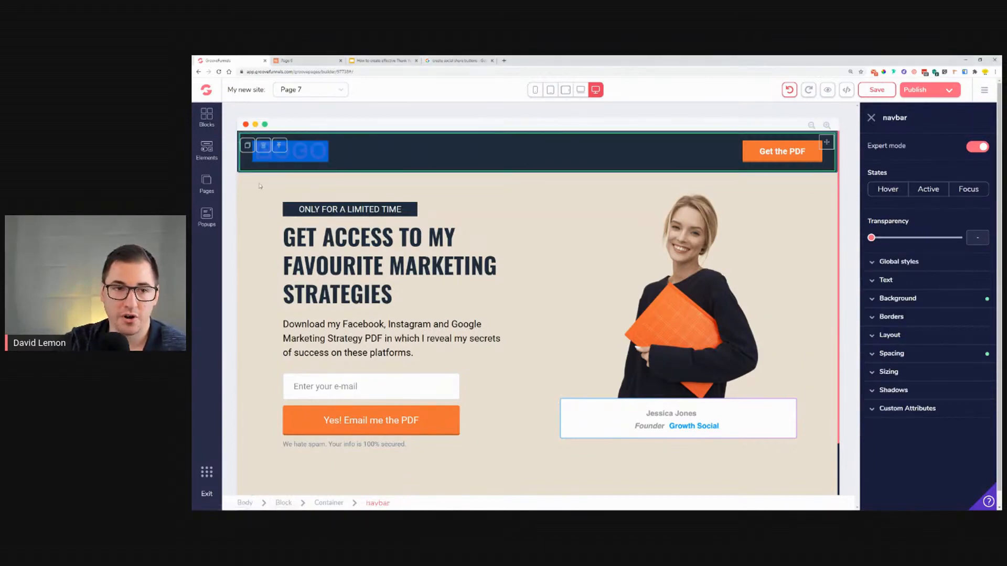
{"action": "left_click", "coordinate": [934, 356]}
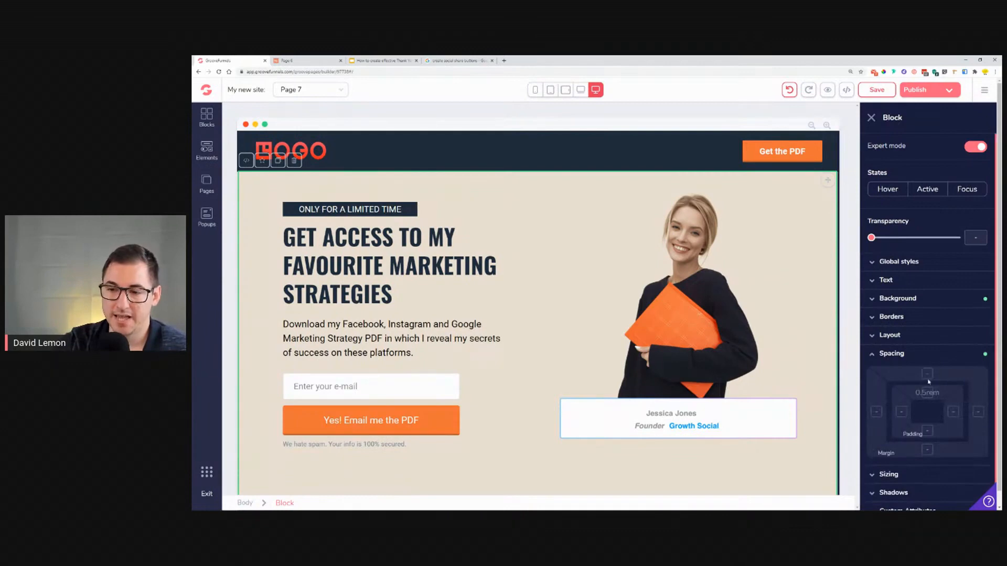
{"action": "left_click", "coordinate": [928, 374]}
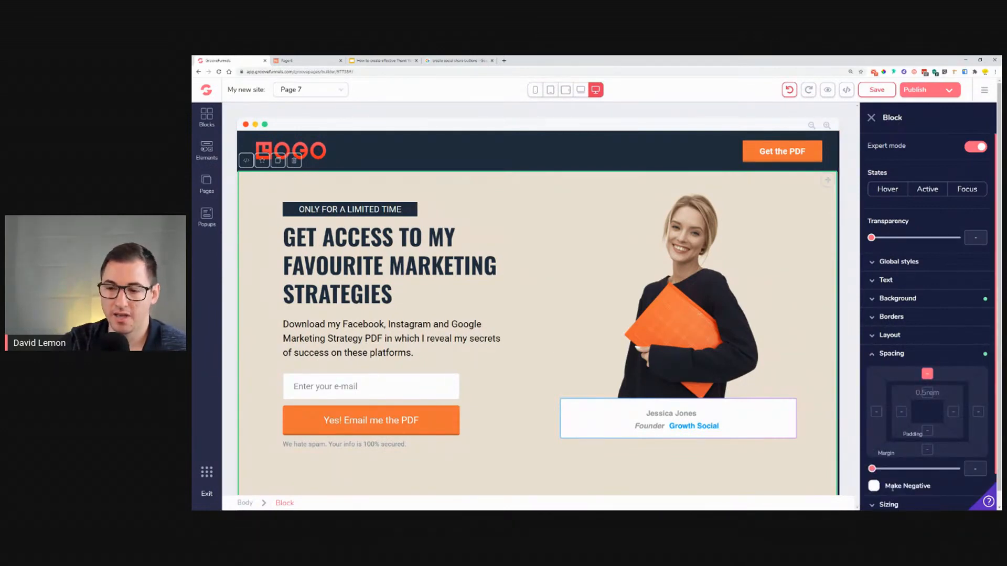
{"action": "left_click", "coordinate": [874, 486]}
{"action": "left_click_drag", "start_coordinate": [873, 471], "coordinate": [918, 469]}
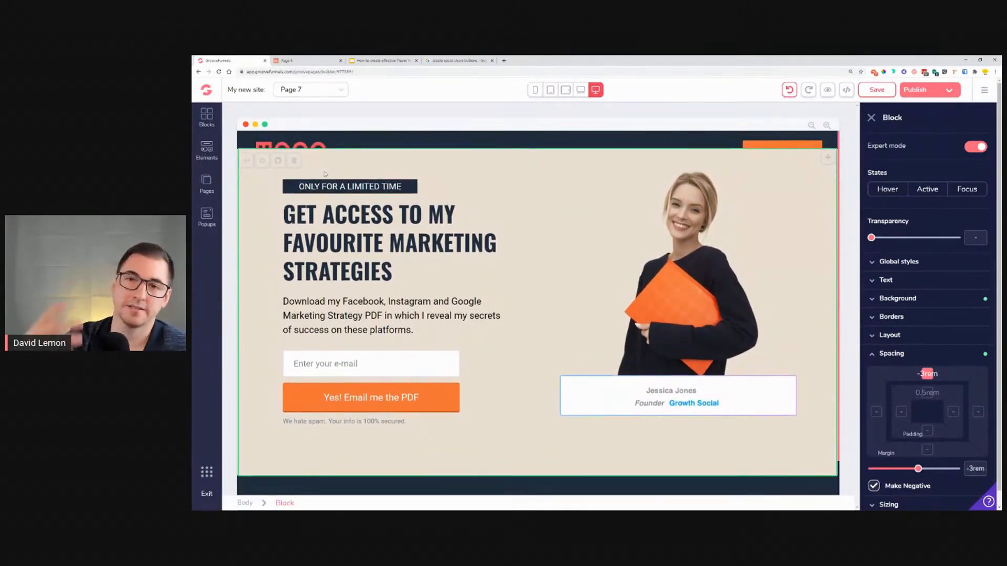
{"action": "scroll", "coordinate": [327, 281], "scroll_direction": "down", "scroll_amount": 3}
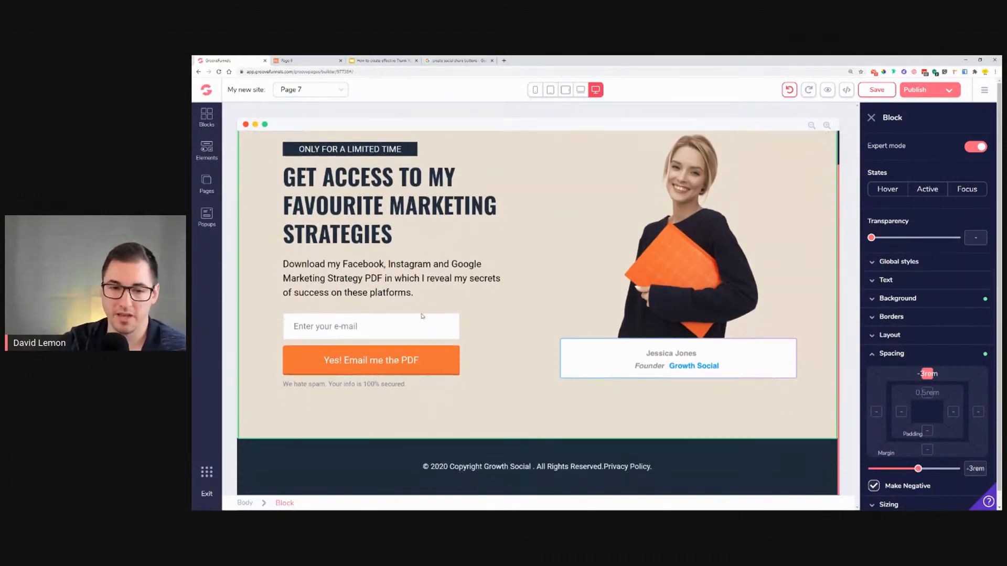
{"action": "left_click", "coordinate": [890, 474]}
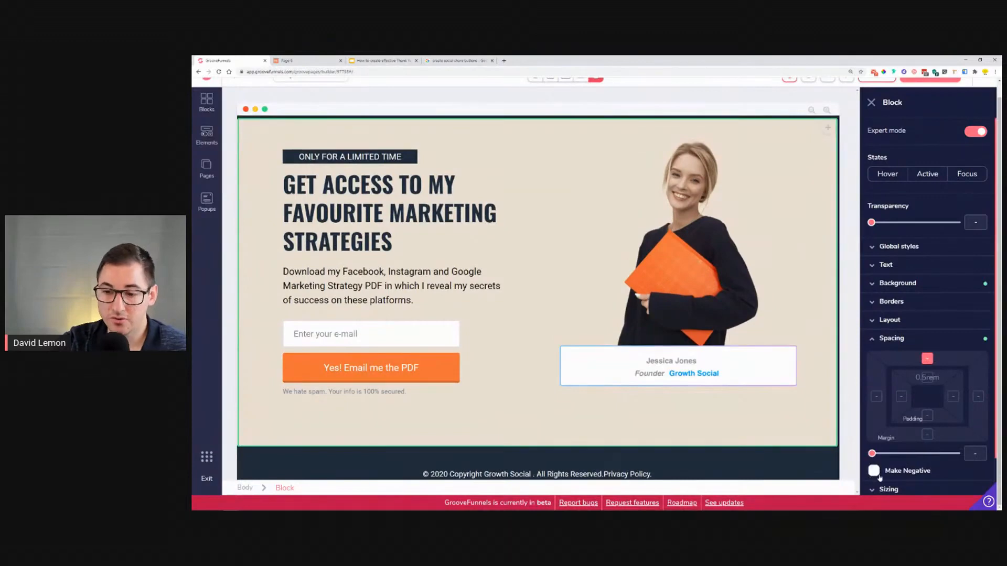
Step: Set the 'ONLY FOR A LIMITED TIME' label's bottom margin to a negative -1rem
{"action": "scroll", "coordinate": [428, 278], "scroll_direction": "up", "scroll_amount": 2}
{"action": "scroll", "coordinate": [424, 262], "scroll_direction": "up", "scroll_amount": 1}
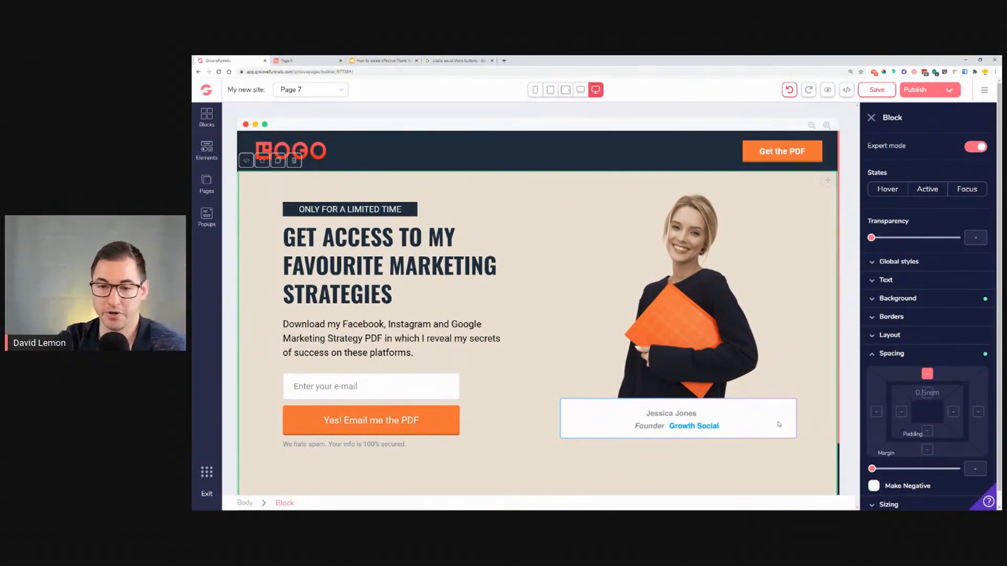
{"action": "left_click", "coordinate": [371, 207]}
{"action": "left_click", "coordinate": [892, 280]}
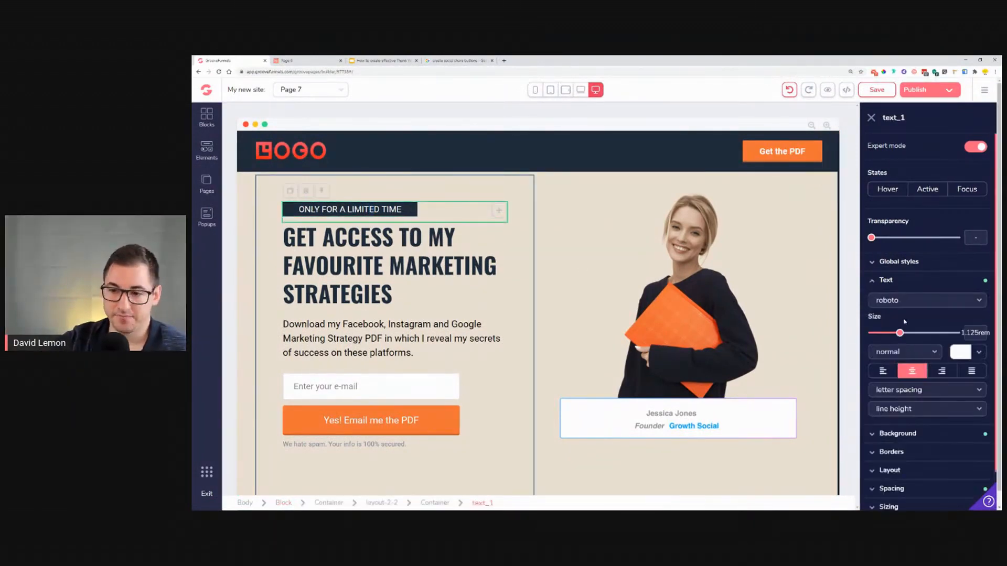
{"action": "scroll", "coordinate": [928, 340], "scroll_direction": "down", "scroll_amount": 1}
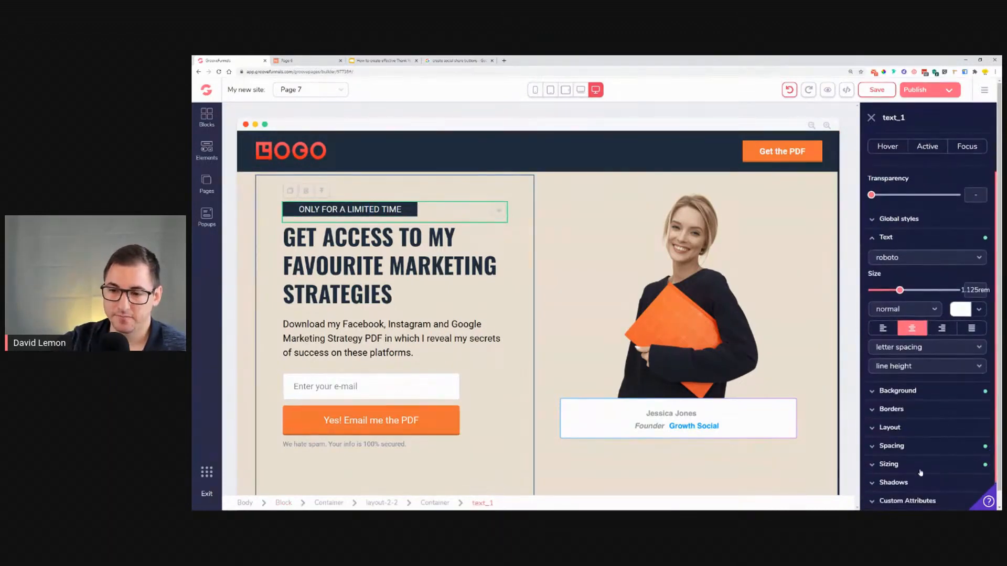
{"action": "left_click", "coordinate": [913, 447]}
{"action": "scroll", "coordinate": [923, 443], "scroll_direction": "down", "scroll_amount": 3}
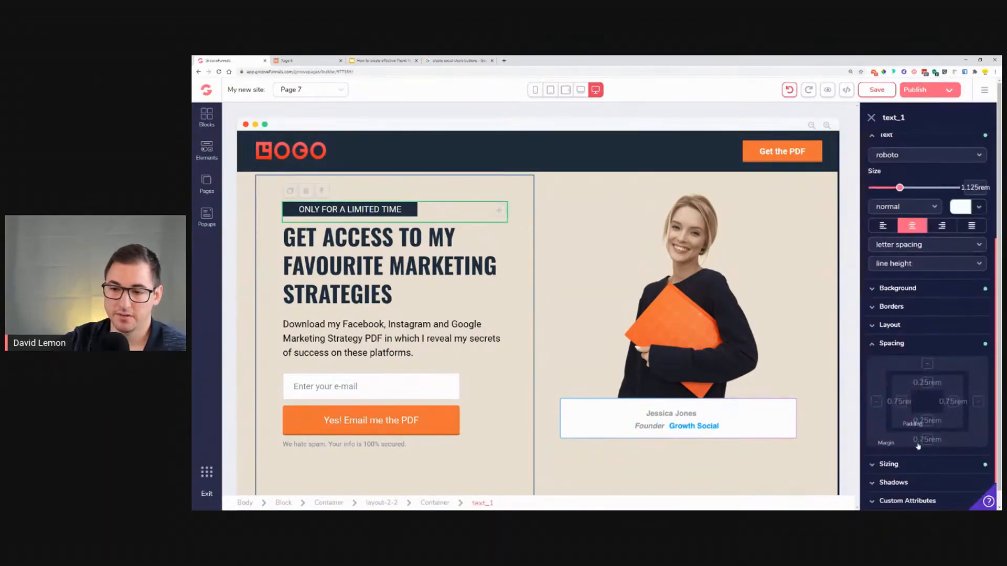
{"action": "left_click", "coordinate": [927, 440]}
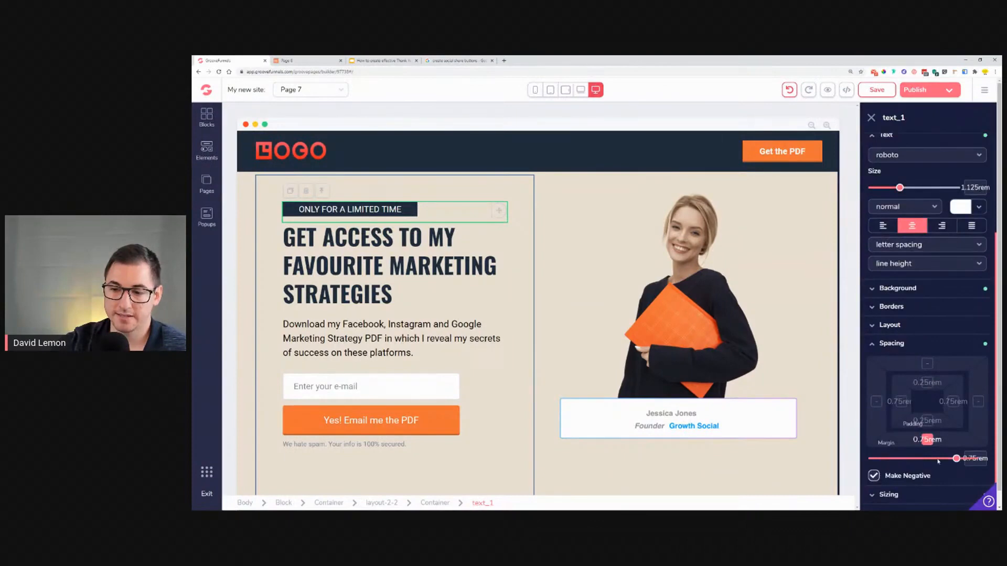
{"action": "left_click_drag", "start_coordinate": [955, 459], "coordinate": [876, 459]}
{"action": "left_click", "coordinate": [874, 476]}
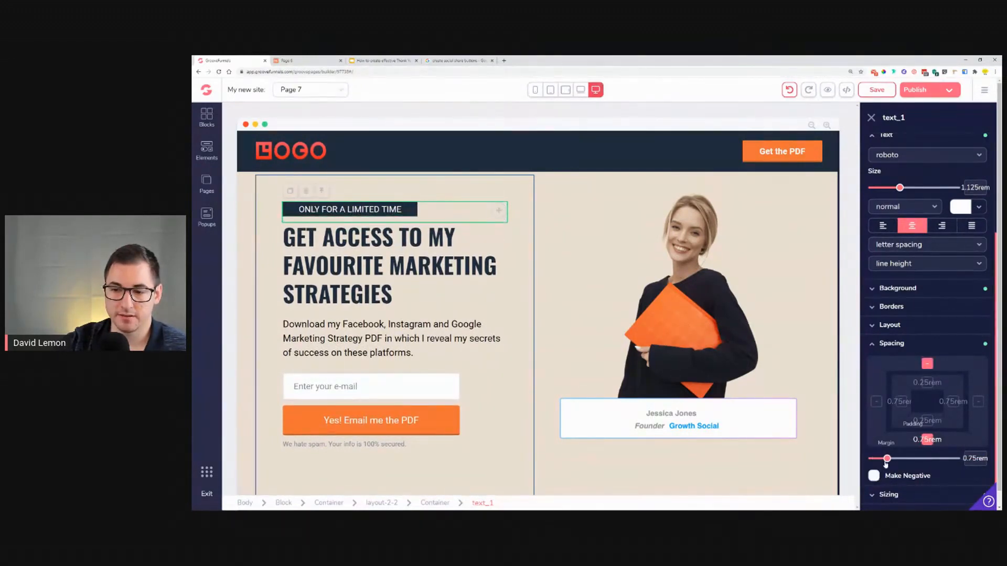
{"action": "mouse_move", "coordinate": [887, 459]}
{"action": "left_mouse_down"}
{"action": "mouse_move", "coordinate": [872, 461]}
{"action": "mouse_move", "coordinate": [902, 459]}
{"action": "mouse_move", "coordinate": [890, 461]}
{"action": "left_mouse_up"}
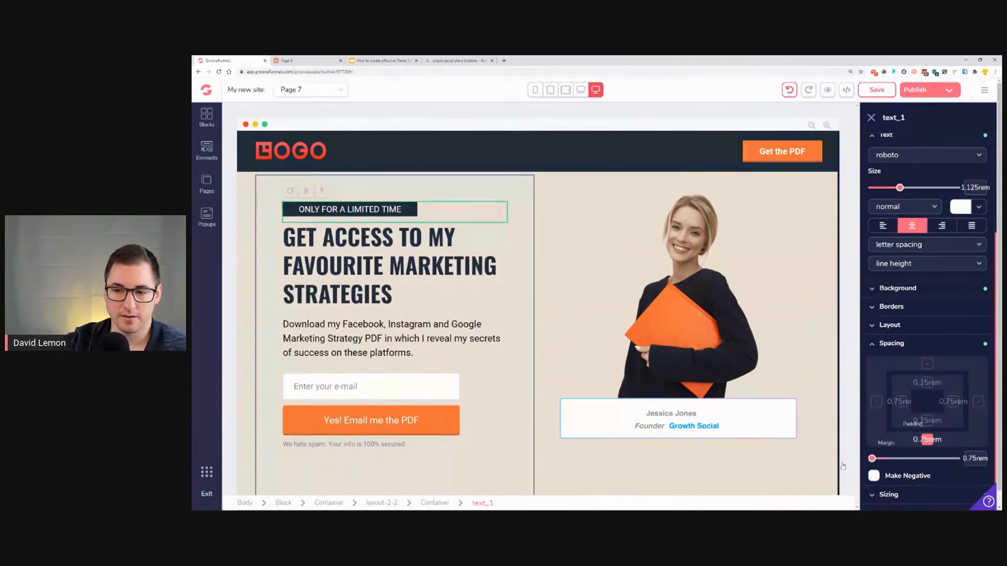
{"action": "left_click", "coordinate": [874, 476]}
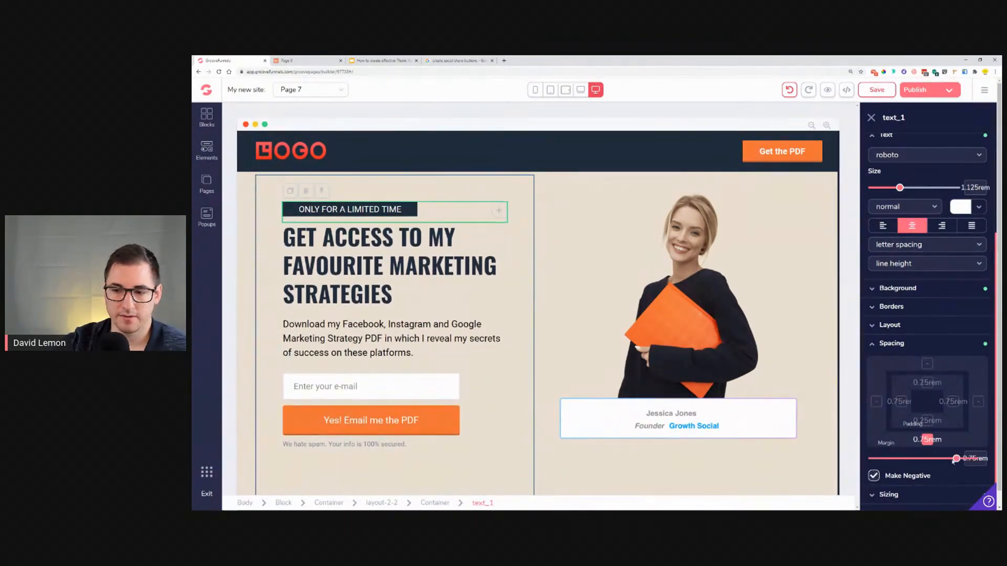
{"action": "left_click", "coordinate": [874, 477]}
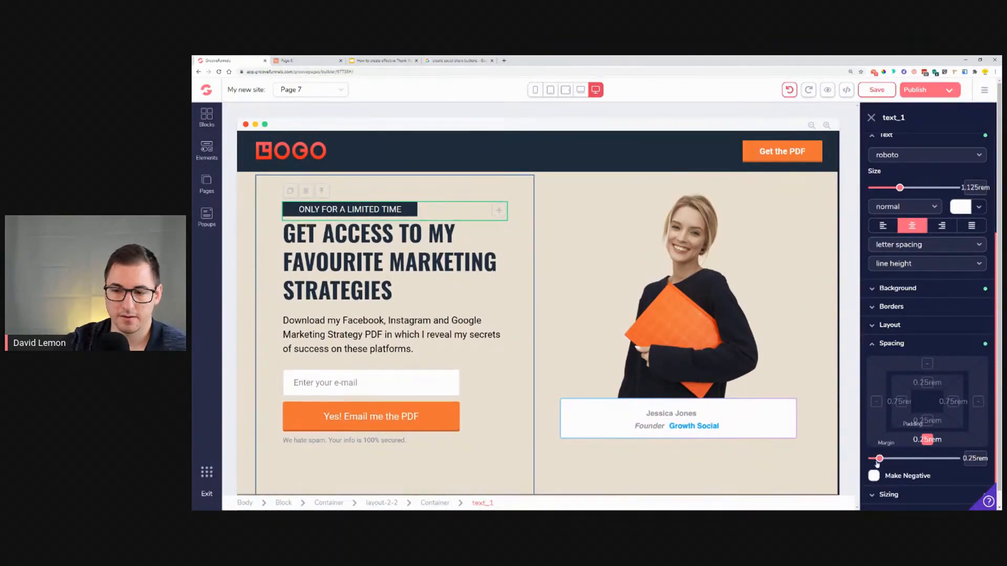
{"action": "left_click", "coordinate": [874, 475]}
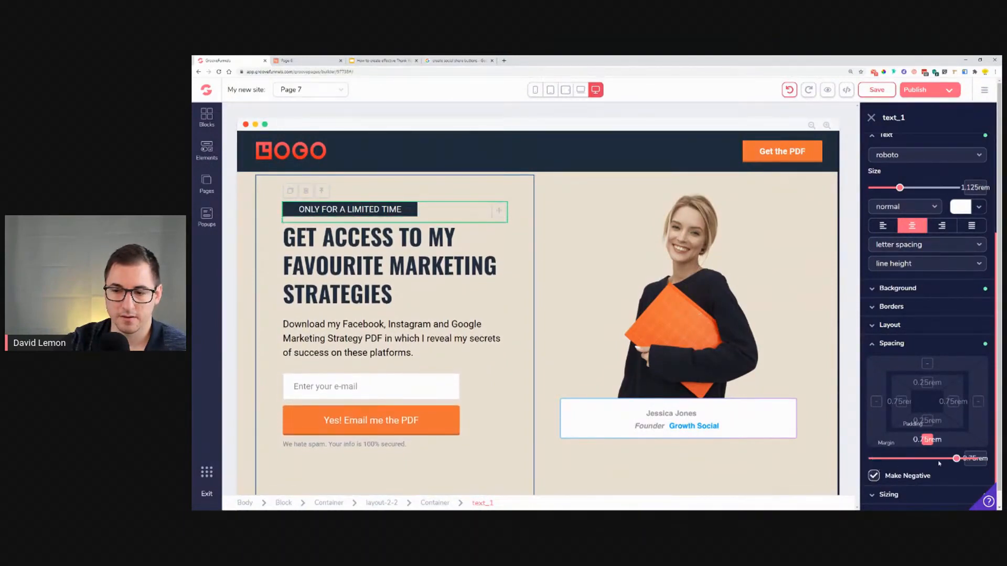
{"action": "left_click_drag", "start_coordinate": [954, 462], "coordinate": [888, 459]}
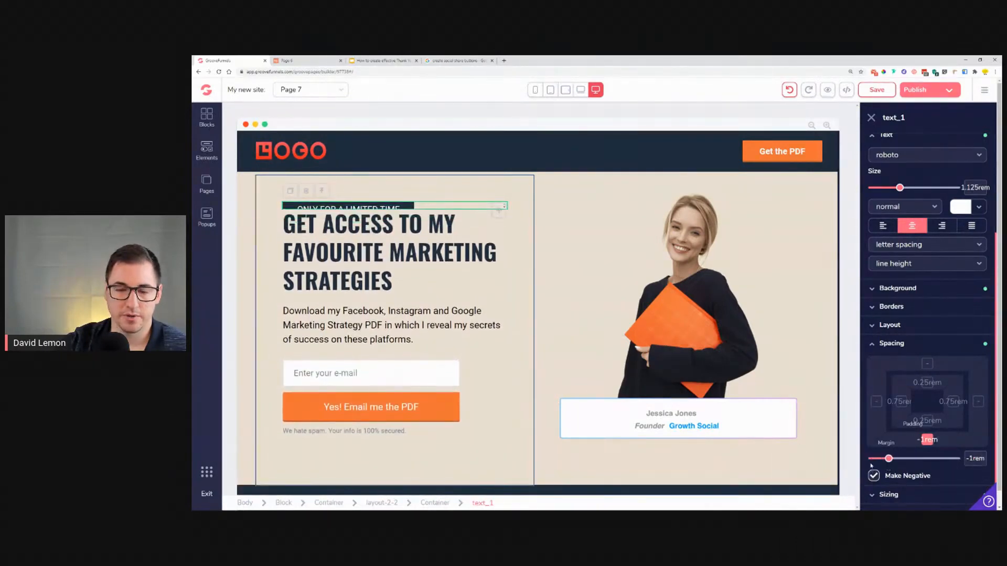
Step: Give the e-mail form container a negative top margin of -6rem
{"action": "scroll", "coordinate": [571, 299], "scroll_direction": "down", "scroll_amount": 1}
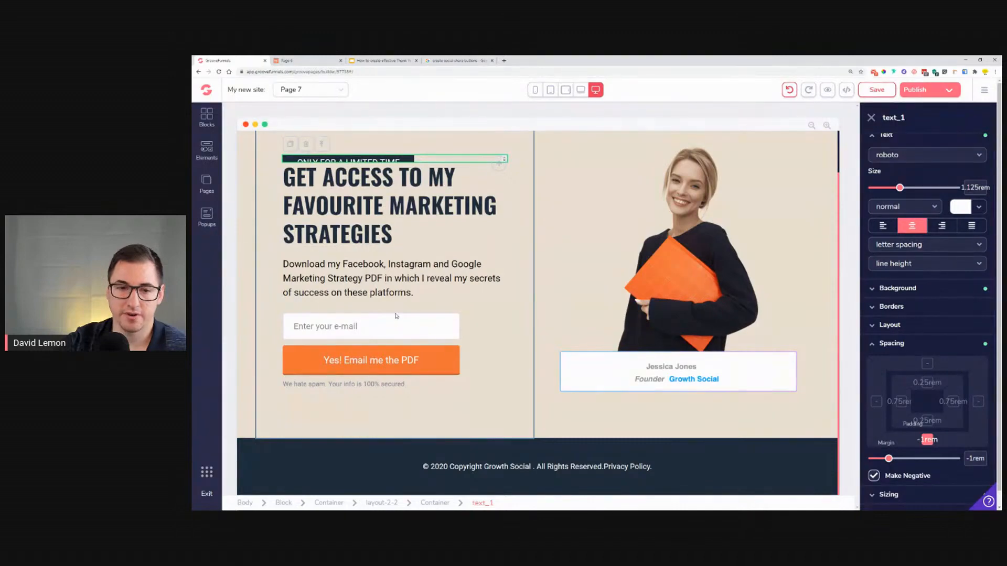
{"action": "left_click", "coordinate": [424, 326]}
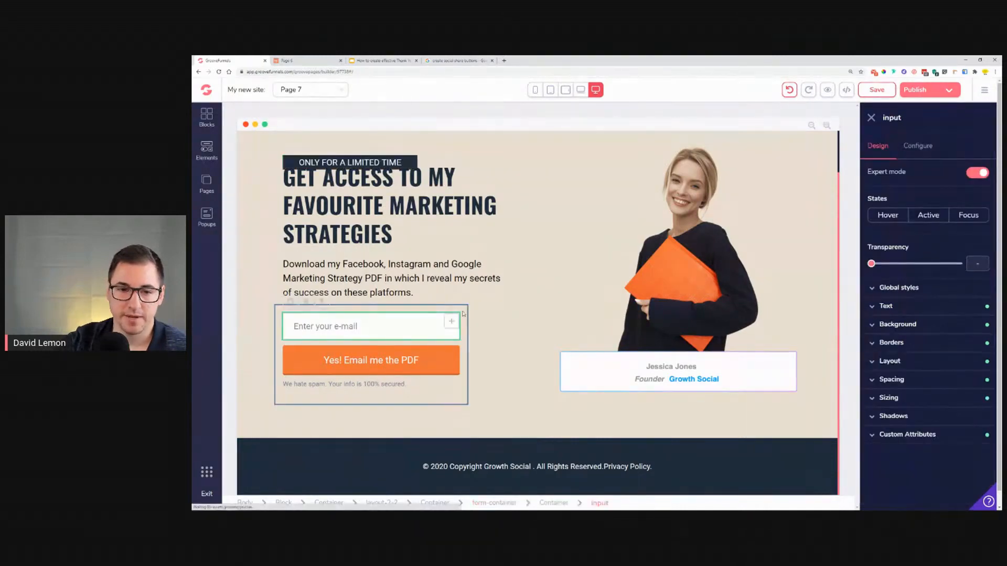
{"action": "left_click", "coordinate": [319, 303]}
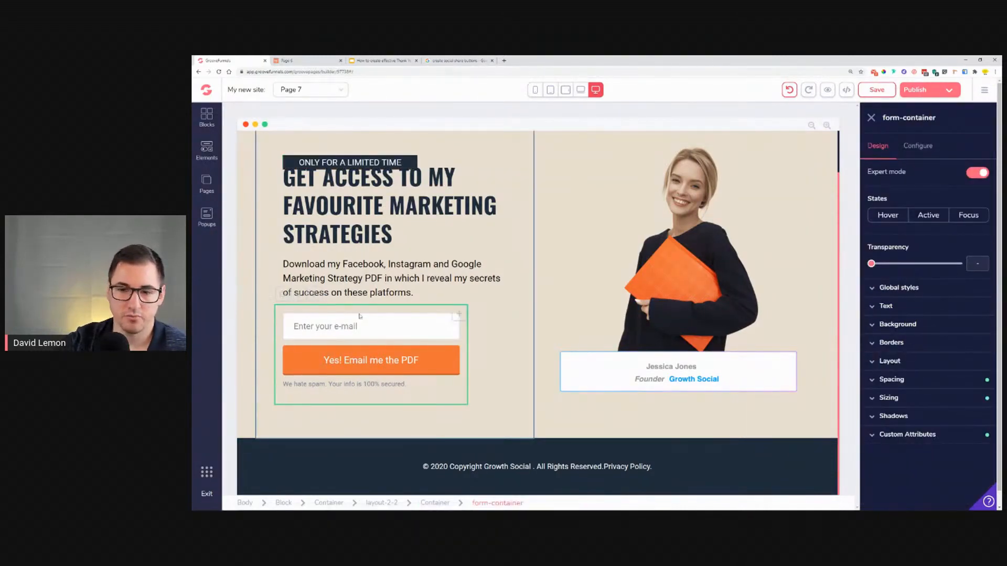
{"action": "left_click", "coordinate": [920, 386]}
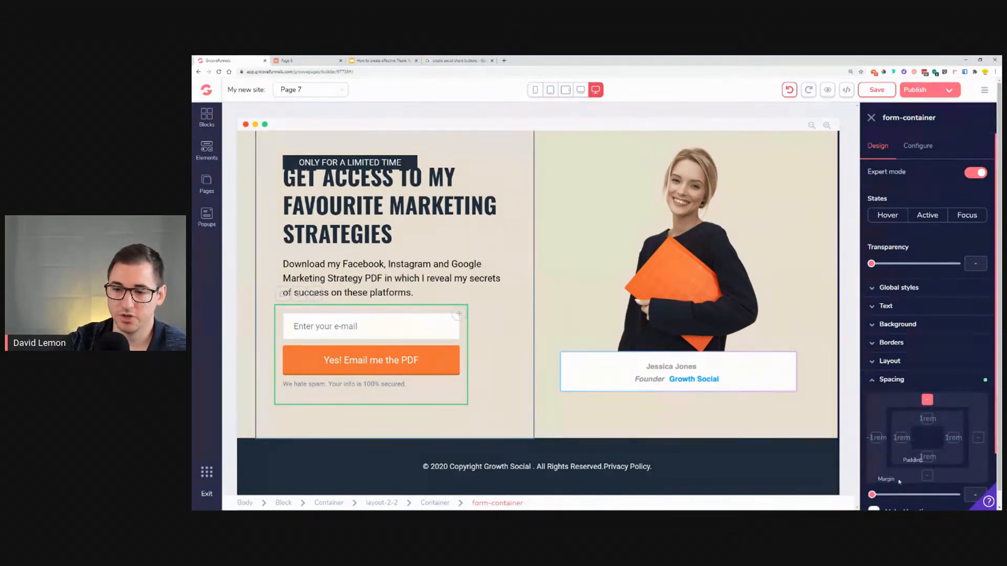
{"action": "scroll", "coordinate": [875, 456], "scroll_direction": "down", "scroll_amount": 1}
{"action": "left_click", "coordinate": [873, 445]}
{"action": "left_click_drag", "start_coordinate": [871, 428], "coordinate": [946, 435]}
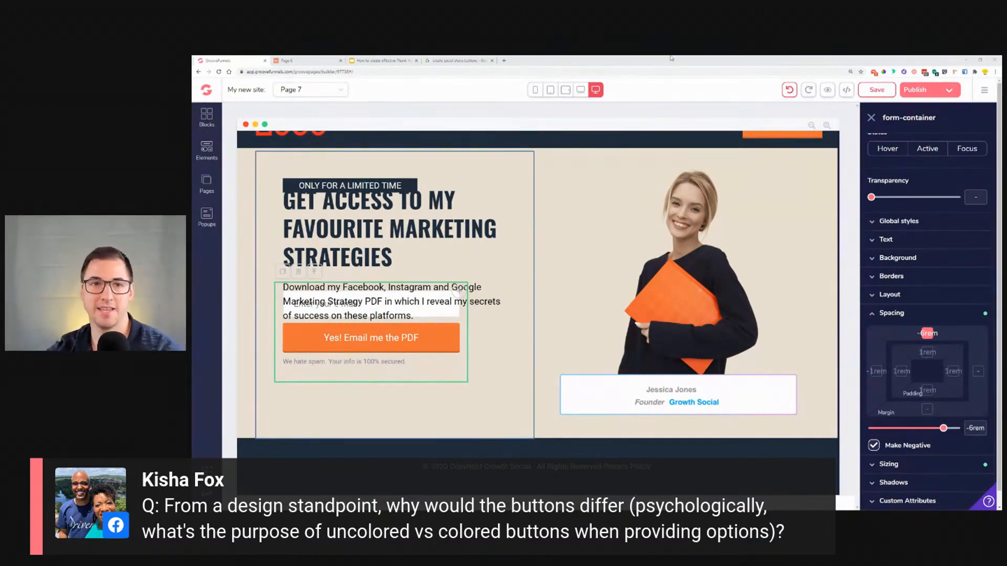
Step: Switch to the 'How to create effective Thank You pages' presentation and browse its thank-you page example slides
{"action": "left_click", "coordinate": [380, 60]}
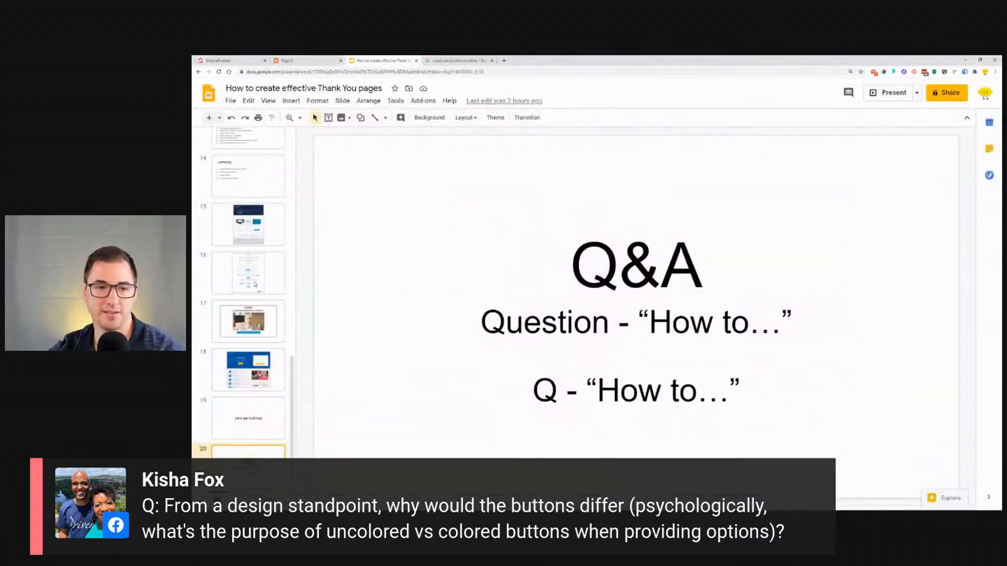
{"action": "left_click", "coordinate": [271, 200]}
{"action": "left_click", "coordinate": [265, 223]}
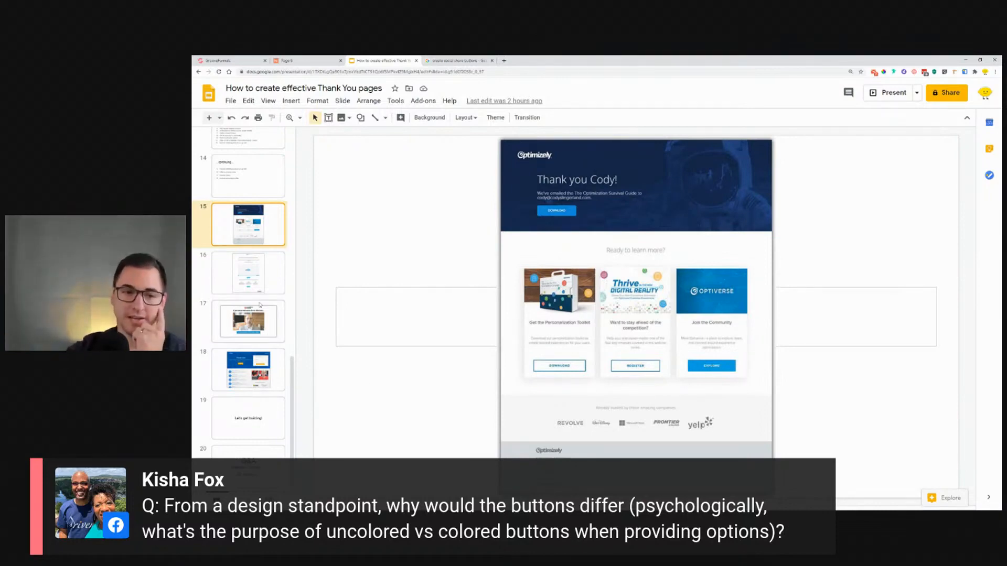
{"action": "left_click", "coordinate": [261, 367]}
{"action": "scroll", "coordinate": [254, 293], "scroll_direction": "up", "scroll_amount": 5}
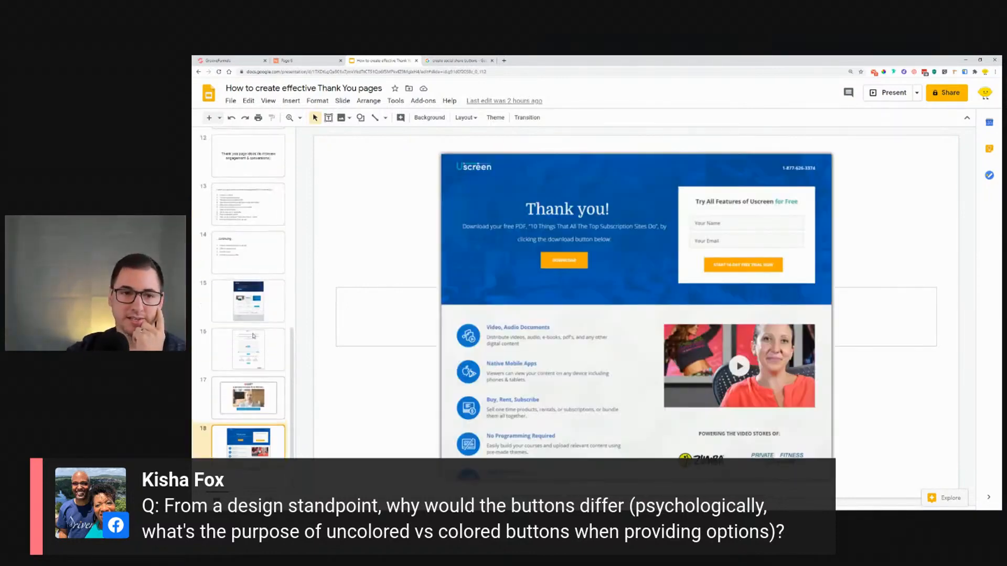
{"action": "left_click", "coordinate": [254, 276]}
{"action": "scroll", "coordinate": [255, 278], "scroll_direction": "up", "scroll_amount": 4}
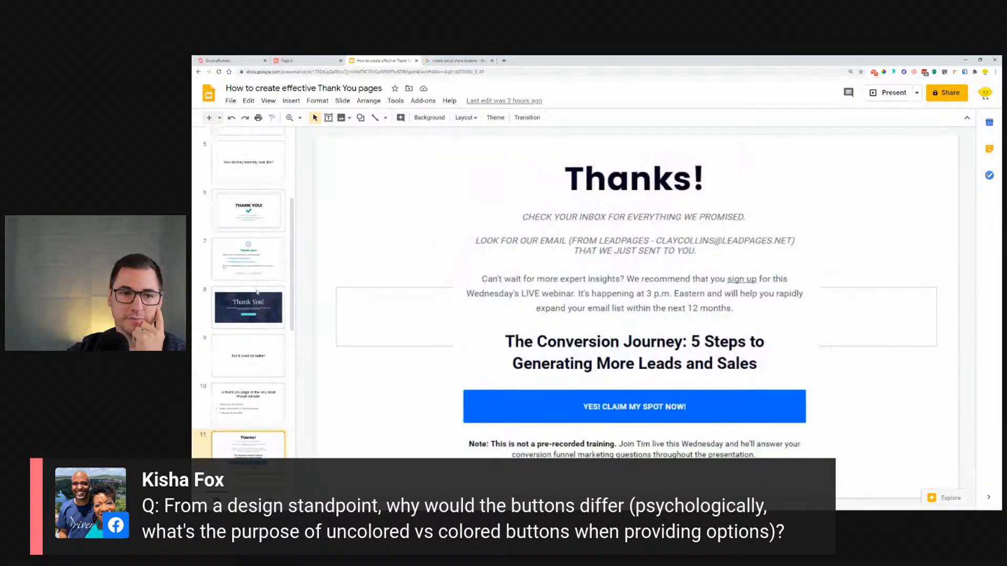
{"action": "left_click", "coordinate": [257, 299]}
{"action": "scroll", "coordinate": [257, 300], "scroll_direction": "down", "scroll_amount": 6}
{"action": "scroll", "coordinate": [257, 300], "scroll_direction": "down", "scroll_amount": 3}
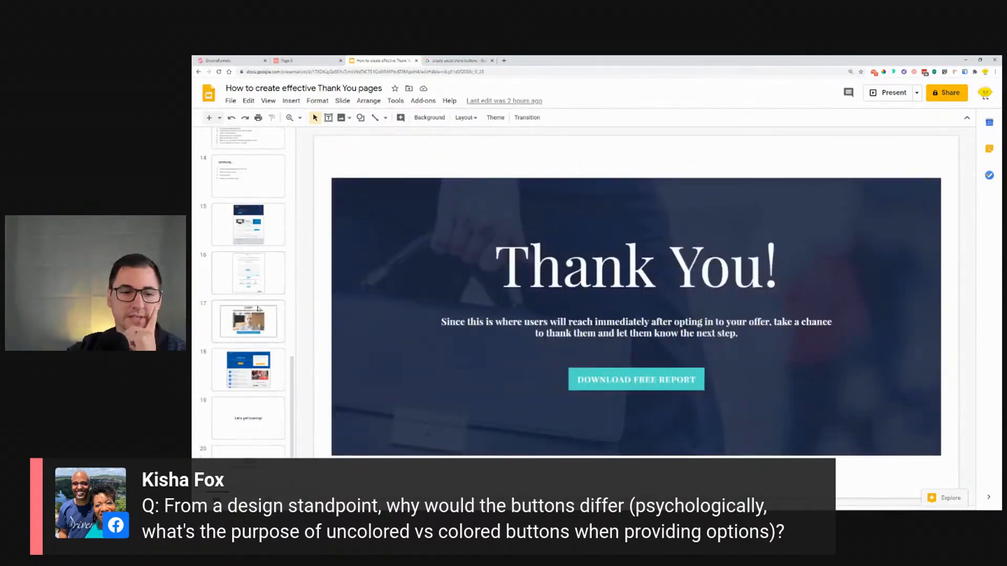
{"action": "left_click", "coordinate": [250, 350]}
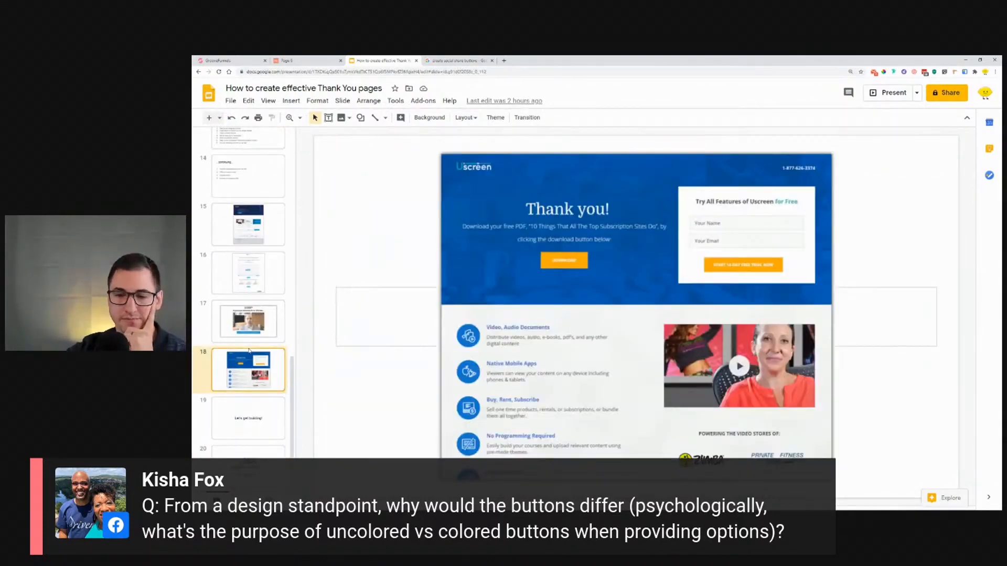
{"action": "left_click", "coordinate": [271, 324]}
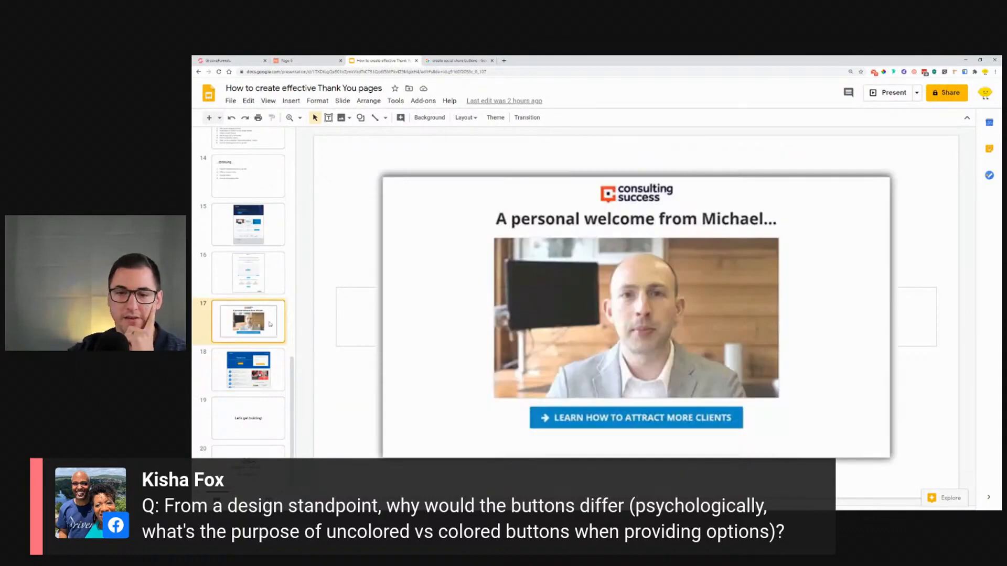
{"action": "left_click", "coordinate": [256, 236]}
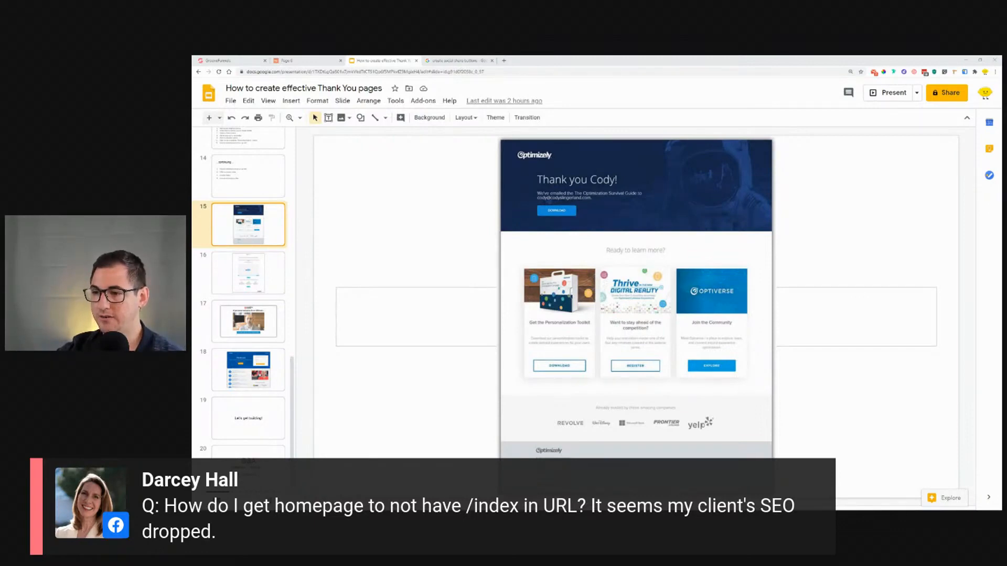
Step: Publish the page to the GroovePages subdomain named test123
{"action": "left_click", "coordinate": [306, 61]}
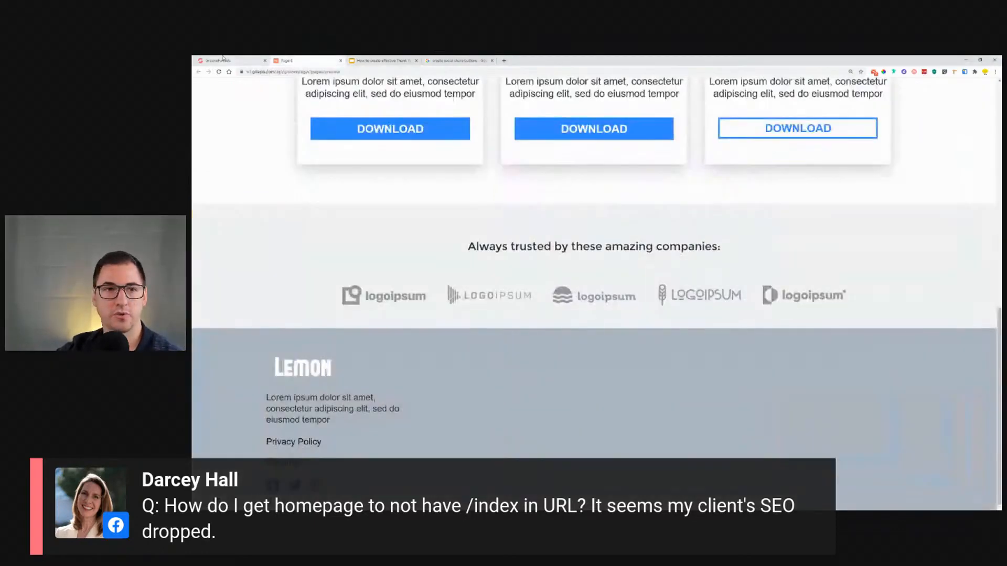
{"action": "left_click", "coordinate": [225, 60]}
{"action": "left_click", "coordinate": [927, 90]}
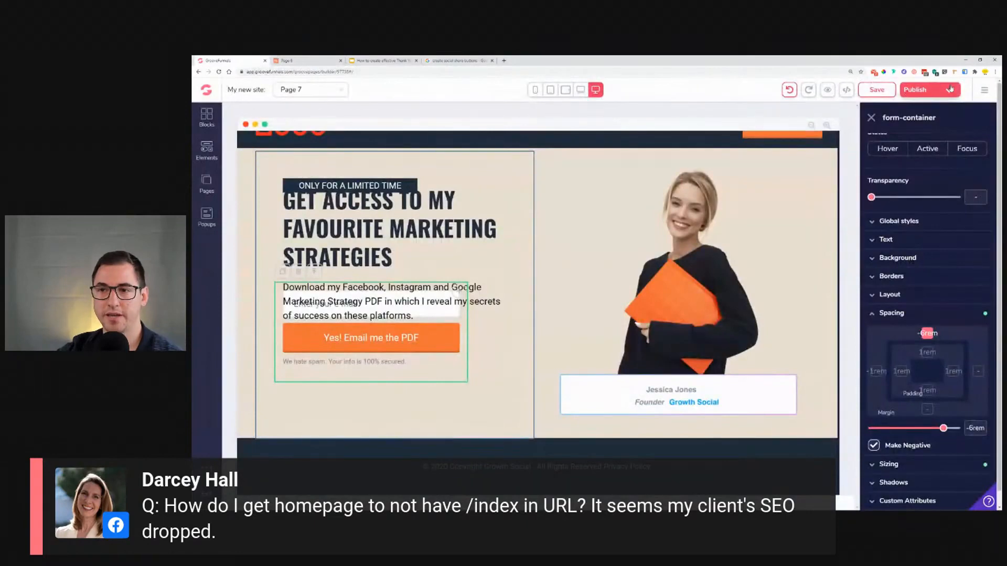
{"action": "left_click", "coordinate": [902, 209]}
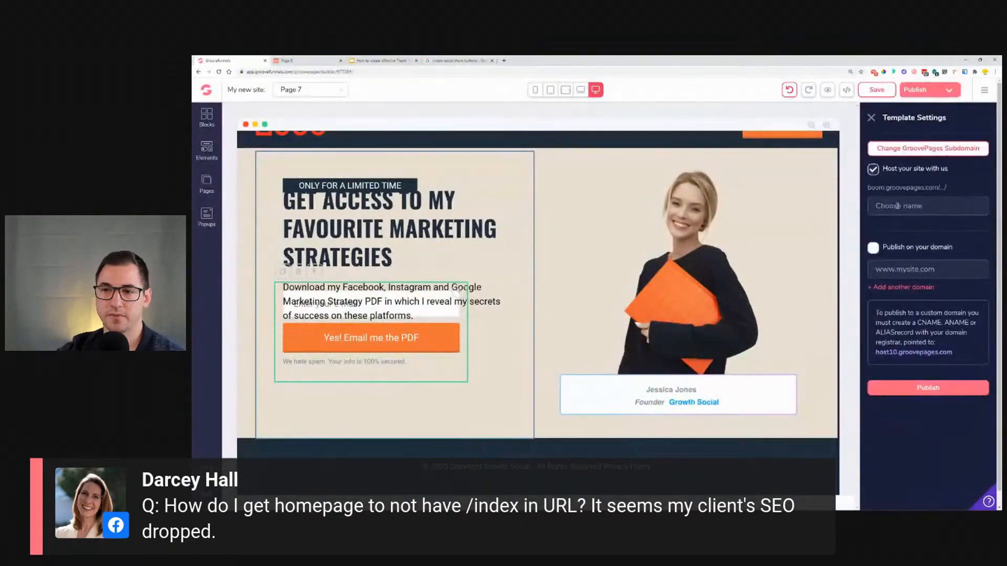
{"action": "type", "text": "test123"}
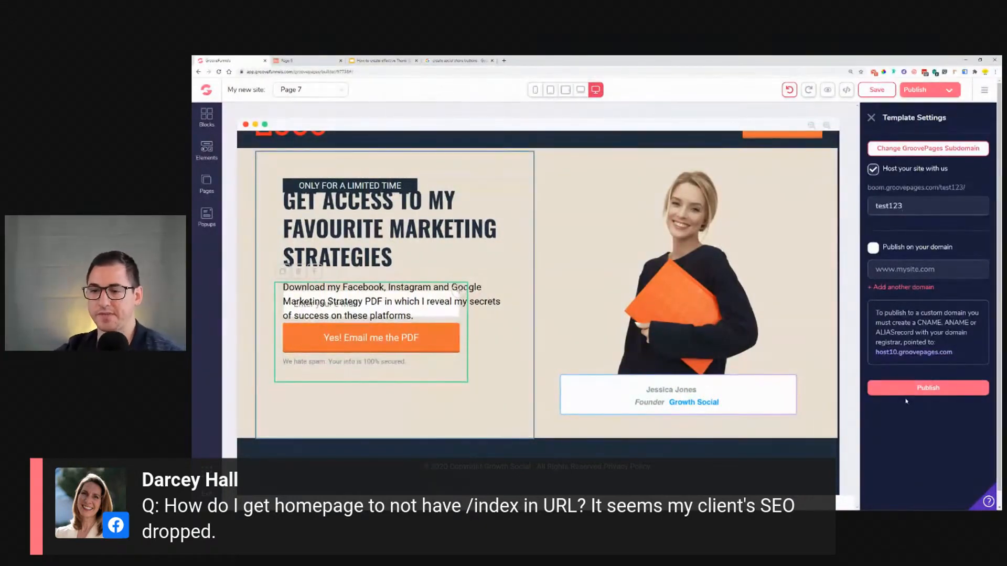
{"action": "left_click", "coordinate": [906, 389]}
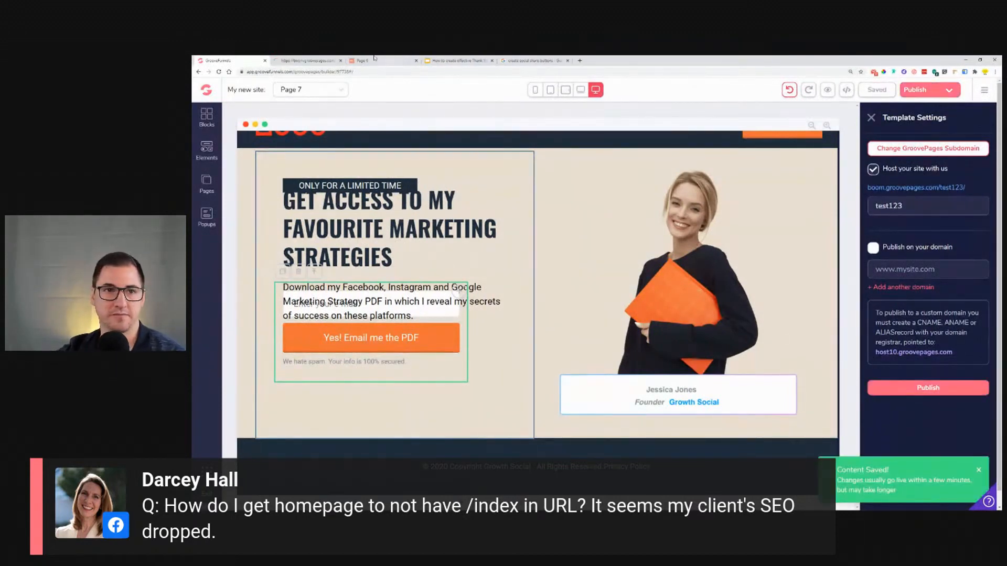
Step: Open the published site's tab and load its address with index appended to the URL
{"action": "left_click", "coordinate": [311, 59]}
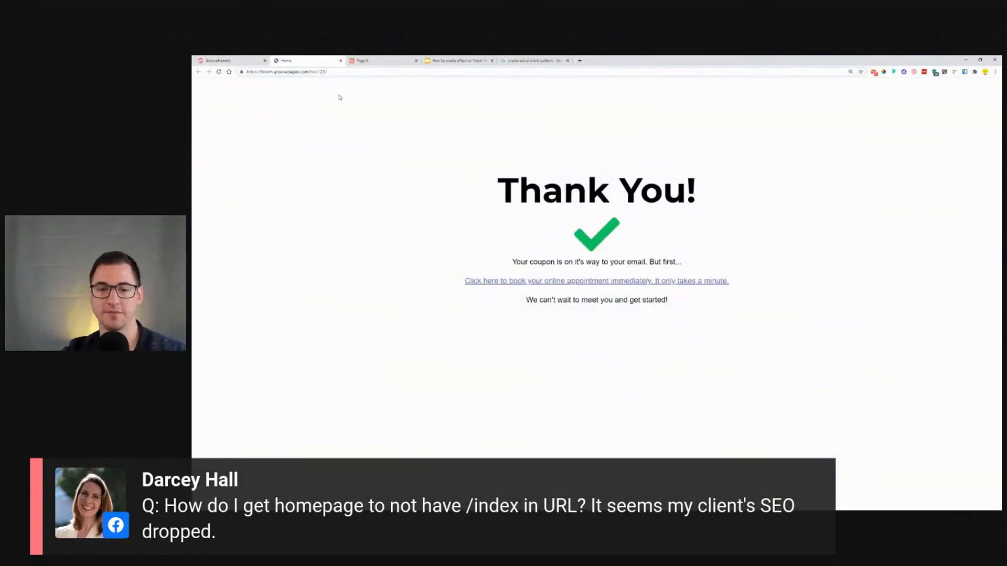
{"action": "key", "text": "ctrl+l"}
{"action": "key", "text": "End"}
{"action": "type", "text": "index"}
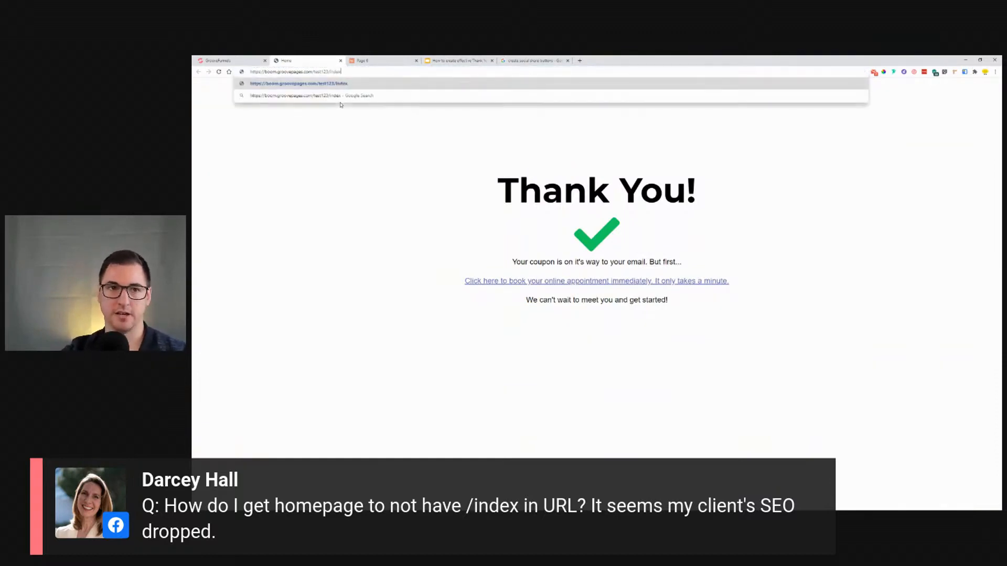
{"action": "key", "text": "Return"}
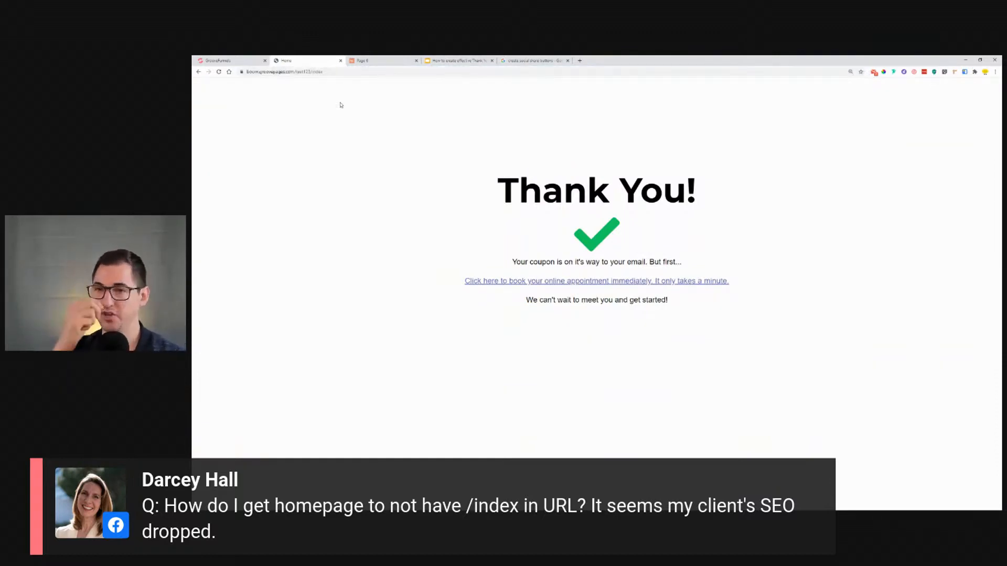
Step: Delete the index ending from the published site's address
{"action": "left_click", "coordinate": [334, 72]}
{"action": "left_click", "coordinate": [337, 72]}
{"action": "key", "text": "BackSpace"}
{"action": "key", "text": "BackSpace"}
{"action": "key", "text": "BackSpace"}
{"action": "key", "text": "BackSpace"}
{"action": "key", "text": "BackSpace"}
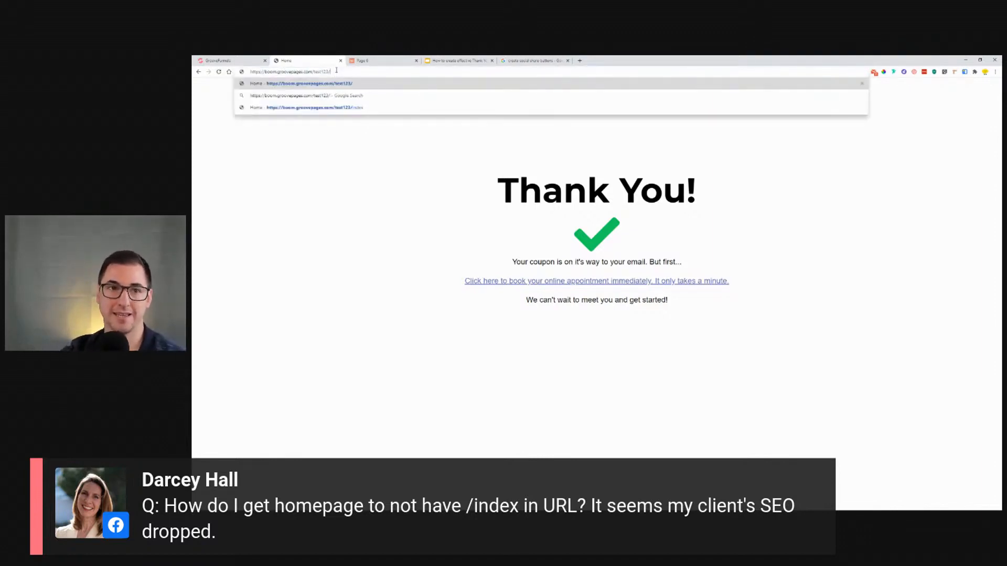
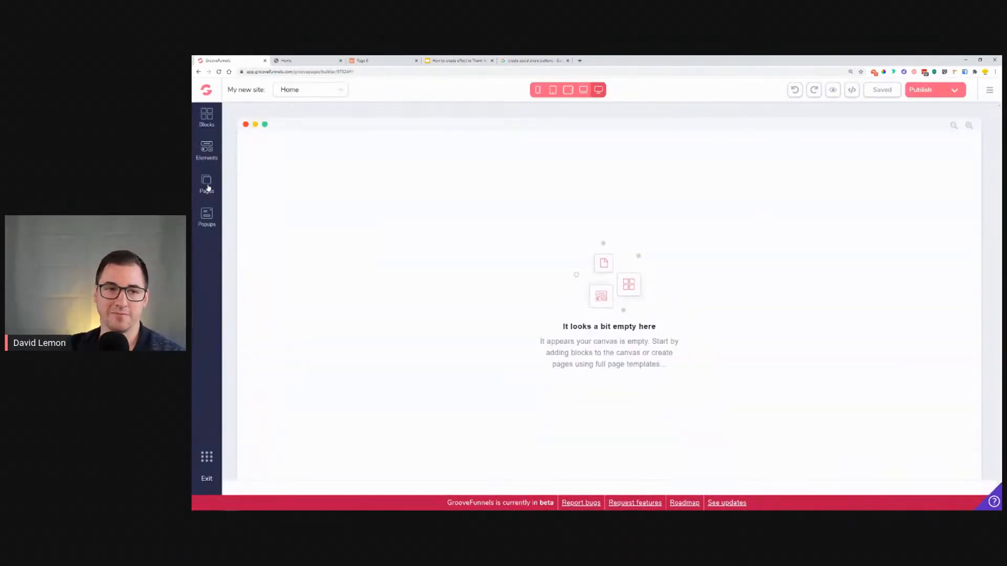
Step: Add a new page to the site based on the existing Page 6 thank-you design
{"action": "left_click", "coordinate": [207, 184]}
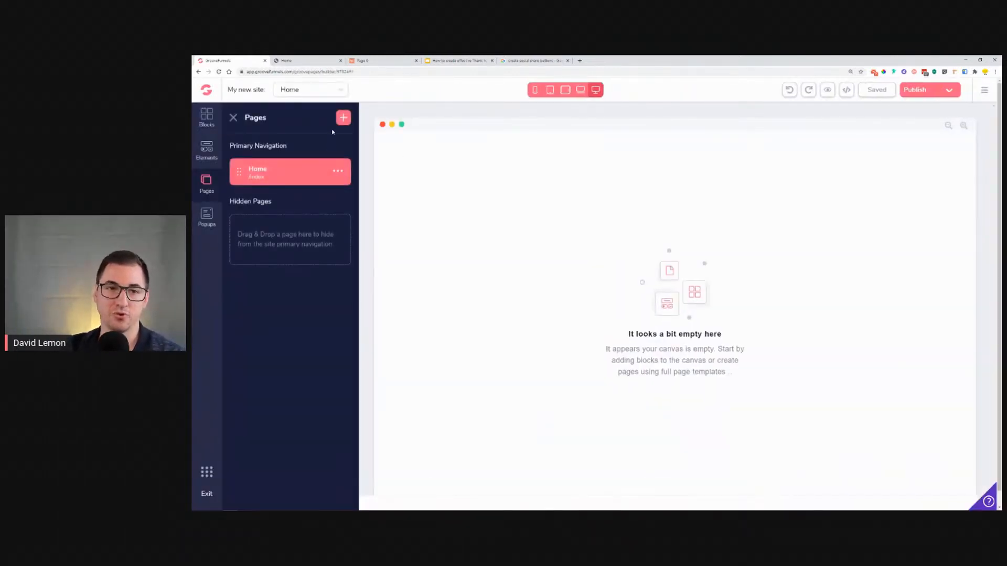
{"action": "left_click", "coordinate": [344, 118]}
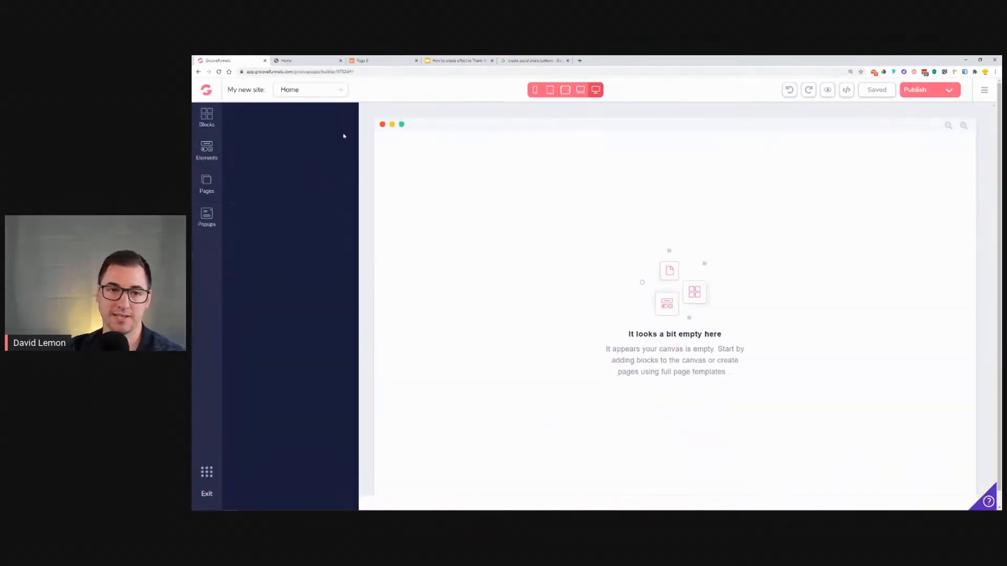
{"action": "left_click", "coordinate": [269, 306]}
{"action": "scroll", "coordinate": [361, 334], "scroll_direction": "down", "scroll_amount": 4}
{"action": "scroll", "coordinate": [337, 364], "scroll_direction": "up", "scroll_amount": 4}
{"action": "left_click", "coordinate": [278, 290]}
{"action": "scroll", "coordinate": [315, 336], "scroll_direction": "down", "scroll_amount": 8}
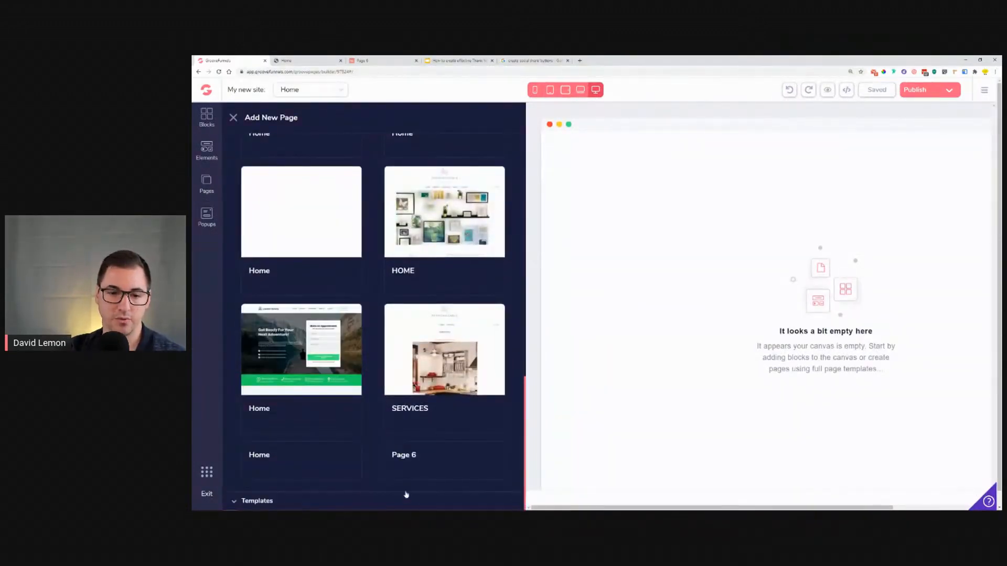
{"action": "left_click", "coordinate": [452, 446]}
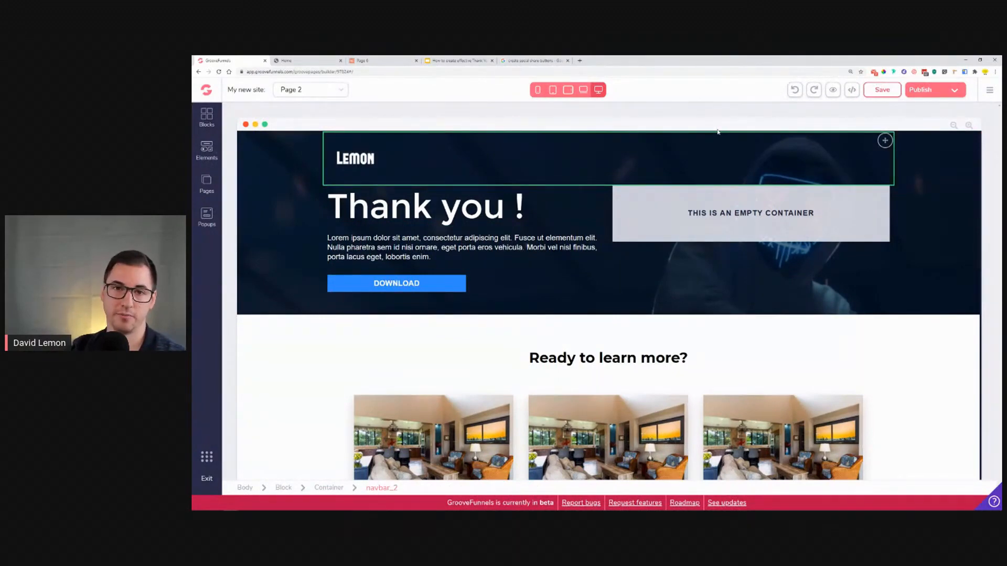
Step: Look through the published thank-you page and the Page 6 preview in the other browser tabs
{"action": "left_click", "coordinate": [313, 58]}
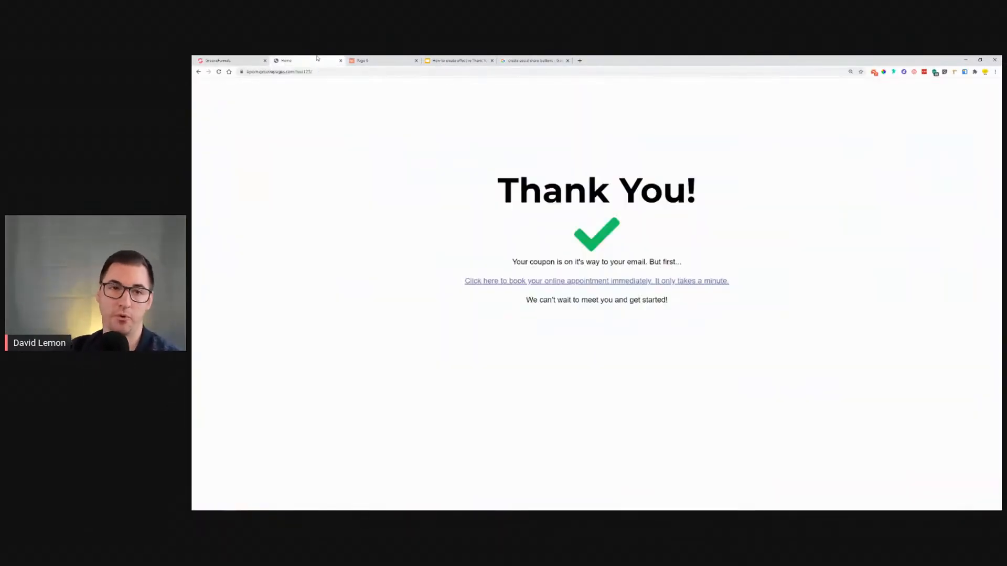
{"action": "left_click", "coordinate": [341, 60]}
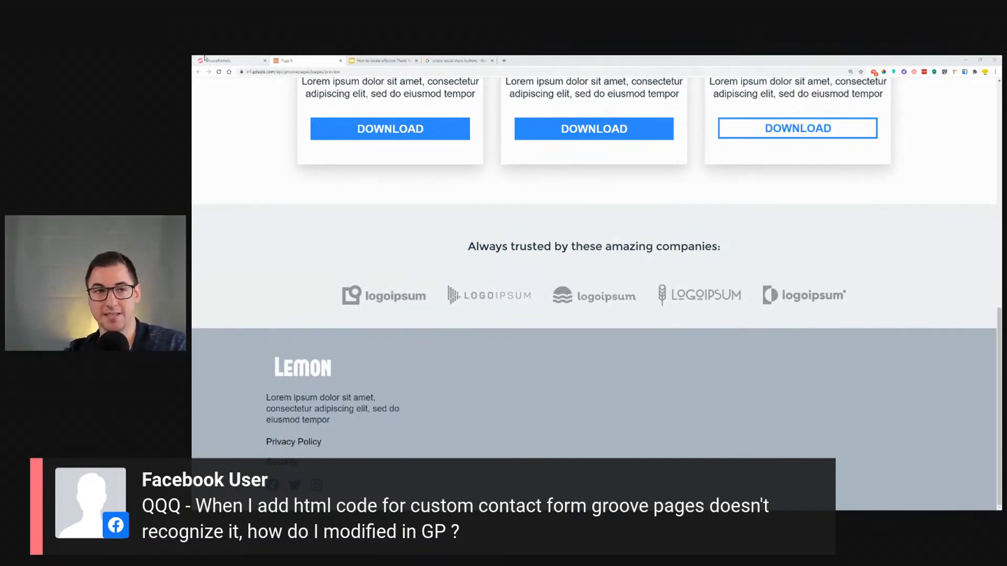
{"action": "left_click", "coordinate": [218, 61]}
Step: Drop a Code Embed element into the empty container beside the heading and delete it again
{"action": "left_click", "coordinate": [207, 149]}
{"action": "scroll", "coordinate": [286, 297], "scroll_direction": "down", "scroll_amount": 6}
{"action": "scroll", "coordinate": [290, 296], "scroll_direction": "down", "scroll_amount": 6}
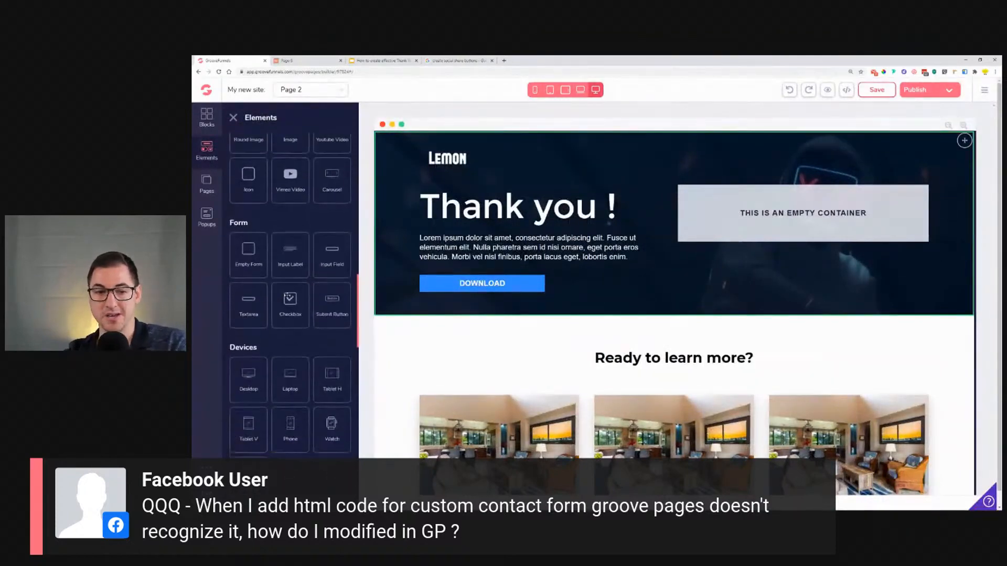
{"action": "left_click_drag", "start_coordinate": [290, 390], "coordinate": [759, 205]}
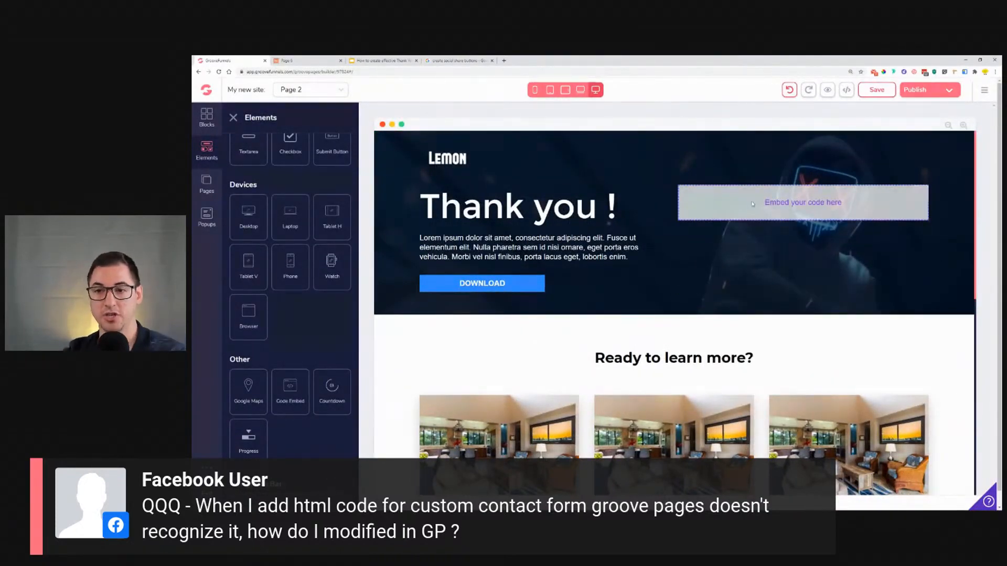
{"action": "left_click", "coordinate": [749, 201]}
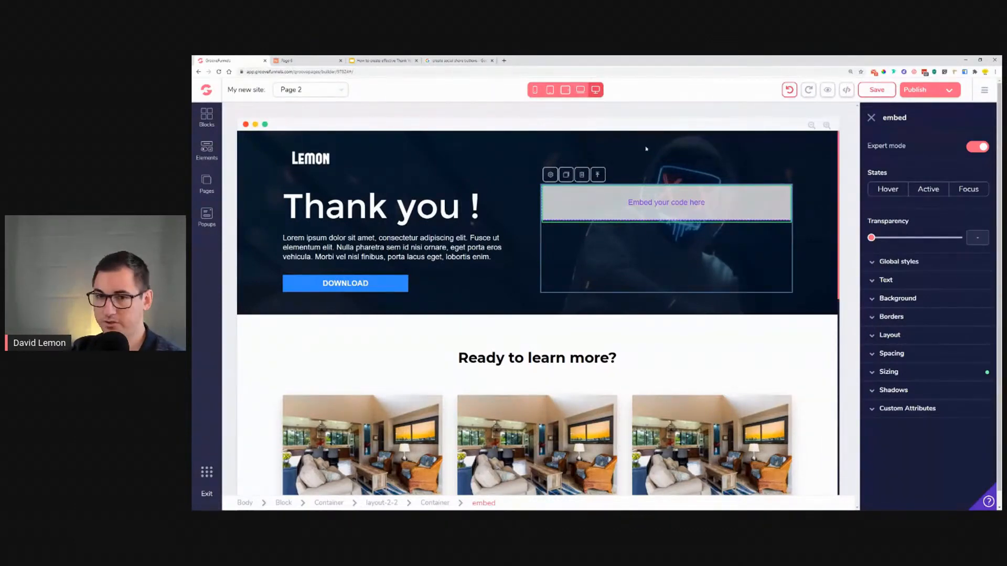
{"action": "left_click", "coordinate": [582, 175]}
{"action": "left_click", "coordinate": [619, 309]}
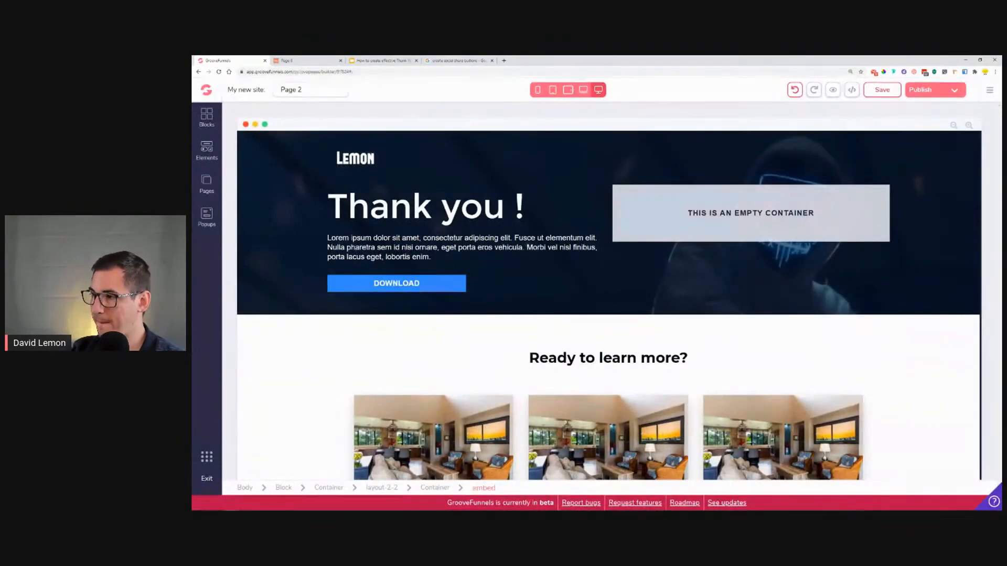
Step: Set the Download button's hover-state background colour to red #DC1818
{"action": "left_click", "coordinate": [405, 290]}
{"action": "left_click", "coordinate": [888, 215]}
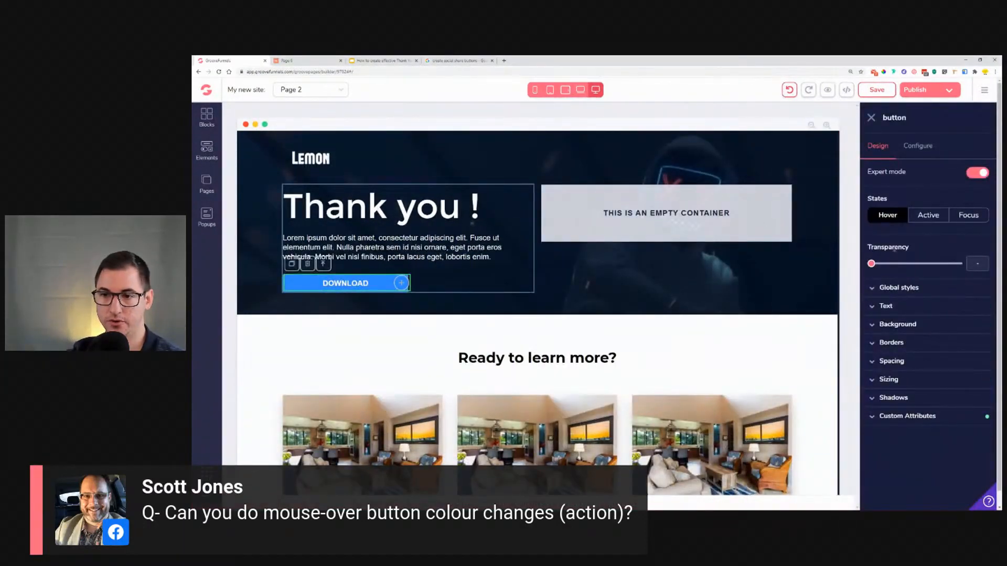
{"action": "left_click", "coordinate": [898, 324]}
{"action": "left_click", "coordinate": [954, 346]}
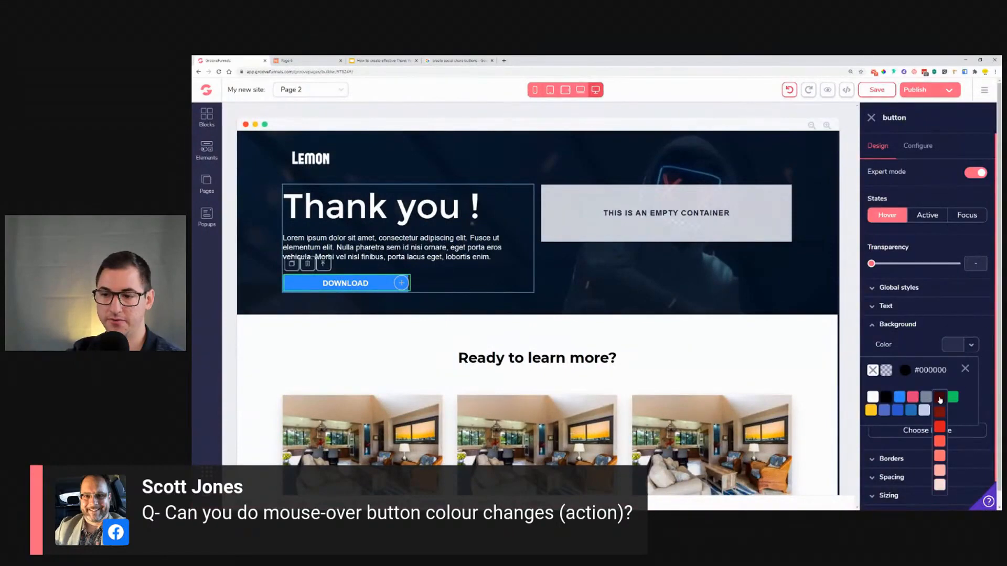
{"action": "left_click", "coordinate": [940, 397]}
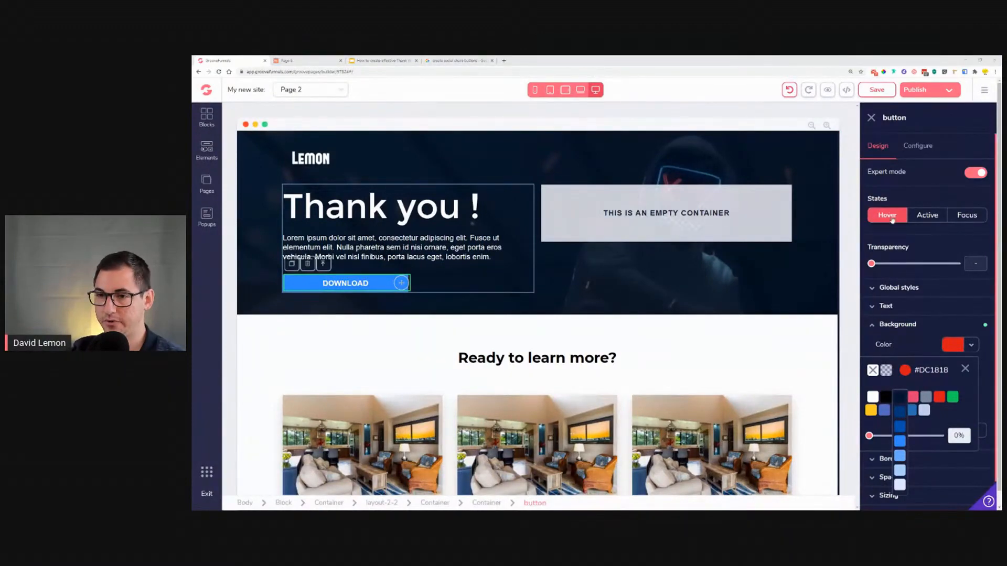
Step: Set the Download button's active-state background colour to green #18CD5E and test it on the canvas
{"action": "left_click", "coordinate": [939, 216]}
{"action": "left_click", "coordinate": [953, 345]}
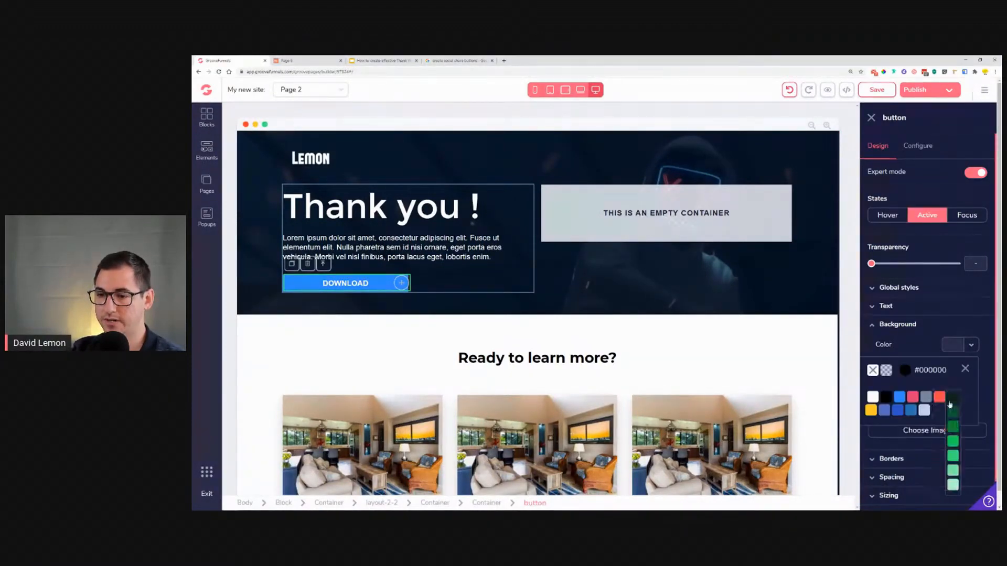
{"action": "left_click", "coordinate": [953, 397]}
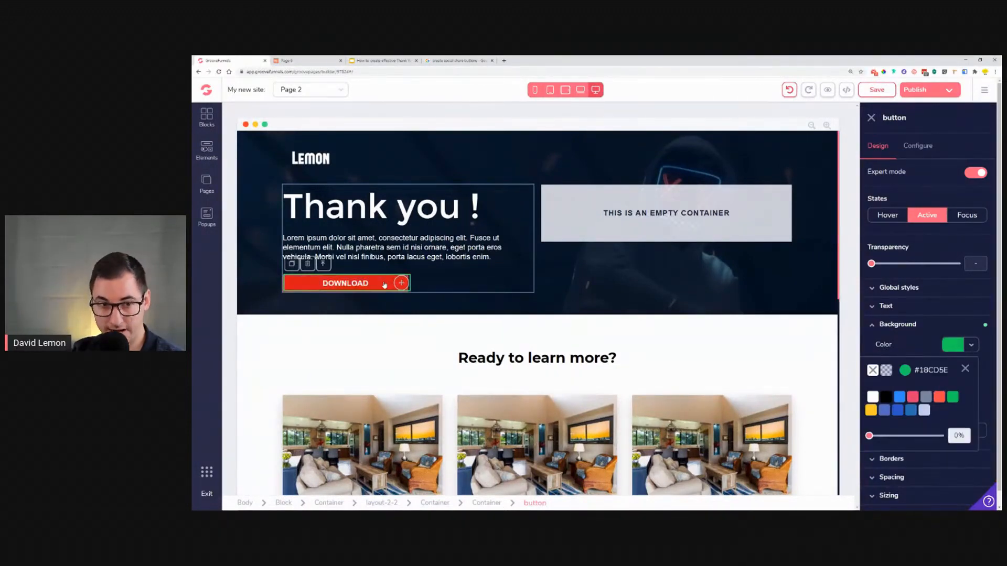
{"action": "left_click", "coordinate": [384, 285]}
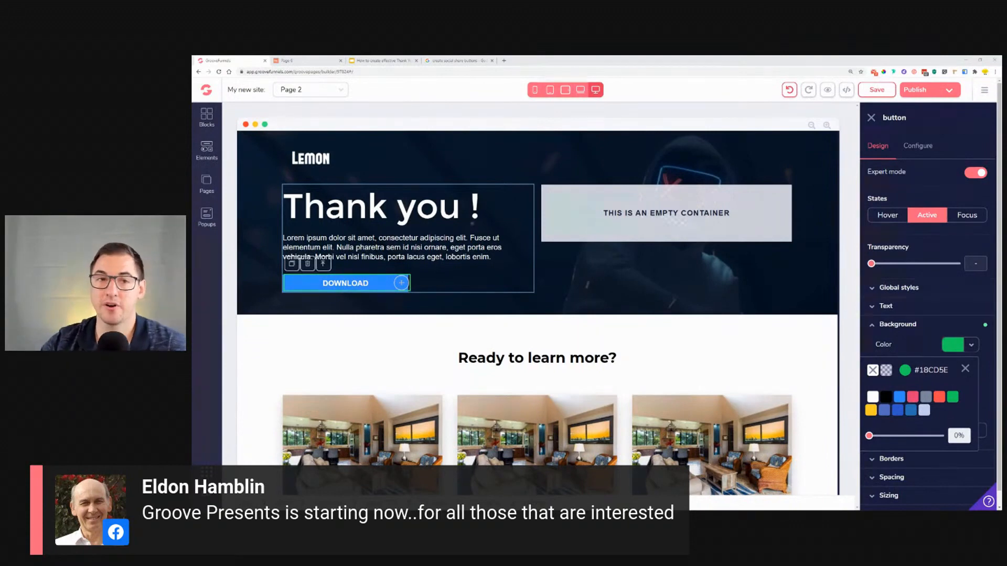
Step: Open the GrooveDigital Official Facebook group in a new tab and read the pinned webinar announcement
{"action": "left_click", "coordinate": [504, 60]}
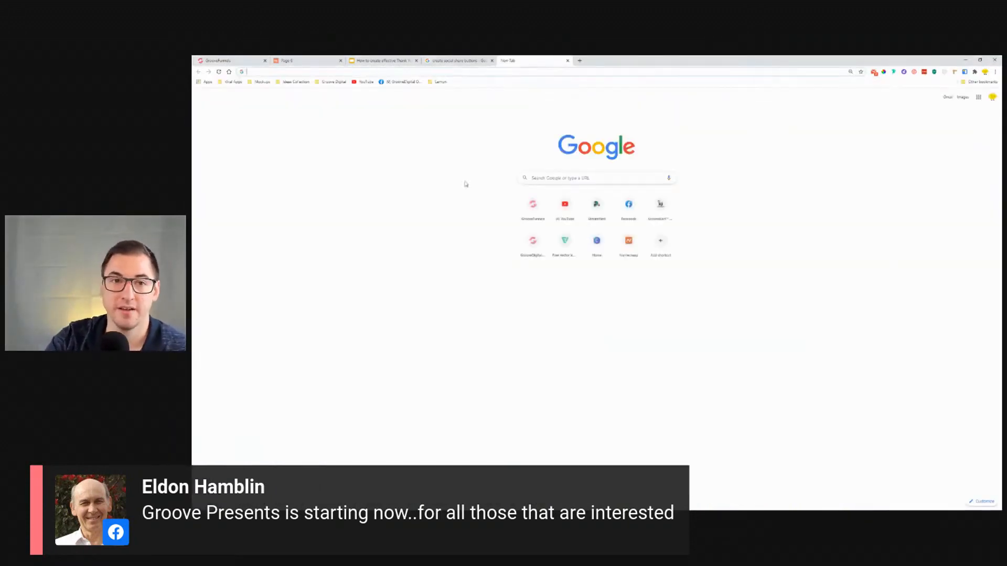
{"action": "left_click", "coordinate": [403, 84]}
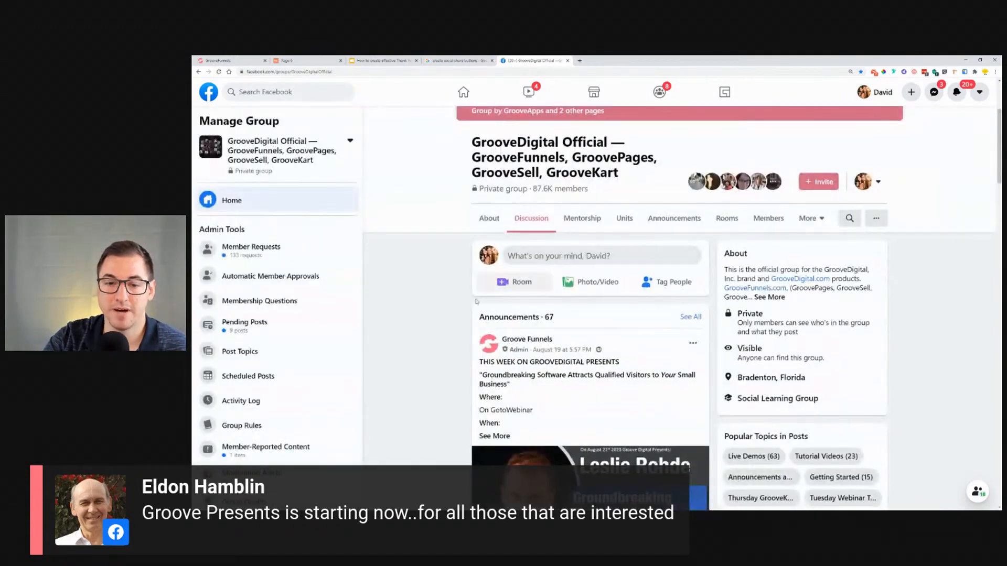
{"action": "scroll", "coordinate": [474, 277], "scroll_direction": "down", "scroll_amount": 5}
{"action": "left_click", "coordinate": [494, 225]}
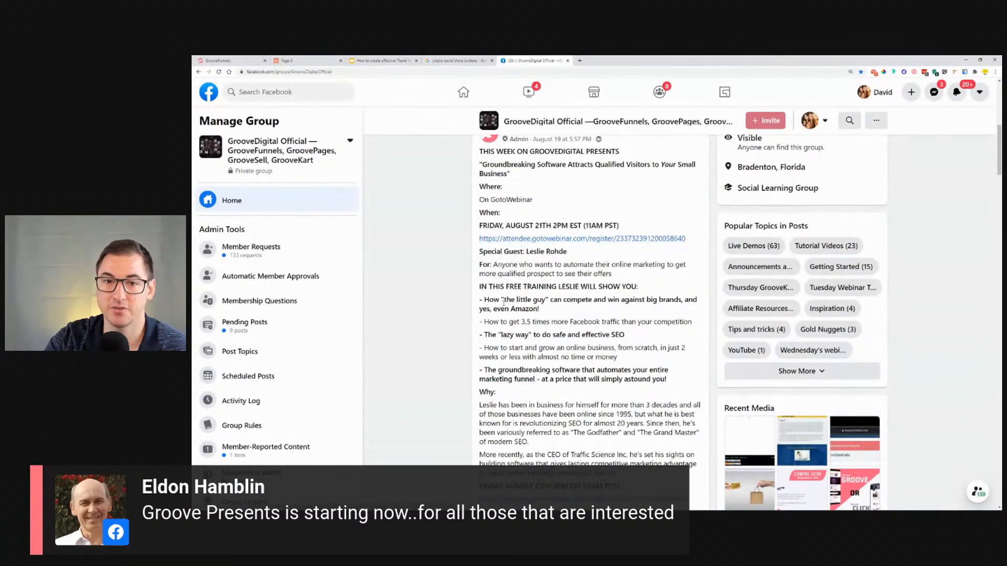
{"action": "left_click_drag", "start_coordinate": [530, 251], "coordinate": [568, 251]}
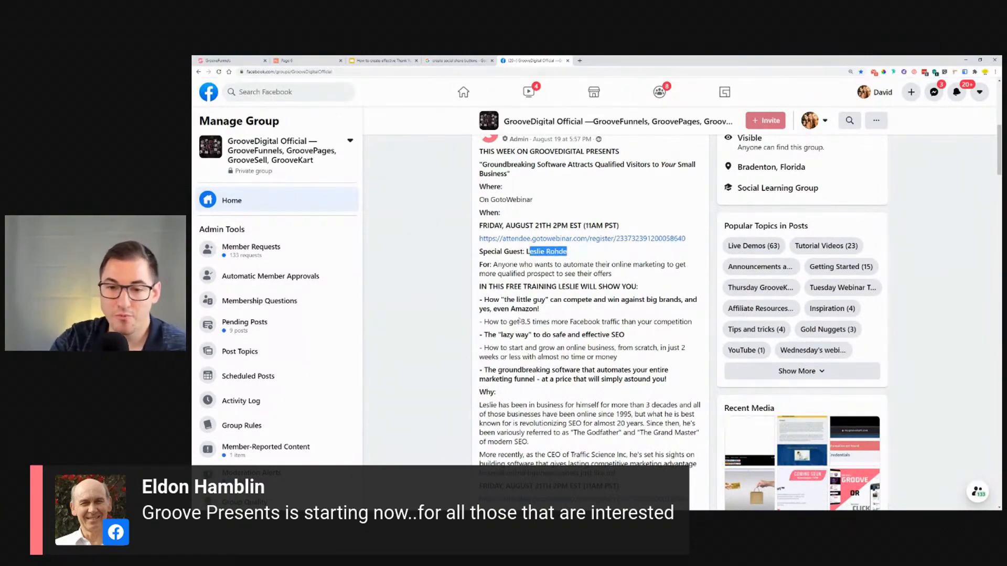
{"action": "scroll", "coordinate": [454, 344], "scroll_direction": "down", "scroll_amount": 5}
{"action": "scroll", "coordinate": [454, 345], "scroll_direction": "down", "scroll_amount": 5}
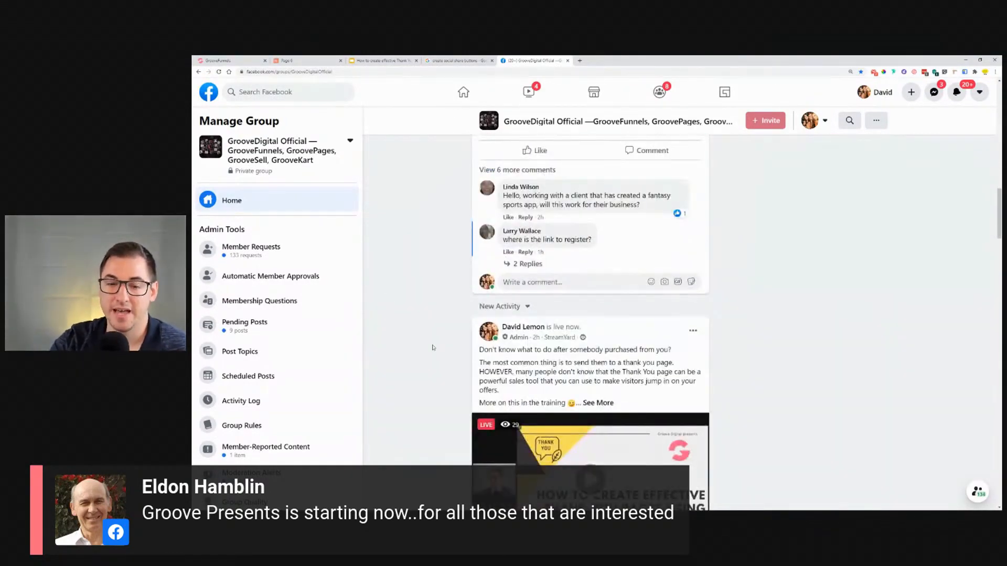
{"action": "scroll", "coordinate": [433, 347], "scroll_direction": "up", "scroll_amount": 8}
{"action": "scroll", "coordinate": [432, 345], "scroll_direction": "up", "scroll_amount": 3}
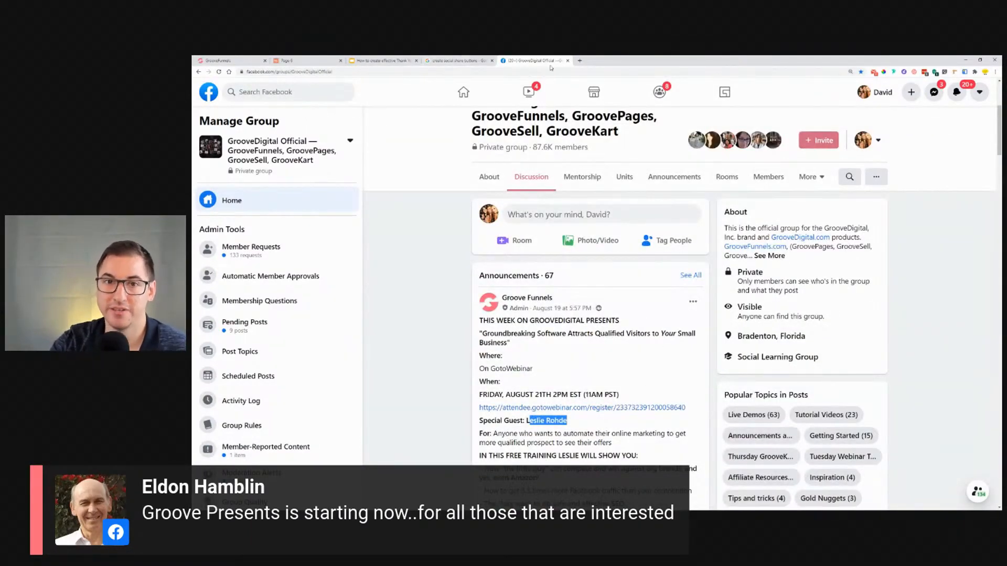
Step: Close the Facebook tab and return to the presentation's title slide
{"action": "left_click", "coordinate": [567, 60]}
{"action": "left_click", "coordinate": [379, 60]}
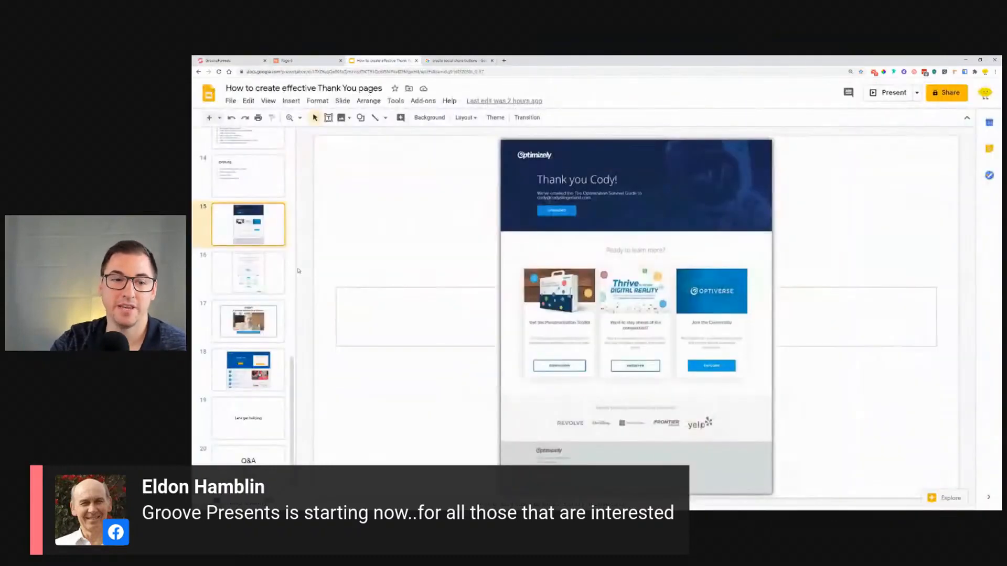
{"action": "scroll", "coordinate": [248, 294], "scroll_direction": "up", "scroll_amount": 5}
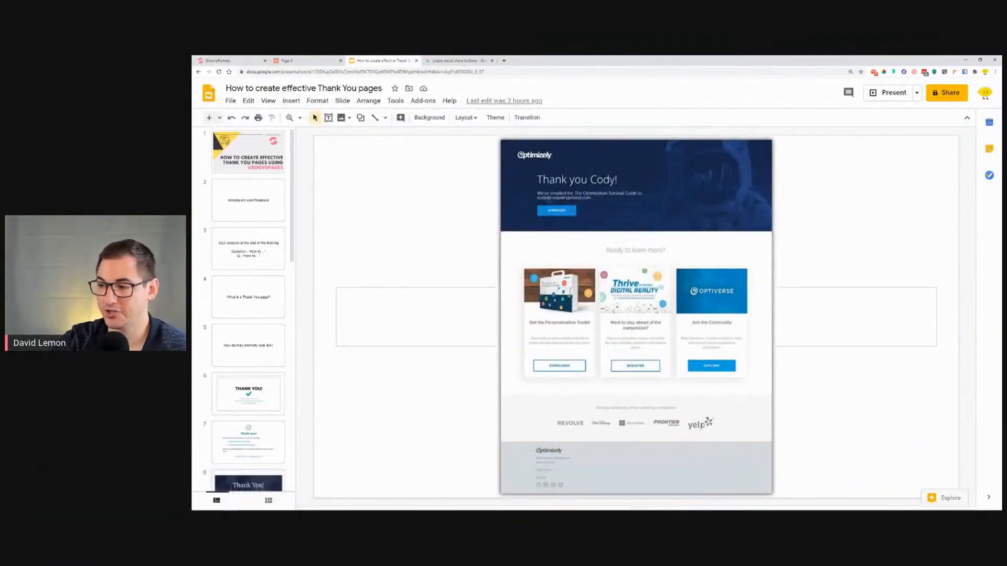
{"action": "left_click", "coordinate": [241, 164]}
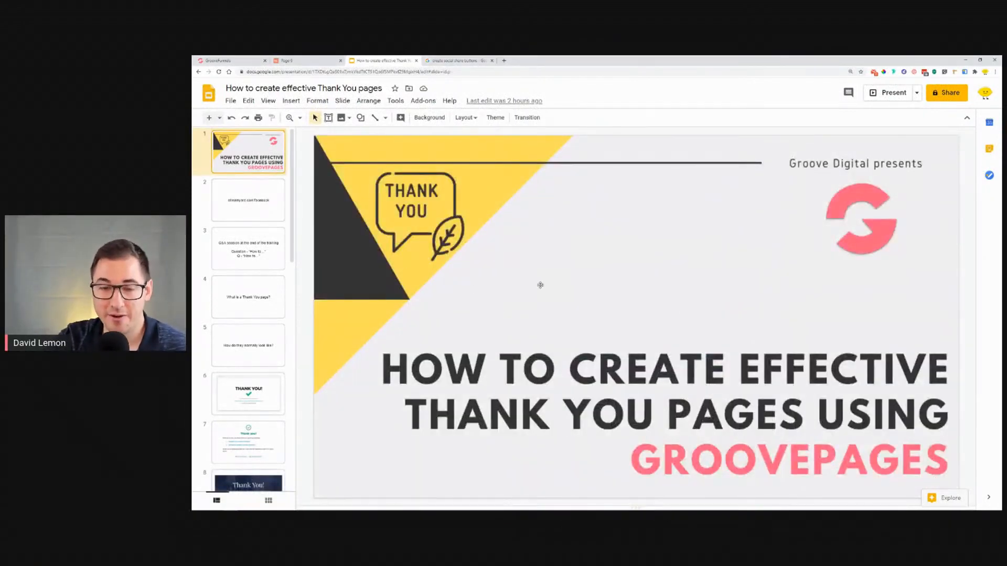